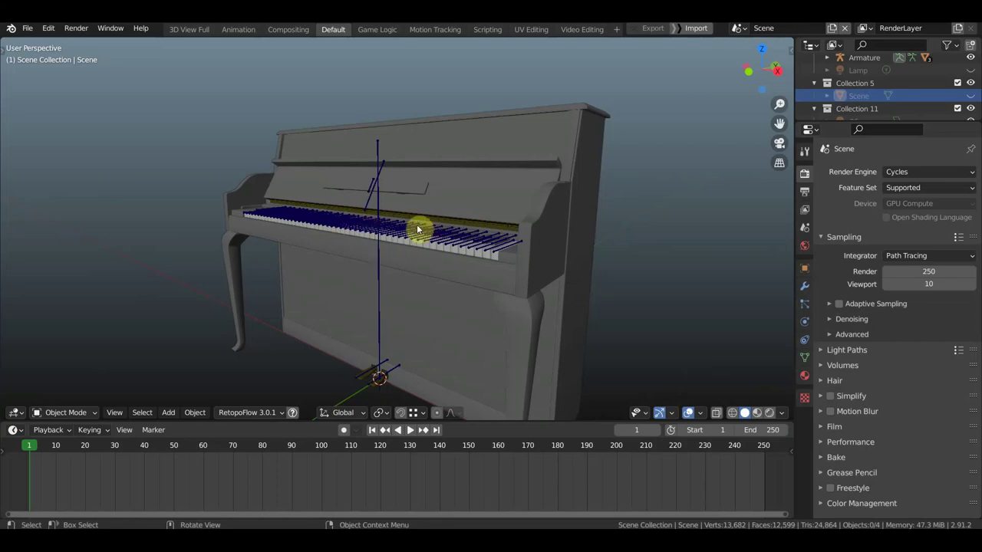
Step: Frame the piano keyboard from above and put the key armature into Pose Mode
{"action": "middle_click_drag", "start_coordinate": [418, 229], "coordinate": [419, 232]}
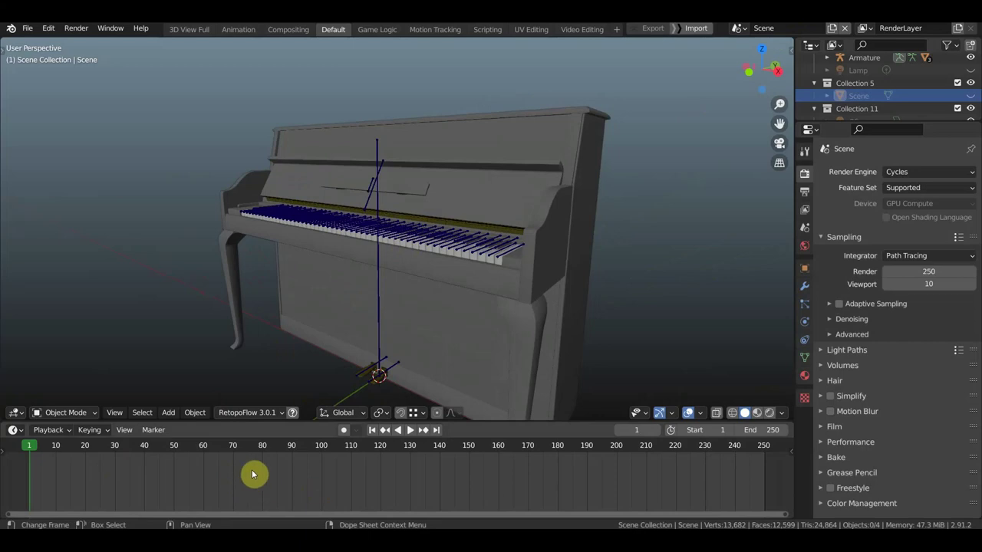
{"action": "scroll", "coordinate": [427, 269], "scroll_direction": "up", "scroll_amount": 3}
{"action": "mouse_move", "coordinate": [429, 262]}
{"action": "middle_mouse_down"}
{"action": "mouse_move", "coordinate": [386, 213]}
{"action": "mouse_move", "coordinate": [407, 274]}
{"action": "mouse_move", "coordinate": [407, 258]}
{"action": "middle_mouse_up"}
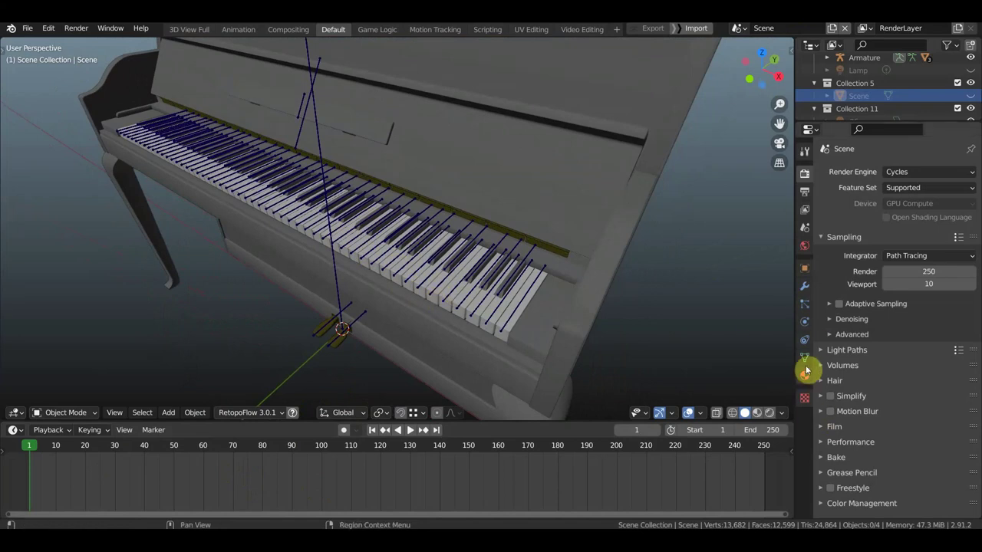
{"action": "left_click", "coordinate": [503, 327]}
{"action": "key", "text": "ctrl+Tab"}
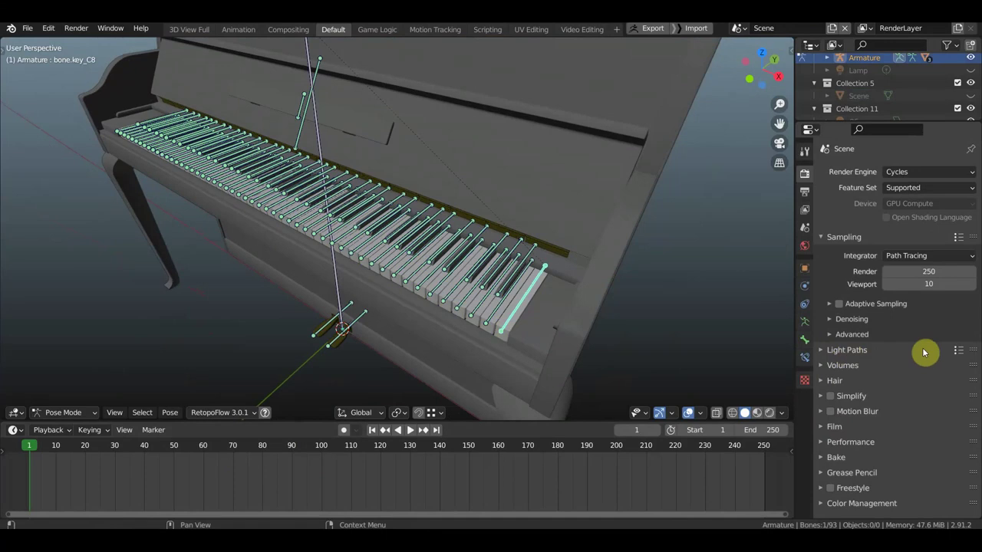
Step: Set the armature's Viewport Display to draw bones as Octahedral
{"action": "left_click", "coordinate": [805, 321]}
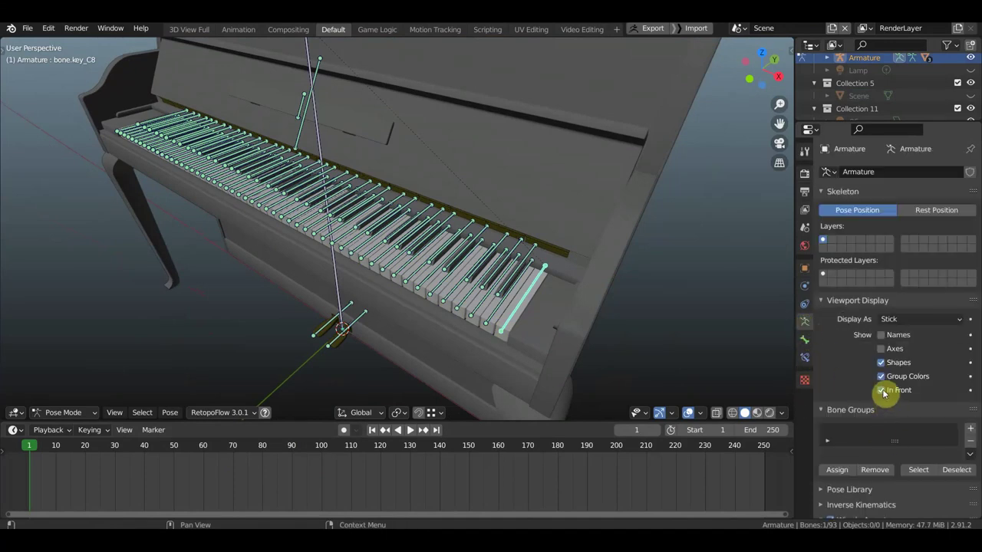
{"action": "left_click", "coordinate": [909, 320]}
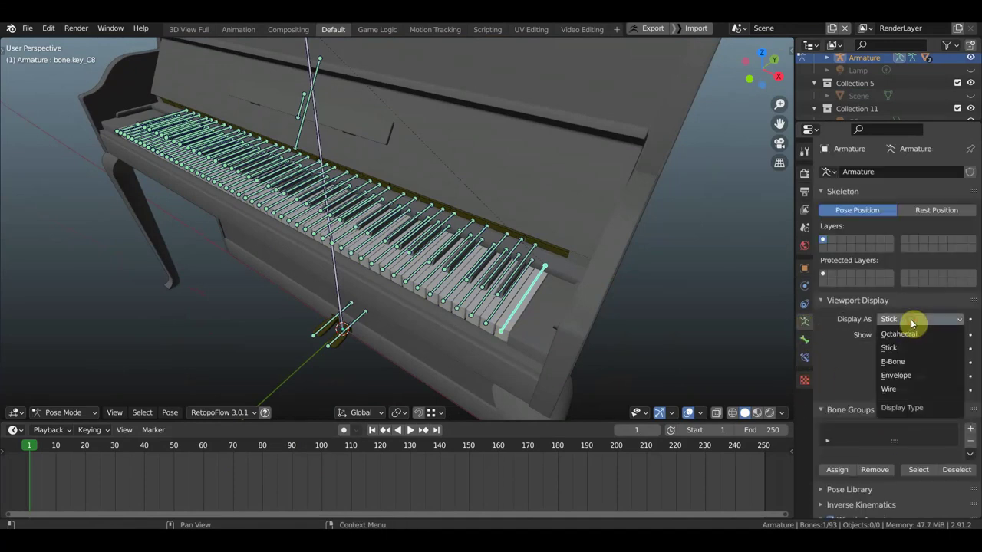
{"action": "left_click", "coordinate": [912, 335]}
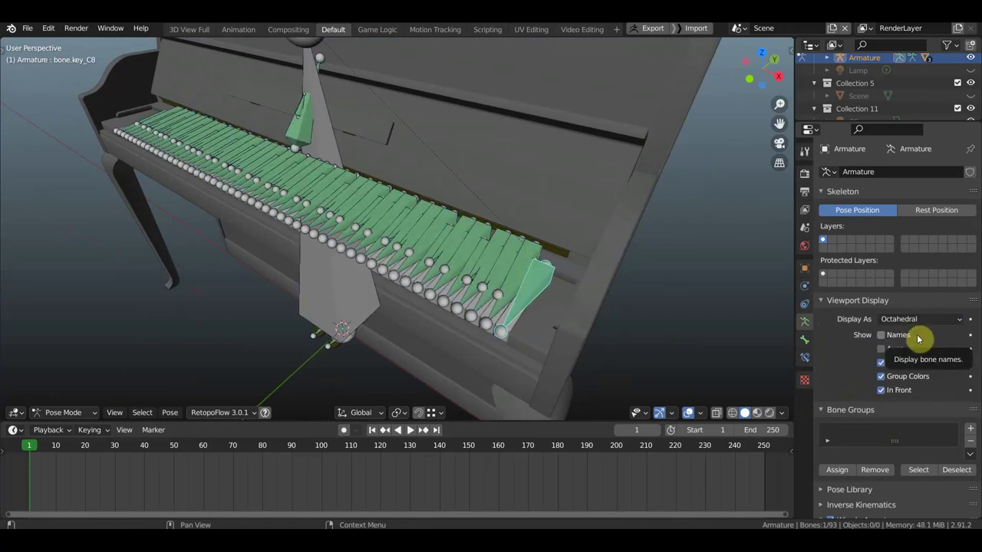
{"action": "scroll", "coordinate": [385, 322], "scroll_direction": "up", "scroll_amount": 2}
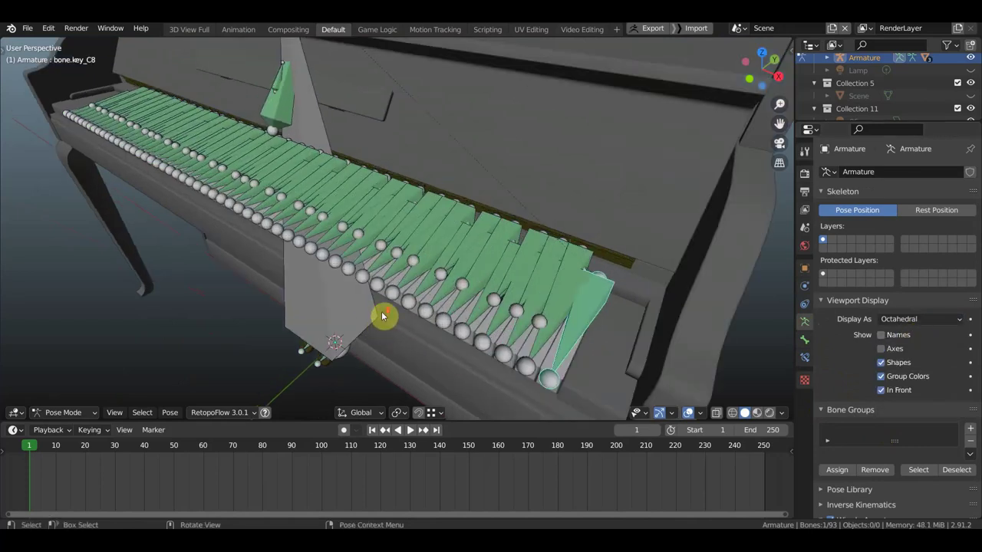
{"action": "scroll", "coordinate": [382, 316], "scroll_direction": "up", "scroll_amount": 2}
{"action": "mouse_move", "coordinate": [379, 328]}
{"action": "middle_mouse_down"}
{"action": "mouse_move", "coordinate": [404, 318]}
{"action": "mouse_move", "coordinate": [371, 299]}
{"action": "mouse_move", "coordinate": [402, 259]}
{"action": "mouse_move", "coordinate": [361, 263]}
{"action": "mouse_move", "coordinate": [357, 280]}
{"action": "mouse_move", "coordinate": [333, 284]}
{"action": "mouse_move", "coordinate": [363, 320]}
{"action": "middle_mouse_up"}
Step: Select the large bone in front of the keys and view it from a low front angle
{"action": "left_click", "coordinate": [375, 273]}
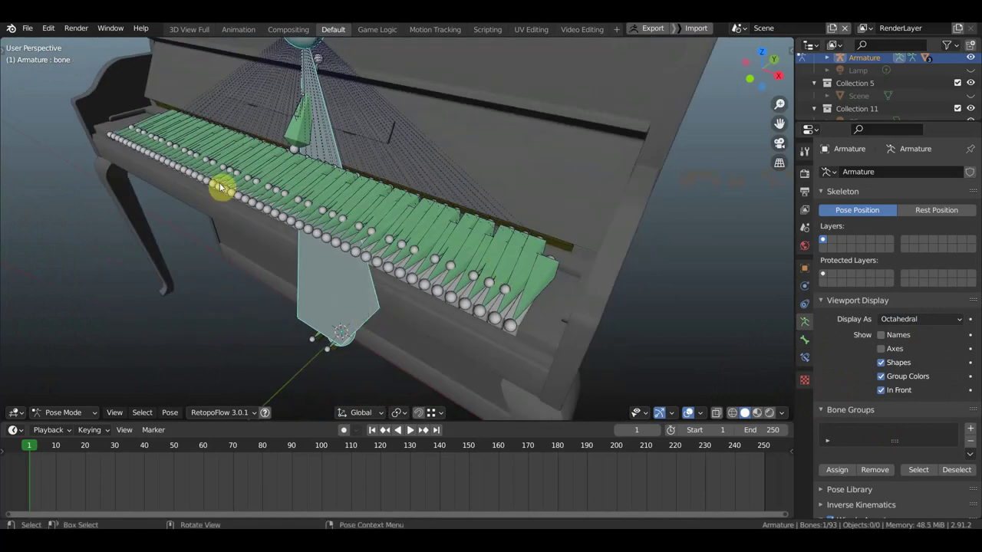
{"action": "middle_click_drag", "start_coordinate": [224, 184], "coordinate": [386, 228]}
{"action": "scroll", "coordinate": [403, 245], "scroll_direction": "up", "scroll_amount": 3}
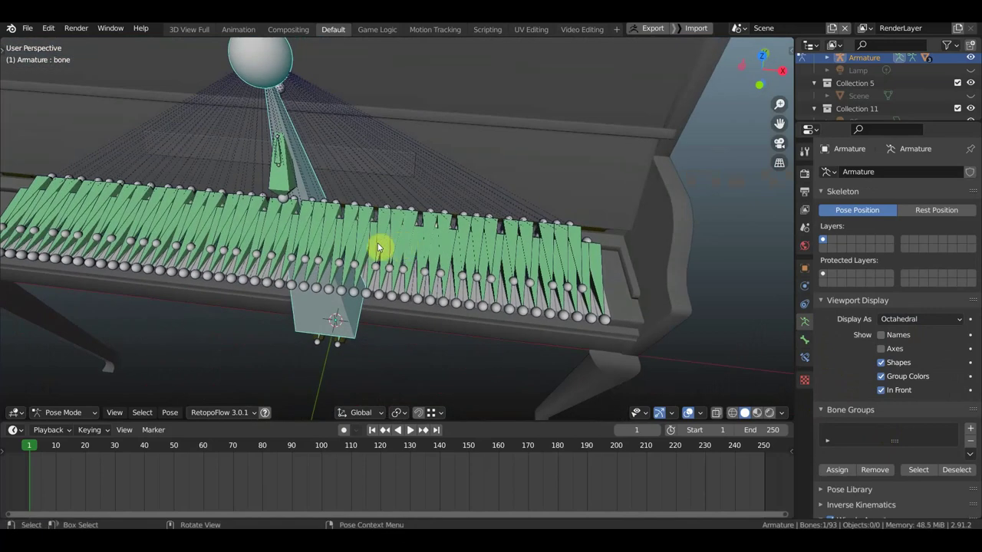
{"action": "scroll", "coordinate": [371, 246], "scroll_direction": "up", "scroll_amount": 2}
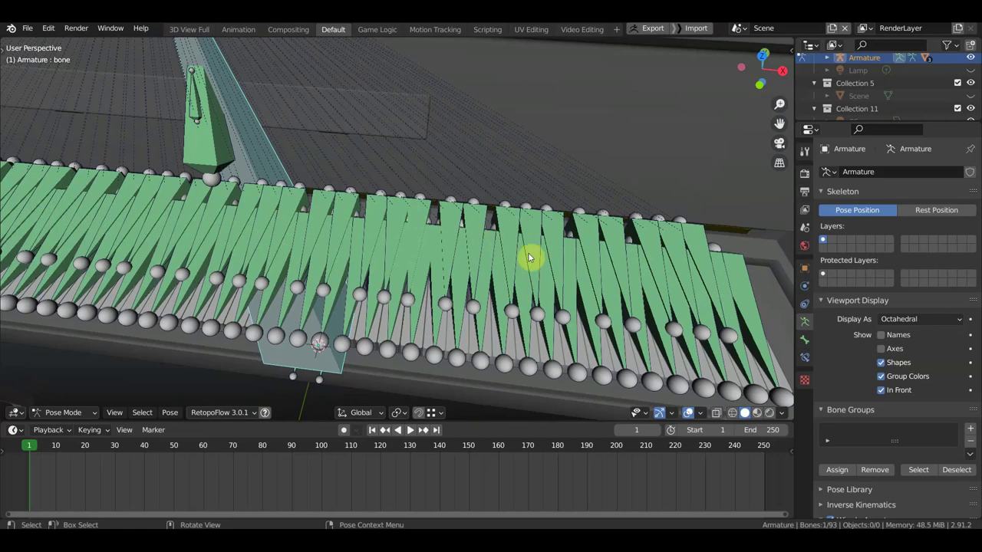
{"action": "mouse_move", "coordinate": [477, 353]}
{"action": "middle_mouse_down"}
{"action": "mouse_move", "coordinate": [450, 350]}
{"action": "mouse_move", "coordinate": [432, 325]}
{"action": "middle_mouse_up"}
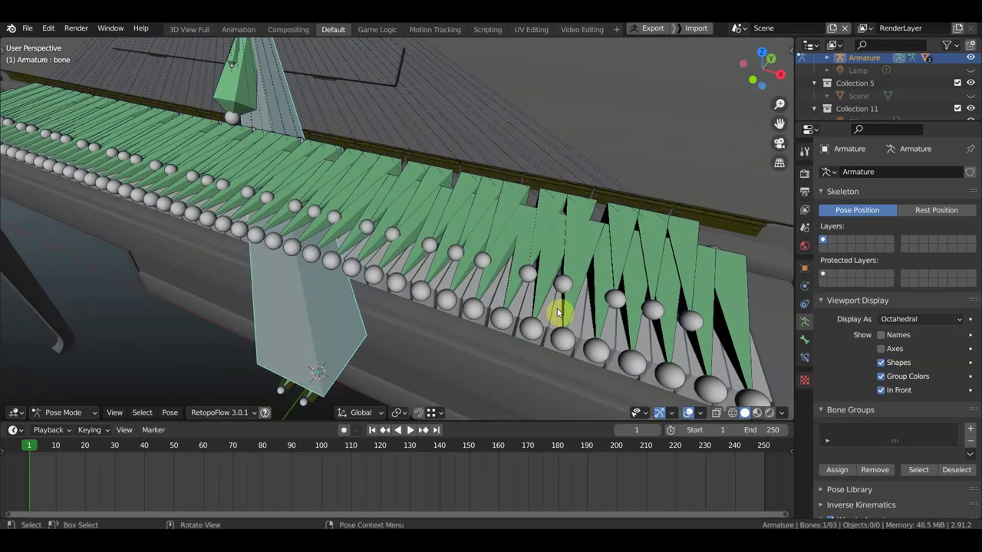
{"action": "scroll", "coordinate": [559, 309], "scroll_direction": "down", "scroll_amount": 4}
{"action": "mouse_move", "coordinate": [556, 302]}
{"action": "middle_mouse_down"}
{"action": "mouse_move", "coordinate": [553, 282]}
{"action": "mouse_move", "coordinate": [572, 307]}
{"action": "mouse_move", "coordinate": [559, 309]}
{"action": "mouse_move", "coordinate": [644, 357]}
{"action": "middle_mouse_up"}
{"action": "left_click", "coordinate": [608, 280]}
{"action": "left_click", "coordinate": [803, 357]}
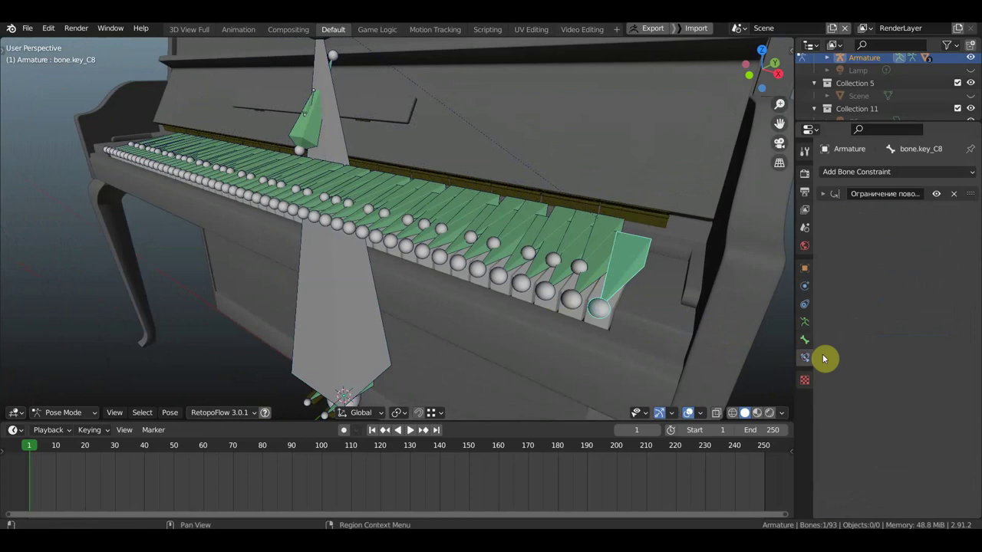
{"action": "left_click", "coordinate": [831, 196]}
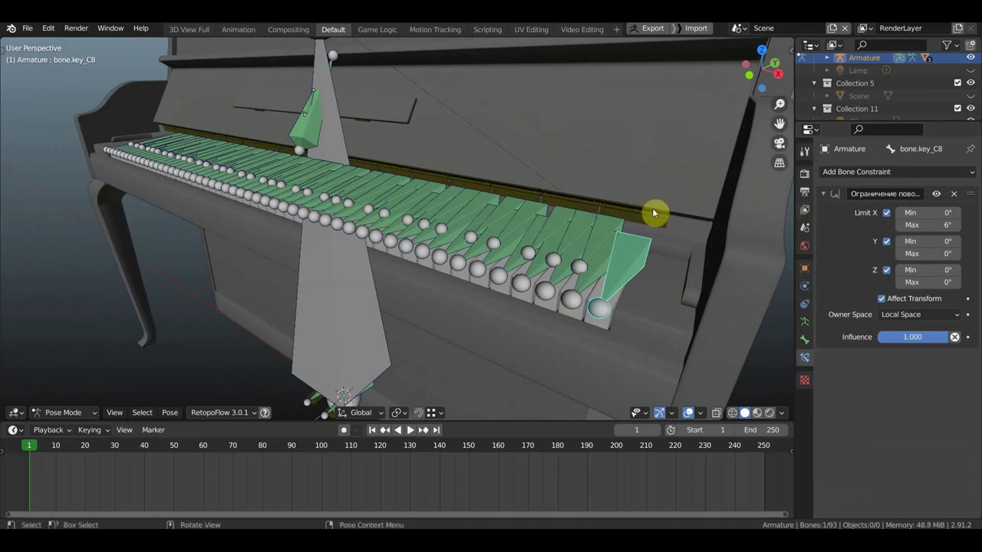
{"action": "left_click", "coordinate": [406, 247]}
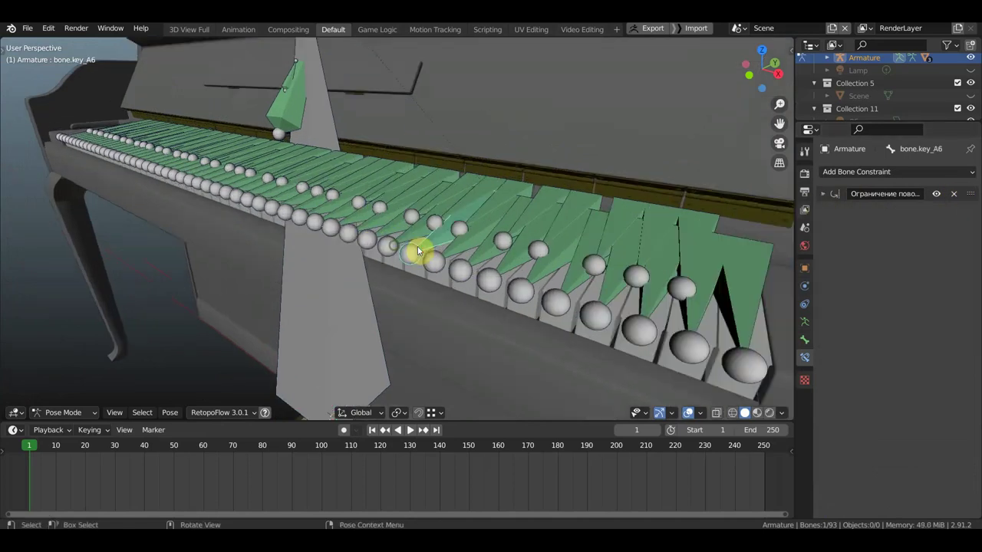
{"action": "middle_click_drag", "start_coordinate": [417, 246], "coordinate": [416, 235]}
{"action": "left_click", "coordinate": [428, 237]}
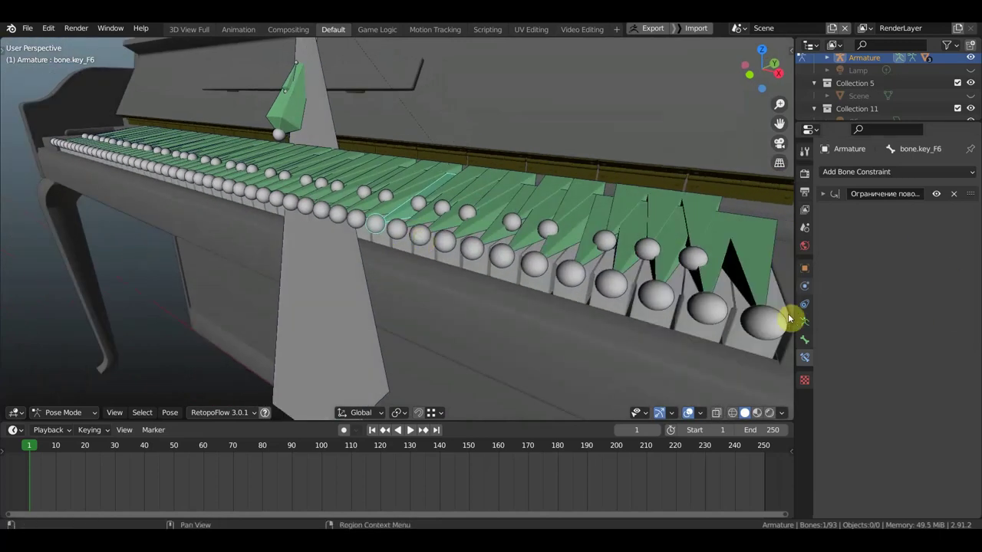
{"action": "left_click", "coordinate": [805, 322]}
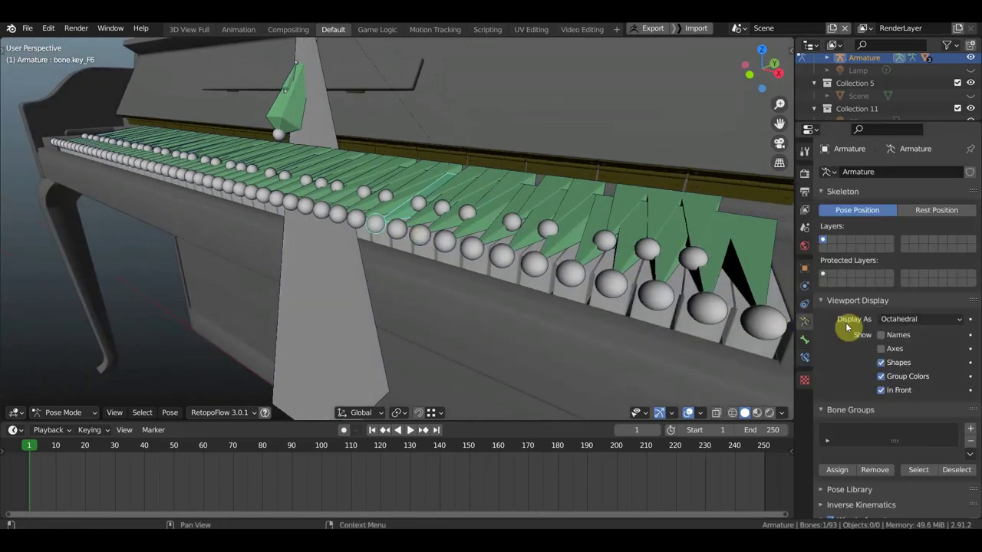
Step: Switch the armature's bone display back to Stick
{"action": "left_click", "coordinate": [924, 319]}
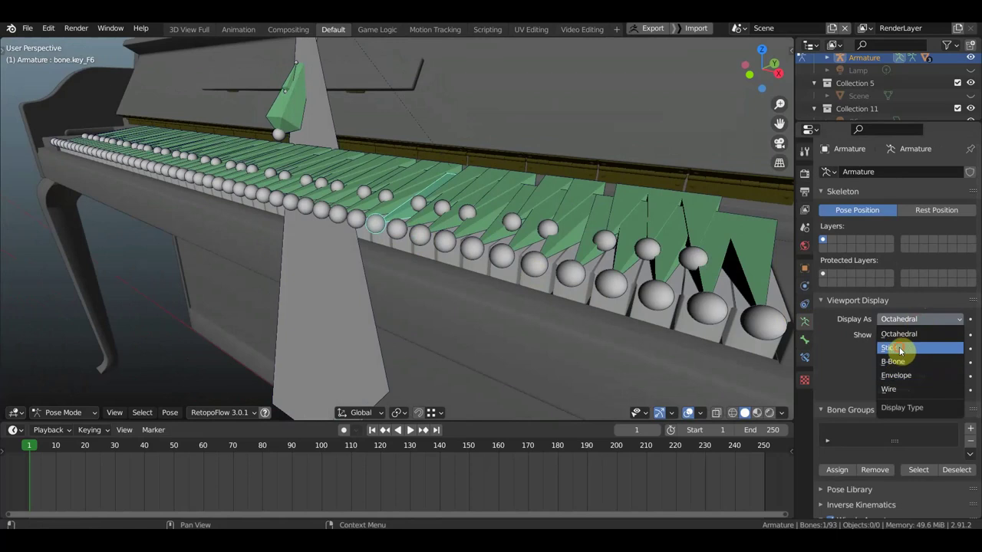
{"action": "left_click", "coordinate": [889, 347]}
{"action": "middle_click_drag", "start_coordinate": [405, 246], "coordinate": [402, 237]}
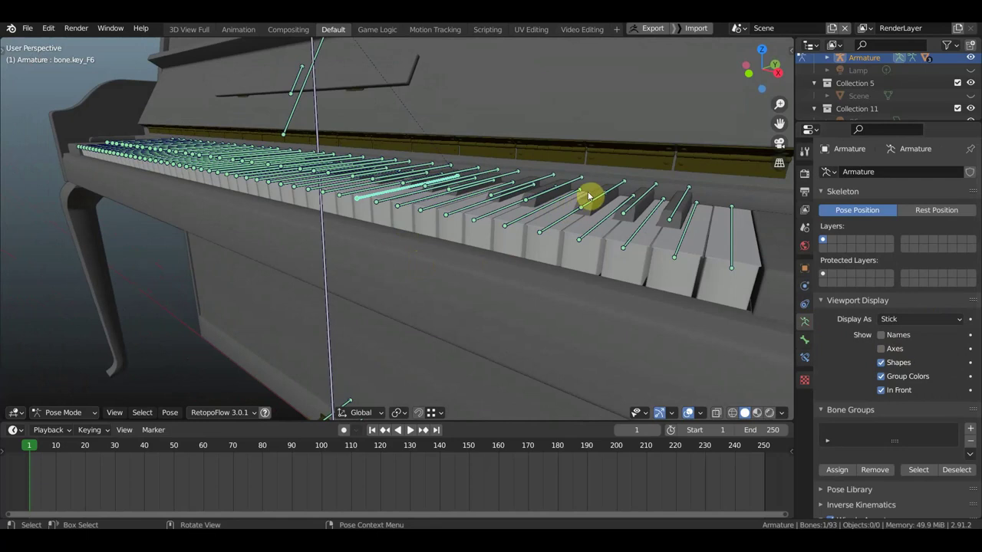
{"action": "middle_click_drag", "start_coordinate": [526, 204], "coordinate": [387, 156]}
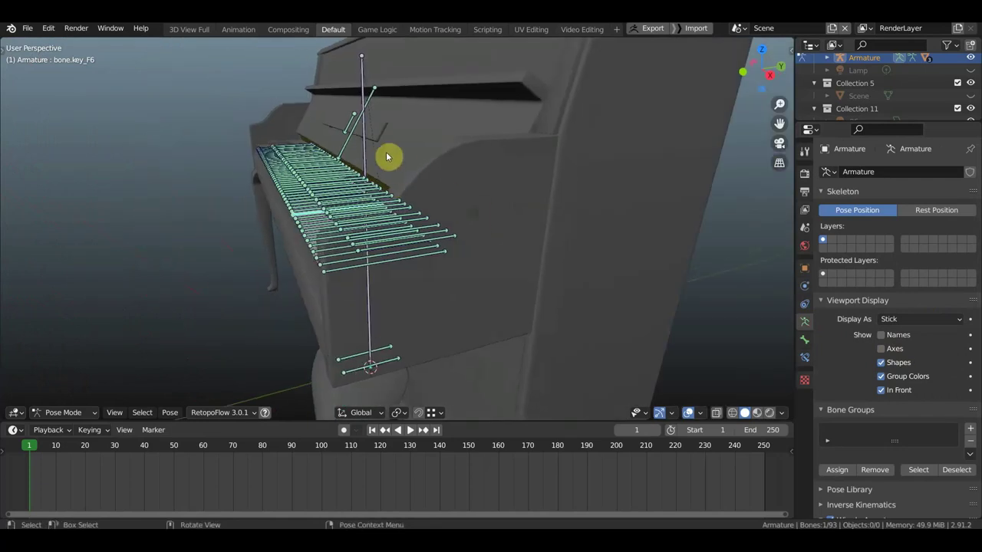
Step: In right side view, rotate bone.cover down so the lid closes over the keys
{"action": "left_click", "coordinate": [351, 139]}
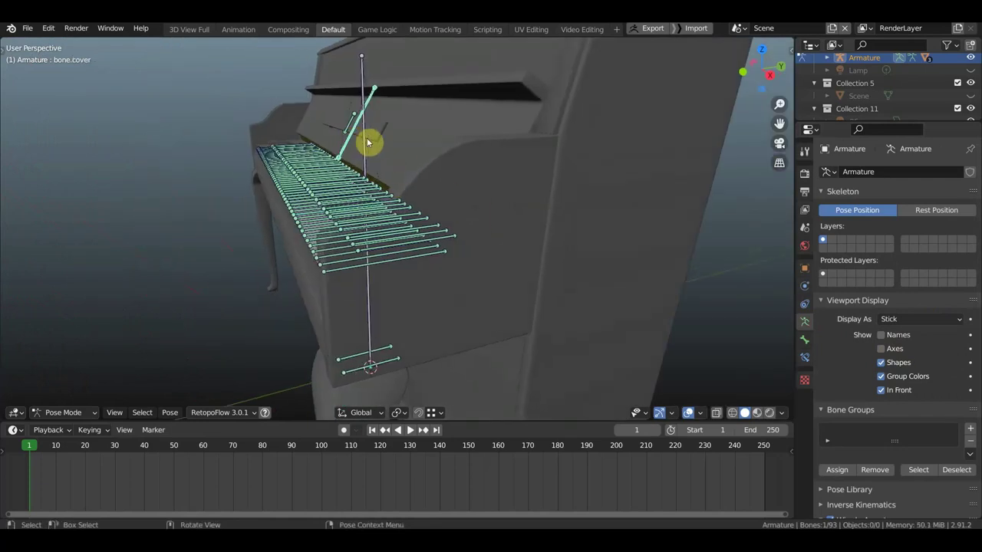
{"action": "middle_click_drag", "start_coordinate": [414, 153], "coordinate": [398, 151]}
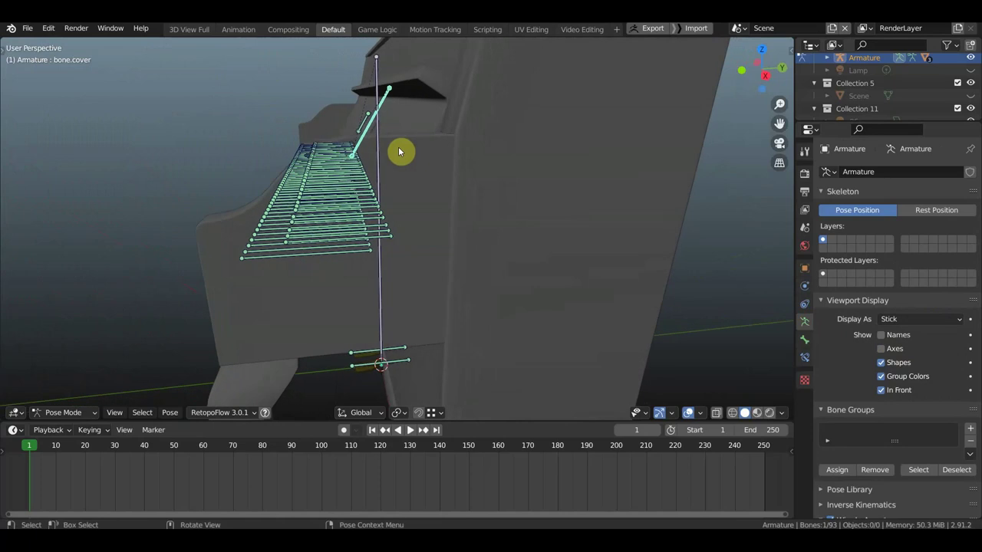
{"action": "key", "text": "KP_3"}
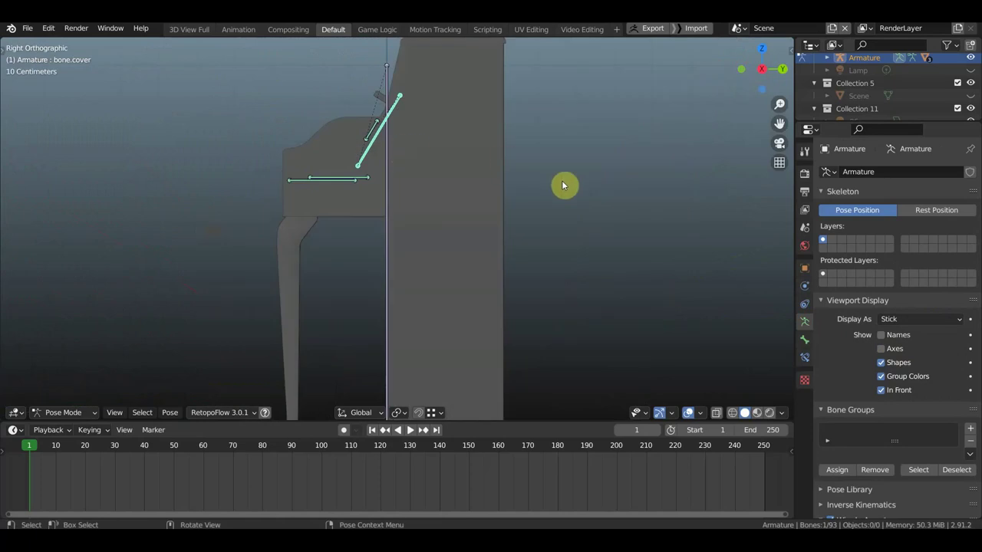
{"action": "key", "text": "r"}
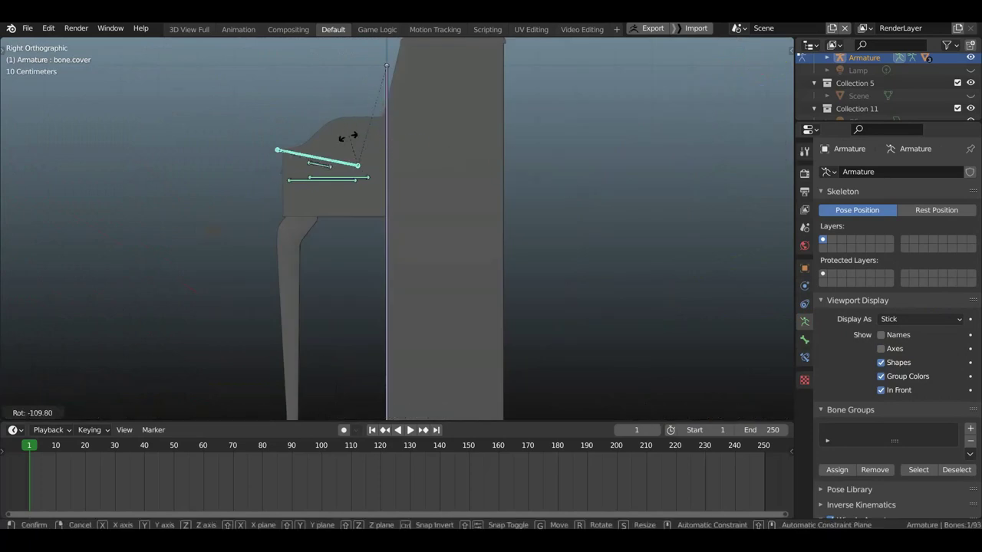
{"action": "left_click", "coordinate": [342, 140]}
Step: Hide the overlays to check the closed lid, then show the bones again
{"action": "mouse_move", "coordinate": [345, 143]}
{"action": "middle_mouse_down"}
{"action": "mouse_move", "coordinate": [453, 164]}
{"action": "mouse_move", "coordinate": [432, 176]}
{"action": "mouse_move", "coordinate": [485, 161]}
{"action": "middle_mouse_up"}
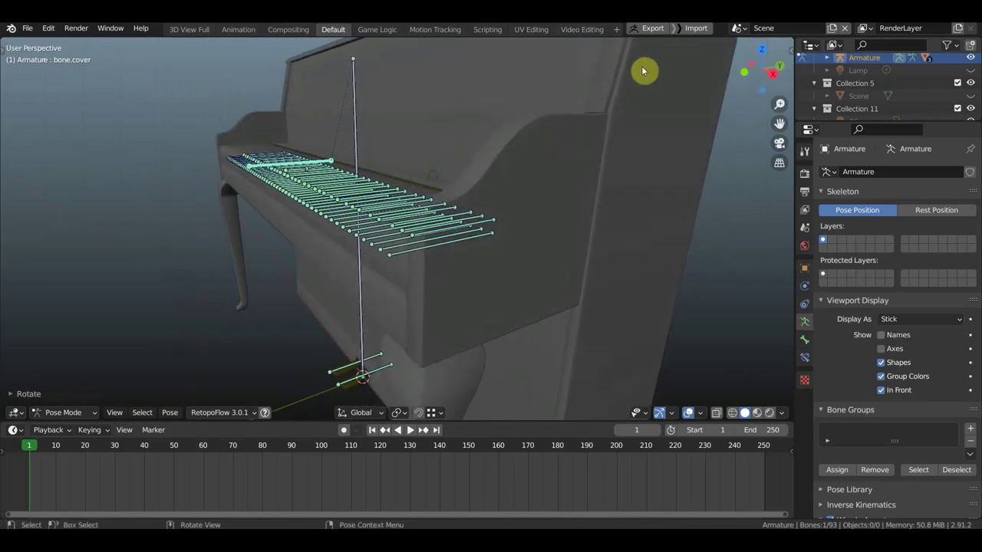
{"action": "left_click", "coordinate": [688, 414]}
{"action": "mouse_move", "coordinate": [658, 405]}
{"action": "middle_mouse_down"}
{"action": "mouse_move", "coordinate": [679, 377]}
{"action": "mouse_move", "coordinate": [700, 379]}
{"action": "mouse_move", "coordinate": [651, 366]}
{"action": "mouse_move", "coordinate": [672, 370]}
{"action": "mouse_move", "coordinate": [682, 408]}
{"action": "middle_mouse_up"}
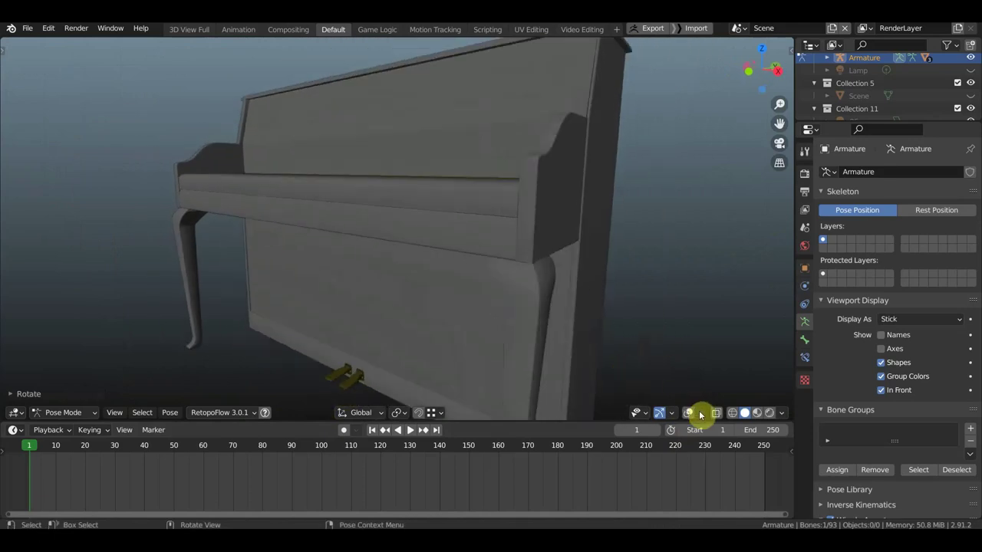
{"action": "left_click", "coordinate": [688, 414]}
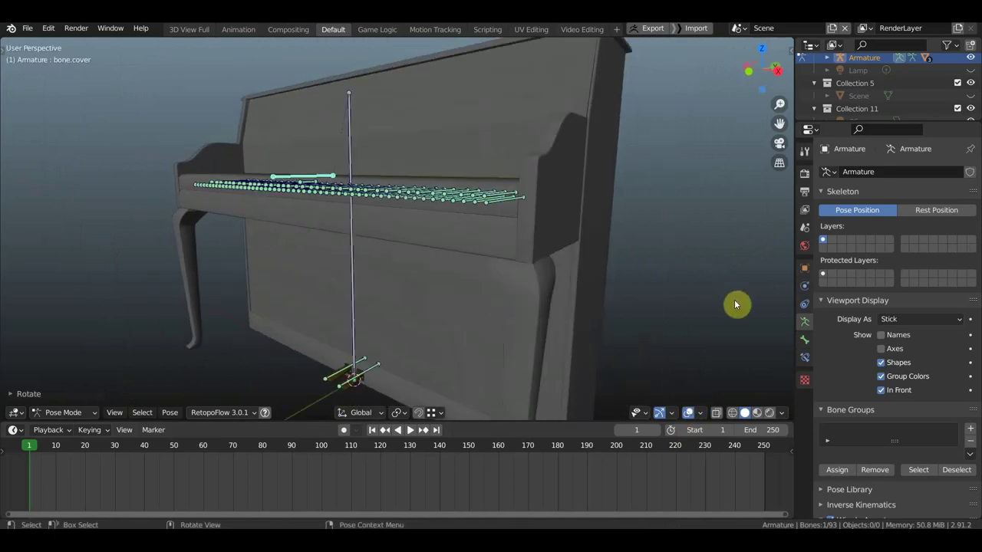
Step: Keyframe all bones at frame 1, then move the playhead on to frame 19
{"action": "key", "text": "a"}
{"action": "key", "text": "i"}
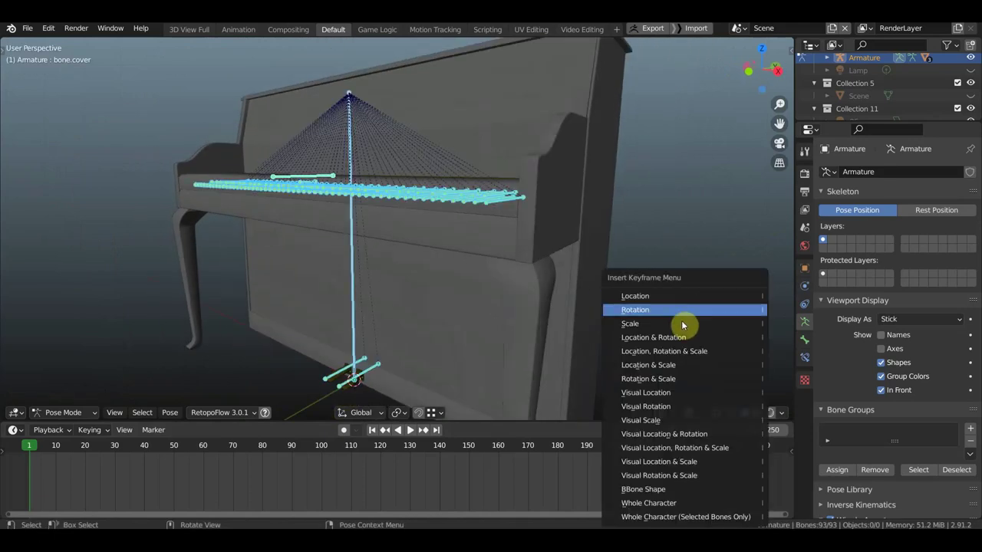
{"action": "left_click", "coordinate": [671, 342]}
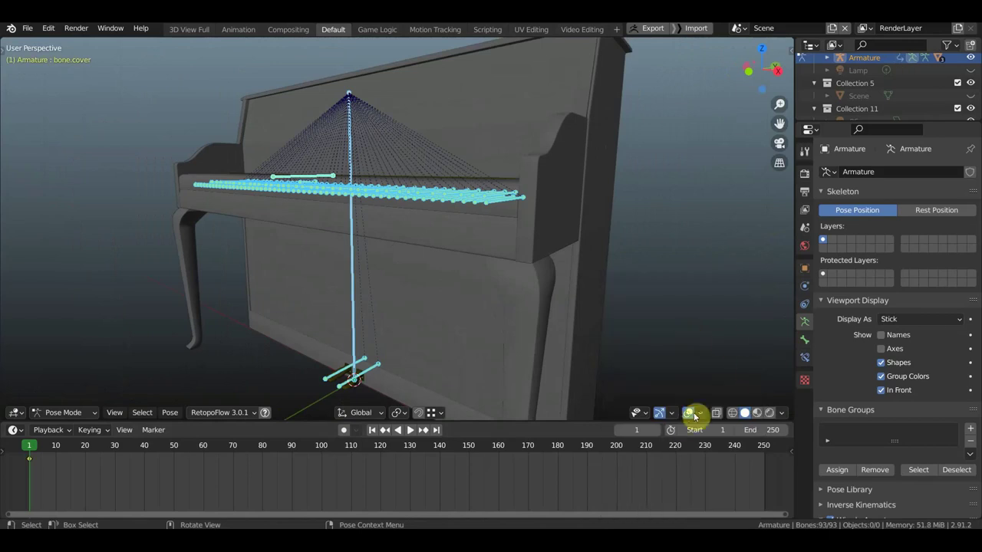
{"action": "left_click", "coordinate": [56, 451]}
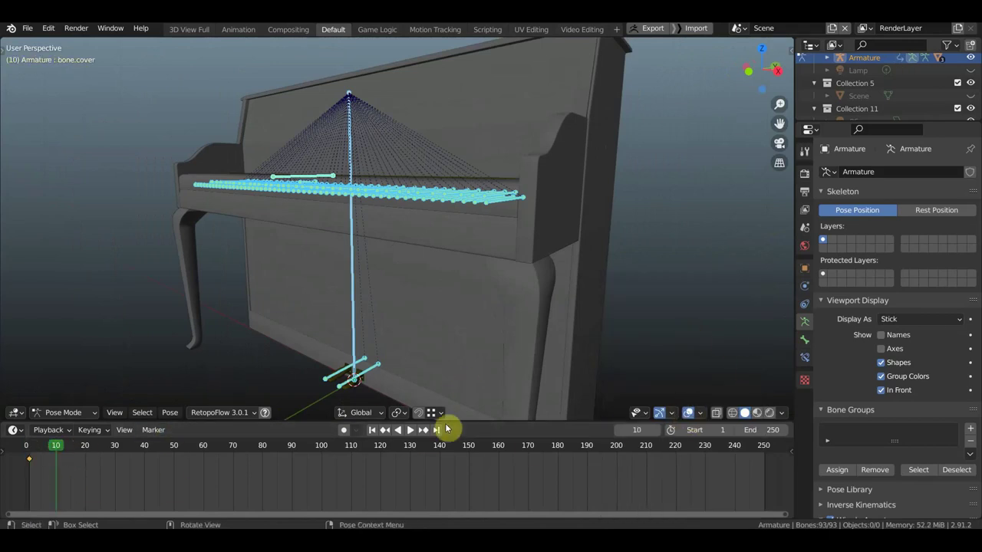
{"action": "left_click", "coordinate": [82, 450]}
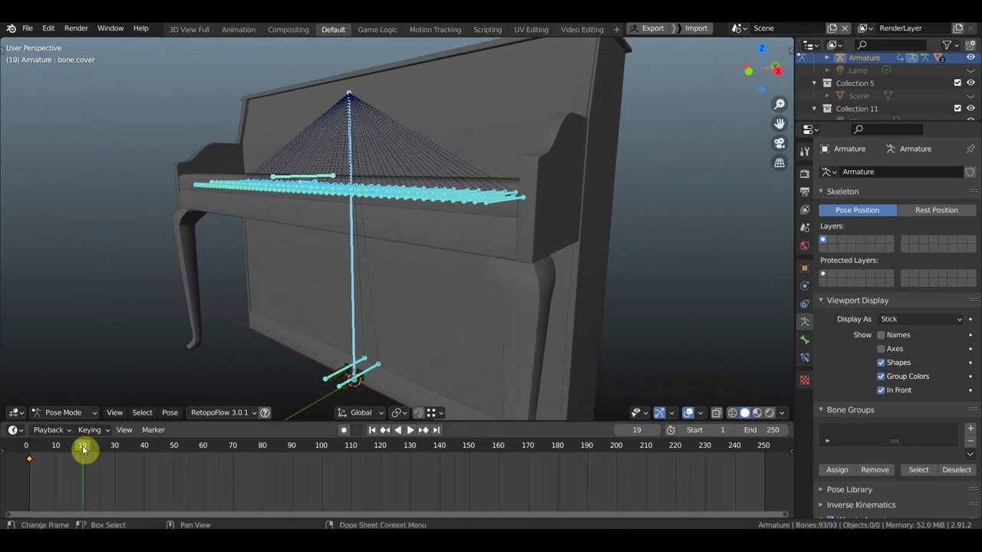
{"action": "left_click", "coordinate": [86, 451]}
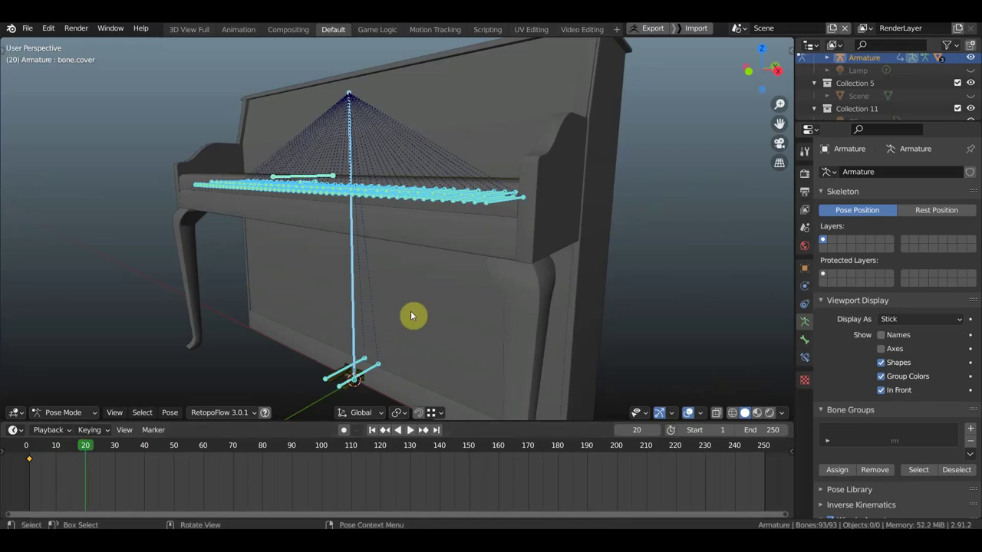
Step: In right side view, rotate only the keyboard cover bone up so the lid opens
{"action": "mouse_move", "coordinate": [404, 300]}
{"action": "middle_mouse_down"}
{"action": "mouse_move", "coordinate": [388, 304]}
{"action": "mouse_move", "coordinate": [432, 290]}
{"action": "middle_mouse_up"}
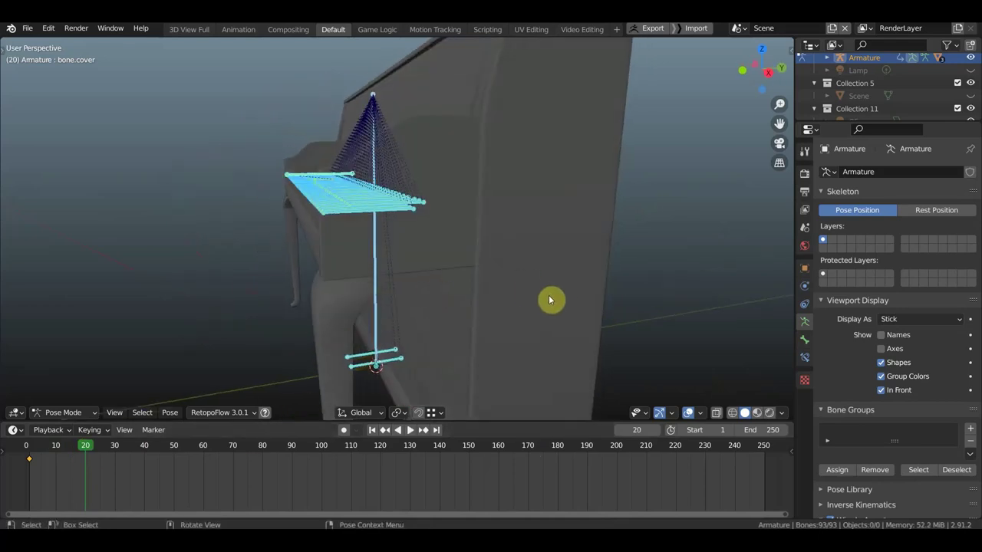
{"action": "key", "text": "KP_3"}
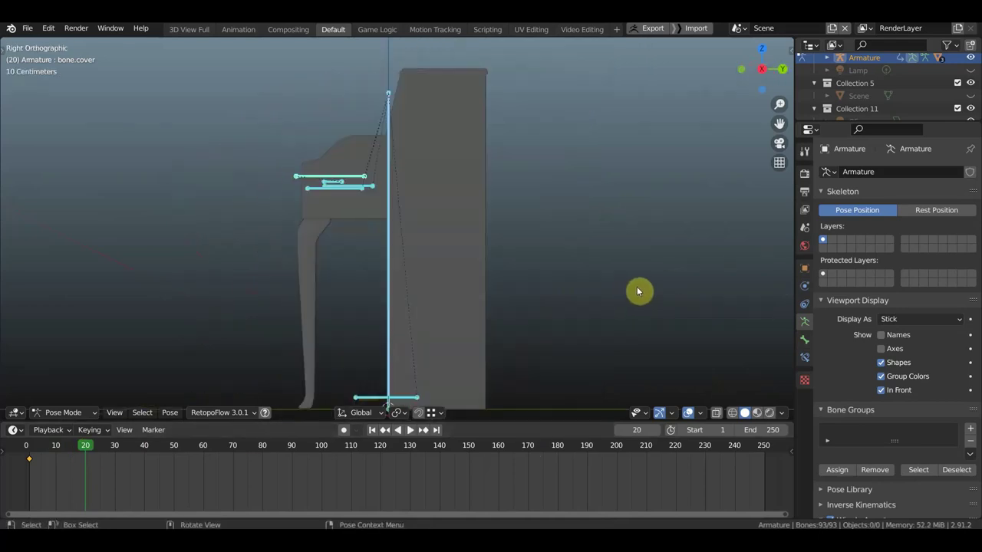
{"action": "key", "text": "r"}
{"action": "left_click", "coordinate": [596, 323]}
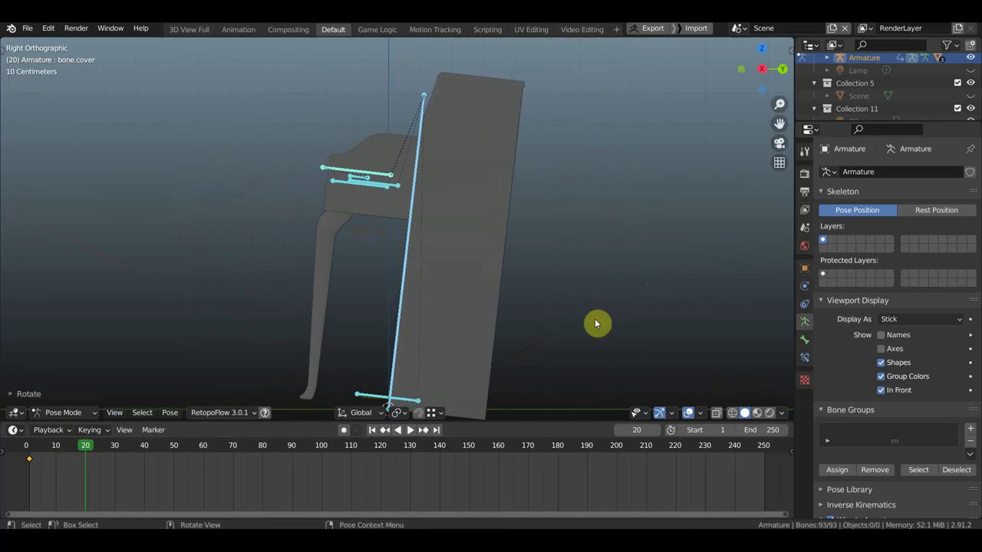
{"action": "key", "text": "ctrl+z"}
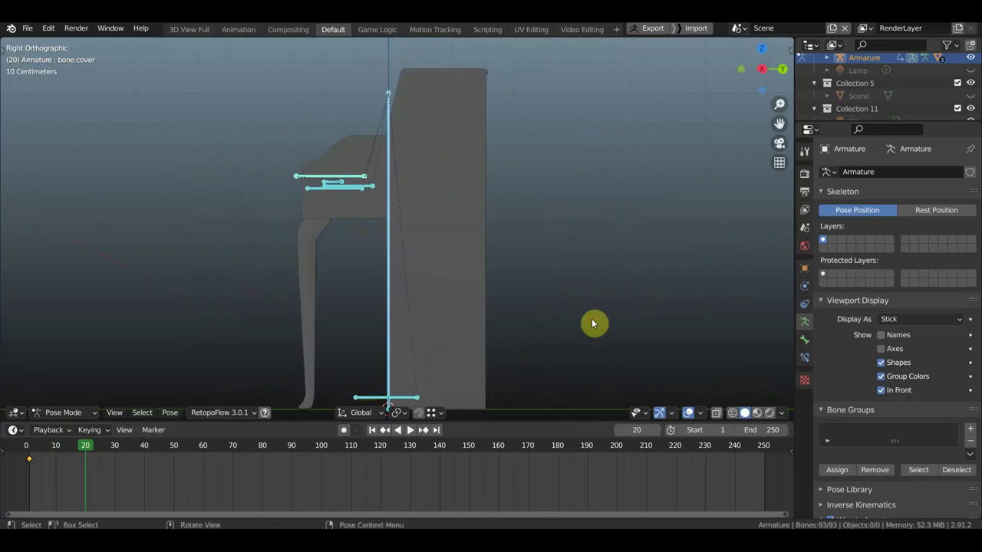
{"action": "left_click", "coordinate": [310, 179]}
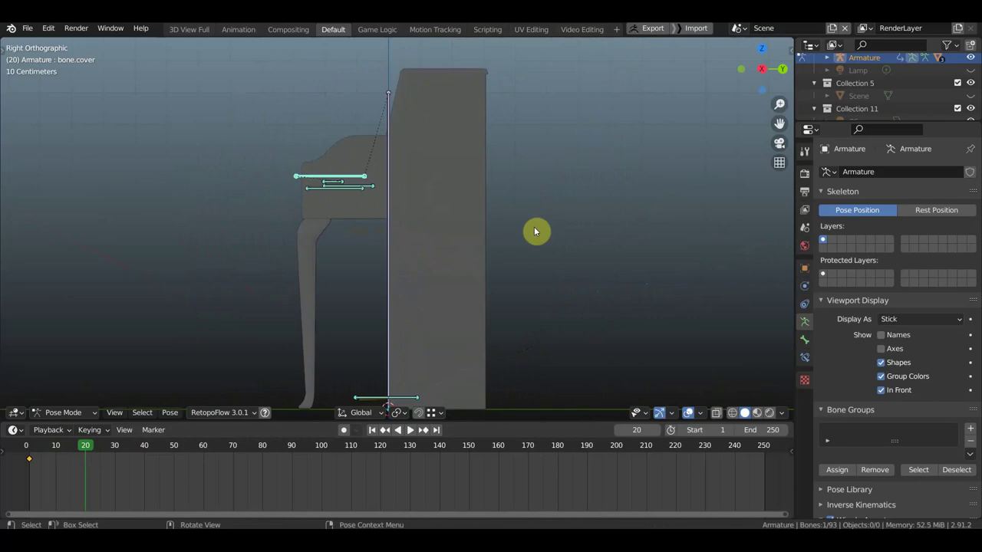
{"action": "key", "text": "r"}
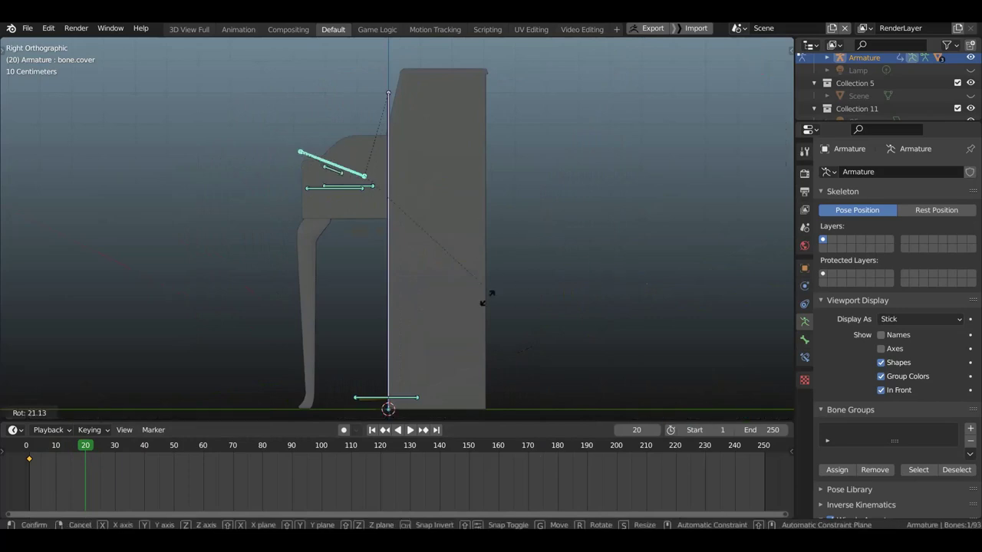
{"action": "left_click", "coordinate": [301, 236]}
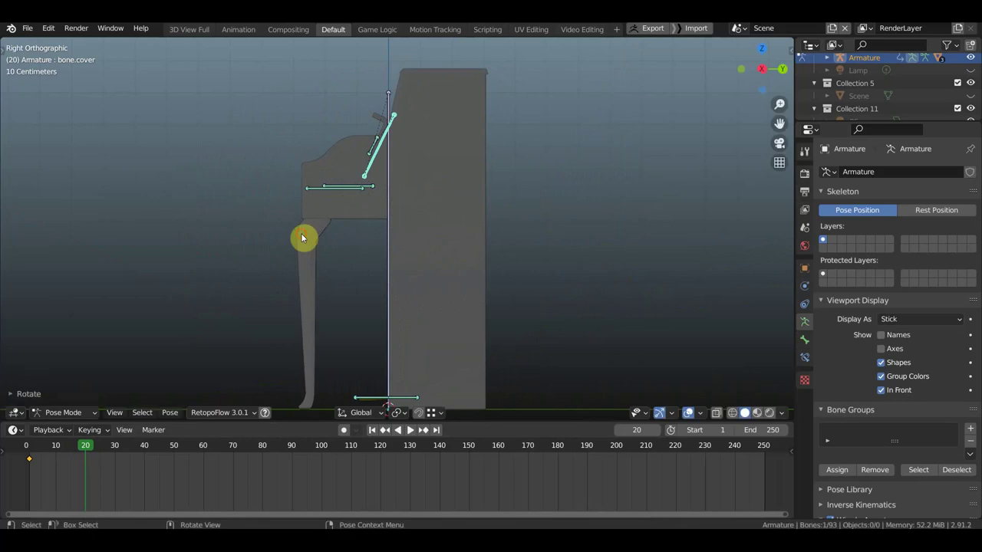
Step: Keyframe Location & Rotation for all bones at frame 20
{"action": "key", "text": "a"}
{"action": "key", "text": "i"}
{"action": "left_click", "coordinate": [569, 255]}
{"action": "mouse_move", "coordinate": [526, 263]}
{"action": "middle_mouse_down"}
{"action": "mouse_move", "coordinate": [603, 280]}
{"action": "mouse_move", "coordinate": [533, 247]}
{"action": "mouse_move", "coordinate": [485, 251]}
{"action": "middle_mouse_up"}
{"action": "scroll", "coordinate": [533, 247], "scroll_direction": "up", "scroll_amount": 3}
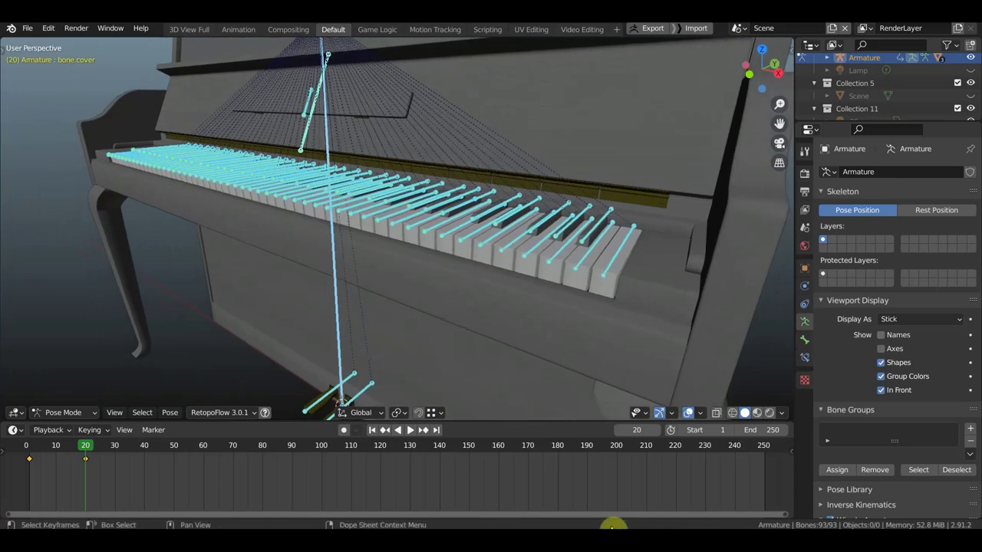
Step: At frame 40, rotate the key_D6 bone down to press the key
{"action": "left_click", "coordinate": [145, 449]}
{"action": "mouse_move", "coordinate": [434, 241]}
{"action": "middle_mouse_down"}
{"action": "mouse_move", "coordinate": [396, 224]}
{"action": "mouse_move", "coordinate": [365, 244]}
{"action": "mouse_move", "coordinate": [400, 238]}
{"action": "middle_mouse_up"}
{"action": "left_click", "coordinate": [417, 248]}
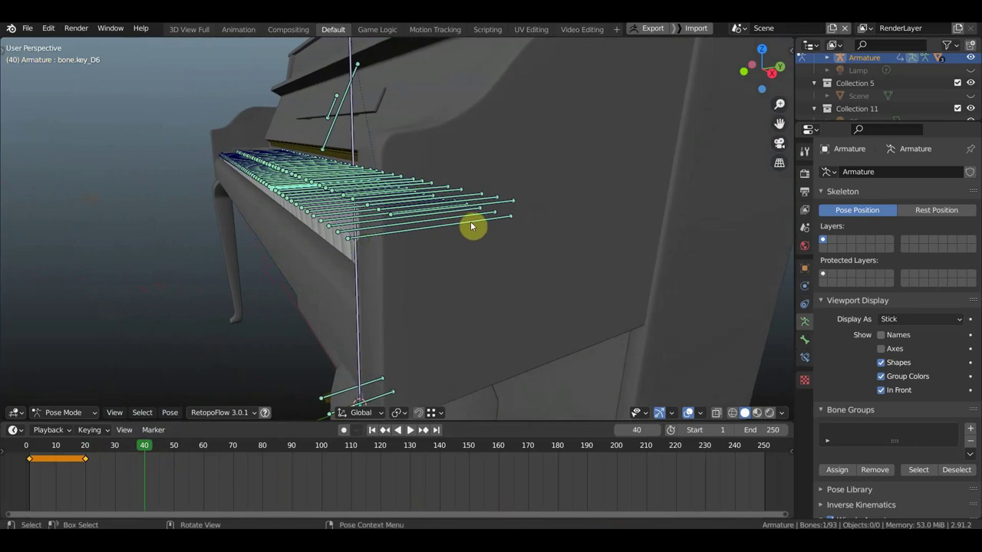
{"action": "key", "text": "r"}
{"action": "left_click", "coordinate": [500, 209]}
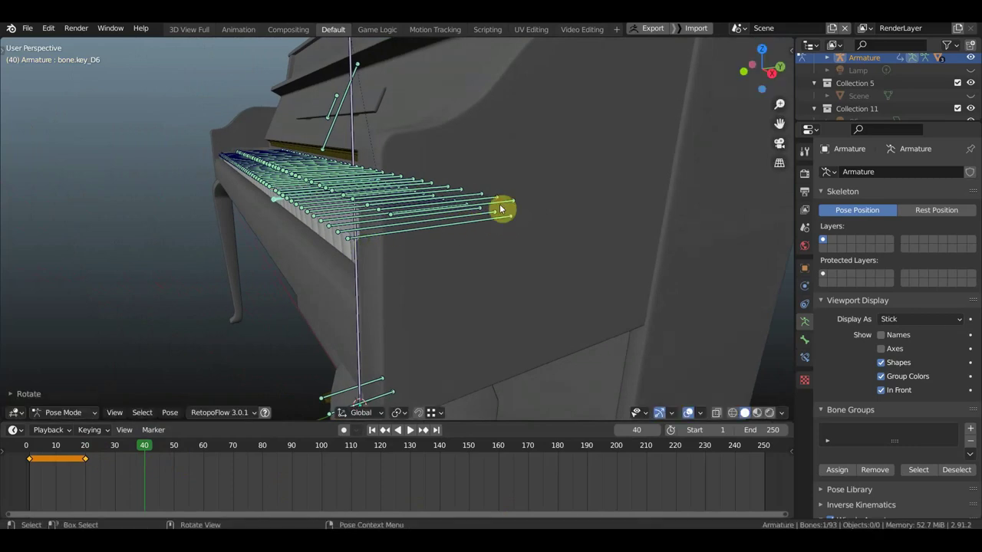
Step: Keyframe all bones at frame 40 and frame the timeline on the first 95 frames
{"action": "key", "text": "a"}
{"action": "key", "text": "i"}
{"action": "left_click", "coordinate": [499, 205]}
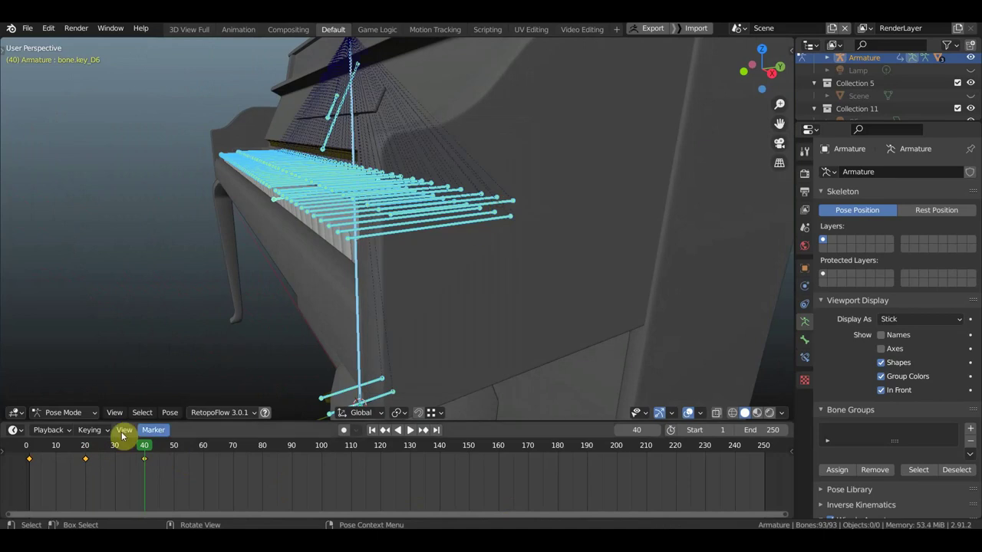
{"action": "scroll", "coordinate": [147, 458], "scroll_direction": "up", "scroll_amount": 2}
{"action": "scroll", "coordinate": [139, 467], "scroll_direction": "up", "scroll_amount": 2}
{"action": "middle_click_drag", "start_coordinate": [138, 467], "coordinate": [563, 498]}
{"action": "scroll", "coordinate": [375, 487], "scroll_direction": "down", "scroll_amount": 2}
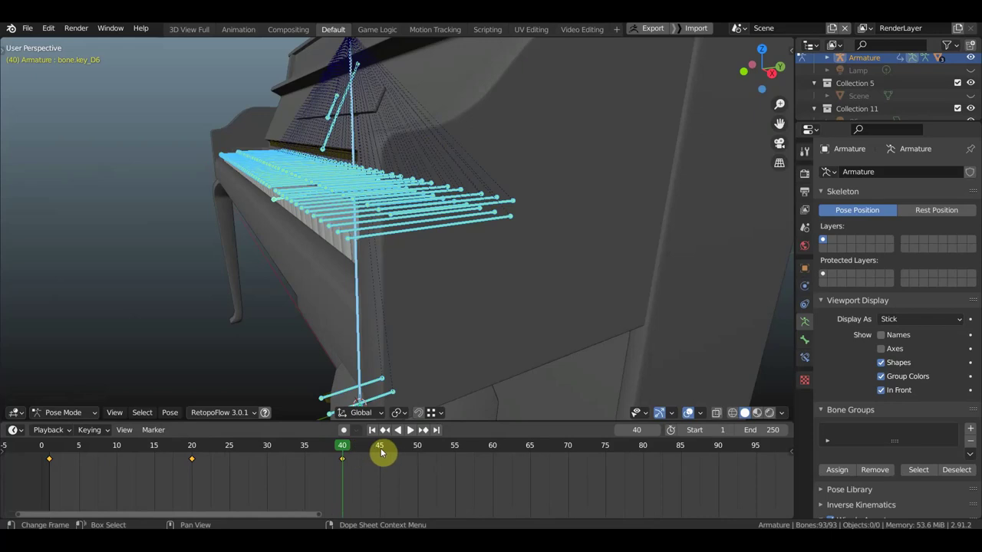
Step: Move to frame 45, undoing an accidental rotation of the selected bones
{"action": "left_click", "coordinate": [381, 450]}
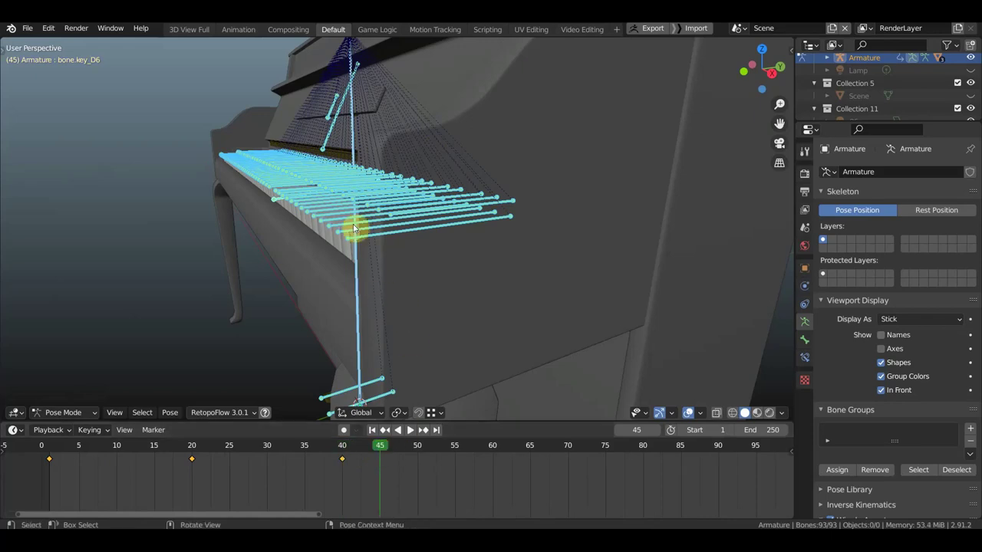
{"action": "key", "text": "r"}
{"action": "left_click", "coordinate": [490, 275]}
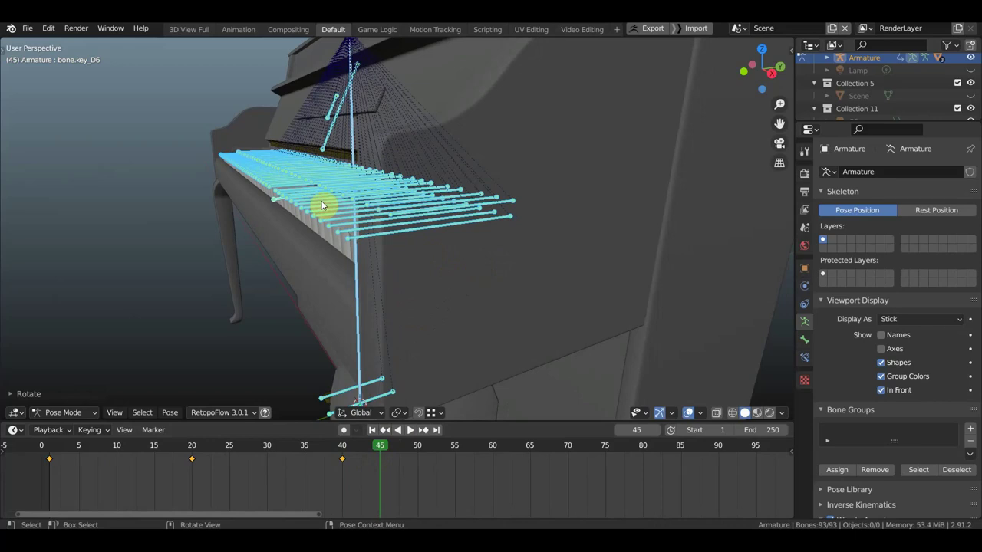
{"action": "key", "text": "ctrl+z"}
Step: Rotate the key_D6 bone to a new angle at frame 45
{"action": "left_click", "coordinate": [421, 227]}
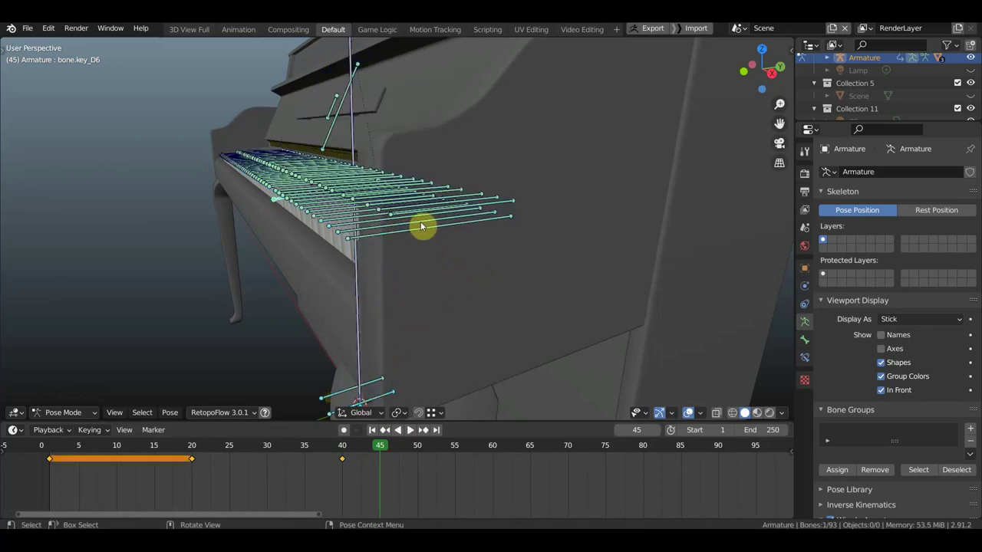
{"action": "key", "text": "r"}
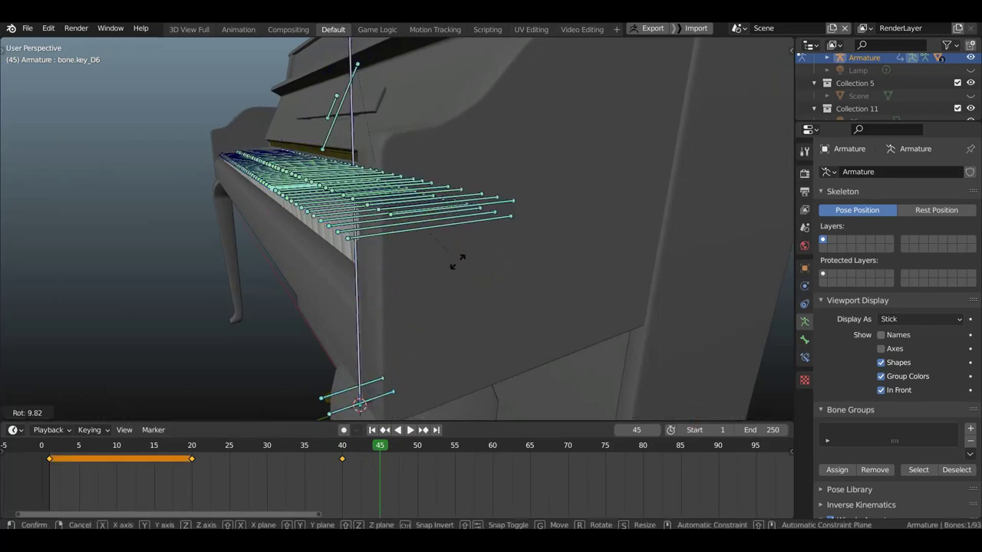
{"action": "left_click", "coordinate": [458, 264]}
{"action": "middle_click_drag", "start_coordinate": [355, 192], "coordinate": [375, 213]}
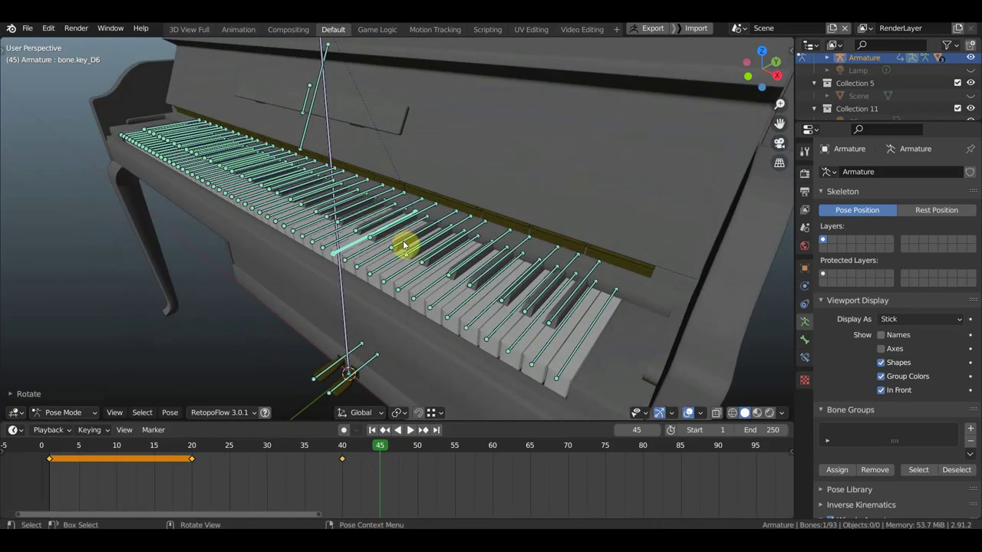
Step: Select the key_DE6 bone and rotate it down to press the key
{"action": "left_click", "coordinate": [392, 246]}
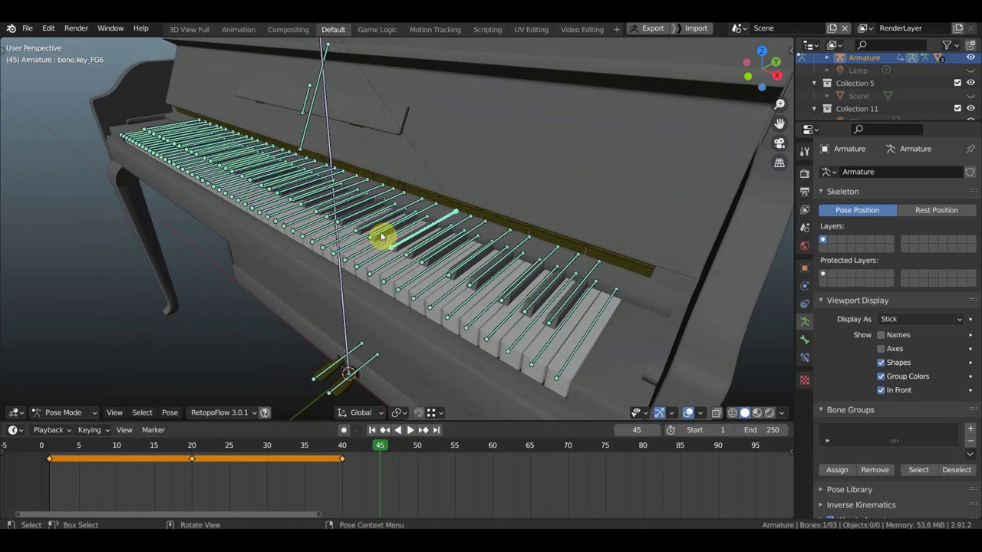
{"action": "left_click", "coordinate": [380, 240]}
{"action": "mouse_move", "coordinate": [430, 245]}
{"action": "middle_mouse_down"}
{"action": "mouse_move", "coordinate": [419, 241]}
{"action": "mouse_move", "coordinate": [431, 226]}
{"action": "middle_mouse_up"}
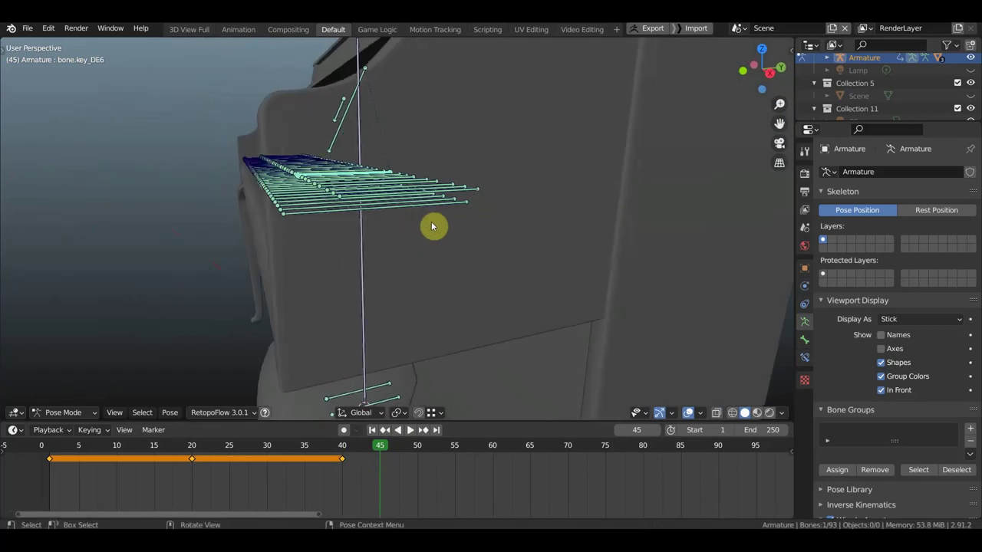
{"action": "key", "text": "r"}
{"action": "left_click", "coordinate": [514, 192]}
{"action": "mouse_move", "coordinate": [515, 192]}
{"action": "middle_mouse_down"}
{"action": "mouse_move", "coordinate": [531, 237]}
{"action": "mouse_move", "coordinate": [542, 239]}
{"action": "middle_mouse_up"}
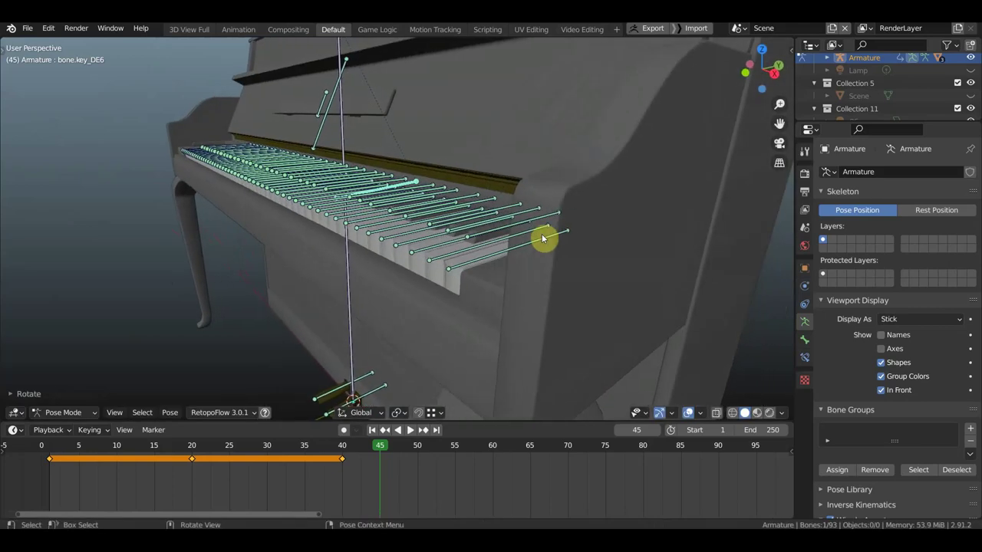
Step: Keyframe all 93 bones at frame 45
{"action": "key", "text": "a"}
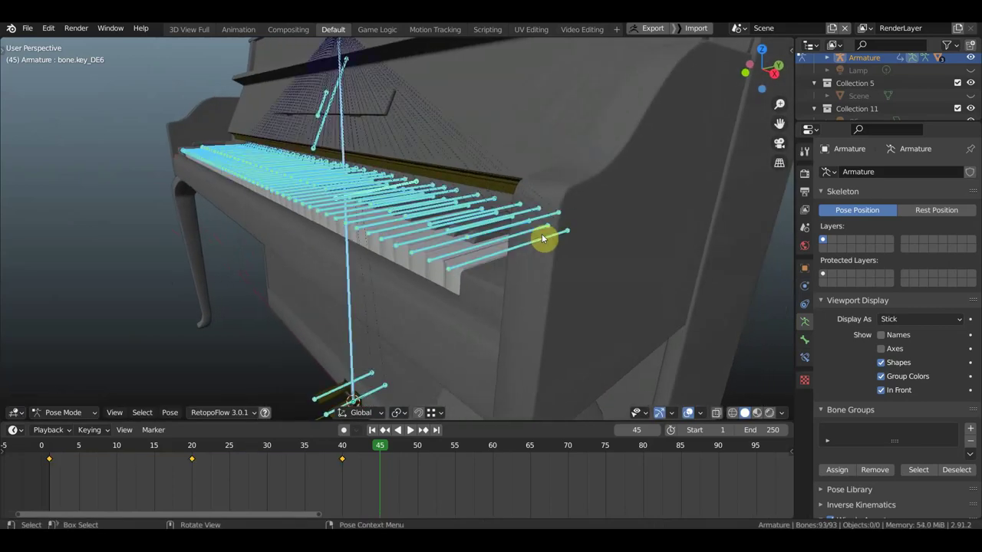
{"action": "key", "text": "i"}
{"action": "left_click", "coordinate": [541, 234]}
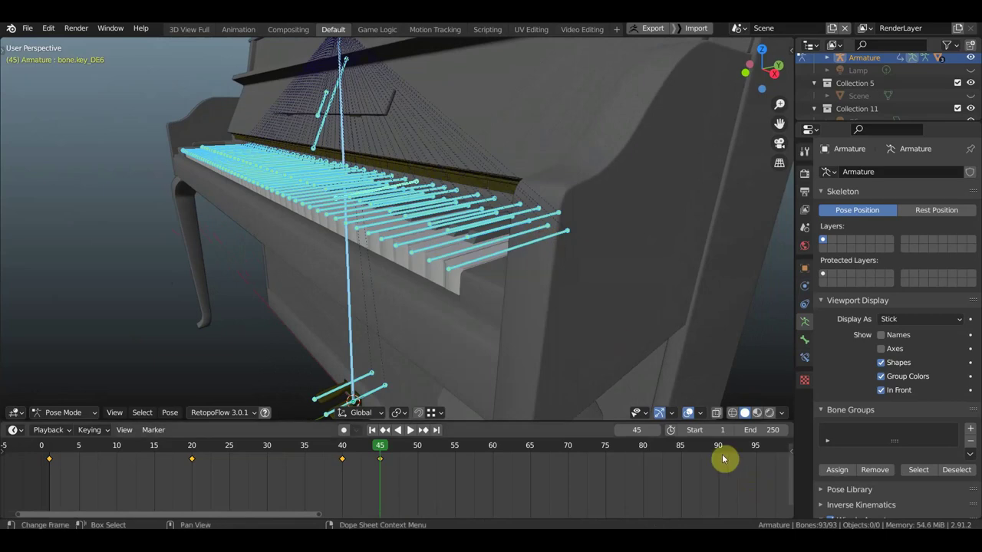
Step: With overlays hidden, play and scrub the key-press animation to frame 50, then show the bones
{"action": "left_click", "coordinate": [689, 412]}
{"action": "mouse_move", "coordinate": [460, 421]}
{"action": "middle_mouse_down"}
{"action": "mouse_move", "coordinate": [501, 344]}
{"action": "mouse_move", "coordinate": [522, 346]}
{"action": "mouse_move", "coordinate": [442, 438]}
{"action": "middle_mouse_up"}
{"action": "key", "text": "space"}
{"action": "mouse_move", "coordinate": [441, 438]}
{"action": "left_mouse_down"}
{"action": "mouse_move", "coordinate": [312, 453]}
{"action": "mouse_move", "coordinate": [51, 454]}
{"action": "mouse_move", "coordinate": [171, 453]}
{"action": "mouse_move", "coordinate": [417, 480]}
{"action": "left_mouse_up"}
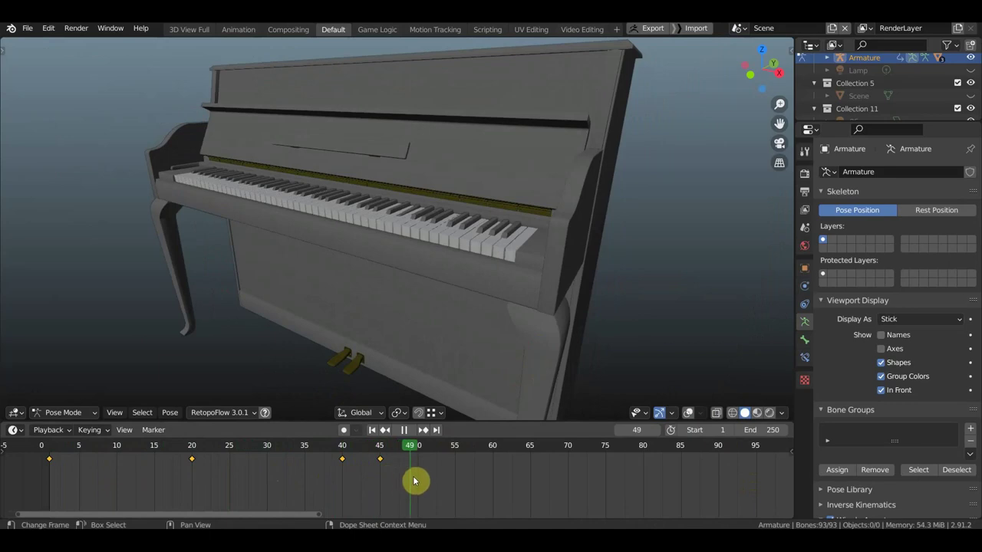
{"action": "middle_click_drag", "start_coordinate": [420, 353], "coordinate": [422, 267]}
{"action": "scroll", "coordinate": [423, 267], "scroll_direction": "up", "scroll_amount": 5}
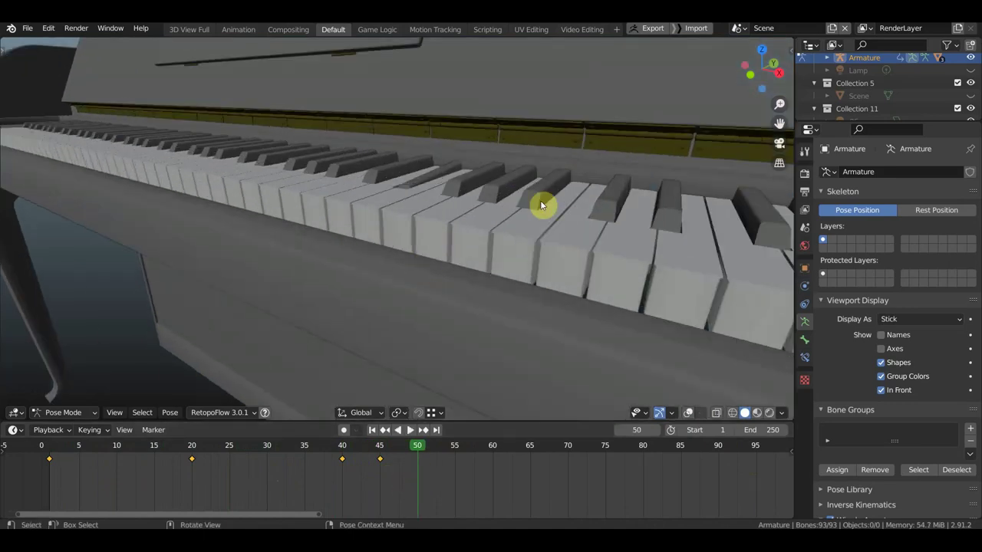
{"action": "left_click", "coordinate": [687, 413]}
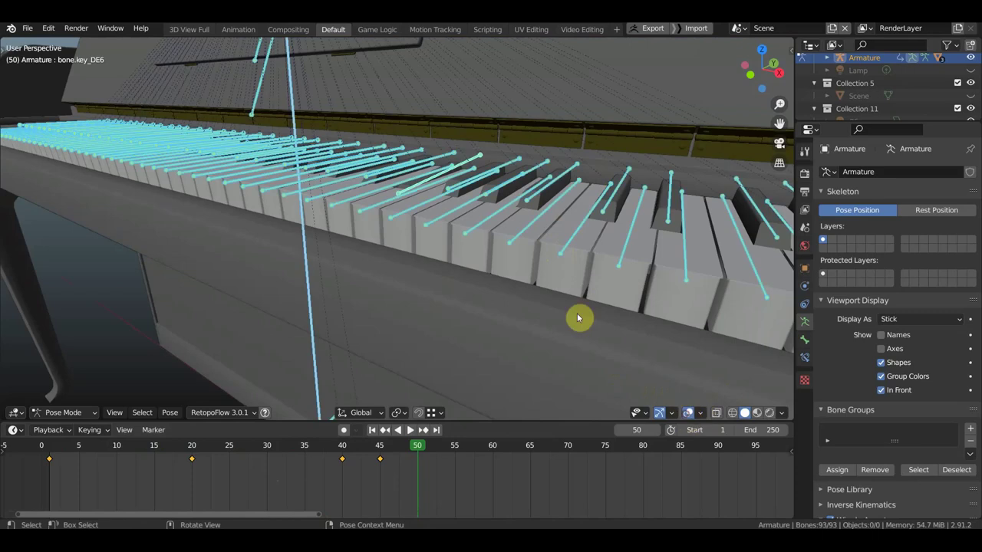
Step: Rotate the DE6 and G6 key bones down so those keys press in
{"action": "left_click", "coordinate": [426, 185]}
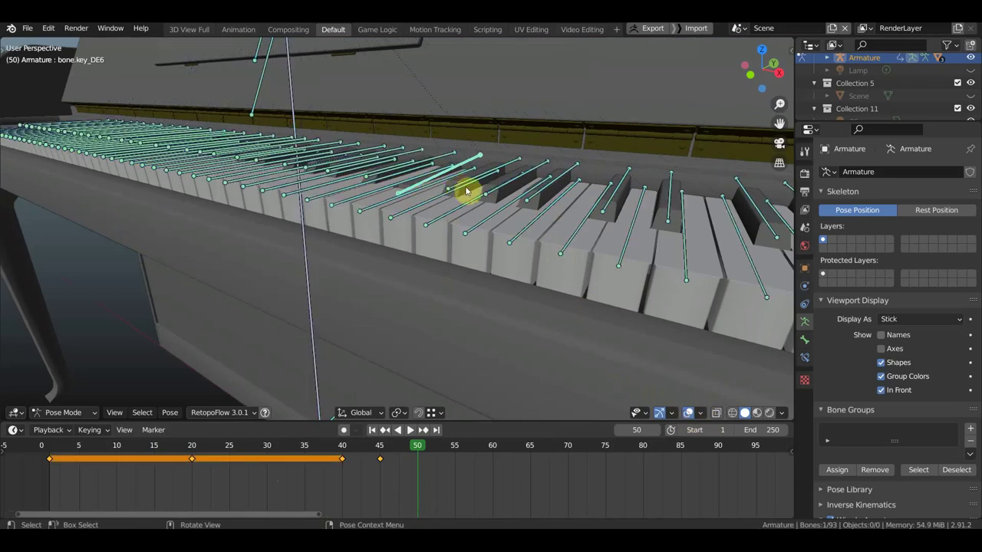
{"action": "middle_click_drag", "start_coordinate": [476, 224], "coordinate": [457, 226]}
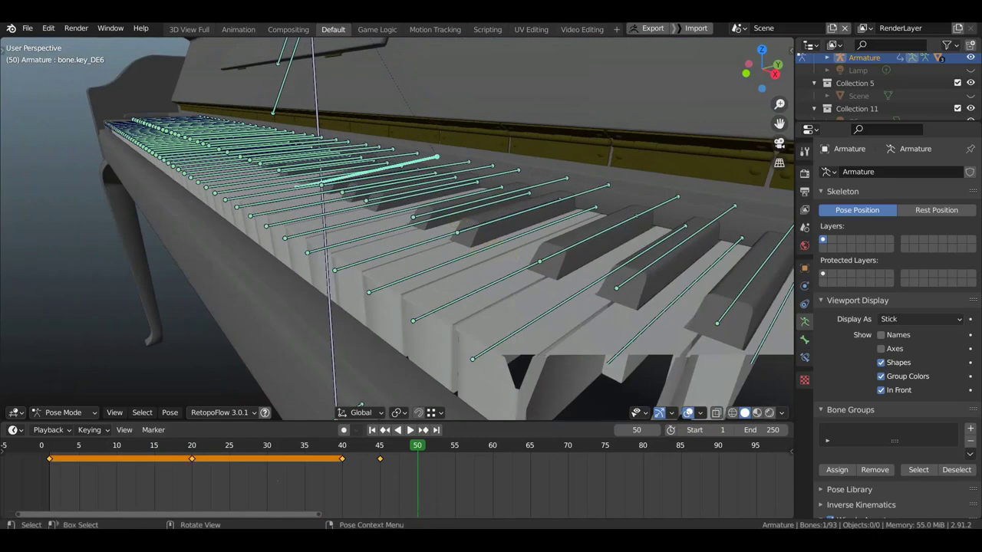
{"action": "key", "text": "r"}
{"action": "left_click", "coordinate": [432, 269]}
{"action": "middle_click_drag", "start_coordinate": [432, 269], "coordinate": [447, 265]}
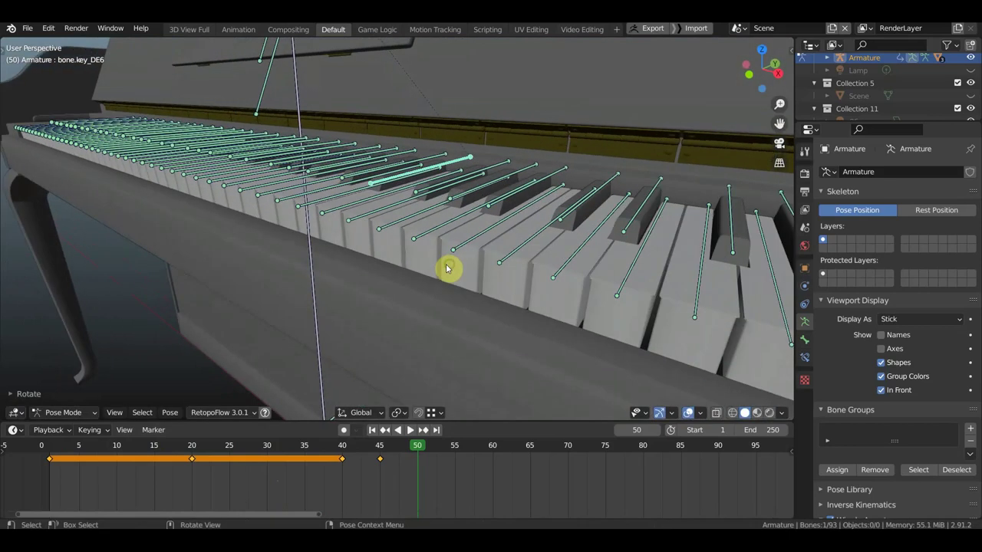
{"action": "left_click", "coordinate": [393, 226]}
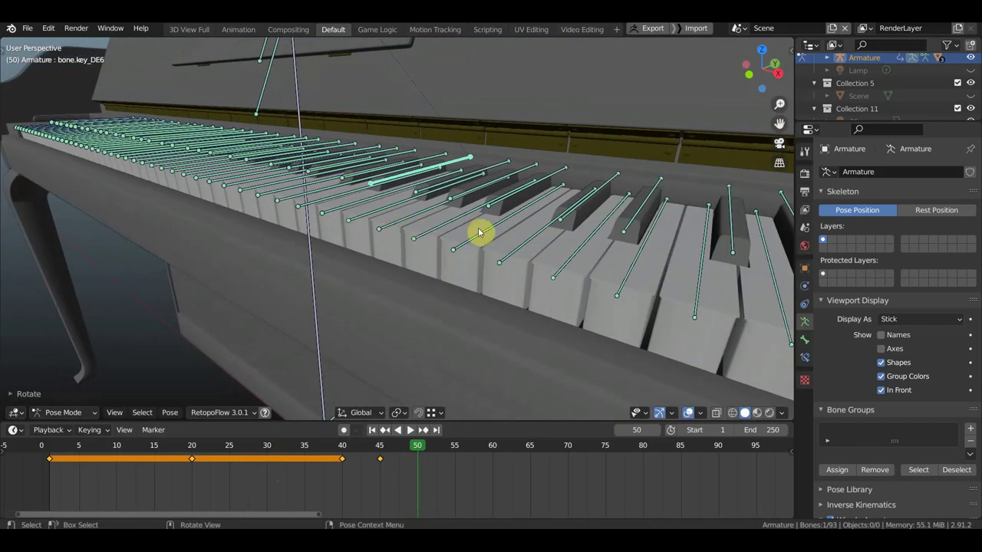
{"action": "key", "text": "r"}
{"action": "left_click", "coordinate": [558, 215]}
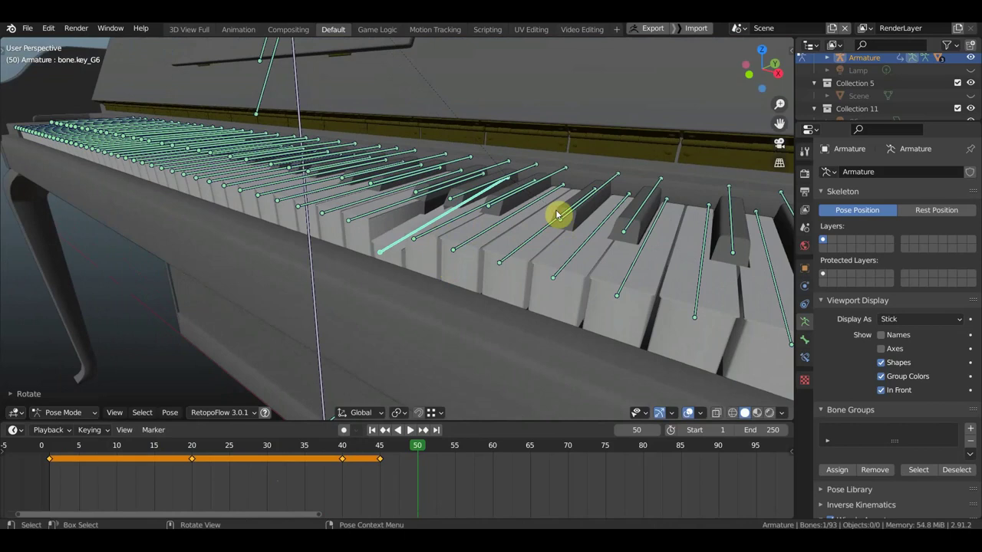
Step: Keyframe Location & Rotation for all bones at frame 50
{"action": "key", "text": "a"}
{"action": "key", "text": "i"}
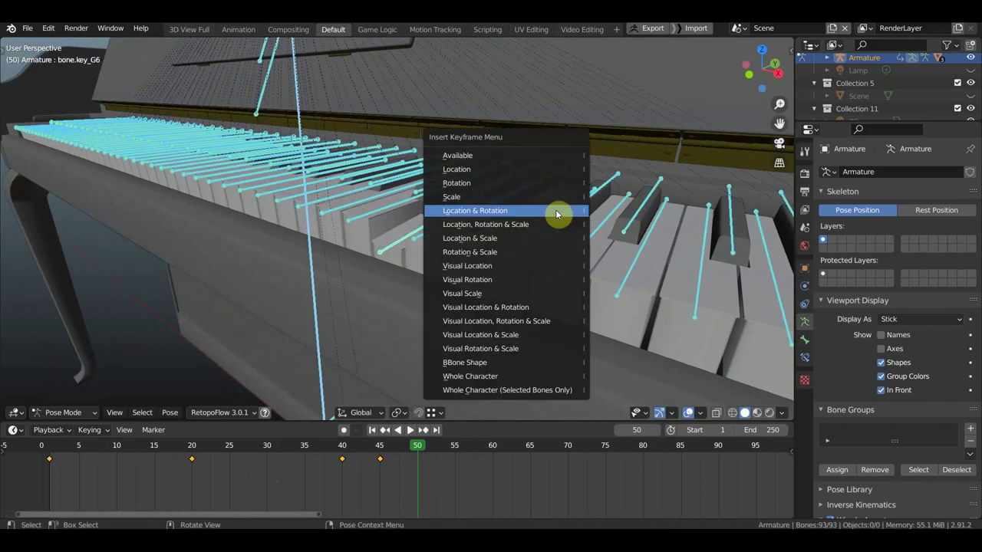
{"action": "left_click", "coordinate": [557, 214]}
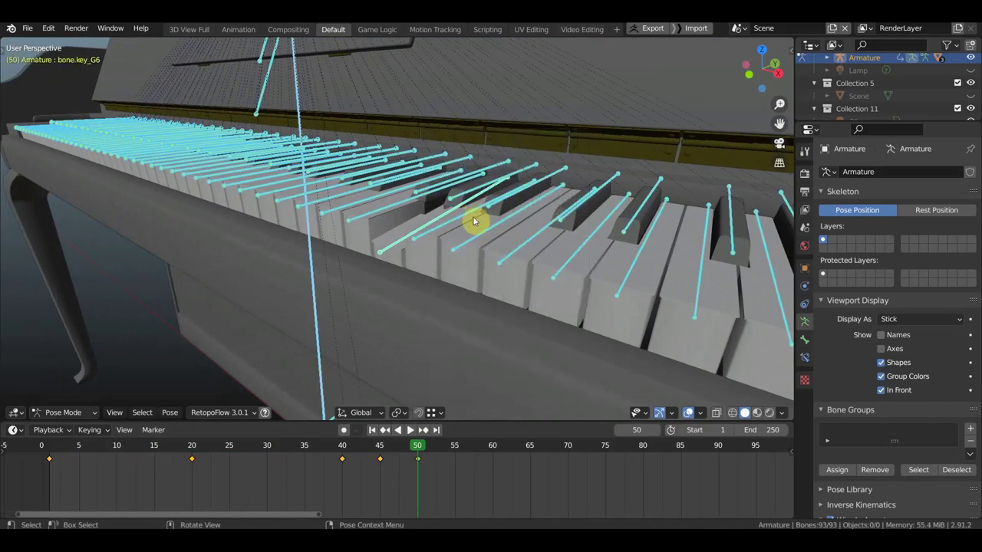
Step: At frame 55, rotate only the G6 key bone down, undoing a stray rotation of all keys
{"action": "left_click", "coordinate": [455, 452]}
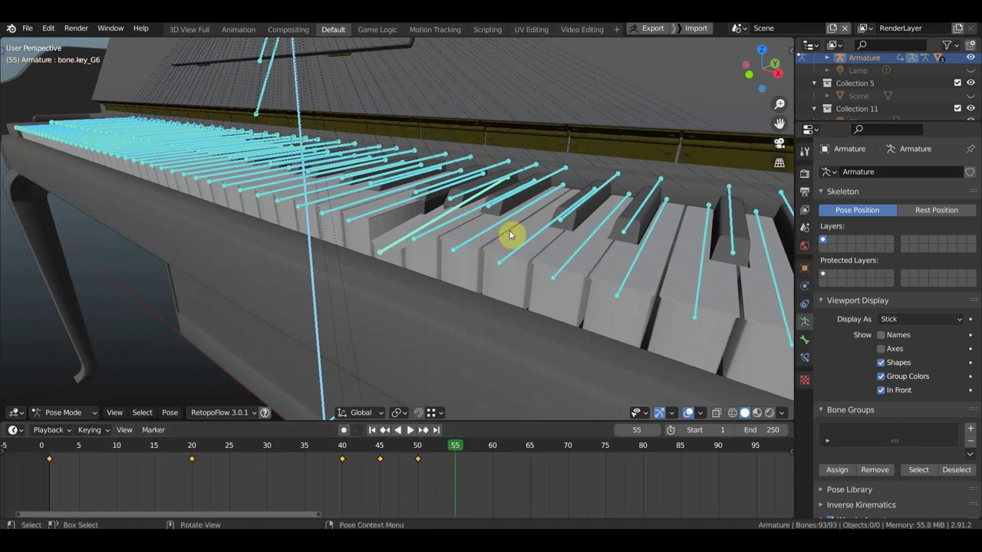
{"action": "key", "text": "r"}
{"action": "left_click", "coordinate": [490, 260]}
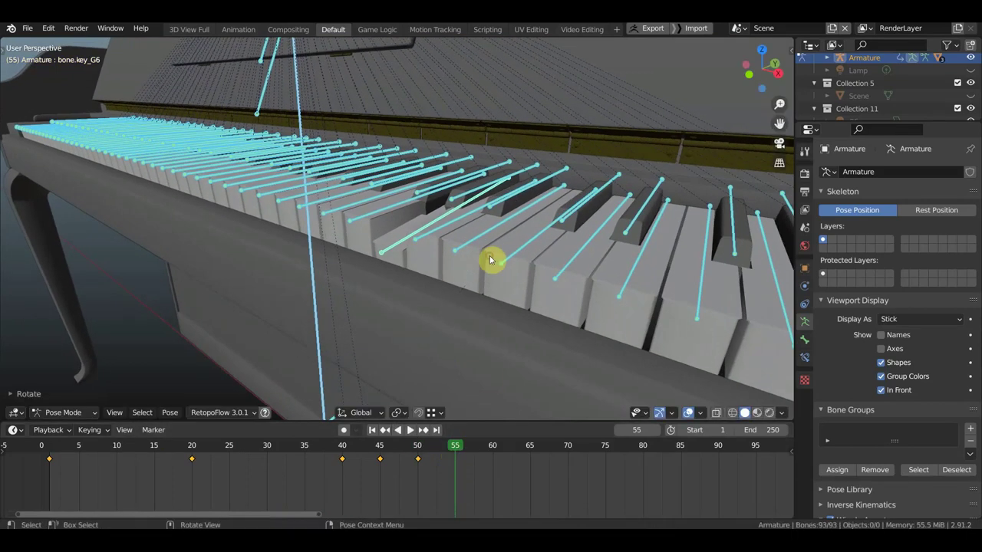
{"action": "key", "text": "ctrl+z"}
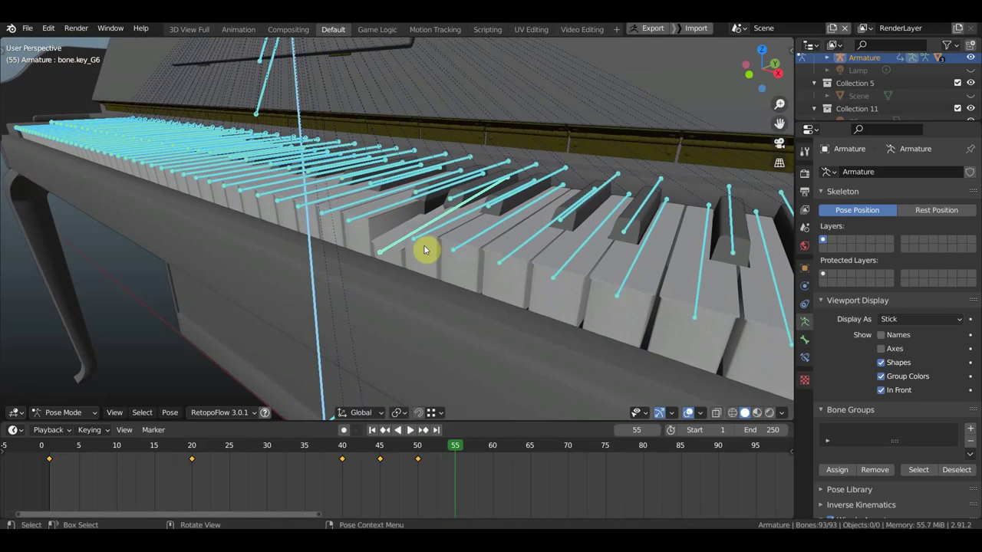
{"action": "left_click", "coordinate": [389, 247]}
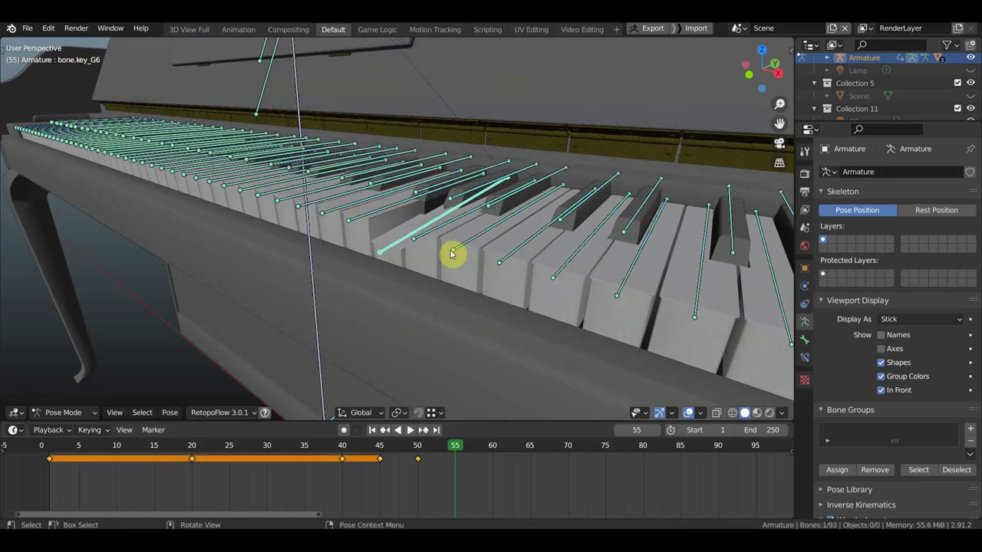
{"action": "key", "text": "r"}
{"action": "left_click", "coordinate": [487, 261]}
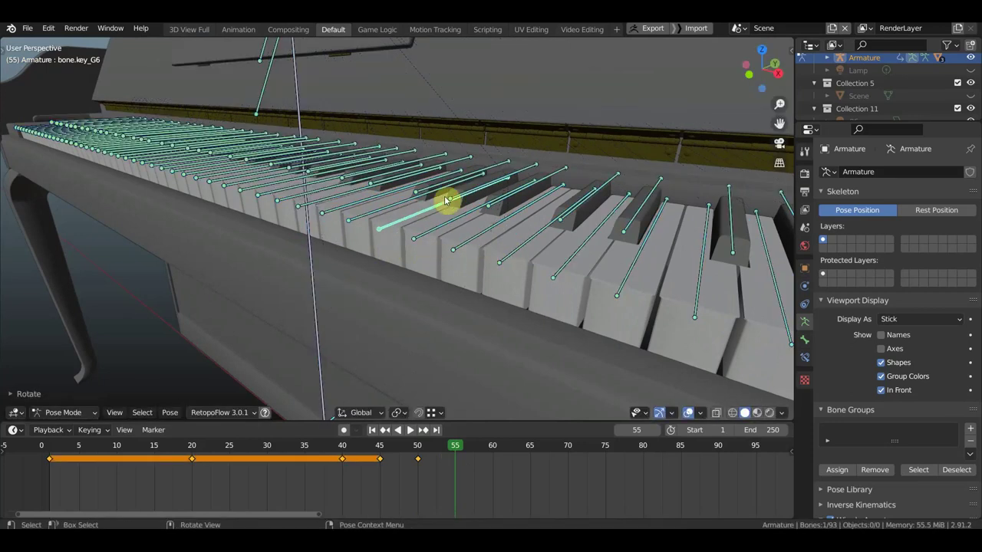
Step: Press down the AB6 and B4 key bones by rotating them
{"action": "left_click", "coordinate": [508, 199]}
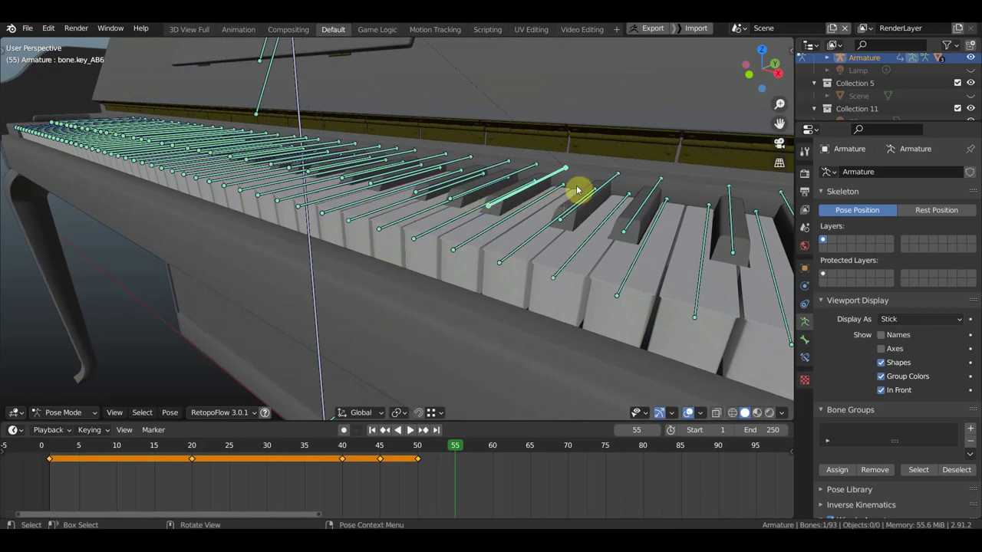
{"action": "key", "text": "r"}
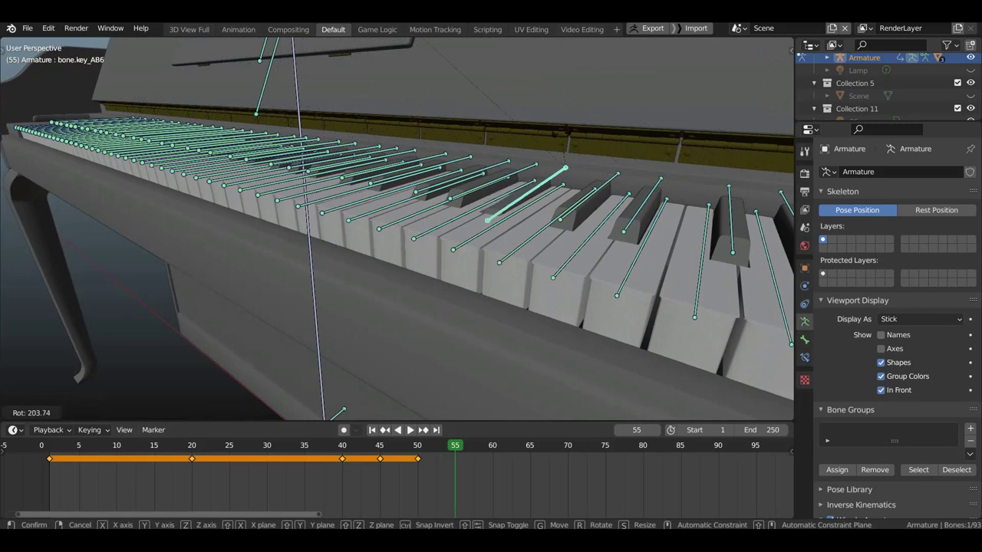
{"action": "left_click", "coordinate": [565, 144]}
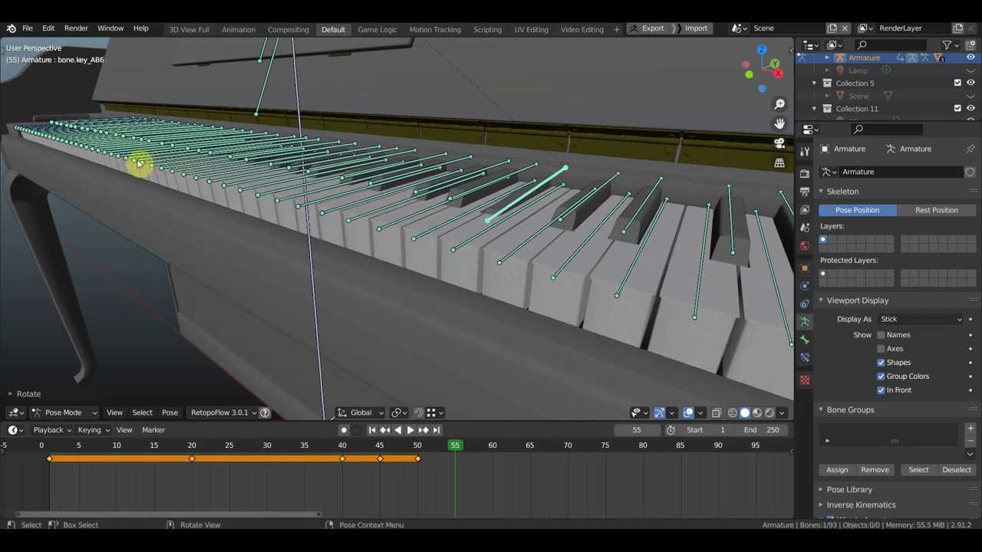
{"action": "middle_click_drag", "start_coordinate": [175, 175], "coordinate": [186, 201]}
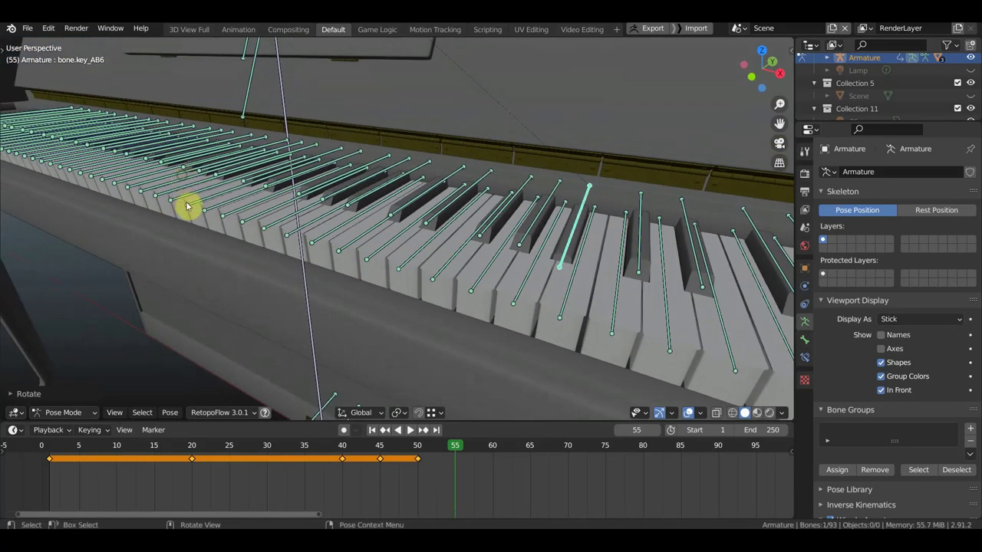
{"action": "left_click", "coordinate": [257, 211]}
{"action": "middle_click_drag", "start_coordinate": [261, 213], "coordinate": [234, 201]}
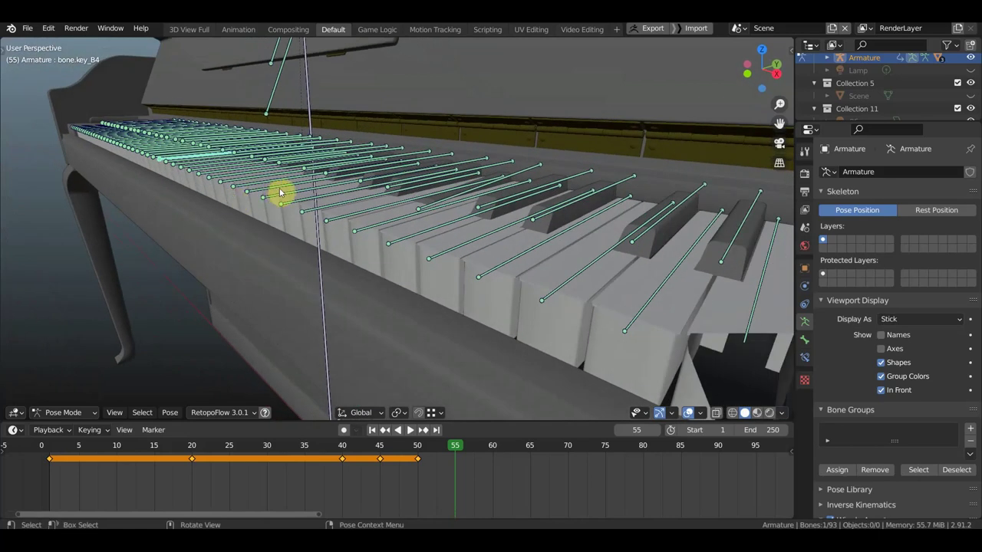
{"action": "key", "text": "r"}
{"action": "left_click", "coordinate": [312, 162]}
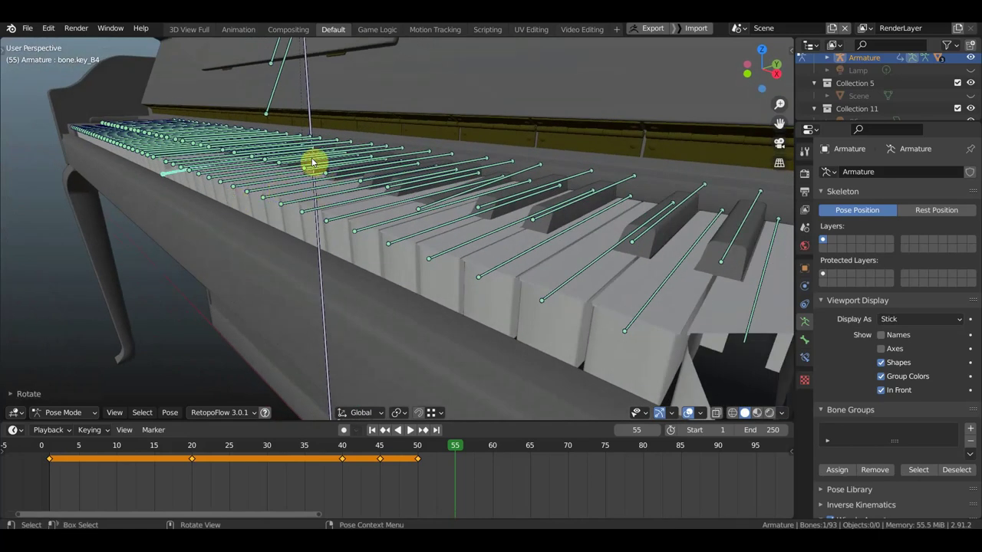
Step: Keyframe Location & Rotation for all key bones at frame 55
{"action": "key", "text": "a"}
{"action": "key", "text": "i"}
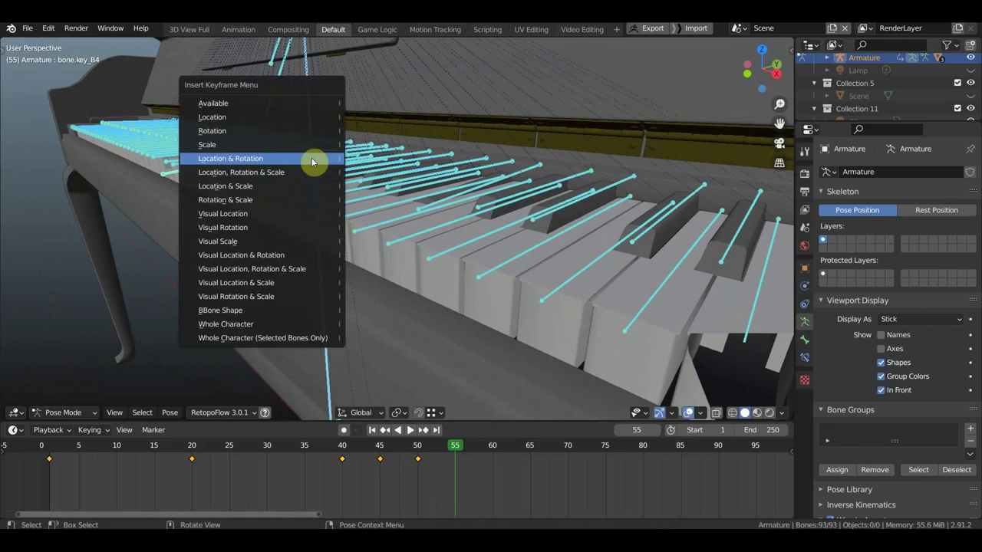
{"action": "left_click", "coordinate": [312, 162]}
{"action": "middle_click_drag", "start_coordinate": [328, 180], "coordinate": [341, 184]}
Step: At frame 60, rotate the B4, AB6 and C7 key bones down to press those keys
{"action": "left_click", "coordinate": [492, 451]}
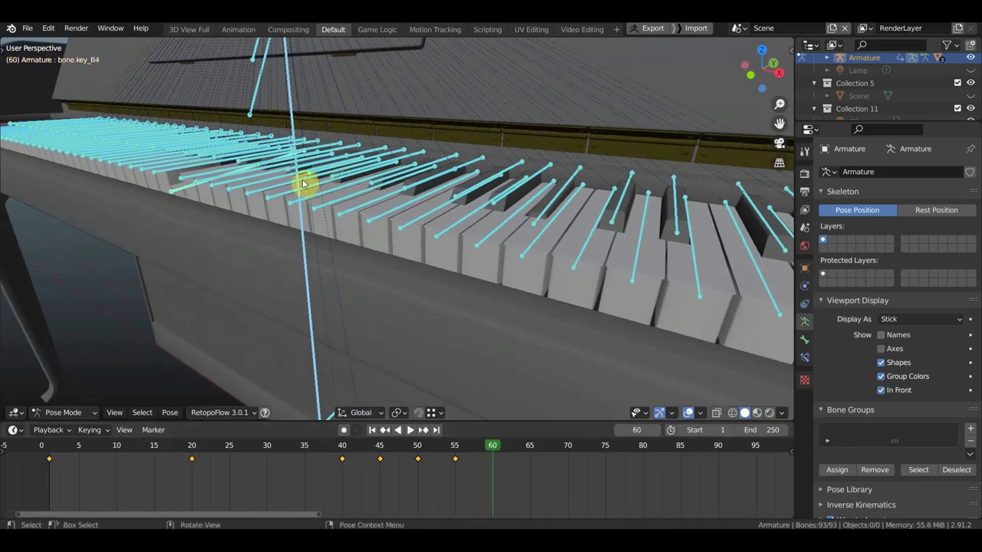
{"action": "left_click", "coordinate": [197, 187]}
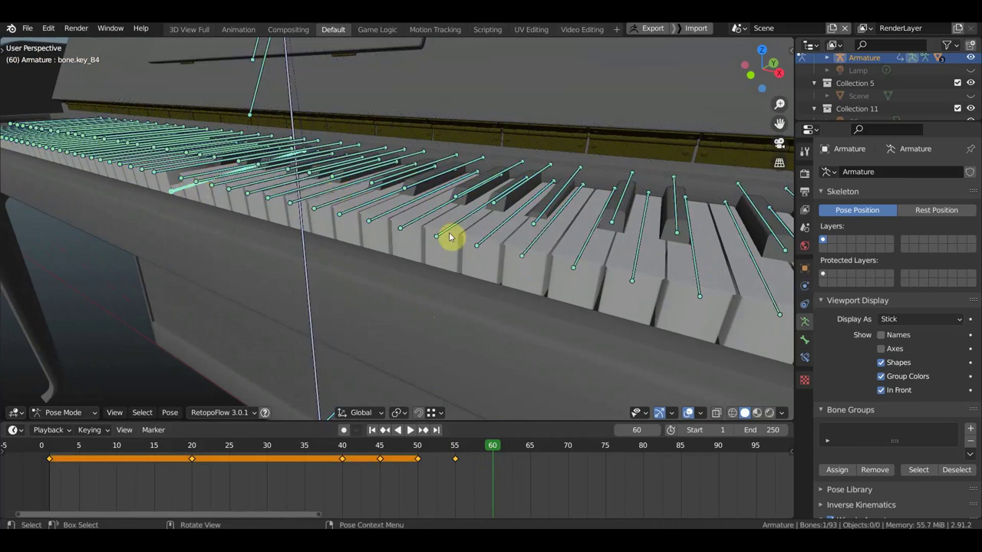
{"action": "key", "text": "r"}
{"action": "left_click", "coordinate": [453, 265]}
{"action": "mouse_move", "coordinate": [467, 268]}
{"action": "middle_mouse_down"}
{"action": "mouse_move", "coordinate": [558, 263]}
{"action": "mouse_move", "coordinate": [502, 265]}
{"action": "mouse_move", "coordinate": [539, 270]}
{"action": "middle_mouse_up"}
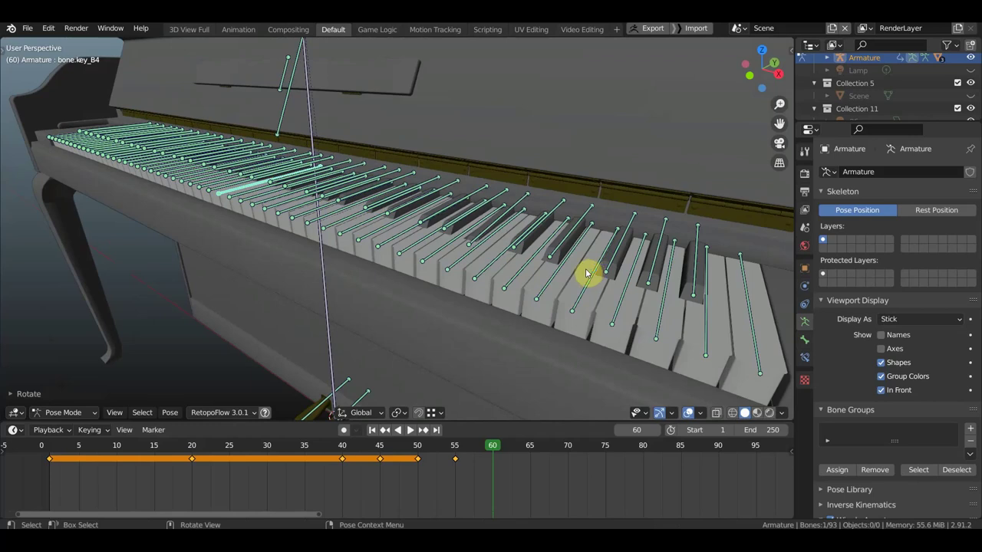
{"action": "left_click", "coordinate": [527, 233]}
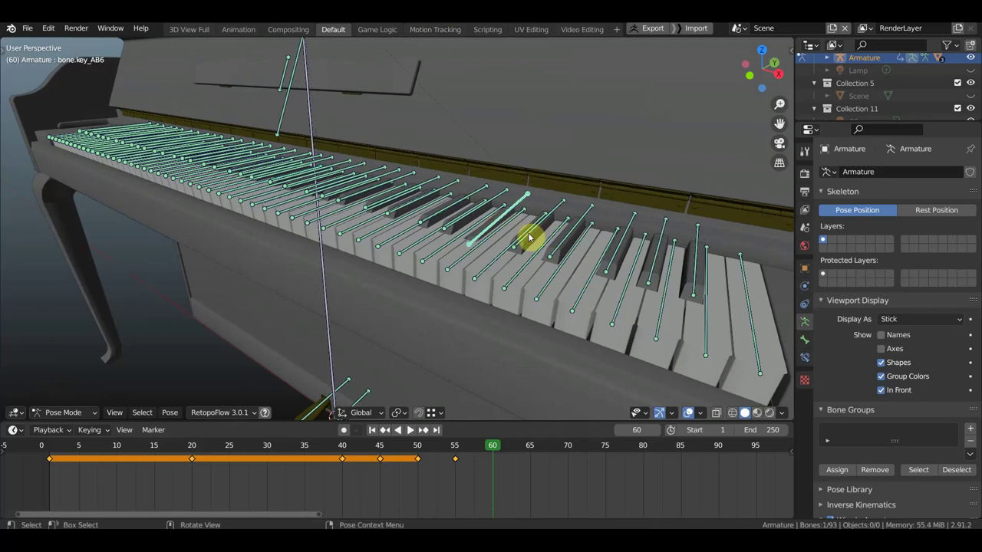
{"action": "key", "text": "r"}
{"action": "left_click", "coordinate": [536, 266]}
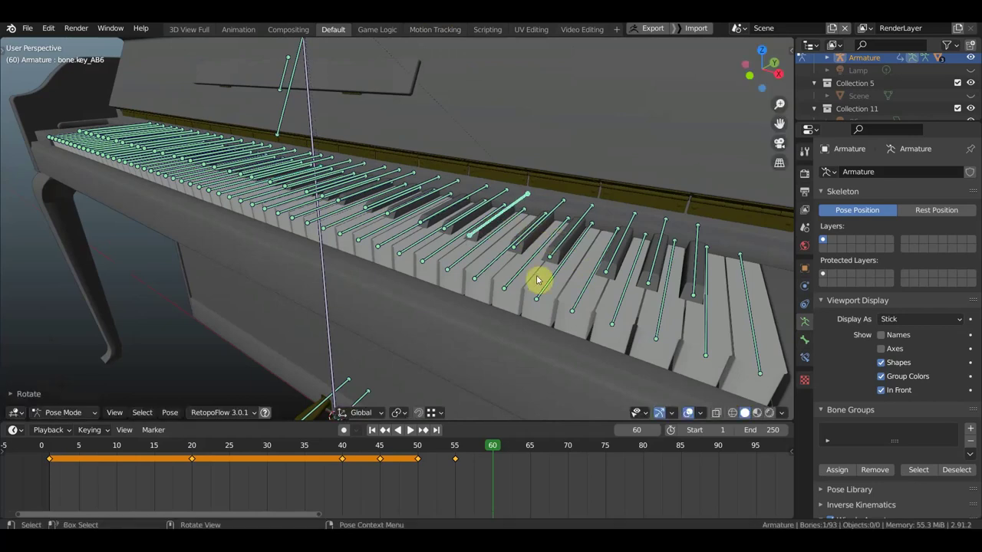
{"action": "left_click", "coordinate": [494, 264]}
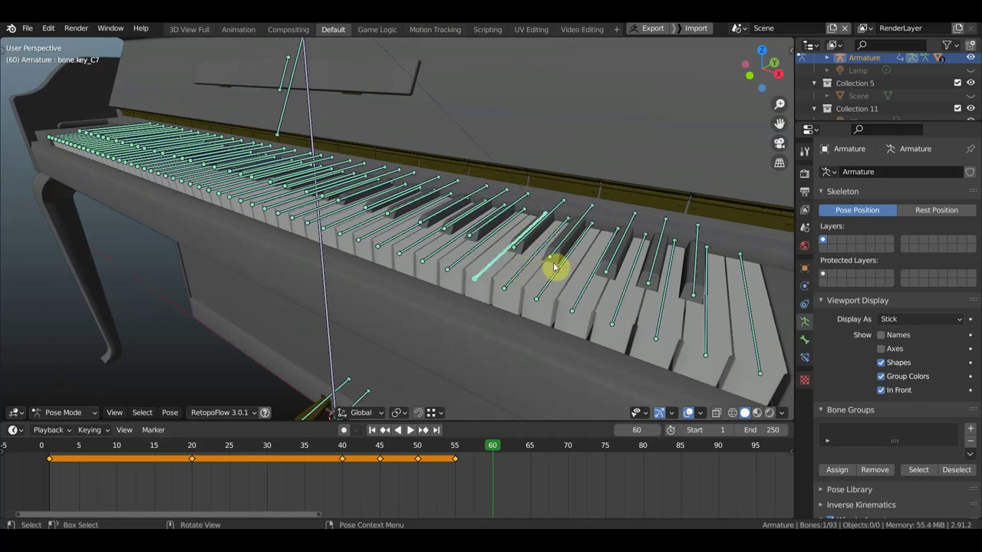
{"action": "key", "text": "r"}
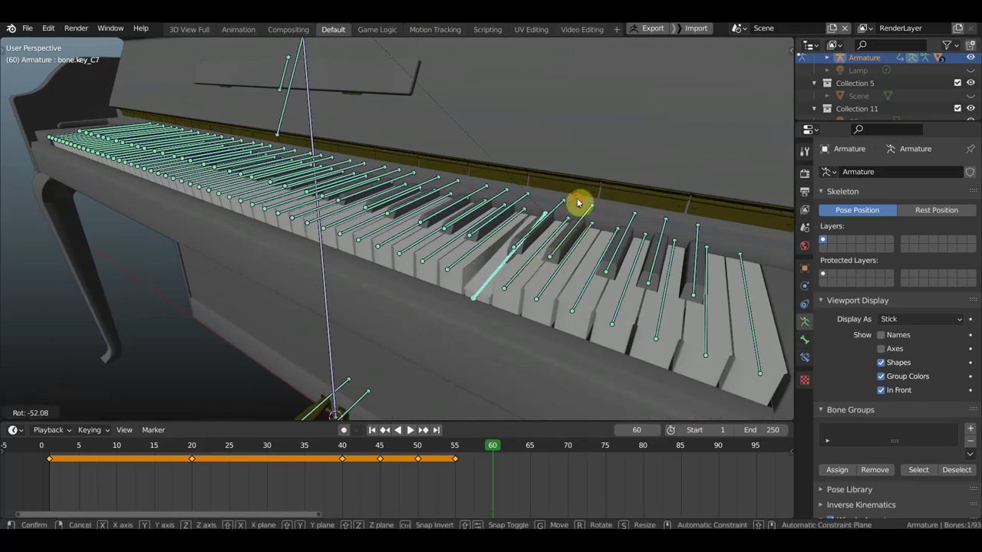
{"action": "left_click", "coordinate": [579, 203]}
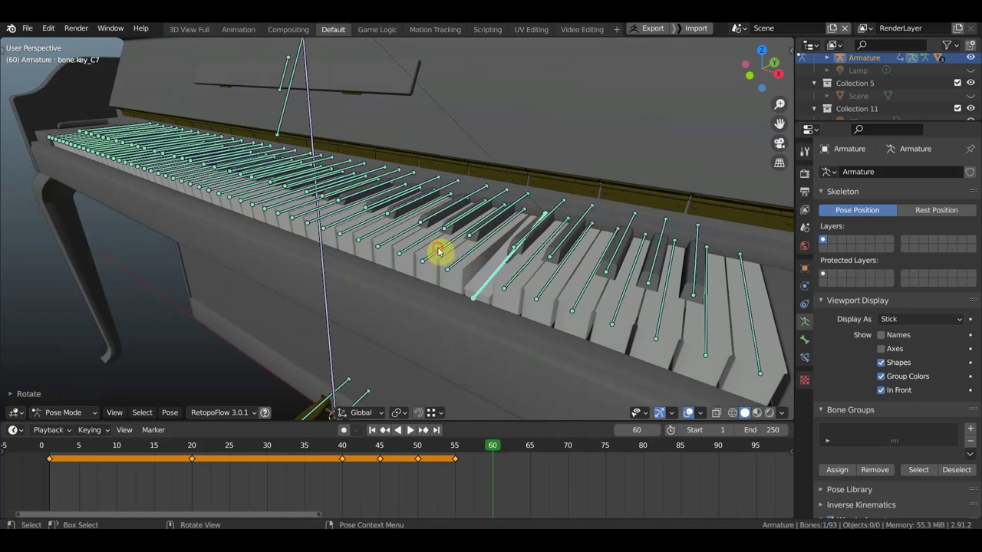
Step: Press the A6, C5 and F5 keys by rotating their bones down
{"action": "left_click", "coordinate": [526, 249]}
{"action": "key", "text": "r"}
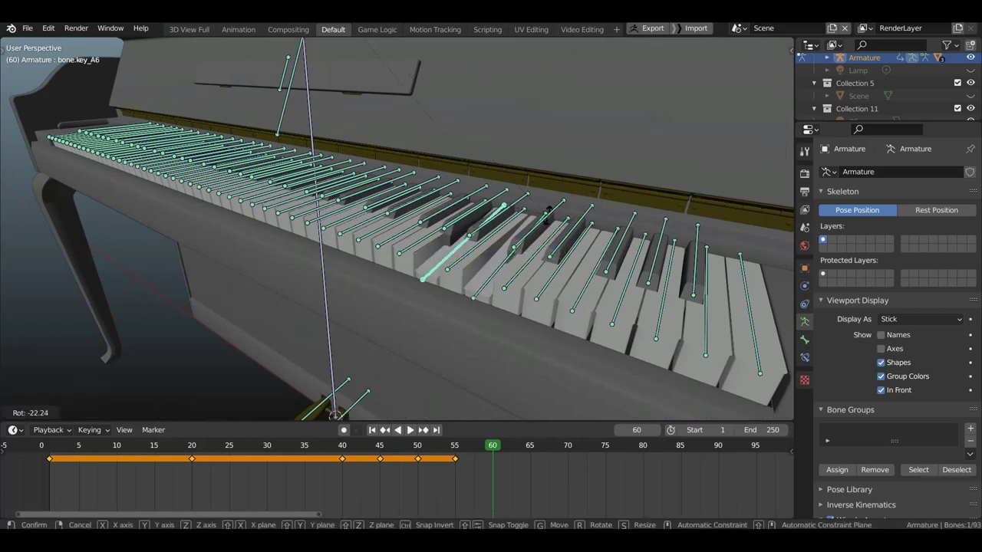
{"action": "left_click", "coordinate": [334, 413]}
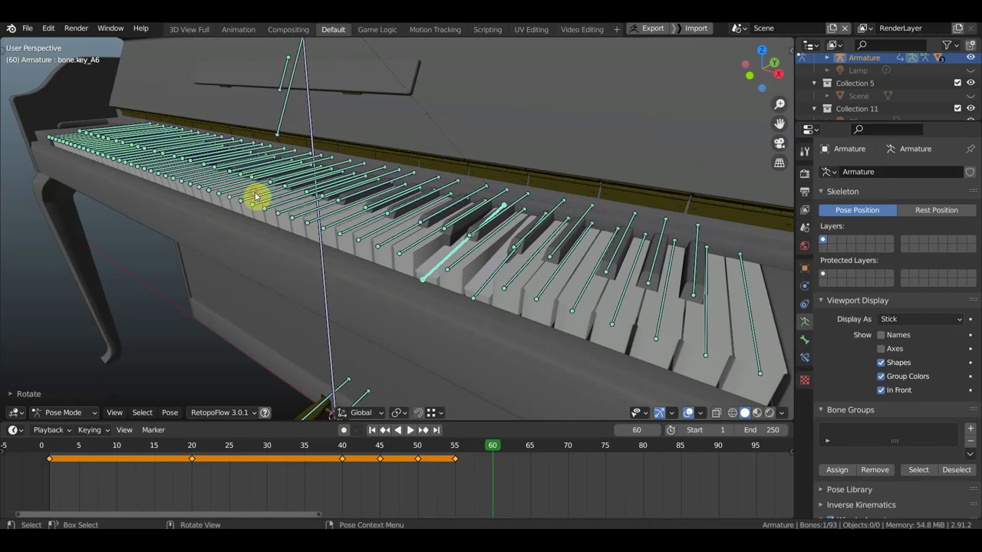
{"action": "left_click", "coordinate": [311, 198]}
{"action": "key", "text": "r"}
{"action": "left_click", "coordinate": [311, 195]}
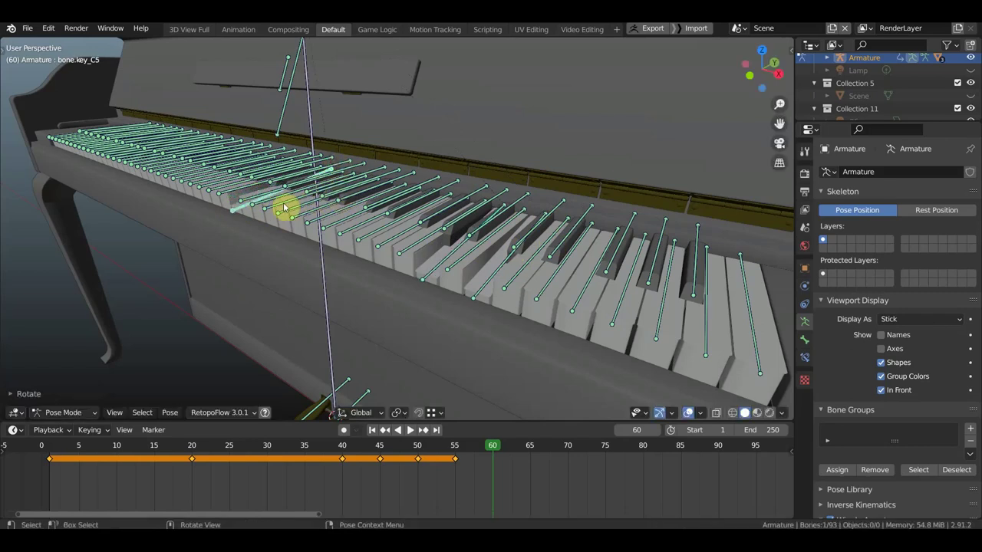
{"action": "left_click", "coordinate": [364, 198]}
{"action": "key", "text": "r"}
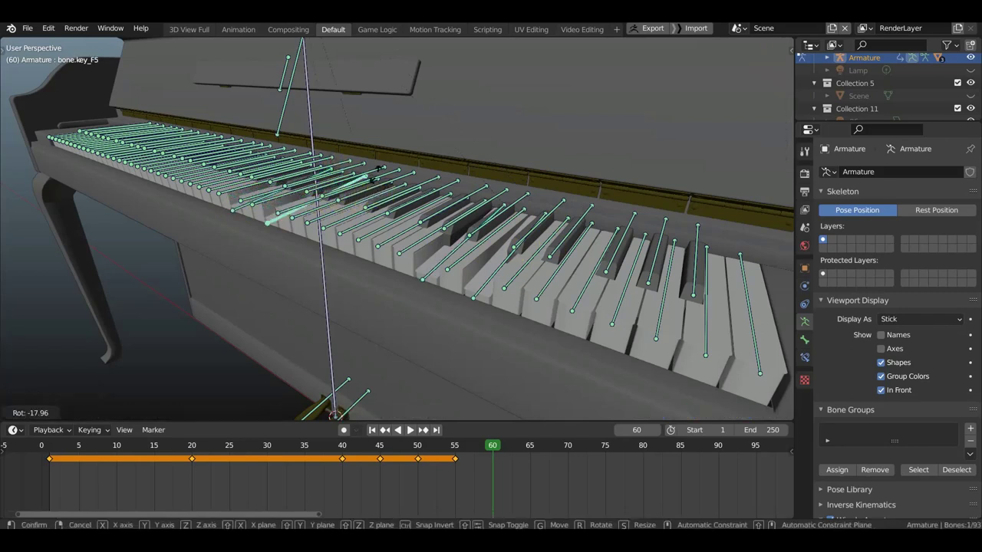
{"action": "left_click", "coordinate": [377, 170]}
{"action": "key", "text": "r"}
{"action": "left_click", "coordinate": [409, 169]}
Step: Insert Location & Rotation keyframes for all key bones at frame 60
{"action": "key", "text": "a"}
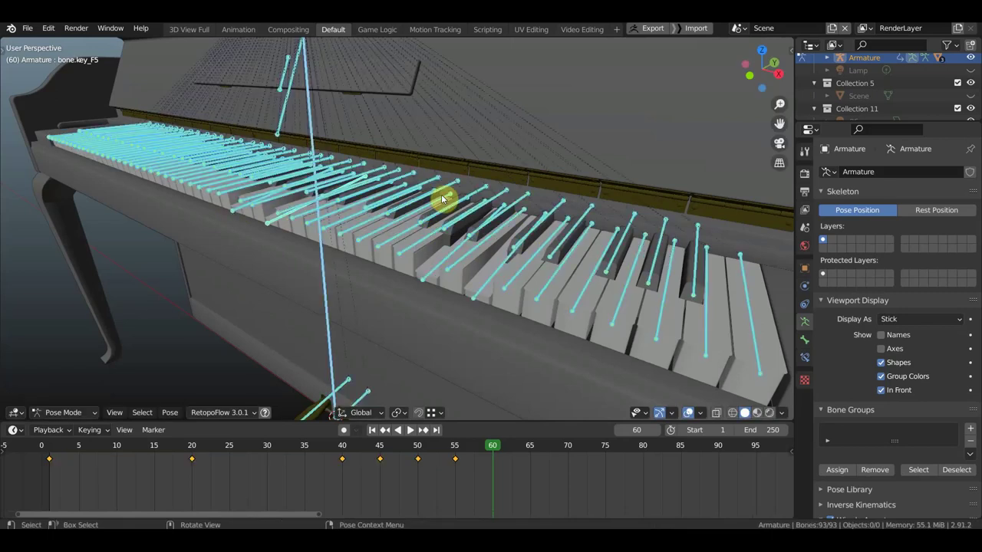
{"action": "key", "text": "i"}
{"action": "left_click", "coordinate": [441, 198]}
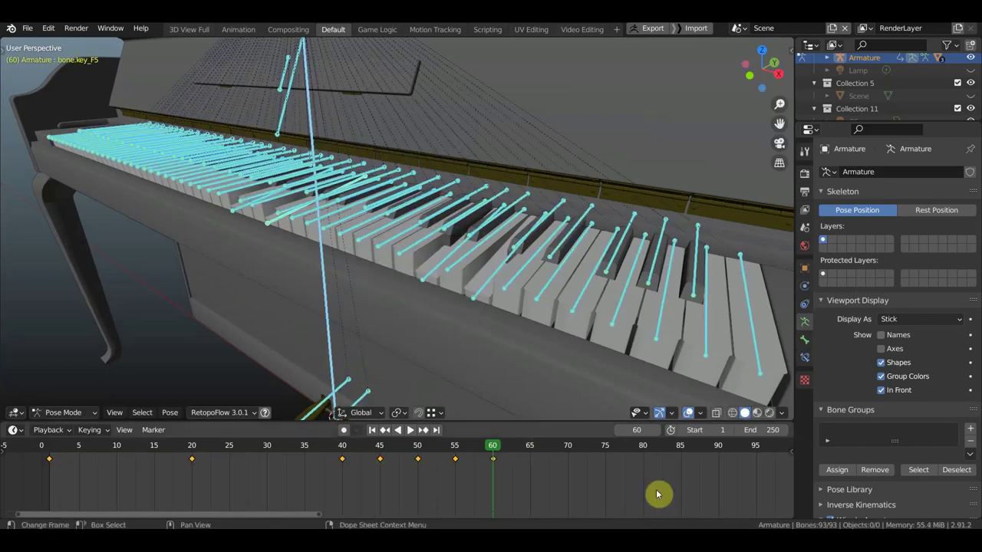
Step: Hide the viewport overlays and play the animation, scrubbing between frames 30 and 64
{"action": "left_click", "coordinate": [688, 412]}
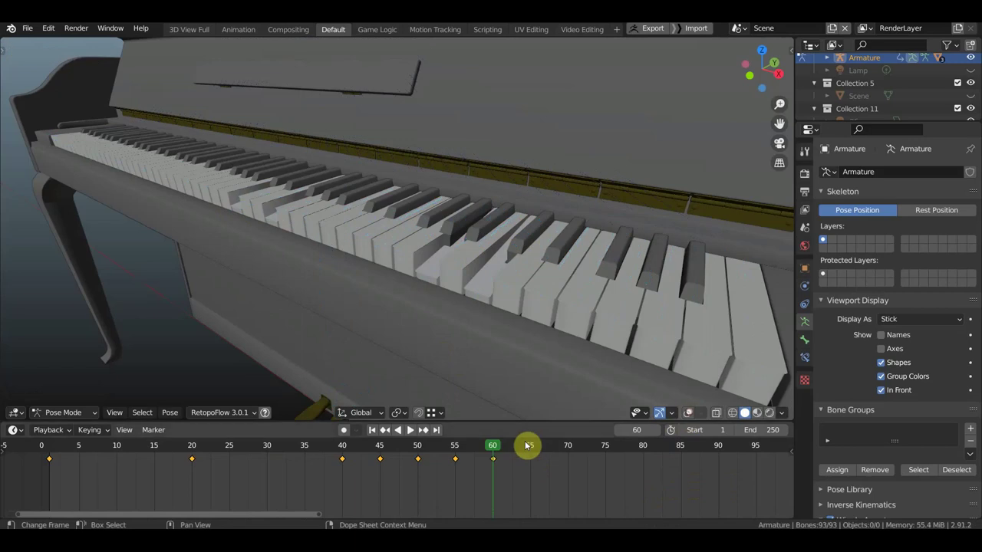
{"action": "key", "text": "space"}
{"action": "left_click_drag", "start_coordinate": [481, 450], "coordinate": [299, 435]}
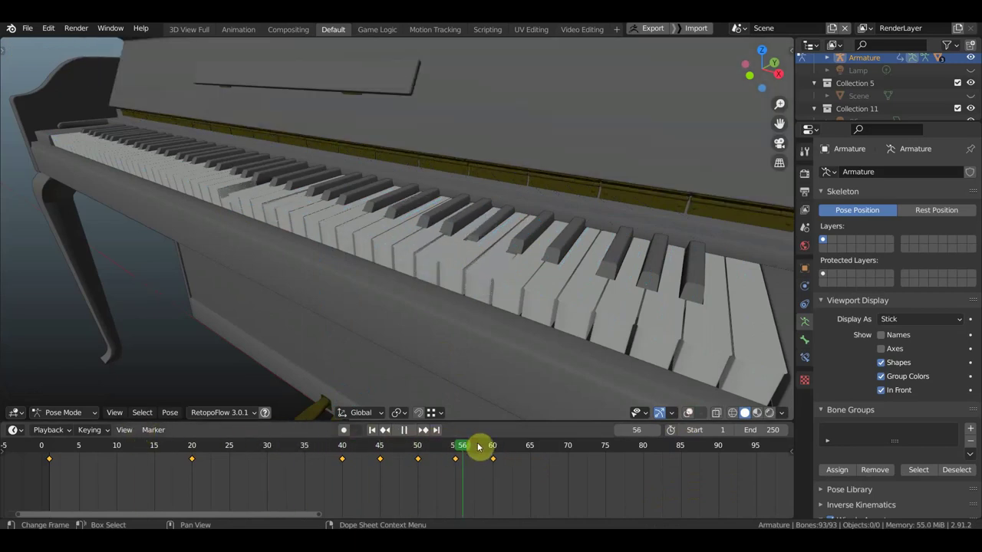
{"action": "left_click_drag", "start_coordinate": [300, 435], "coordinate": [521, 449]}
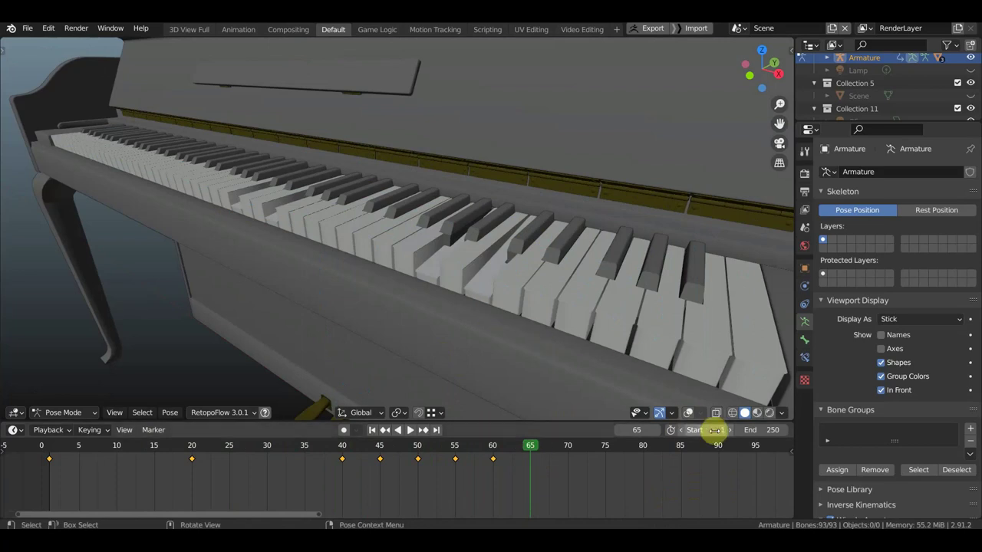
Step: Show the bones again and tilt the A6, C7, F5 and C5 key bones down
{"action": "left_click", "coordinate": [689, 412]}
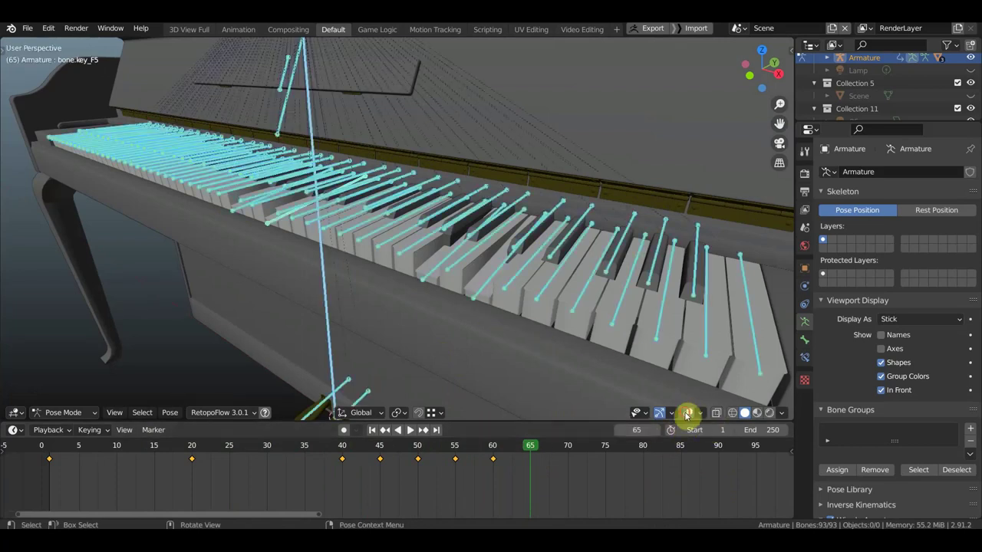
{"action": "left_click", "coordinate": [453, 259]}
{"action": "key", "text": "r"}
{"action": "left_click", "coordinate": [569, 335]}
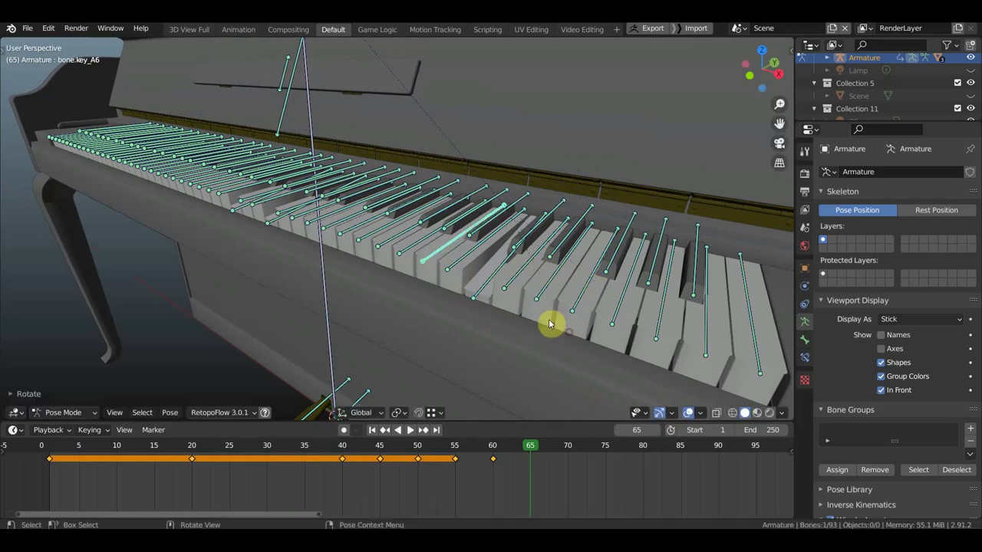
{"action": "left_click", "coordinate": [497, 276]}
{"action": "key", "text": "r"}
{"action": "left_click", "coordinate": [499, 307]}
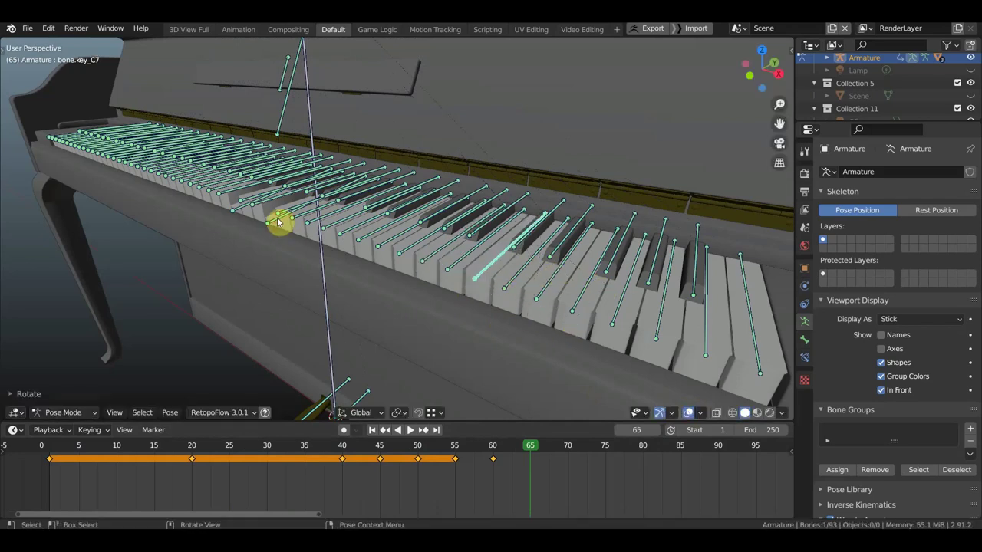
{"action": "left_click", "coordinate": [350, 219]}
{"action": "key", "text": "r"}
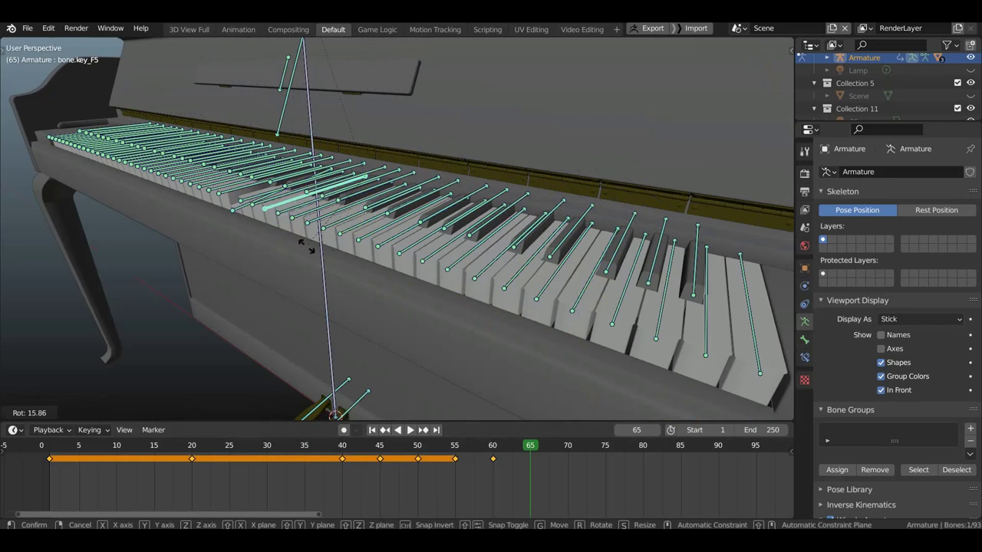
{"action": "left_click", "coordinate": [263, 213]}
{"action": "left_click", "coordinate": [321, 214]}
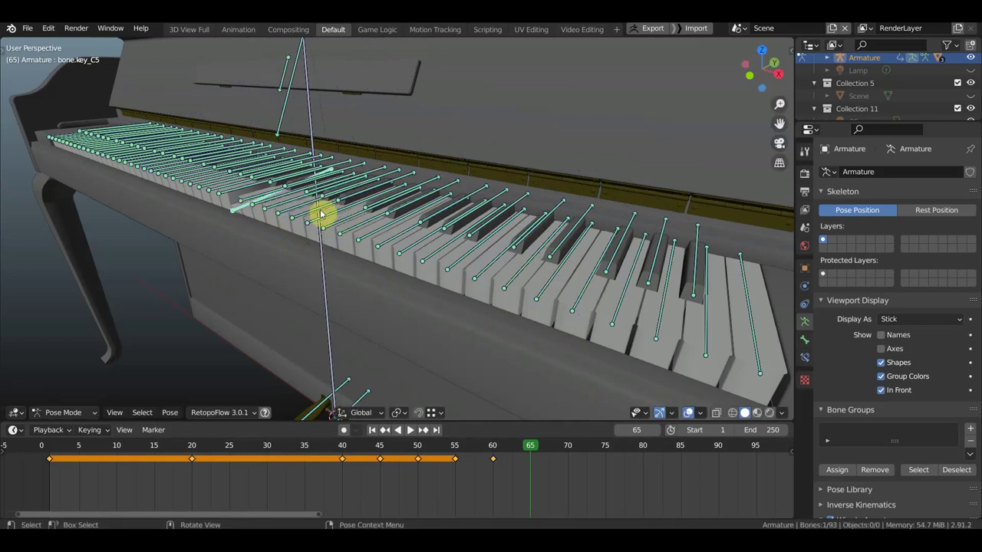
{"action": "key", "text": "r"}
{"action": "left_click", "coordinate": [339, 190]}
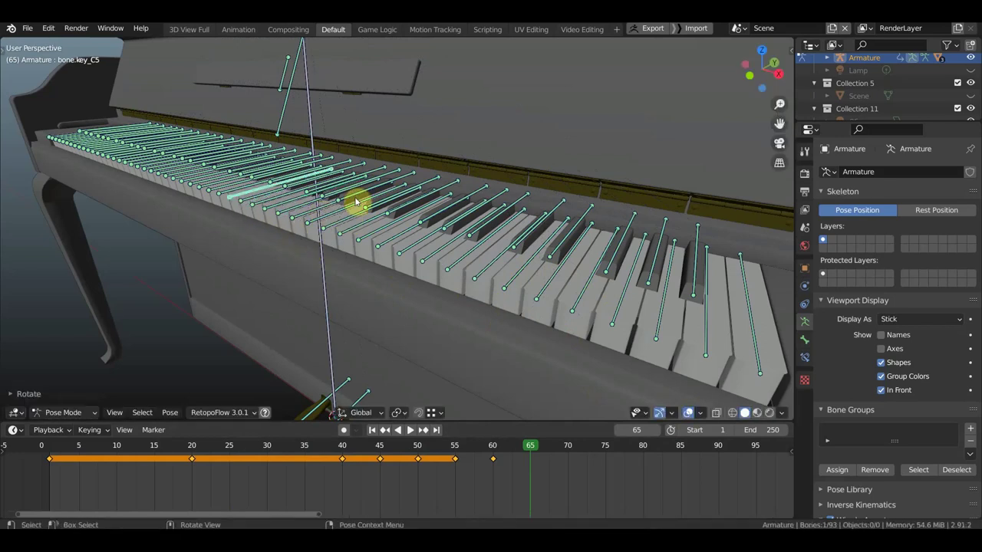
Step: Tilt the GA5, AB6, C7 and D5 key bones down into pressed positions
{"action": "left_click", "coordinate": [349, 192]}
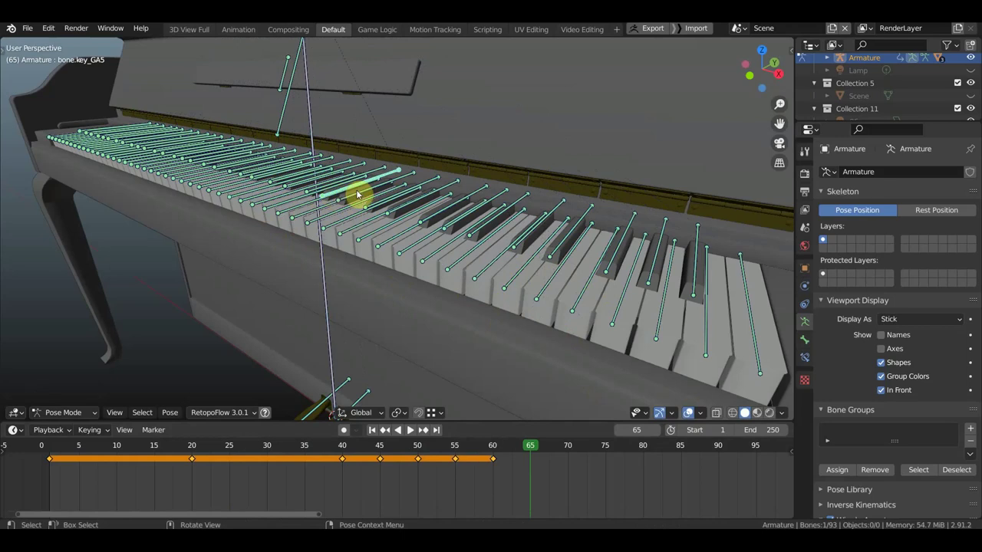
{"action": "key", "text": "r"}
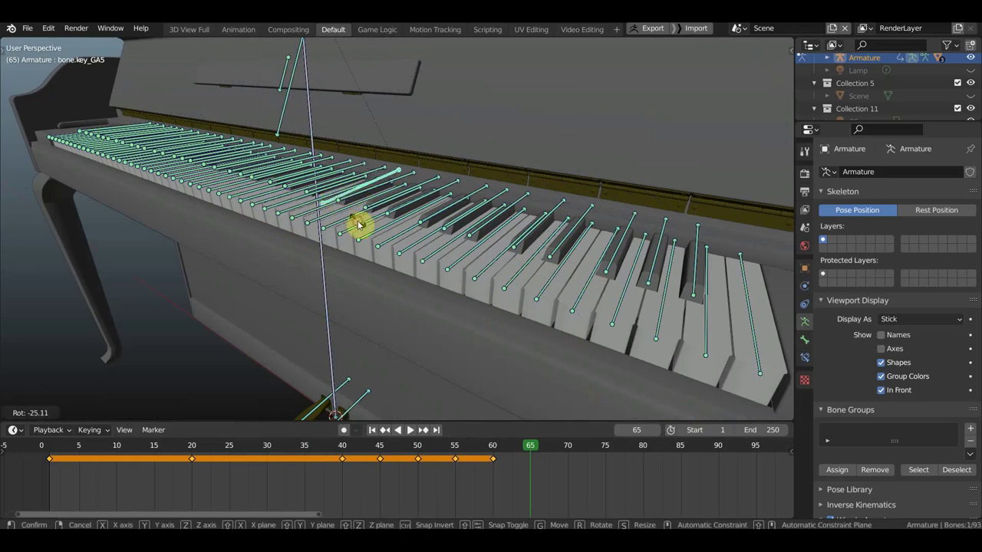
{"action": "left_click", "coordinate": [372, 224]}
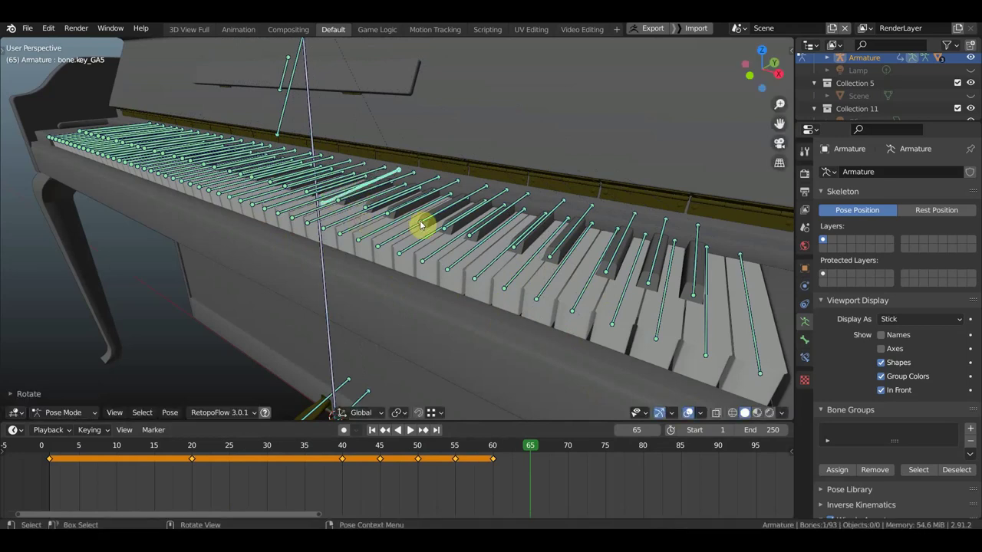
{"action": "left_click", "coordinate": [487, 227]}
{"action": "left_click", "coordinate": [486, 221]}
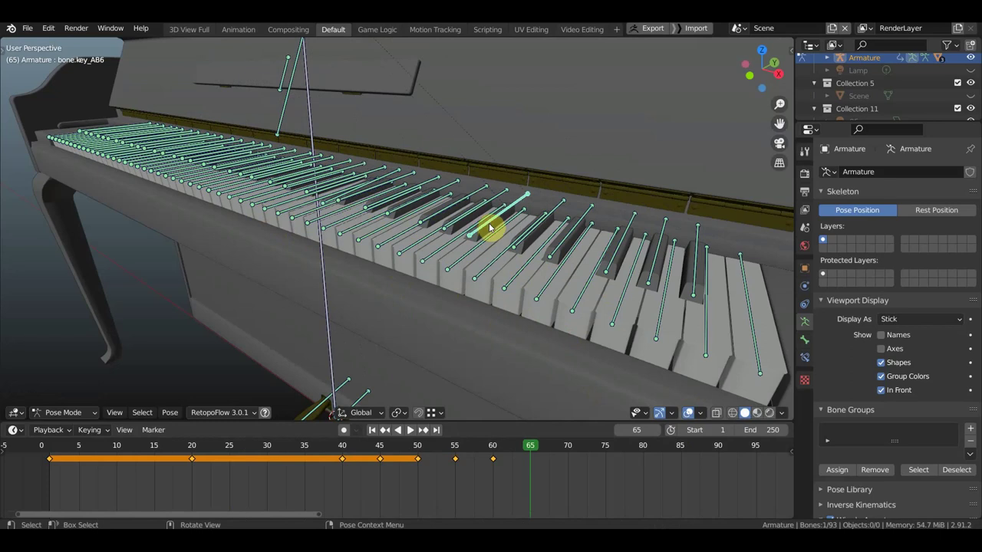
{"action": "key", "text": "r"}
{"action": "left_click", "coordinate": [549, 239]}
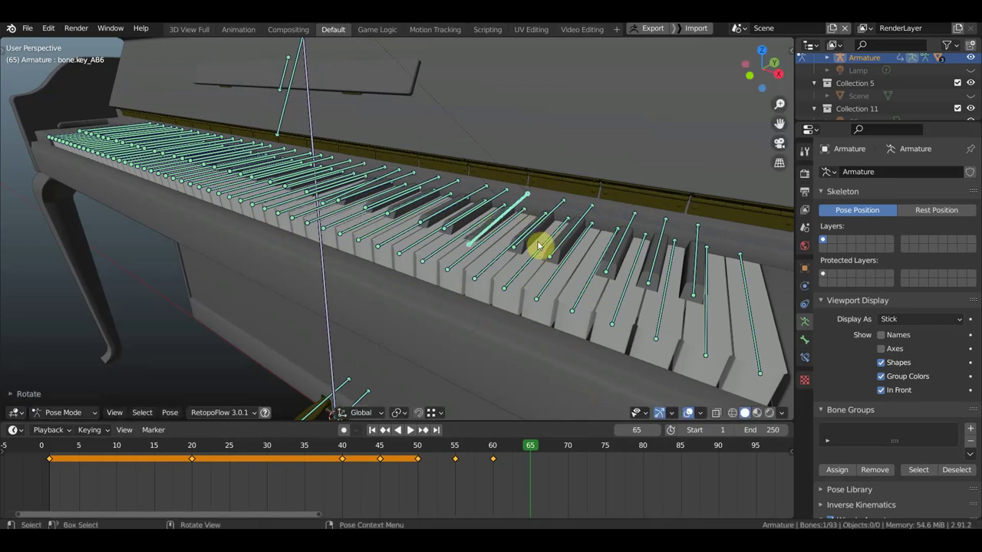
{"action": "left_click", "coordinate": [482, 277]}
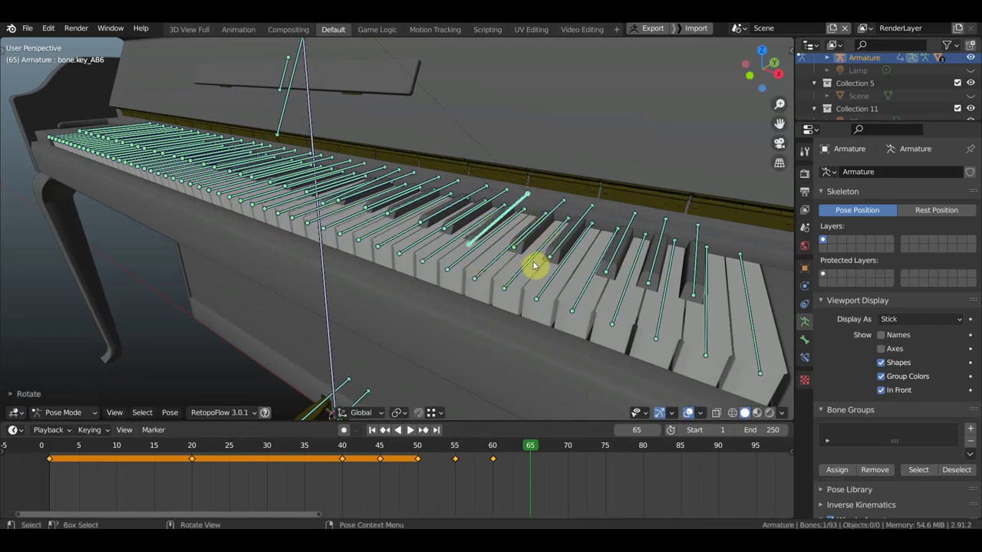
{"action": "key", "text": "r"}
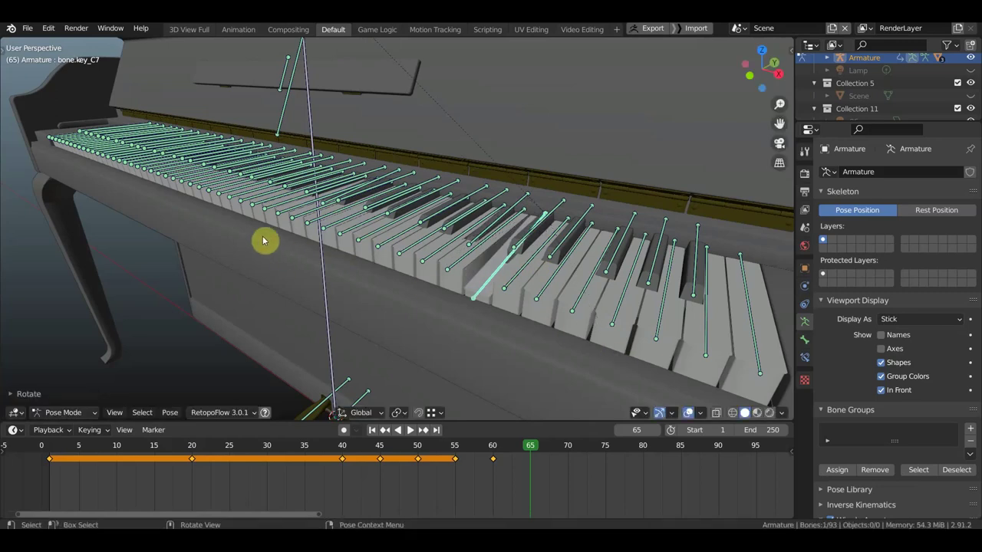
{"action": "left_click", "coordinate": [242, 199]}
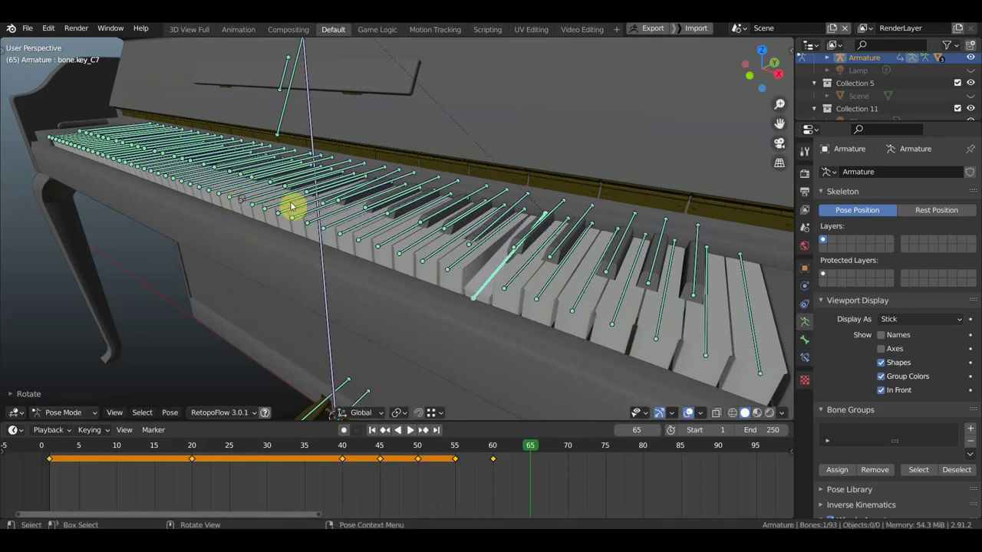
{"action": "key", "text": "r"}
{"action": "left_click", "coordinate": [396, 161]}
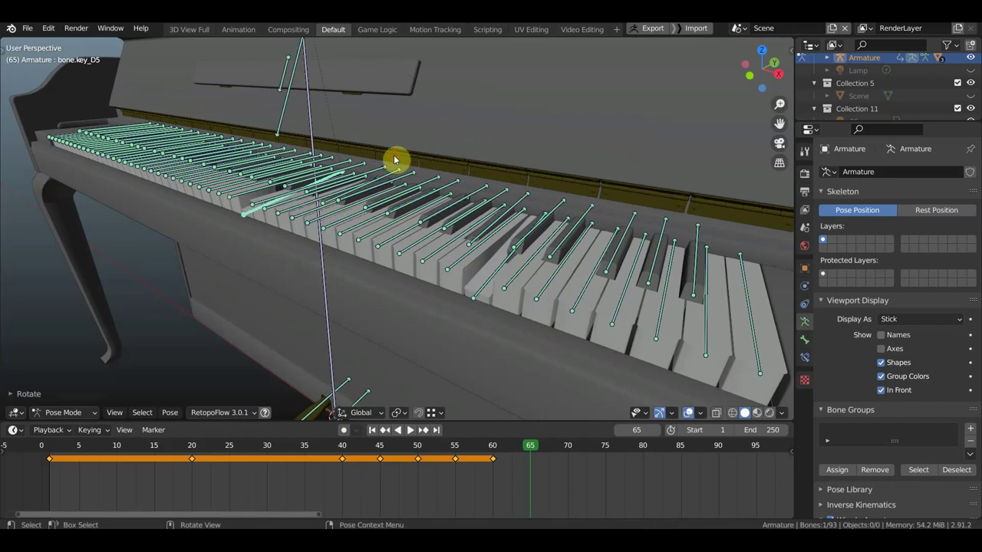
Step: Keyframe location and rotation of all bones at frame 65
{"action": "key", "text": "a"}
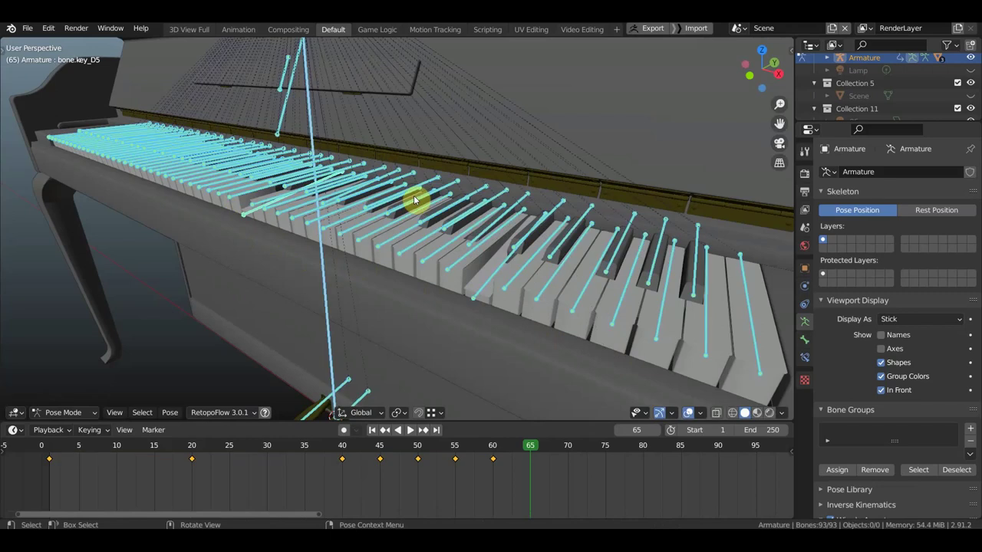
{"action": "key", "text": "i"}
{"action": "left_click", "coordinate": [414, 200]}
Step: Orbit to a low frontal view of the piano and hide the bone overlays
{"action": "middle_click_drag", "start_coordinate": [407, 267], "coordinate": [453, 284]}
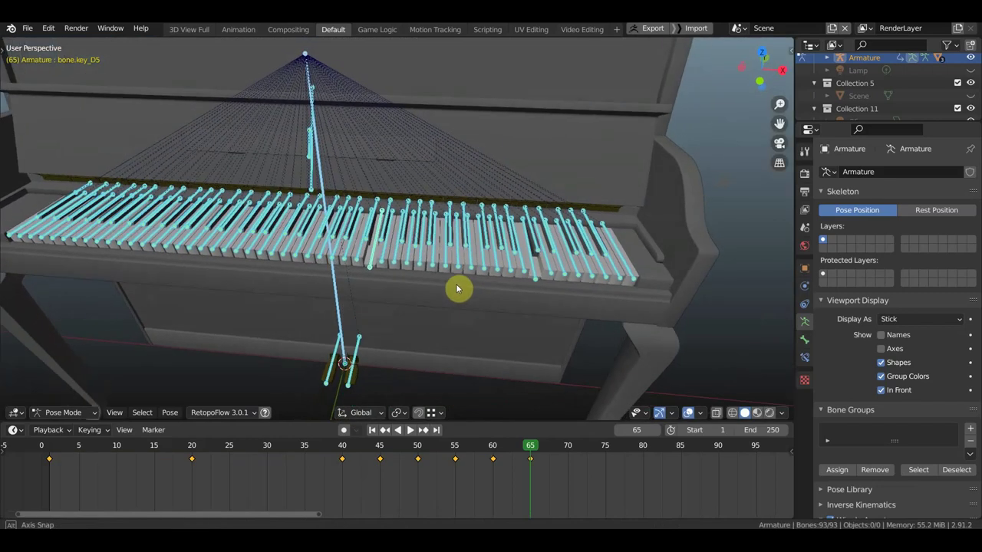
{"action": "scroll", "coordinate": [453, 285], "scroll_direction": "up", "scroll_amount": 2}
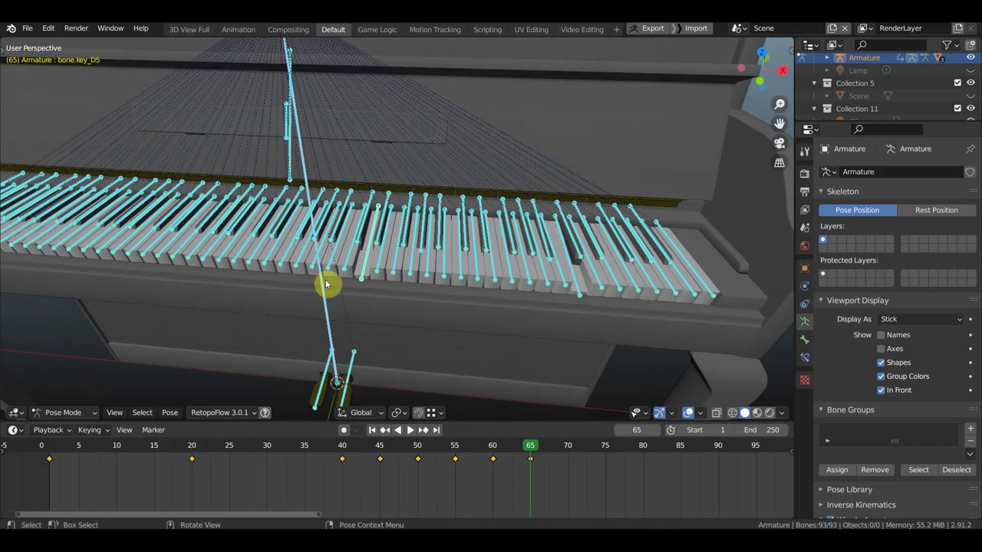
{"action": "middle_click_drag", "start_coordinate": [357, 284], "coordinate": [364, 285]}
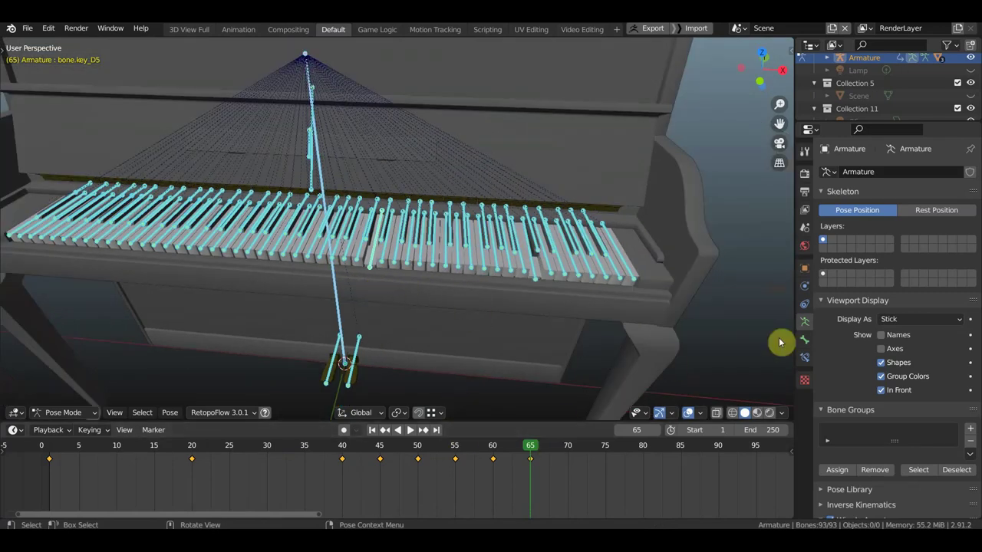
{"action": "left_click", "coordinate": [689, 413]}
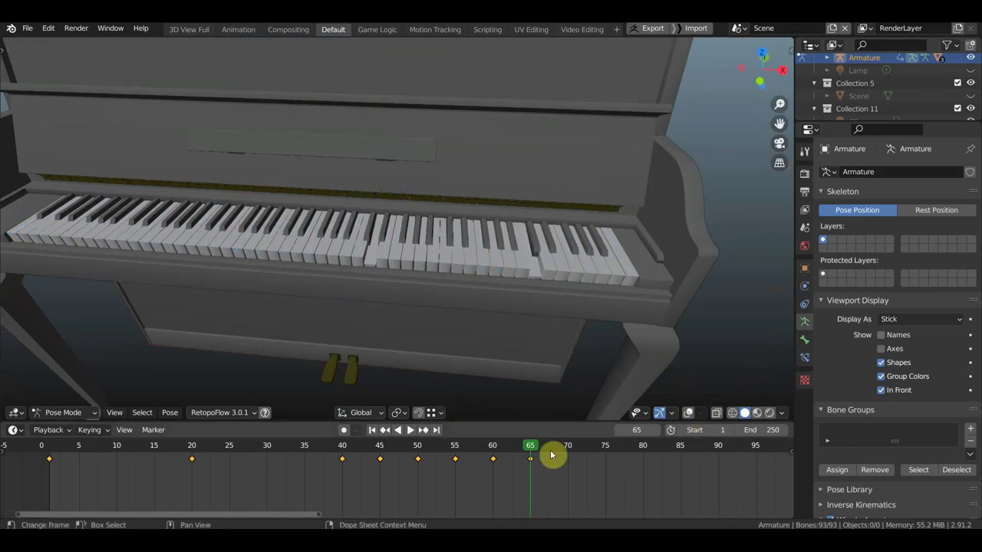
Step: Scrub the key-press animation between frames 40 and 71, stop near 70, and show the bones
{"action": "mouse_move", "coordinate": [530, 450]}
{"action": "left_mouse_down"}
{"action": "mouse_move", "coordinate": [532, 458]}
{"action": "mouse_move", "coordinate": [310, 430]}
{"action": "left_mouse_up"}
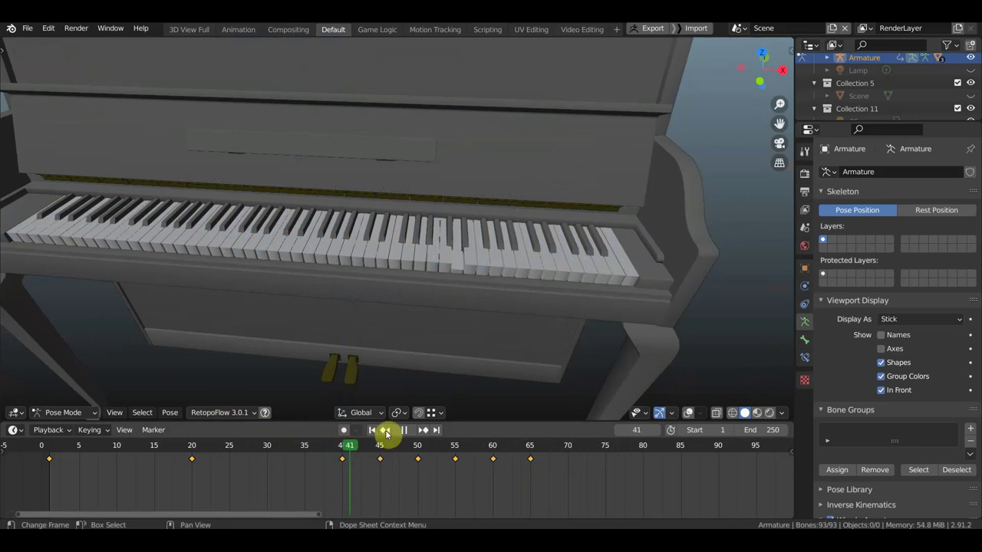
{"action": "mouse_move", "coordinate": [310, 431]}
{"action": "left_mouse_down"}
{"action": "mouse_move", "coordinate": [594, 458]}
{"action": "mouse_move", "coordinate": [499, 457]}
{"action": "left_mouse_up"}
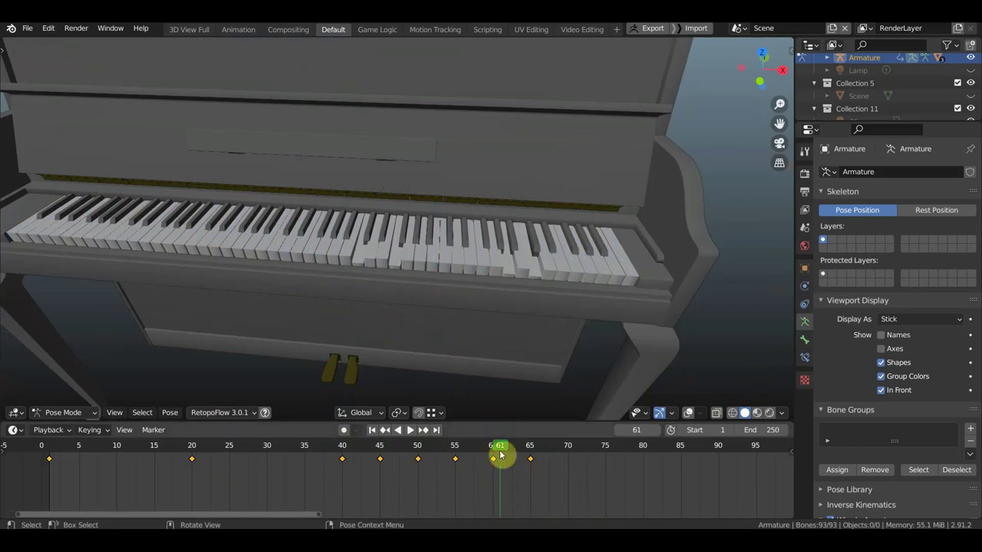
{"action": "left_click_drag", "start_coordinate": [502, 453], "coordinate": [567, 462]}
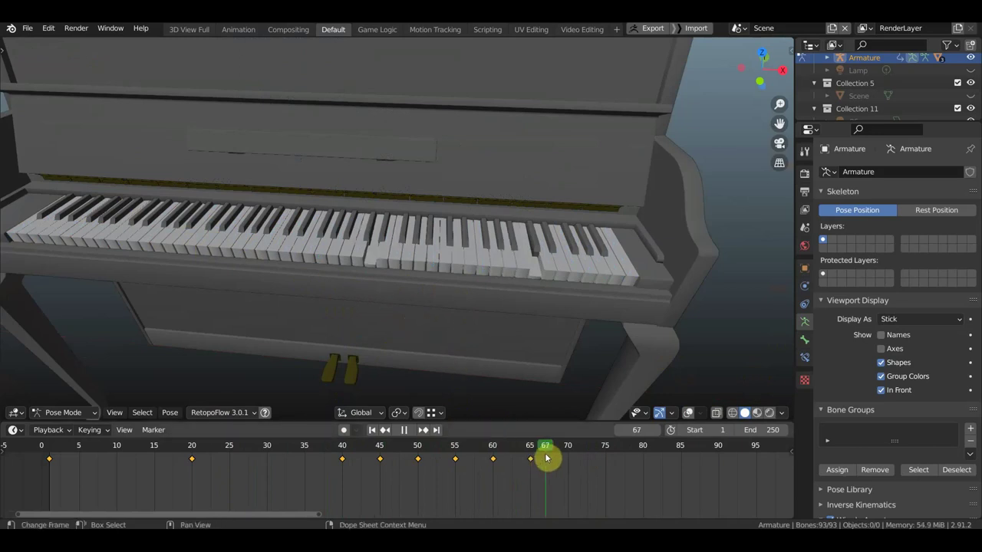
{"action": "left_click", "coordinate": [688, 414]}
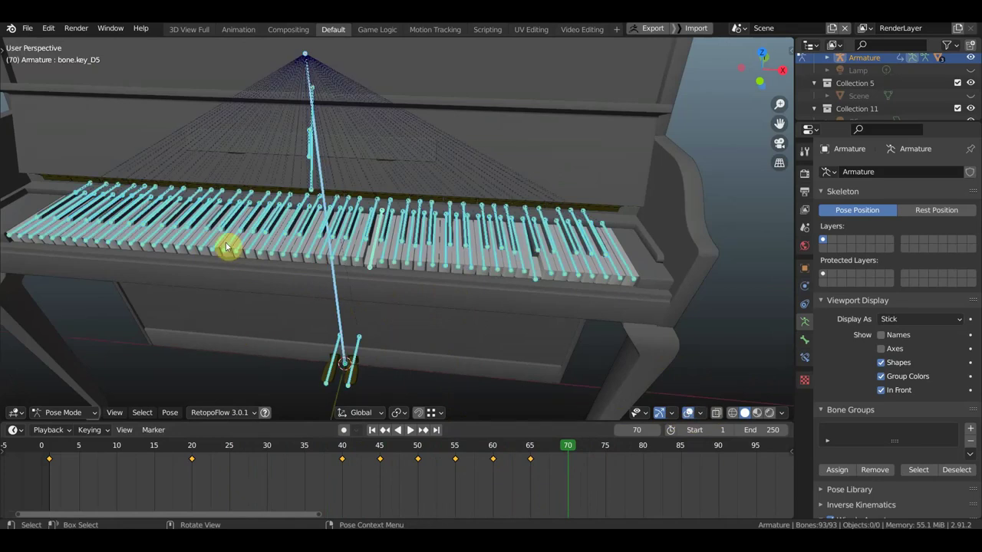
Step: Re-tilt the selected bone, then the D5 and C7 key bones, for the frame 70 pose
{"action": "middle_click_drag", "start_coordinate": [267, 246], "coordinate": [265, 234]}
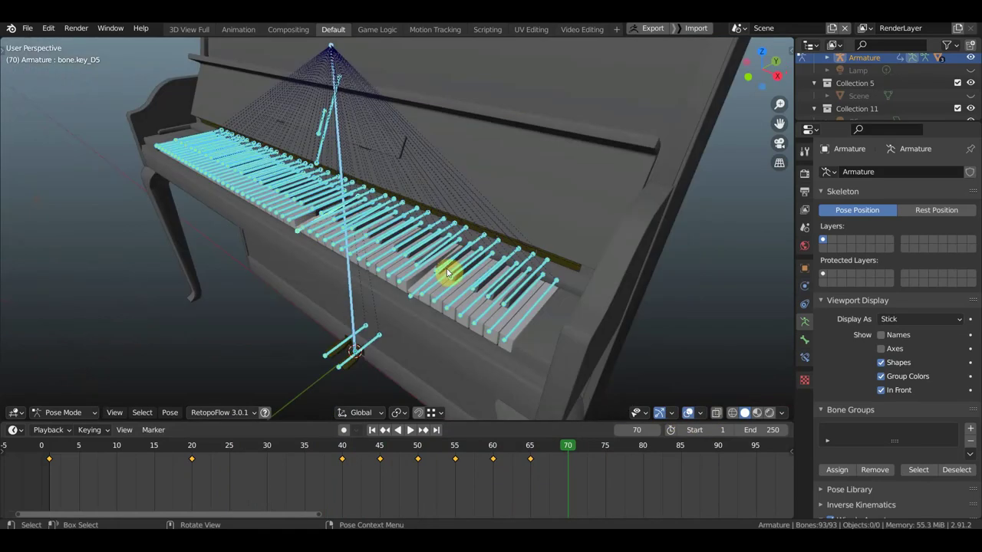
{"action": "key", "text": "r"}
{"action": "left_click", "coordinate": [436, 296]}
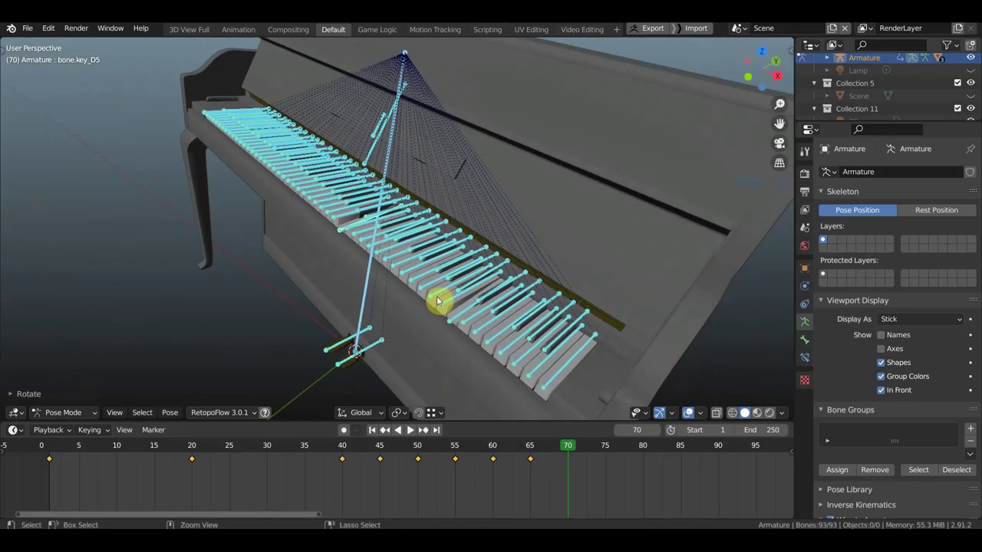
{"action": "scroll", "coordinate": [317, 219], "scroll_direction": "up", "scroll_amount": 2}
{"action": "scroll", "coordinate": [317, 219], "scroll_direction": "up", "scroll_amount": 2}
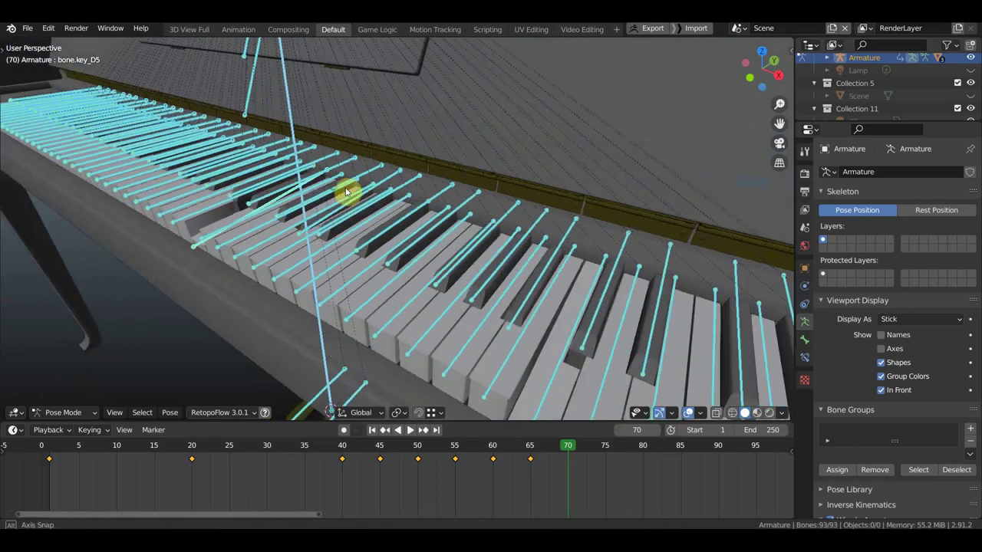
{"action": "scroll", "coordinate": [317, 219], "scroll_direction": "up", "scroll_amount": 2}
{"action": "left_click", "coordinate": [205, 258]}
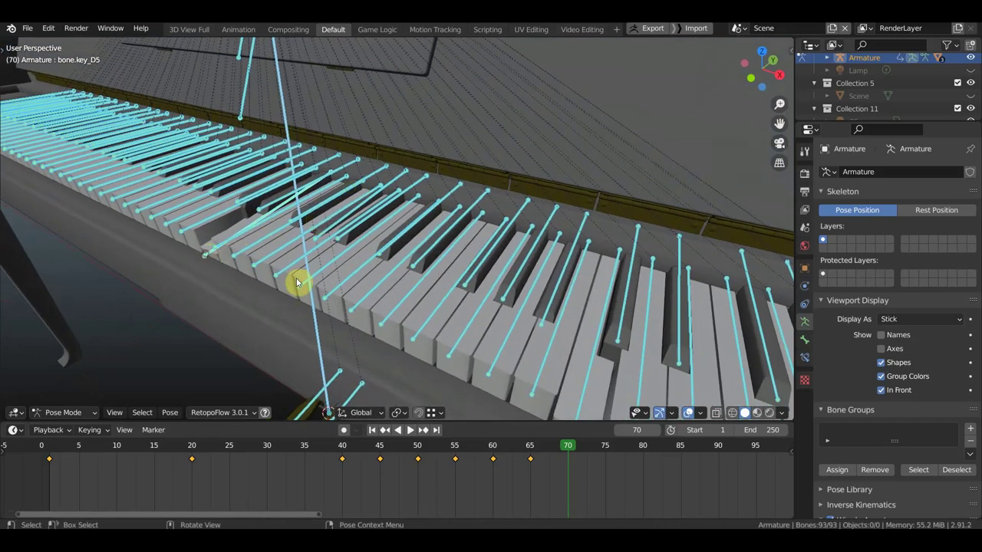
{"action": "key", "text": "r"}
{"action": "left_click", "coordinate": [415, 308]}
{"action": "mouse_move", "coordinate": [547, 333]}
{"action": "middle_mouse_down"}
{"action": "mouse_move", "coordinate": [551, 351]}
{"action": "mouse_move", "coordinate": [487, 324]}
{"action": "middle_mouse_up"}
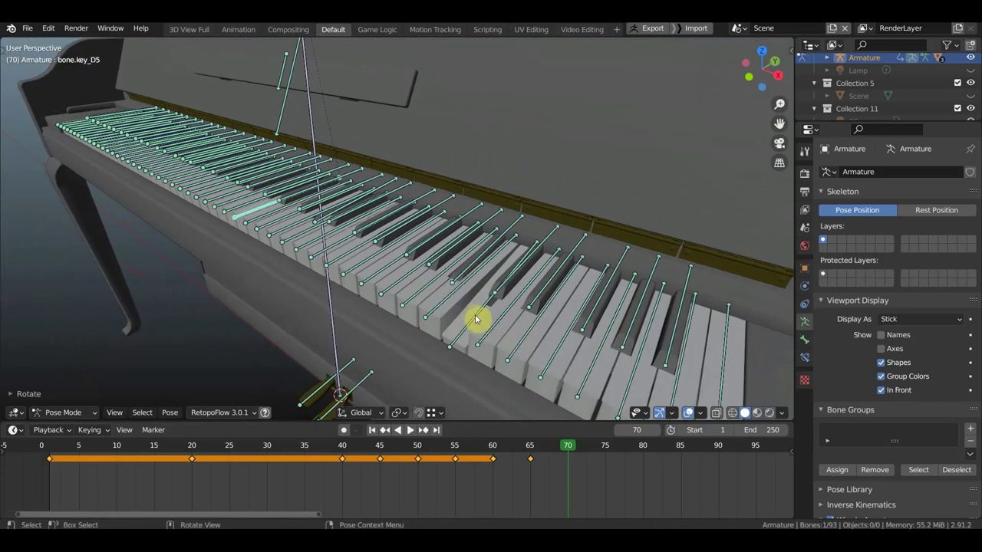
{"action": "left_click", "coordinate": [509, 321]}
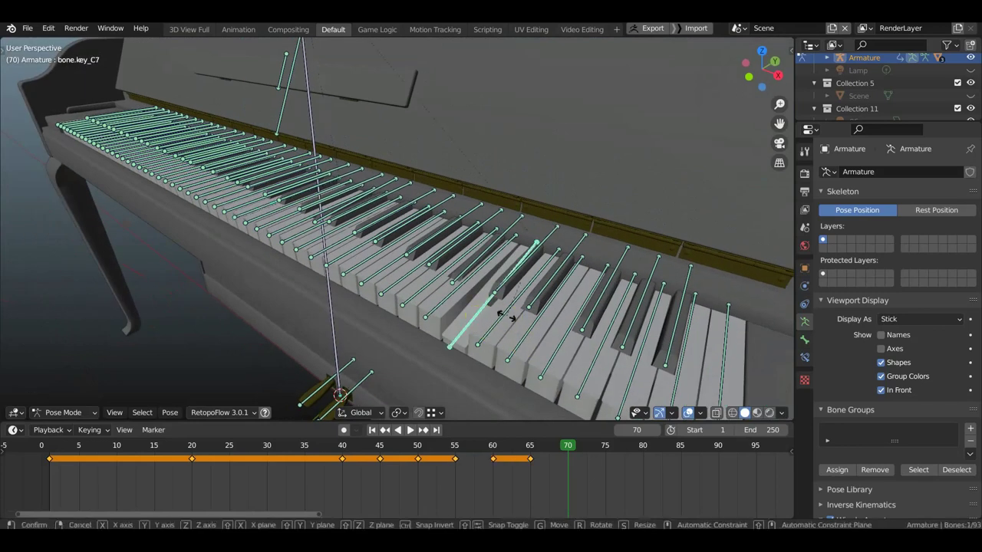
{"action": "key", "text": "r"}
{"action": "left_click", "coordinate": [629, 282]}
{"action": "mouse_move", "coordinate": [686, 252]}
{"action": "middle_mouse_down"}
{"action": "mouse_move", "coordinate": [642, 247]}
{"action": "mouse_move", "coordinate": [652, 249]}
{"action": "middle_mouse_up"}
{"action": "key", "text": "r"}
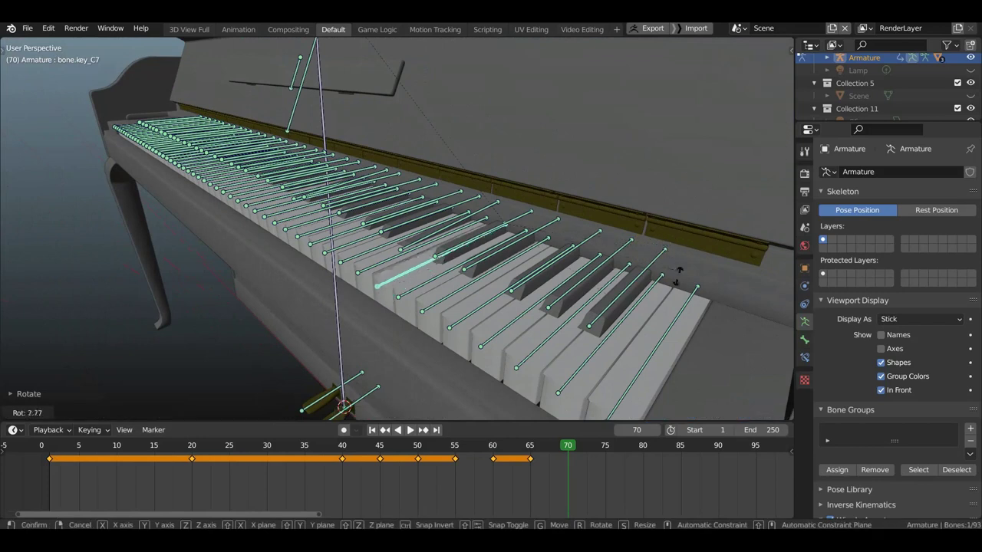
{"action": "left_click", "coordinate": [661, 331]}
{"action": "middle_click_drag", "start_coordinate": [565, 301], "coordinate": [219, 279]}
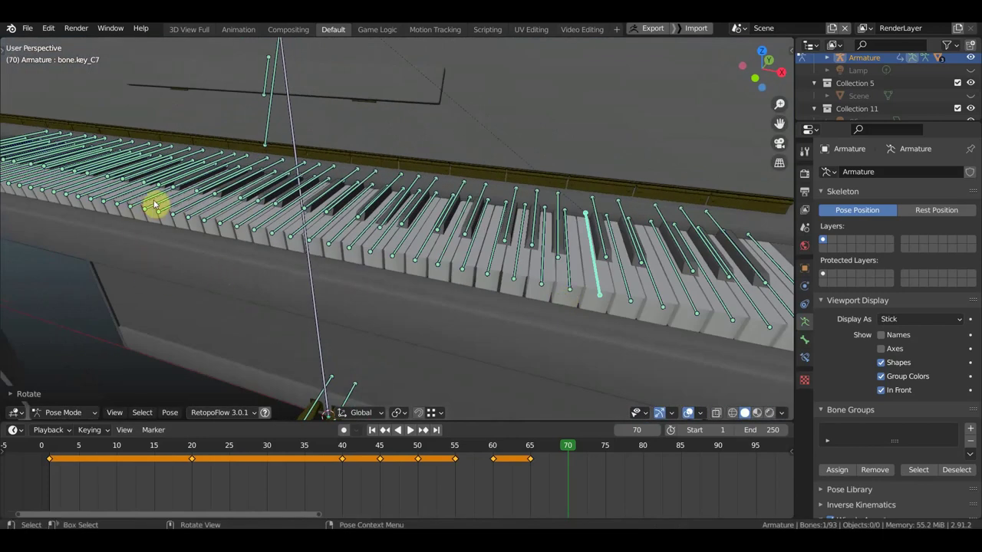
Step: Rotate key_B3 and key_DE4 down so those keys appear pressed
{"action": "left_click", "coordinate": [219, 208]}
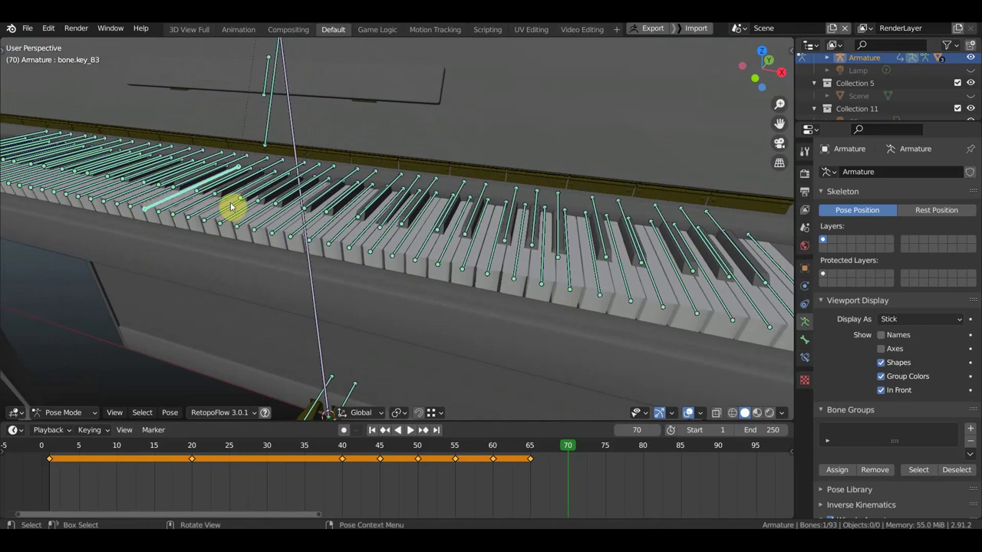
{"action": "key", "text": "r"}
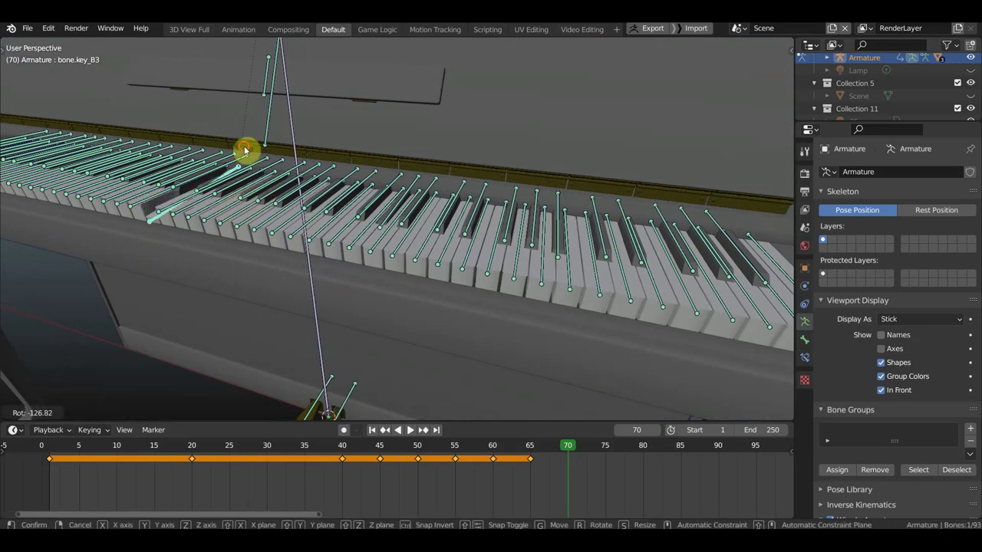
{"action": "left_click", "coordinate": [234, 192]}
{"action": "left_click", "coordinate": [284, 182]}
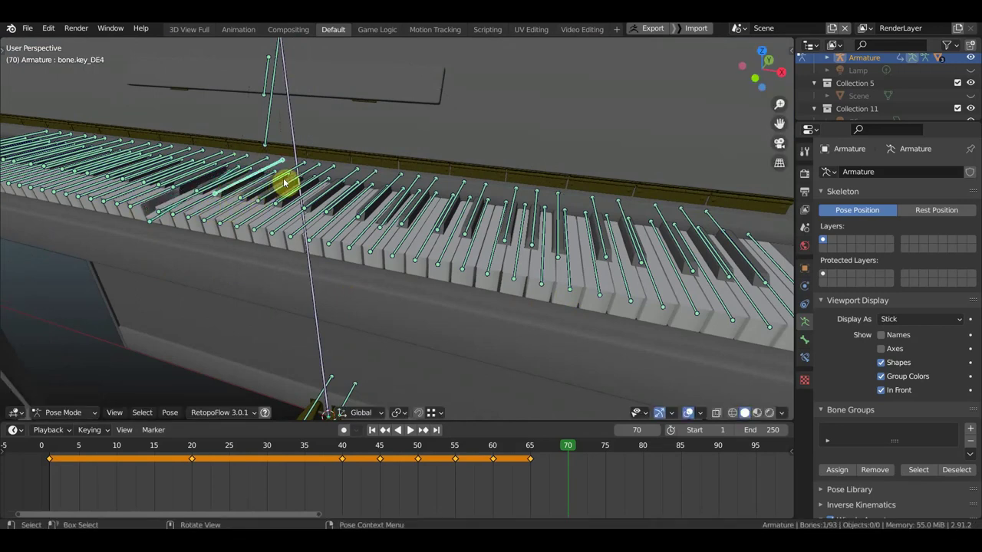
{"action": "key", "text": "r"}
{"action": "left_click", "coordinate": [278, 159]}
{"action": "key", "text": "r"}
{"action": "left_click", "coordinate": [300, 127]}
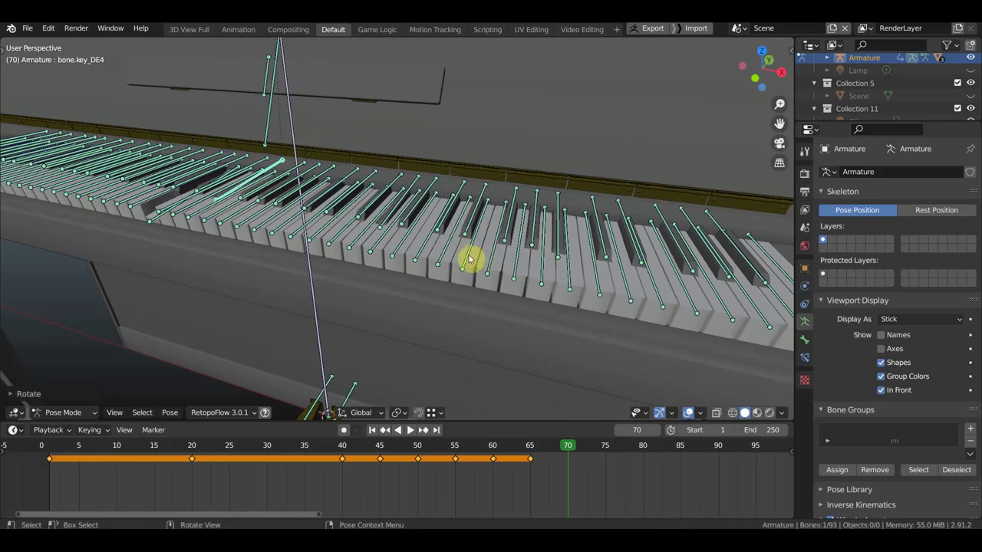
Step: Press key_E6, key_DE6 and key_C6 by rotating their bones down
{"action": "left_click", "coordinate": [535, 224]}
{"action": "key", "text": "r"}
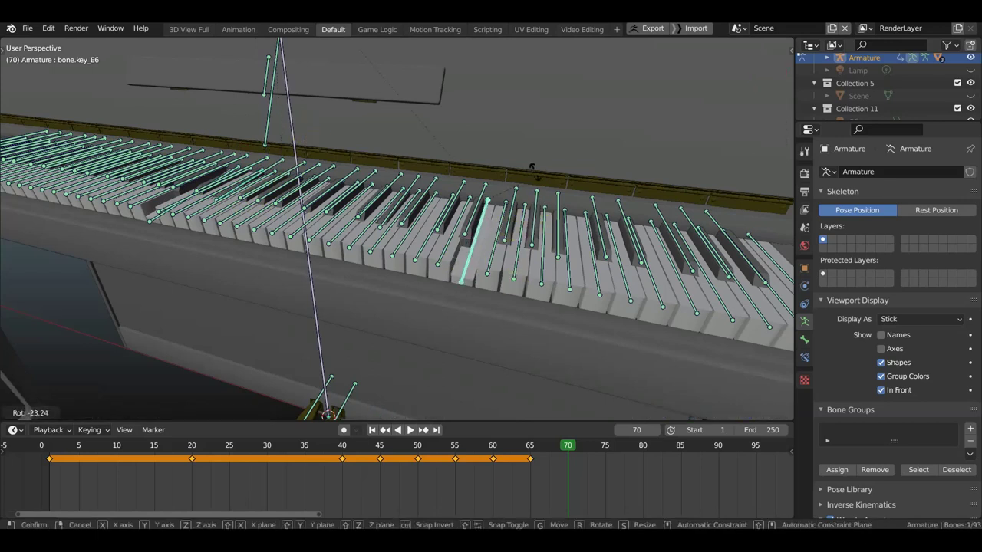
{"action": "left_click", "coordinate": [536, 163]}
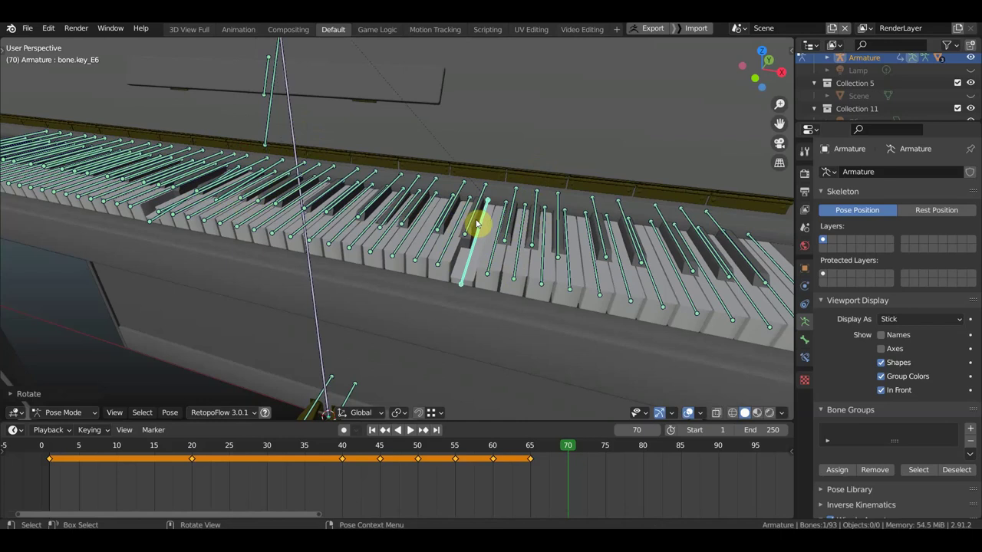
{"action": "left_click", "coordinate": [471, 222]}
{"action": "key", "text": "r"}
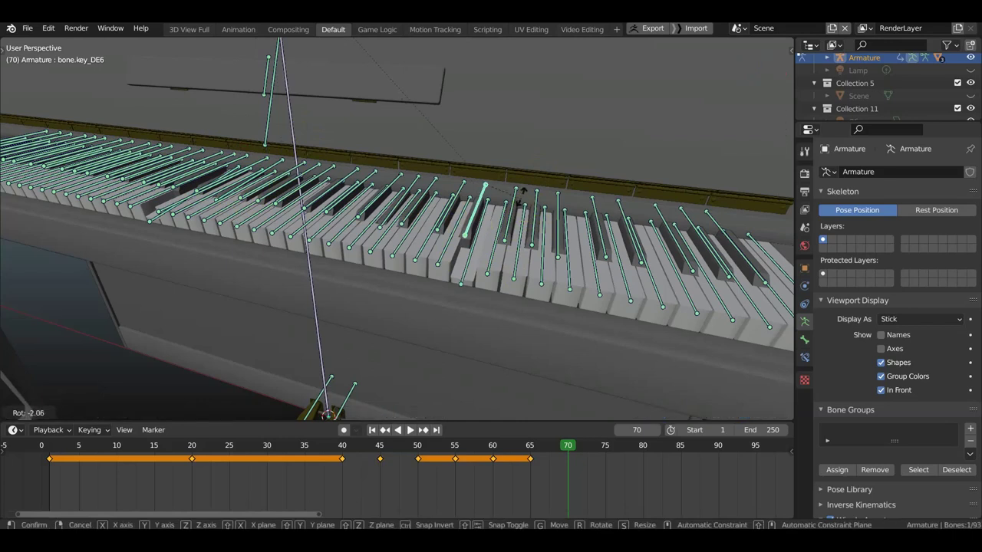
{"action": "left_click", "coordinate": [521, 186]}
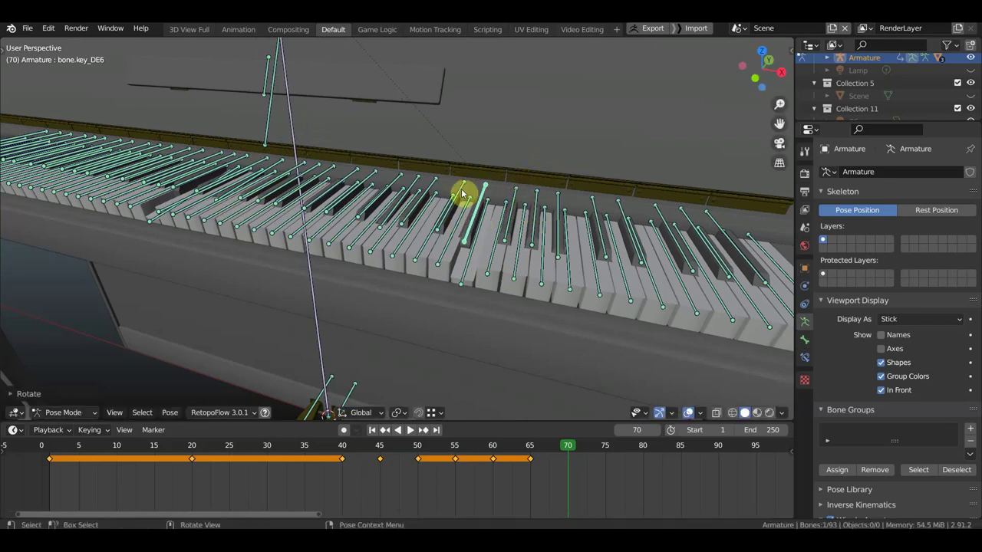
{"action": "left_click", "coordinate": [420, 247]}
{"action": "key", "text": "r"}
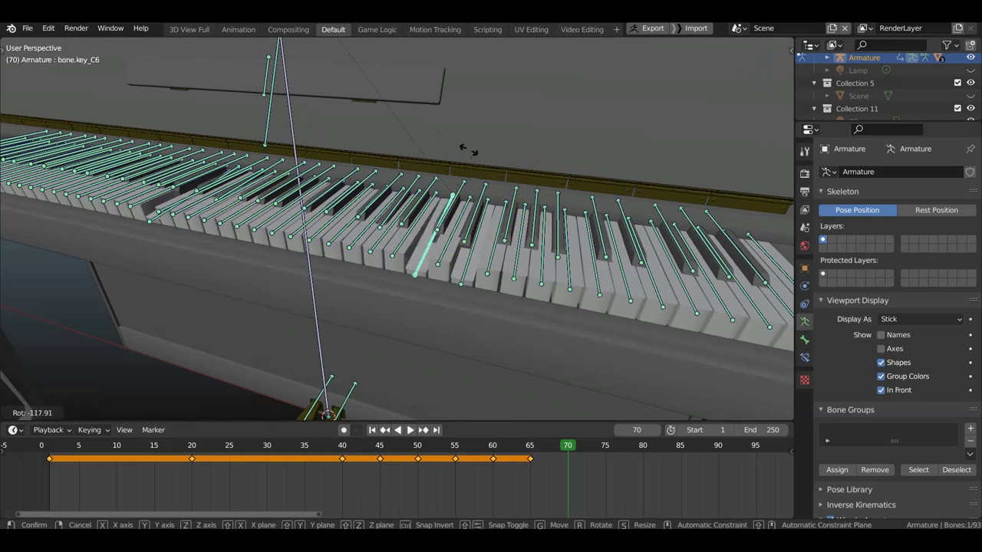
{"action": "left_click", "coordinate": [439, 144]}
Step: Keyframe location and rotation of all bones at frame 70
{"action": "key", "text": "a"}
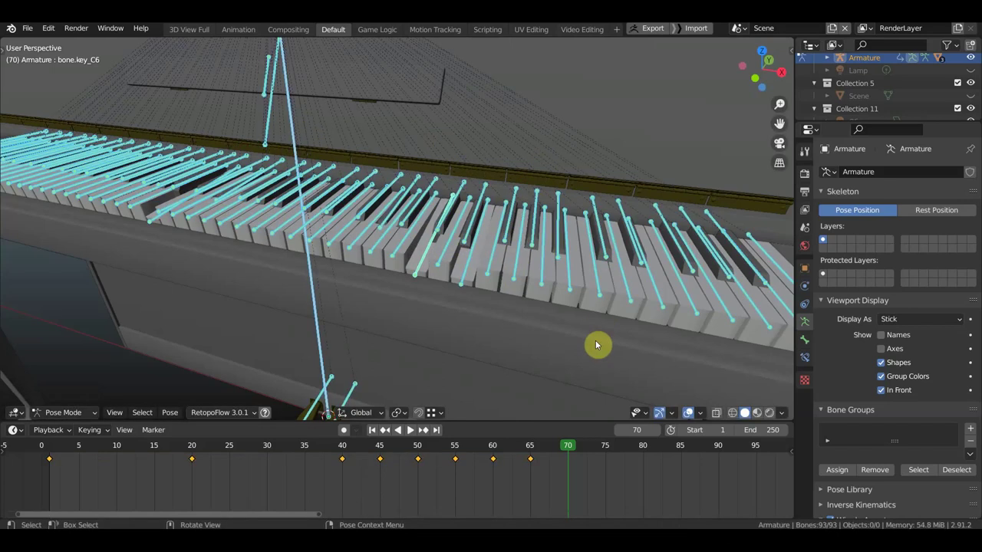
{"action": "key", "text": "i"}
{"action": "left_click", "coordinate": [556, 338]}
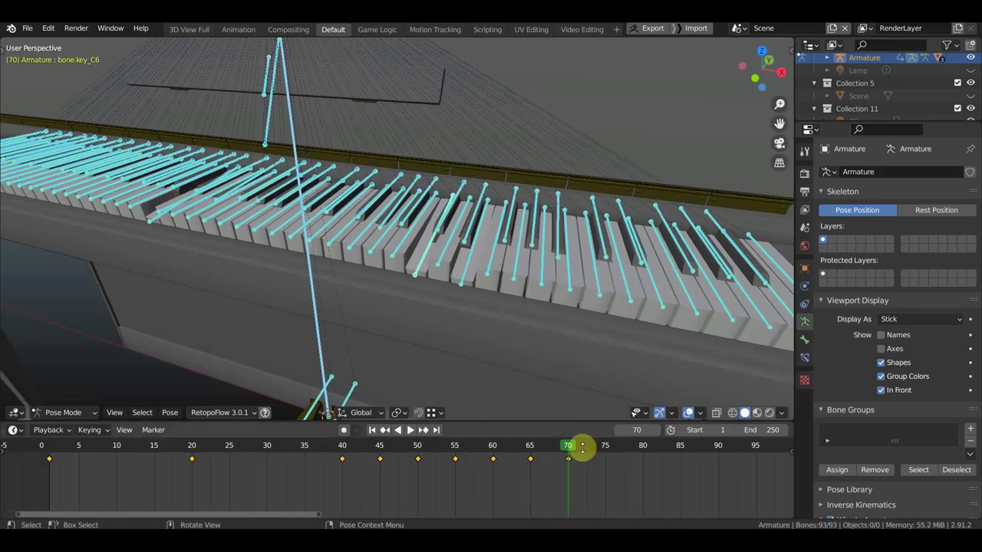
Step: Hide the bone overlays, preview the animation and stop at frame 75
{"action": "left_click", "coordinate": [688, 414]}
{"action": "mouse_move", "coordinate": [568, 451]}
{"action": "left_mouse_down"}
{"action": "mouse_move", "coordinate": [307, 455]}
{"action": "mouse_move", "coordinate": [598, 466]}
{"action": "left_mouse_up"}
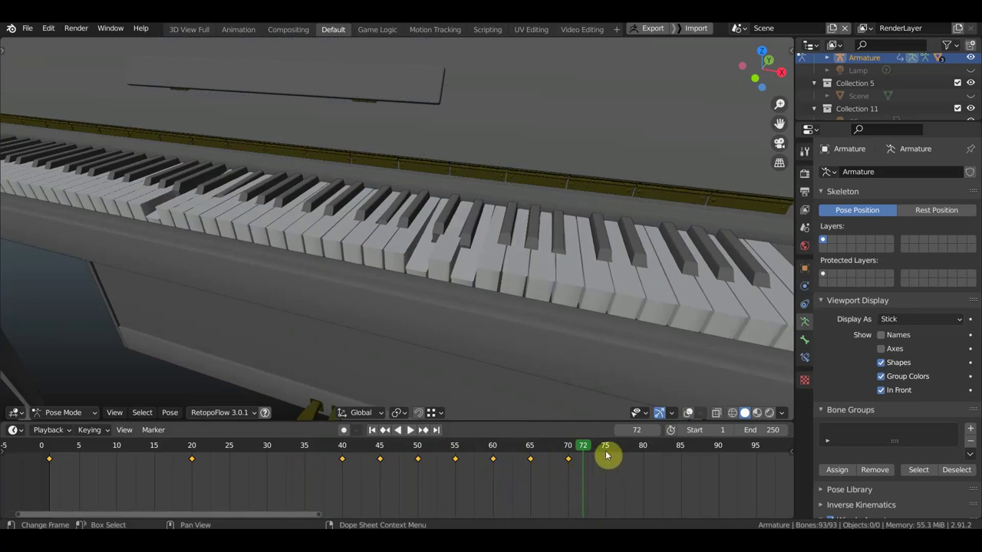
{"action": "left_click_drag", "start_coordinate": [606, 448], "coordinate": [606, 449]}
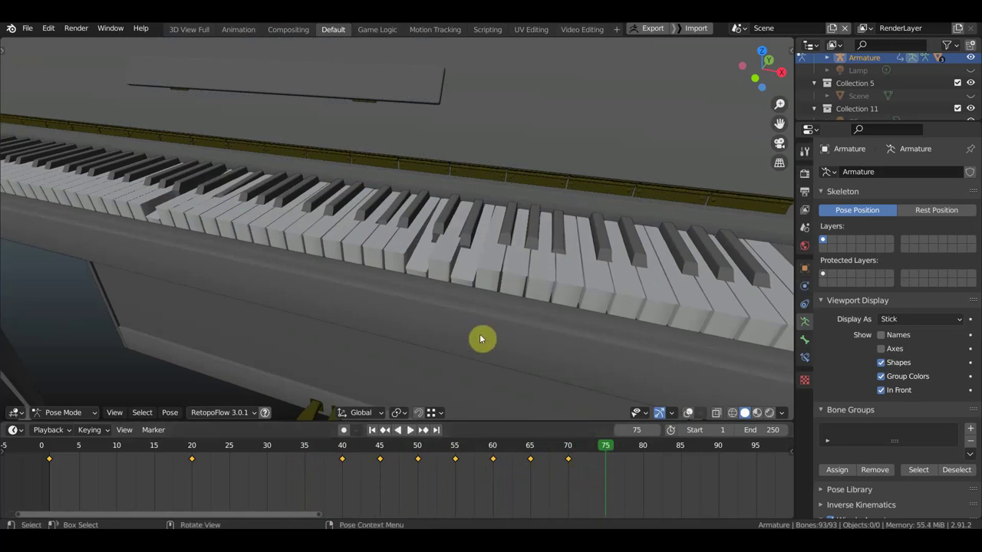
{"action": "middle_click_drag", "start_coordinate": [460, 291], "coordinate": [436, 277]}
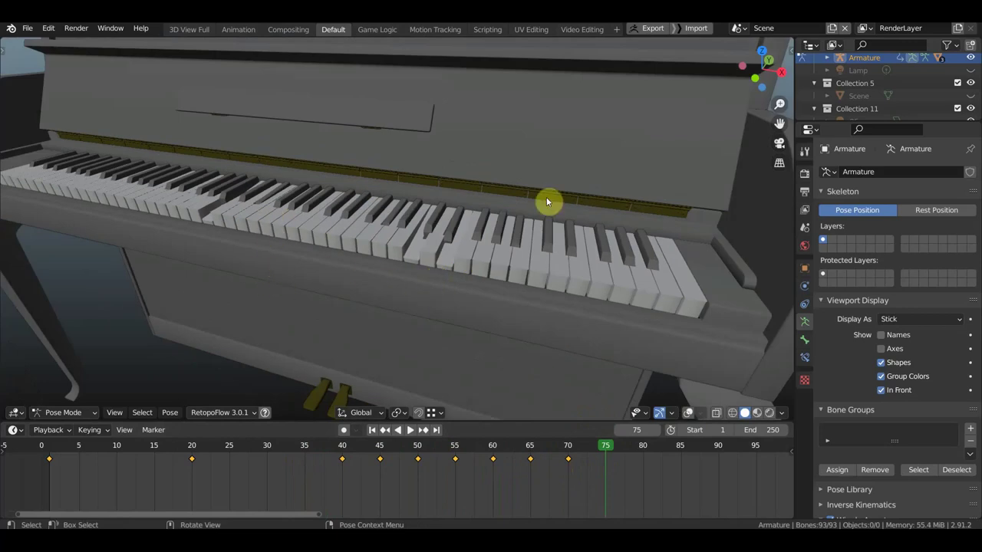
Step: Show the bones and re-rotate key_B3, key_C6, key_E6 and key_DE6 for the frame 75 pose
{"action": "left_click", "coordinate": [687, 412]}
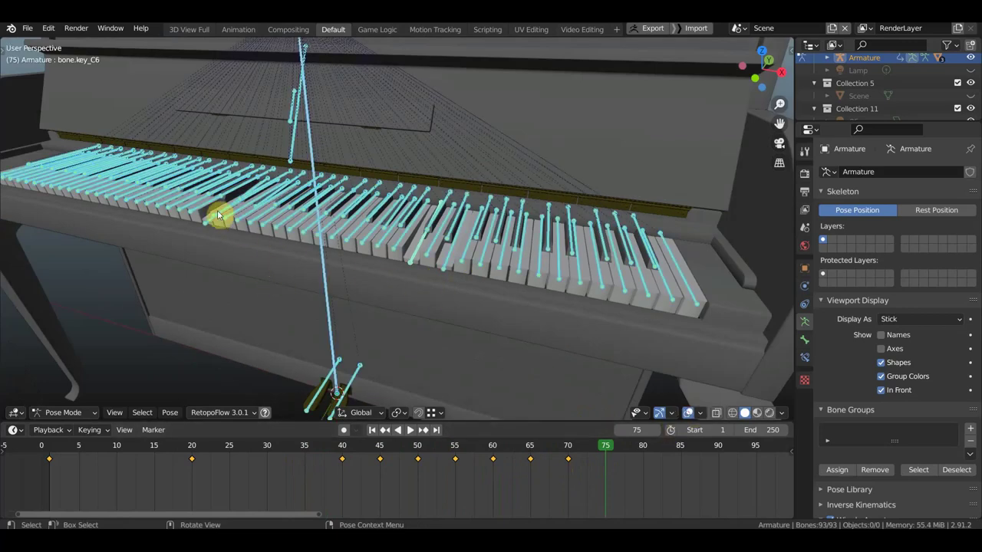
{"action": "left_click", "coordinate": [273, 223]}
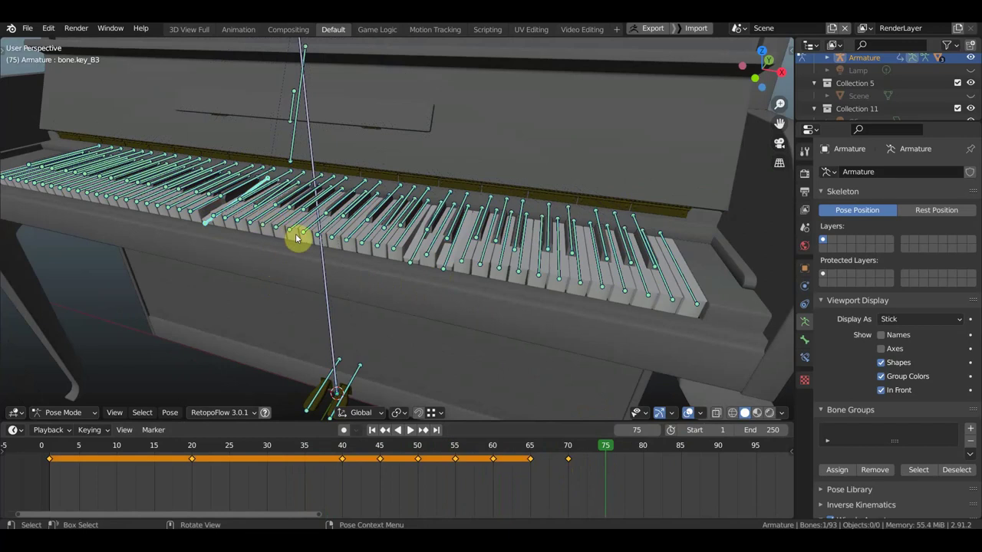
{"action": "key", "text": "r"}
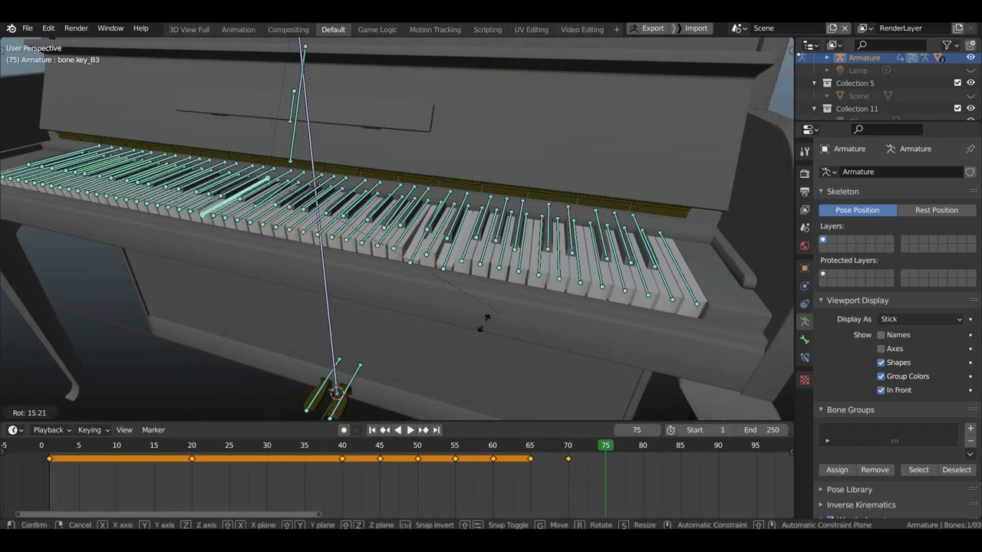
{"action": "left_click", "coordinate": [456, 342]}
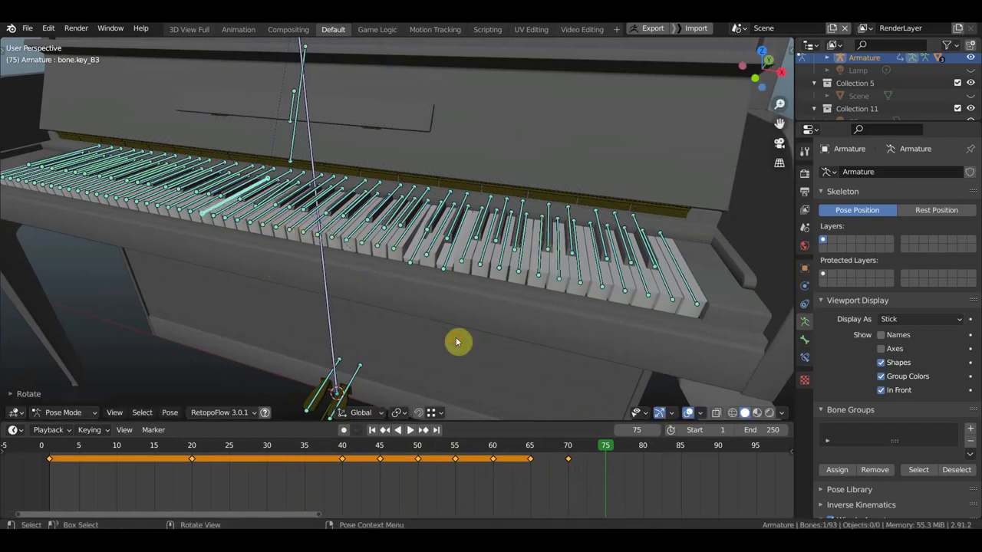
{"action": "left_click", "coordinate": [430, 253]}
{"action": "key", "text": "r"}
{"action": "left_click", "coordinate": [499, 300]}
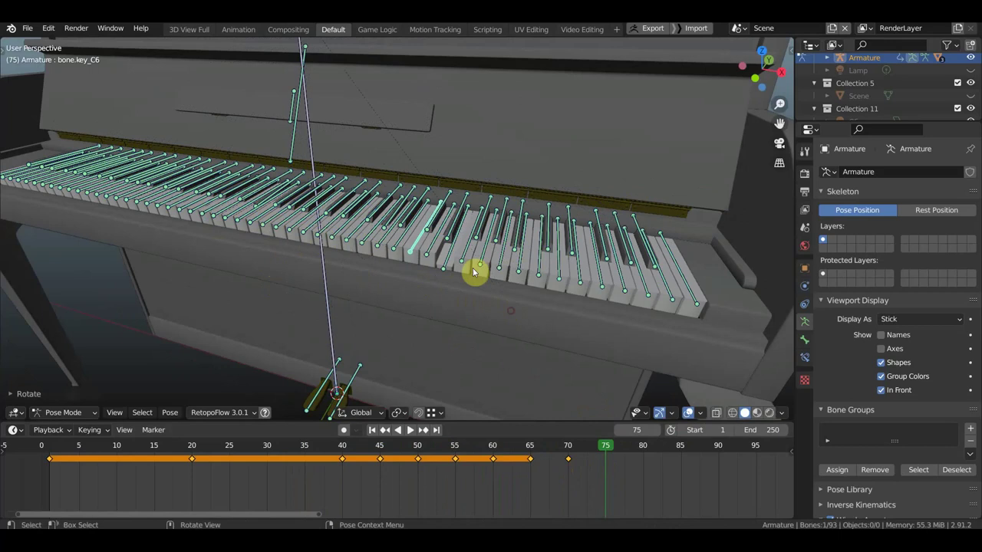
{"action": "left_click", "coordinate": [459, 232]}
{"action": "key", "text": "r"}
{"action": "left_click", "coordinate": [495, 306]}
{"action": "left_click", "coordinate": [526, 228]}
{"action": "key", "text": "r"}
{"action": "left_click", "coordinate": [520, 291]}
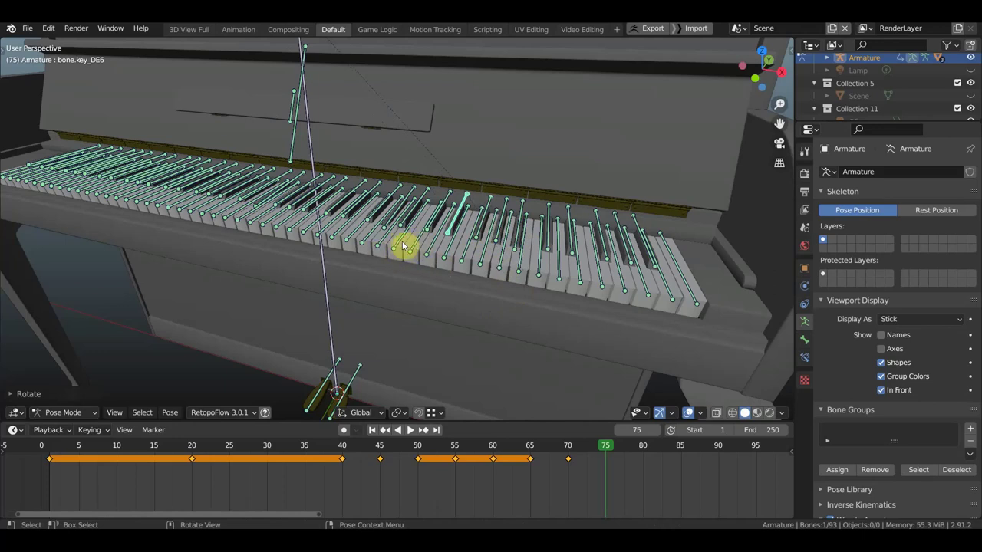
Step: Press key_B5, key_D4 and key_F4 and release key_E6 by rotating their bones
{"action": "left_click", "coordinate": [398, 243]}
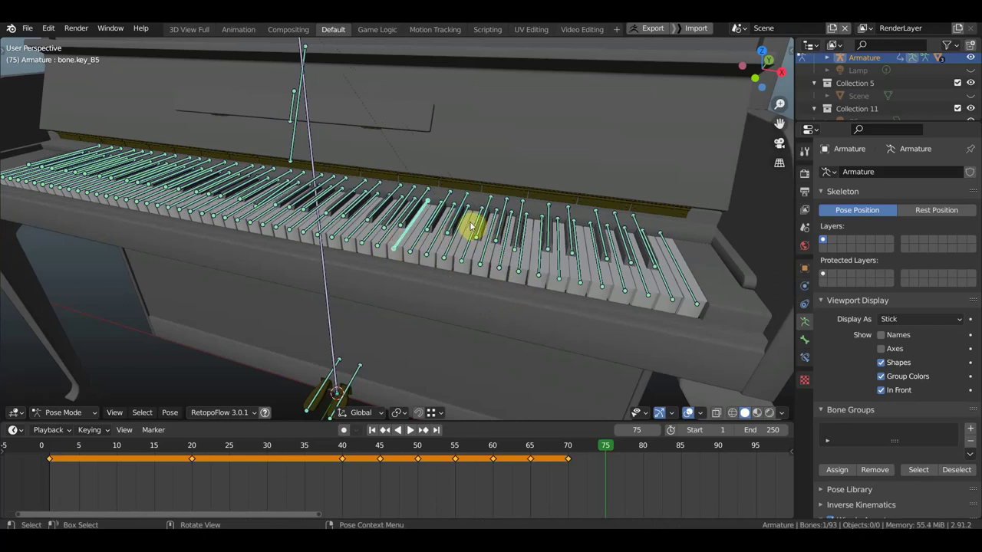
{"action": "key", "text": "r"}
{"action": "left_click", "coordinate": [480, 158]}
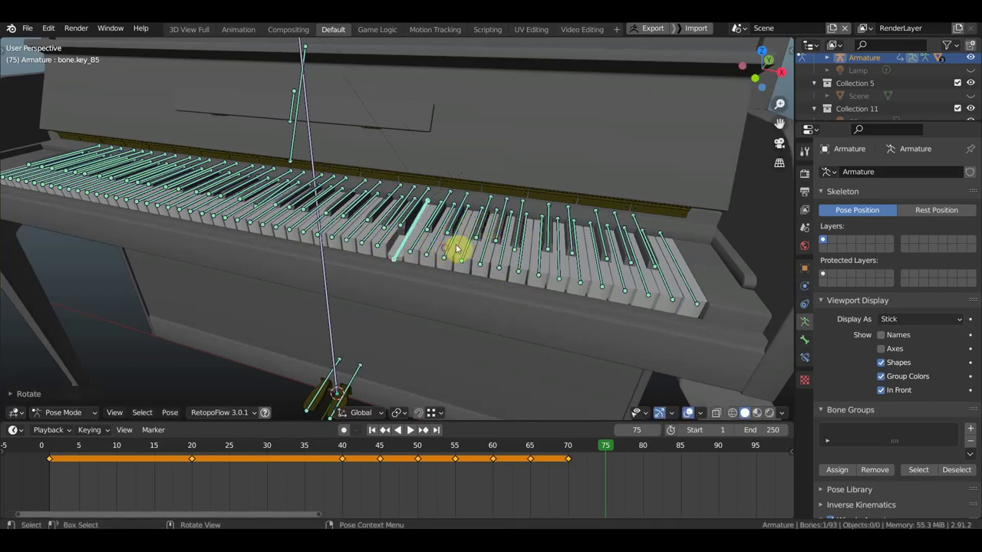
{"action": "left_click", "coordinate": [456, 250]}
{"action": "key", "text": "r"}
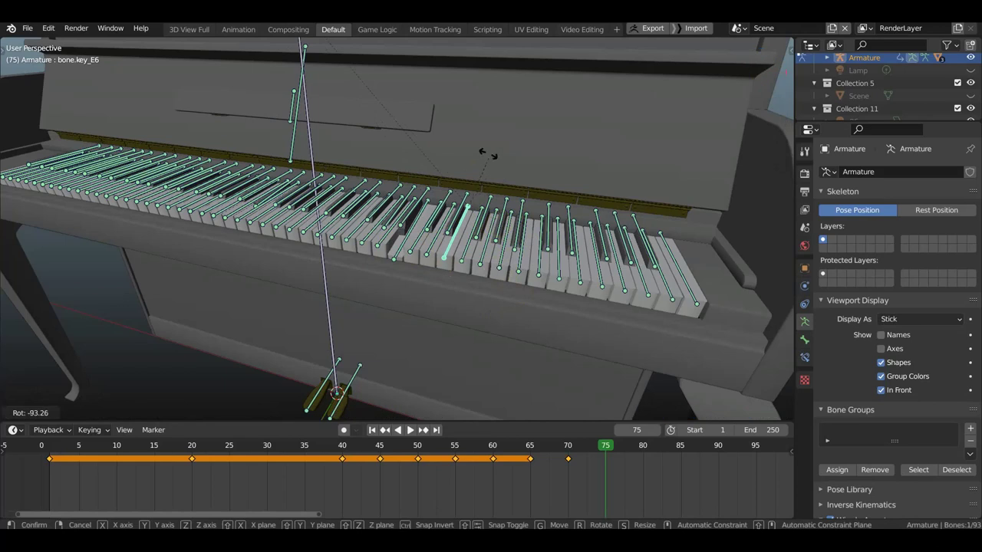
{"action": "left_click", "coordinate": [536, 161]}
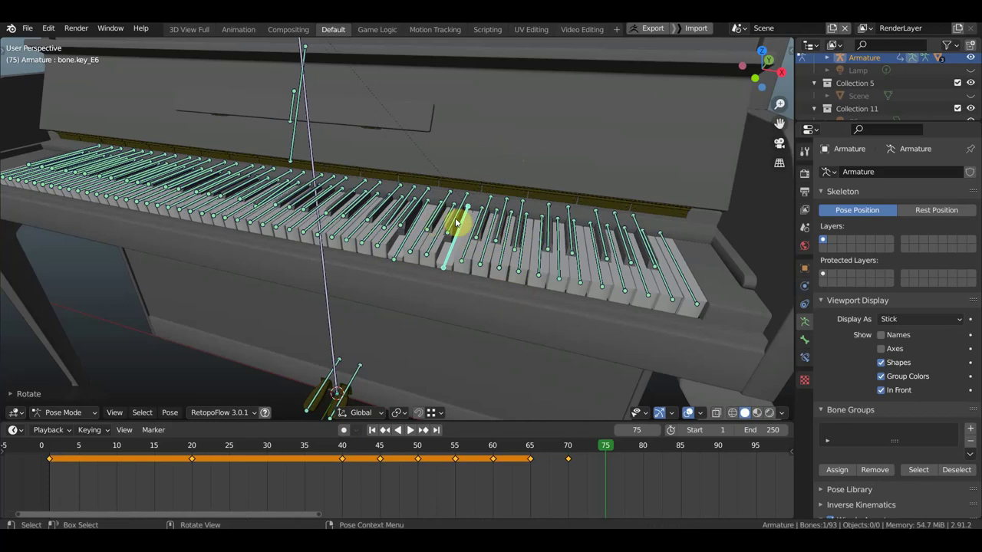
{"action": "left_click", "coordinate": [232, 215]}
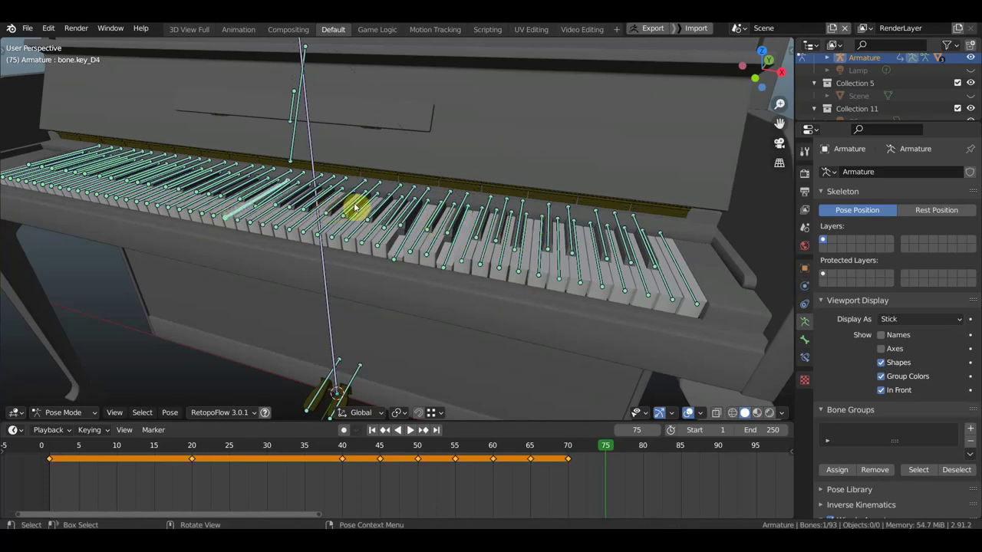
{"action": "key", "text": "r"}
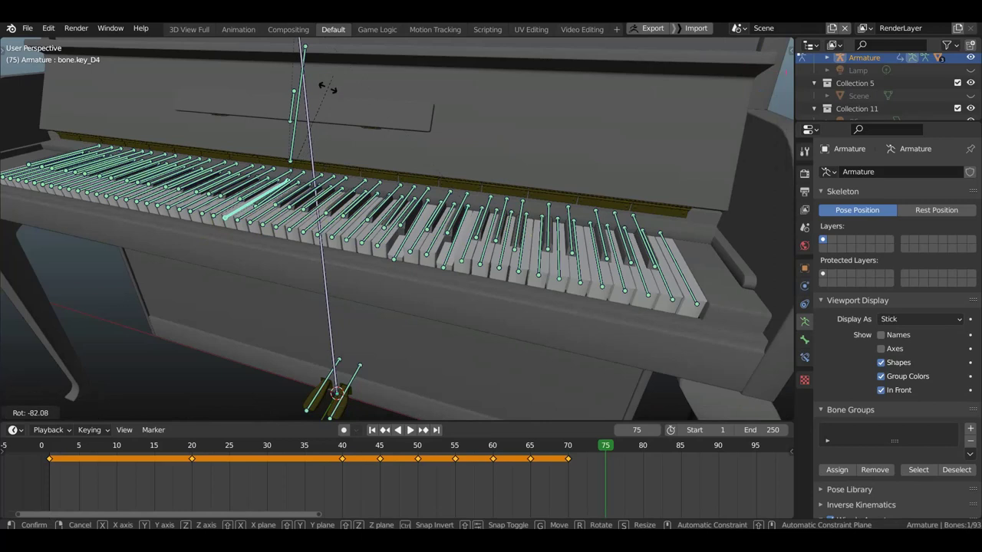
{"action": "left_click", "coordinate": [334, 197]}
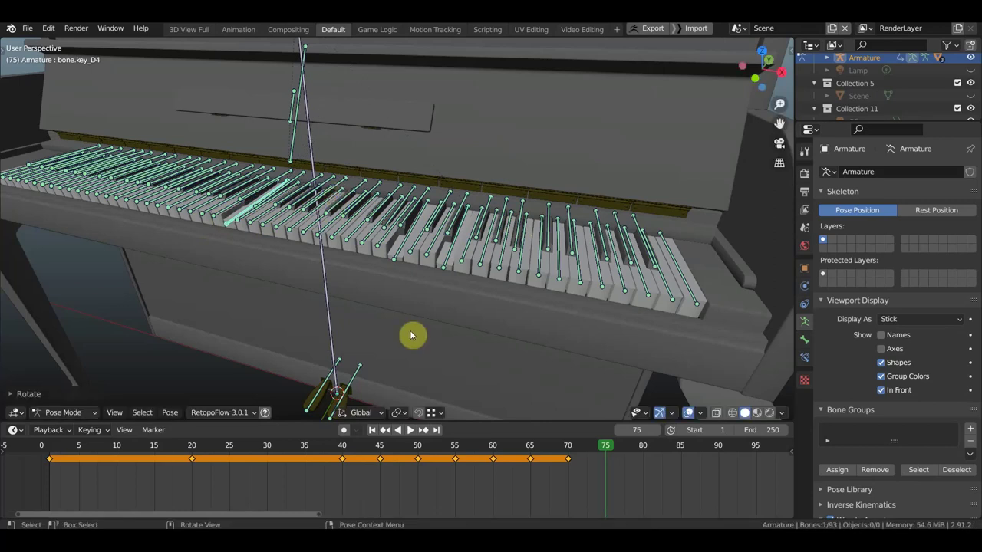
{"action": "left_click", "coordinate": [260, 219]}
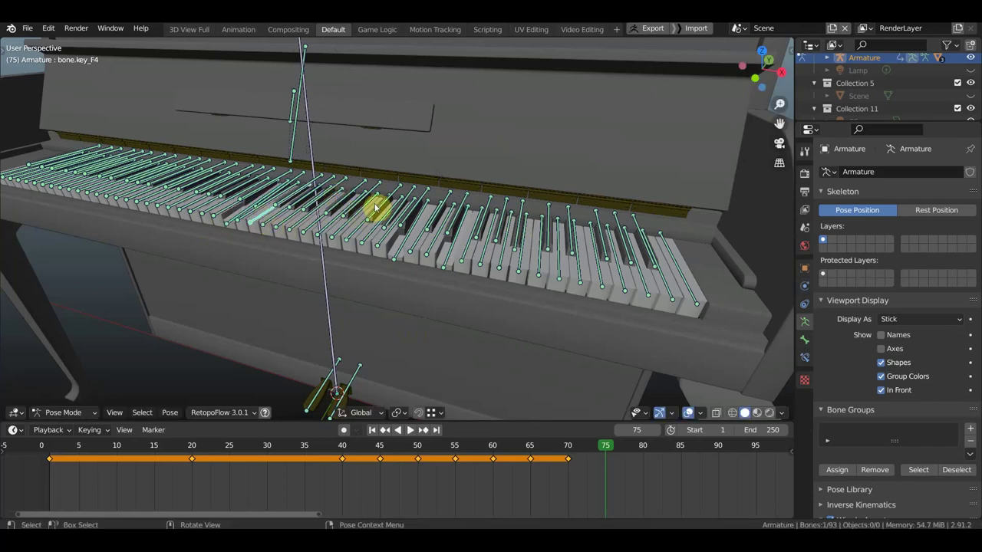
{"action": "key", "text": "r"}
{"action": "left_click", "coordinate": [372, 162]}
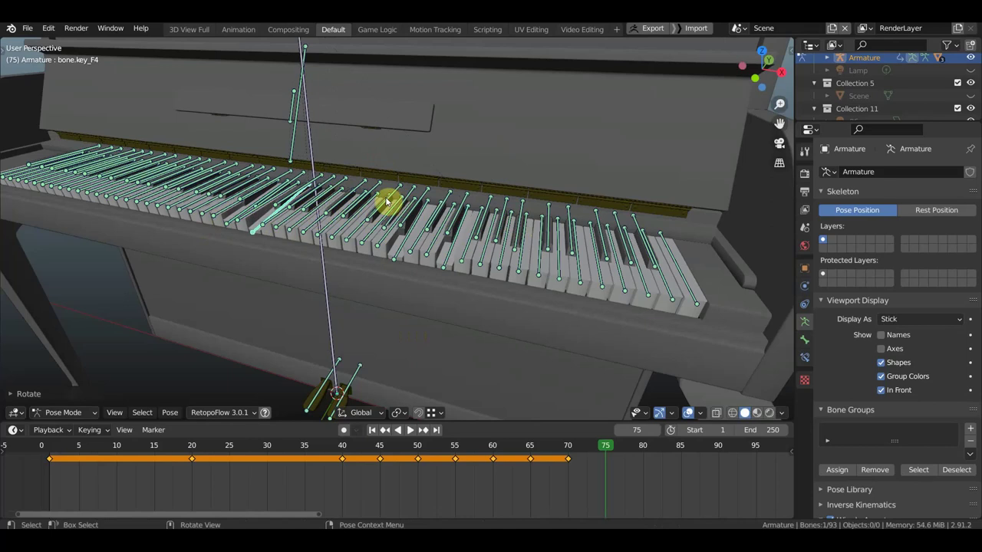
Step: Keyframe location and rotation of all bones at frame 75
{"action": "key", "text": "a"}
{"action": "key", "text": "i"}
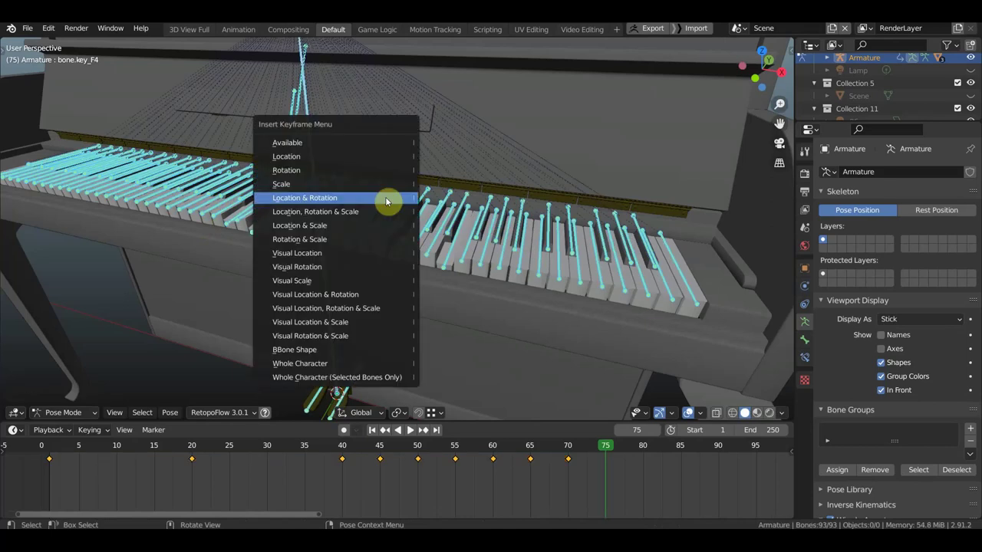
{"action": "left_click", "coordinate": [386, 201]}
Step: Duplicate the keyframes from frames 45–70 into frames 75–110
{"action": "scroll", "coordinate": [622, 496], "scroll_direction": "down", "scroll_amount": 1}
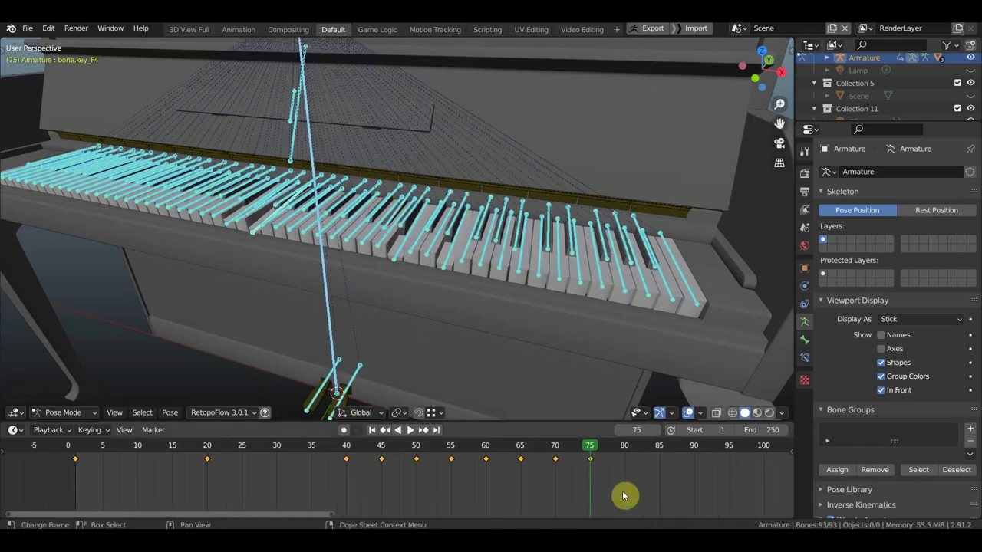
{"action": "left_click_drag", "start_coordinate": [636, 493], "coordinate": [364, 452]}
{"action": "scroll", "coordinate": [435, 477], "scroll_direction": "down", "scroll_amount": 1}
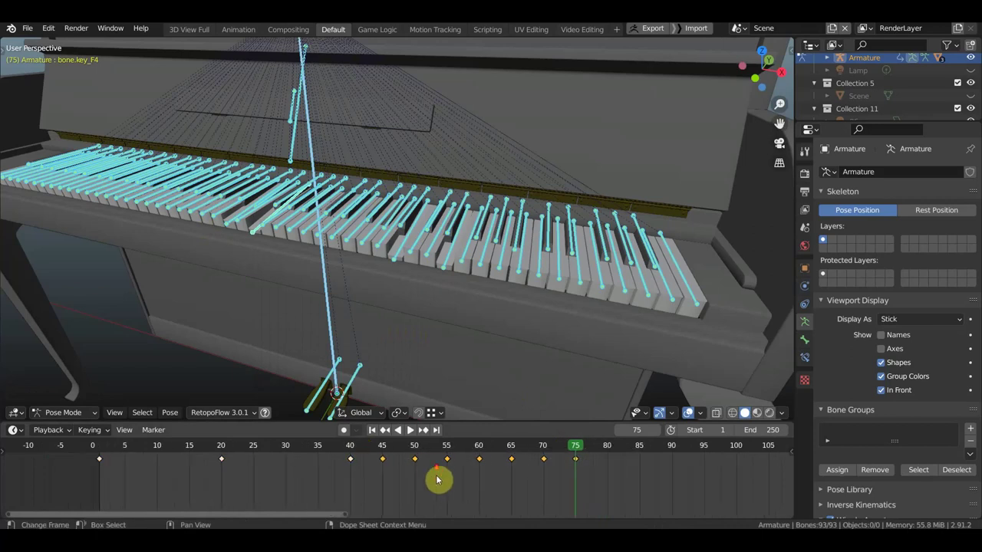
{"action": "scroll", "coordinate": [437, 480], "scroll_direction": "down", "scroll_amount": 1}
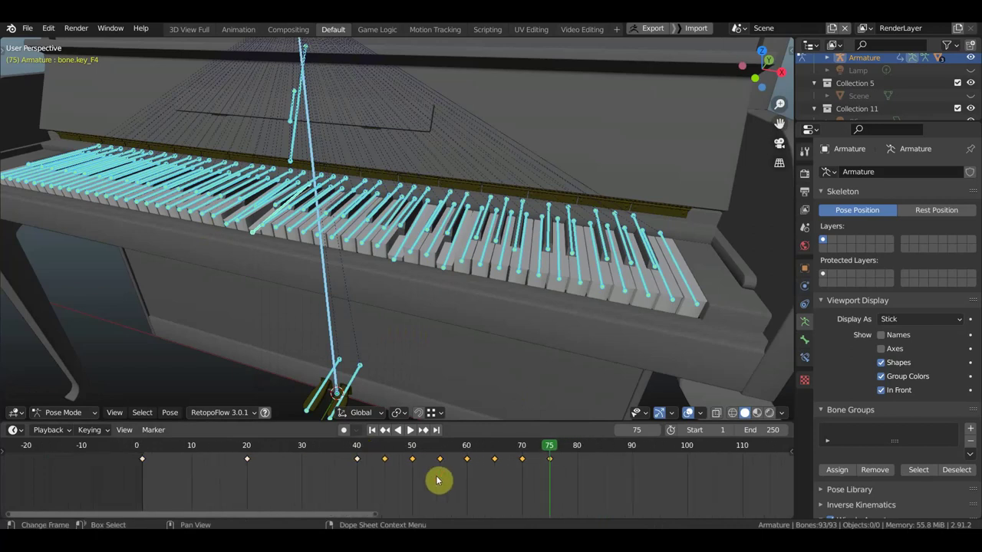
{"action": "key", "text": "shift+d"}
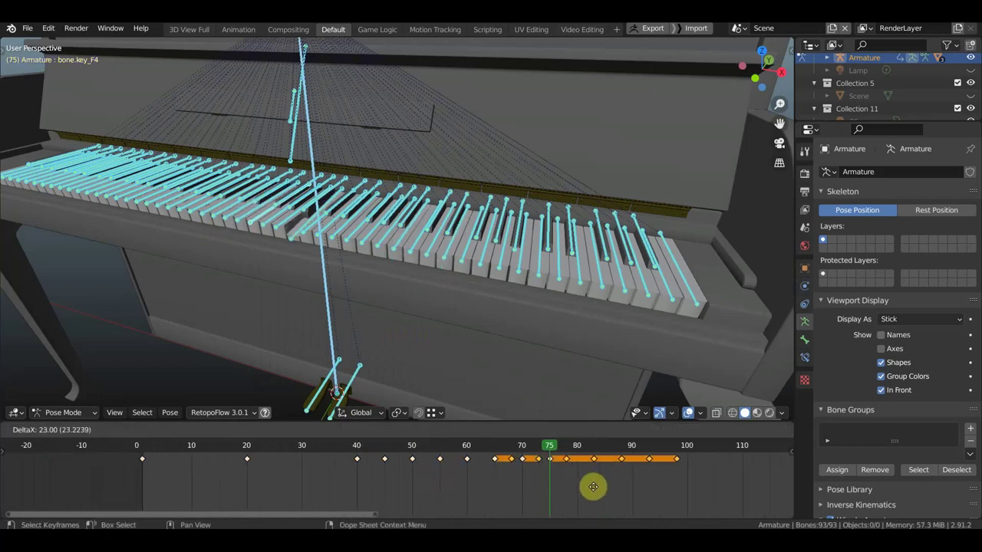
{"action": "left_click", "coordinate": [632, 489]}
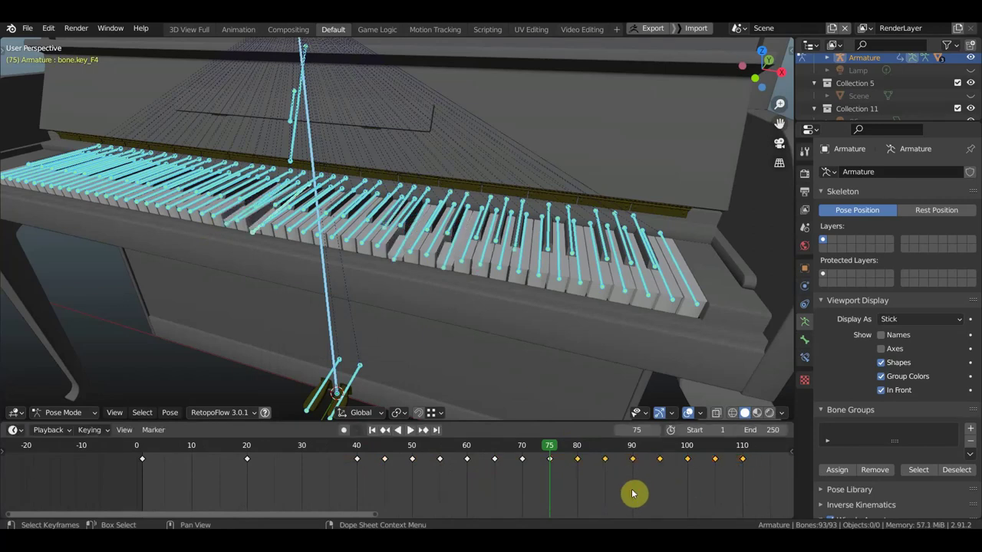
Step: Duplicate the keyframes from frames 80–110 into frames 115–145 and go to frame 145
{"action": "scroll", "coordinate": [636, 489], "scroll_direction": "down", "scroll_amount": 1}
{"action": "middle_click_drag", "start_coordinate": [627, 488], "coordinate": [414, 489]}
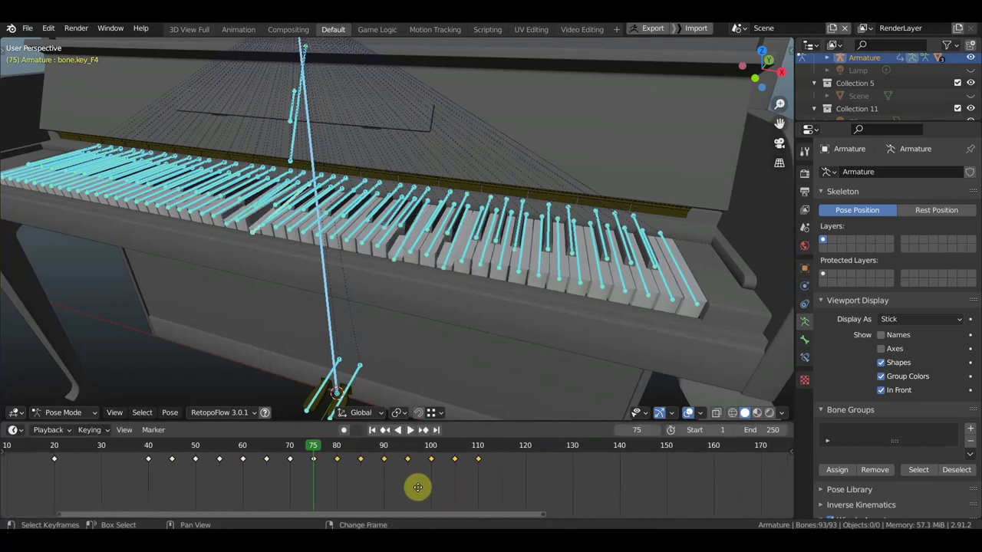
{"action": "key", "text": "shift+d"}
{"action": "left_click", "coordinate": [693, 500]}
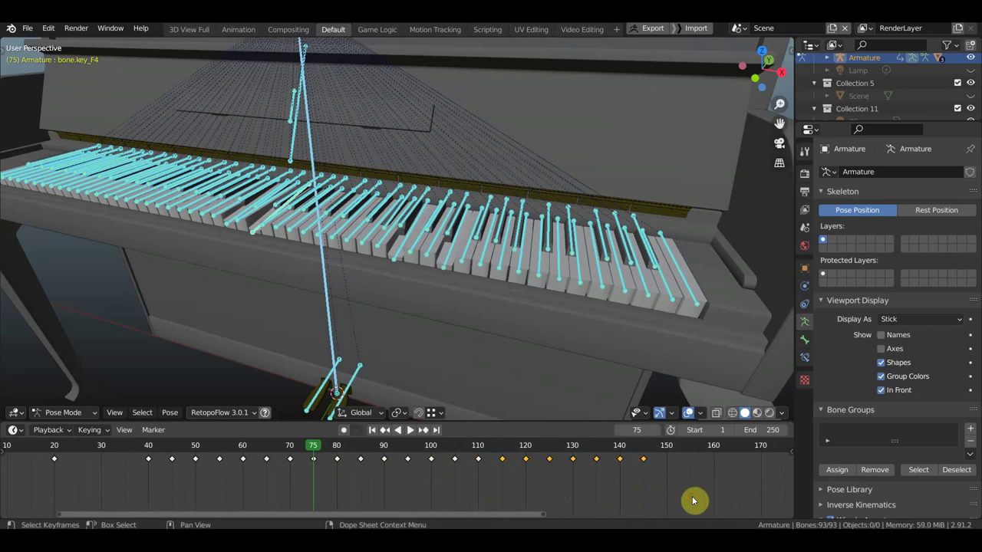
{"action": "left_click", "coordinate": [644, 447]}
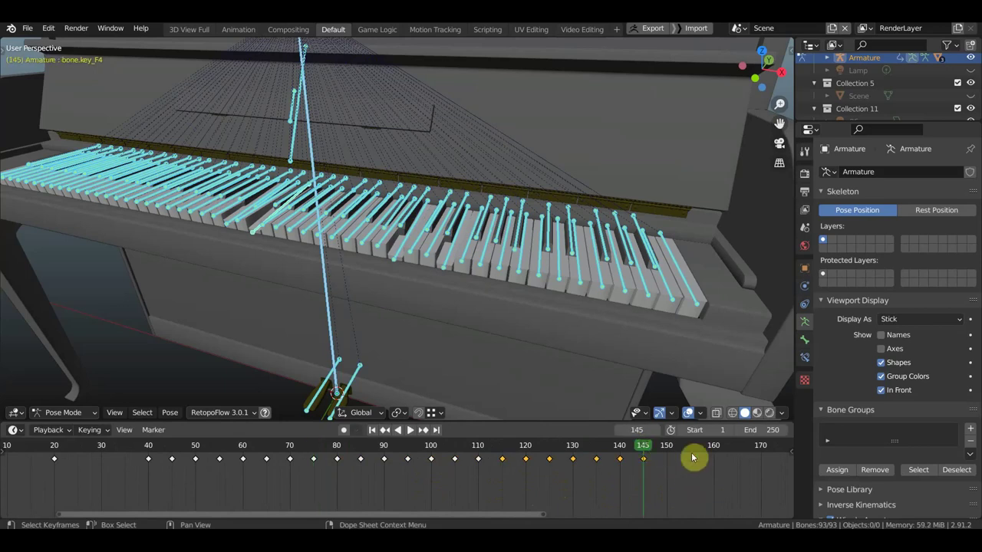
Step: Zoom out to see the whole piano and hide the bones in the viewport
{"action": "scroll", "coordinate": [604, 403], "scroll_direction": "down", "scroll_amount": 3}
{"action": "middle_click_drag", "start_coordinate": [587, 328], "coordinate": [563, 328]}
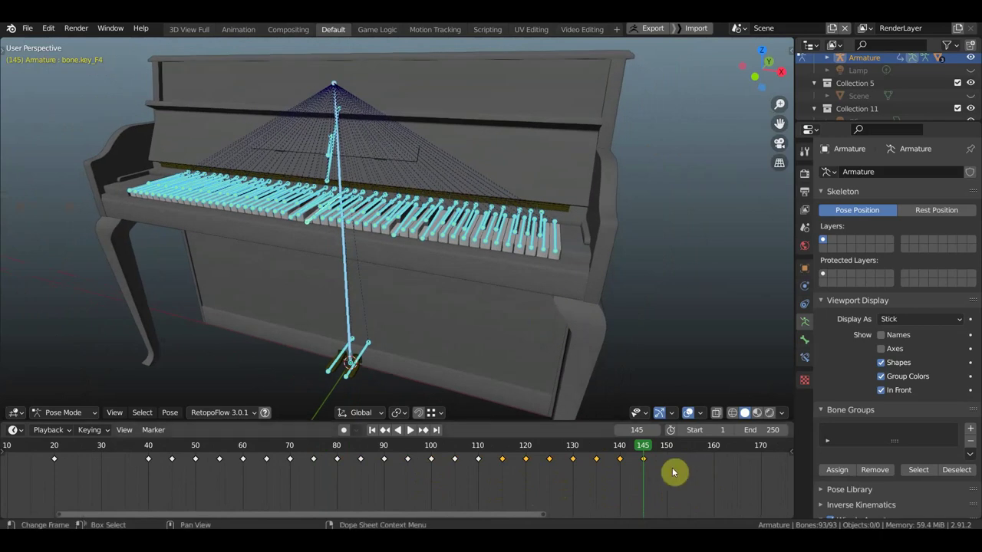
{"action": "left_click", "coordinate": [688, 412]}
Step: Preview the animation and set the end frame to 145
{"action": "key", "text": "space"}
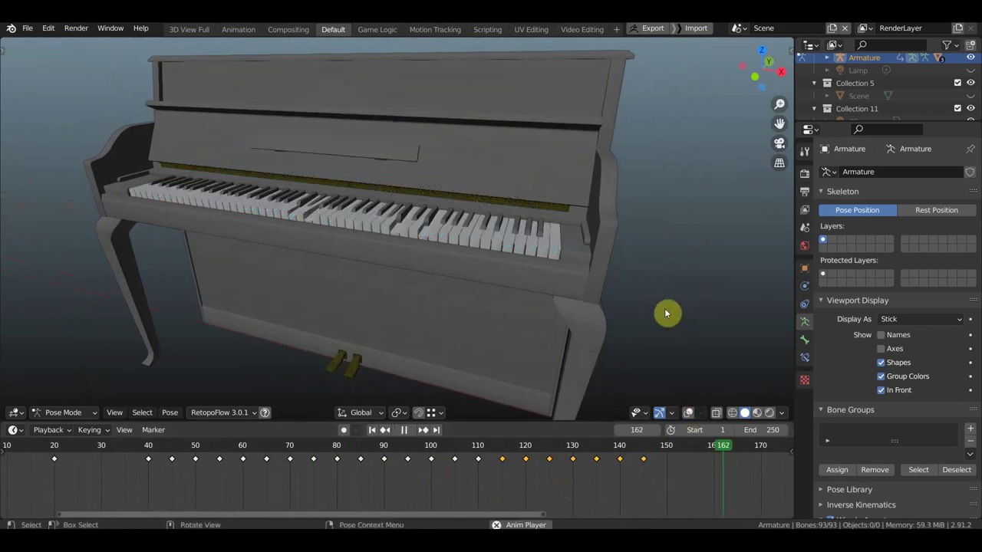
{"action": "key", "text": "space"}
{"action": "type", "text": "145"}
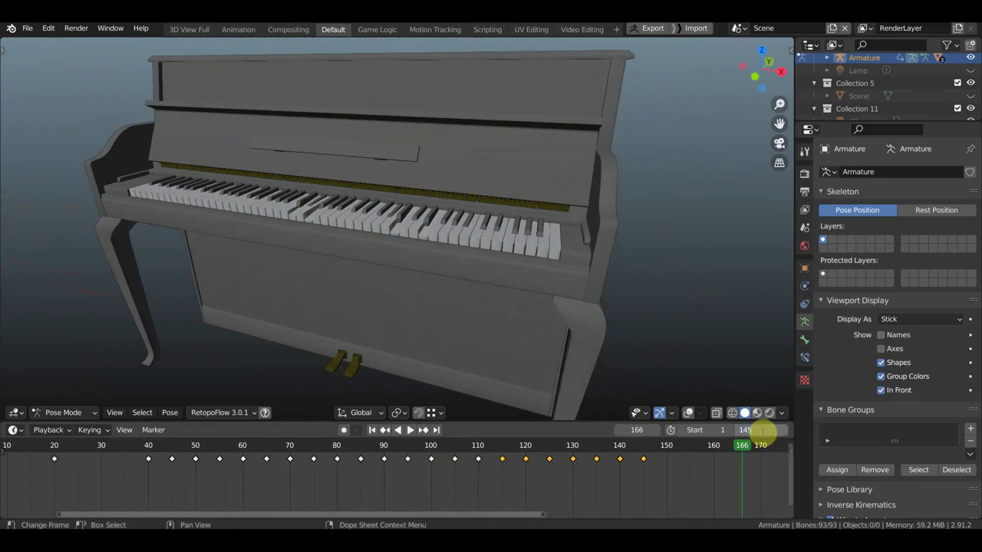
{"action": "key", "text": "Return"}
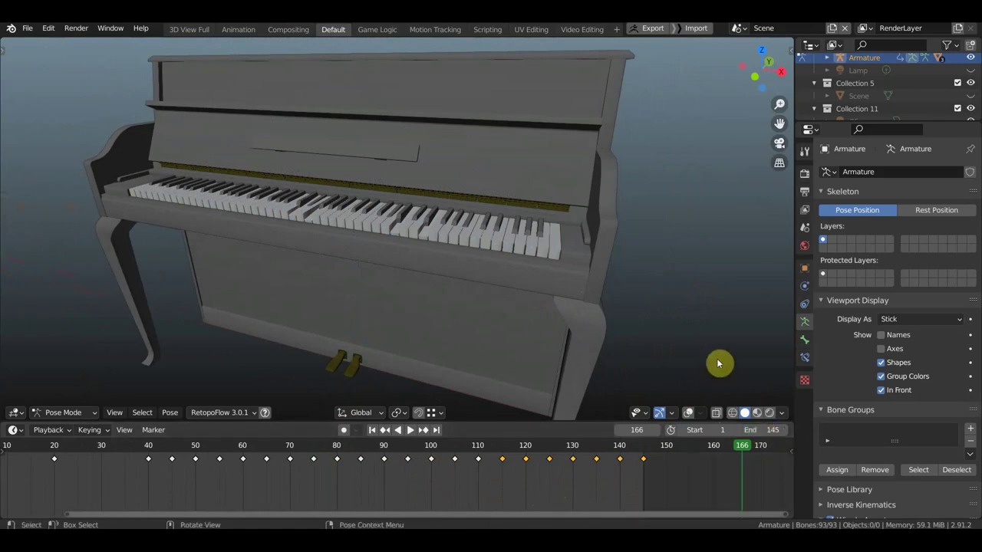
Step: Replay the animation, then move to frame 160 and view the piano's left side
{"action": "key", "text": "space"}
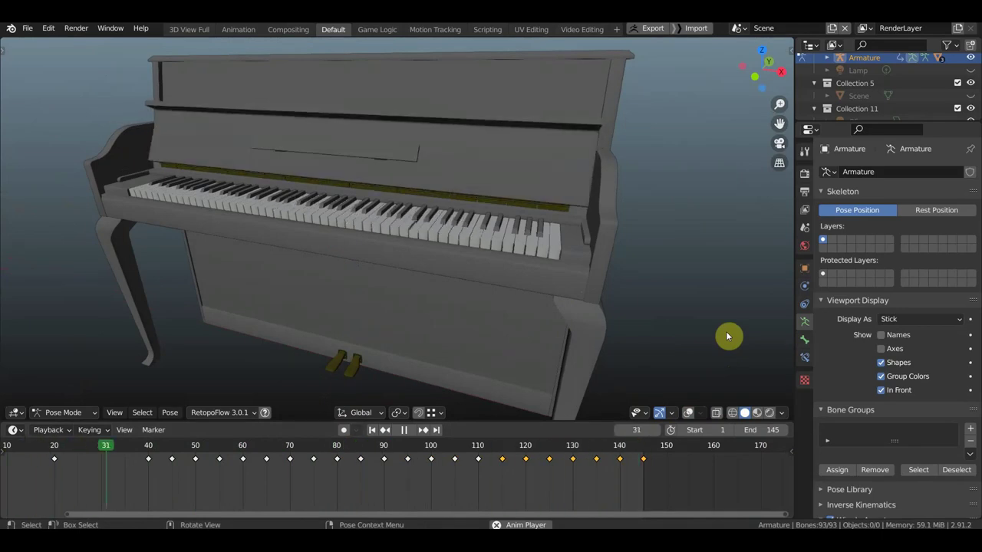
{"action": "key", "text": "space"}
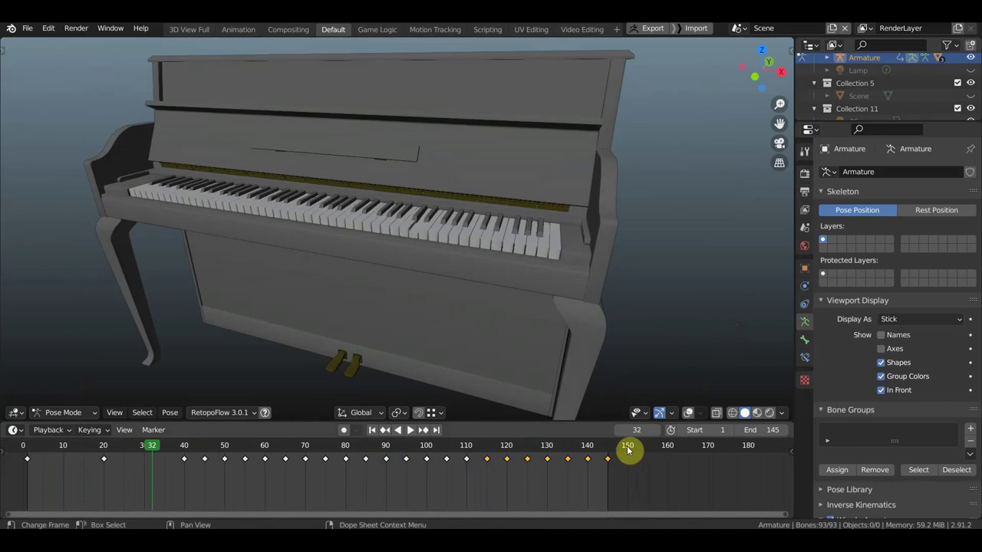
{"action": "left_click", "coordinate": [667, 447]}
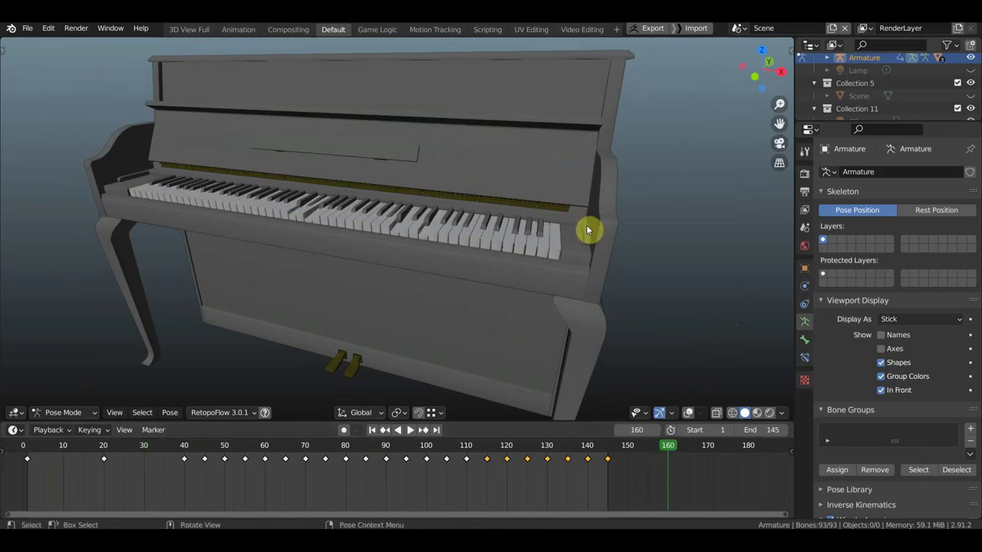
{"action": "middle_click_drag", "start_coordinate": [547, 189], "coordinate": [491, 210]}
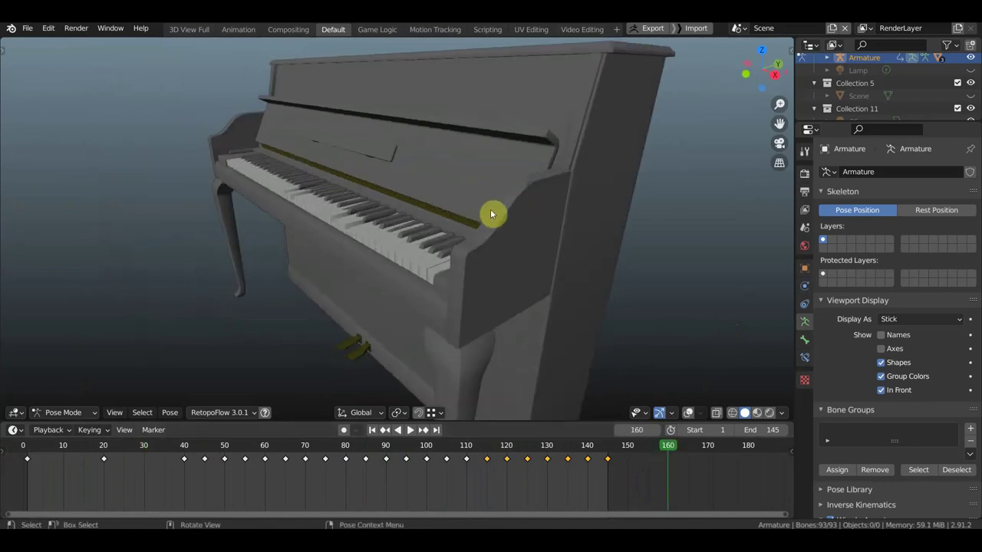
Step: Show the bones and rotate the bone.cover bone to a new angle
{"action": "left_click", "coordinate": [688, 413]}
{"action": "left_click", "coordinate": [344, 139]}
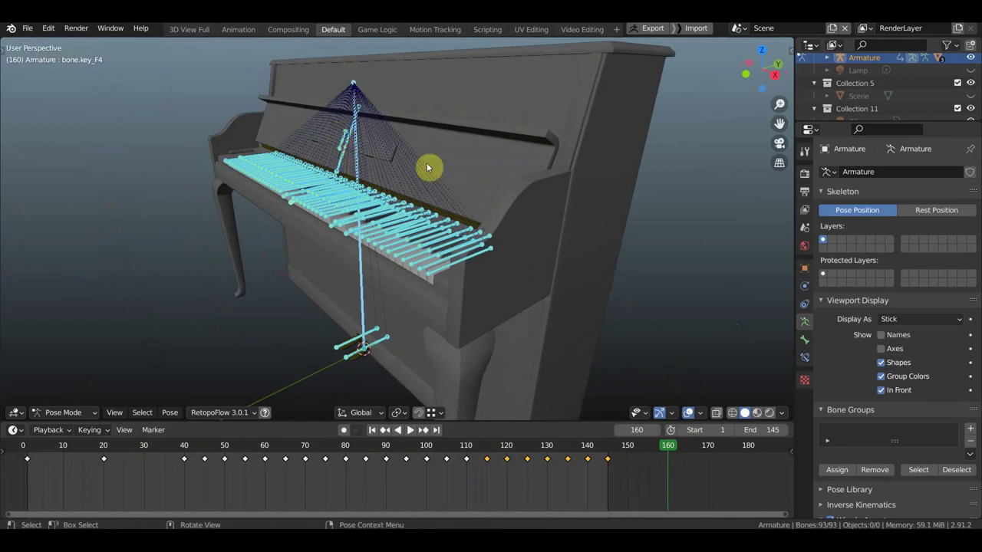
{"action": "middle_click_drag", "start_coordinate": [548, 212], "coordinate": [511, 204]}
{"action": "key", "text": "r"}
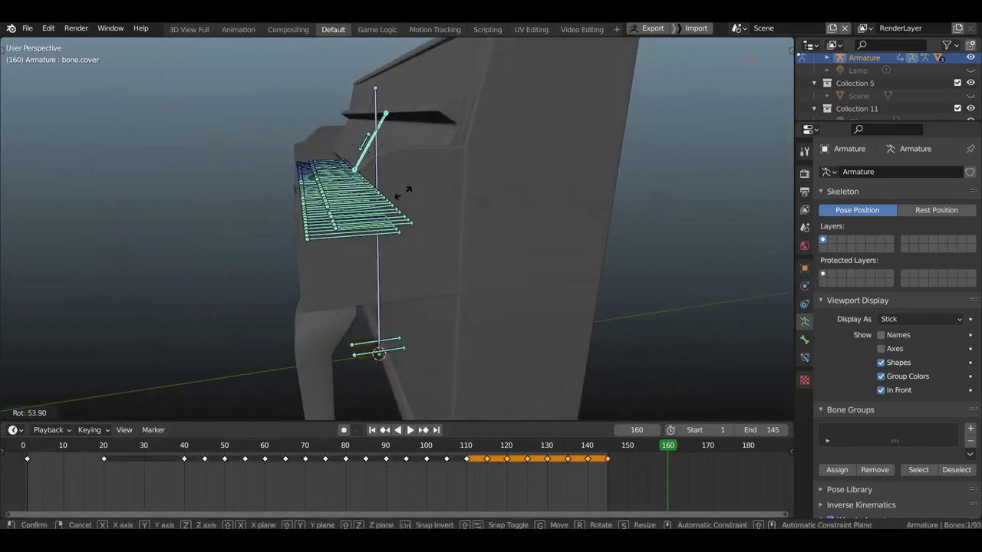
{"action": "left_click", "coordinate": [304, 123]}
{"action": "middle_click_drag", "start_coordinate": [501, 173], "coordinate": [603, 190]}
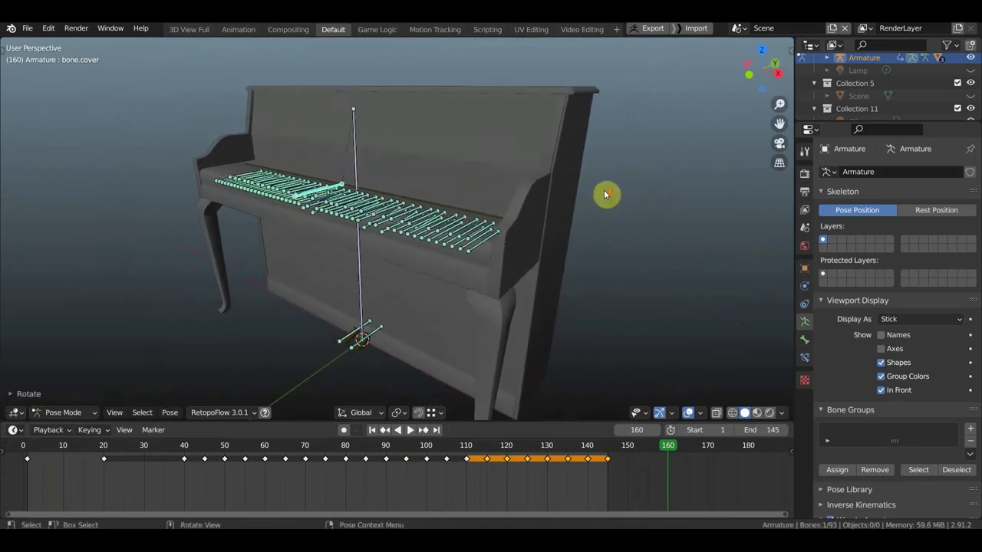
Step: Keyframe location and rotation of all bones at frame 160, set the end frame to 175, and play
{"action": "key", "text": "a"}
{"action": "key", "text": "i"}
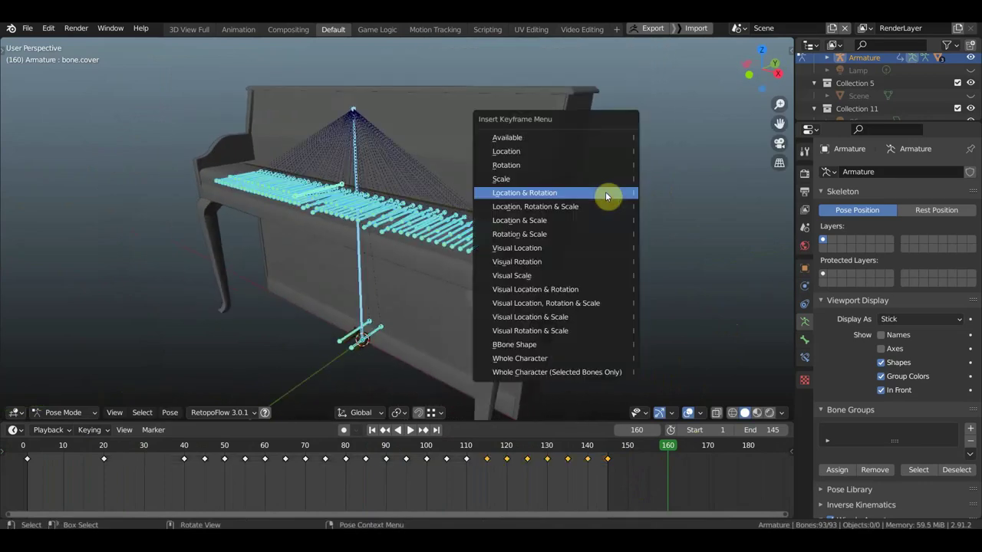
{"action": "left_click", "coordinate": [606, 197]}
{"action": "type", "text": "175"}
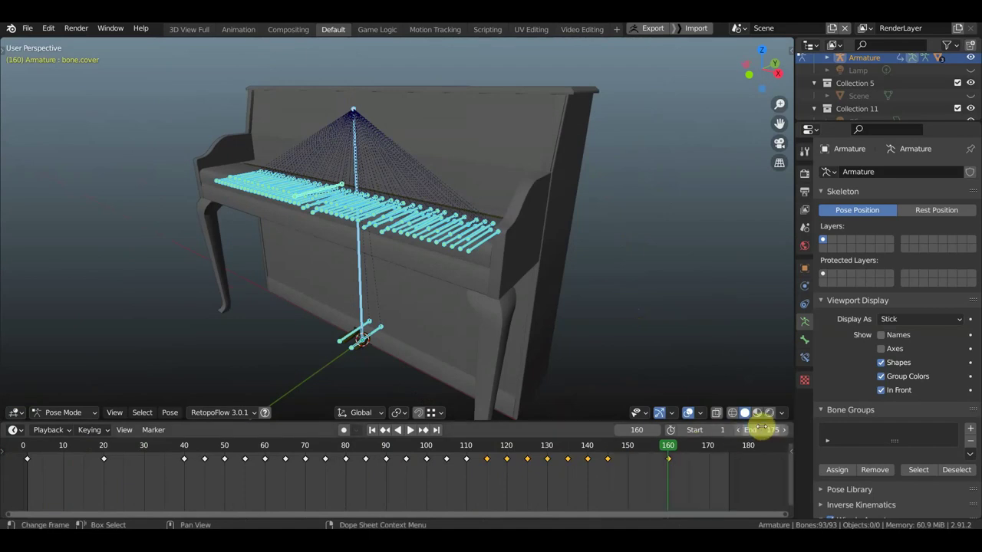
{"action": "key", "text": "Return"}
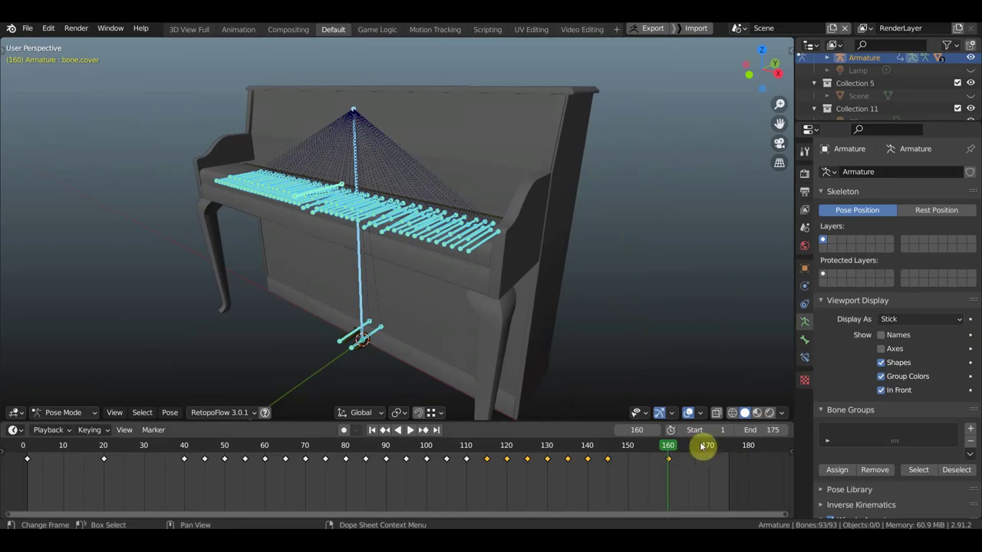
{"action": "key", "text": "space"}
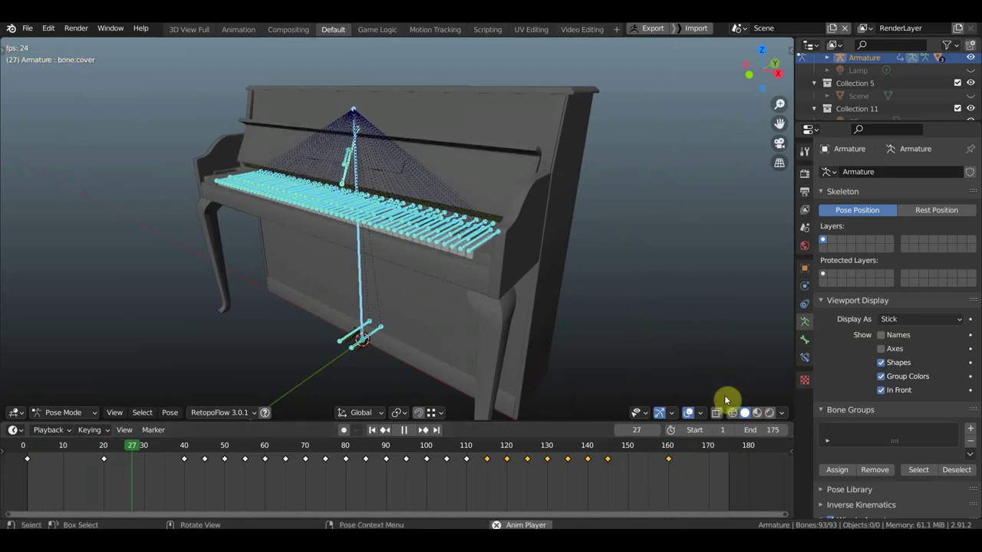
Step: Hide the bones, zoom in during playback, then stop at frame 70 facing the pedals
{"action": "left_click", "coordinate": [688, 412]}
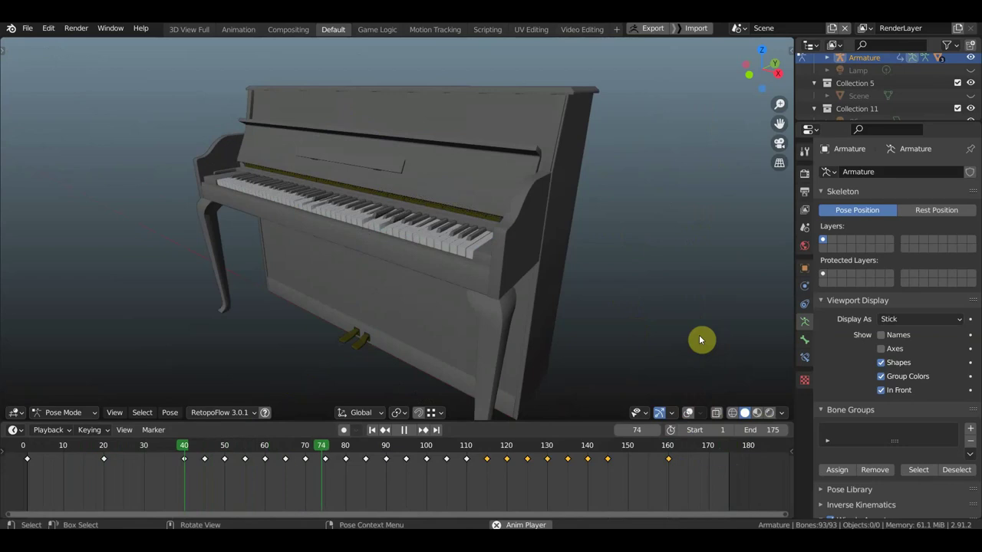
{"action": "scroll", "coordinate": [663, 331], "scroll_direction": "up", "scroll_amount": 2}
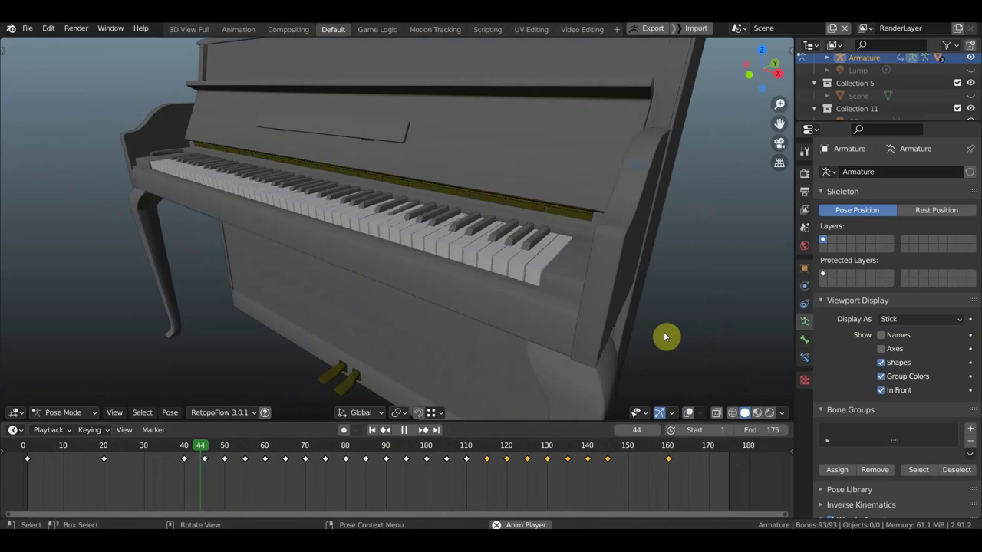
{"action": "left_click_drag", "start_coordinate": [345, 450], "coordinate": [305, 451]}
{"action": "mouse_move", "coordinate": [392, 346]}
{"action": "middle_mouse_down"}
{"action": "mouse_move", "coordinate": [381, 260]}
{"action": "mouse_move", "coordinate": [355, 235]}
{"action": "mouse_move", "coordinate": [377, 248]}
{"action": "mouse_move", "coordinate": [389, 214]}
{"action": "middle_mouse_up"}
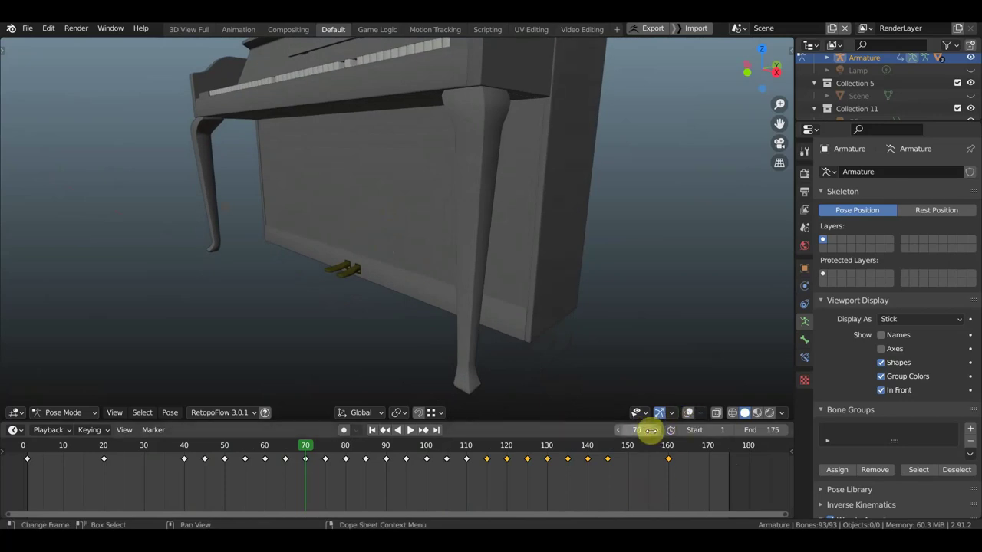
Step: Rotate the right pedal bone about -15 degrees and keyframe all bones at frame 70
{"action": "left_click", "coordinate": [689, 414]}
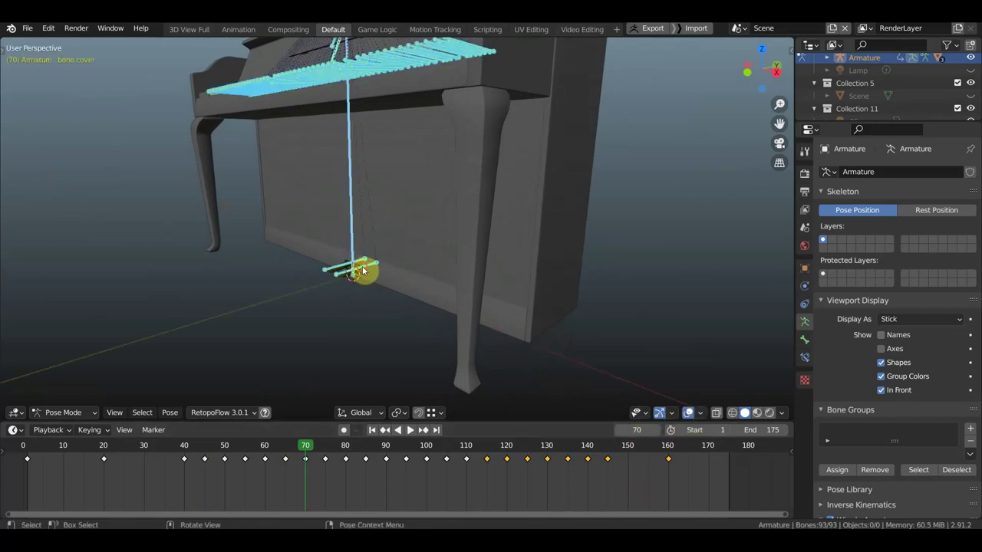
{"action": "left_click", "coordinate": [387, 270]}
{"action": "key", "text": "r"}
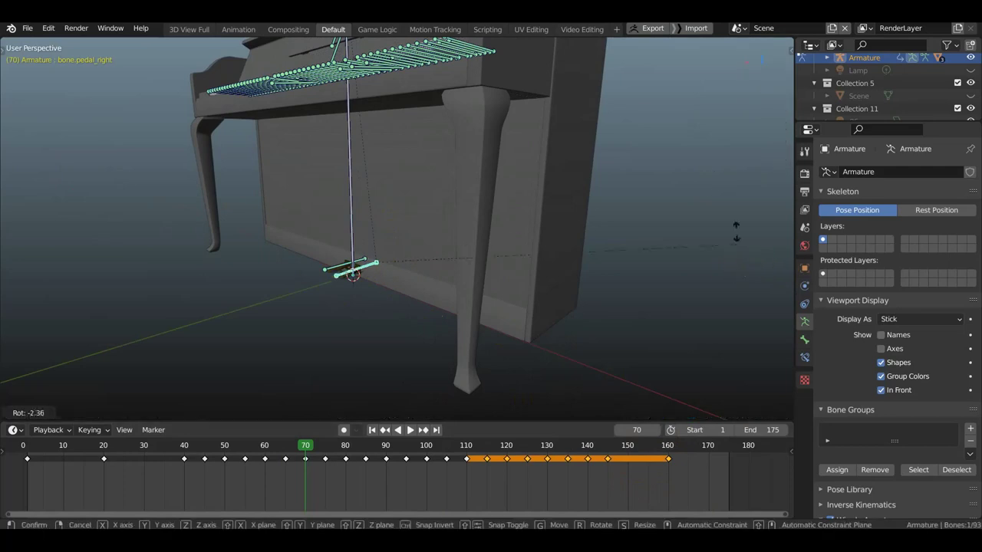
{"action": "left_click", "coordinate": [651, 136]}
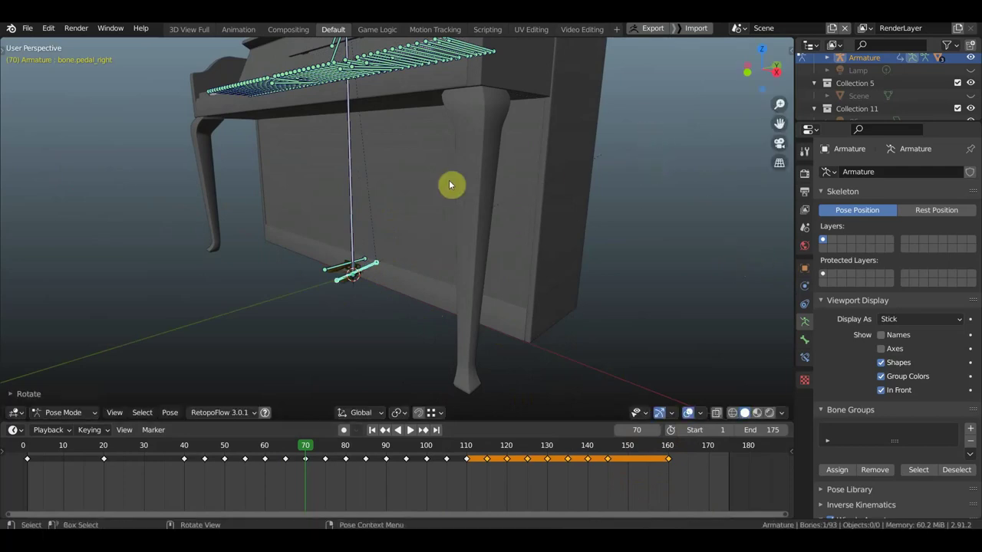
{"action": "key", "text": "a"}
{"action": "key", "text": "i"}
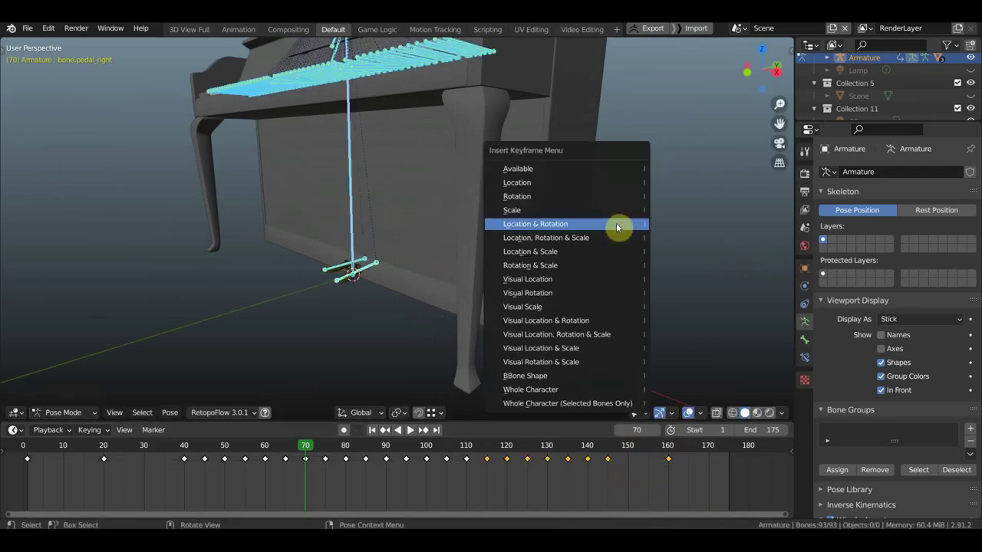
{"action": "left_click", "coordinate": [615, 223]}
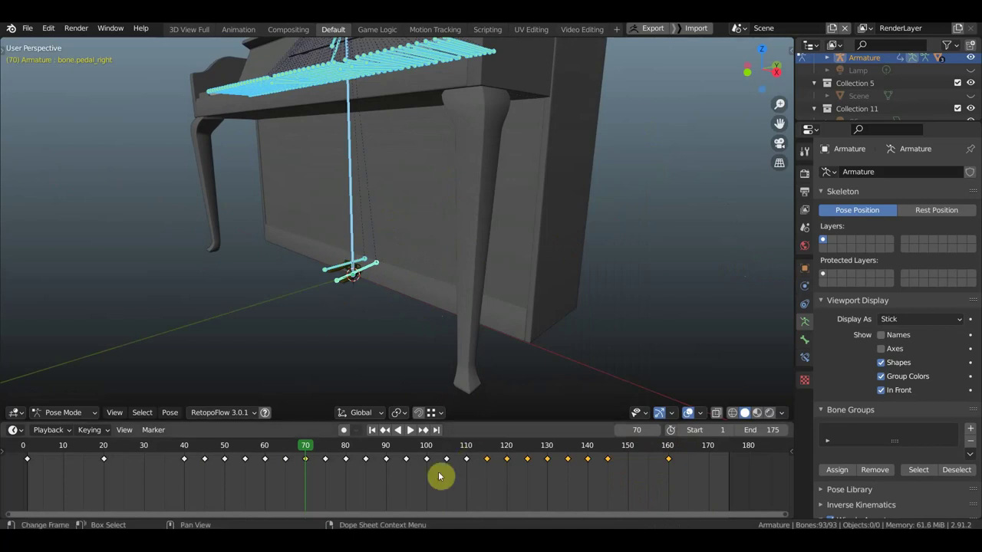
Step: At frame 80, rotate the left pedal bone and keyframe all bones' location and rotation
{"action": "left_click", "coordinate": [345, 450]}
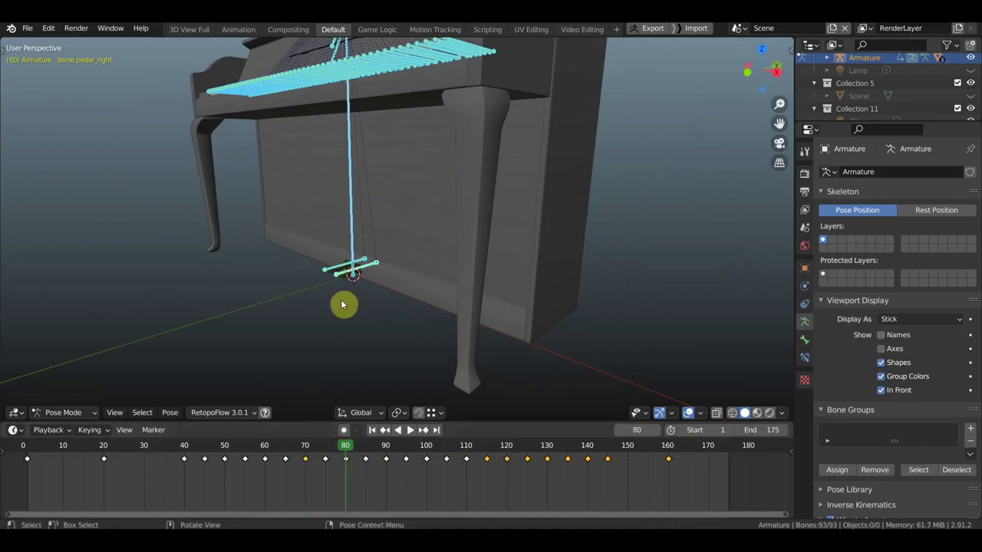
{"action": "left_click", "coordinate": [336, 268]}
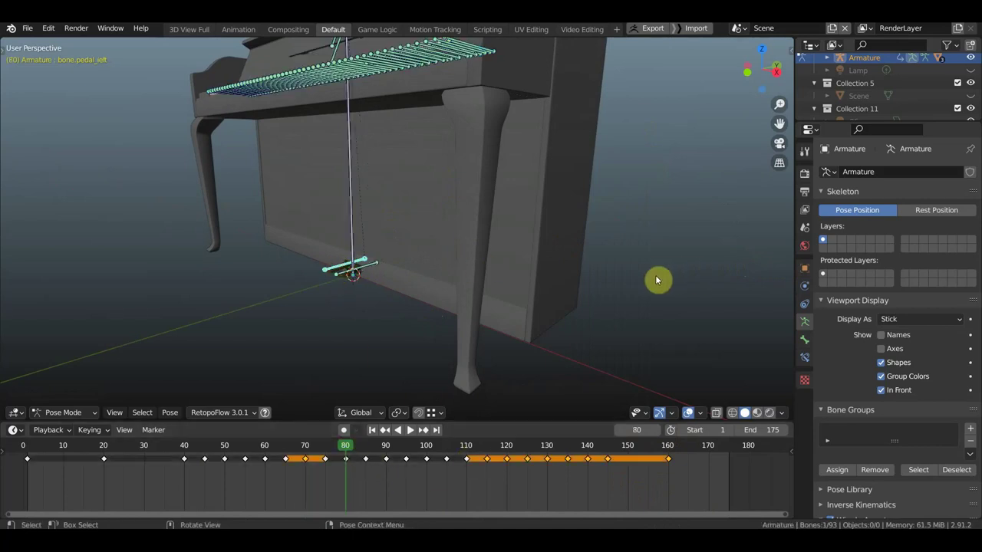
{"action": "key", "text": "r"}
{"action": "left_click", "coordinate": [591, 192]}
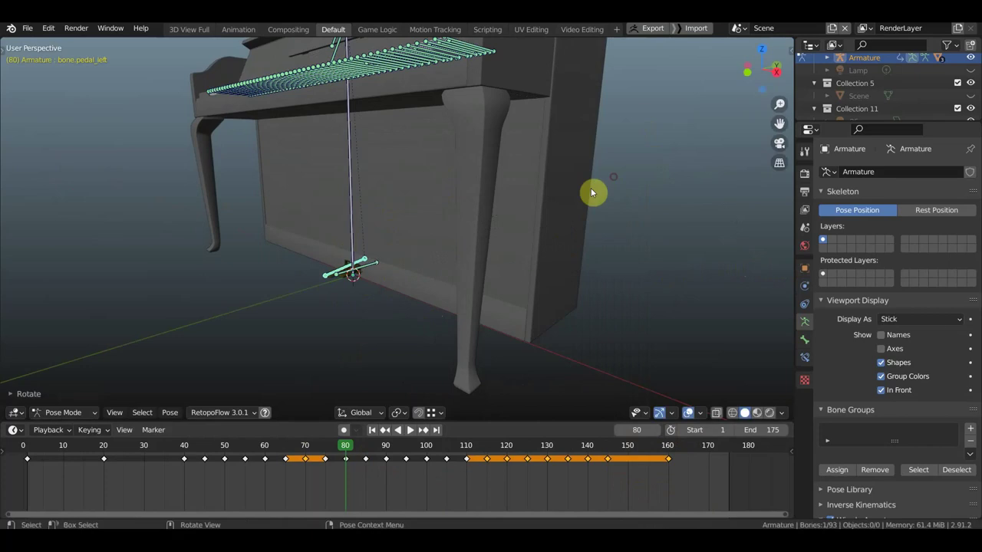
{"action": "key", "text": "a"}
{"action": "key", "text": "i"}
{"action": "left_click", "coordinate": [700, 272]}
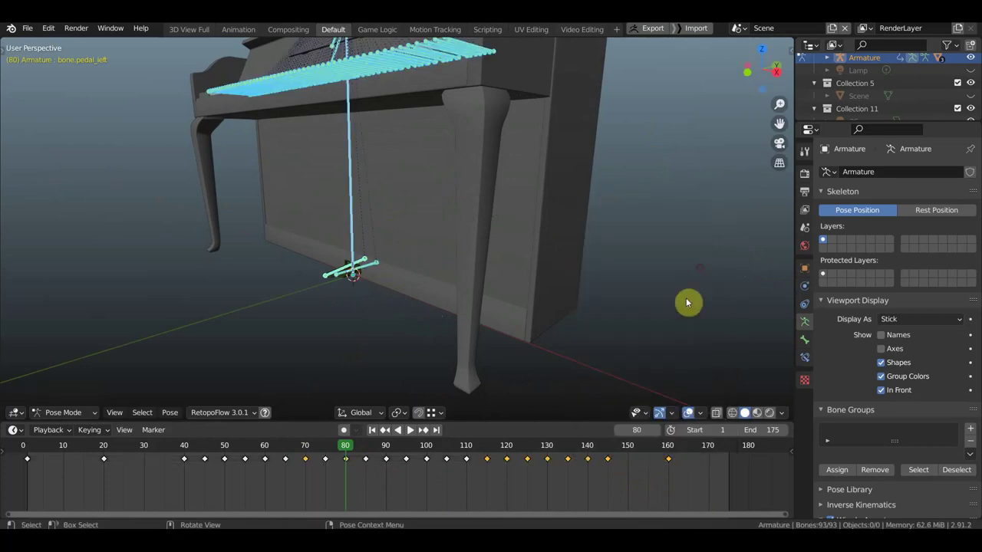
Step: Rotate the right pedal bone and keyframe all bones' location and rotation at frame 100
{"action": "mouse_move", "coordinate": [345, 445]}
{"action": "left_mouse_down"}
{"action": "mouse_move", "coordinate": [258, 445]}
{"action": "mouse_move", "coordinate": [426, 456]}
{"action": "left_mouse_up"}
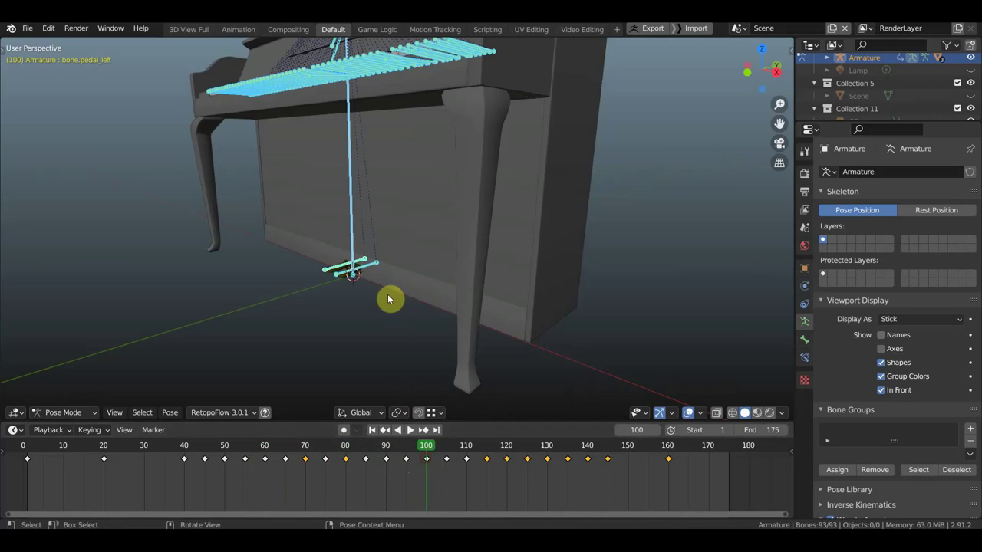
{"action": "left_click", "coordinate": [367, 268]}
{"action": "key", "text": "r"}
{"action": "left_click", "coordinate": [582, 199]}
{"action": "key", "text": "a"}
{"action": "key", "text": "i"}
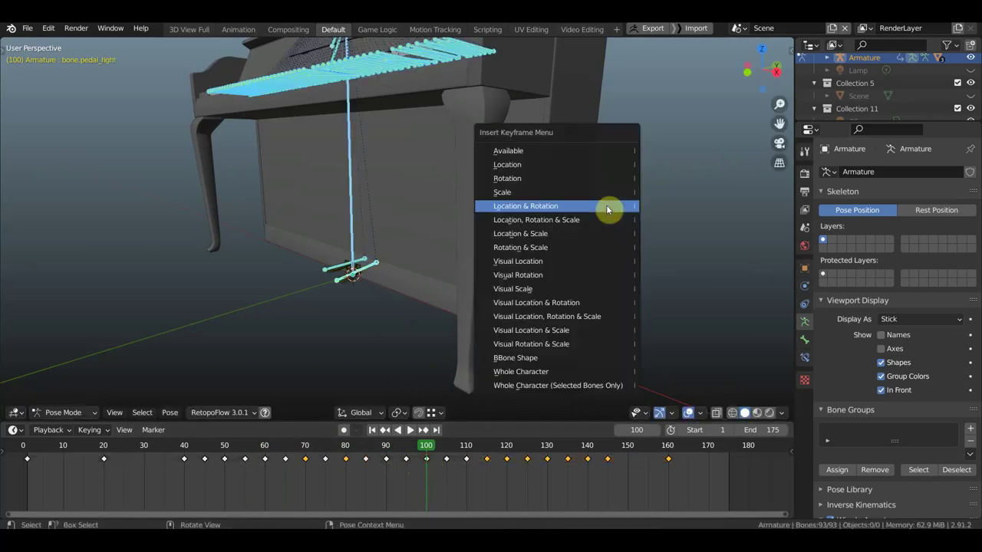
{"action": "left_click", "coordinate": [607, 207]}
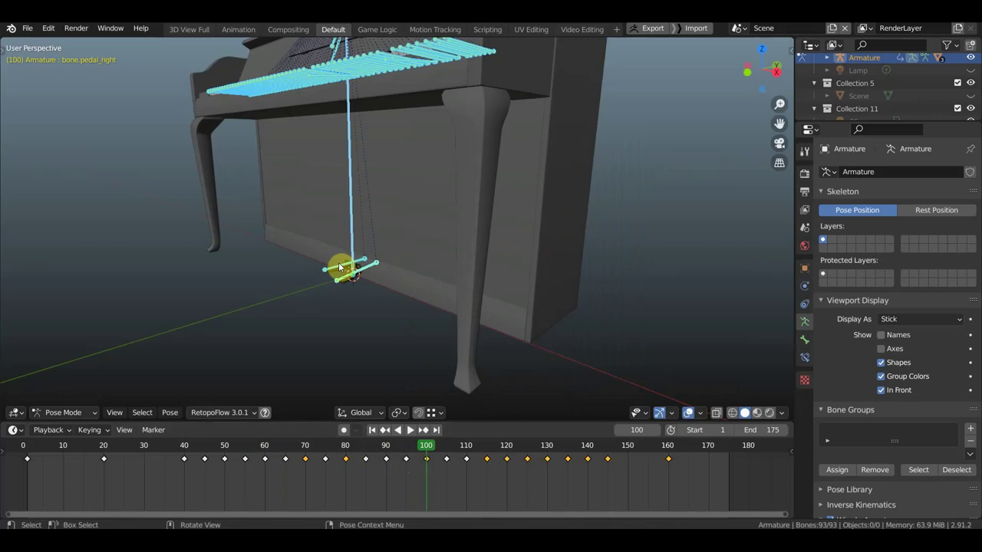
Step: At frame 120, rotate both left and right pedal bones and keyframe all bones
{"action": "left_click", "coordinate": [506, 454]}
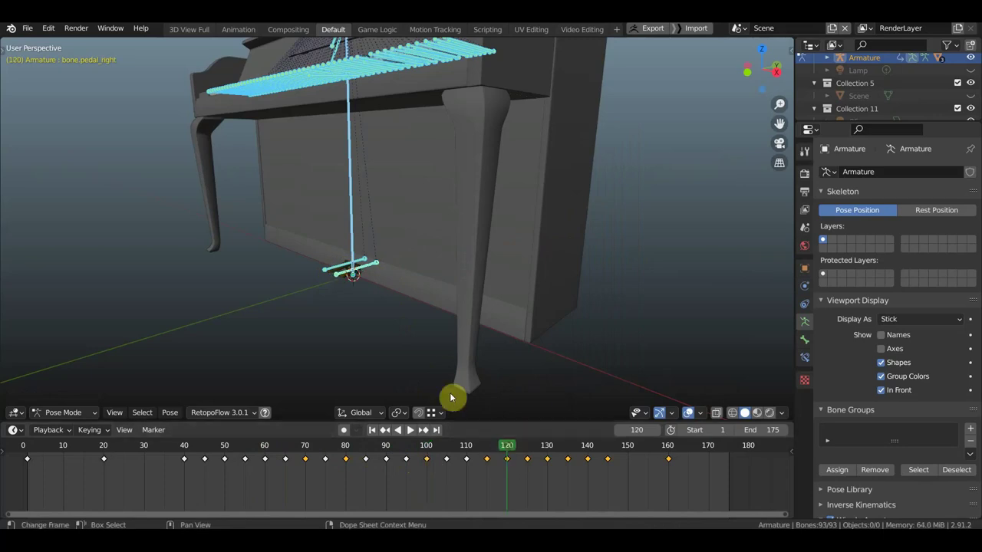
{"action": "left_click", "coordinate": [342, 270]}
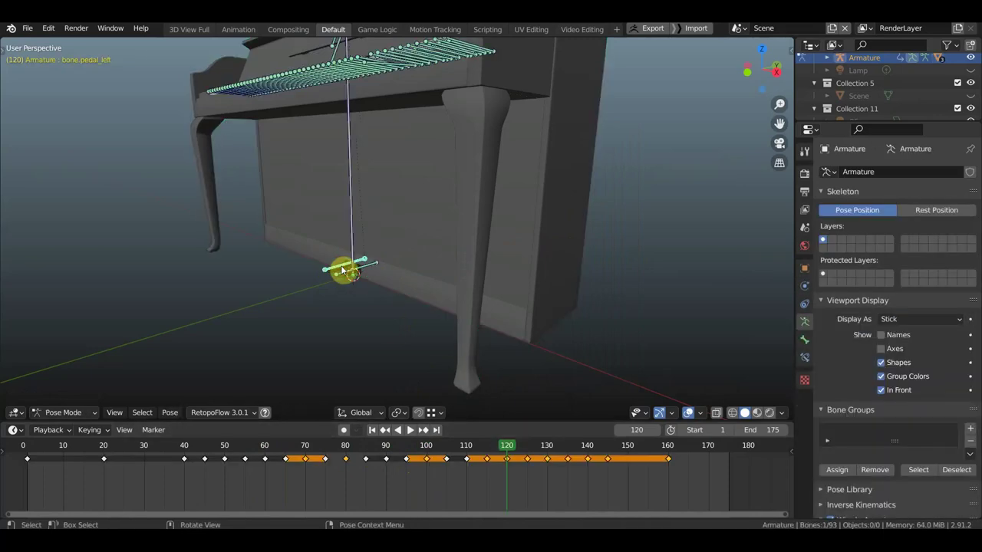
{"action": "key", "text": "r"}
{"action": "left_click", "coordinate": [471, 247]}
{"action": "key", "text": "ctrl+shift+m"}
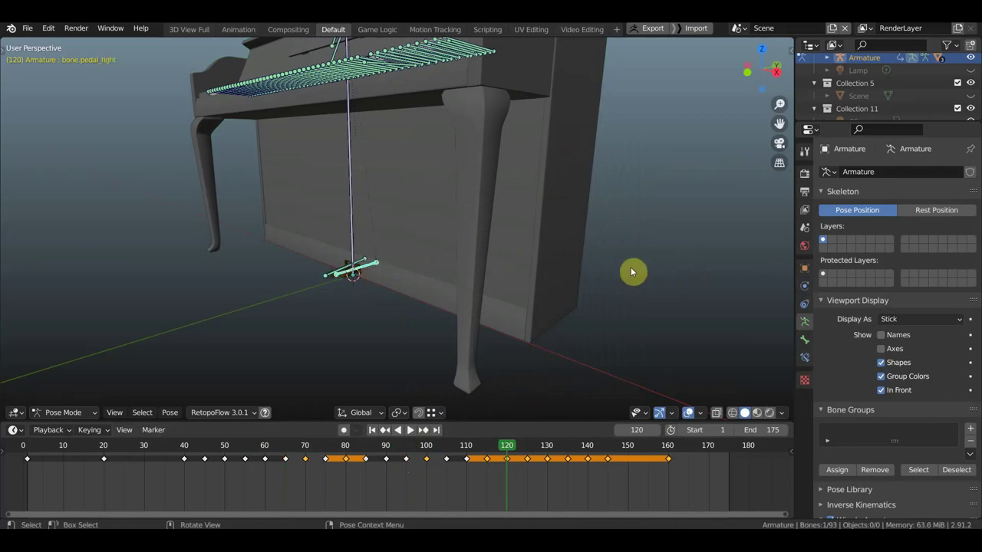
{"action": "key", "text": "r"}
{"action": "left_click", "coordinate": [480, 227]}
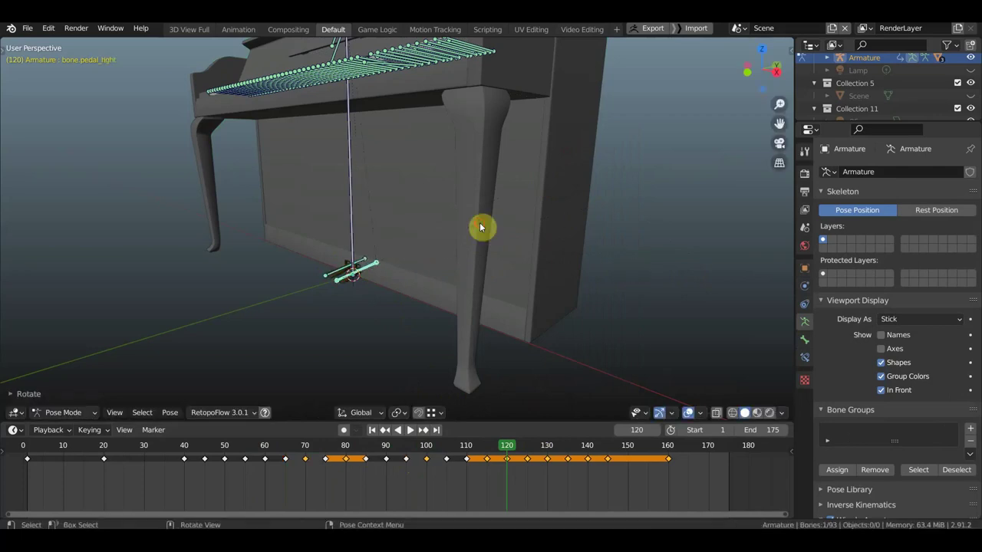
{"action": "key", "text": "a"}
{"action": "key", "text": "i"}
{"action": "left_click", "coordinate": [563, 274]}
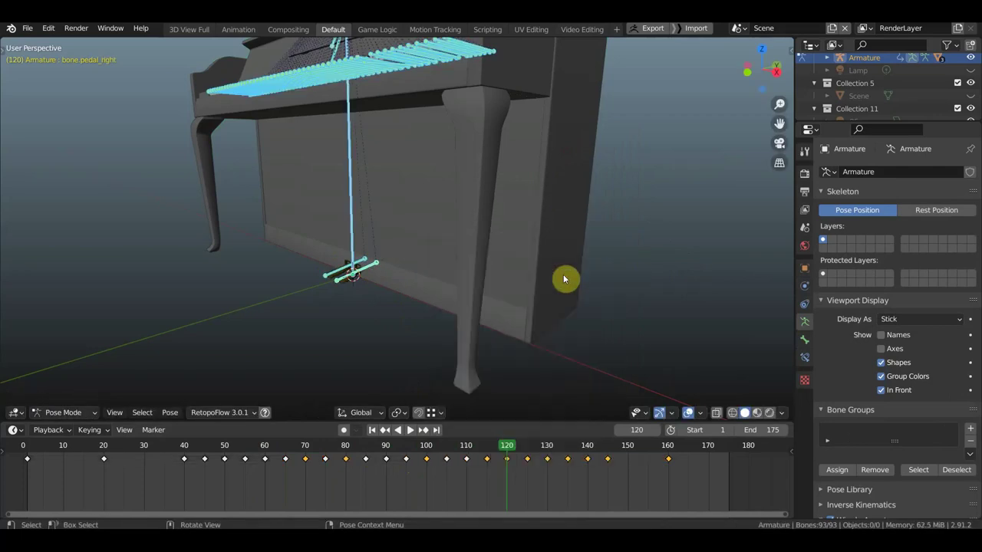
Step: Add location and rotation keys at frames 154 and 170
{"action": "left_click", "coordinate": [646, 456]}
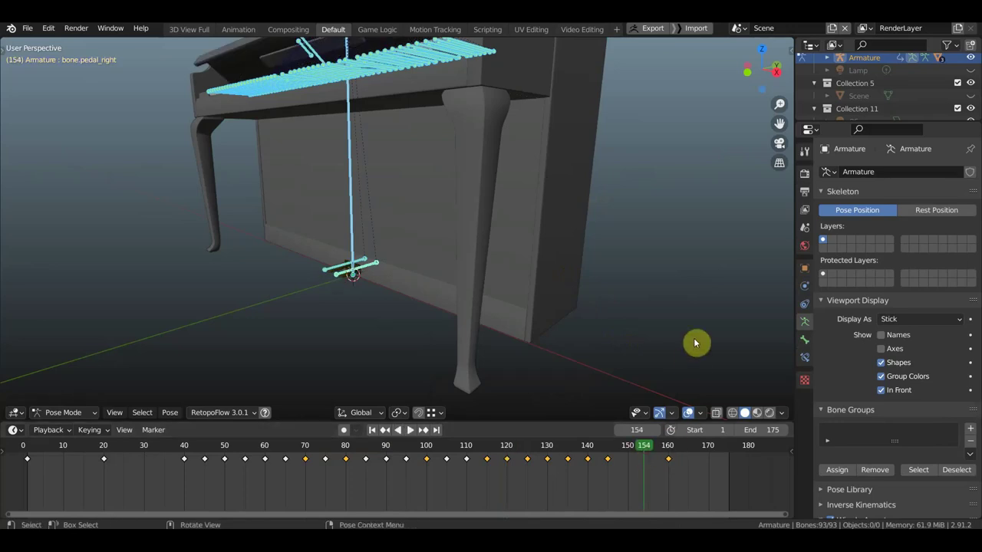
{"action": "key", "text": "i"}
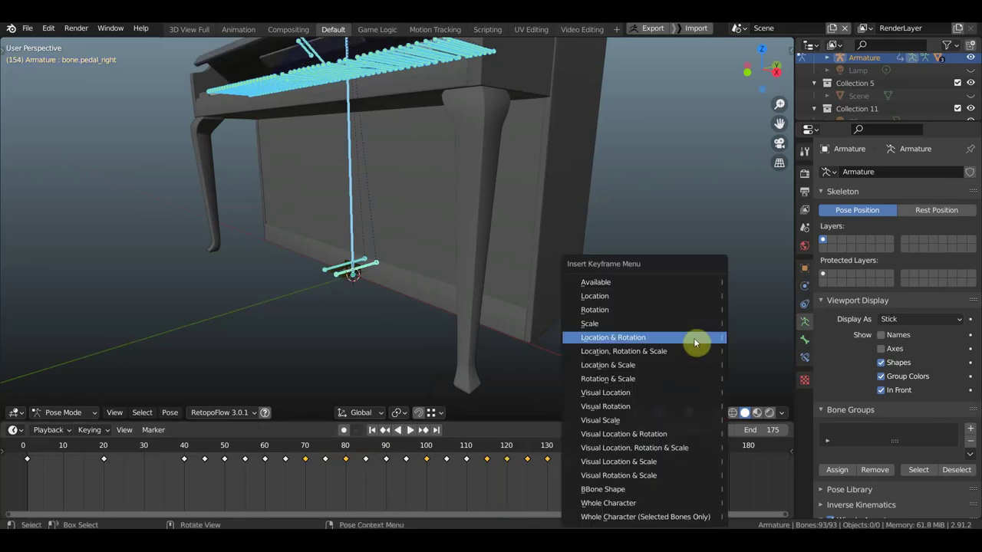
{"action": "left_click", "coordinate": [695, 342]}
{"action": "left_click", "coordinate": [706, 453]}
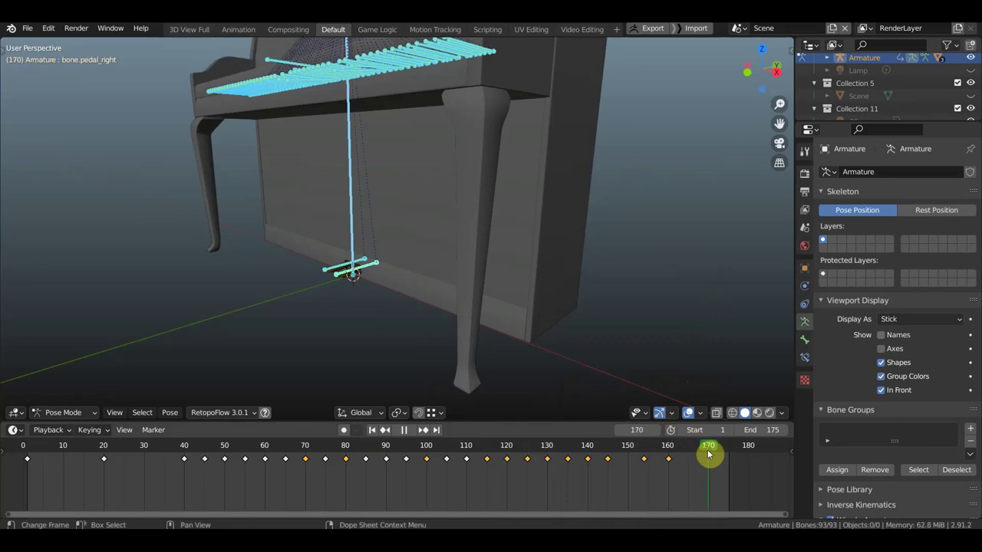
{"action": "key", "text": "i"}
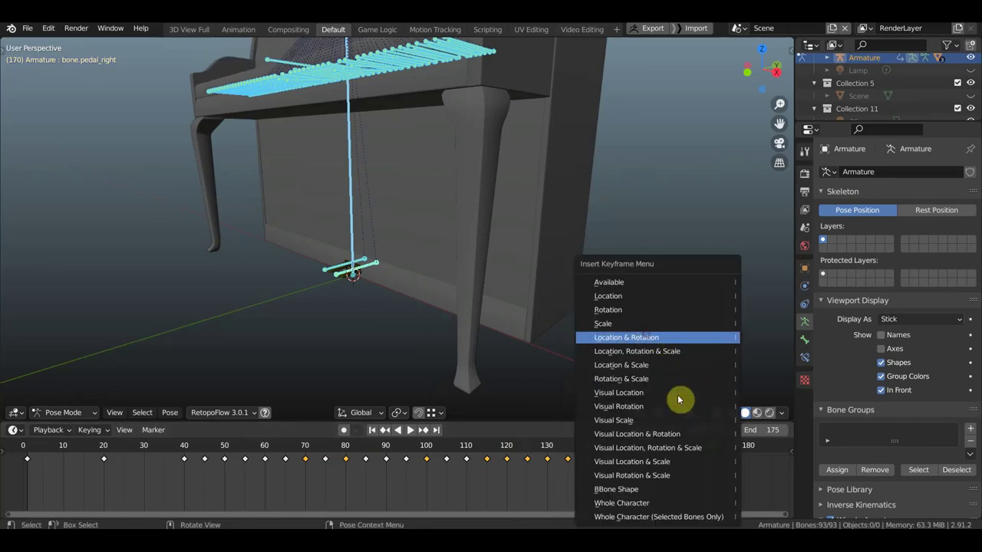
{"action": "key", "text": "Return"}
Step: Add location and rotation keys at frames 165 and 35, then go to frame 30
{"action": "left_click", "coordinate": [687, 454]}
{"action": "key", "text": "i"}
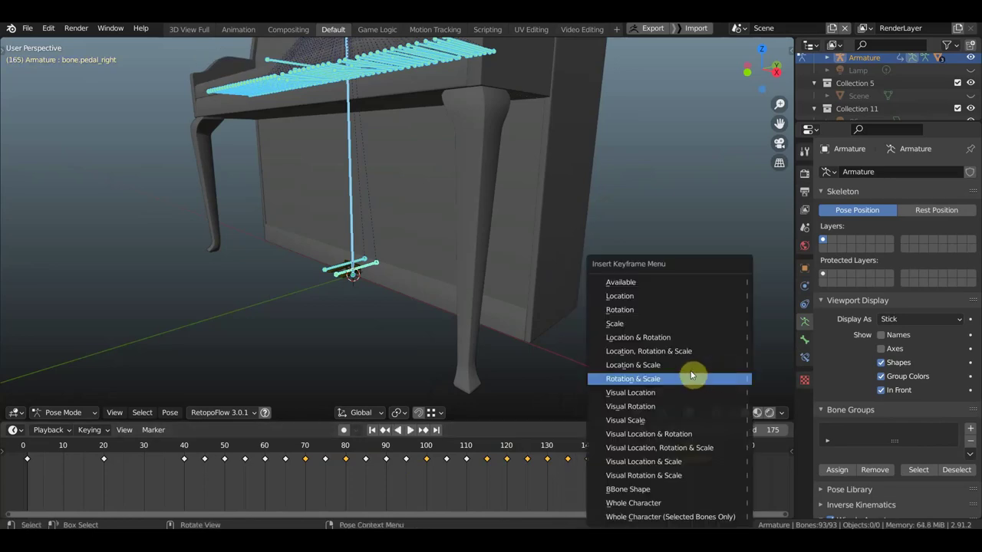
{"action": "left_click", "coordinate": [659, 338]}
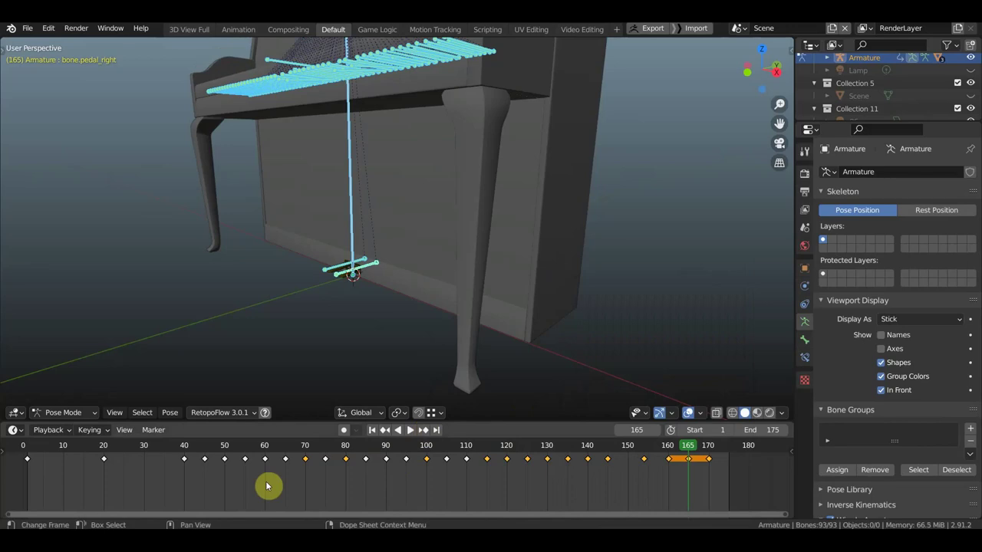
{"action": "left_click", "coordinate": [166, 456]}
{"action": "key", "text": "i"}
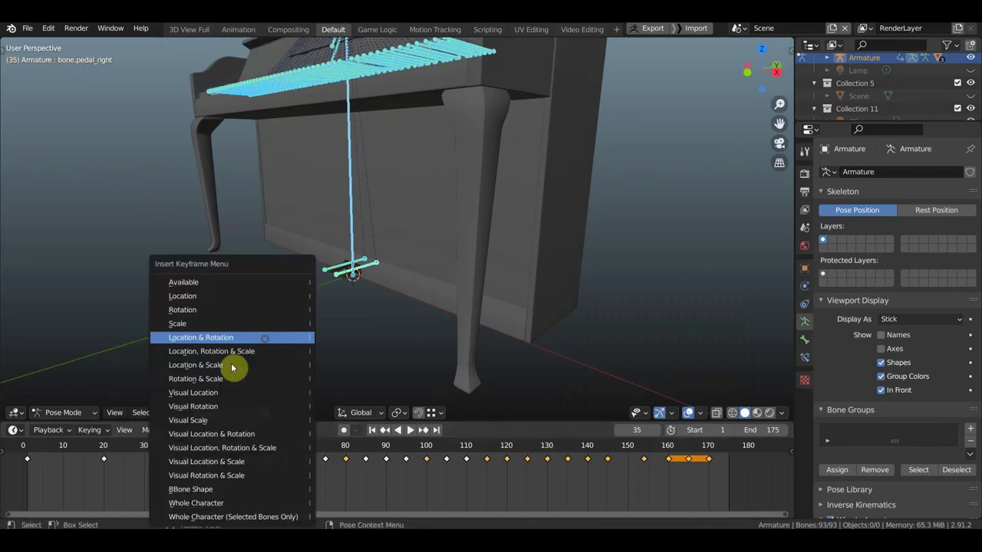
{"action": "left_click", "coordinate": [232, 367]}
{"action": "left_click", "coordinate": [142, 451]}
{"action": "key", "text": "i"}
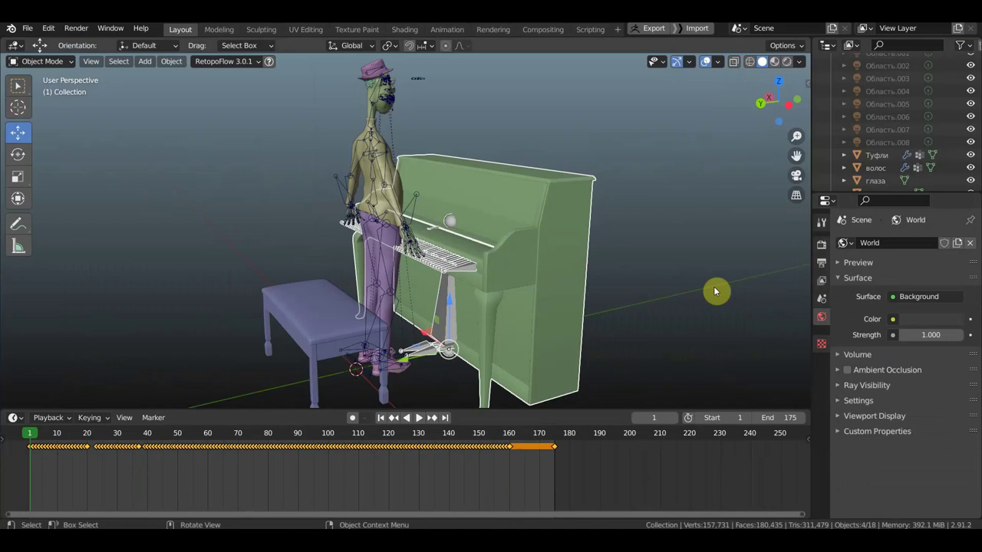
Step: Orbit to a wide view of the piano and select the f_ca01_skeleton armature for a mode change
{"action": "scroll", "coordinate": [609, 269], "scroll_direction": "up", "scroll_amount": 5}
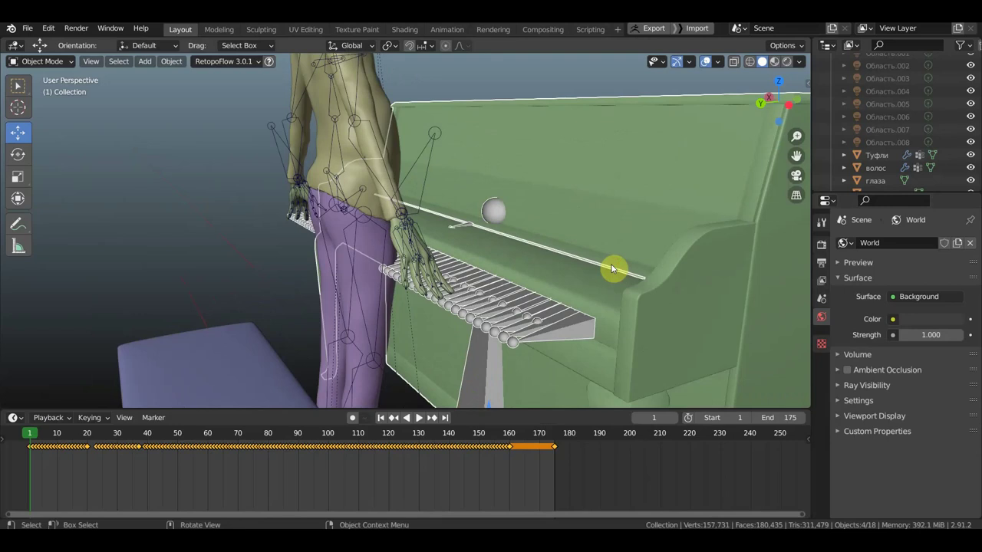
{"action": "middle_click_drag", "start_coordinate": [587, 270], "coordinate": [549, 277]}
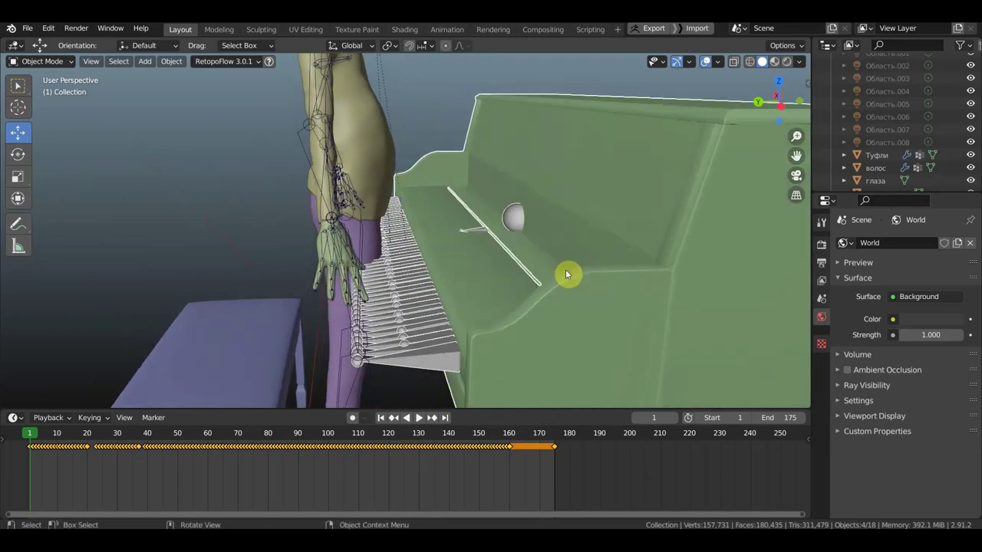
{"action": "middle_click_drag", "start_coordinate": [430, 237], "coordinate": [320, 373]}
{"action": "mouse_move", "coordinate": [372, 234]}
{"action": "middle_mouse_down"}
{"action": "mouse_move", "coordinate": [403, 228]}
{"action": "mouse_move", "coordinate": [397, 195]}
{"action": "middle_mouse_up"}
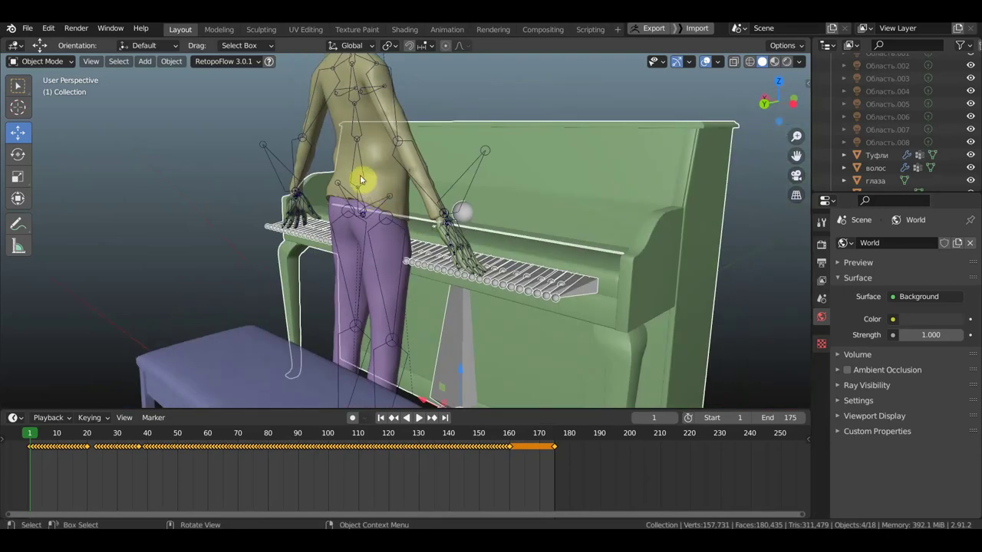
{"action": "left_click", "coordinate": [363, 177]}
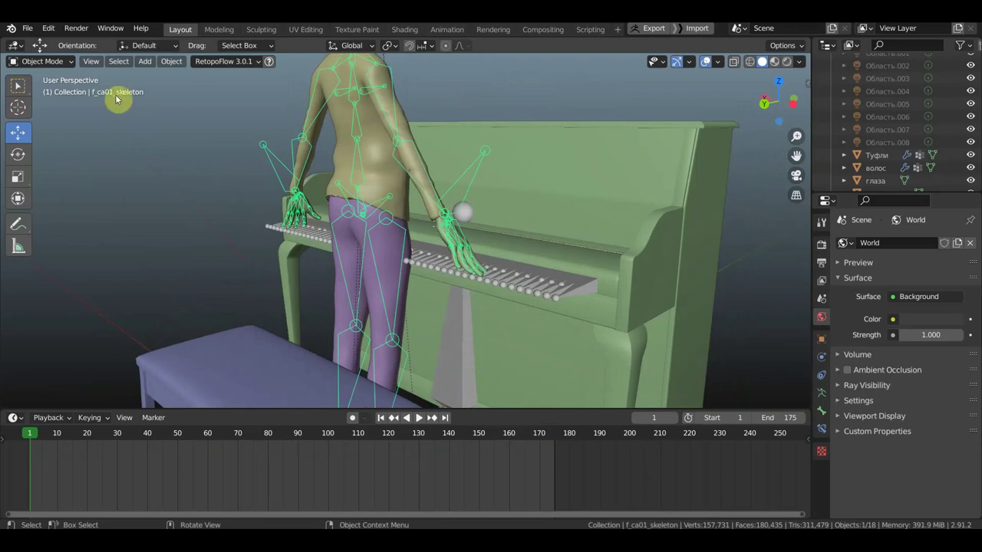
{"action": "left_click", "coordinate": [44, 60]}
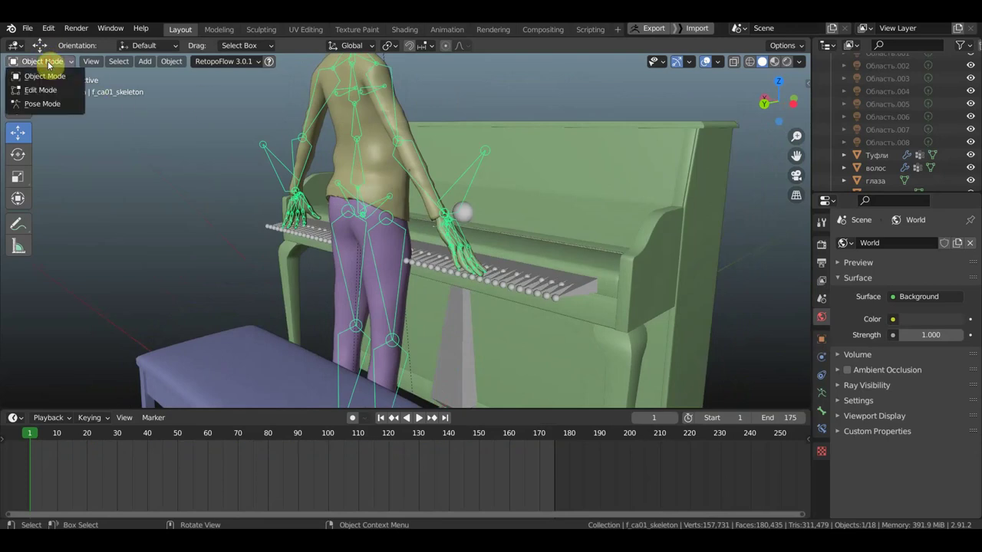
Step: Switch to Pose Mode and, from the right view, move the pelvis bone down onto the stool
{"action": "left_click", "coordinate": [47, 102]}
{"action": "middle_click_drag", "start_coordinate": [448, 294], "coordinate": [414, 243]}
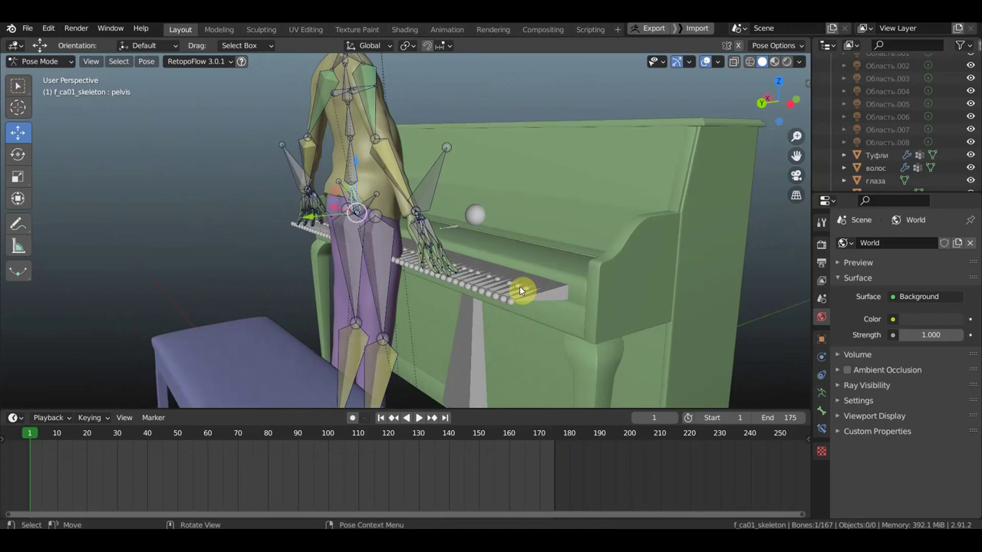
{"action": "key", "text": "KP_3"}
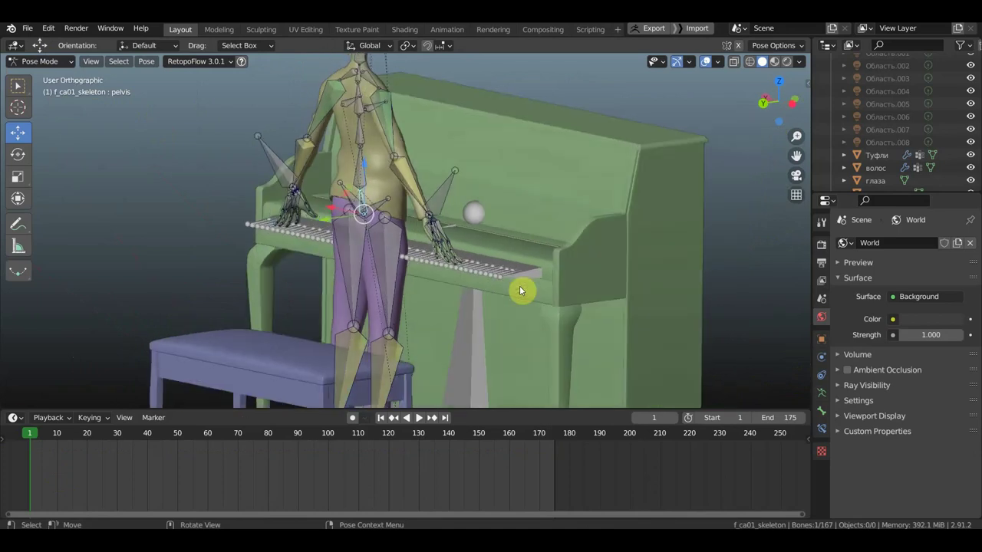
{"action": "key", "text": "g"}
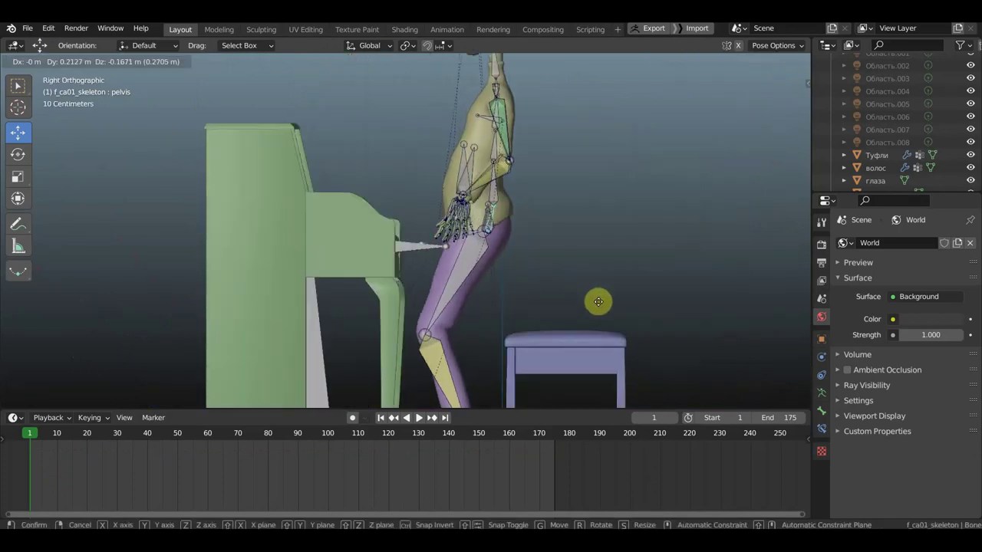
{"action": "left_click", "coordinate": [667, 378]}
{"action": "mouse_move", "coordinate": [572, 271]}
{"action": "middle_mouse_down"}
{"action": "mouse_move", "coordinate": [565, 281]}
{"action": "mouse_move", "coordinate": [554, 222]}
{"action": "mouse_move", "coordinate": [499, 322]}
{"action": "mouse_move", "coordinate": [504, 333]}
{"action": "mouse_move", "coordinate": [471, 355]}
{"action": "mouse_move", "coordinate": [479, 331]}
{"action": "middle_mouse_up"}
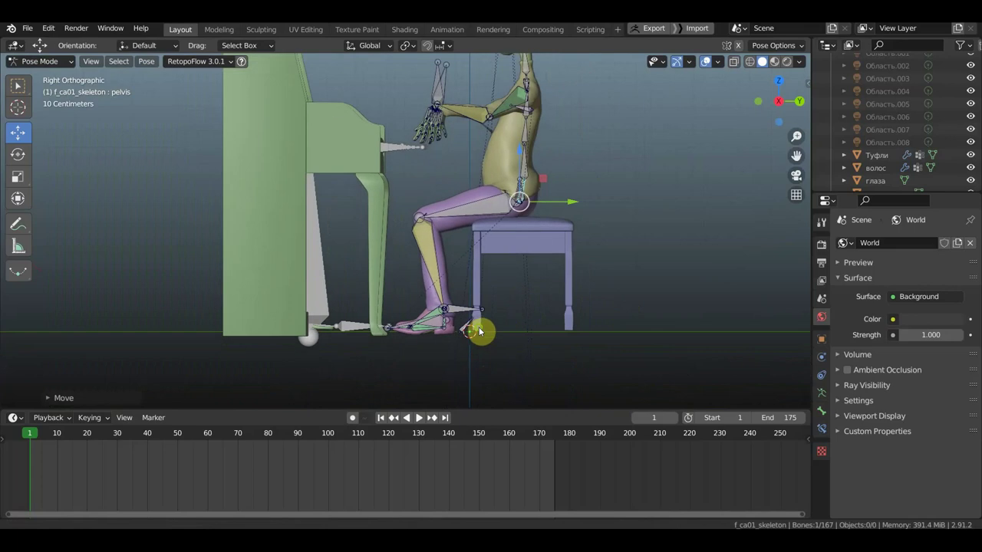
Step: Add the foot control bone to the selection and move the foot bones
{"action": "scroll", "coordinate": [479, 331], "scroll_direction": "up", "scroll_amount": 3}
{"action": "mouse_move", "coordinate": [534, 370]}
{"action": "middle_mouse_down", "text": "shift"}
{"action": "mouse_move", "coordinate": [537, 298]}
{"action": "mouse_move", "coordinate": [551, 296]}
{"action": "middle_mouse_up", "text": "shift"}
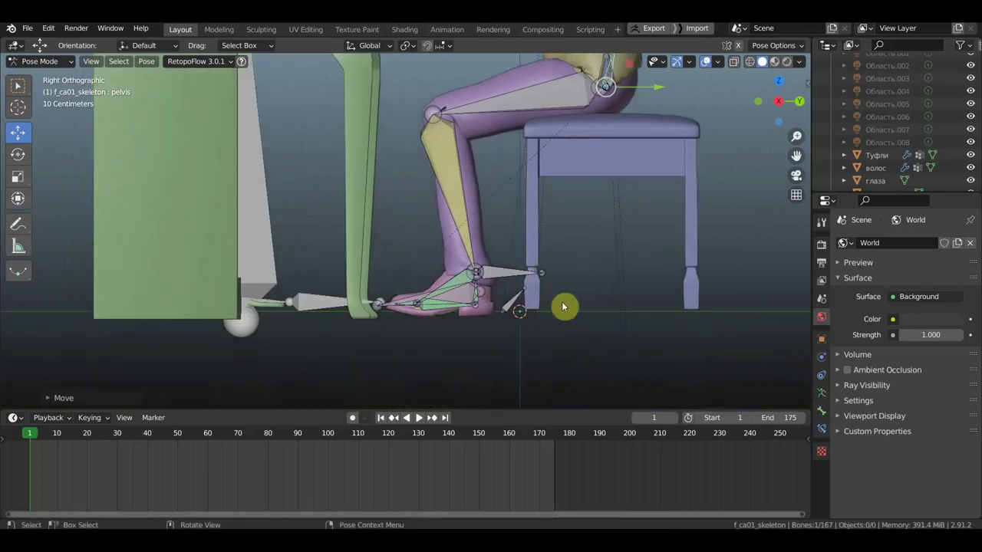
{"action": "left_click", "coordinate": [544, 281], "text": "shift"}
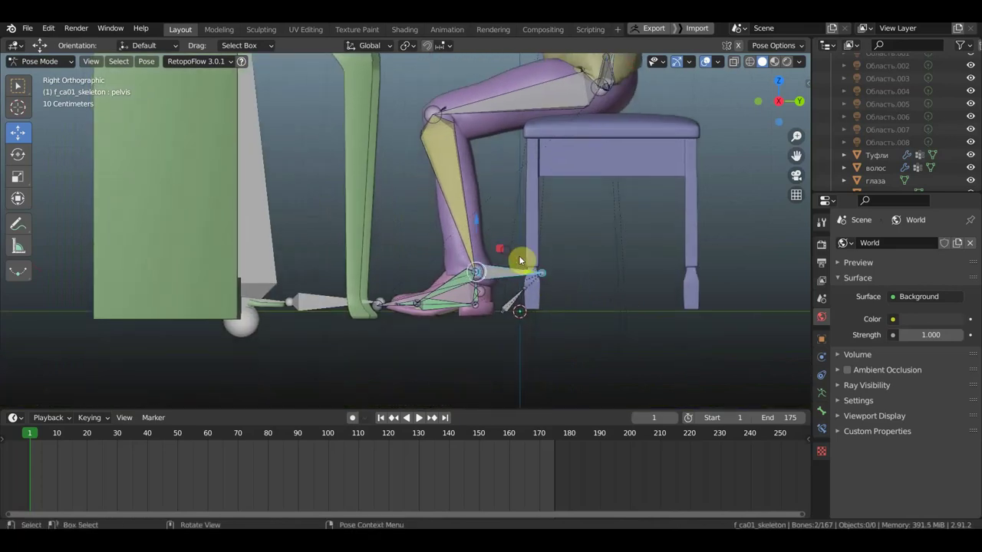
{"action": "key", "text": "g"}
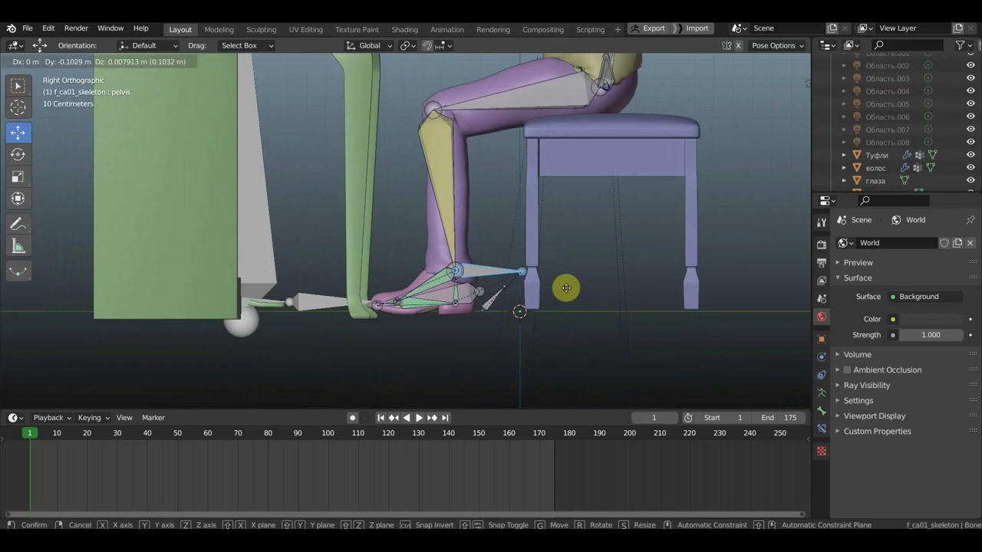
{"action": "left_click", "coordinate": [511, 278]}
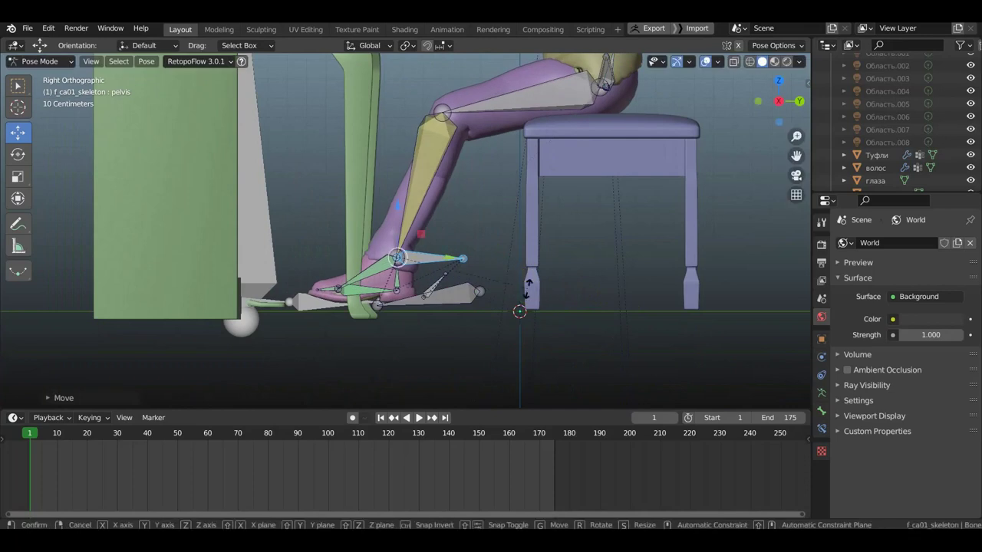
Step: Tilt the foot bones to a new angle and shift them forward toward the pedals
{"action": "key", "text": "r"}
{"action": "left_click", "coordinate": [504, 319]}
{"action": "key", "text": "g"}
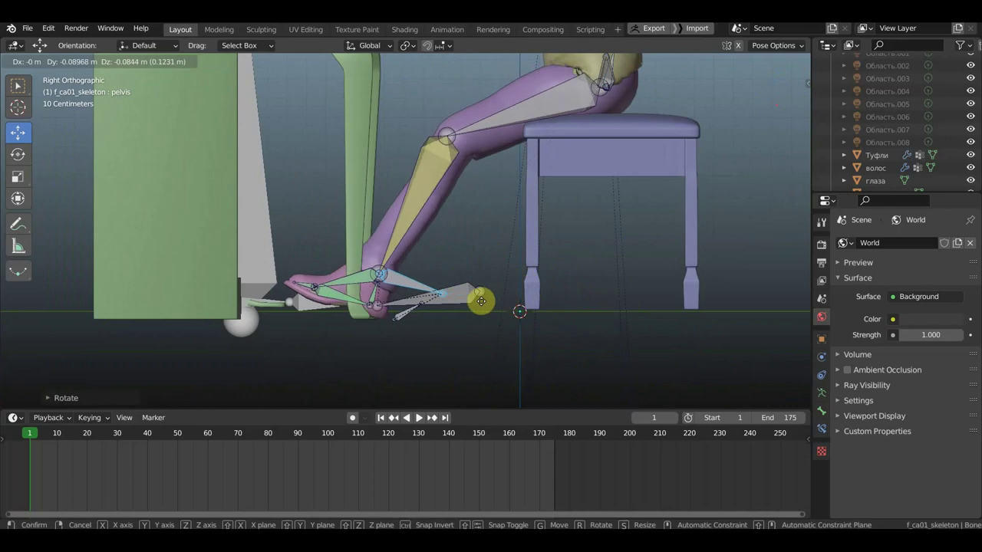
{"action": "left_click", "coordinate": [482, 298]}
{"action": "mouse_move", "coordinate": [481, 298]}
{"action": "middle_mouse_down"}
{"action": "mouse_move", "coordinate": [556, 284]}
{"action": "mouse_move", "coordinate": [533, 317]}
{"action": "mouse_move", "coordinate": [488, 344]}
{"action": "middle_mouse_up"}
{"action": "scroll", "coordinate": [491, 307], "scroll_direction": "up", "scroll_amount": 3}
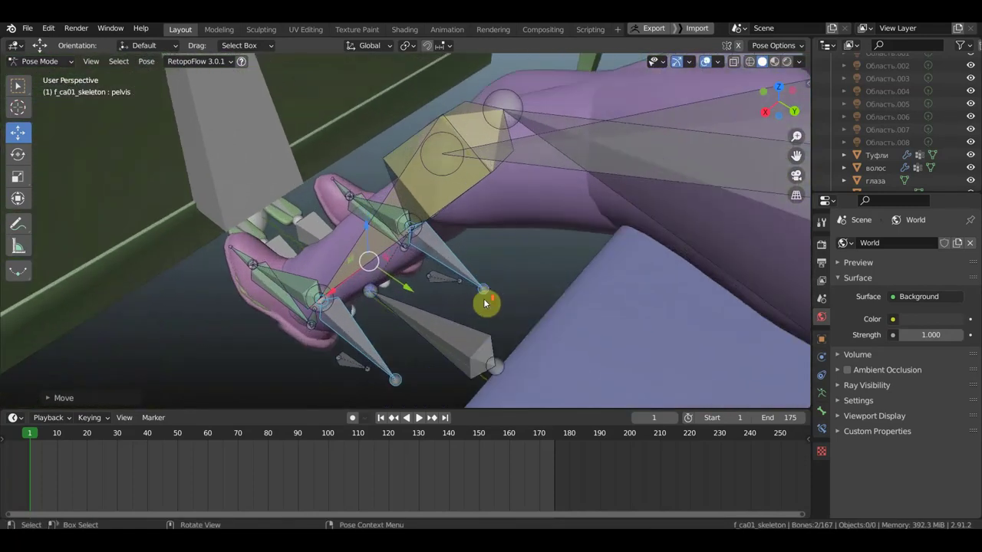
{"action": "mouse_move", "coordinate": [491, 294]}
{"action": "middle_mouse_down"}
{"action": "mouse_move", "coordinate": [513, 298]}
{"action": "mouse_move", "coordinate": [570, 268]}
{"action": "middle_mouse_up"}
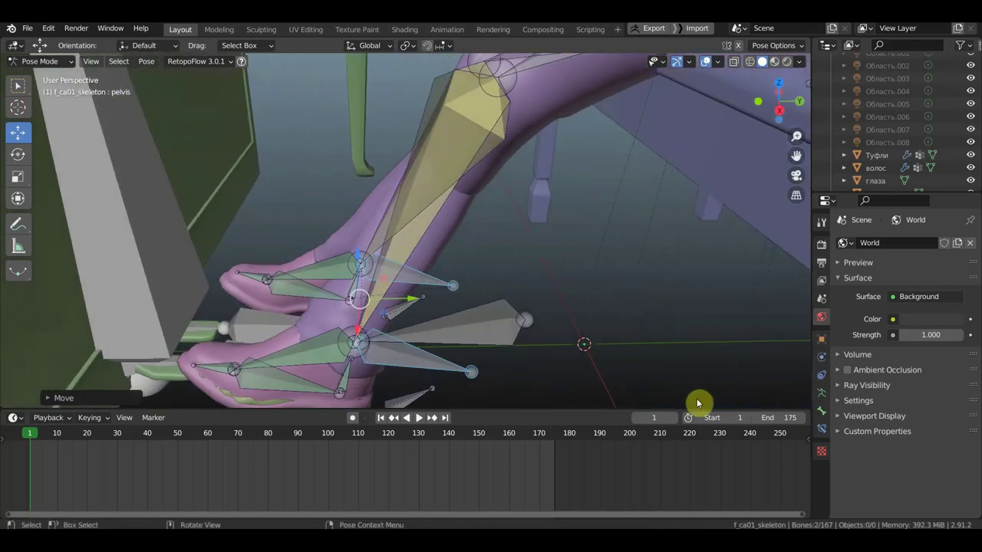
Step: Check the foot mesh, then move IK_control_ft_L up to bend the leg
{"action": "left_click", "coordinate": [705, 61]}
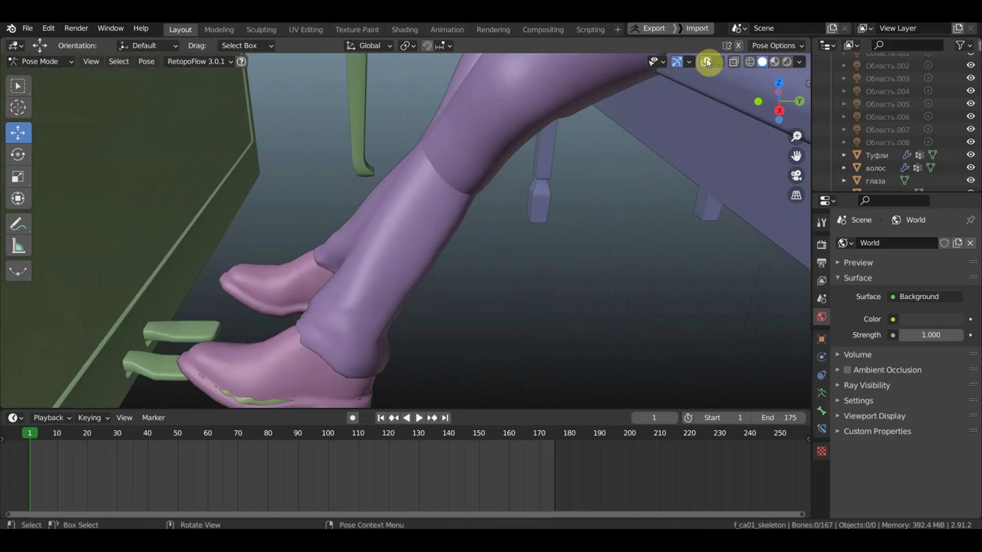
{"action": "left_click", "coordinate": [707, 61]}
{"action": "middle_click_drag", "start_coordinate": [530, 219], "coordinate": [454, 265]}
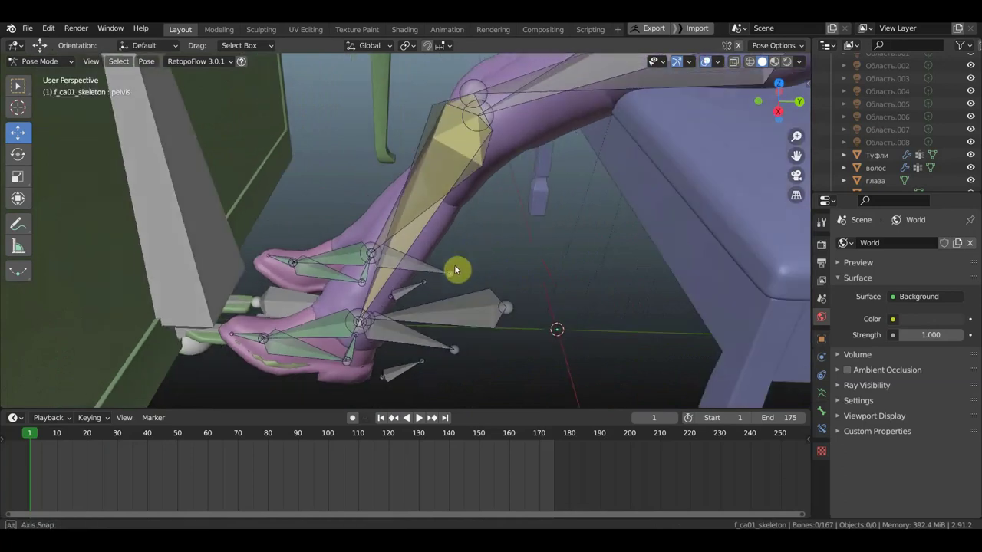
{"action": "left_click", "coordinate": [418, 338]}
{"action": "left_click_drag", "start_coordinate": [417, 336], "coordinate": [393, 319]}
Step: Select the IK_control_ft_L.001 foot control and orbit to a front view of the legs
{"action": "mouse_move", "coordinate": [441, 316]}
{"action": "middle_mouse_down"}
{"action": "mouse_move", "coordinate": [302, 299]}
{"action": "mouse_move", "coordinate": [547, 289]}
{"action": "mouse_move", "coordinate": [393, 284]}
{"action": "middle_mouse_up"}
{"action": "left_click", "coordinate": [403, 327]}
{"action": "mouse_move", "coordinate": [559, 355]}
{"action": "middle_mouse_down"}
{"action": "mouse_move", "coordinate": [642, 355]}
{"action": "mouse_move", "coordinate": [667, 329]}
{"action": "mouse_move", "coordinate": [678, 335]}
{"action": "mouse_move", "coordinate": [670, 399]}
{"action": "mouse_move", "coordinate": [675, 79]}
{"action": "mouse_move", "coordinate": [691, 94]}
{"action": "mouse_move", "coordinate": [684, 89]}
{"action": "middle_mouse_up"}
Step: Move both foot IK controls, including IK_control_ft_L, to new positions beside the bench
{"action": "key", "text": "g"}
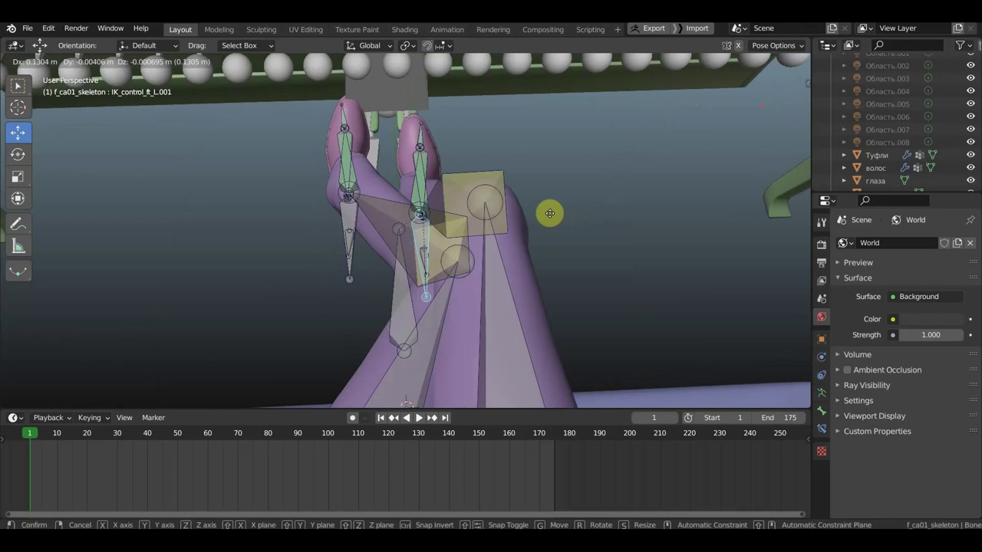
{"action": "left_click", "coordinate": [569, 210]}
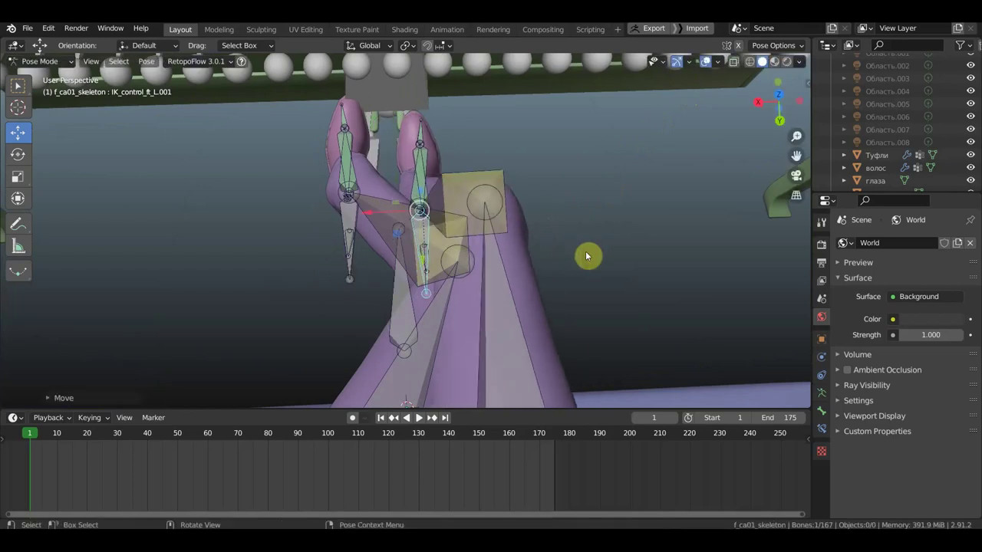
{"action": "key", "text": "ctrl+z"}
{"action": "key", "text": "g"}
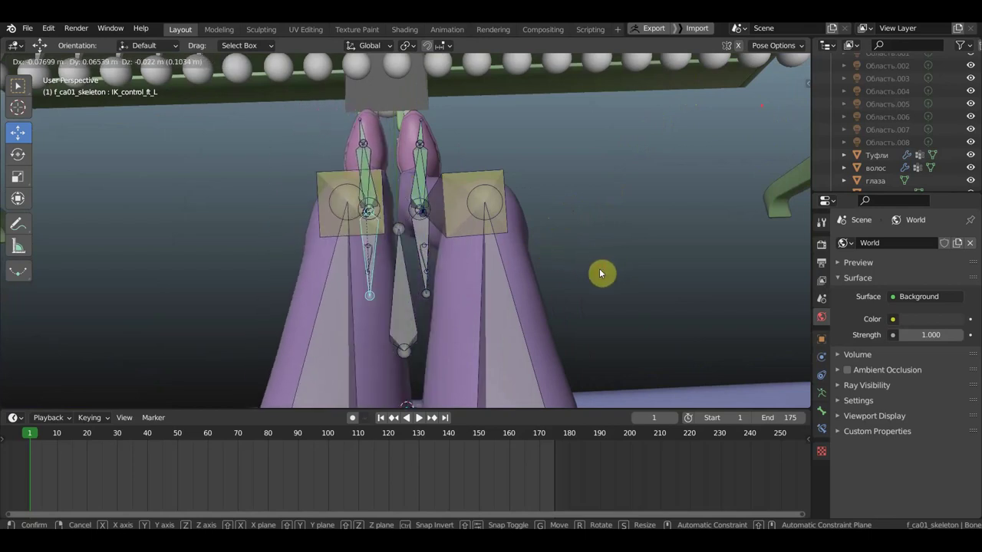
{"action": "left_click", "coordinate": [601, 274]}
{"action": "scroll", "coordinate": [348, 288], "scroll_direction": "down", "scroll_amount": 4}
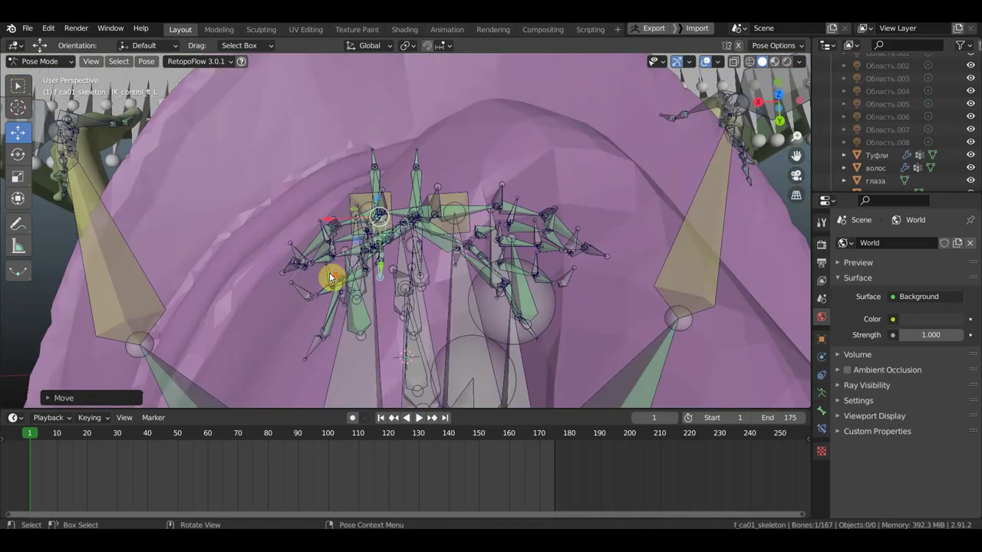
{"action": "scroll", "coordinate": [345, 277], "scroll_direction": "up", "scroll_amount": 5}
{"action": "middle_click_drag", "start_coordinate": [345, 278], "coordinate": [499, 237]}
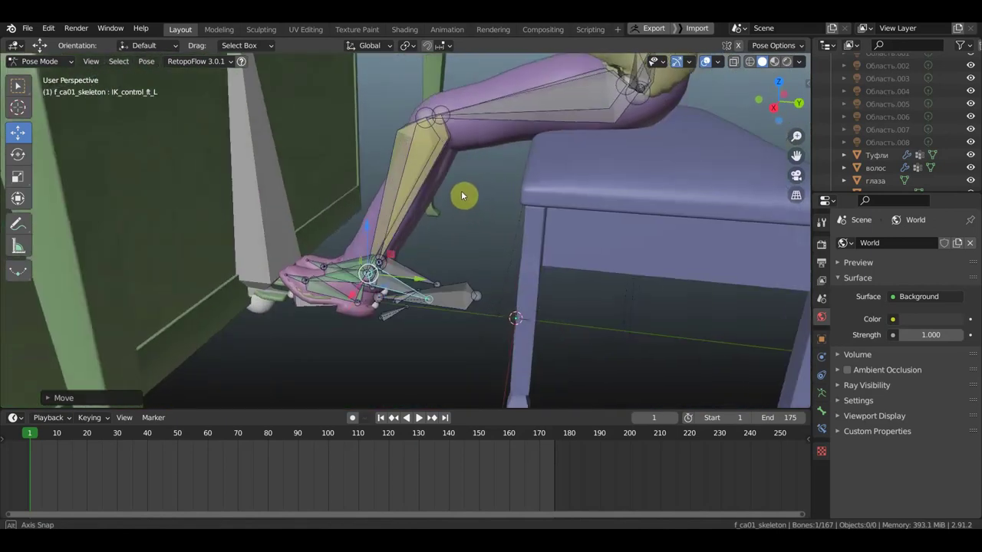
{"action": "mouse_move", "coordinate": [461, 196]}
{"action": "middle_mouse_down"}
{"action": "mouse_move", "coordinate": [449, 98]}
{"action": "mouse_move", "coordinate": [513, 91]}
{"action": "mouse_move", "coordinate": [598, 106]}
{"action": "mouse_move", "coordinate": [593, 225]}
{"action": "mouse_move", "coordinate": [481, 187]}
{"action": "middle_mouse_up"}
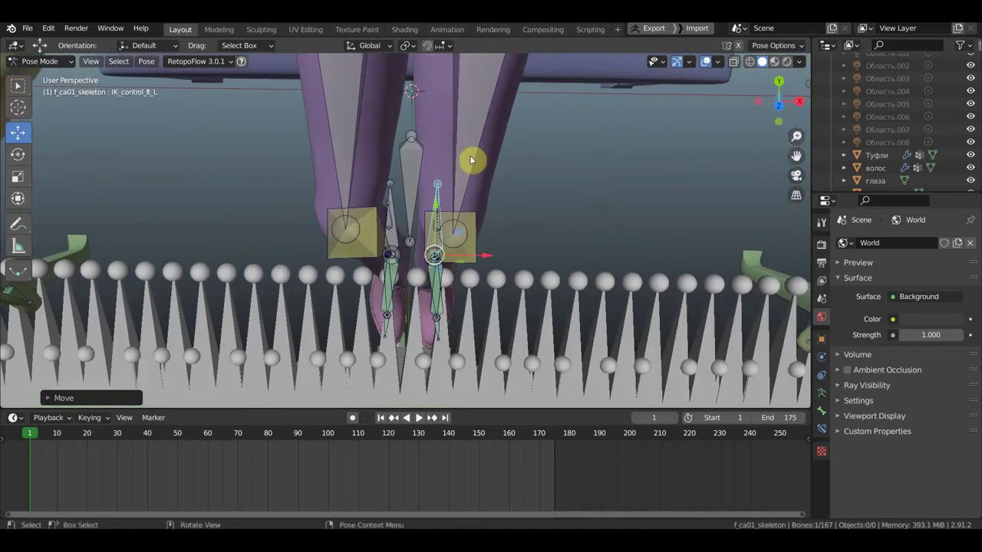
Step: Rotate thigh_L and thigh_L.001 so the legs swing outward
{"action": "left_click", "coordinate": [471, 159]}
{"action": "key", "text": "r"}
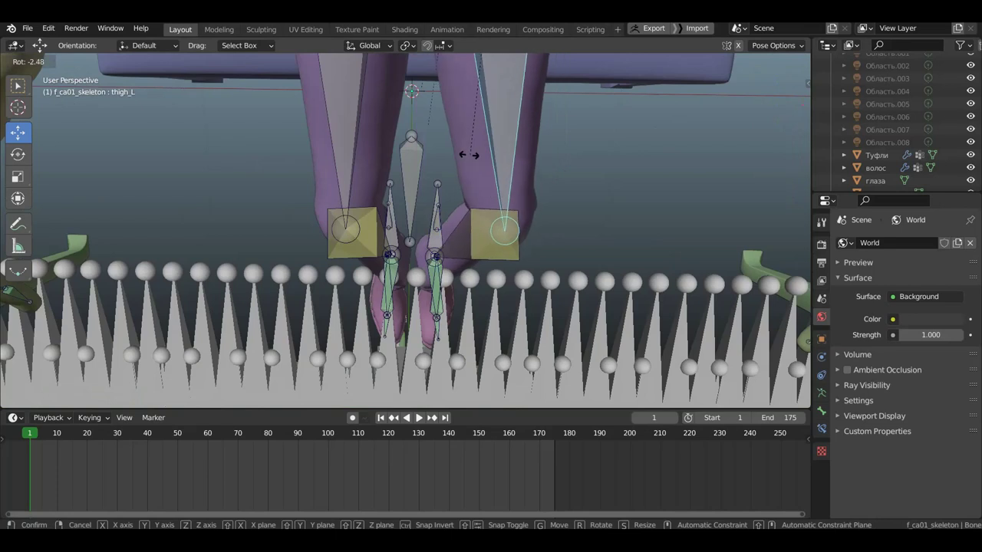
{"action": "left_click", "coordinate": [471, 158]}
{"action": "left_click", "coordinate": [351, 158]}
{"action": "key", "text": "r"}
{"action": "left_click", "coordinate": [383, 167]}
{"action": "mouse_move", "coordinate": [428, 152]}
{"action": "middle_mouse_down"}
{"action": "mouse_move", "coordinate": [482, 244]}
{"action": "mouse_move", "coordinate": [565, 256]}
{"action": "mouse_move", "coordinate": [529, 230]}
{"action": "mouse_move", "coordinate": [537, 279]}
{"action": "mouse_move", "coordinate": [624, 78]}
{"action": "middle_mouse_up"}
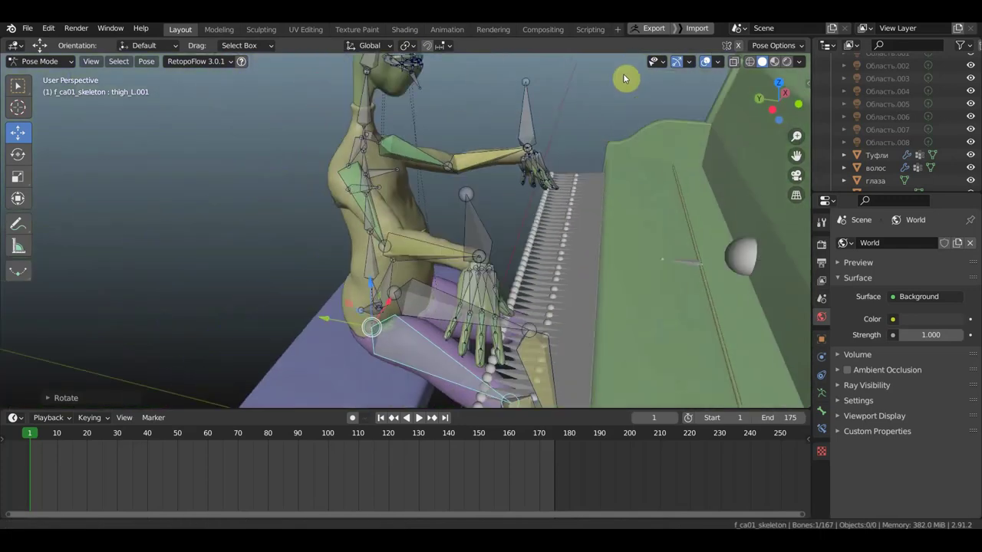
{"action": "middle_click_drag", "start_coordinate": [511, 259], "coordinate": [443, 276]}
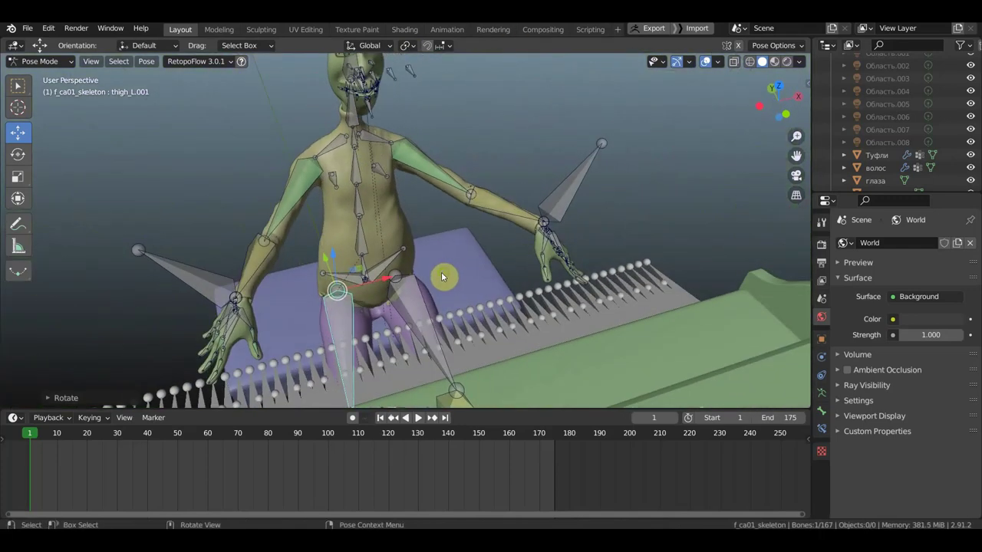
Step: In top view, rotate IK_control_a_L.001 so the hand lies along the keys
{"action": "left_click", "coordinate": [245, 294]}
{"action": "key", "text": "KP_7"}
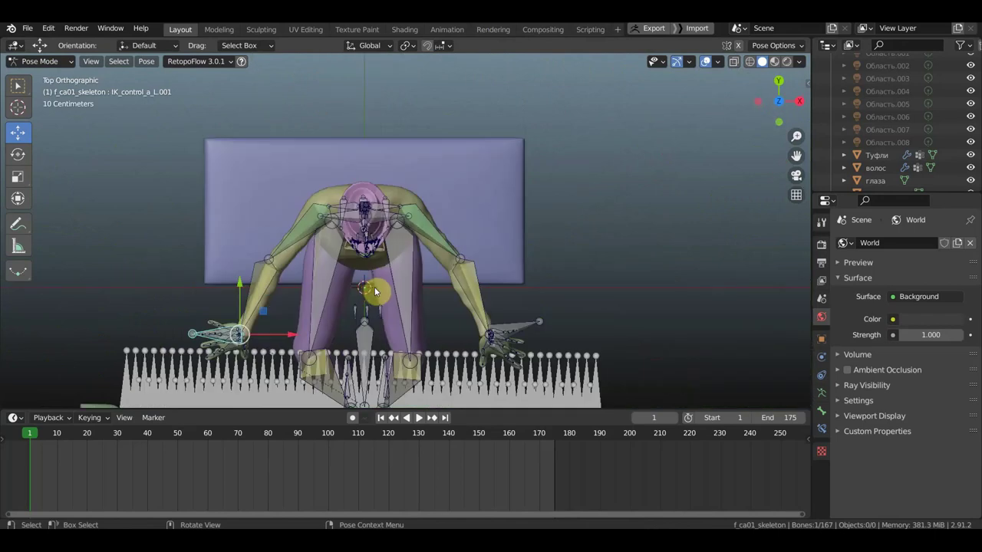
{"action": "key", "text": "r"}
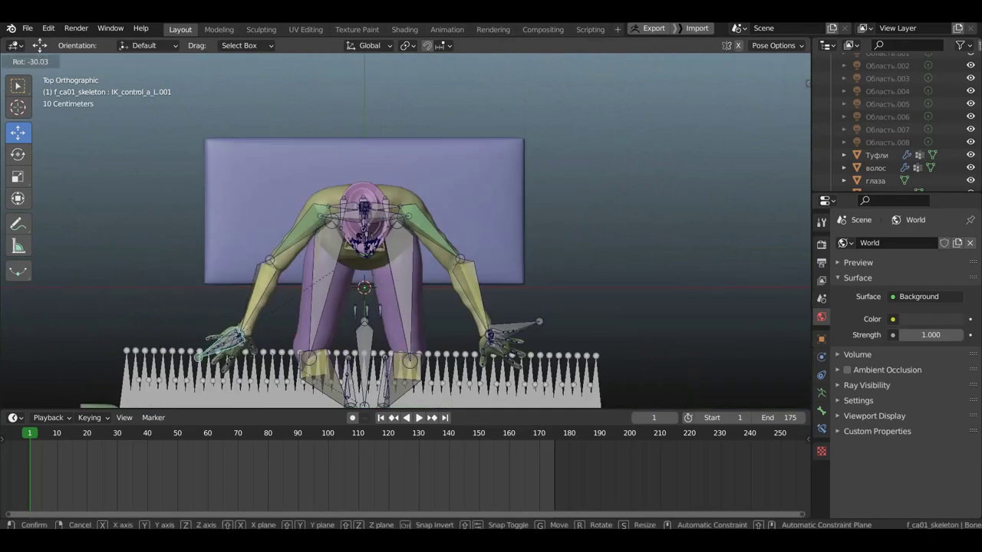
{"action": "left_click", "coordinate": [250, 230]}
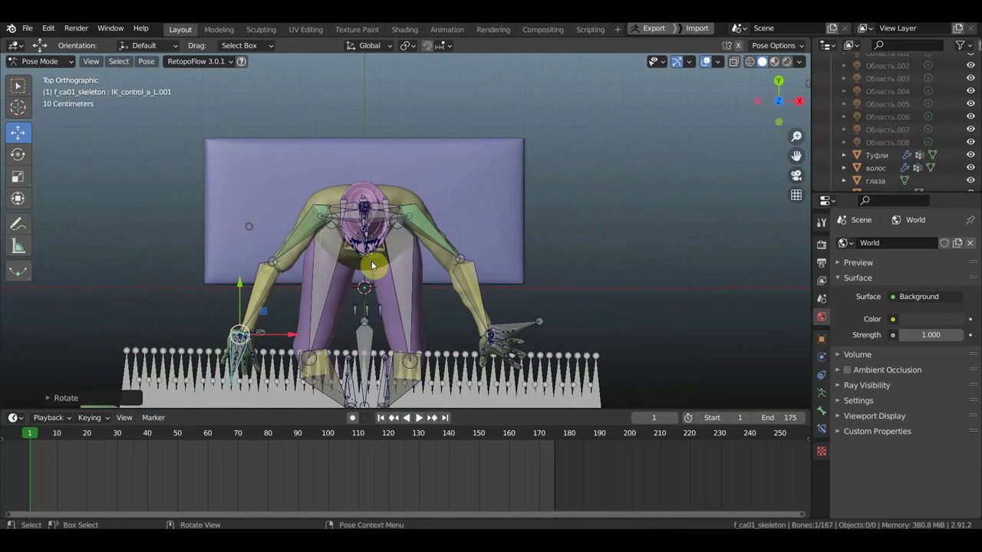
{"action": "left_click", "coordinate": [538, 322]}
Step: Rotate IK_control_a_L and move it down so the hand rests on the keyboard
{"action": "key", "text": "r"}
{"action": "left_click", "coordinate": [515, 373]}
{"action": "mouse_move", "coordinate": [515, 372]}
{"action": "middle_mouse_down"}
{"action": "mouse_move", "coordinate": [373, 238]}
{"action": "mouse_move", "coordinate": [404, 241]}
{"action": "mouse_move", "coordinate": [396, 237]}
{"action": "middle_mouse_up"}
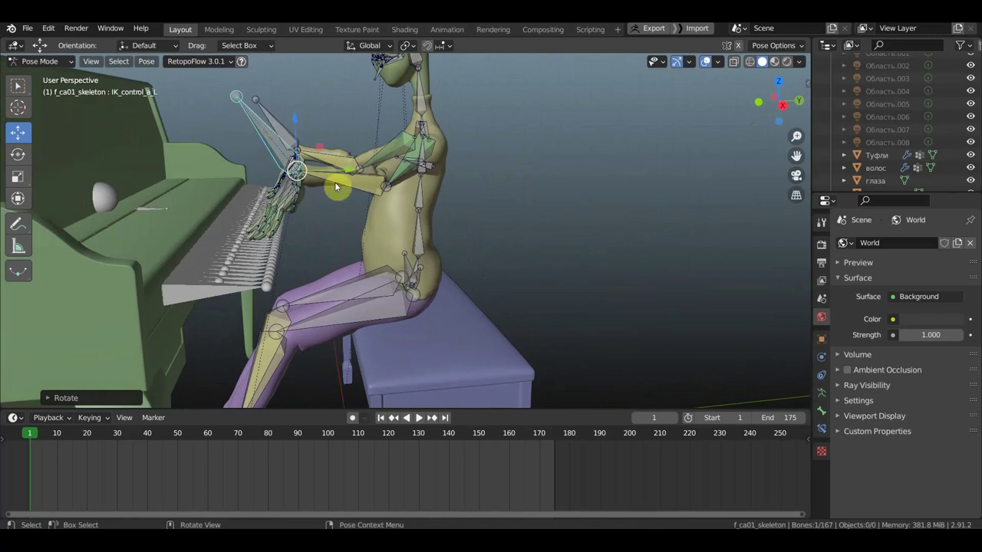
{"action": "key", "text": "r"}
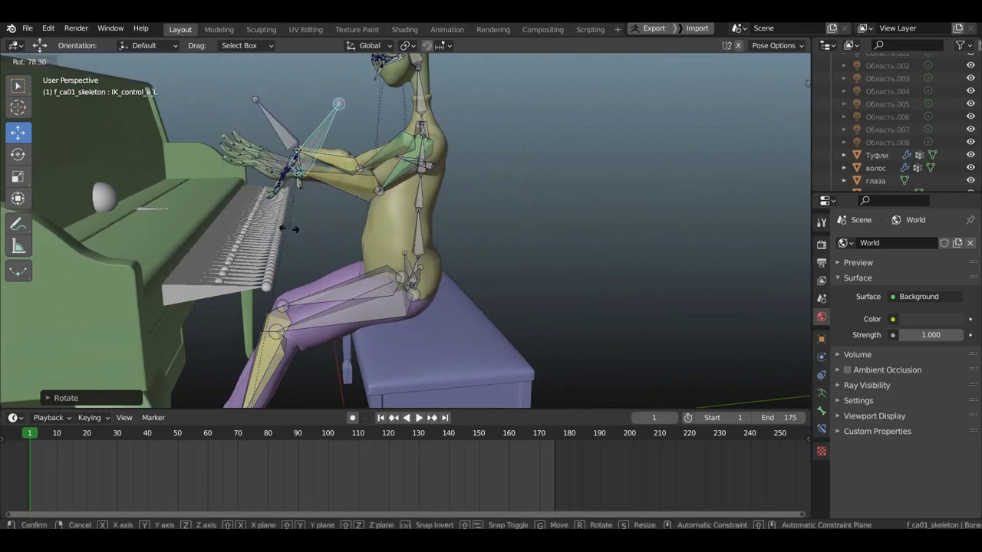
{"action": "left_click", "coordinate": [279, 228]}
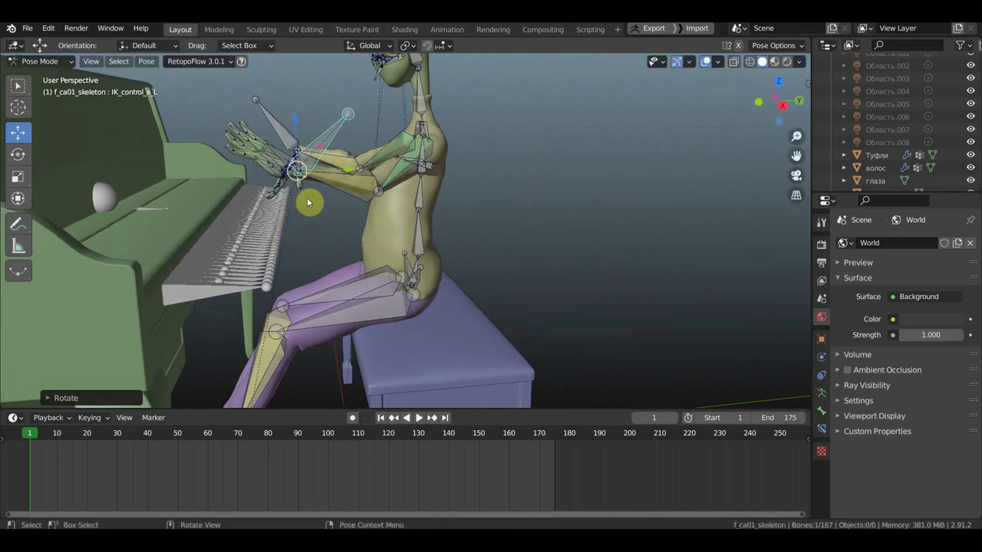
{"action": "key", "text": "g"}
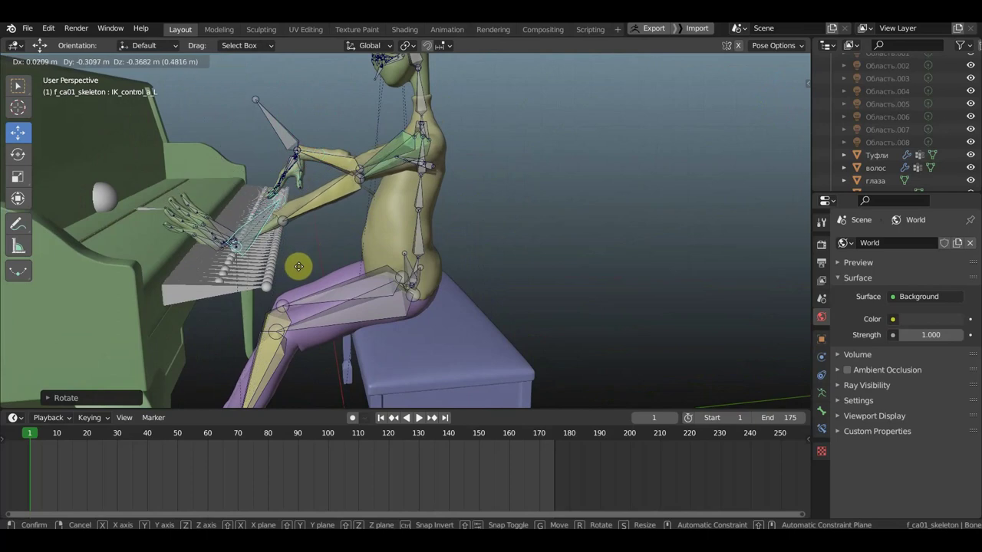
{"action": "left_click", "coordinate": [296, 263]}
{"action": "mouse_move", "coordinate": [299, 268]}
{"action": "middle_mouse_down"}
{"action": "mouse_move", "coordinate": [295, 311]}
{"action": "mouse_move", "coordinate": [305, 145]}
{"action": "middle_mouse_up"}
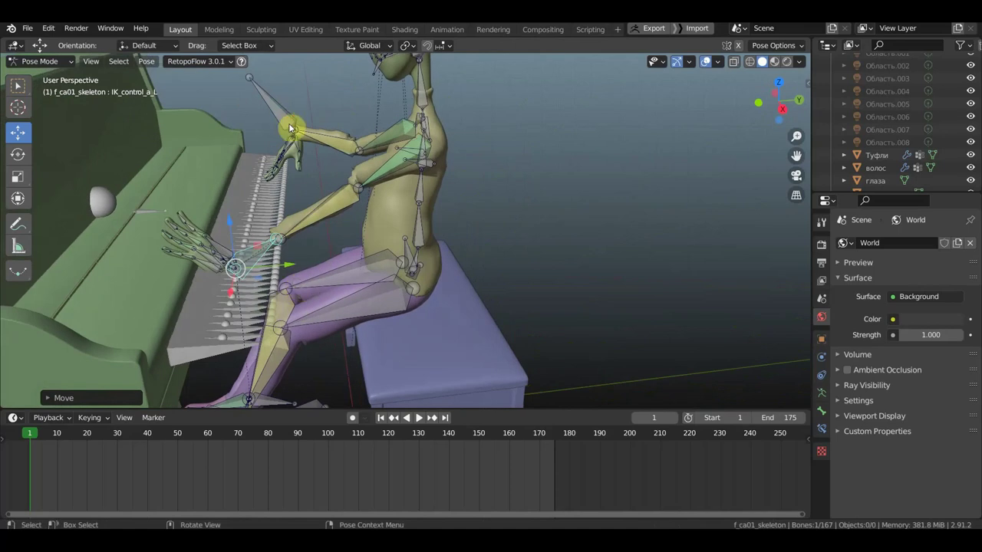
Step: Select IK_control_a_L.001, then begin rotating pelvis.001 to tilt the torso
{"action": "left_click", "coordinate": [290, 128]}
{"action": "middle_click_drag", "start_coordinate": [291, 130], "coordinate": [419, 208]}
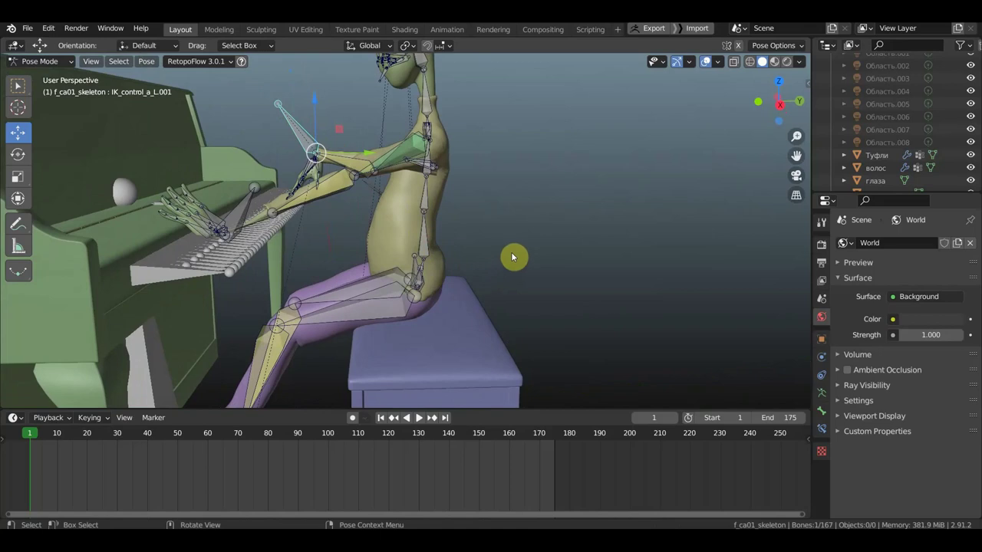
{"action": "left_click", "coordinate": [421, 230]}
{"action": "key", "text": "r"}
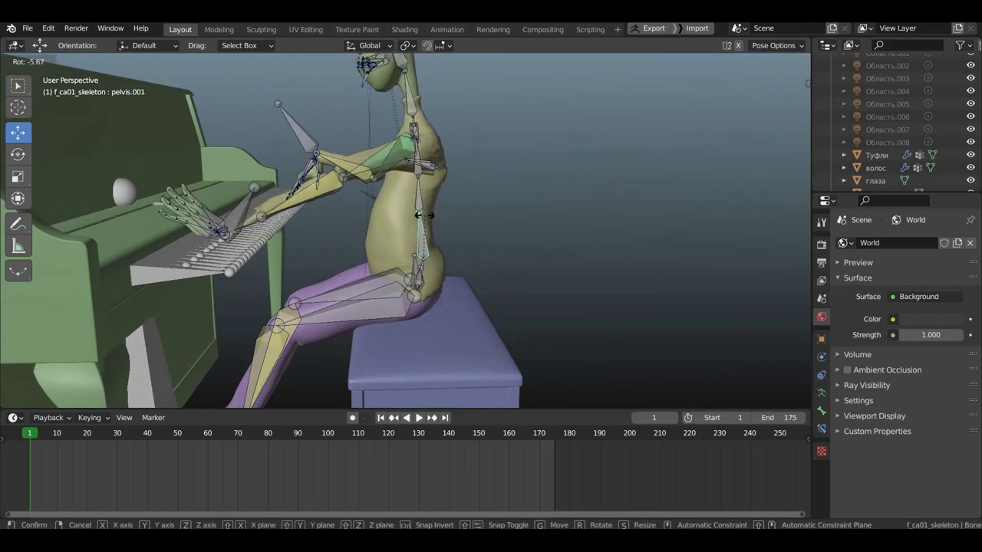
Step: Confirm the torso lean and switch the armature into Edit Mode
{"action": "left_click", "coordinate": [417, 219]}
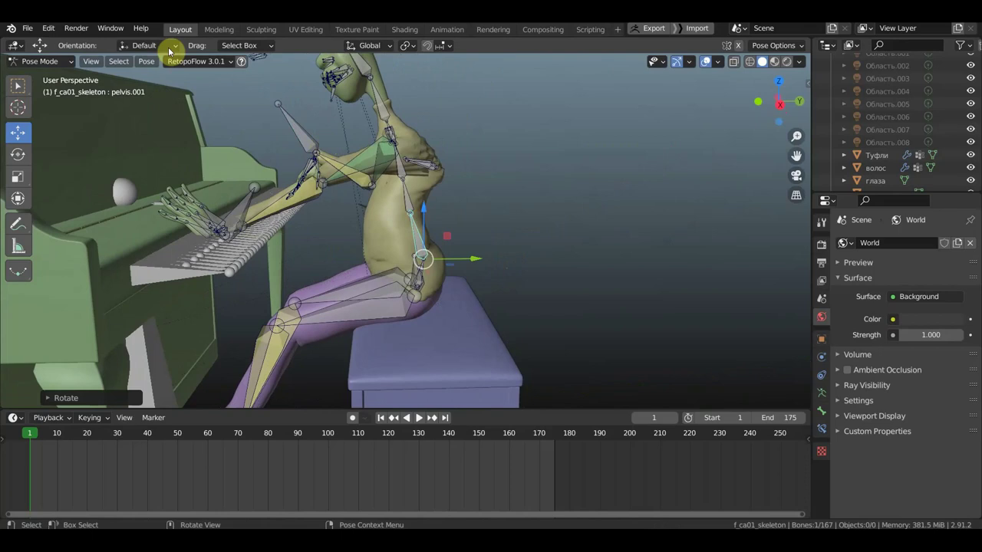
{"action": "left_click", "coordinate": [46, 61]}
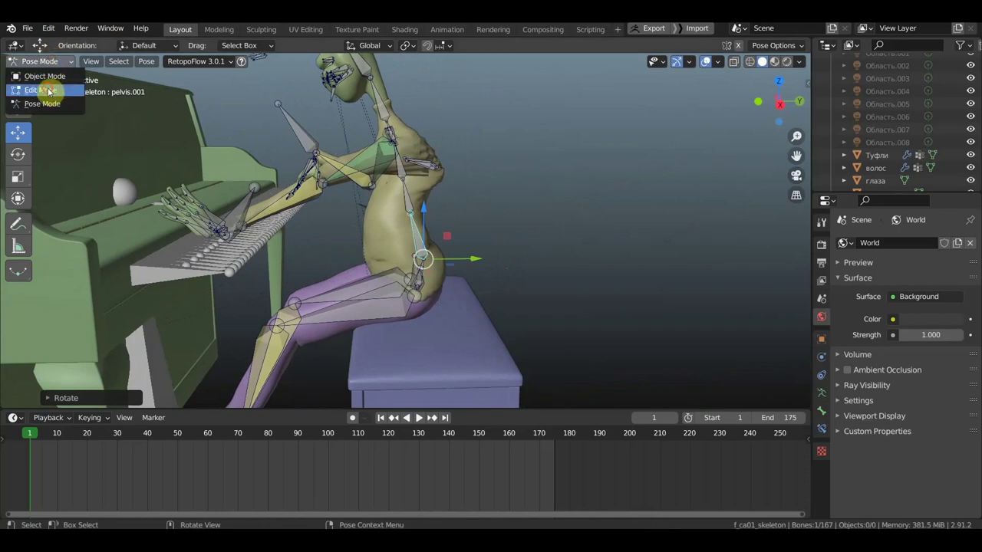
{"action": "left_click", "coordinate": [48, 91]}
Step: Parent breast_L and breast_L.001 to pelvis.003 with Keep Offset, then return to Pose Mode
{"action": "mouse_move", "coordinate": [350, 149]}
{"action": "middle_mouse_down"}
{"action": "mouse_move", "coordinate": [416, 149]}
{"action": "mouse_move", "coordinate": [425, 132]}
{"action": "mouse_move", "coordinate": [432, 289]}
{"action": "mouse_move", "coordinate": [362, 224]}
{"action": "middle_mouse_up"}
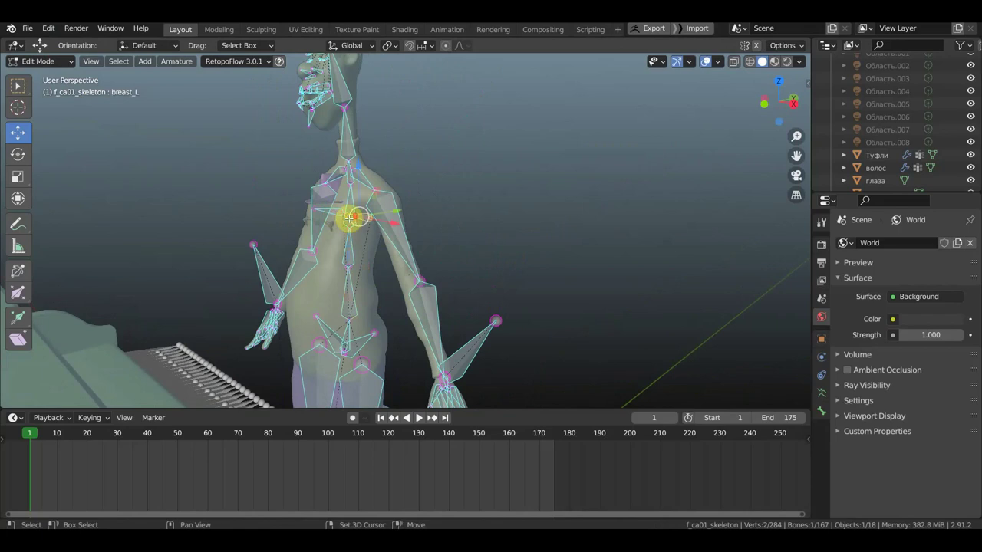
{"action": "scroll", "coordinate": [350, 217], "scroll_direction": "up", "scroll_amount": 2}
{"action": "scroll", "coordinate": [345, 221], "scroll_direction": "up", "scroll_amount": 2}
{"action": "key", "text": "shift+d"}
{"action": "left_click", "coordinate": [346, 224], "text": "shift"}
{"action": "key", "text": "ctrl+p"}
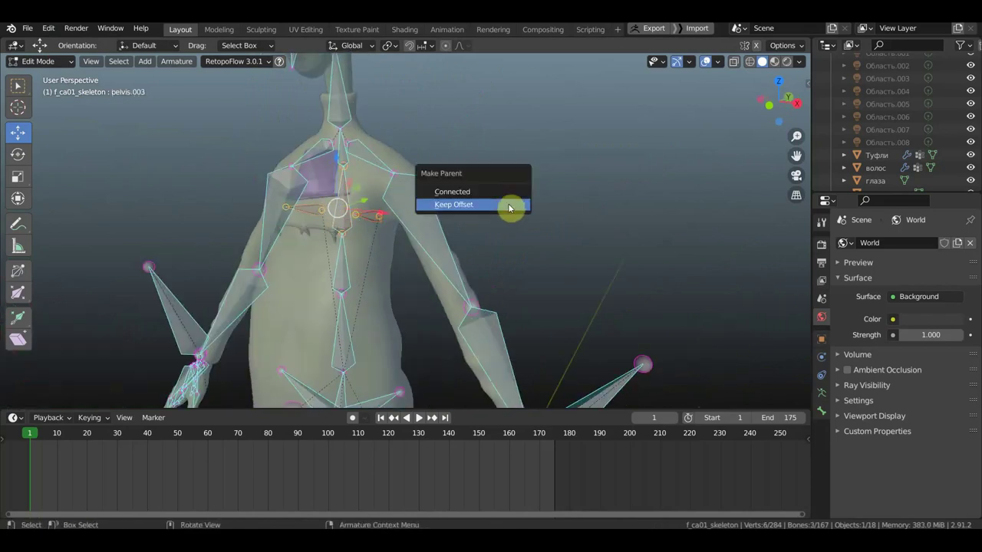
{"action": "left_click", "coordinate": [508, 206]}
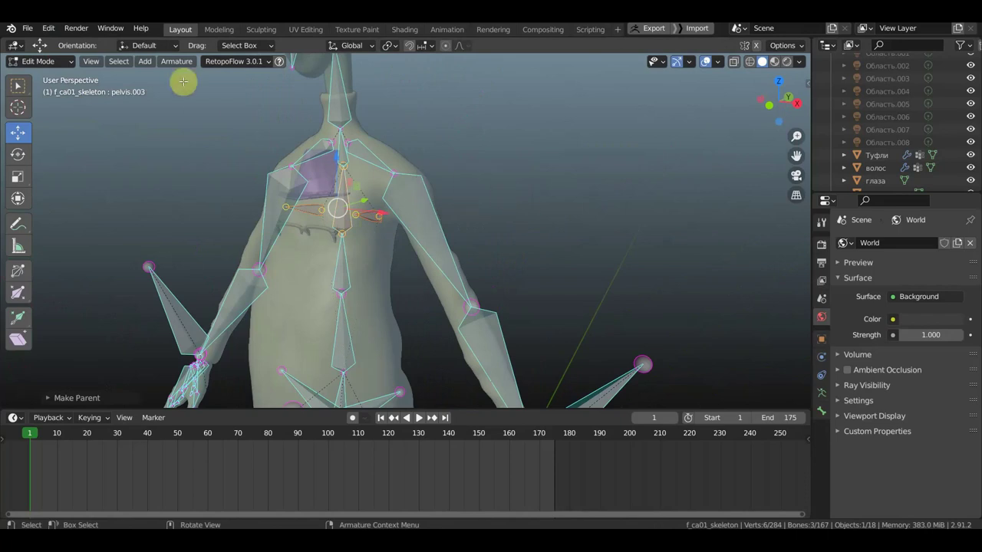
{"action": "left_click", "coordinate": [48, 65]}
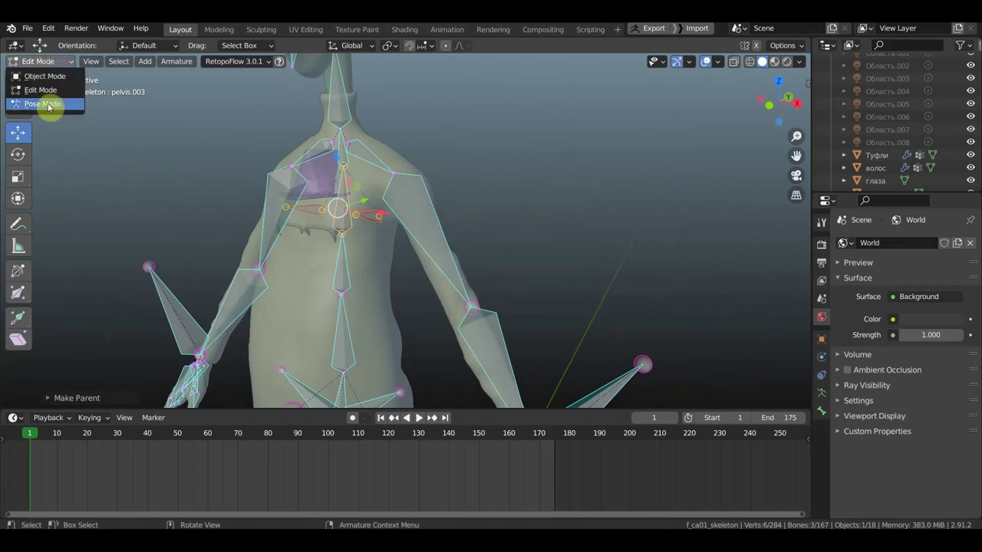
{"action": "left_click", "coordinate": [52, 103]}
Step: From the side view (Numpad 3), tilt pelvis.001 slightly
{"action": "mouse_move", "coordinate": [506, 281]}
{"action": "middle_mouse_down"}
{"action": "mouse_move", "coordinate": [403, 267]}
{"action": "mouse_move", "coordinate": [421, 292]}
{"action": "middle_mouse_up"}
{"action": "mouse_move", "coordinate": [468, 331]}
{"action": "middle_mouse_down"}
{"action": "mouse_move", "coordinate": [489, 258]}
{"action": "mouse_move", "coordinate": [500, 274]}
{"action": "mouse_move", "coordinate": [451, 317]}
{"action": "middle_mouse_up"}
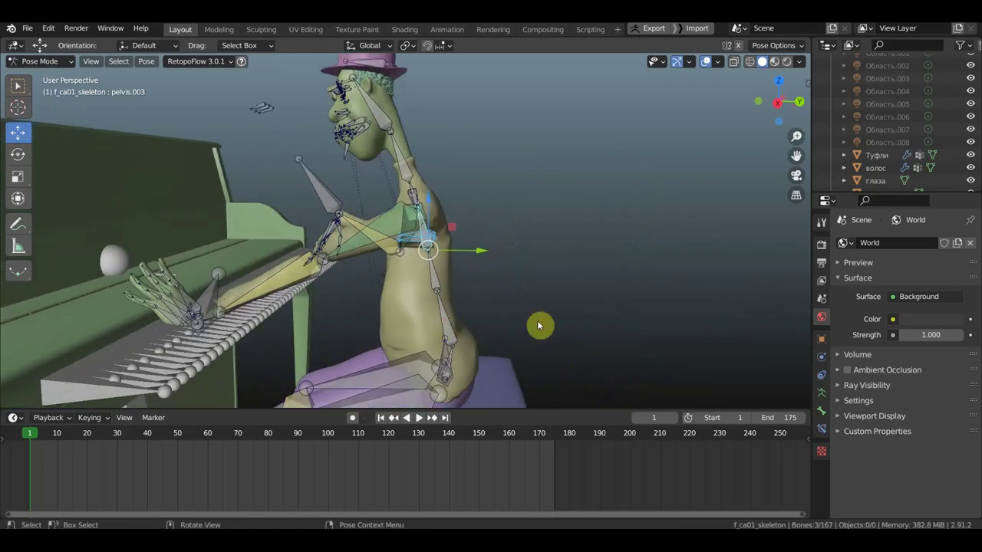
{"action": "key", "text": "KP_3"}
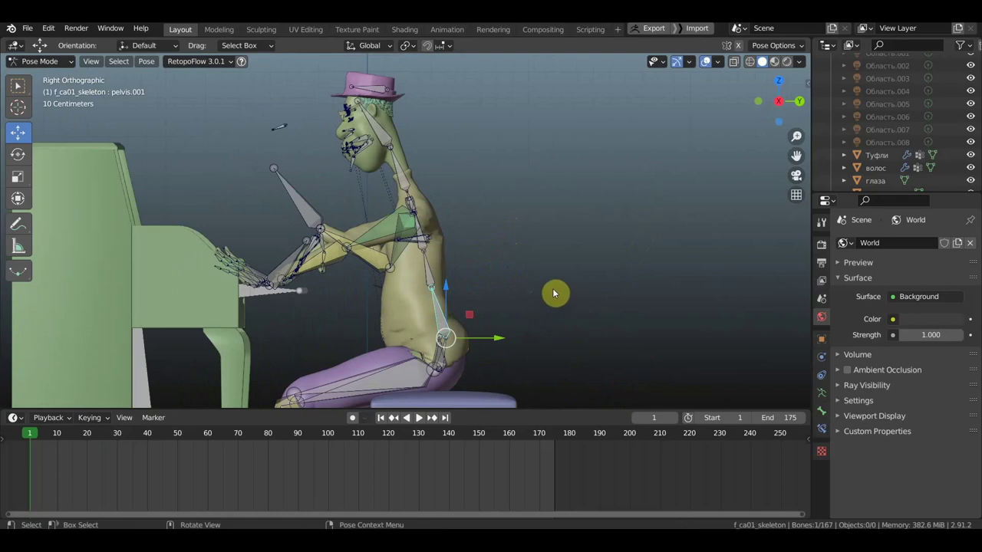
{"action": "key", "text": "r"}
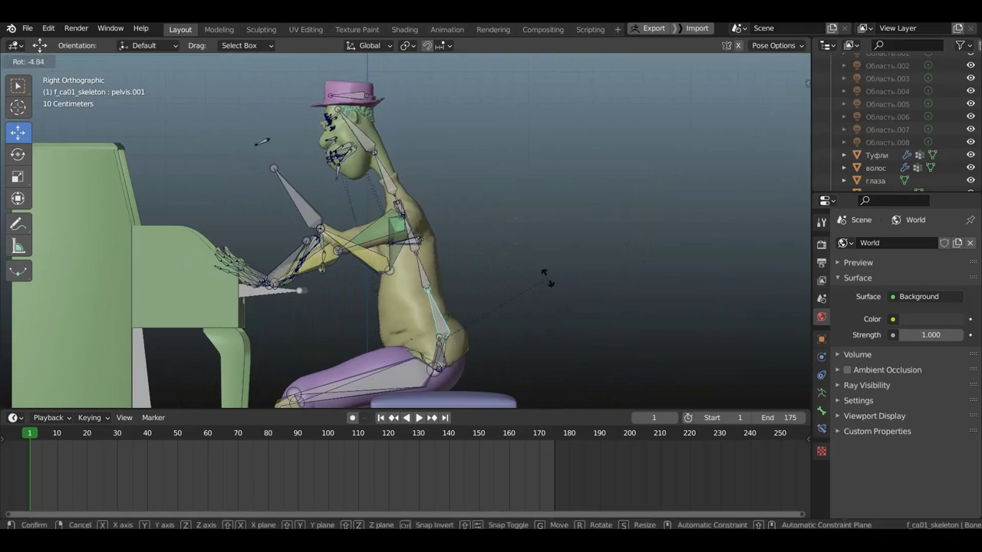
{"action": "left_click", "coordinate": [549, 276]}
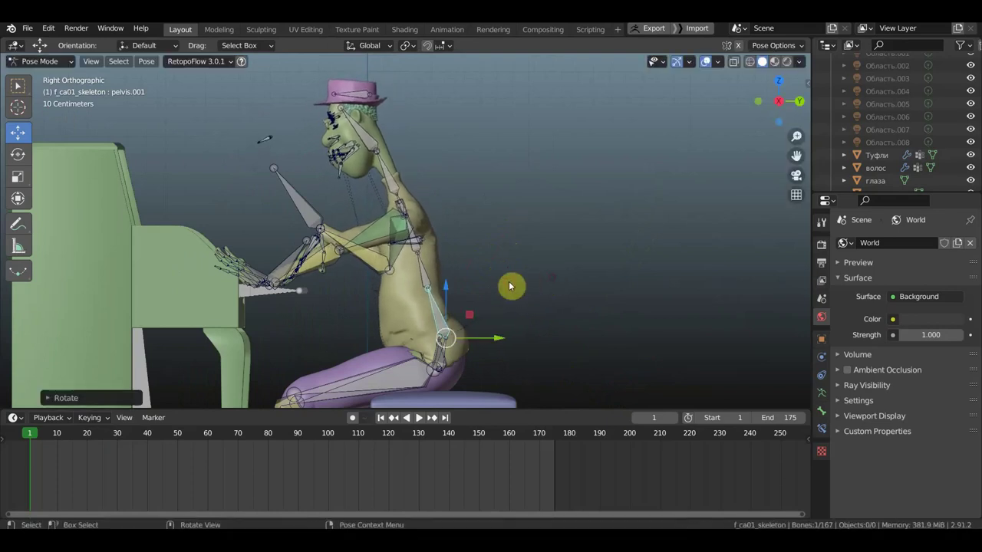
Step: Move the IK_control_a_L hand control down onto the piano keys
{"action": "mouse_move", "coordinate": [310, 264]}
{"action": "middle_mouse_down"}
{"action": "mouse_move", "coordinate": [379, 344]}
{"action": "mouse_move", "coordinate": [549, 359]}
{"action": "middle_mouse_up"}
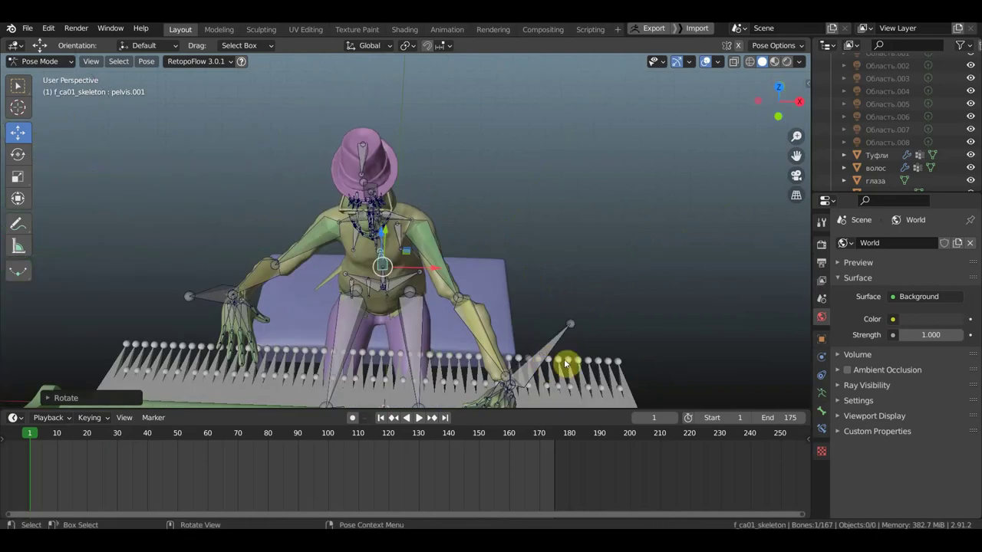
{"action": "left_click_drag", "start_coordinate": [565, 364], "coordinate": [485, 328]}
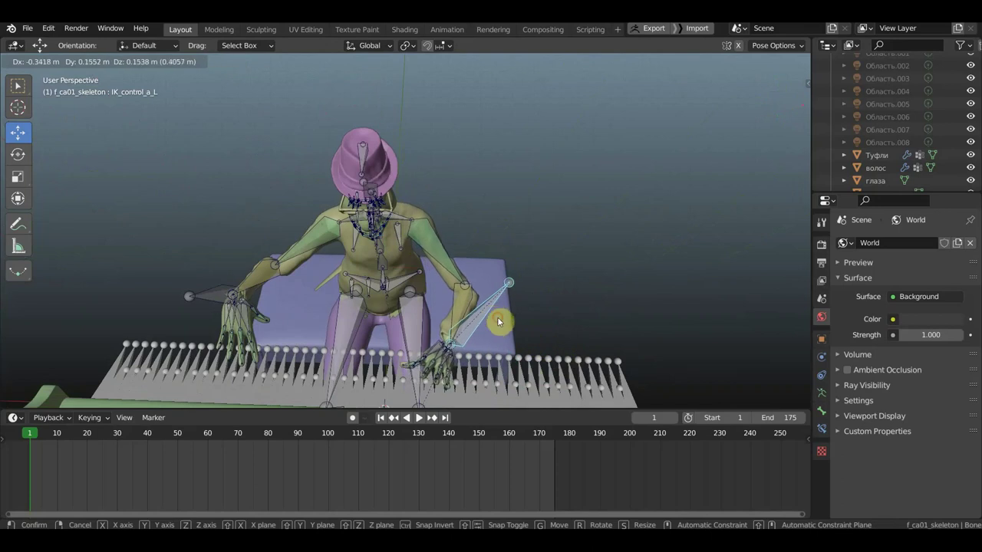
{"action": "left_click_drag", "start_coordinate": [485, 328], "coordinate": [460, 296]}
{"action": "mouse_move", "coordinate": [460, 296]}
{"action": "middle_mouse_down"}
{"action": "mouse_move", "coordinate": [388, 248]}
{"action": "mouse_move", "coordinate": [360, 243]}
{"action": "middle_mouse_up"}
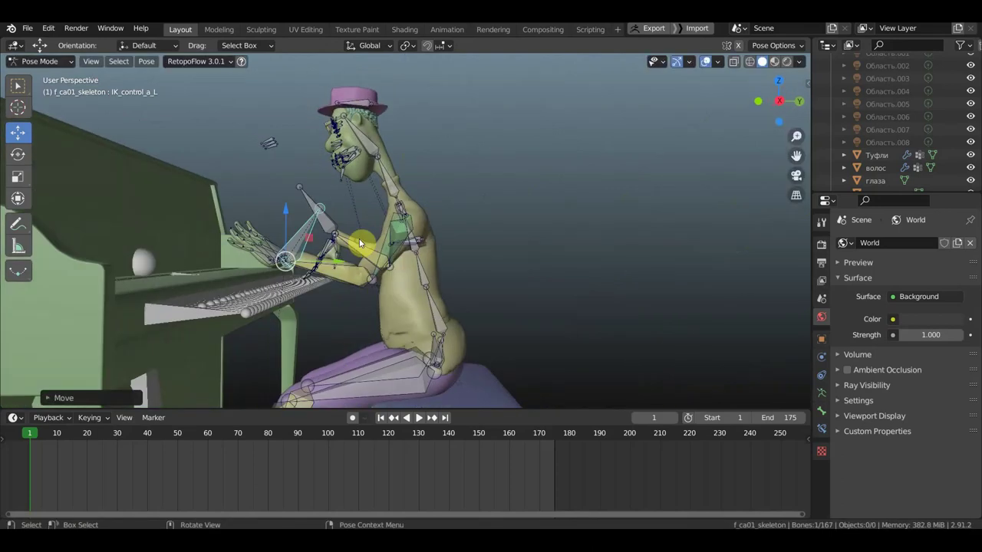
{"action": "key", "text": "g"}
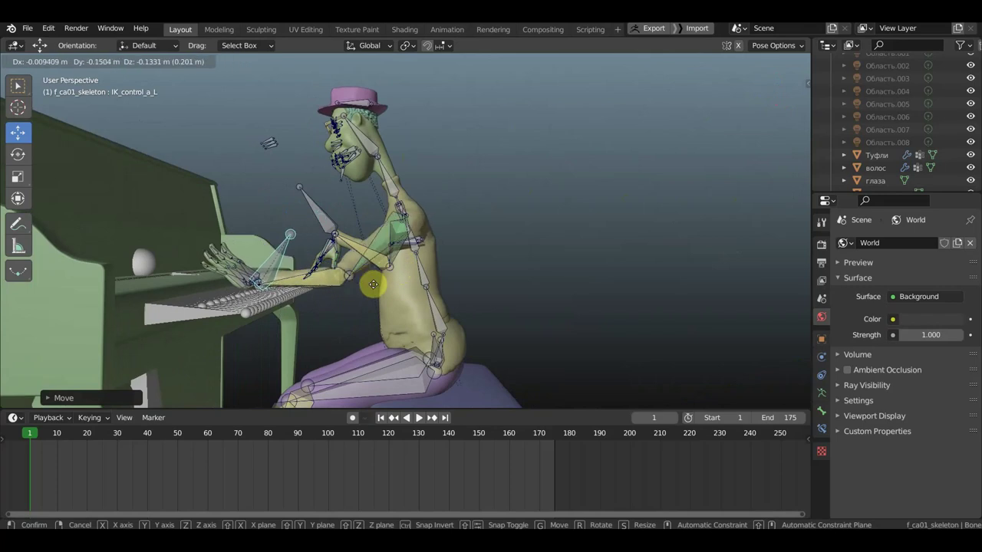
{"action": "left_click", "coordinate": [373, 283]}
Step: Select the left hand's bones and rotate them to angle the hand naturally on the keys
{"action": "mouse_move", "coordinate": [373, 284]}
{"action": "middle_mouse_down"}
{"action": "mouse_move", "coordinate": [401, 292]}
{"action": "mouse_move", "coordinate": [307, 295]}
{"action": "middle_mouse_up"}
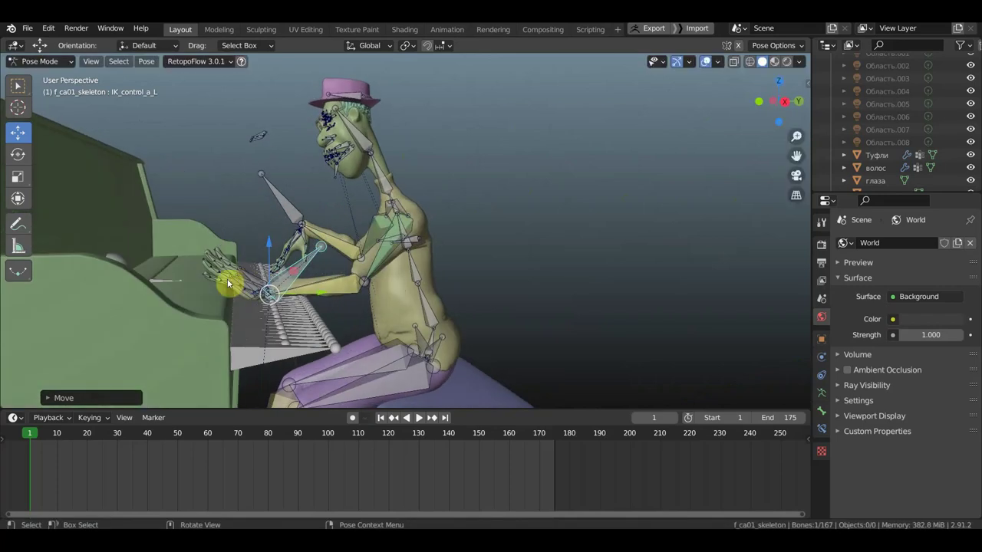
{"action": "left_click_drag", "start_coordinate": [194, 233], "coordinate": [227, 277]}
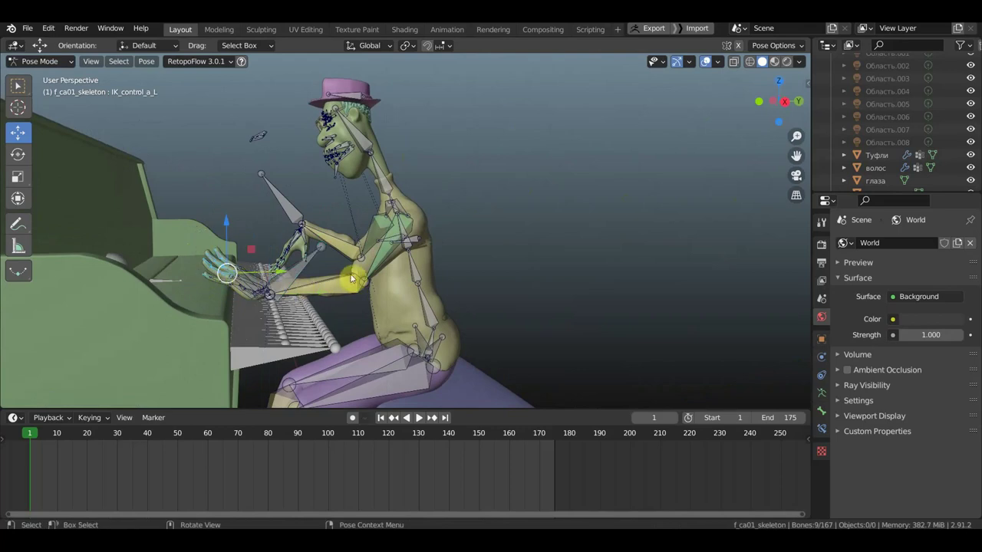
{"action": "key", "text": "r"}
{"action": "left_click", "coordinate": [292, 256]}
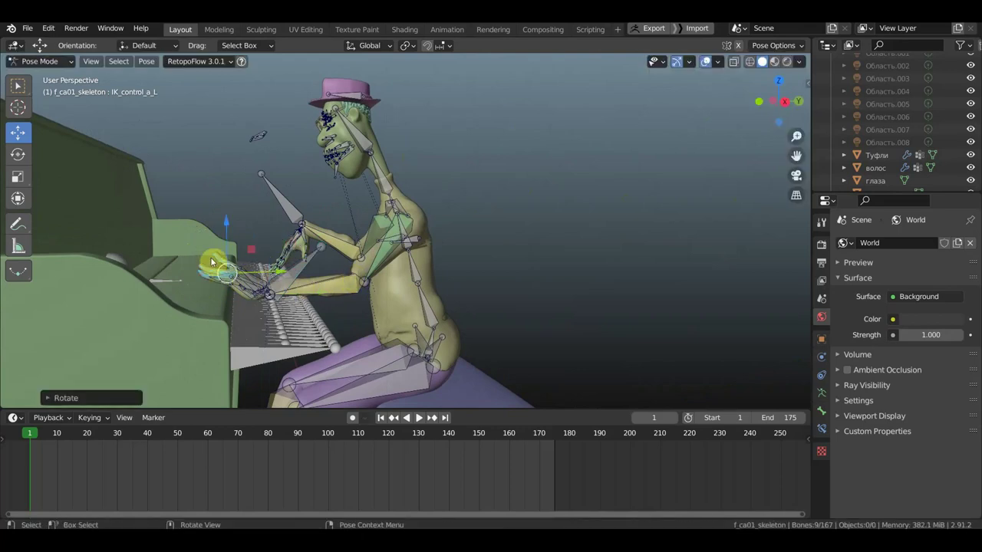
{"action": "mouse_move", "coordinate": [298, 258]}
{"action": "middle_mouse_down"}
{"action": "mouse_move", "coordinate": [325, 293]}
{"action": "mouse_move", "coordinate": [181, 276]}
{"action": "mouse_move", "coordinate": [134, 282]}
{"action": "middle_mouse_up"}
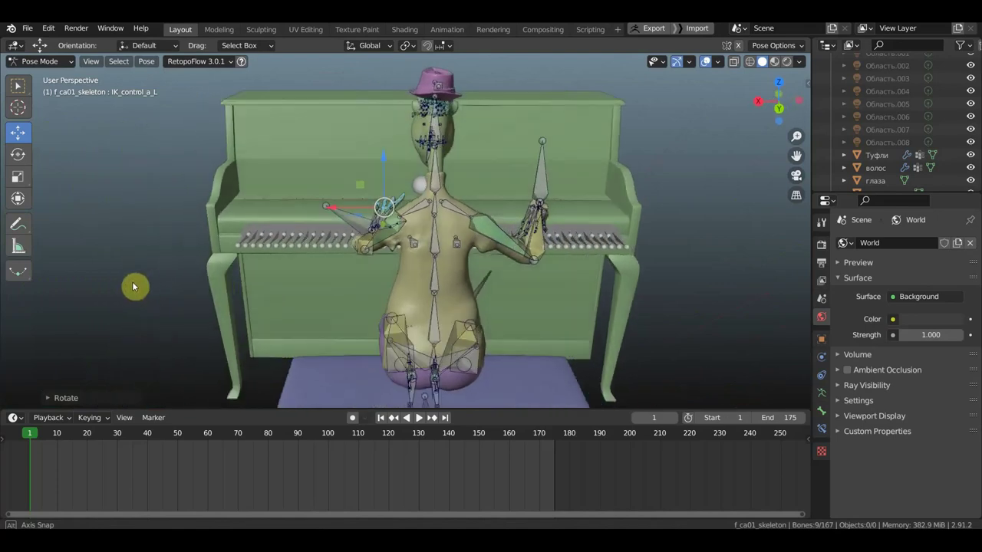
{"action": "mouse_move", "coordinate": [614, 227]}
{"action": "middle_mouse_down"}
{"action": "mouse_move", "coordinate": [463, 213]}
{"action": "mouse_move", "coordinate": [517, 242]}
{"action": "middle_mouse_up"}
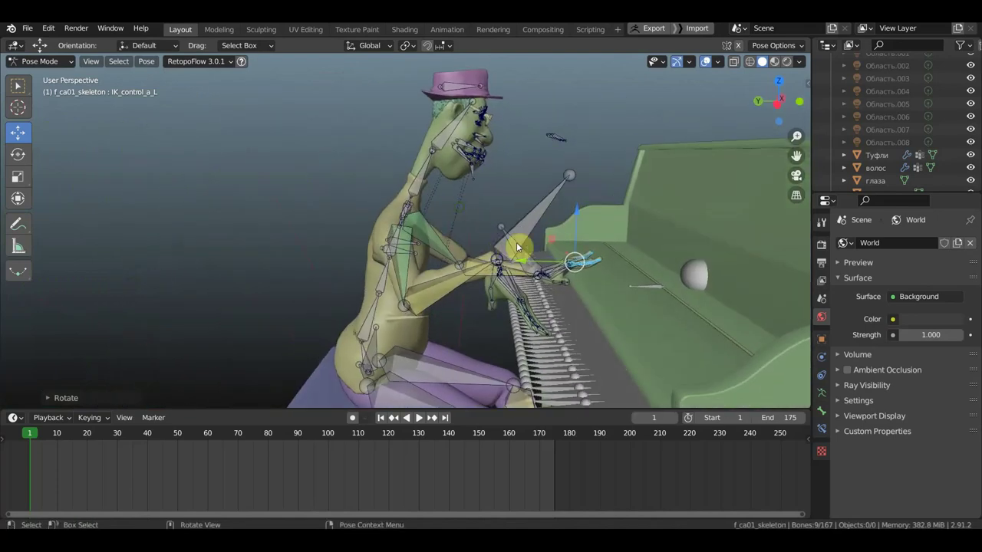
Step: Rotate IK_control_a_L.001 and bring the other hand toward the keyboard
{"action": "left_click", "coordinate": [606, 236]}
{"action": "key", "text": "r"}
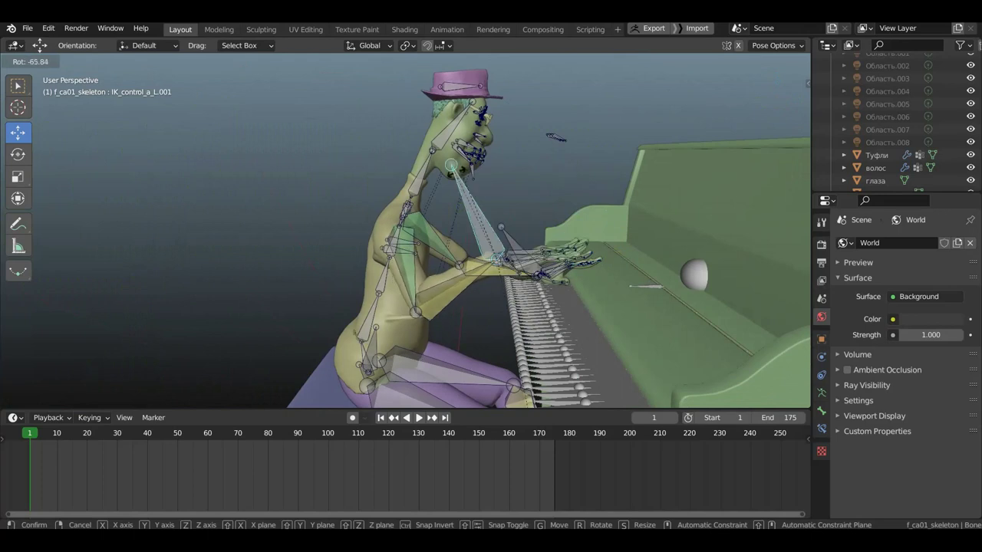
{"action": "left_click_drag", "start_coordinate": [456, 192], "coordinate": [541, 296]}
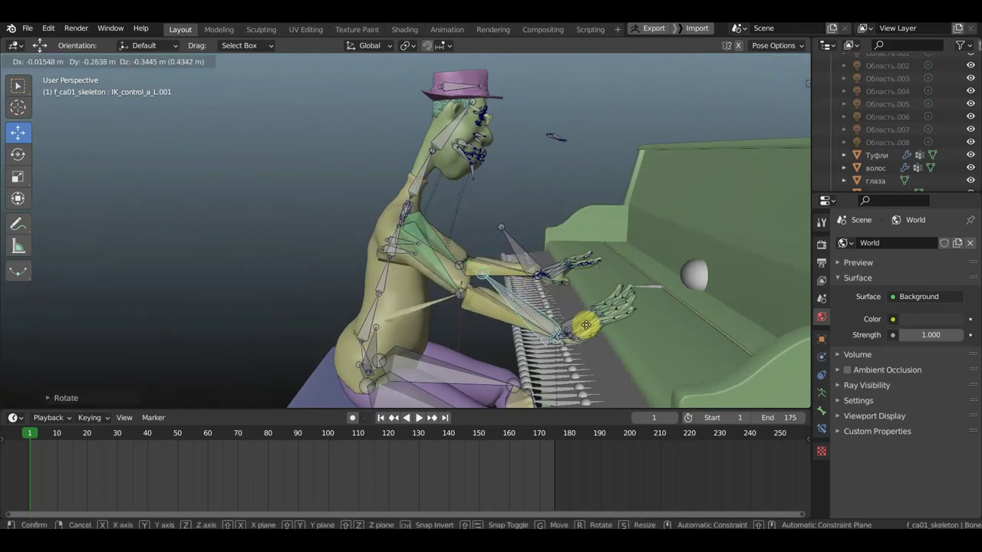
{"action": "left_click_drag", "start_coordinate": [542, 296], "coordinate": [586, 328]}
{"action": "middle_click_drag", "start_coordinate": [643, 323], "coordinate": [631, 316]}
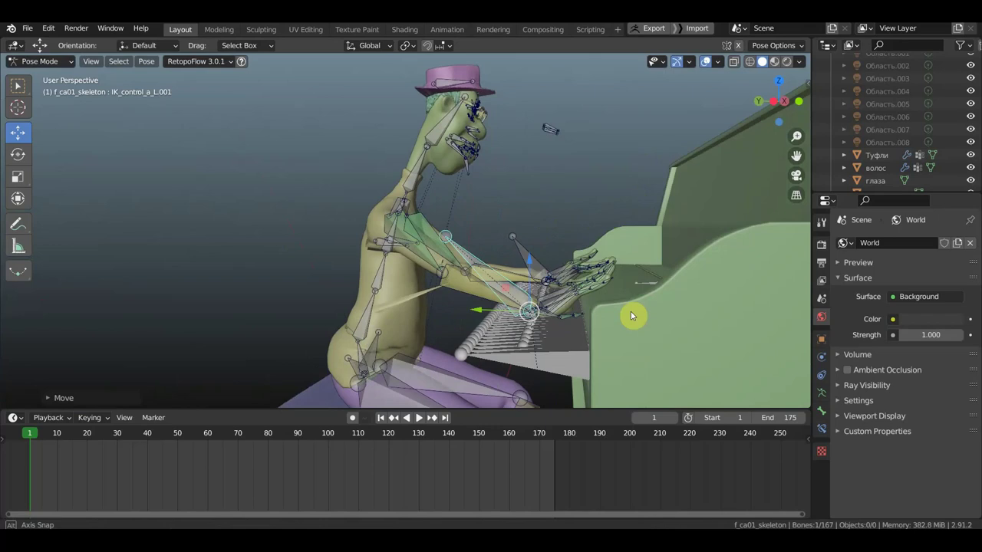
{"action": "left_click_drag", "start_coordinate": [637, 310], "coordinate": [628, 302]}
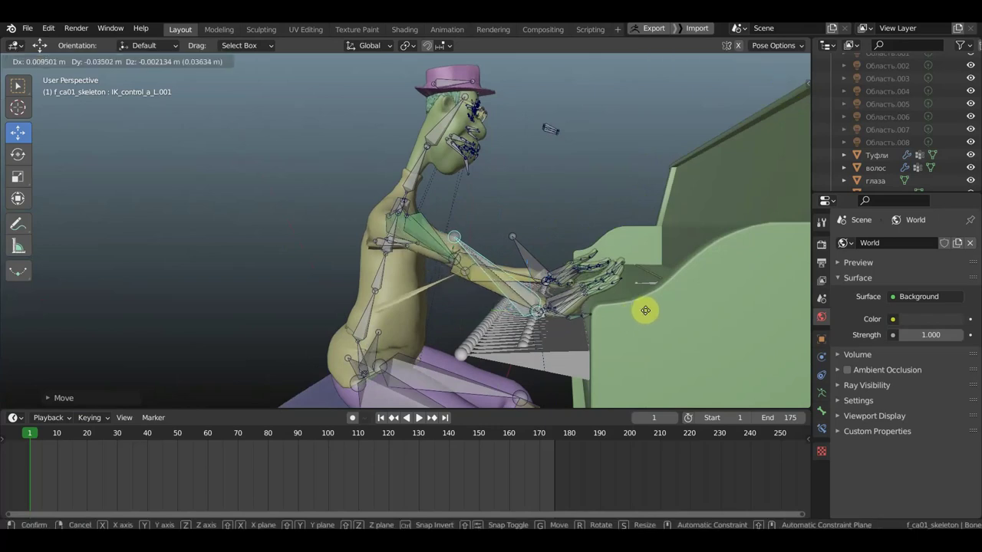
{"action": "key", "text": "ctrl+z"}
{"action": "key", "text": "r"}
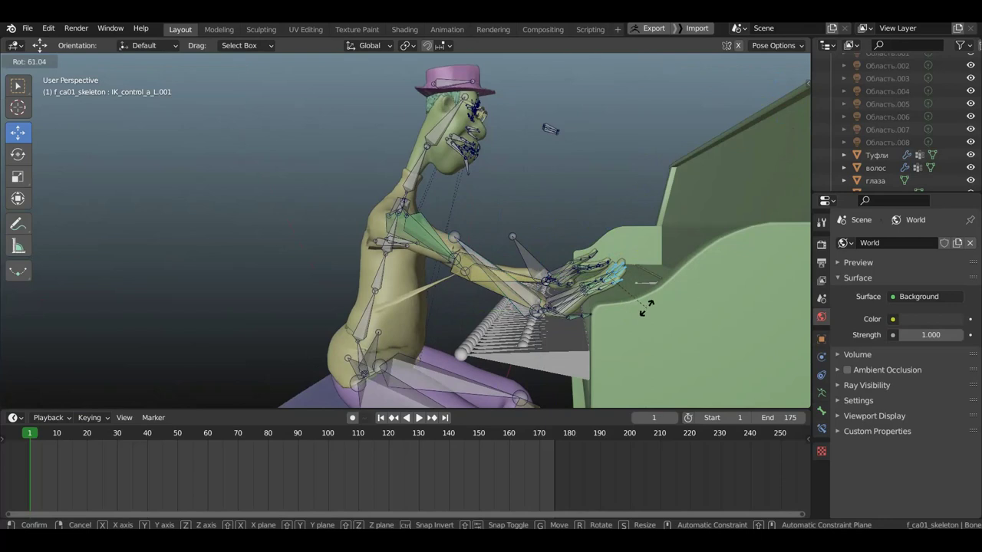
{"action": "left_click", "coordinate": [645, 280]}
Step: Refine that hand's rotation and shift it down-left so it rests on the keys
{"action": "middle_click_drag", "start_coordinate": [673, 290], "coordinate": [679, 295]}
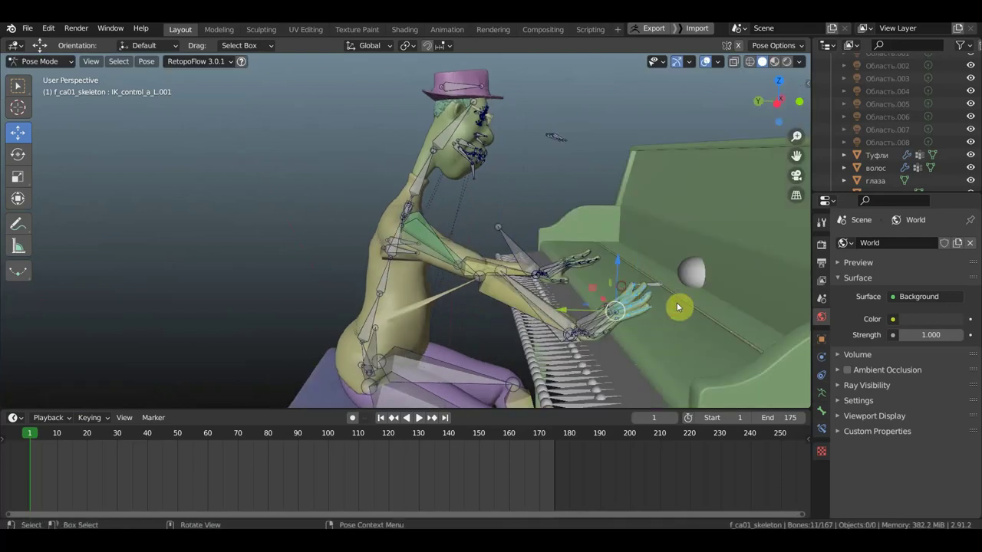
{"action": "middle_click_drag", "start_coordinate": [651, 299], "coordinate": [652, 300]}
{"action": "key", "text": "r"}
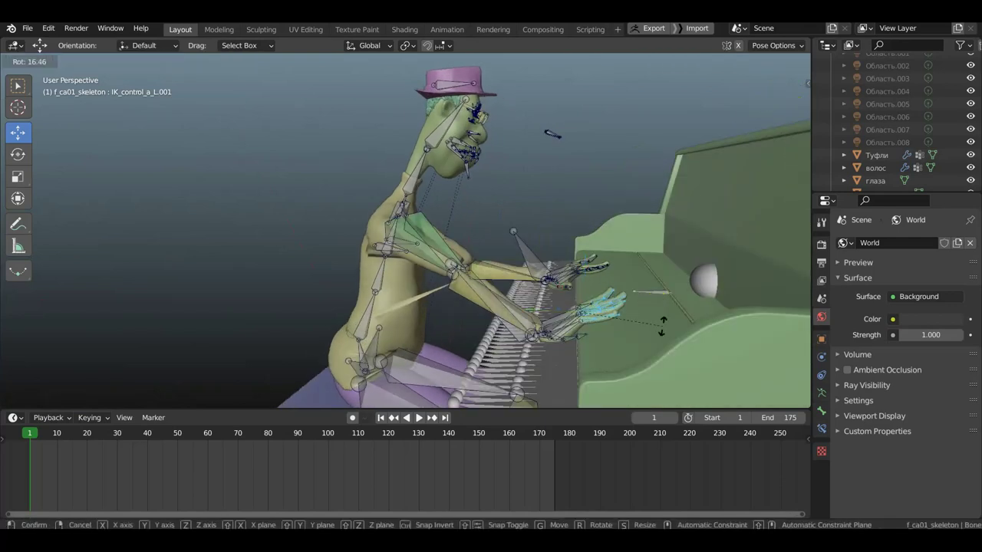
{"action": "left_click", "coordinate": [660, 322]}
{"action": "middle_click_drag", "start_coordinate": [659, 318], "coordinate": [657, 298]}
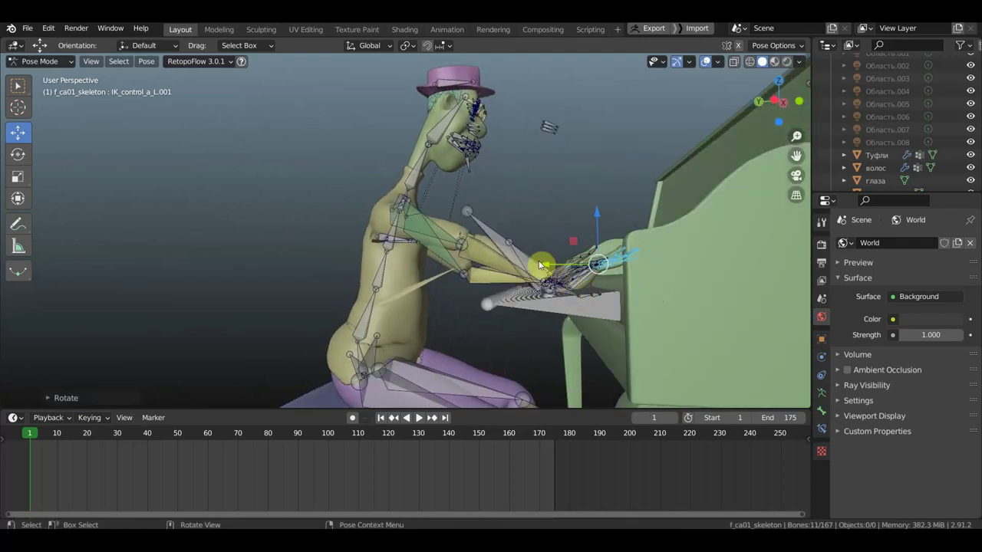
{"action": "key", "text": "g"}
{"action": "left_click", "coordinate": [613, 301]}
Step: Inspect the pose from several angles and open pelvis.010's bone constraints
{"action": "mouse_move", "coordinate": [607, 299]}
{"action": "middle_mouse_down"}
{"action": "mouse_move", "coordinate": [660, 301]}
{"action": "mouse_move", "coordinate": [711, 377]}
{"action": "middle_mouse_up"}
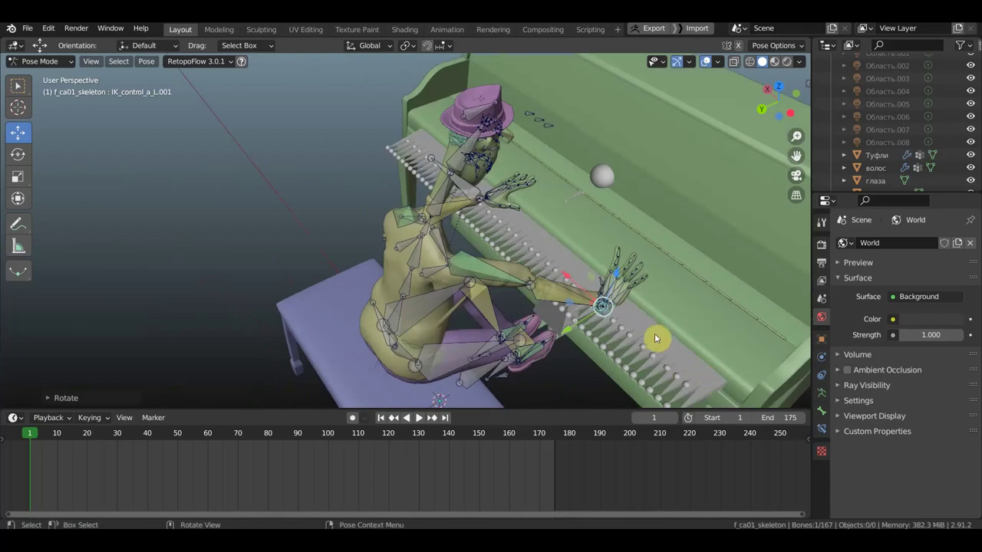
{"action": "mouse_move", "coordinate": [575, 289]}
{"action": "middle_mouse_down"}
{"action": "mouse_move", "coordinate": [654, 302]}
{"action": "mouse_move", "coordinate": [668, 278]}
{"action": "mouse_move", "coordinate": [552, 235]}
{"action": "mouse_move", "coordinate": [552, 246]}
{"action": "mouse_move", "coordinate": [541, 184]}
{"action": "mouse_move", "coordinate": [499, 176]}
{"action": "middle_mouse_up"}
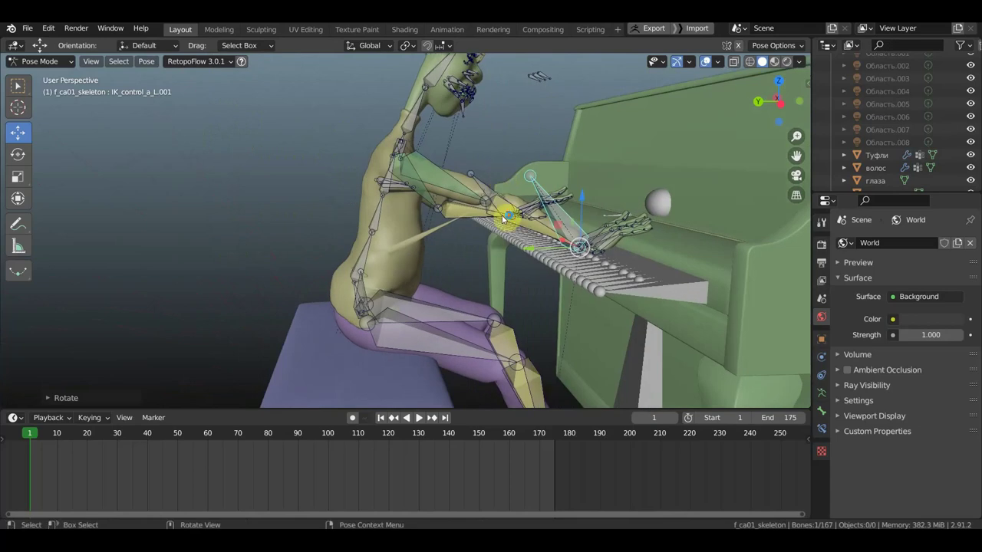
{"action": "middle_click_drag", "start_coordinate": [506, 212], "coordinate": [449, 317]}
{"action": "mouse_move", "coordinate": [444, 260]}
{"action": "middle_mouse_down"}
{"action": "mouse_move", "coordinate": [438, 246]}
{"action": "mouse_move", "coordinate": [429, 270]}
{"action": "mouse_move", "coordinate": [374, 317]}
{"action": "mouse_move", "coordinate": [365, 304]}
{"action": "mouse_move", "coordinate": [341, 303]}
{"action": "mouse_move", "coordinate": [417, 220]}
{"action": "middle_mouse_up"}
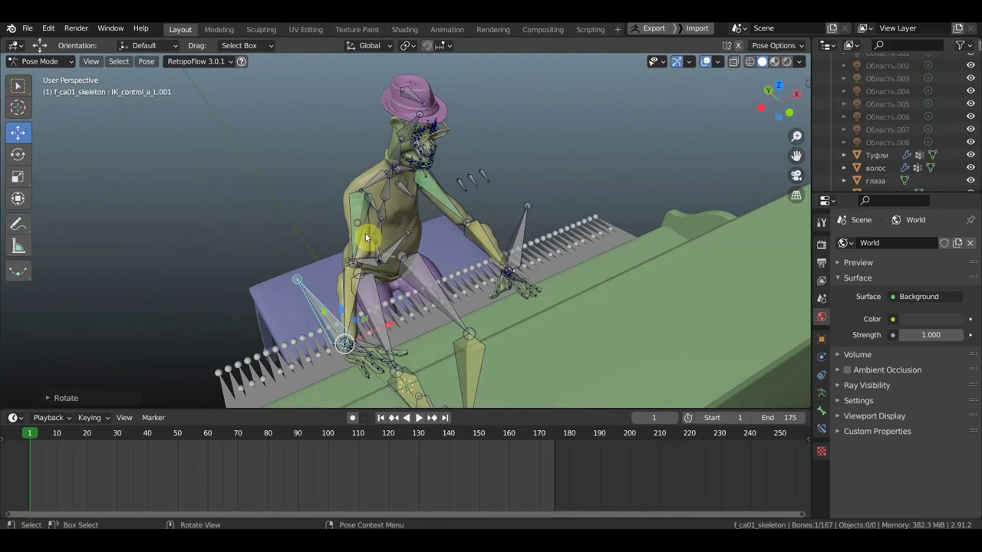
{"action": "left_click", "coordinate": [821, 429]}
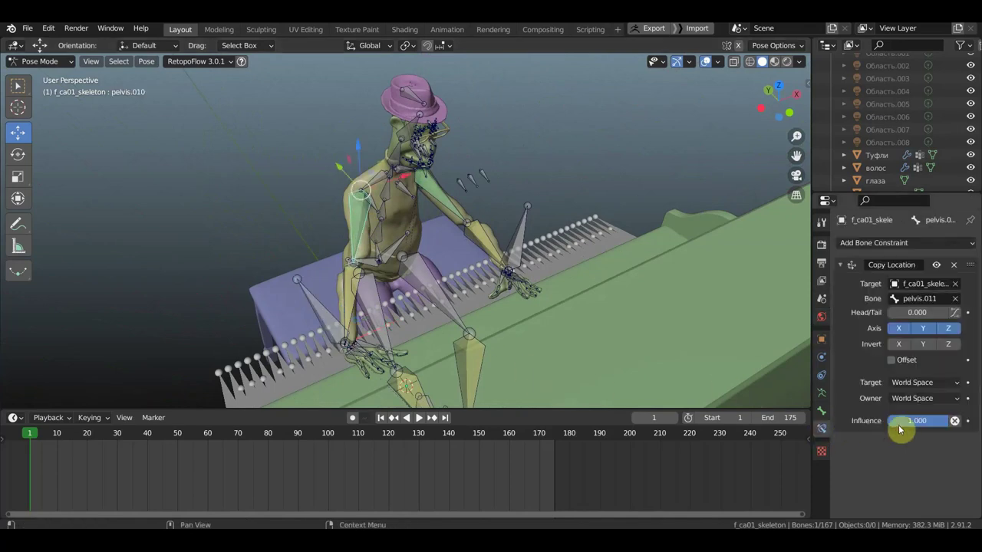
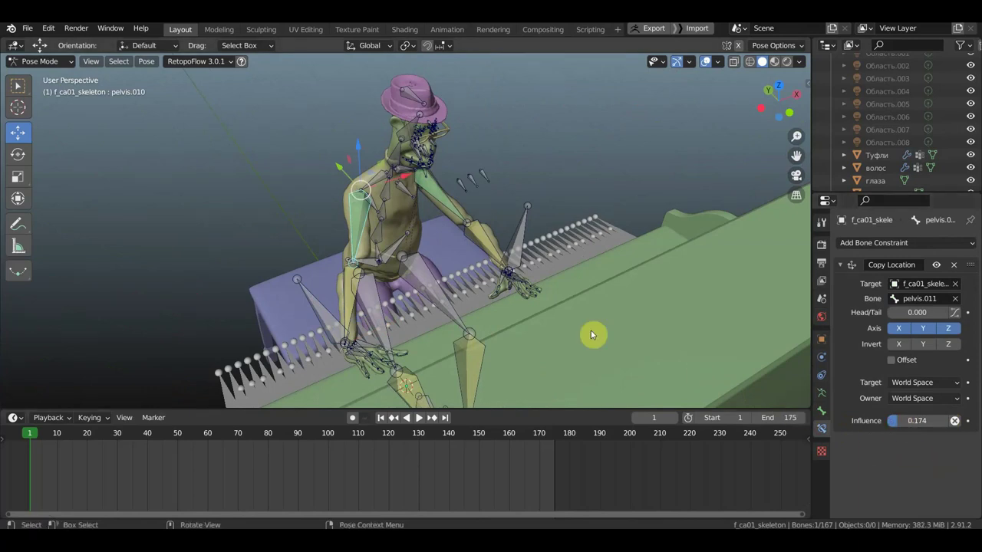
Step: Move IK_control_a_L.001 so the pianist's left hand rests on the piano keys
{"action": "middle_click_drag", "start_coordinate": [502, 326], "coordinate": [484, 329]}
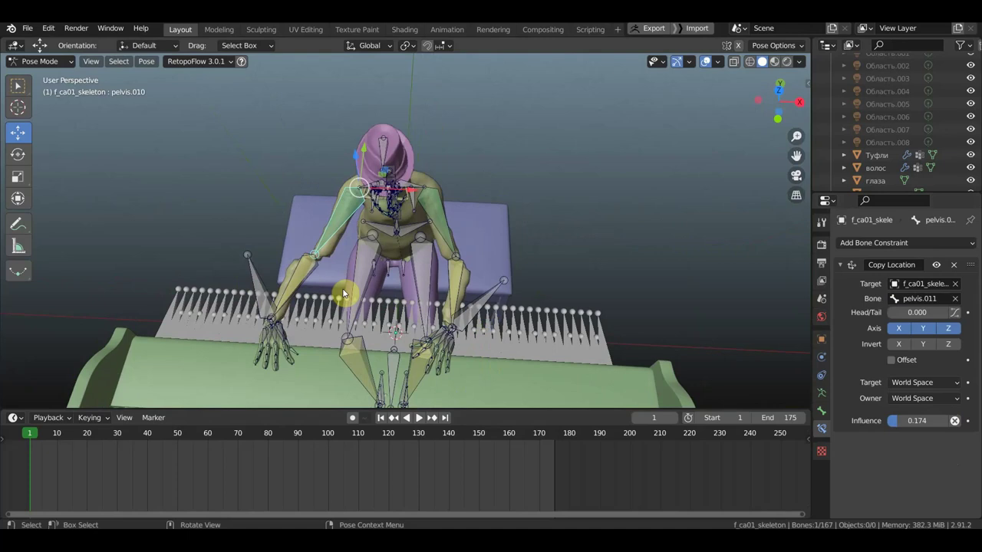
{"action": "left_click_drag", "start_coordinate": [296, 308], "coordinate": [401, 311]}
{"action": "middle_click_drag", "start_coordinate": [401, 311], "coordinate": [496, 262]}
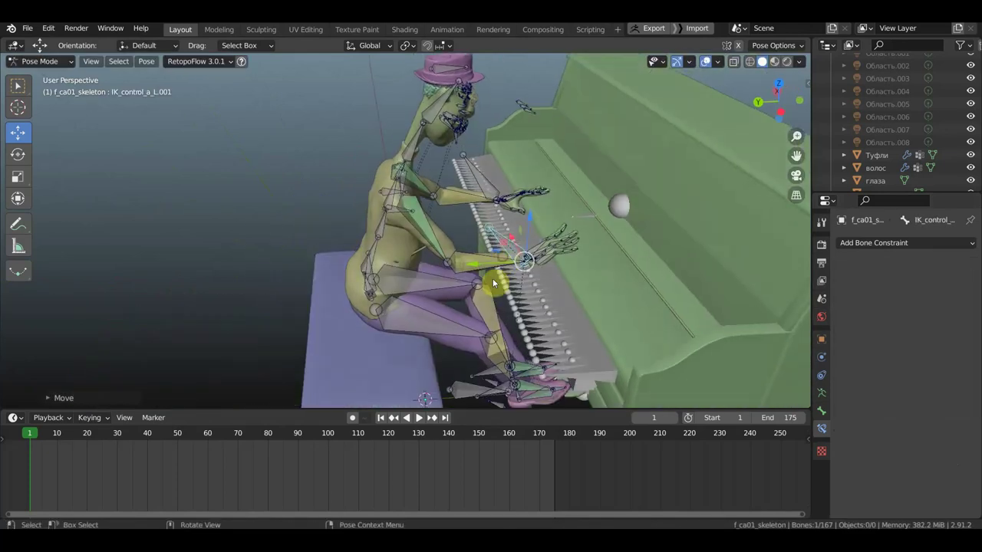
{"action": "scroll", "coordinate": [496, 262], "scroll_direction": "up", "scroll_amount": 2}
{"action": "scroll", "coordinate": [476, 260], "scroll_direction": "up", "scroll_amount": 2}
{"action": "scroll", "coordinate": [482, 248], "scroll_direction": "up", "scroll_amount": 2}
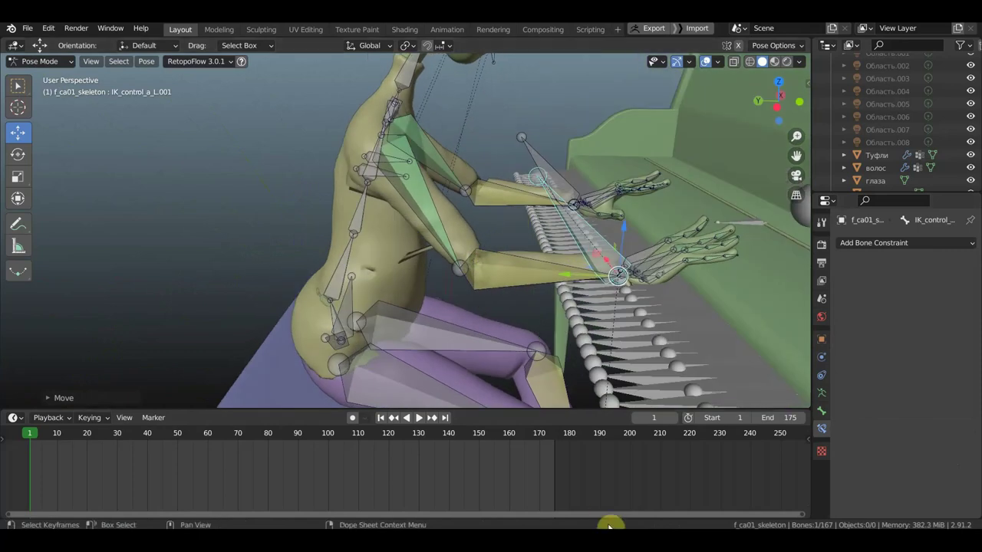
Step: Turn off viewport overlays to inspect the deformed arm and hand mesh
{"action": "left_click", "coordinate": [706, 62]}
{"action": "mouse_move", "coordinate": [587, 234]}
{"action": "middle_mouse_down"}
{"action": "mouse_move", "coordinate": [497, 249]}
{"action": "mouse_move", "coordinate": [573, 256]}
{"action": "mouse_move", "coordinate": [586, 236]}
{"action": "mouse_move", "coordinate": [628, 230]}
{"action": "mouse_move", "coordinate": [560, 209]}
{"action": "mouse_move", "coordinate": [576, 219]}
{"action": "middle_mouse_up"}
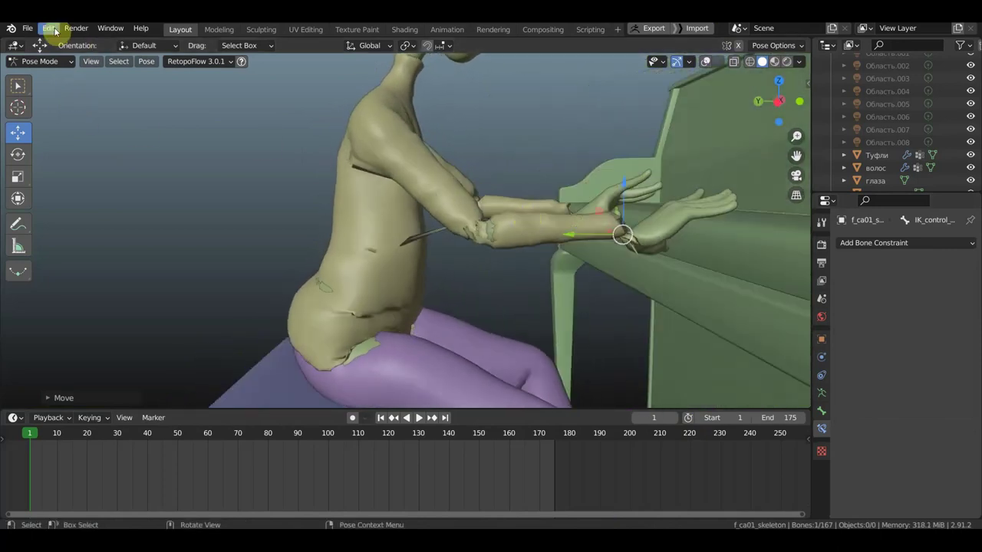
{"action": "left_click", "coordinate": [36, 61]}
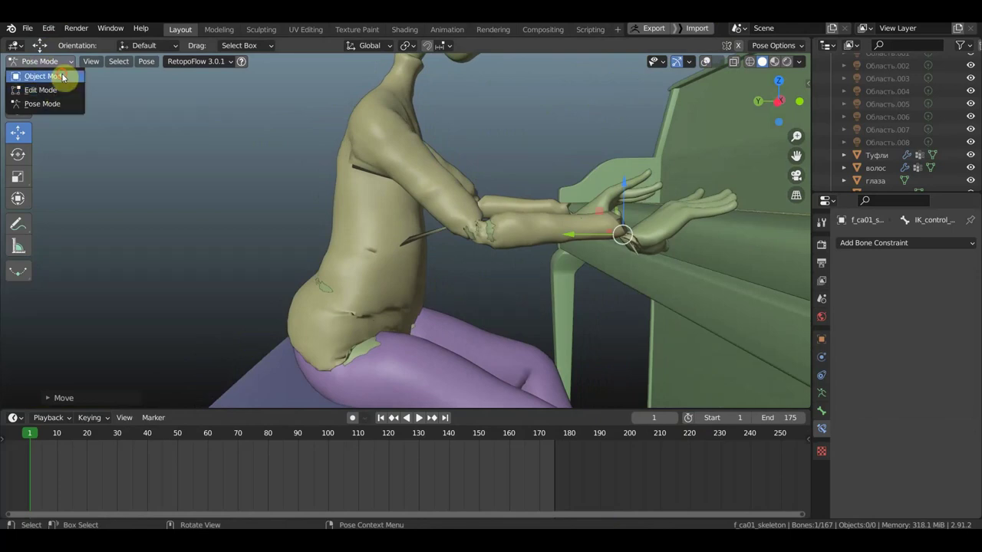
Step: Return to Object Mode, select the sweater свитер and turn overlays back on
{"action": "left_click", "coordinate": [61, 75]}
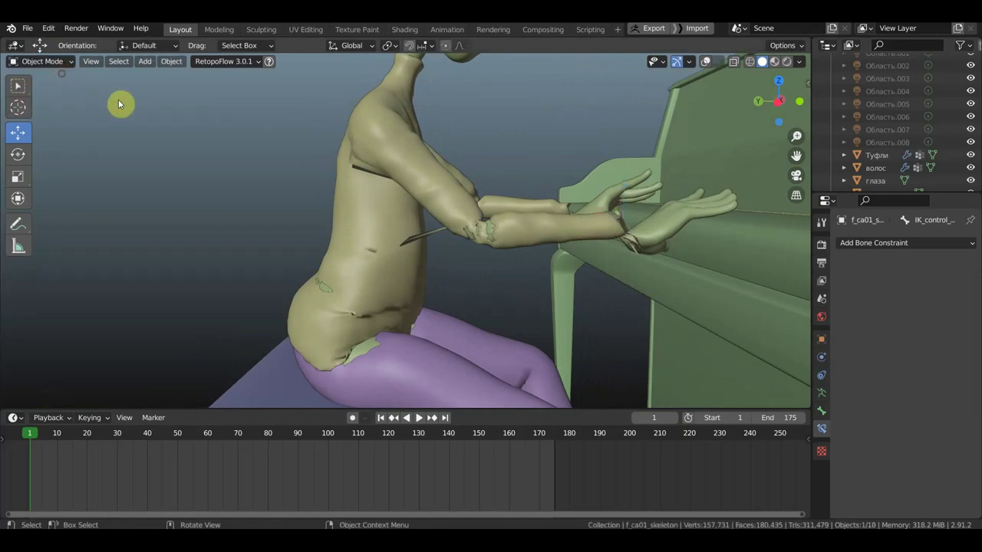
{"action": "left_click", "coordinate": [423, 187]}
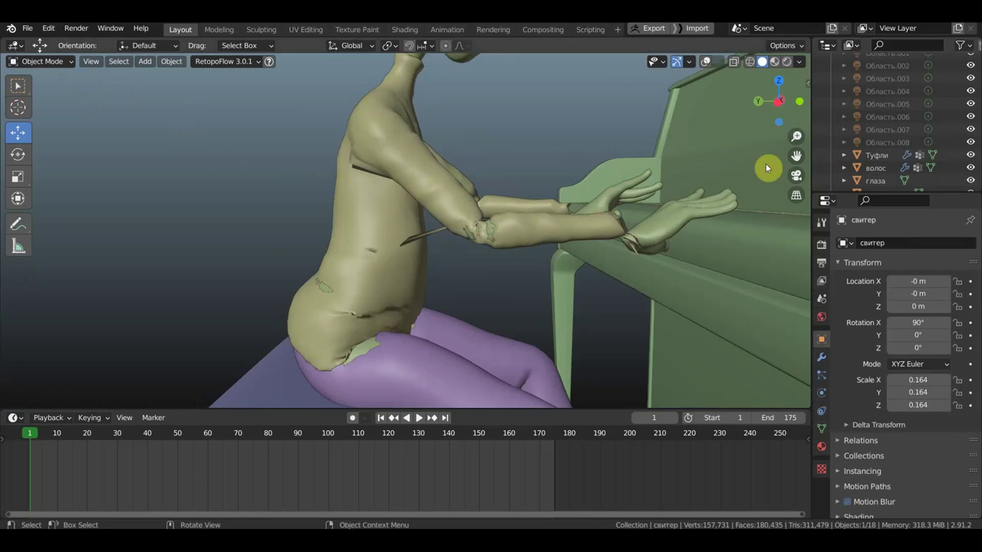
{"action": "left_click", "coordinate": [706, 61]}
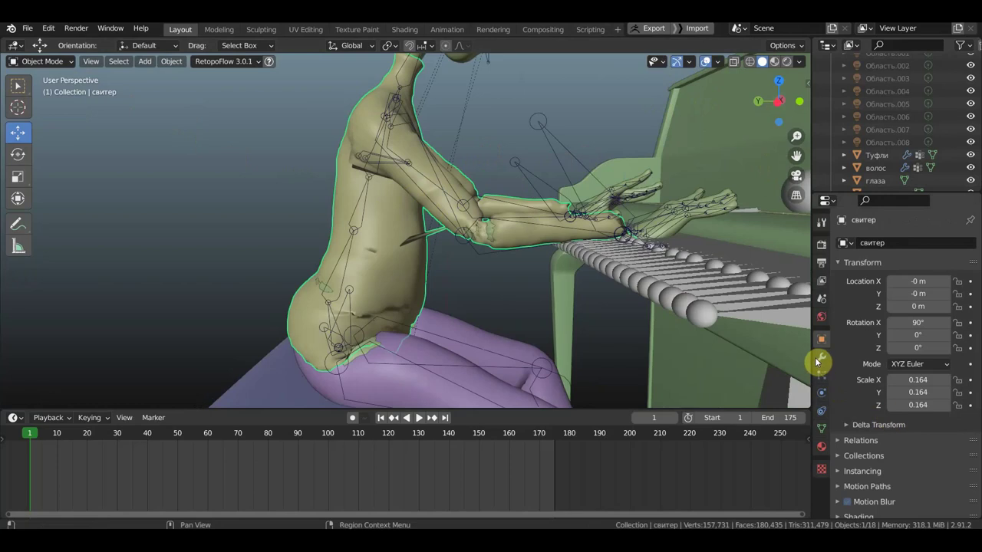
Step: Review the sweater's Armature modifier while looking closely at the arms
{"action": "left_click", "coordinate": [821, 358]}
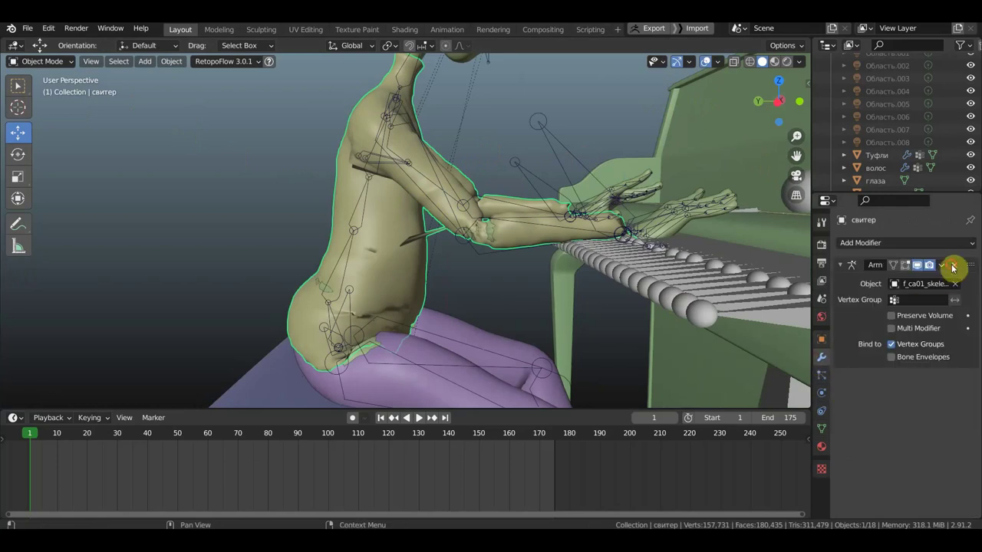
{"action": "left_click", "coordinate": [954, 267]}
{"action": "mouse_move", "coordinate": [504, 222]}
{"action": "middle_mouse_down"}
{"action": "mouse_move", "coordinate": [457, 259]}
{"action": "mouse_move", "coordinate": [381, 263]}
{"action": "mouse_move", "coordinate": [429, 263]}
{"action": "middle_mouse_up"}
{"action": "scroll", "coordinate": [429, 263], "scroll_direction": "up", "scroll_amount": 4}
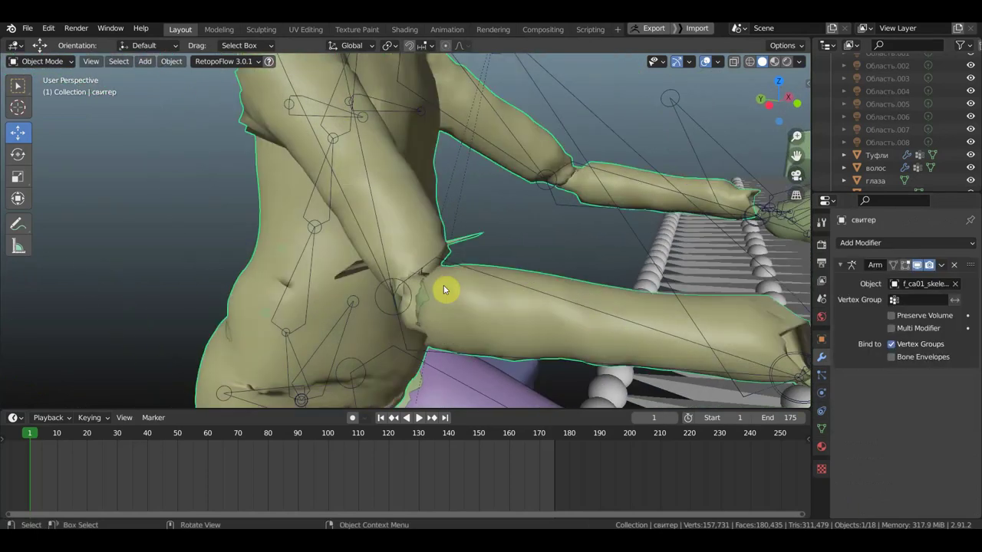
{"action": "scroll", "coordinate": [475, 255], "scroll_direction": "down", "scroll_amount": 4}
{"action": "scroll", "coordinate": [398, 212], "scroll_direction": "down", "scroll_amount": 2}
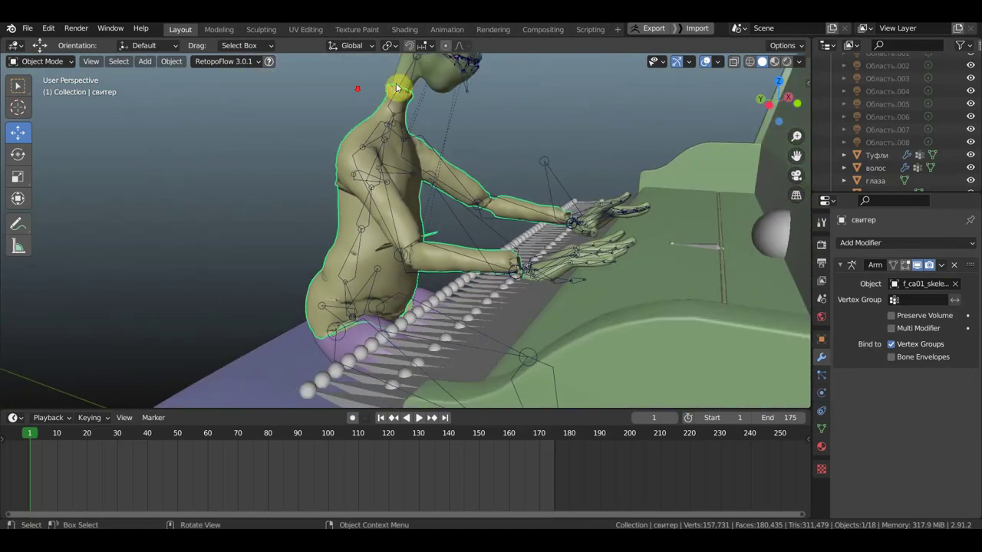
Step: Select the body mesh тело рот and view it from a new angle
{"action": "left_click", "coordinate": [426, 70]}
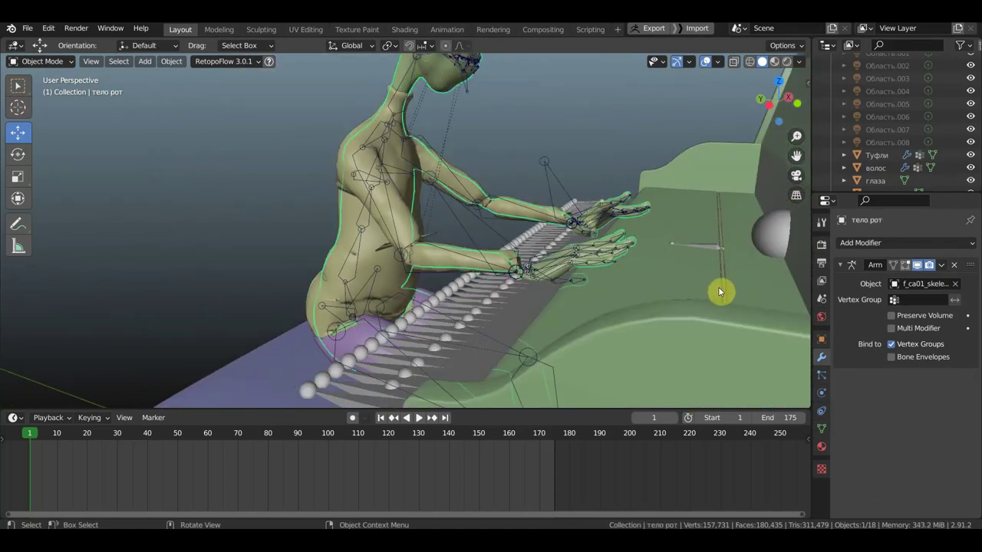
{"action": "mouse_move", "coordinate": [678, 286]}
{"action": "middle_mouse_down"}
{"action": "mouse_move", "coordinate": [696, 282]}
{"action": "mouse_move", "coordinate": [688, 282]}
{"action": "middle_mouse_up"}
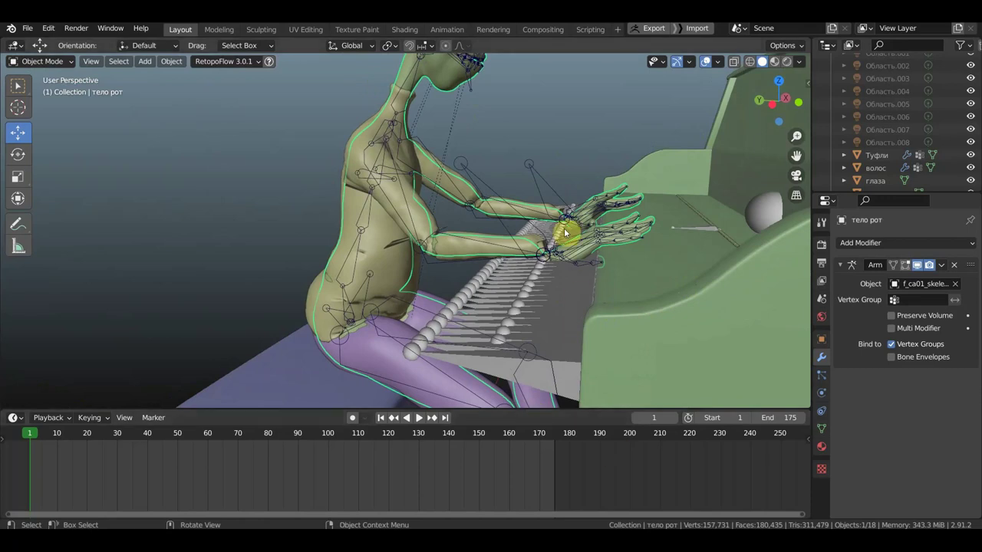
{"action": "scroll", "coordinate": [488, 250], "scroll_direction": "up", "scroll_amount": 3}
{"action": "scroll", "coordinate": [488, 249], "scroll_direction": "up", "scroll_amount": 2}
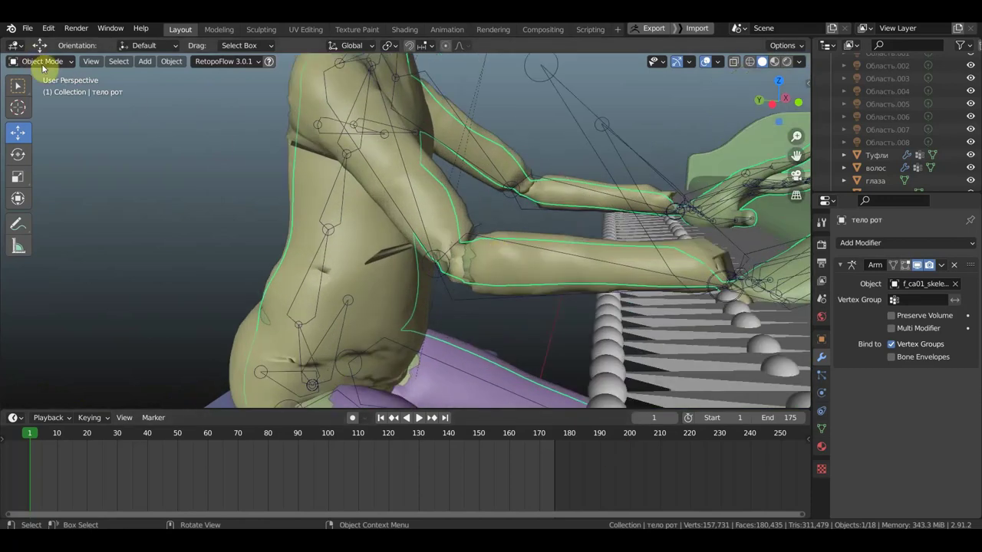
Step: Put the skeleton in Pose Mode and show pelvis.010's bone constraints
{"action": "left_click", "coordinate": [609, 143]}
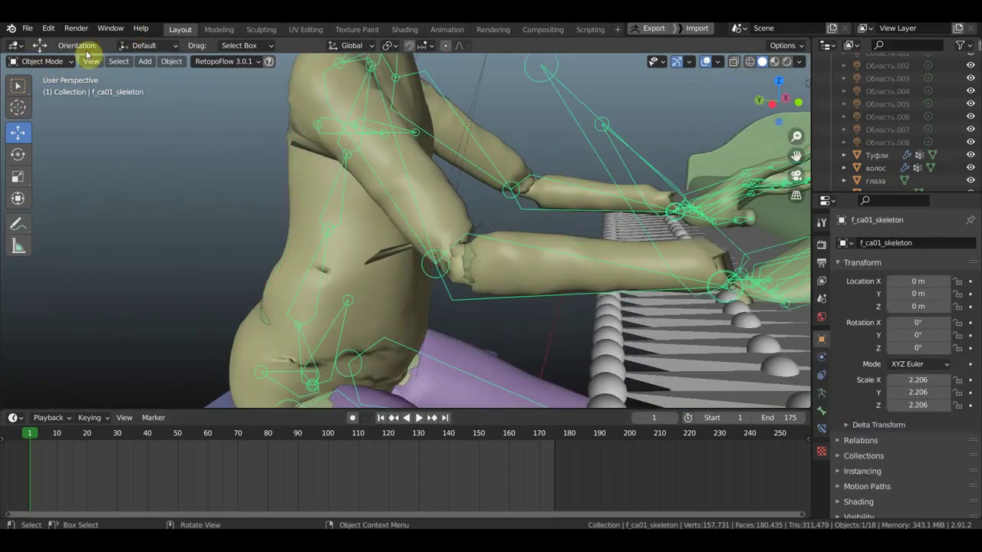
{"action": "left_click", "coordinate": [49, 61]}
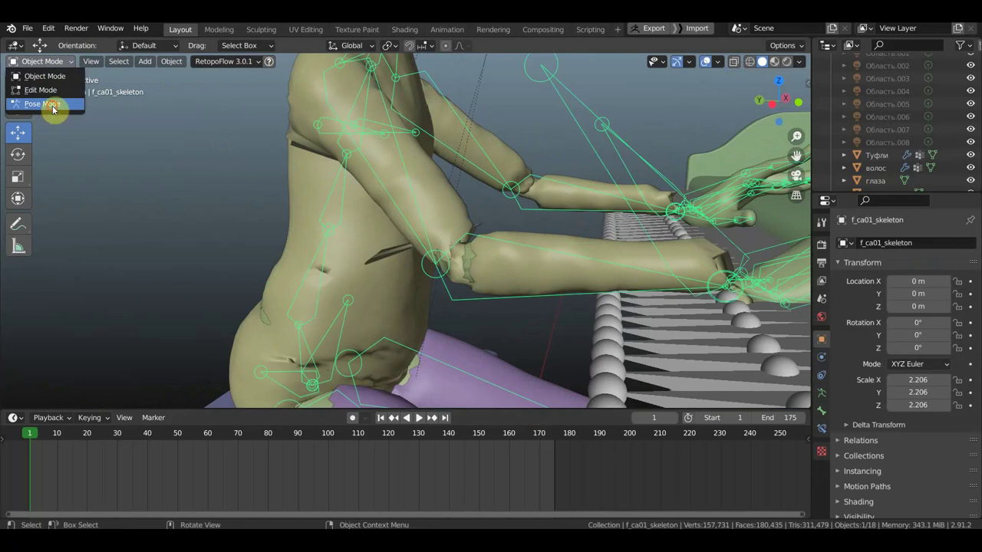
{"action": "left_click", "coordinate": [48, 103]}
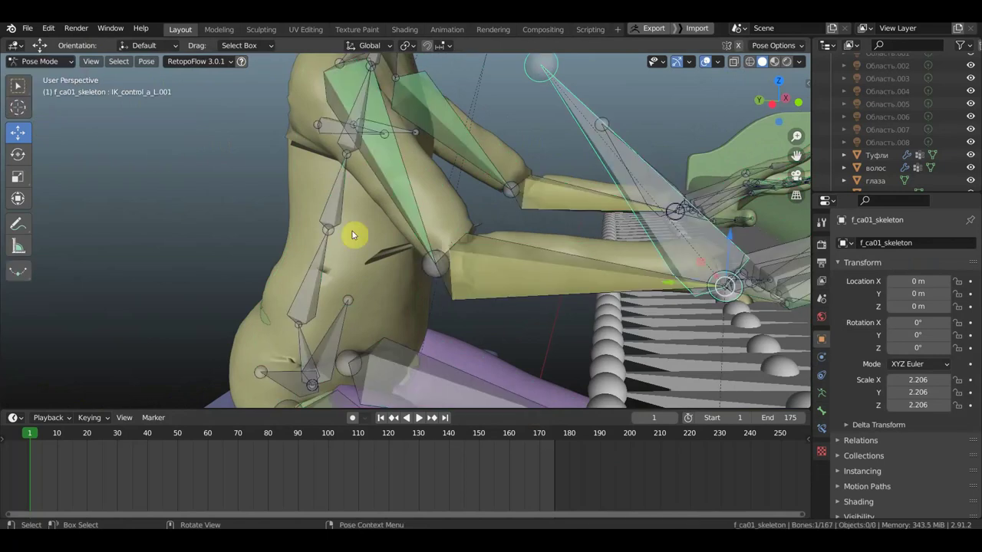
{"action": "left_click", "coordinate": [423, 240]}
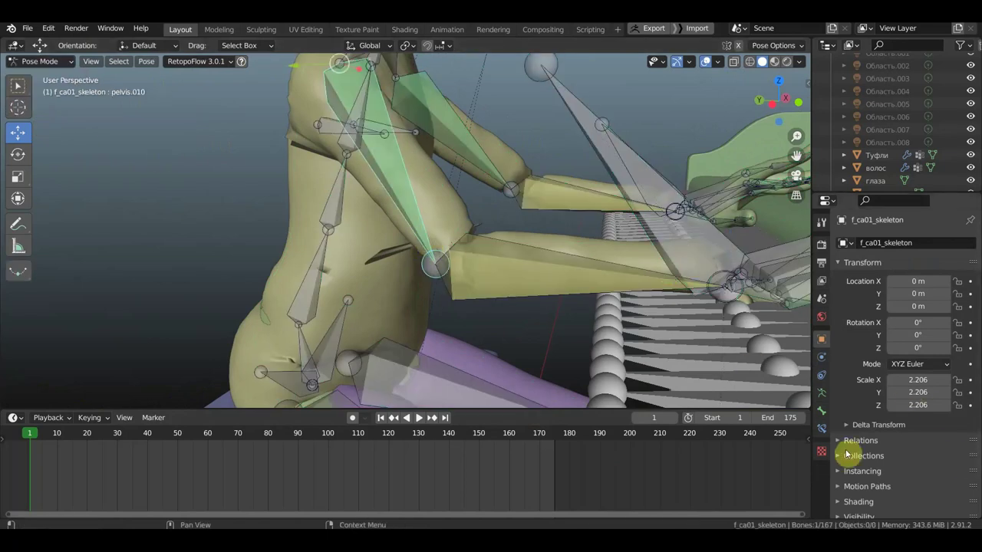
{"action": "left_click", "coordinate": [822, 429]}
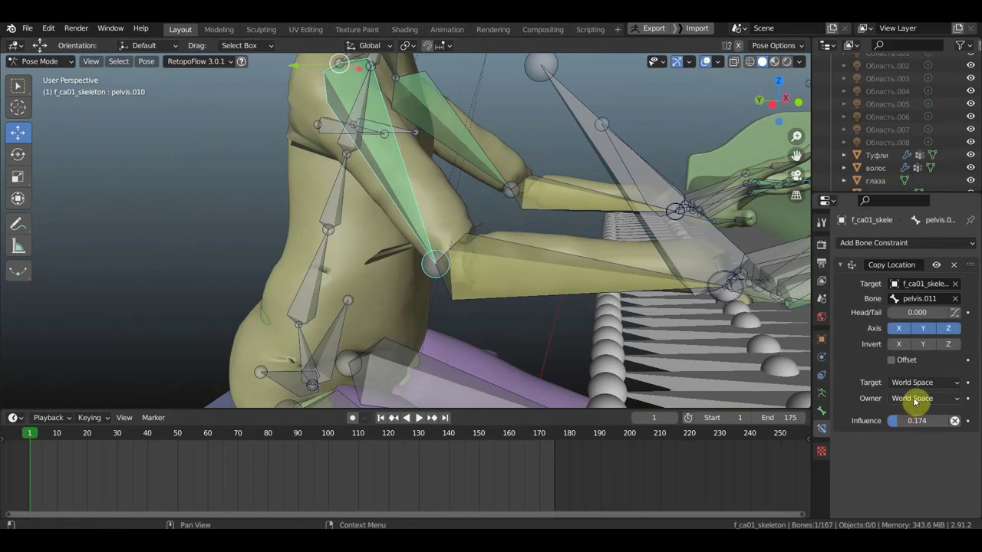
Step: Lower the arm bone pelvis.008's Copy Transforms influence to about 0.107
{"action": "left_click", "coordinate": [560, 273]}
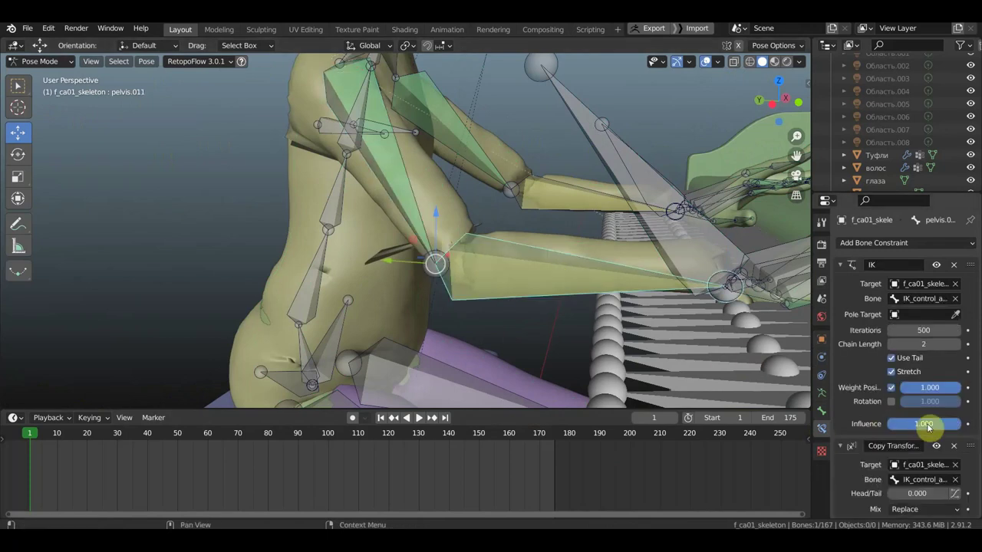
{"action": "scroll", "coordinate": [935, 449], "scroll_direction": "down", "scroll_amount": 2}
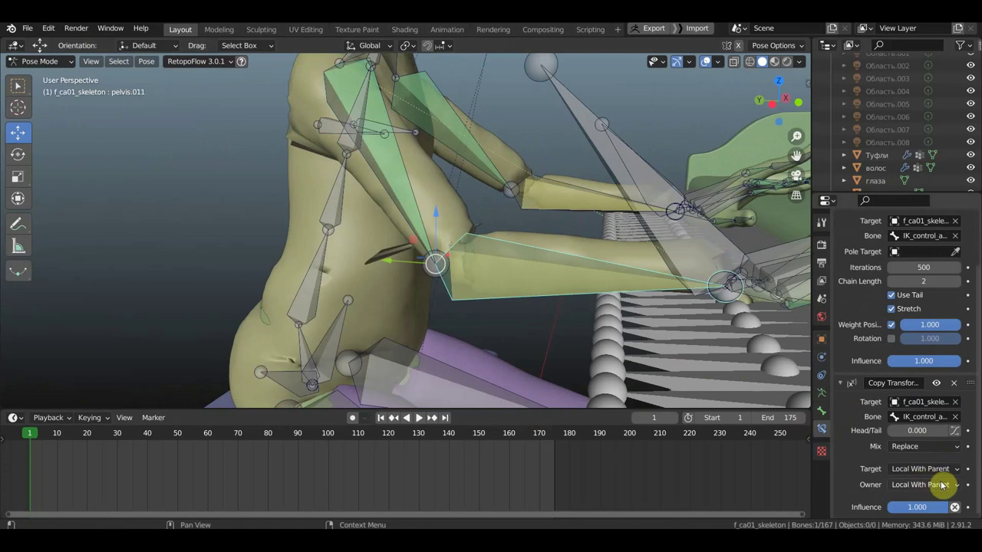
{"action": "left_click_drag", "start_coordinate": [941, 509], "coordinate": [889, 509]}
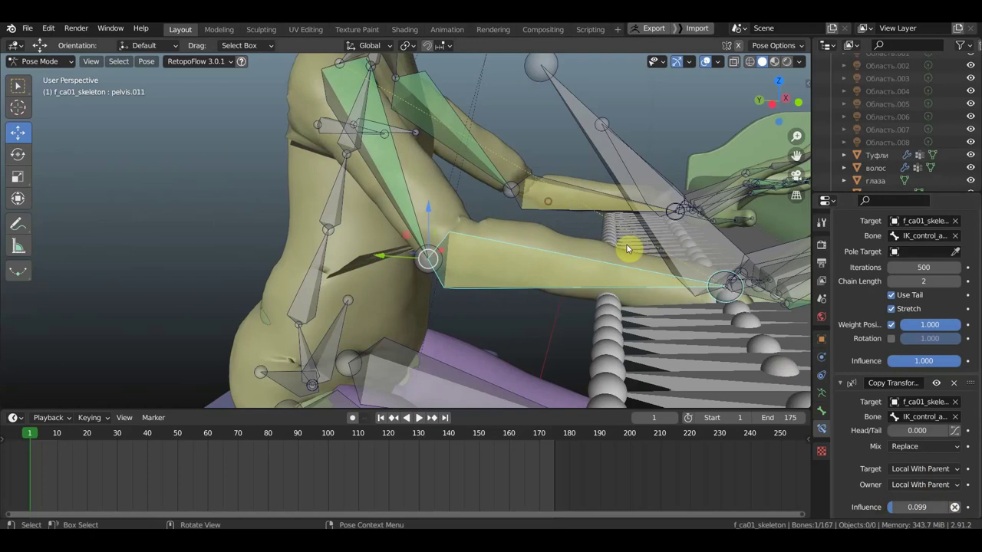
{"action": "key", "text": "BackSpace"}
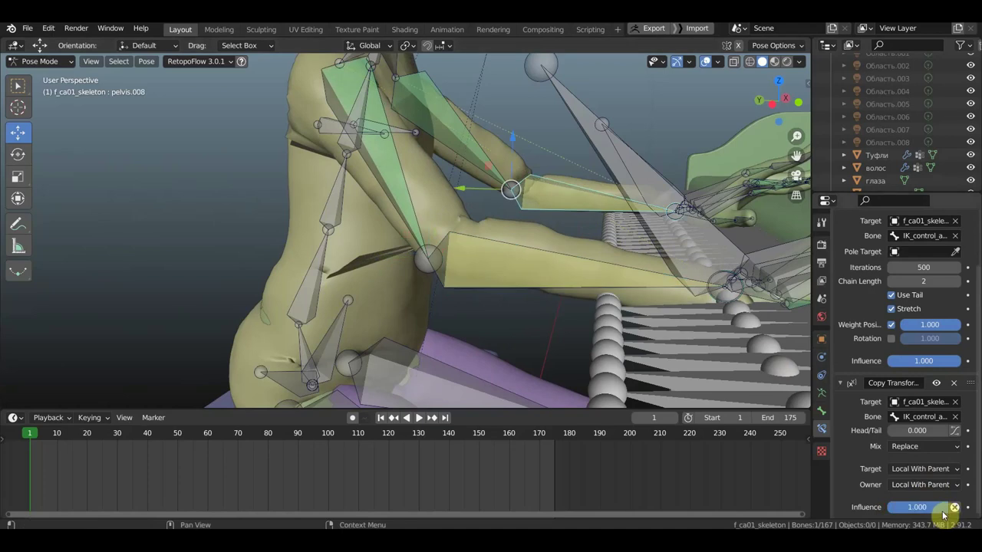
{"action": "left_click_drag", "start_coordinate": [943, 507], "coordinate": [895, 506]}
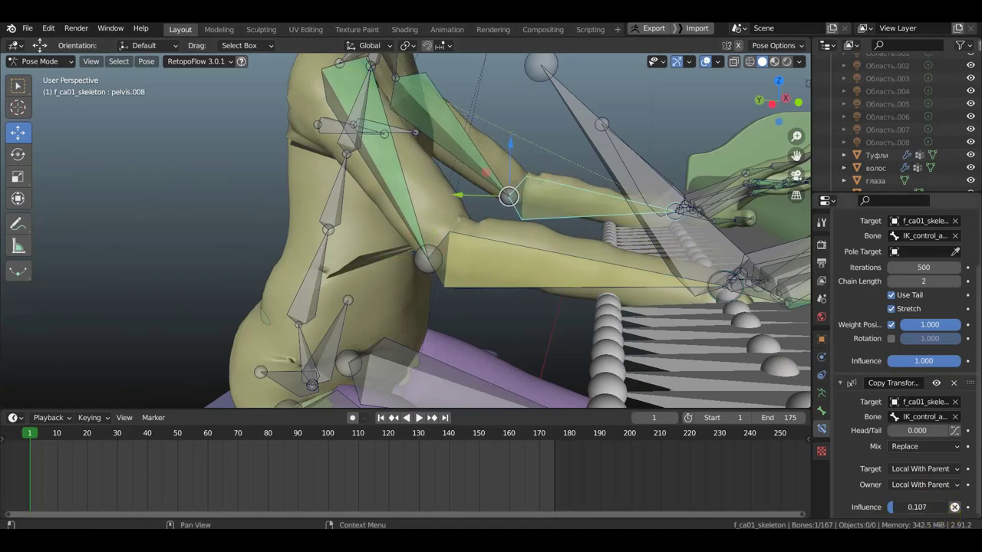
{"action": "mouse_move", "coordinate": [629, 221]}
{"action": "middle_mouse_down"}
{"action": "mouse_move", "coordinate": [423, 269]}
{"action": "mouse_move", "coordinate": [412, 280]}
{"action": "mouse_move", "coordinate": [391, 243]}
{"action": "mouse_move", "coordinate": [566, 234]}
{"action": "mouse_move", "coordinate": [617, 214]}
{"action": "mouse_move", "coordinate": [682, 289]}
{"action": "middle_mouse_up"}
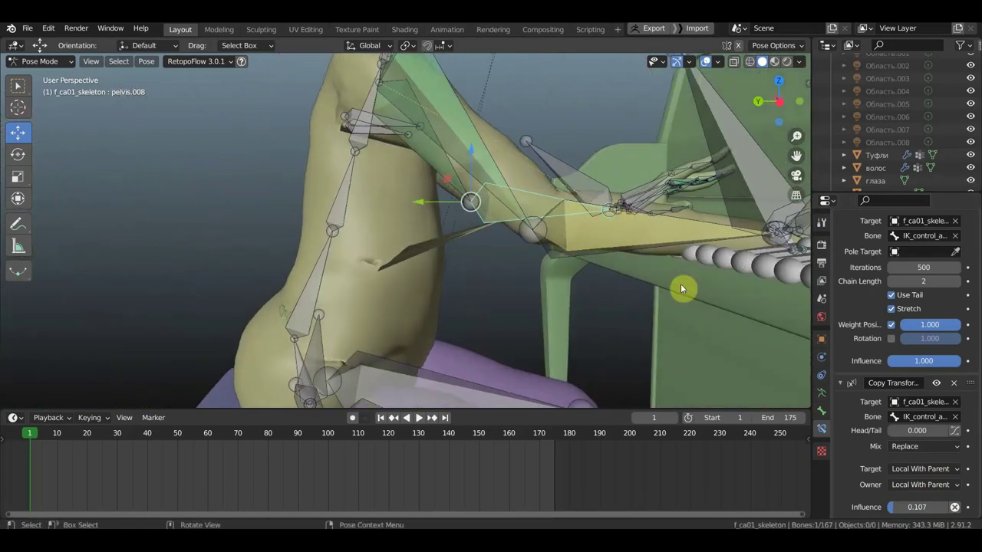
{"action": "left_click", "coordinate": [386, 213]}
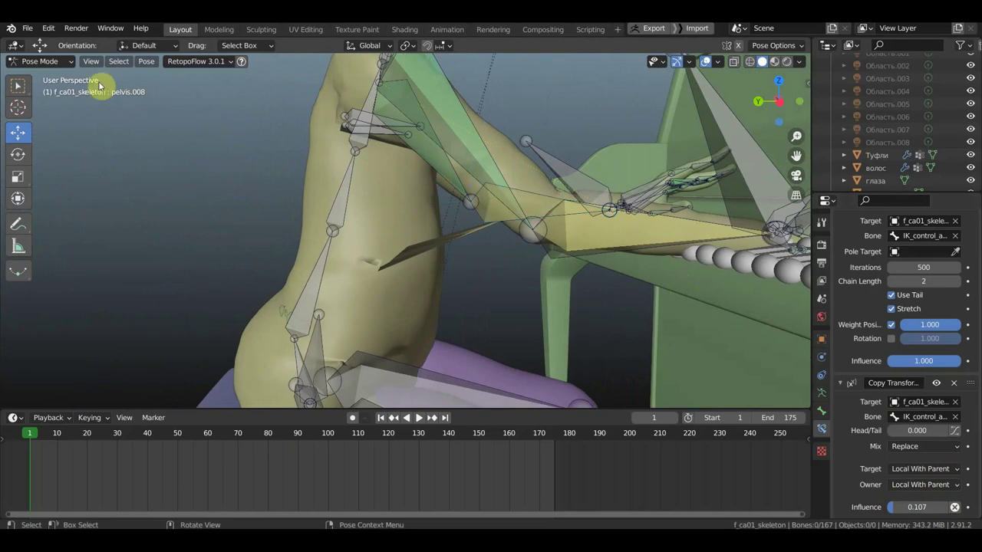
{"action": "left_click", "coordinate": [56, 63]}
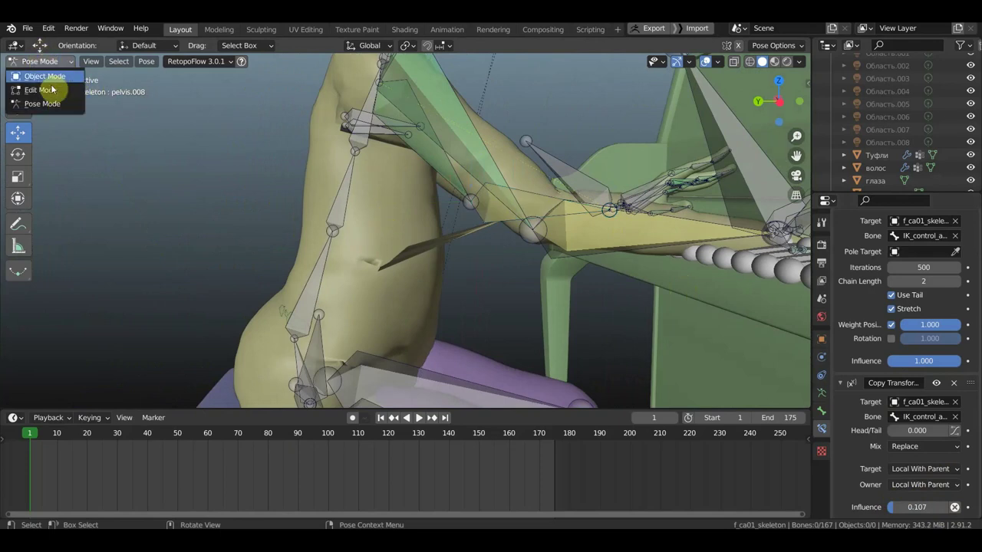
Step: In Object Mode, remove the sweater's Armature modifier
{"action": "left_click", "coordinate": [46, 76]}
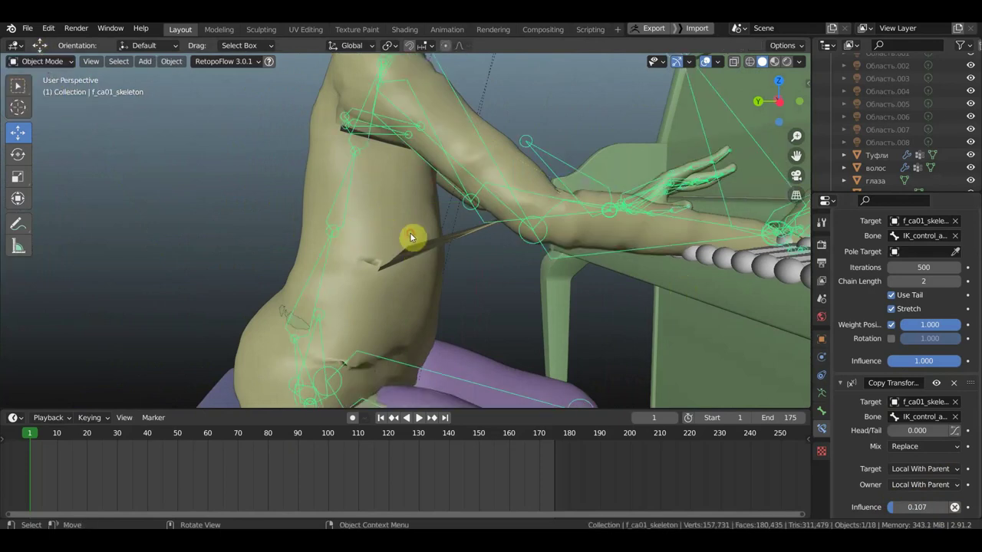
{"action": "left_click", "coordinate": [410, 237]}
{"action": "left_click", "coordinate": [820, 355]}
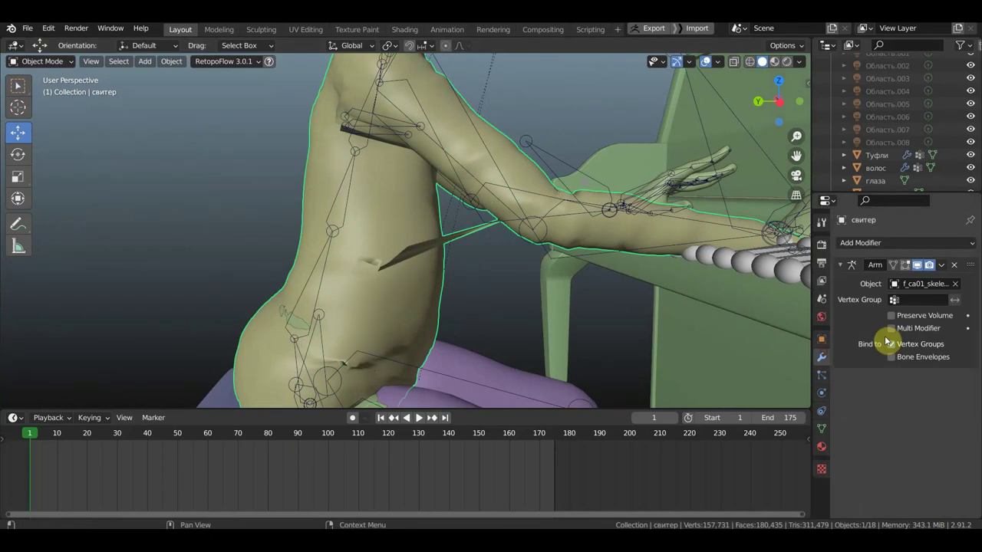
{"action": "left_click", "coordinate": [955, 267]}
{"action": "middle_click_drag", "start_coordinate": [578, 100], "coordinate": [416, 228]}
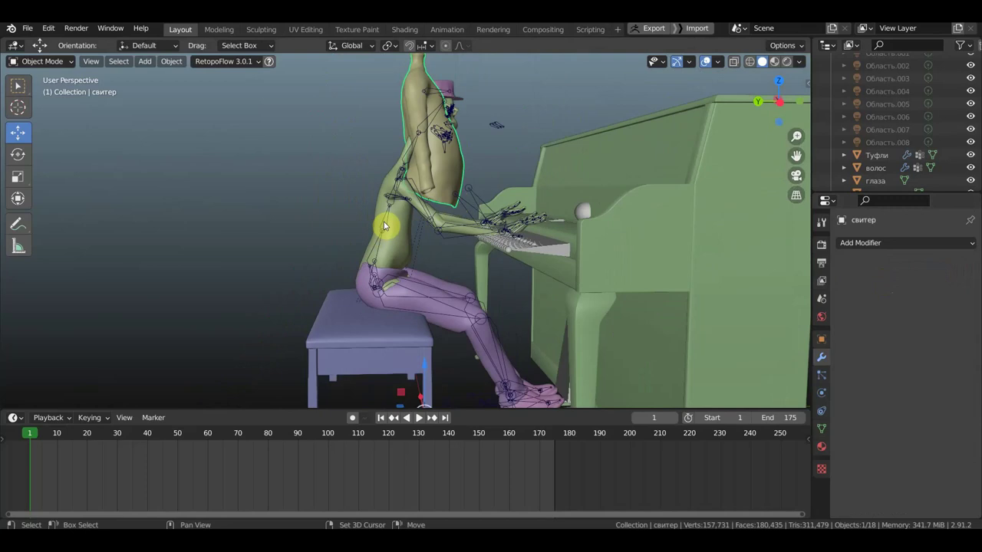
Step: Parent the mesh to f_ca01_skeleton with Armature Deform and check the torso
{"action": "left_click", "coordinate": [385, 225]}
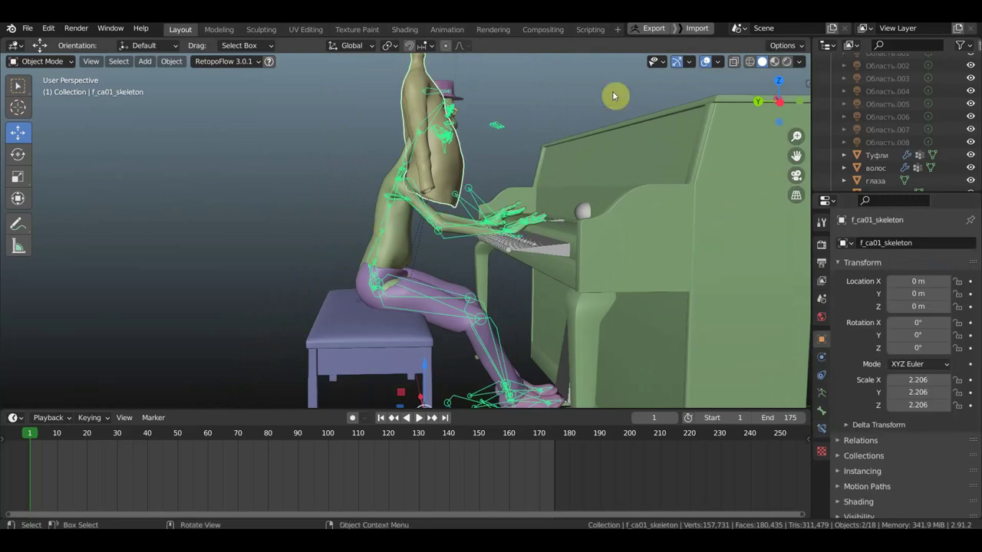
{"action": "key", "text": "ctrl+p"}
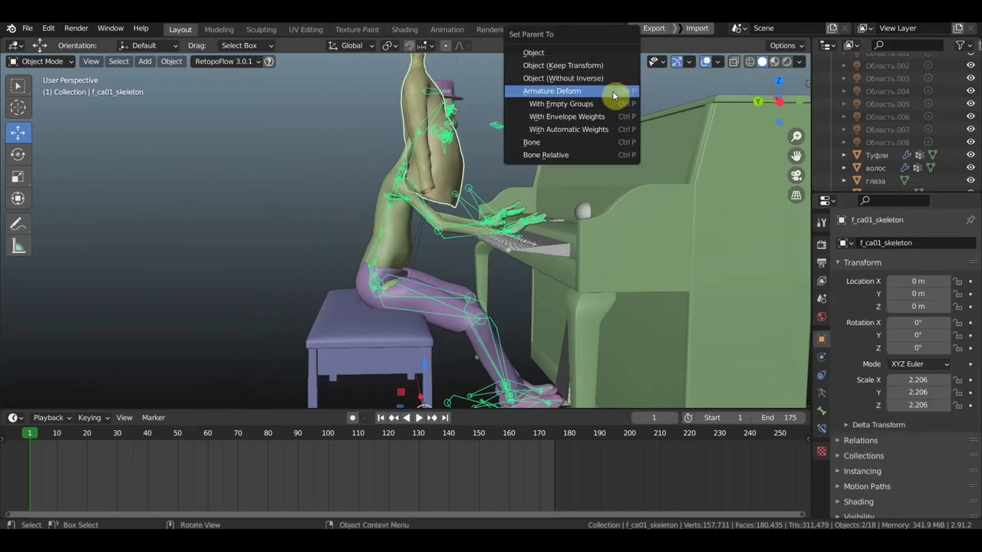
{"action": "left_click", "coordinate": [591, 105]}
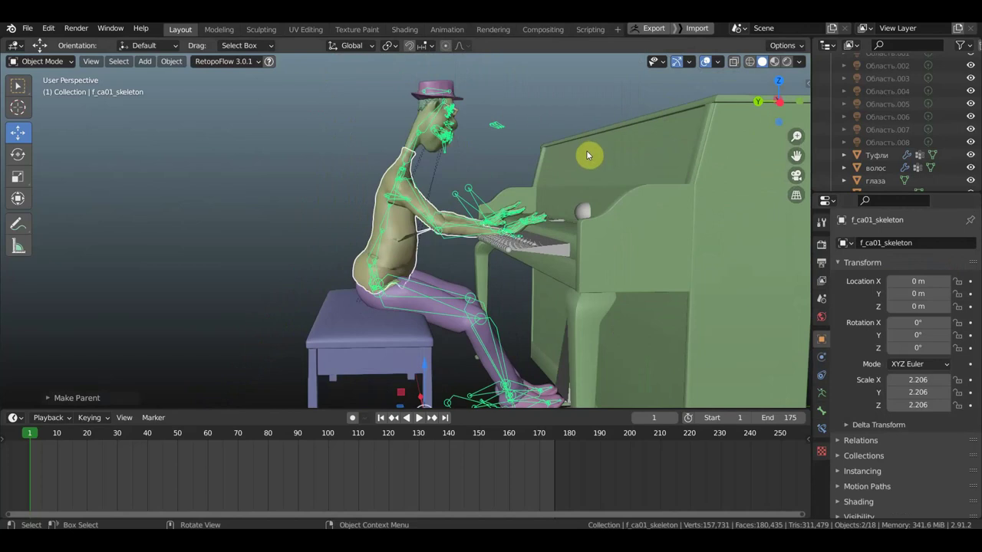
{"action": "scroll", "coordinate": [445, 244], "scroll_direction": "up", "scroll_amount": 3}
{"action": "scroll", "coordinate": [441, 288], "scroll_direction": "up", "scroll_amount": 1}
{"action": "mouse_move", "coordinate": [431, 287]}
{"action": "middle_mouse_down"}
{"action": "mouse_move", "coordinate": [497, 287]}
{"action": "mouse_move", "coordinate": [440, 291]}
{"action": "middle_mouse_up"}
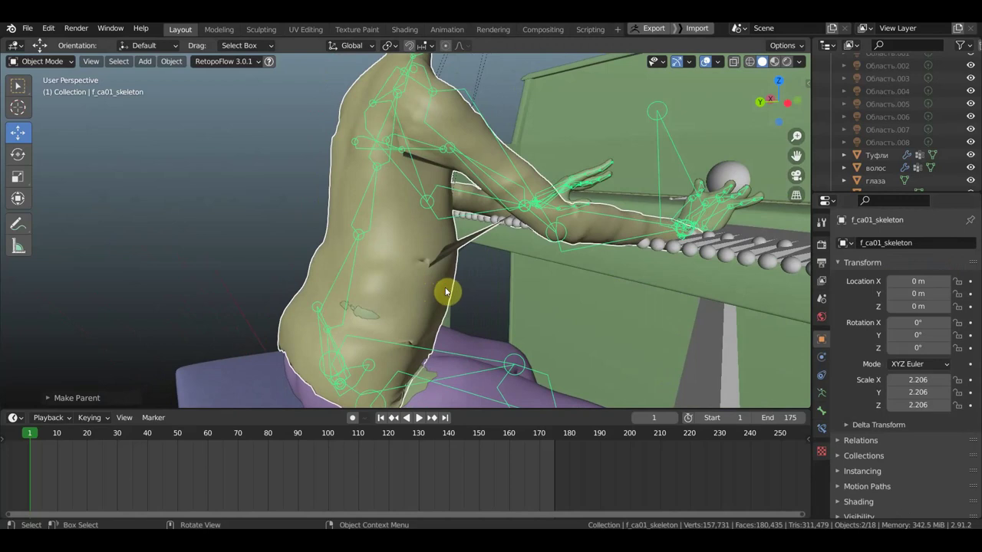
Step: Add a Data Transfer modifier to свитер with тело рот as its source
{"action": "left_click", "coordinate": [452, 293]}
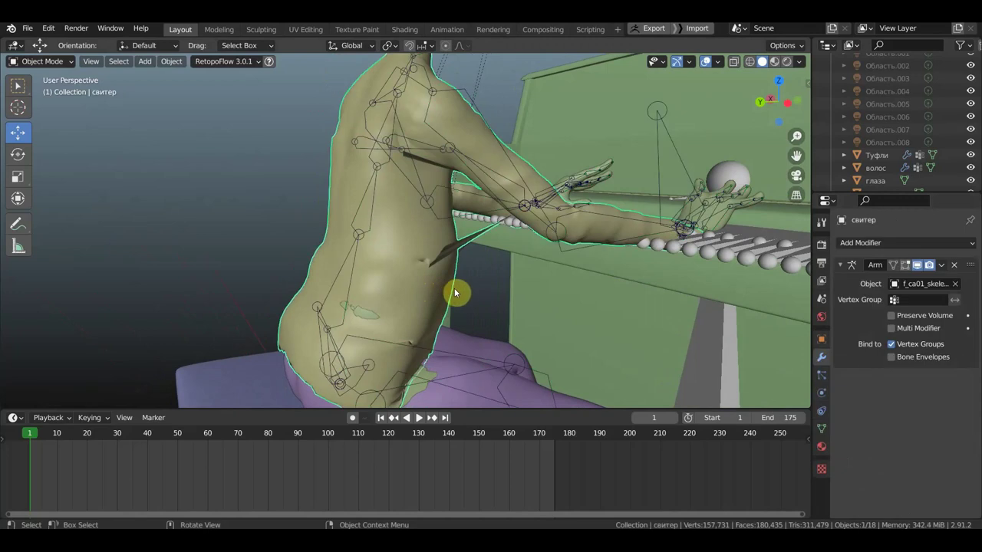
{"action": "left_click", "coordinate": [881, 247]}
{"action": "left_click", "coordinate": [608, 279]}
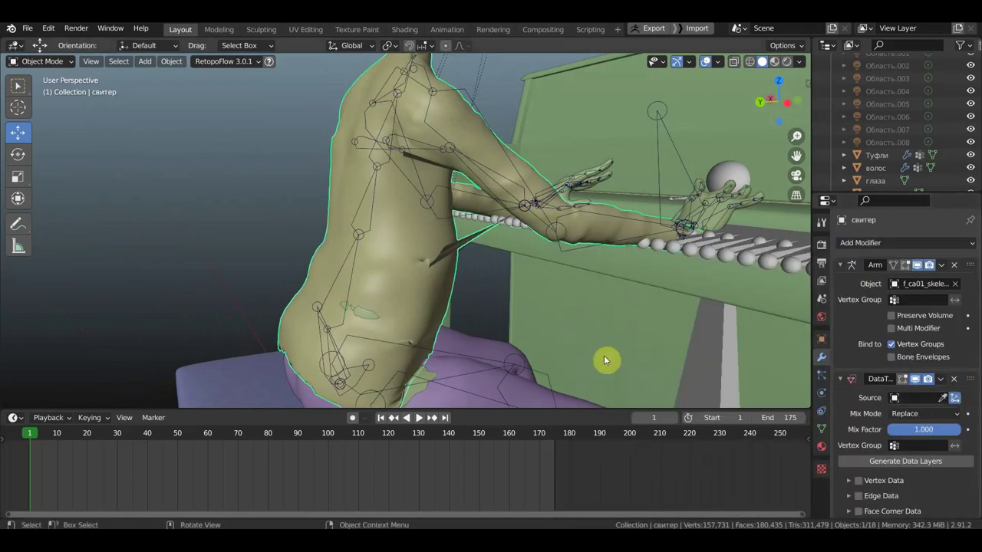
{"action": "scroll", "coordinate": [594, 357], "scroll_direction": "down", "scroll_amount": 4}
{"action": "left_click", "coordinate": [942, 398]}
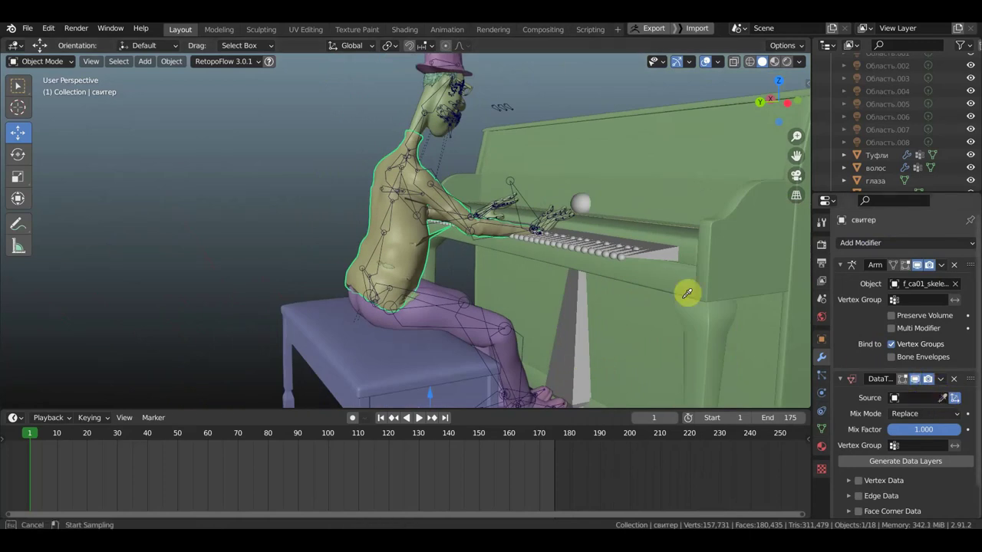
{"action": "left_click", "coordinate": [434, 117]}
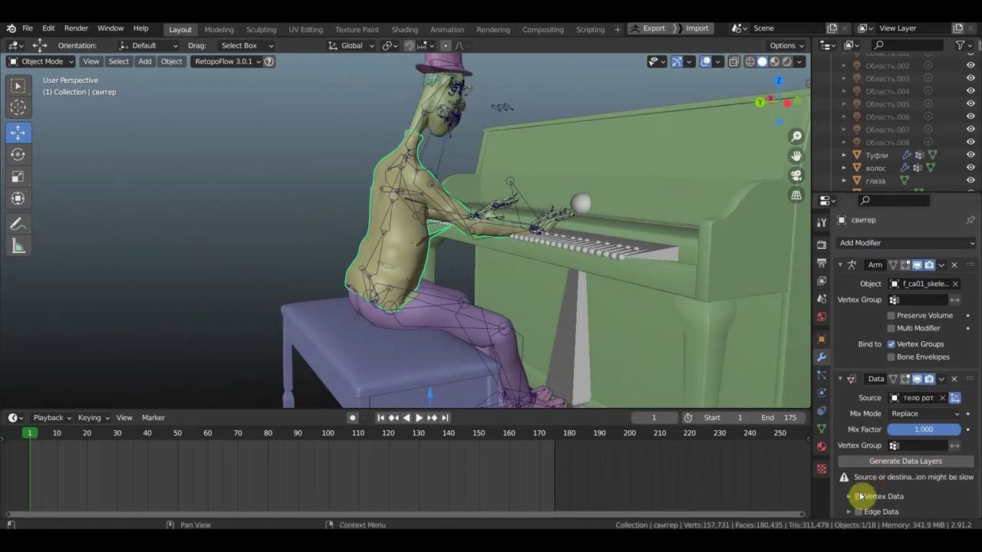
Step: Transfer Vertex Groups, apply the Data Transfer modifier, and delete the Armature modifier
{"action": "left_click", "coordinate": [856, 498]}
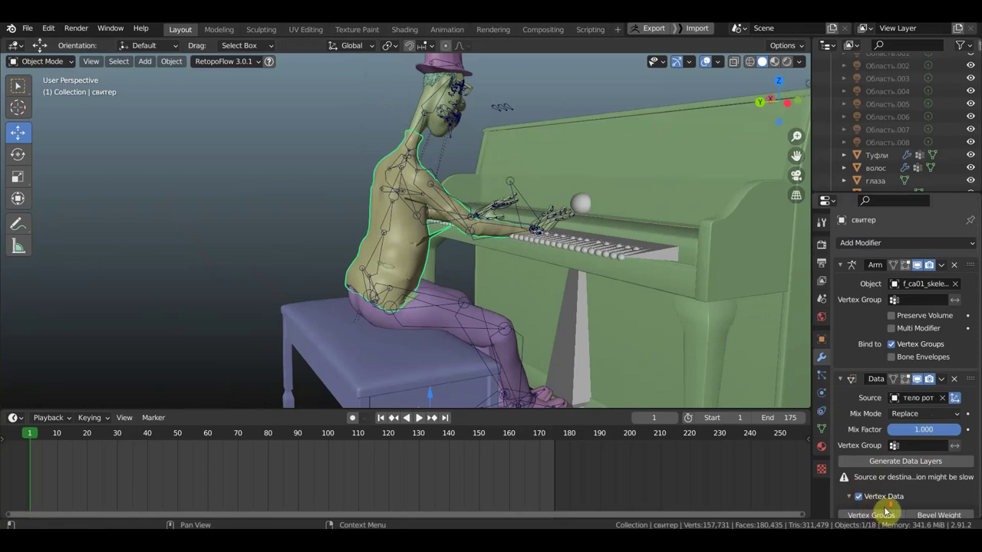
{"action": "scroll", "coordinate": [886, 510], "scroll_direction": "down", "scroll_amount": 2}
{"action": "left_click", "coordinate": [881, 475]}
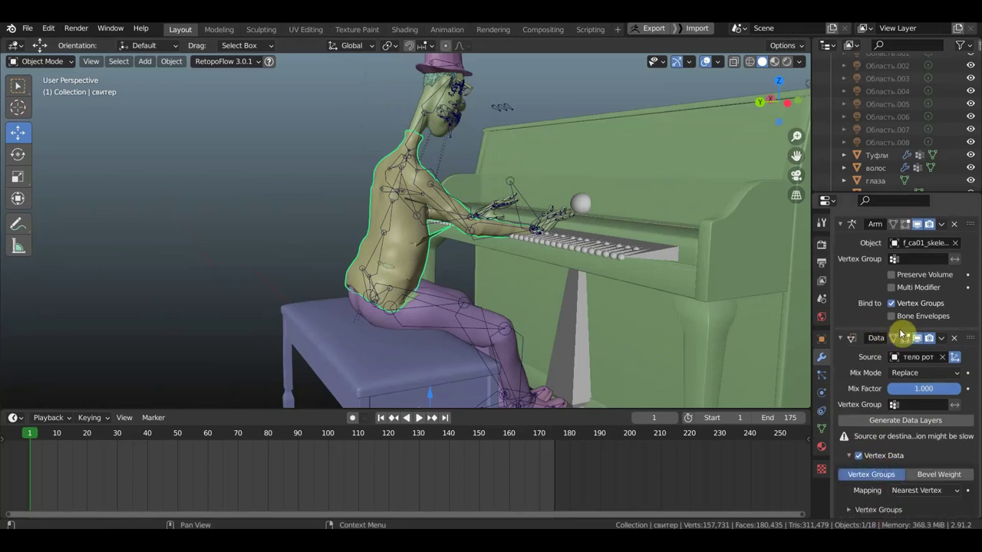
{"action": "left_click", "coordinate": [940, 338]}
{"action": "left_click", "coordinate": [895, 358]}
{"action": "scroll", "coordinate": [606, 307], "scroll_direction": "up", "scroll_amount": 3}
{"action": "mouse_move", "coordinate": [580, 267]}
{"action": "middle_mouse_down"}
{"action": "mouse_move", "coordinate": [531, 266]}
{"action": "mouse_move", "coordinate": [495, 281]}
{"action": "mouse_move", "coordinate": [499, 292]}
{"action": "mouse_move", "coordinate": [439, 297]}
{"action": "mouse_move", "coordinate": [590, 279]}
{"action": "middle_mouse_up"}
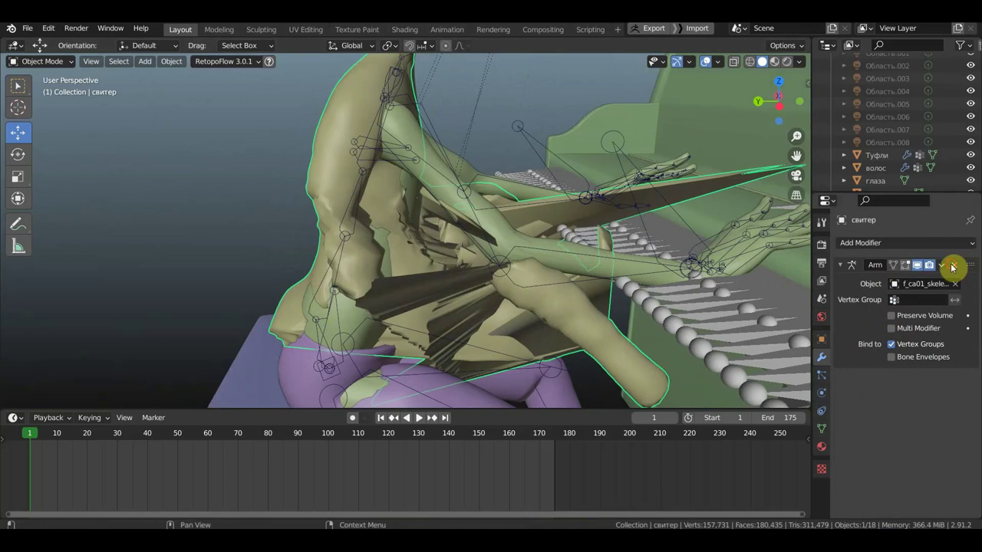
{"action": "left_click", "coordinate": [951, 266]}
{"action": "scroll", "coordinate": [587, 275], "scroll_direction": "down", "scroll_amount": 3}
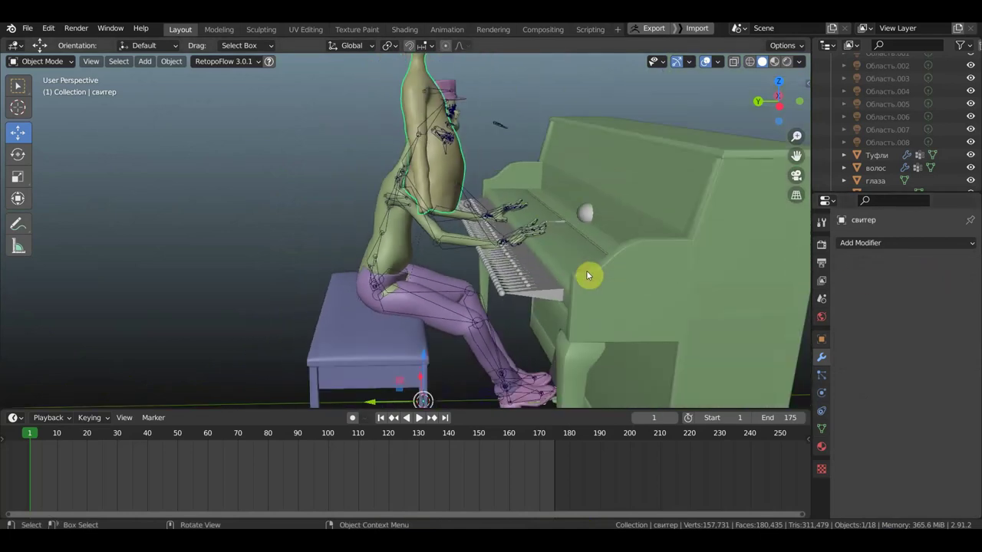
Step: Delete the sweater object свитер, then select the f_ca01_skeleton armature
{"action": "mouse_move", "coordinate": [620, 271]}
{"action": "middle_mouse_down"}
{"action": "mouse_move", "coordinate": [616, 340]}
{"action": "mouse_move", "coordinate": [629, 340]}
{"action": "middle_mouse_up"}
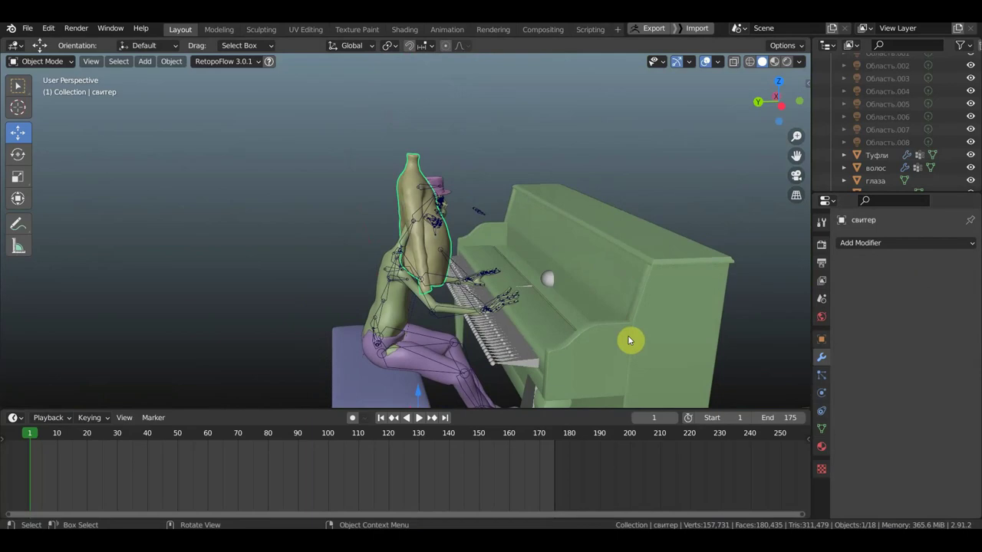
{"action": "key", "text": "Delete"}
{"action": "mouse_move", "coordinate": [678, 338]}
{"action": "middle_mouse_down"}
{"action": "mouse_move", "coordinate": [622, 346]}
{"action": "mouse_move", "coordinate": [631, 287]}
{"action": "mouse_move", "coordinate": [576, 272]}
{"action": "middle_mouse_up"}
{"action": "scroll", "coordinate": [577, 272], "scroll_direction": "up", "scroll_amount": 3}
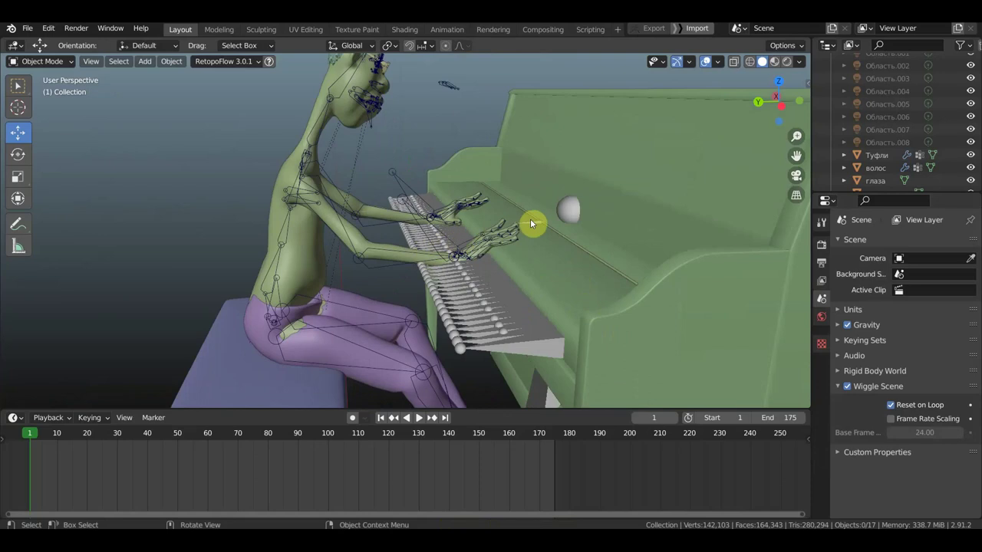
{"action": "left_click", "coordinate": [407, 188]}
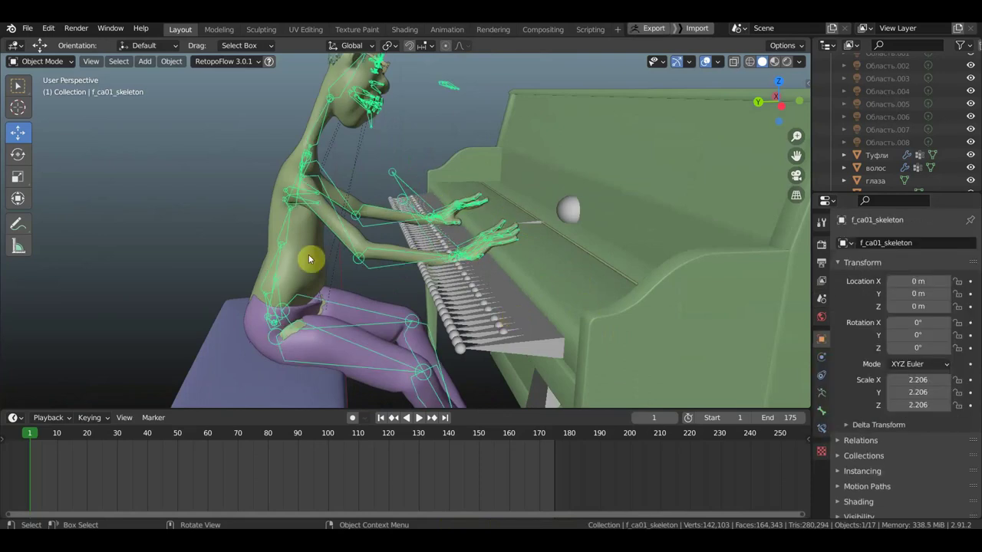
Step: In Pose Mode, key Location & Rotation on all 167 bones at frame 1, then play
{"action": "left_click", "coordinate": [50, 65]}
{"action": "left_click", "coordinate": [57, 104]}
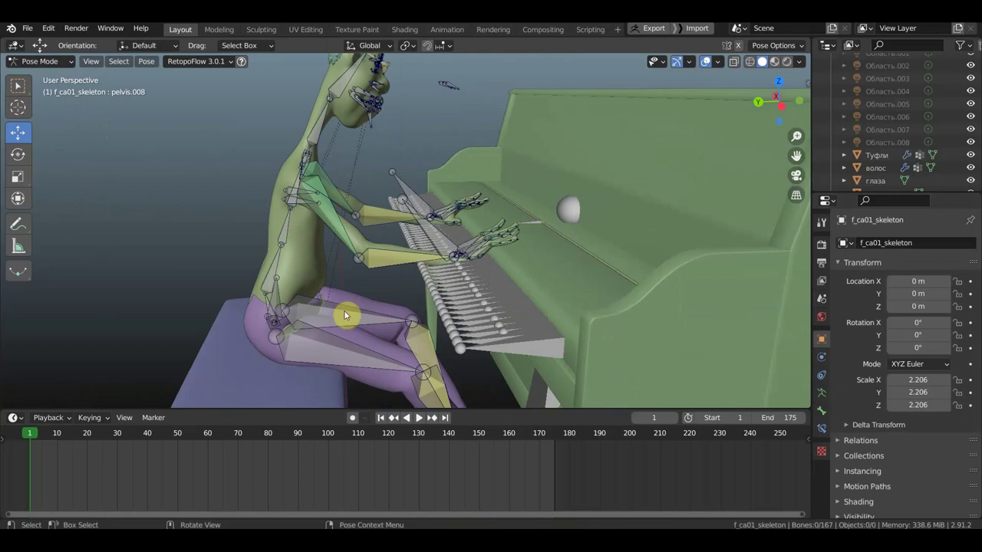
{"action": "key", "text": "a"}
{"action": "key", "text": "i"}
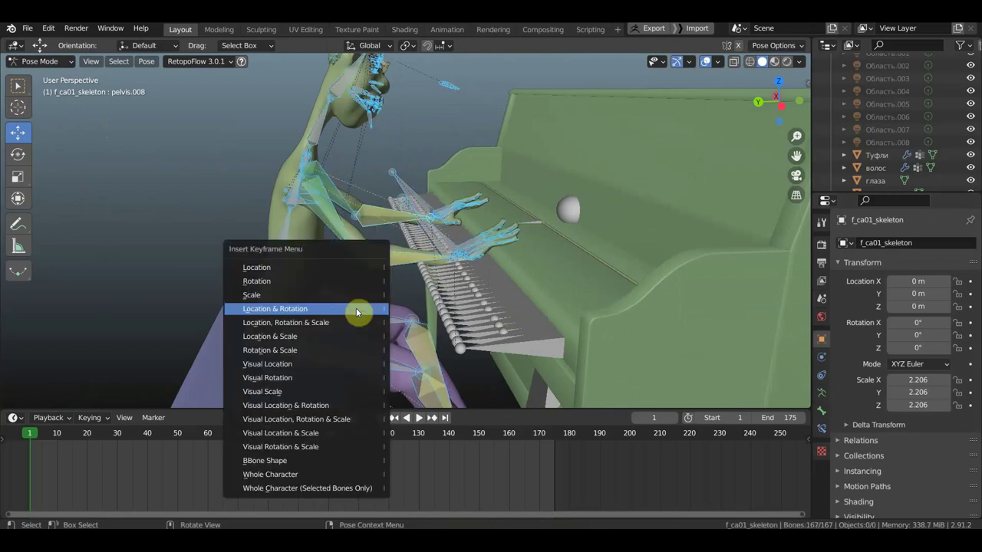
{"action": "left_click", "coordinate": [356, 308]}
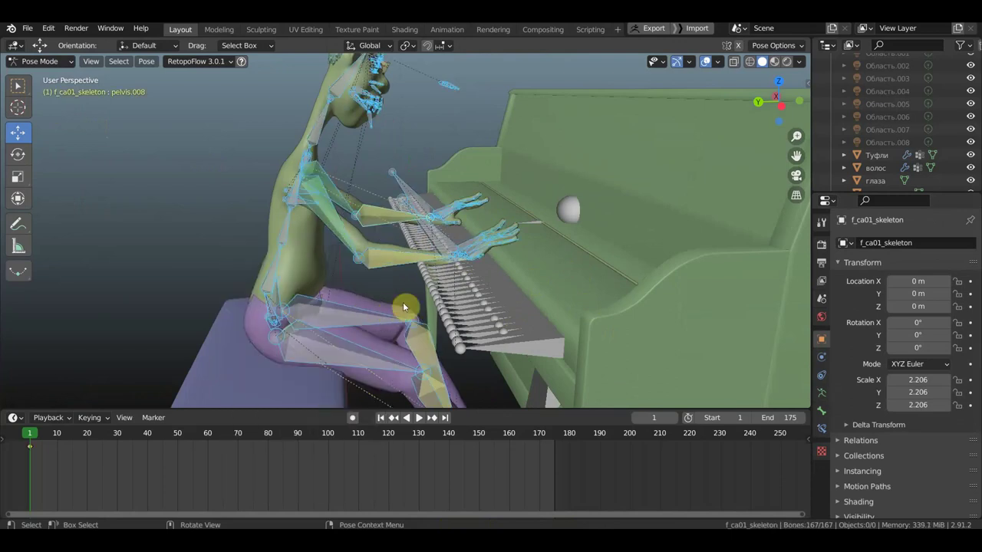
{"action": "key", "text": "space"}
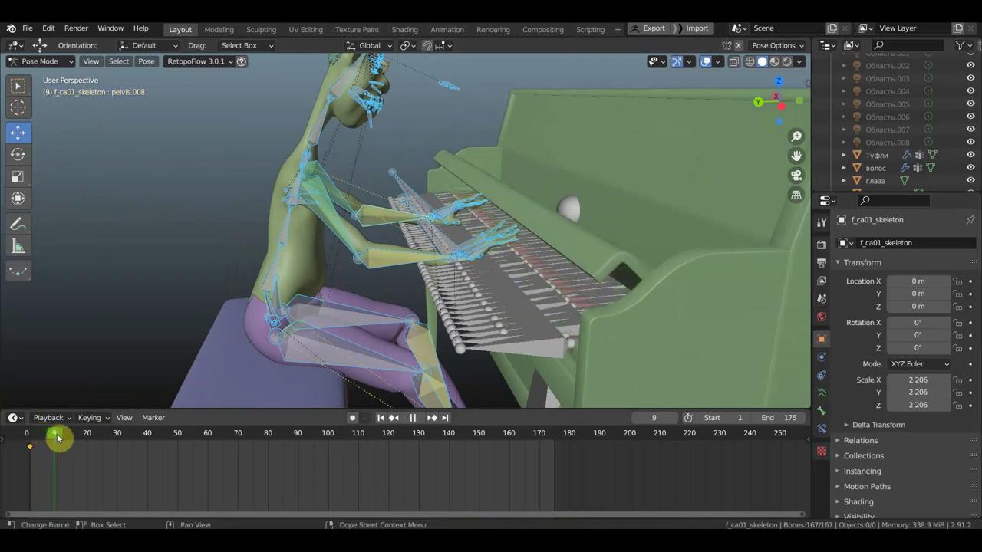
Step: At frame 10, move IK_control_a_L.001 to lift the hand above the keys
{"action": "key", "text": "space"}
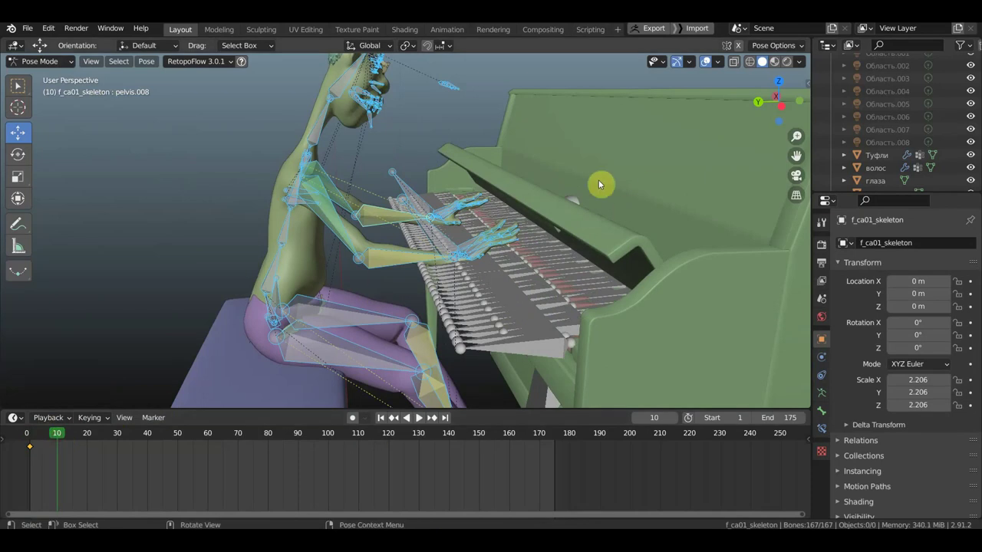
{"action": "middle_click_drag", "start_coordinate": [438, 178], "coordinate": [421, 176]}
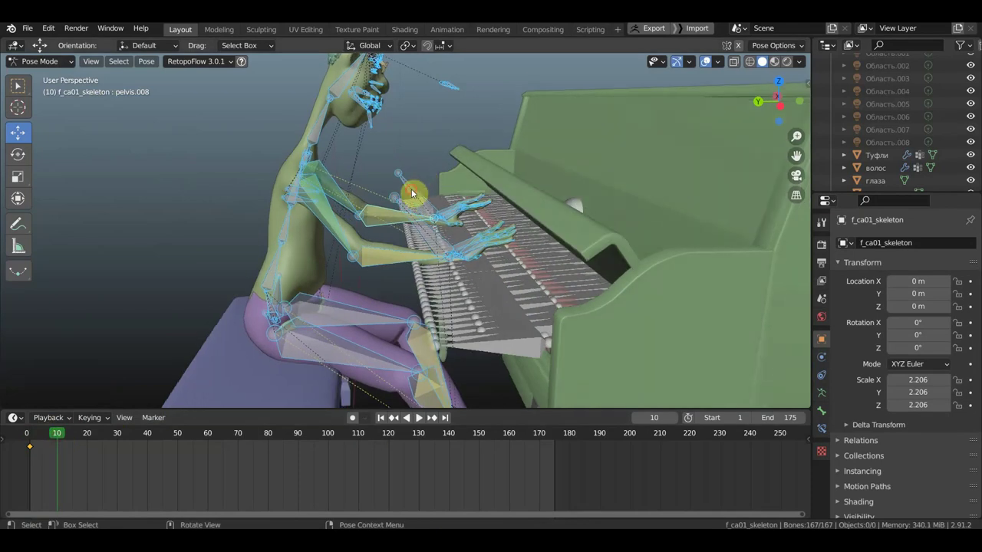
{"action": "left_click", "coordinate": [422, 226]}
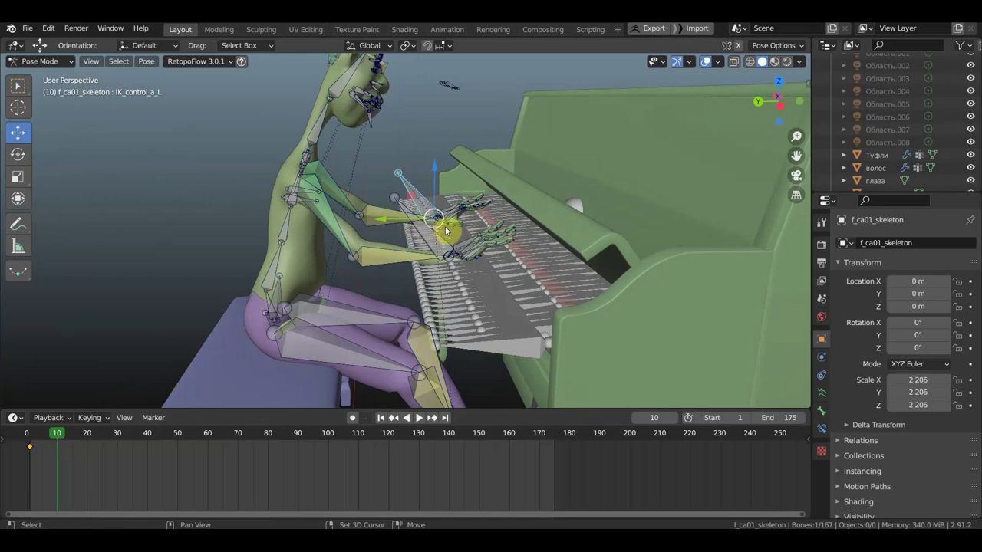
{"action": "left_click", "coordinate": [466, 223], "text": "shift"}
{"action": "key", "text": "g"}
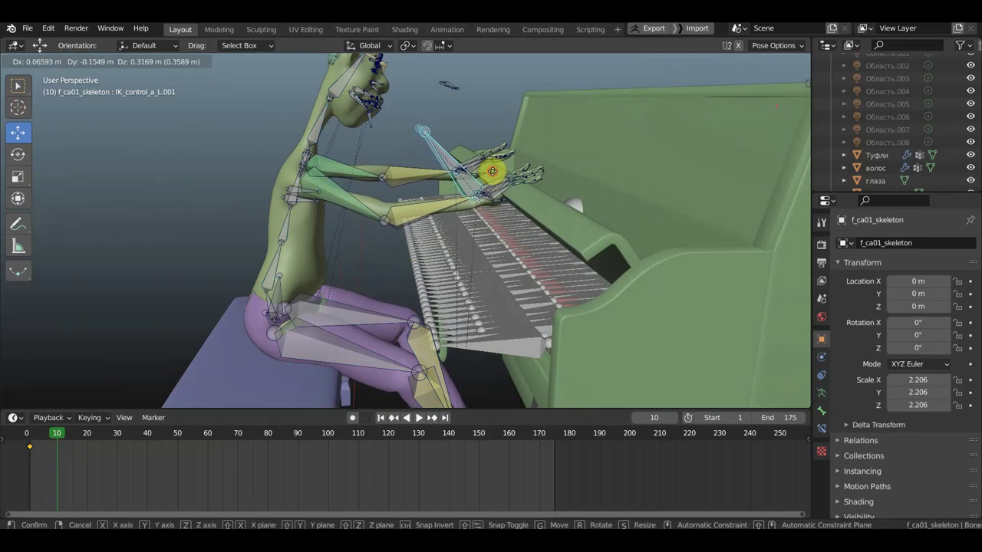
{"action": "left_click", "coordinate": [524, 180]}
{"action": "middle_click_drag", "start_coordinate": [524, 181], "coordinate": [523, 178]}
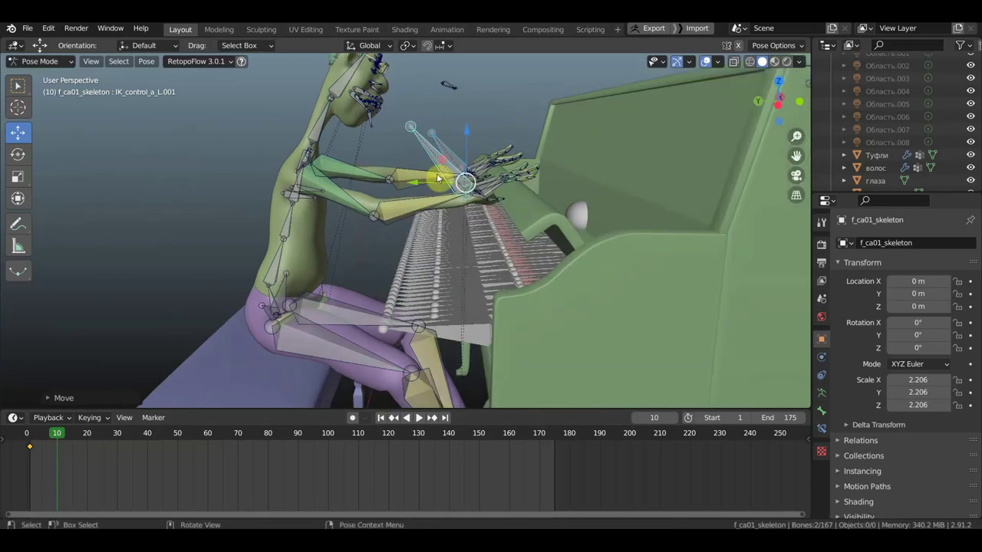
{"action": "mouse_move", "coordinate": [335, 114]}
{"action": "middle_mouse_down"}
{"action": "mouse_move", "coordinate": [361, 110]}
{"action": "mouse_move", "coordinate": [295, 225]}
{"action": "middle_mouse_up"}
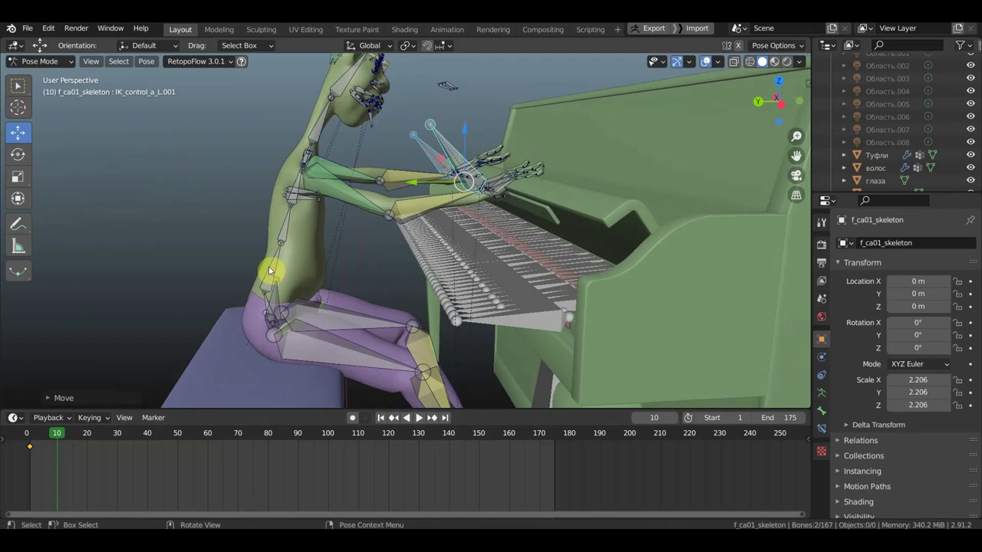
Step: Tilt pelvis.001 slightly and key Location & Rotation on all bones
{"action": "left_click", "coordinate": [381, 261]}
{"action": "key", "text": "r"}
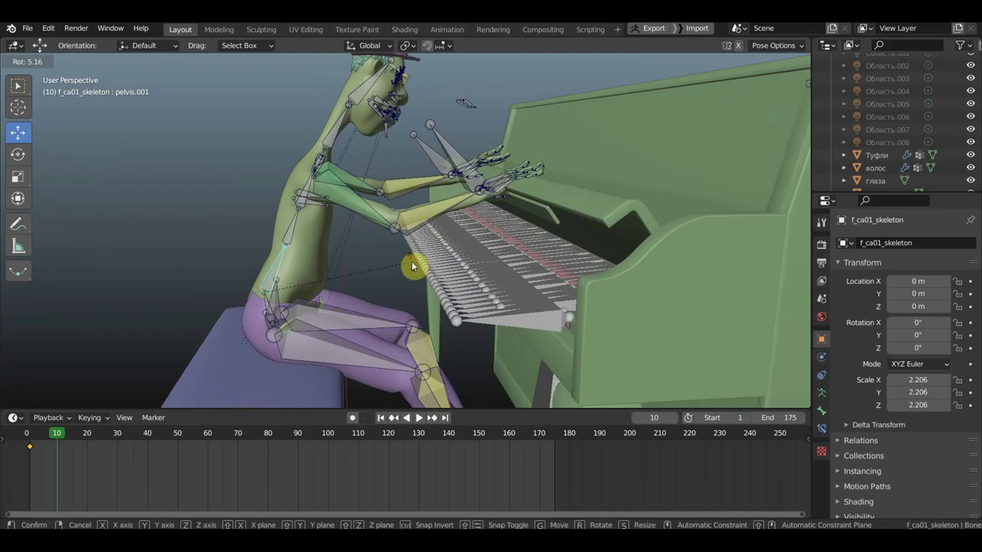
{"action": "left_click", "coordinate": [412, 260]}
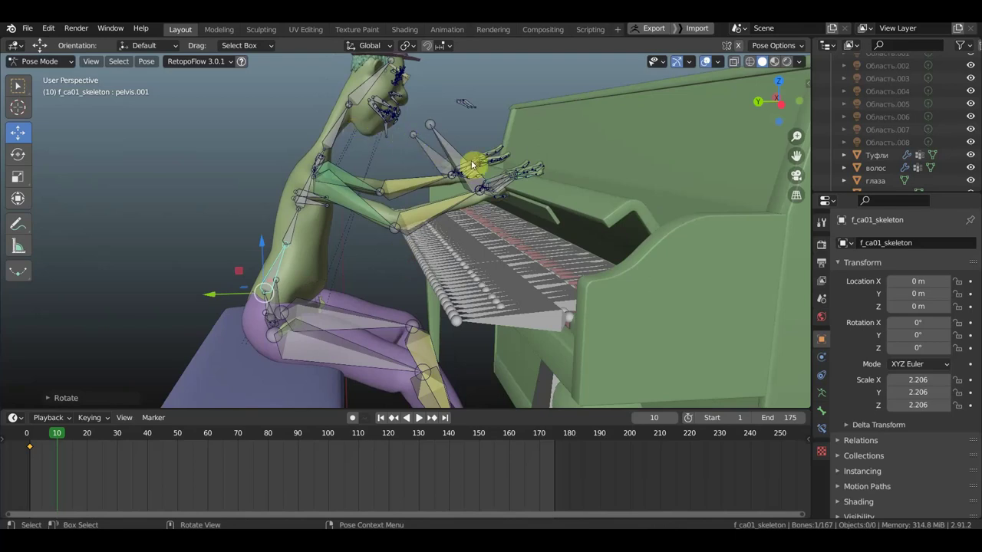
{"action": "key", "text": "a"}
{"action": "key", "text": "i"}
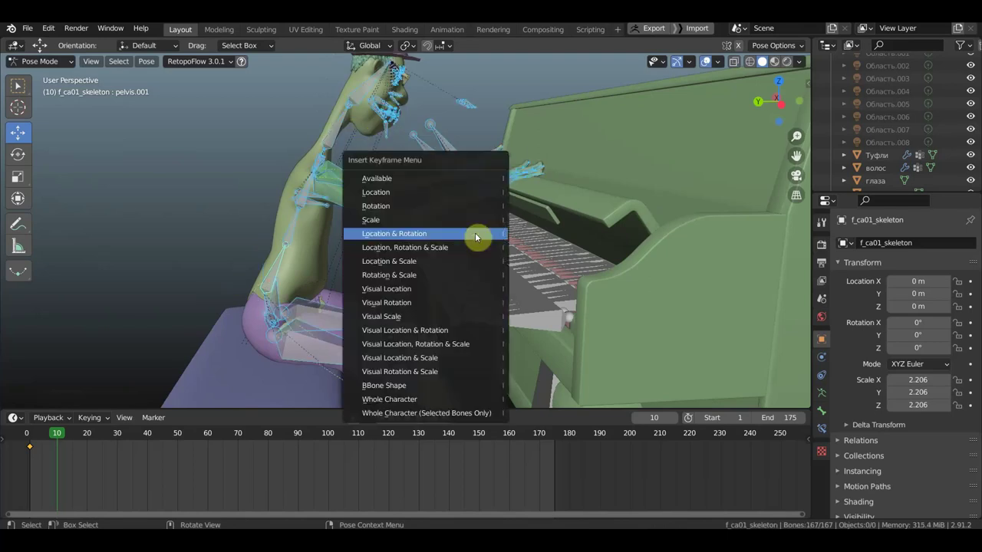
{"action": "left_click", "coordinate": [474, 233]}
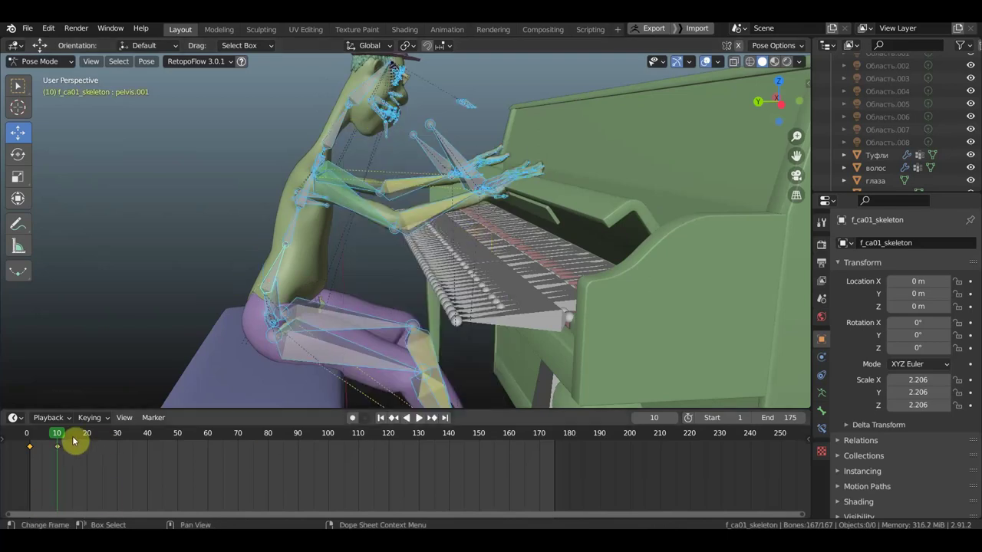
Step: At frame 20, box-select the pianist's arm bones and move them to a new position
{"action": "mouse_move", "coordinate": [60, 437]}
{"action": "left_mouse_down"}
{"action": "mouse_move", "coordinate": [92, 427]}
{"action": "mouse_move", "coordinate": [165, 431]}
{"action": "mouse_move", "coordinate": [89, 434]}
{"action": "left_mouse_up"}
{"action": "mouse_move", "coordinate": [483, 166]}
{"action": "left_mouse_down"}
{"action": "mouse_move", "coordinate": [414, 143]}
{"action": "mouse_move", "coordinate": [443, 140]}
{"action": "left_mouse_up"}
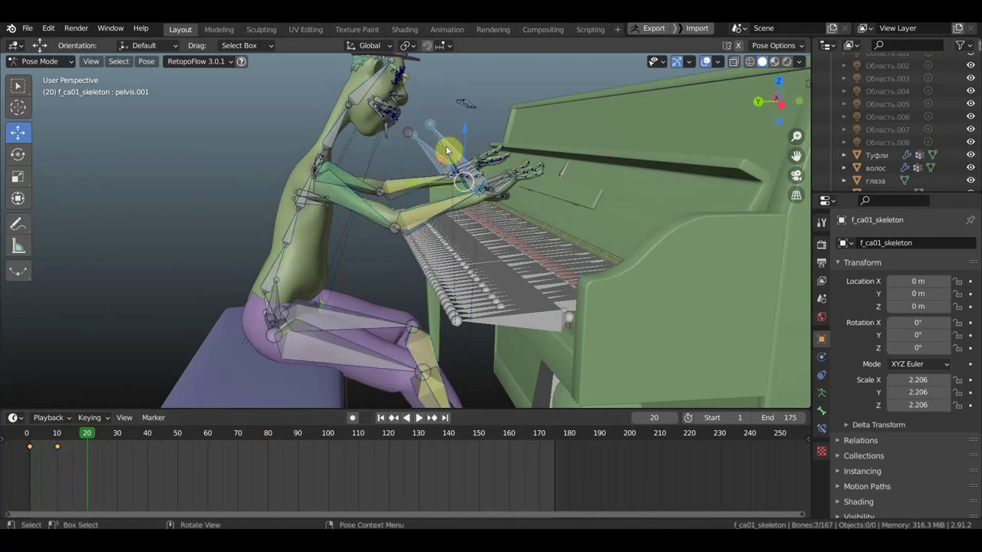
{"action": "key", "text": "g"}
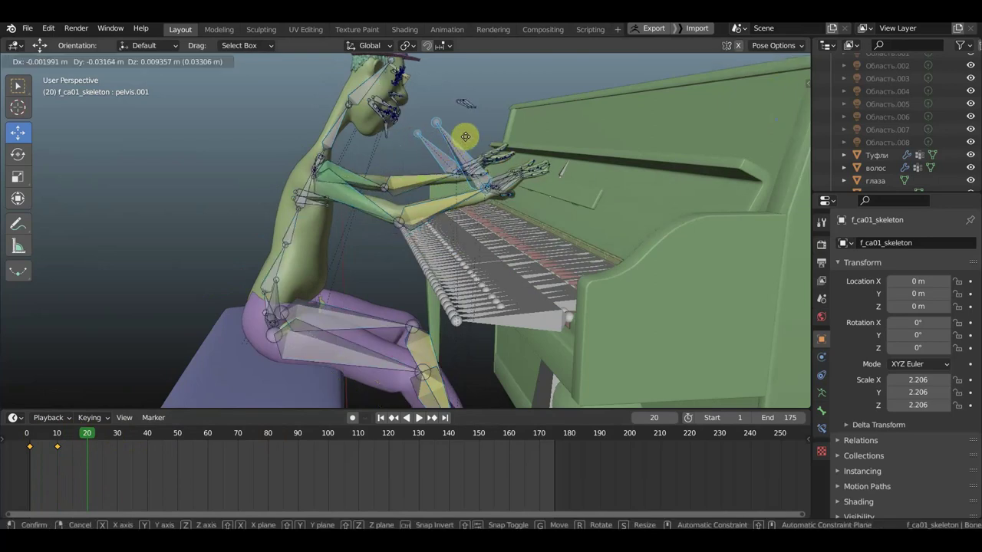
{"action": "left_click", "coordinate": [478, 130]}
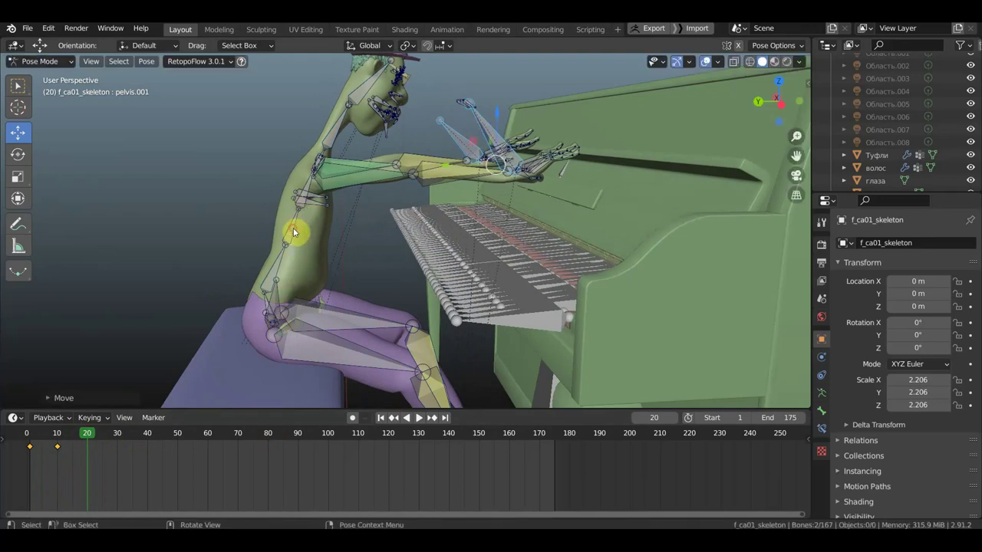
Step: Rotate pelvis.001 and pelvis.005 to bring the torso more upright
{"action": "left_click", "coordinate": [292, 275]}
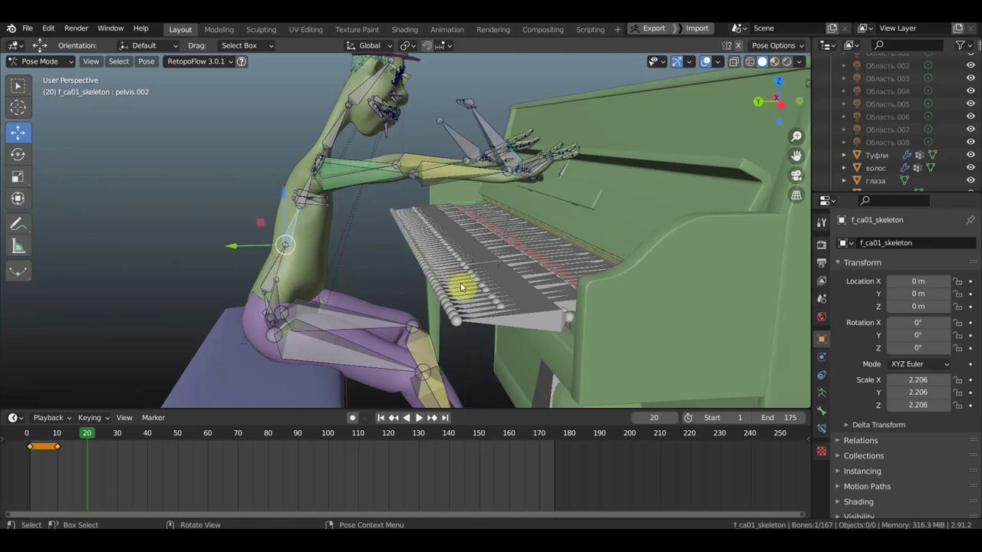
{"action": "left_click", "coordinate": [477, 291]}
{"action": "key", "text": "r"}
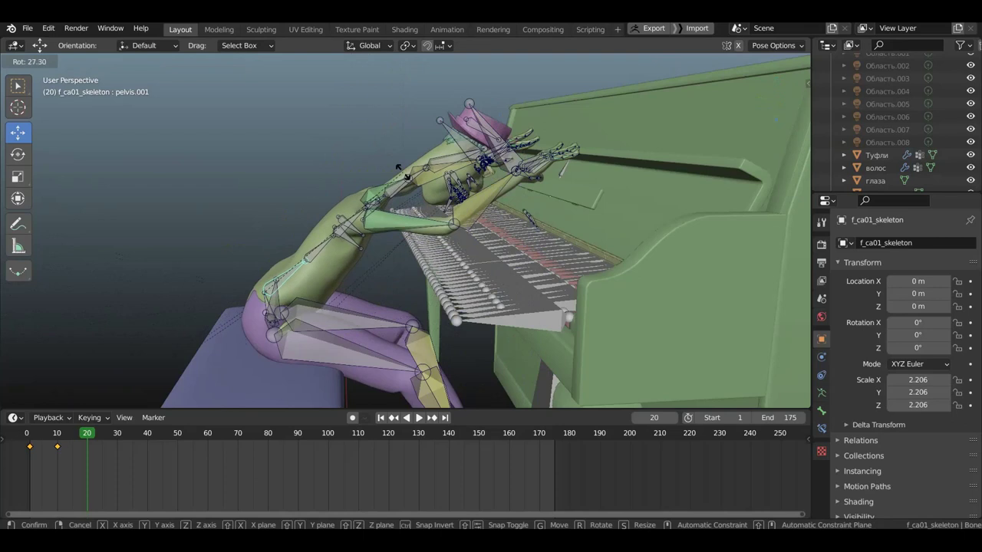
{"action": "left_click", "coordinate": [398, 175]}
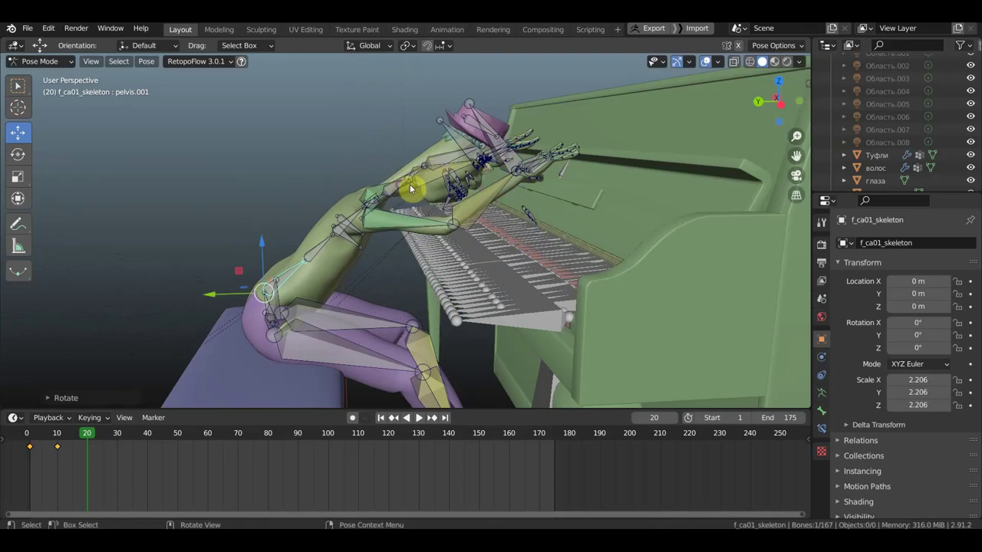
{"action": "left_click", "coordinate": [528, 231]}
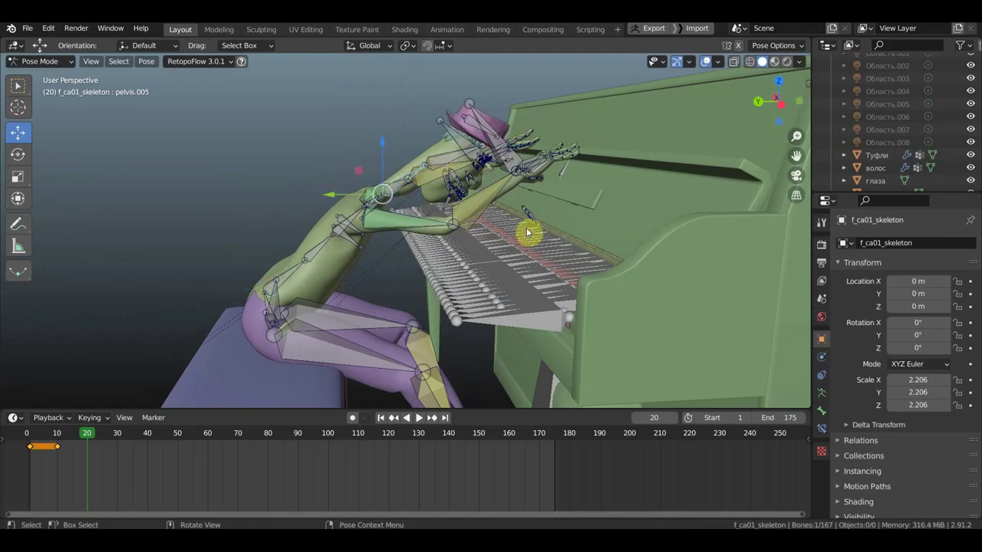
{"action": "key", "text": "r"}
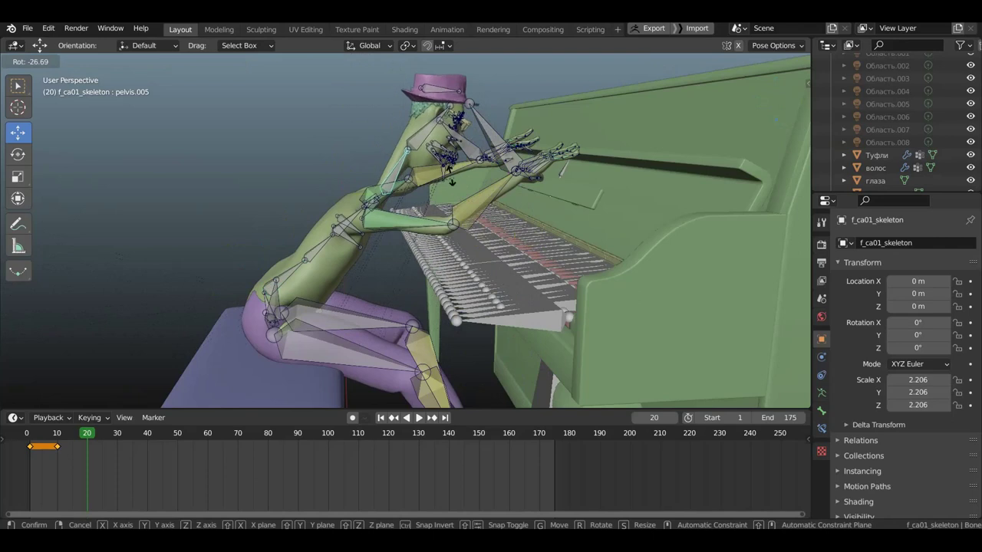
{"action": "left_click", "coordinate": [438, 176]}
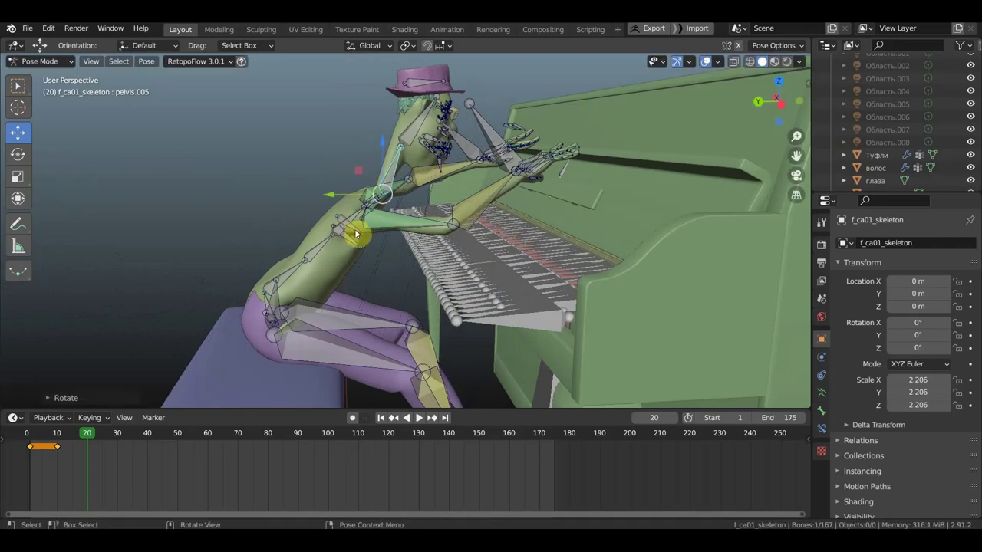
Step: Raise both hand control bones higher over the keyboard
{"action": "mouse_move", "coordinate": [544, 175]}
{"action": "middle_mouse_down"}
{"action": "mouse_move", "coordinate": [524, 178]}
{"action": "mouse_move", "coordinate": [553, 178]}
{"action": "mouse_move", "coordinate": [526, 164]}
{"action": "middle_mouse_up"}
{"action": "left_click", "coordinate": [478, 132], "text": "shift"}
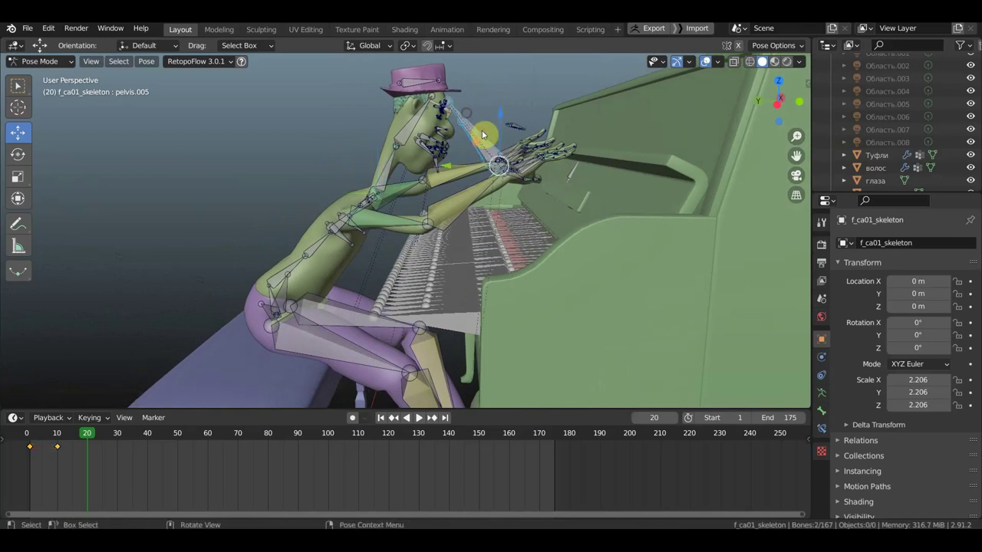
{"action": "key", "text": "g"}
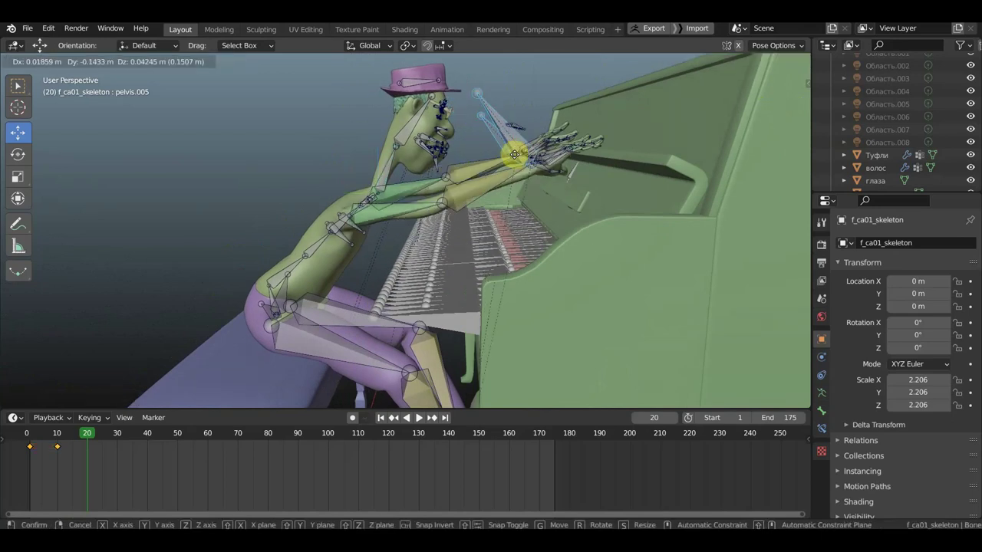
{"action": "left_click", "coordinate": [515, 159]}
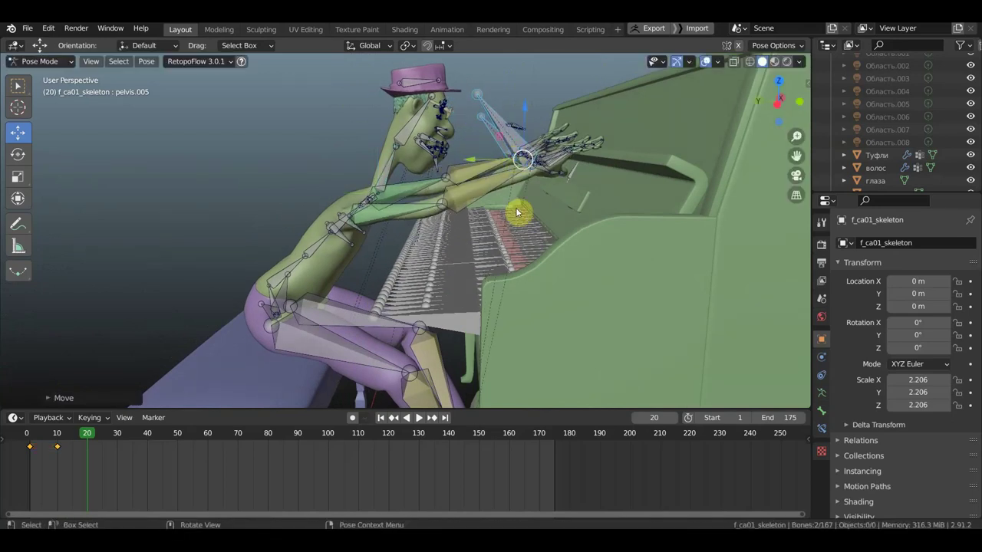
{"action": "key", "text": "KP_1"}
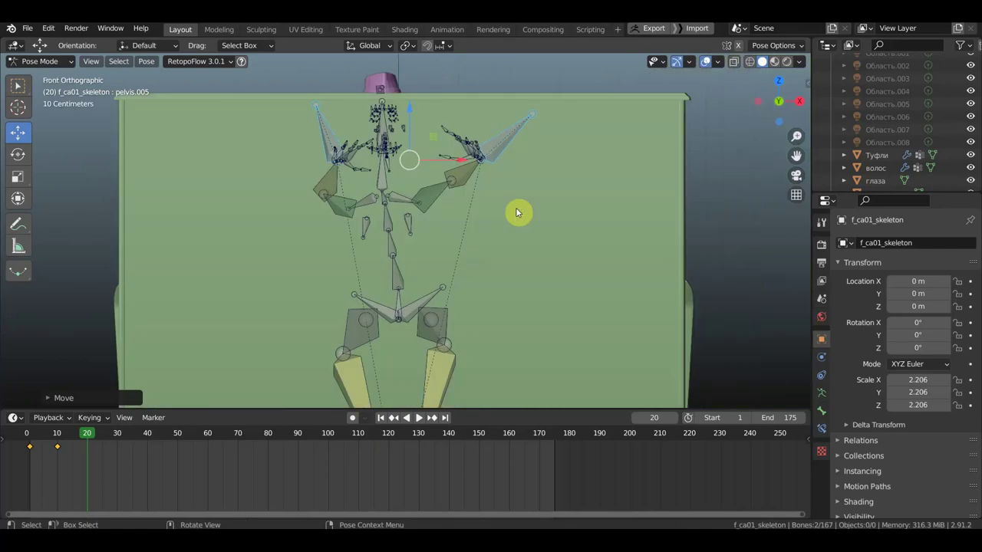
Step: Shift the arm controls slightly left and switch to the side view
{"action": "key", "text": "g"}
{"action": "left_click", "coordinate": [571, 218]}
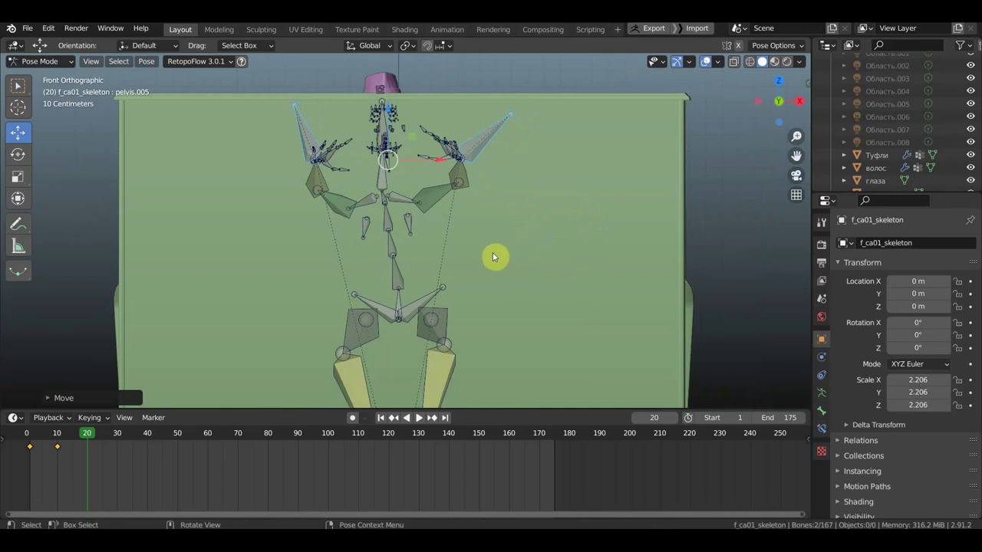
{"action": "key", "text": "KP_3"}
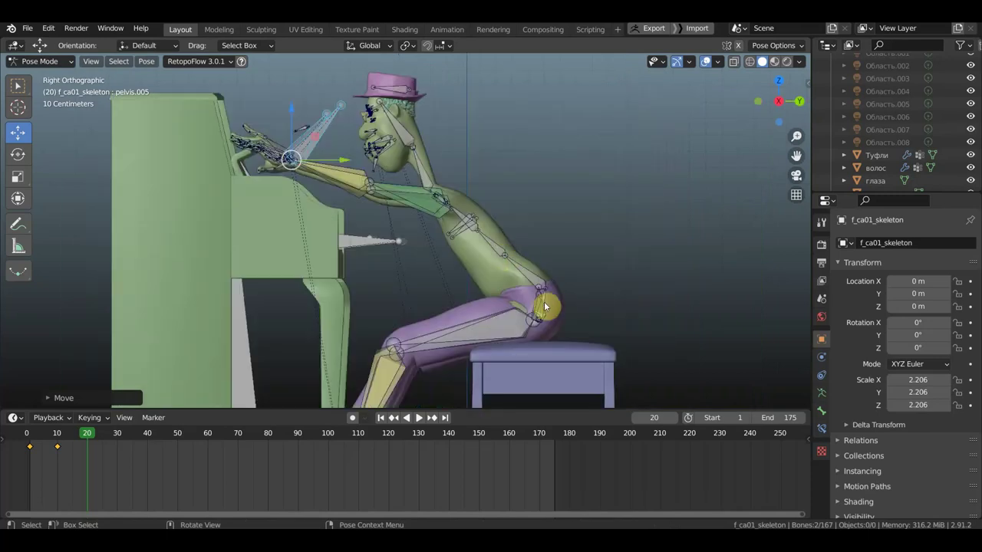
{"action": "scroll", "coordinate": [558, 303], "scroll_direction": "down", "scroll_amount": 2}
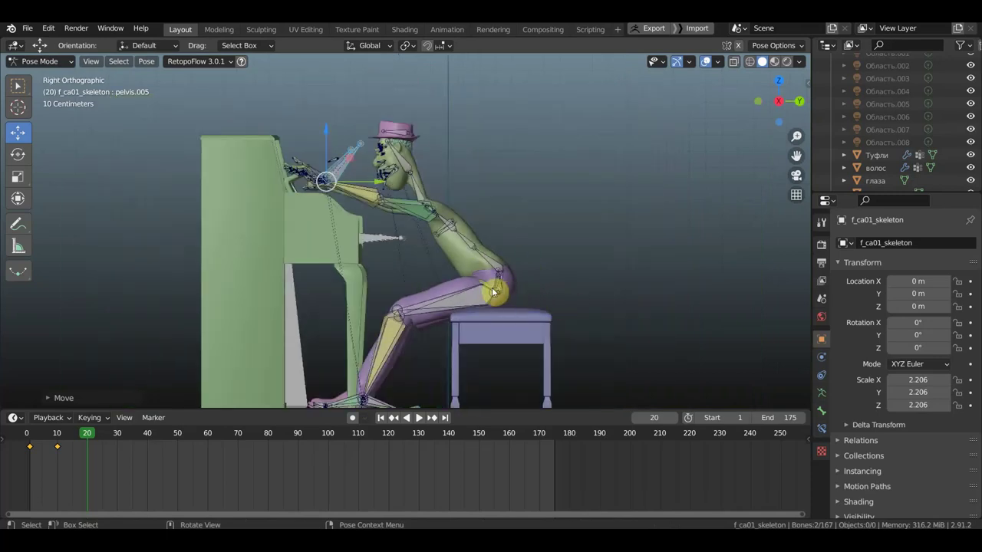
{"action": "scroll", "coordinate": [500, 280], "scroll_direction": "up", "scroll_amount": 1}
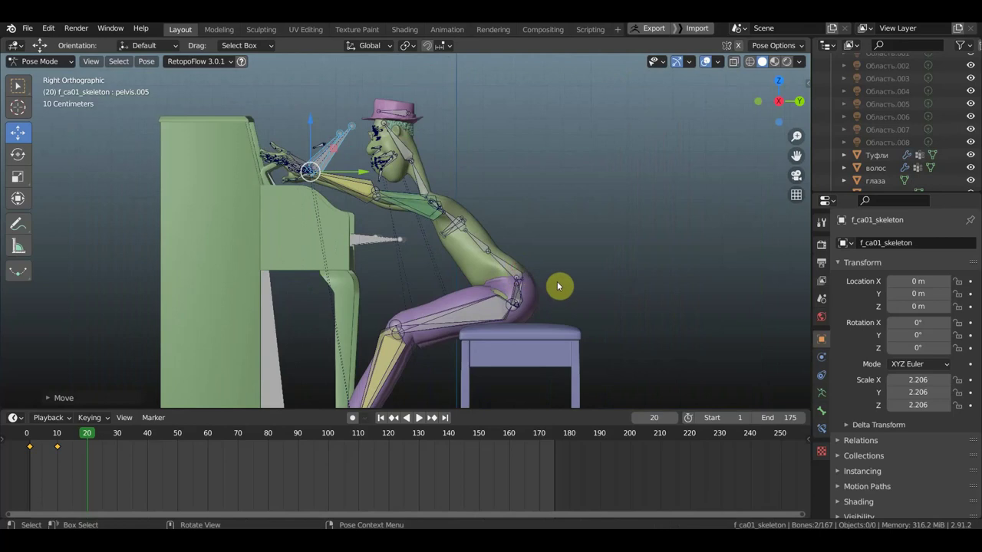
Step: Move the main pelvis bone about 0.057 m to reposition the hips on the bench
{"action": "left_click", "coordinate": [594, 285]}
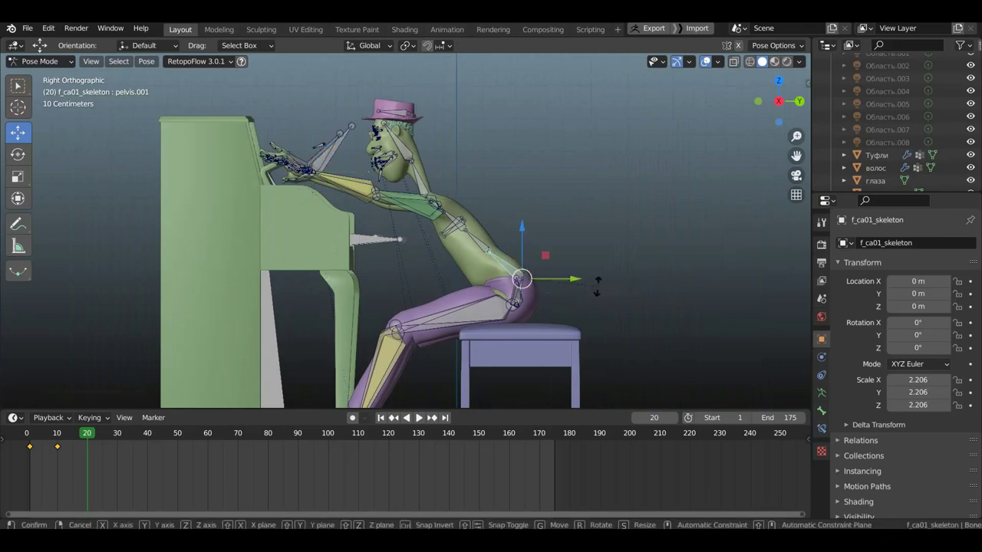
{"action": "key", "text": "r"}
{"action": "right_click", "coordinate": [567, 288]}
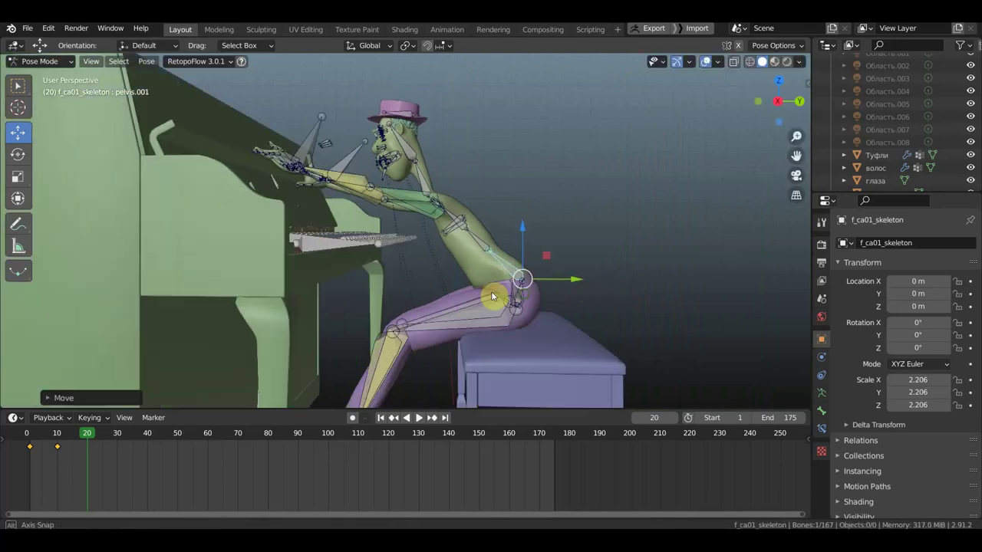
{"action": "middle_click_drag", "start_coordinate": [543, 292], "coordinate": [515, 296]}
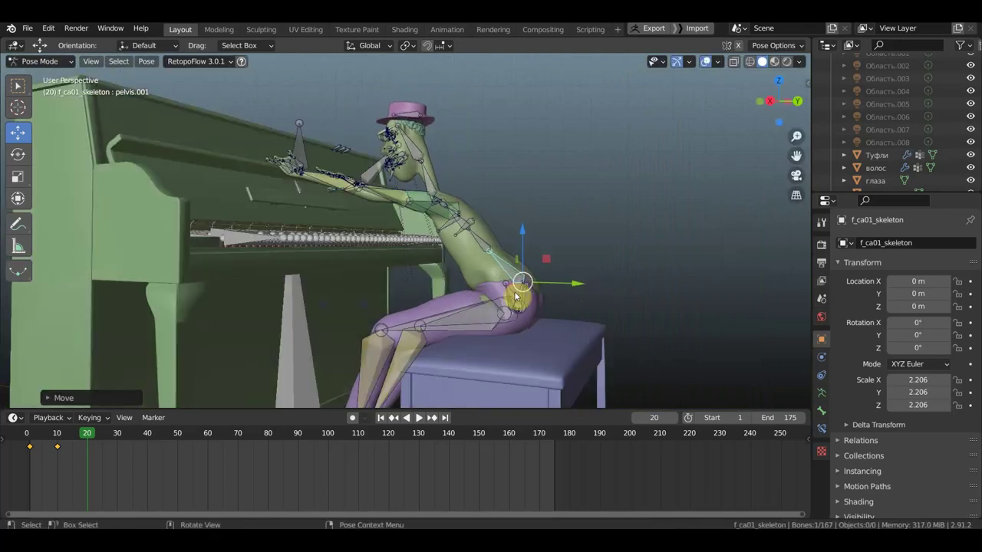
{"action": "left_click", "coordinate": [592, 310]}
{"action": "middle_click_drag", "start_coordinate": [594, 310], "coordinate": [512, 316]}
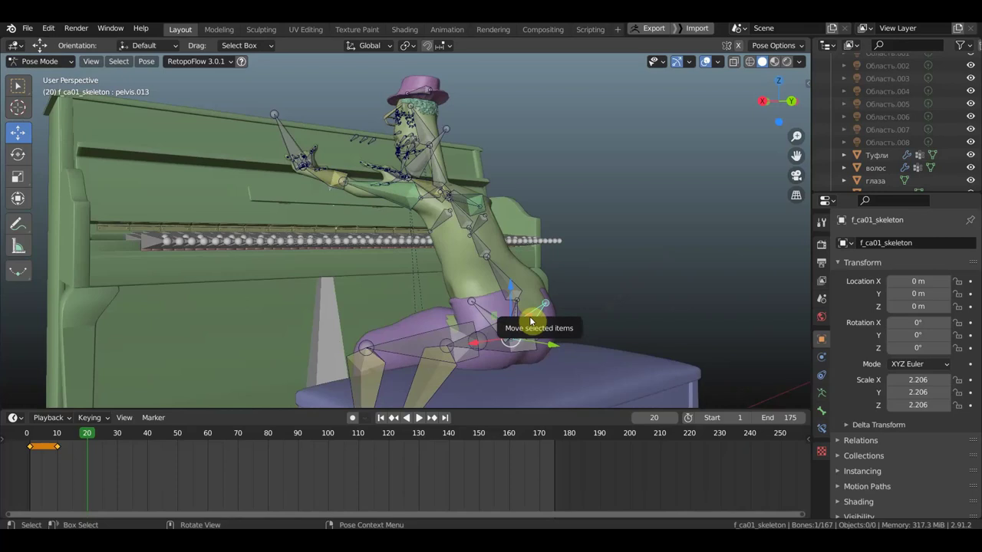
{"action": "left_click", "coordinate": [550, 321]}
{"action": "key", "text": "KP_3"}
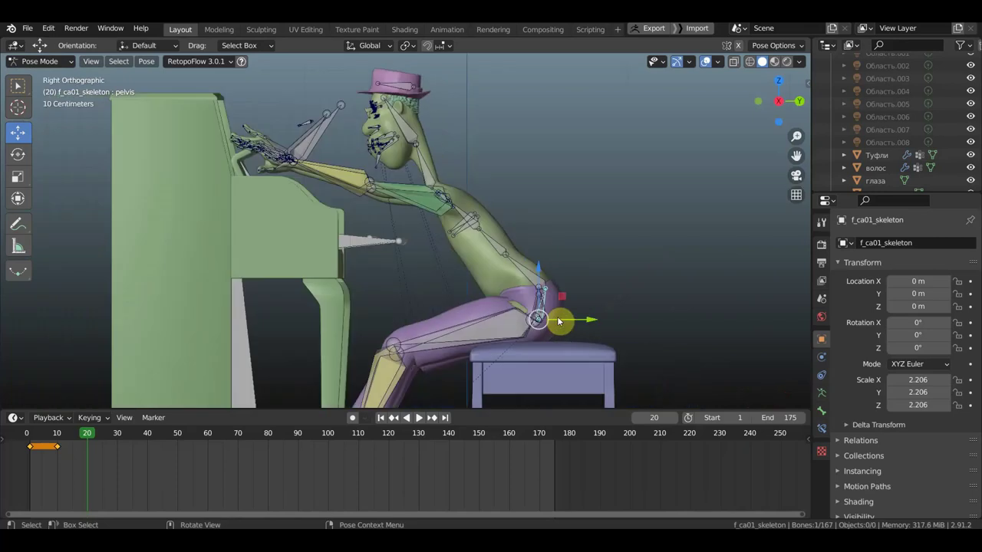
{"action": "key", "text": "g"}
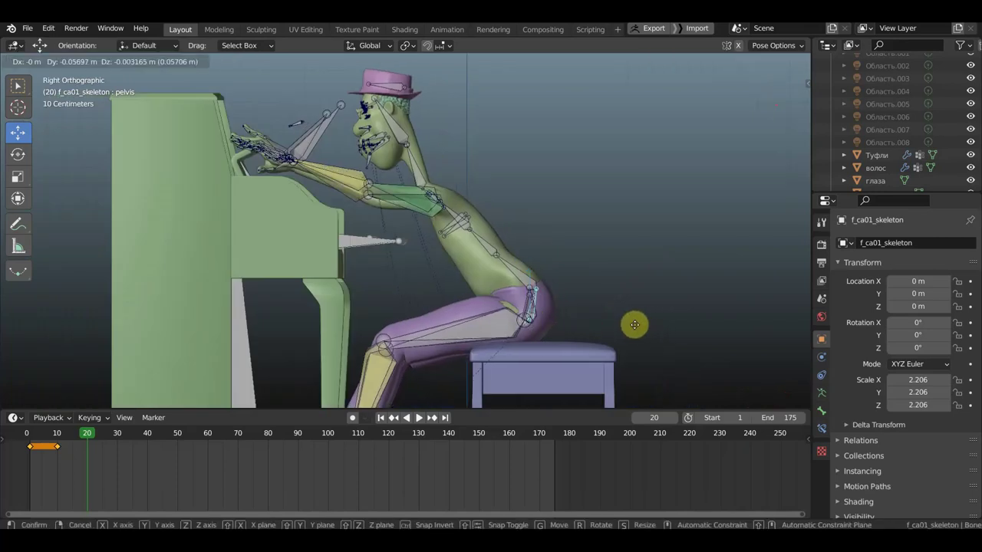
{"action": "left_click", "coordinate": [624, 326]}
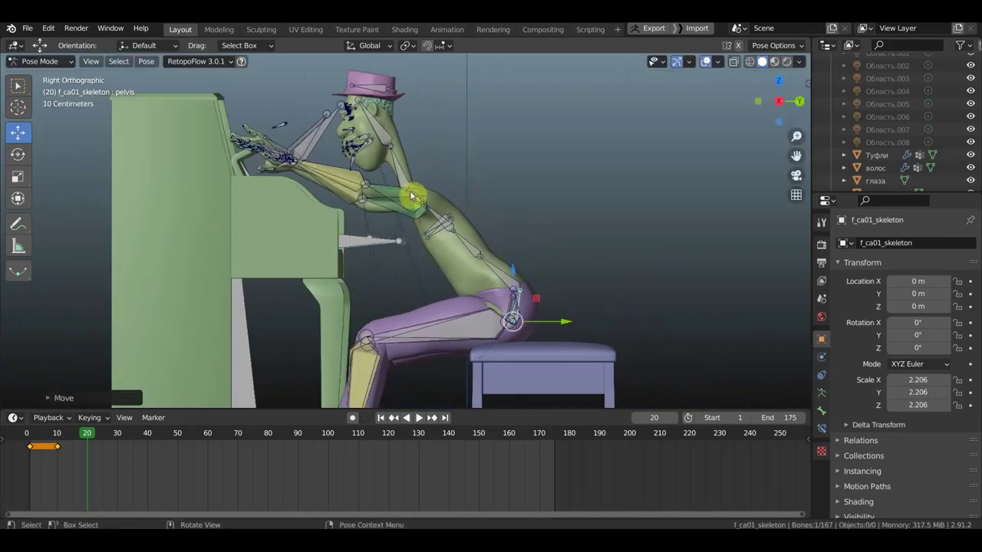
{"action": "middle_click_drag", "start_coordinate": [434, 191], "coordinate": [442, 187]}
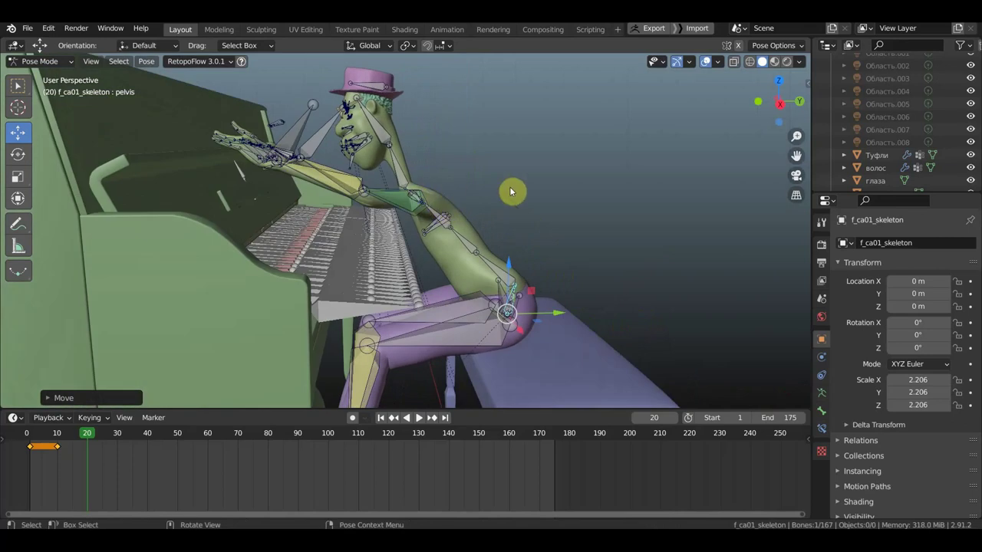
Step: Select all bones and key their location and rotation at frame 20
{"action": "key", "text": "a"}
{"action": "key", "text": "i"}
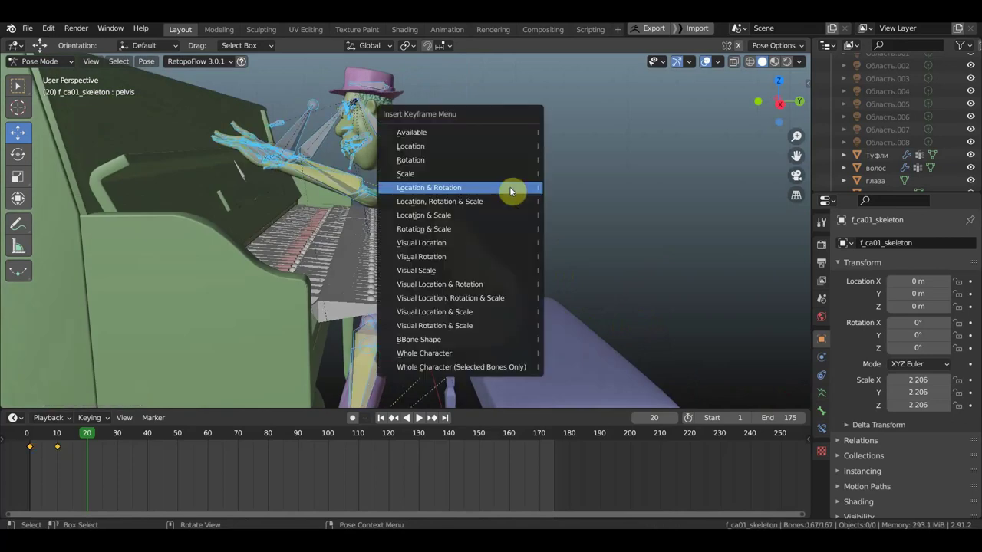
{"action": "left_click", "coordinate": [489, 198]}
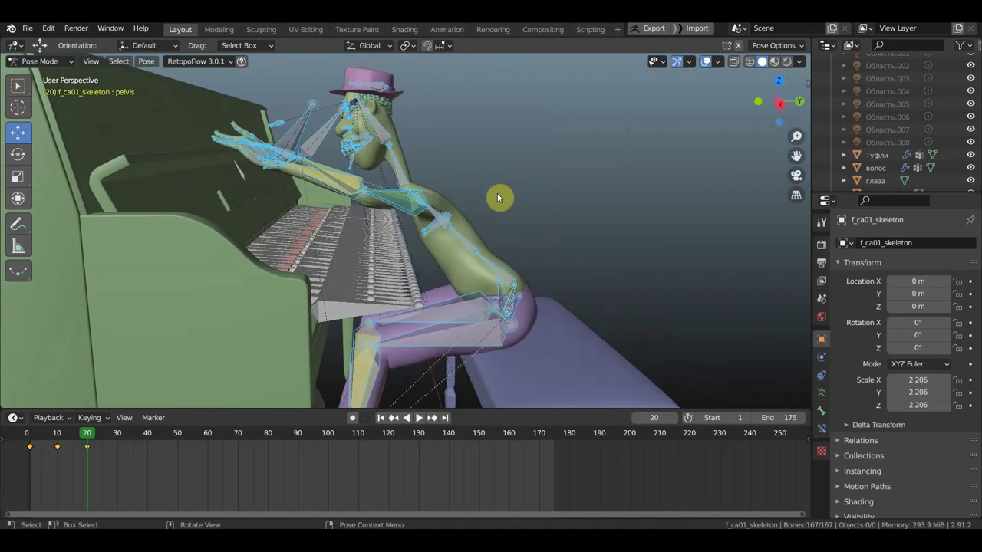
{"action": "key", "text": "i"}
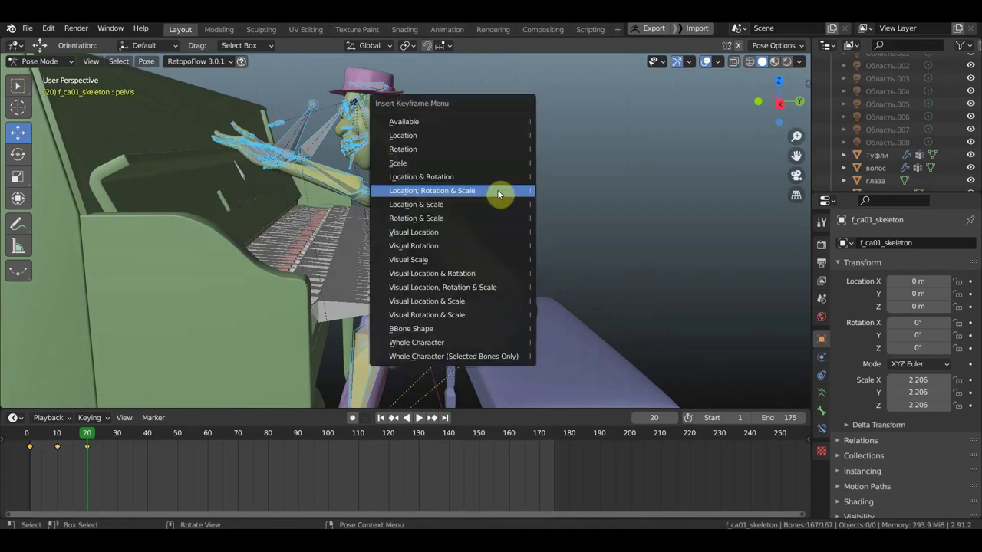
{"action": "left_click", "coordinate": [465, 179]}
Step: Scrub and play back the animation from the front to review the motion
{"action": "mouse_move", "coordinate": [509, 208]}
{"action": "middle_mouse_down"}
{"action": "mouse_move", "coordinate": [363, 209]}
{"action": "mouse_move", "coordinate": [386, 213]}
{"action": "mouse_move", "coordinate": [438, 335]}
{"action": "mouse_move", "coordinate": [323, 314]}
{"action": "mouse_move", "coordinate": [292, 291]}
{"action": "mouse_move", "coordinate": [376, 311]}
{"action": "mouse_move", "coordinate": [423, 297]}
{"action": "mouse_move", "coordinate": [452, 195]}
{"action": "mouse_move", "coordinate": [449, 212]}
{"action": "mouse_move", "coordinate": [294, 340]}
{"action": "middle_mouse_up"}
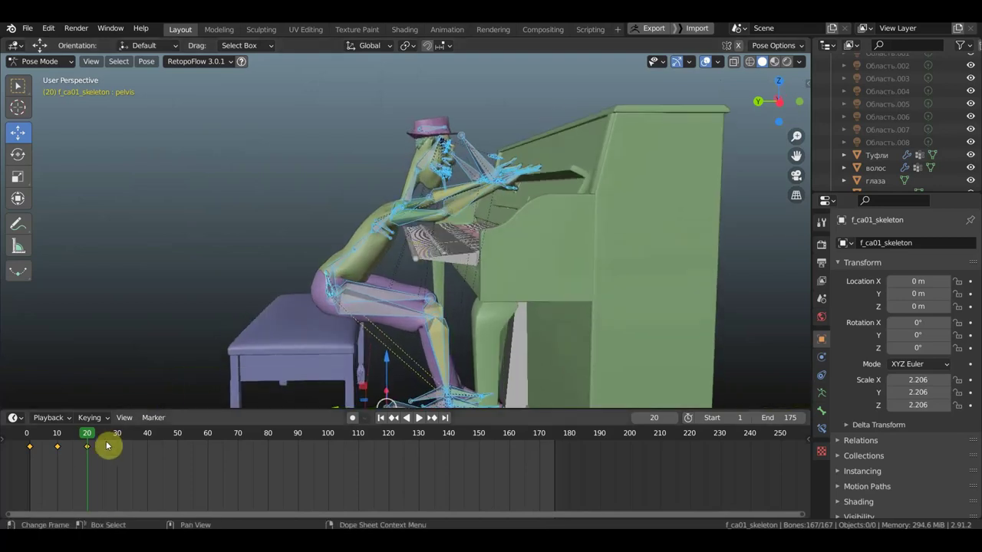
{"action": "mouse_move", "coordinate": [89, 437]}
{"action": "left_mouse_down"}
{"action": "mouse_move", "coordinate": [33, 432]}
{"action": "mouse_move", "coordinate": [107, 442]}
{"action": "left_mouse_up"}
{"action": "key", "text": "space"}
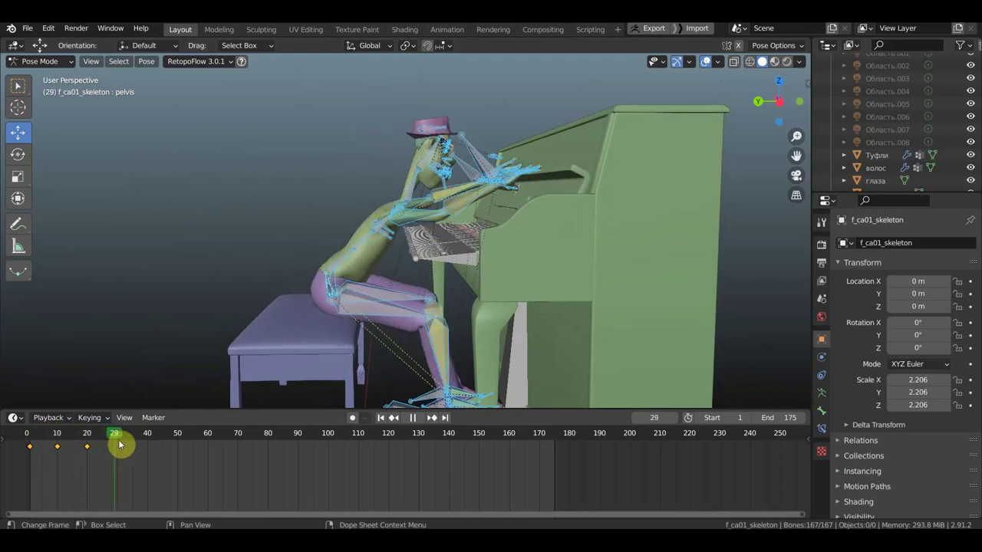
{"action": "scroll", "coordinate": [496, 245], "scroll_direction": "up", "scroll_amount": 5}
{"action": "mouse_move", "coordinate": [509, 273]}
{"action": "middle_mouse_down"}
{"action": "mouse_move", "coordinate": [546, 320]}
{"action": "mouse_move", "coordinate": [657, 184]}
{"action": "middle_mouse_up"}
Step: Move the playhead to frame 25, checking the mesh with the rig hidden
{"action": "left_click", "coordinate": [706, 61]}
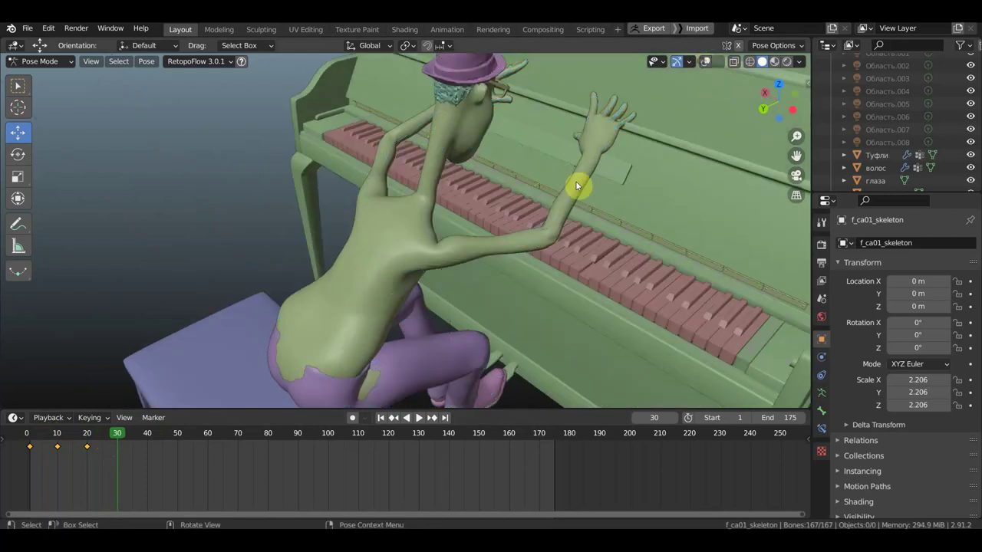
{"action": "left_click_drag", "start_coordinate": [110, 439], "coordinate": [104, 441]}
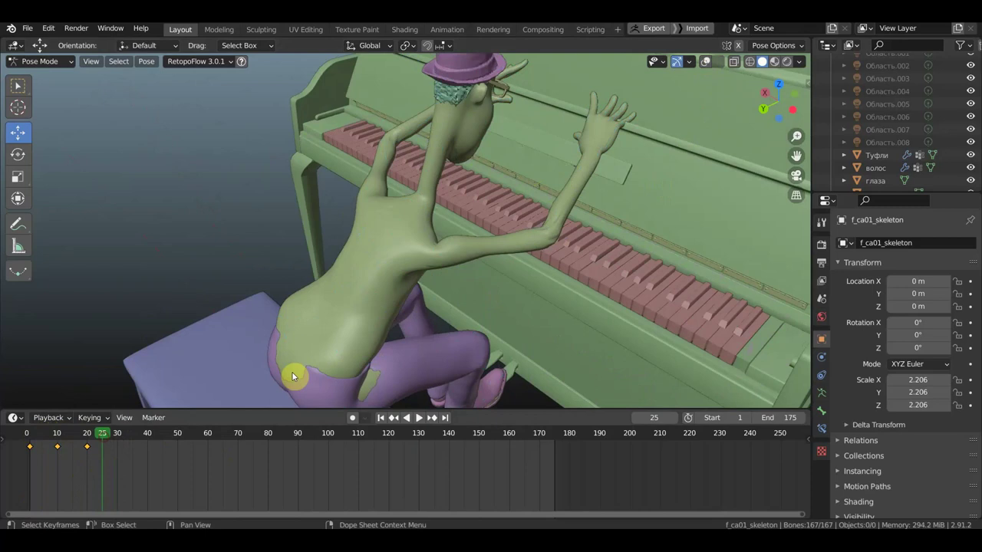
{"action": "middle_click_drag", "start_coordinate": [491, 289], "coordinate": [440, 258]}
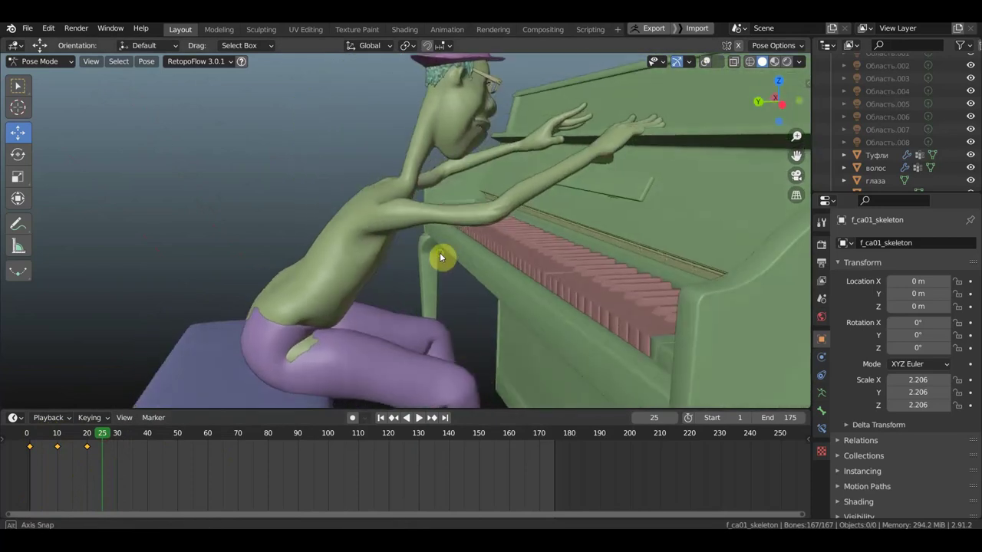
{"action": "left_click", "coordinate": [705, 62]}
Step: Rotate the pelvis.001 bone and tilt the head bone forward toward the keys
{"action": "middle_click_drag", "start_coordinate": [596, 132], "coordinate": [591, 127]}
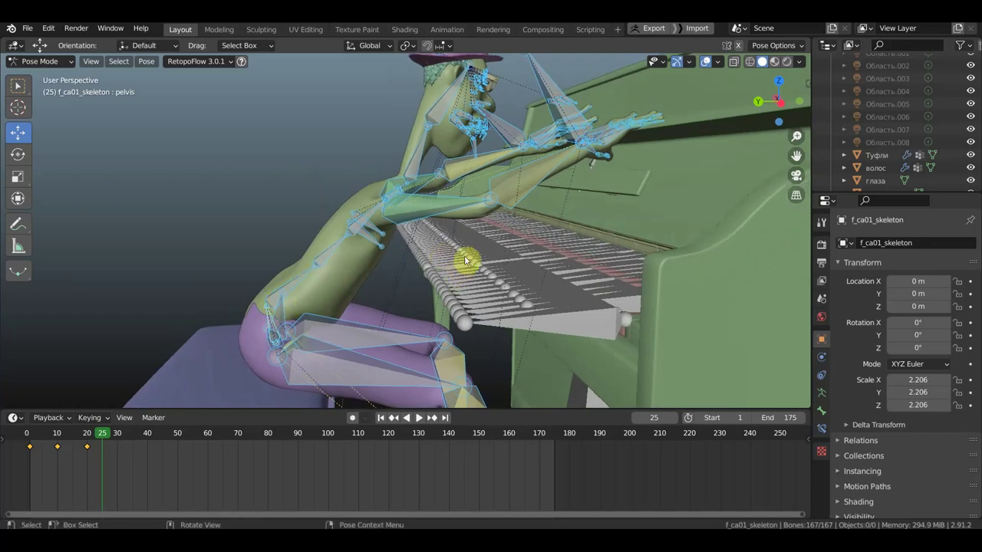
{"action": "left_click", "coordinate": [531, 298]}
{"action": "key", "text": "r"}
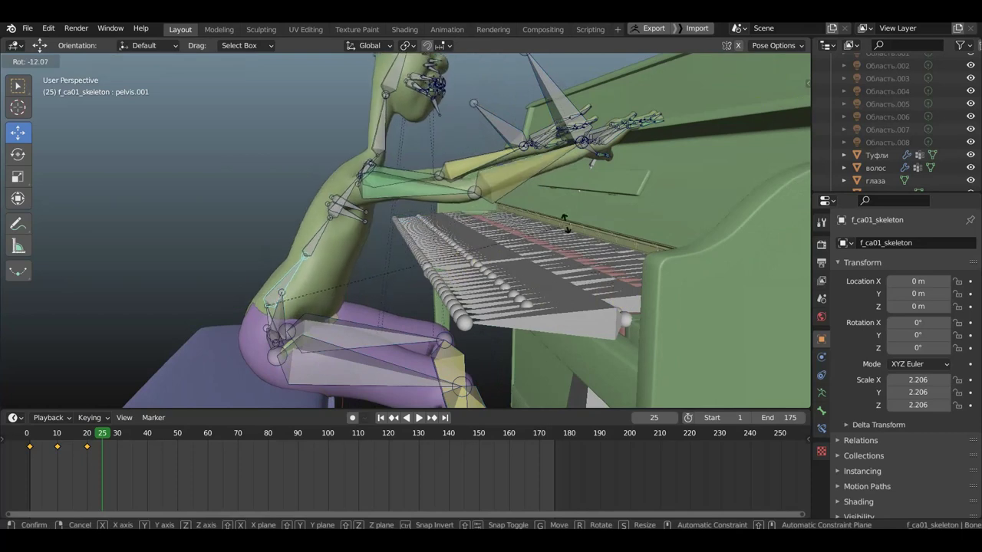
{"action": "left_click", "coordinate": [468, 199]}
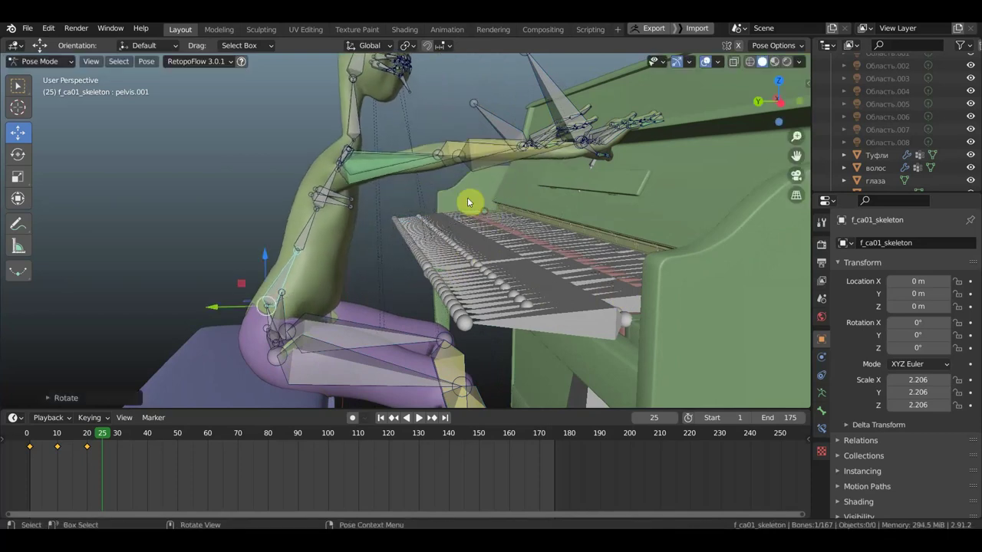
{"action": "left_click", "coordinate": [355, 115]}
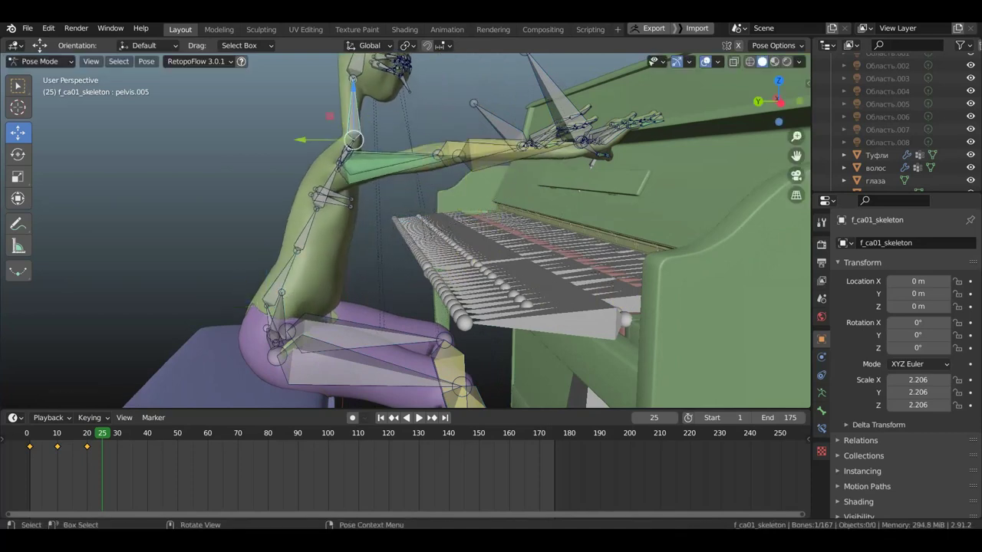
{"action": "key", "text": "r"}
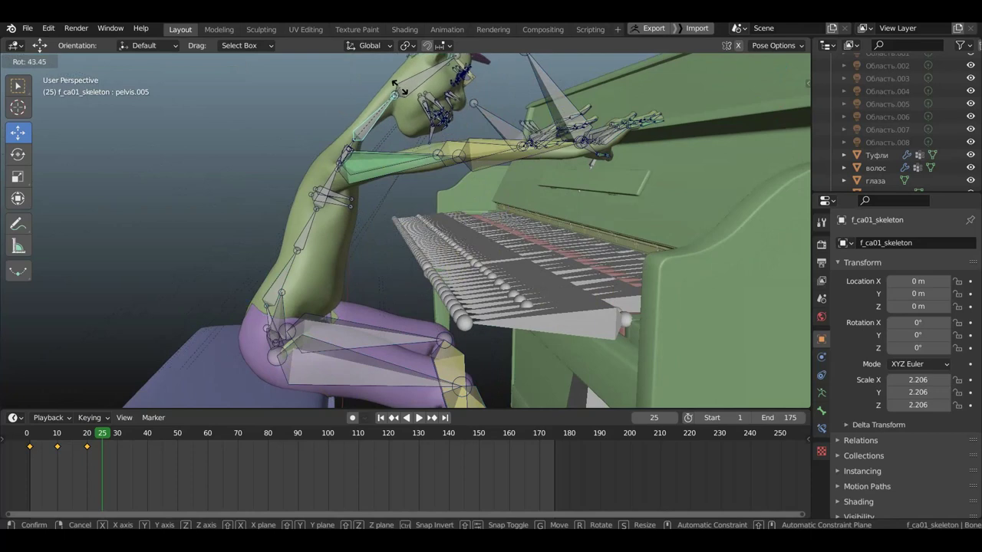
{"action": "left_click", "coordinate": [519, 108]}
Step: Select the left hand's IK_control_a_L.001 bone and start lowering it
{"action": "mouse_move", "coordinate": [519, 108]}
{"action": "middle_mouse_down"}
{"action": "mouse_move", "coordinate": [509, 153]}
{"action": "mouse_move", "coordinate": [446, 193]}
{"action": "middle_mouse_up"}
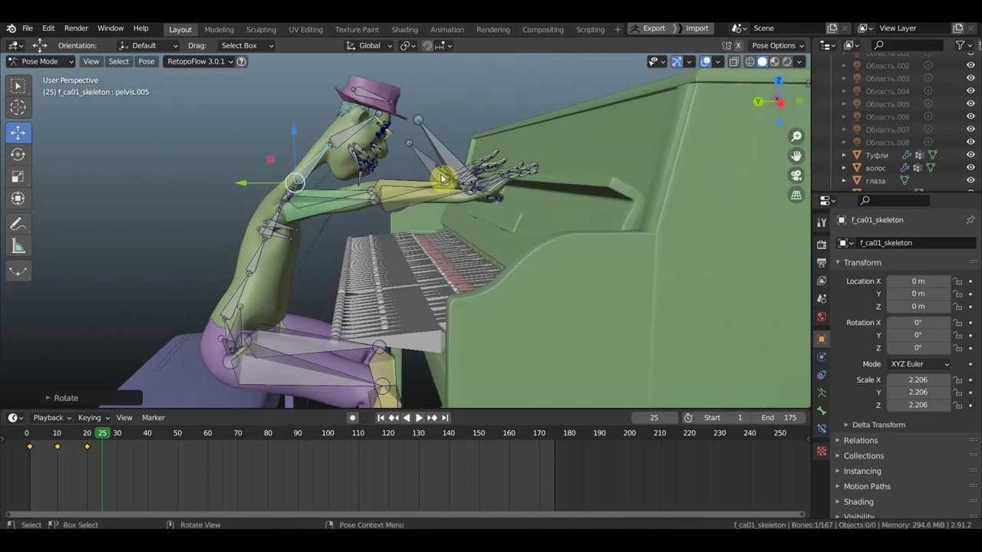
{"action": "left_click", "coordinate": [547, 212]}
{"action": "mouse_move", "coordinate": [547, 212]}
{"action": "middle_mouse_down"}
{"action": "mouse_move", "coordinate": [575, 205]}
{"action": "mouse_move", "coordinate": [613, 213]}
{"action": "mouse_move", "coordinate": [607, 220]}
{"action": "middle_mouse_up"}
{"action": "key", "text": "g"}
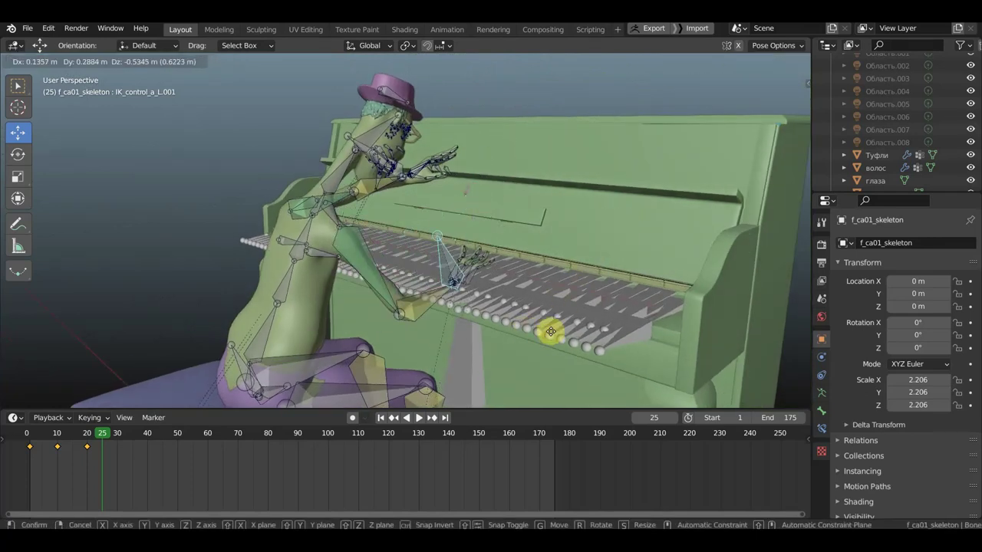
Step: Place the lowered hand on the keys, then rotate and shift it across them
{"action": "left_click", "coordinate": [552, 337]}
{"action": "mouse_move", "coordinate": [515, 339]}
{"action": "middle_mouse_down"}
{"action": "mouse_move", "coordinate": [470, 345]}
{"action": "mouse_move", "coordinate": [491, 349]}
{"action": "middle_mouse_up"}
{"action": "left_click", "coordinate": [705, 61]}
{"action": "middle_click_drag", "start_coordinate": [449, 309], "coordinate": [447, 280]}
{"action": "key", "text": "r"}
{"action": "left_click", "coordinate": [511, 300]}
{"action": "mouse_move", "coordinate": [499, 287]}
{"action": "left_mouse_down"}
{"action": "mouse_move", "coordinate": [475, 274]}
{"action": "mouse_move", "coordinate": [491, 278]}
{"action": "left_mouse_up"}
Step: Move the raised hand to the right and rotate it, checking from behind
{"action": "mouse_move", "coordinate": [528, 282]}
{"action": "middle_mouse_down"}
{"action": "mouse_move", "coordinate": [703, 286]}
{"action": "mouse_move", "coordinate": [611, 288]}
{"action": "mouse_move", "coordinate": [609, 358]}
{"action": "mouse_move", "coordinate": [619, 357]}
{"action": "middle_mouse_up"}
{"action": "key", "text": "g"}
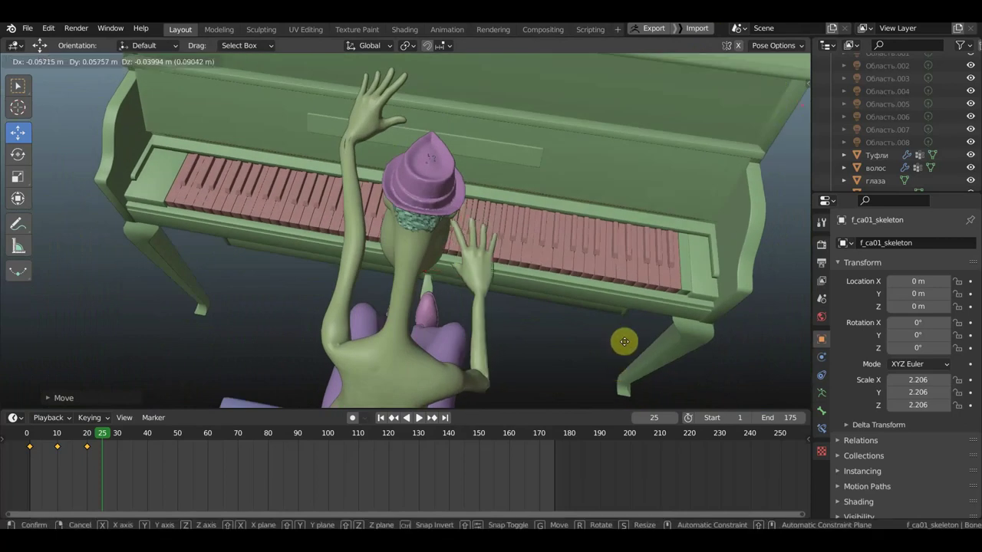
{"action": "left_click", "coordinate": [642, 341]}
{"action": "key", "text": "r"}
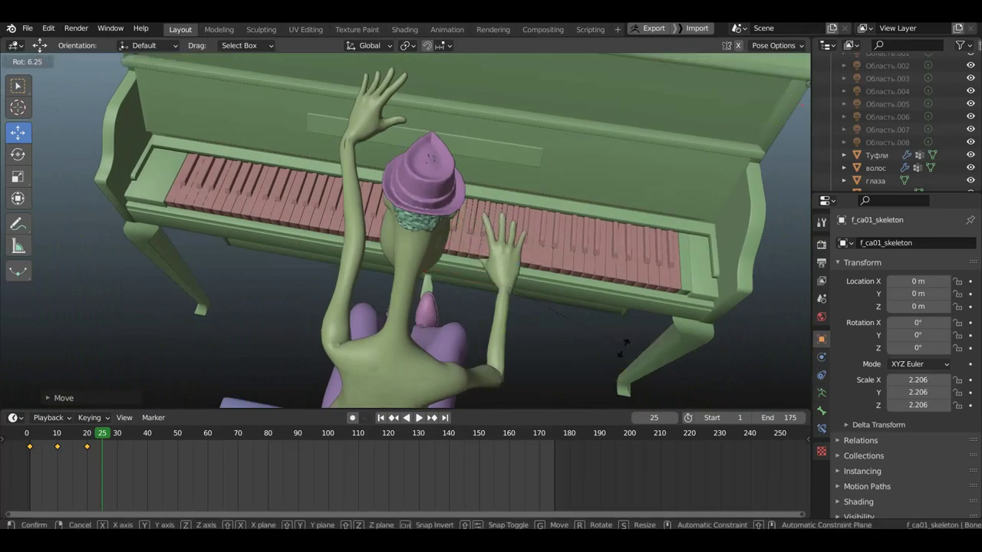
{"action": "left_click", "coordinate": [604, 355]}
{"action": "mouse_move", "coordinate": [604, 355]}
{"action": "middle_mouse_down"}
{"action": "mouse_move", "coordinate": [602, 323]}
{"action": "mouse_move", "coordinate": [697, 99]}
{"action": "middle_mouse_up"}
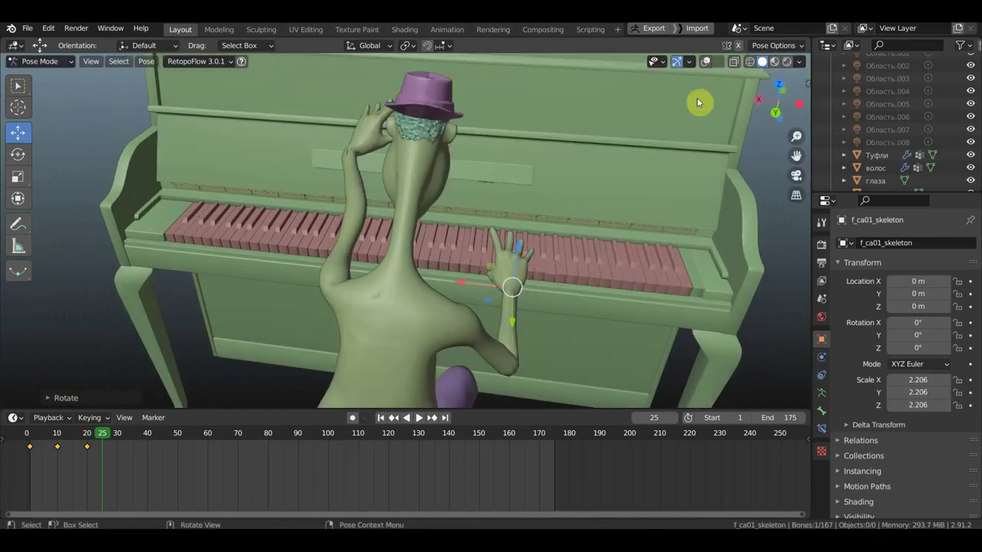
Step: Rotate the left thumb's base bone thumb01_L.001 twice into a new bend
{"action": "left_click", "coordinate": [705, 63]}
{"action": "scroll", "coordinate": [511, 279], "scroll_direction": "up", "scroll_amount": 5}
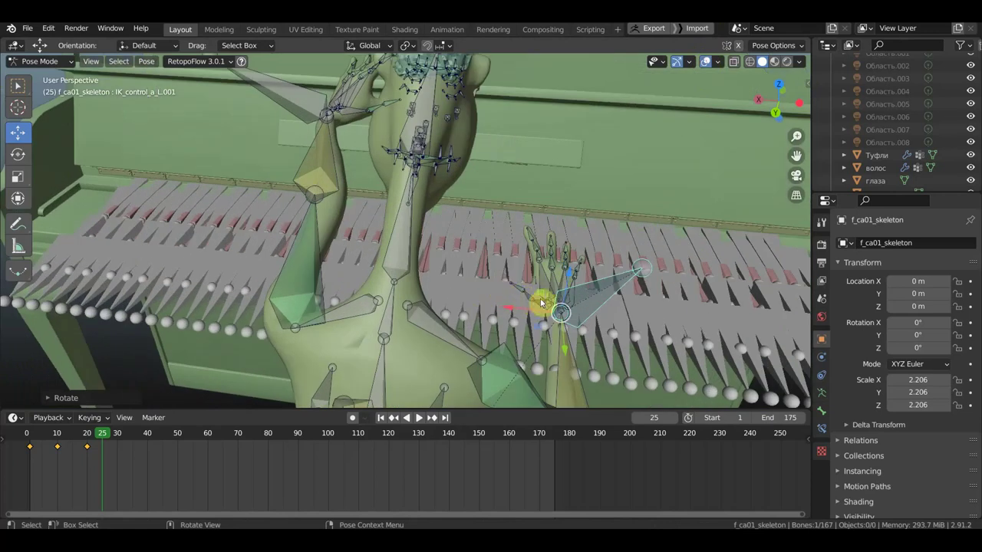
{"action": "left_click", "coordinate": [656, 376]}
{"action": "key", "text": "r"}
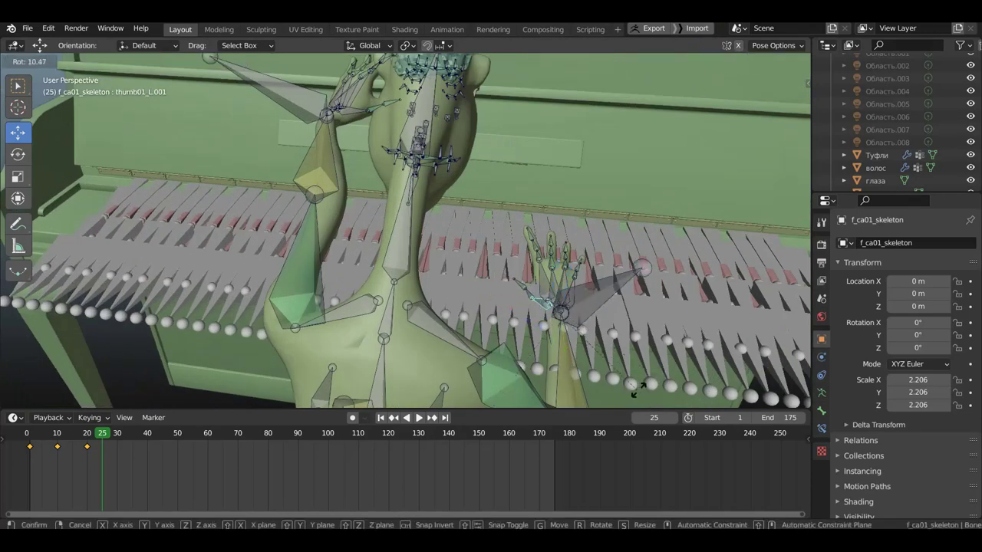
{"action": "middle_click_drag", "start_coordinate": [687, 341], "coordinate": [624, 300]}
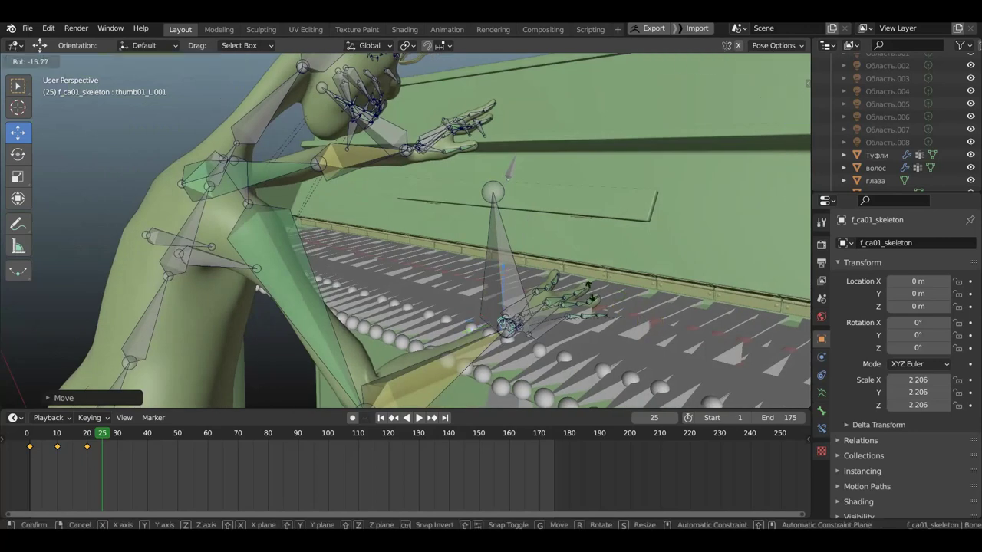
{"action": "left_click", "coordinate": [559, 280]}
{"action": "mouse_move", "coordinate": [632, 338]}
{"action": "middle_mouse_down"}
{"action": "mouse_move", "coordinate": [1, 290]}
{"action": "mouse_move", "coordinate": [482, 285]}
{"action": "middle_mouse_up"}
{"action": "key", "text": "r"}
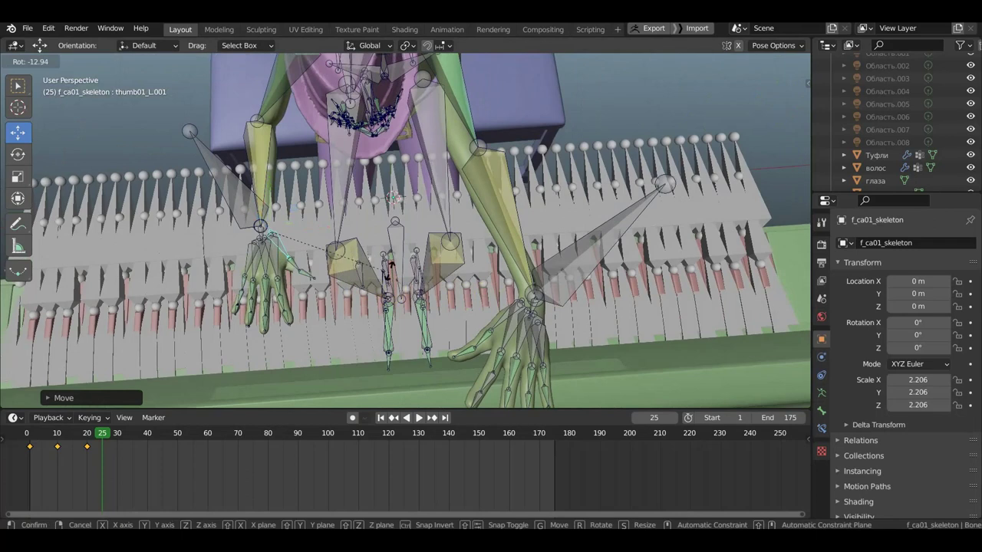
{"action": "left_click", "coordinate": [386, 270]}
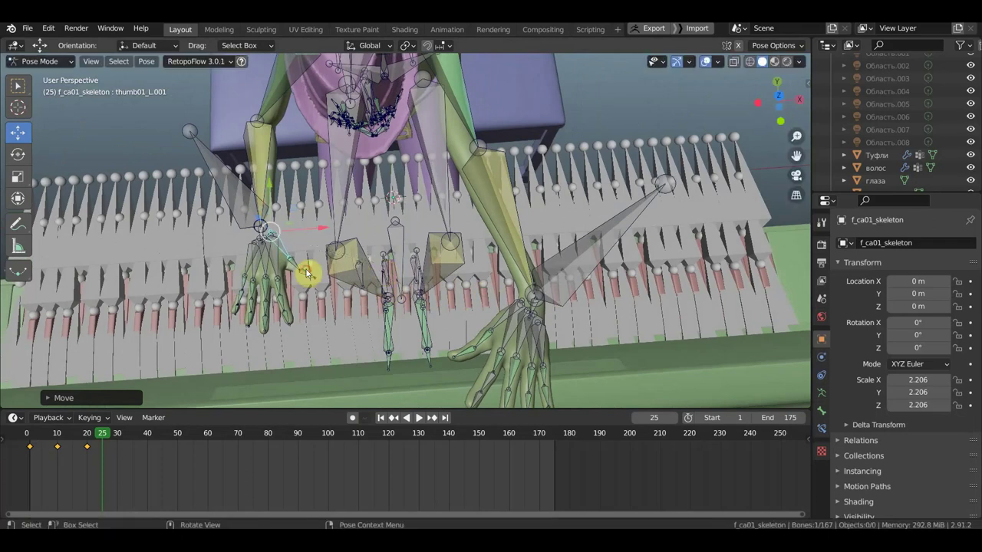
Step: Bend the thumb tip bone thumb03_L.001 with two rotations
{"action": "left_click", "coordinate": [331, 285]}
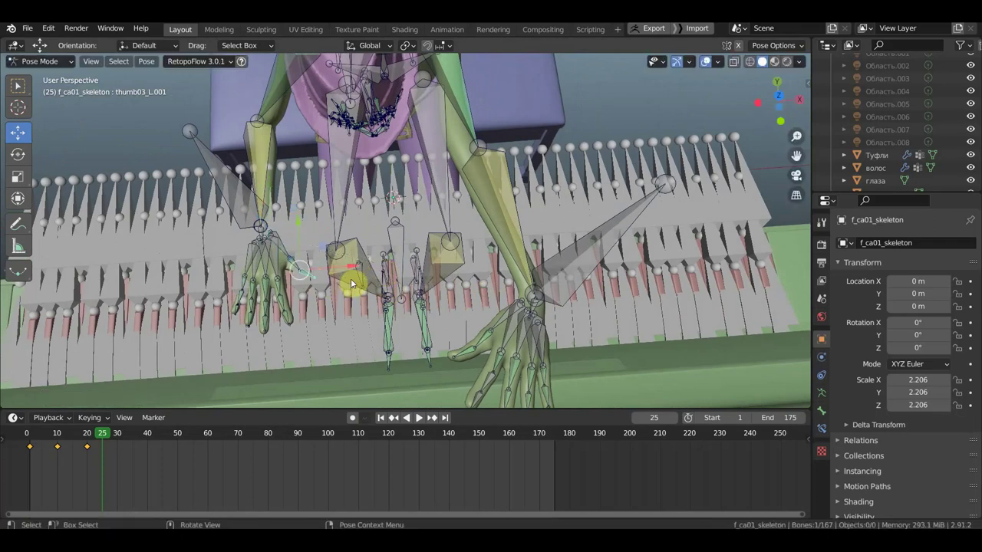
{"action": "key", "text": "r"}
{"action": "left_click", "coordinate": [328, 287]}
{"action": "middle_click_drag", "start_coordinate": [328, 287], "coordinate": [175, 193]}
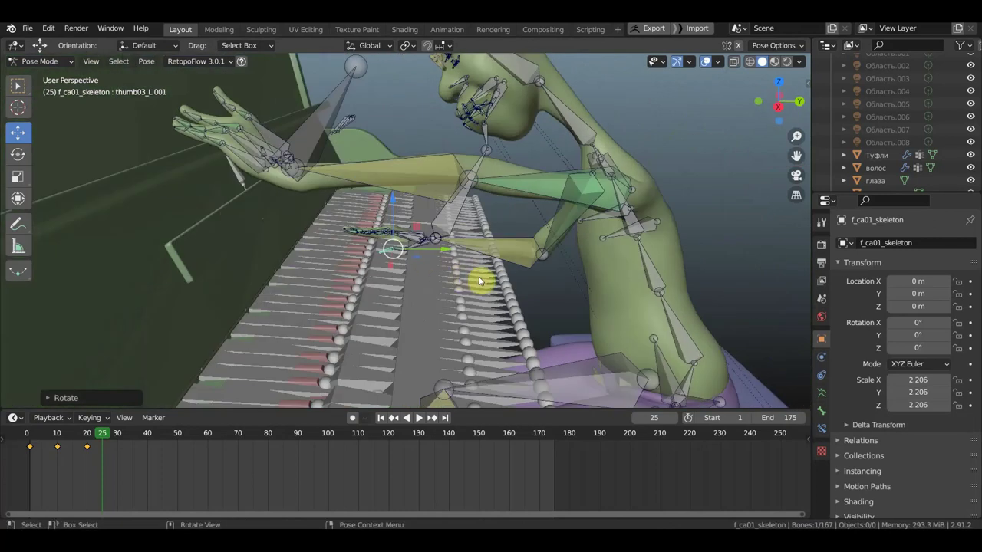
{"action": "key", "text": "r"}
{"action": "left_click", "coordinate": [422, 251]}
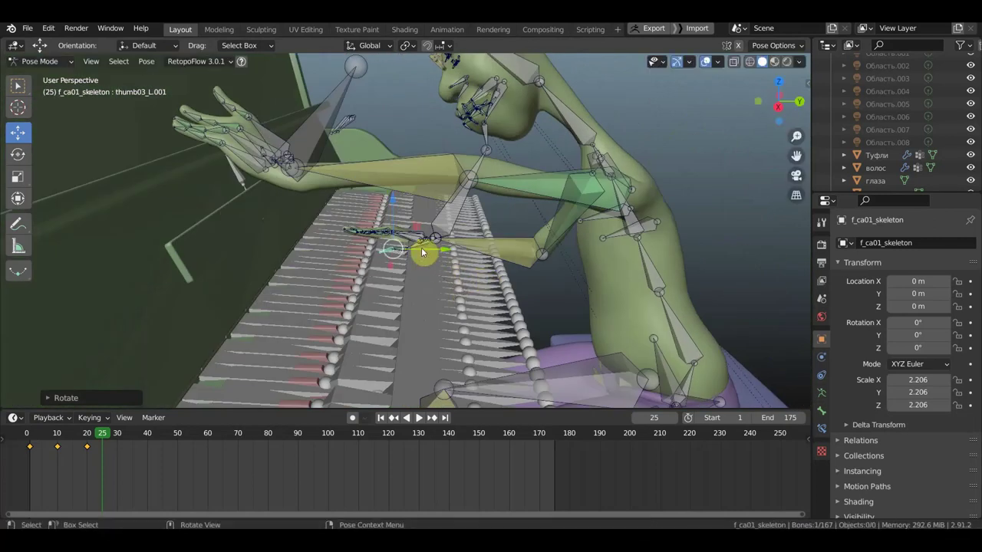
Step: Rotate the base thumb bone once more and view the pose without the rig
{"action": "left_click", "coordinate": [485, 279]}
{"action": "key", "text": "r"}
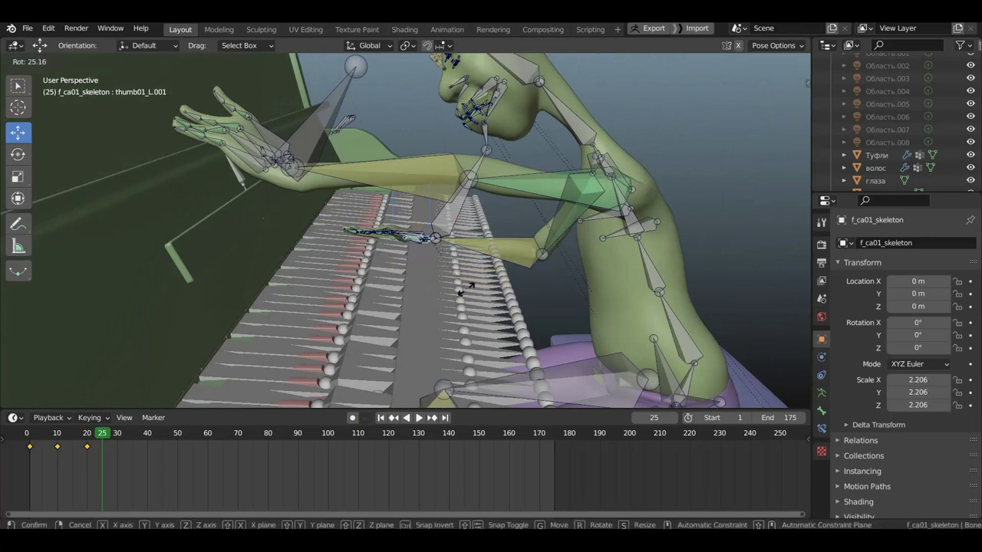
{"action": "left_click", "coordinate": [481, 278]}
{"action": "mouse_move", "coordinate": [482, 274]}
{"action": "middle_mouse_down"}
{"action": "mouse_move", "coordinate": [292, 310]}
{"action": "mouse_move", "coordinate": [333, 319]}
{"action": "middle_mouse_up"}
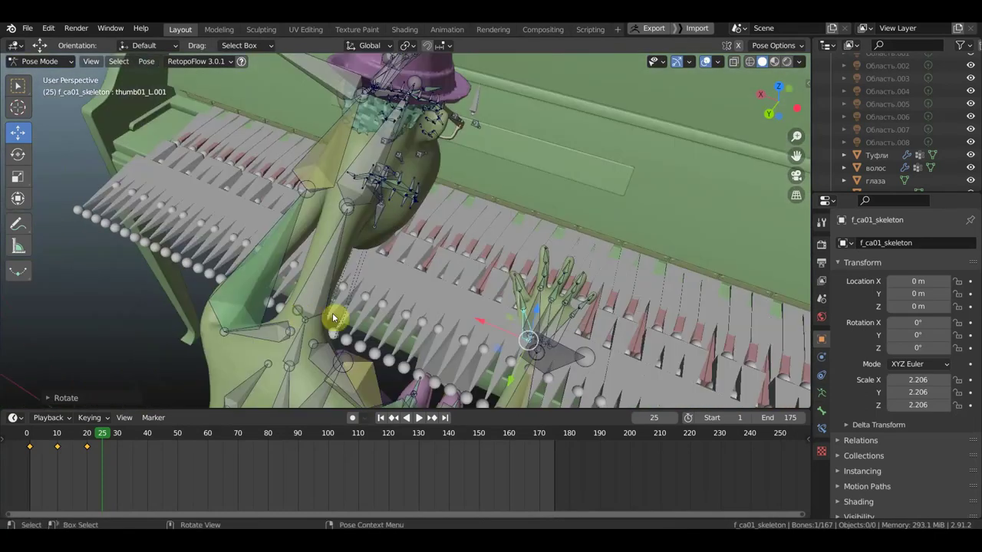
{"action": "left_click", "coordinate": [704, 62]}
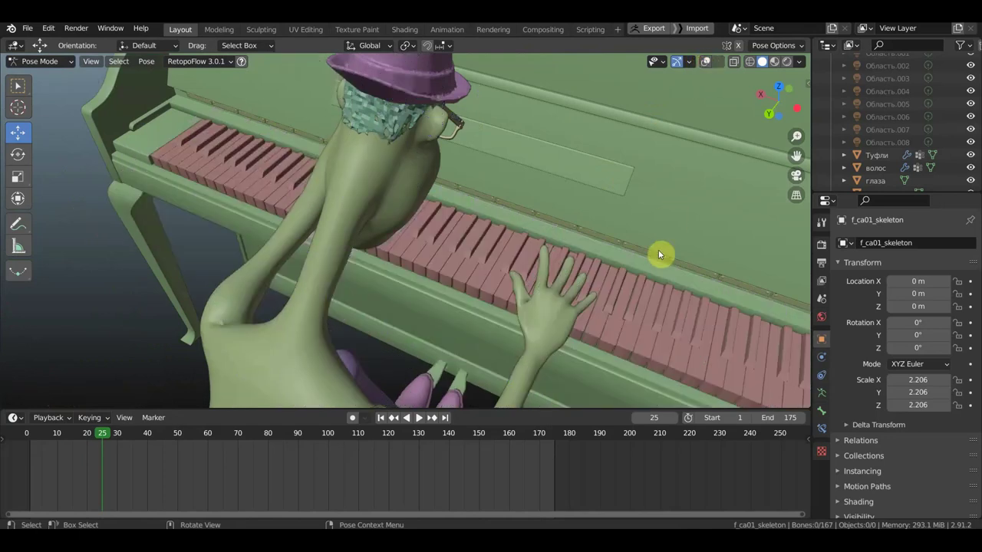
Step: Rotate the left hand's IK_control_a_L bone and raise it
{"action": "middle_click_drag", "start_coordinate": [663, 319], "coordinate": [600, 281]}
{"action": "mouse_move", "coordinate": [577, 265]}
{"action": "middle_mouse_down"}
{"action": "mouse_move", "coordinate": [548, 258]}
{"action": "mouse_move", "coordinate": [567, 249]}
{"action": "middle_mouse_up"}
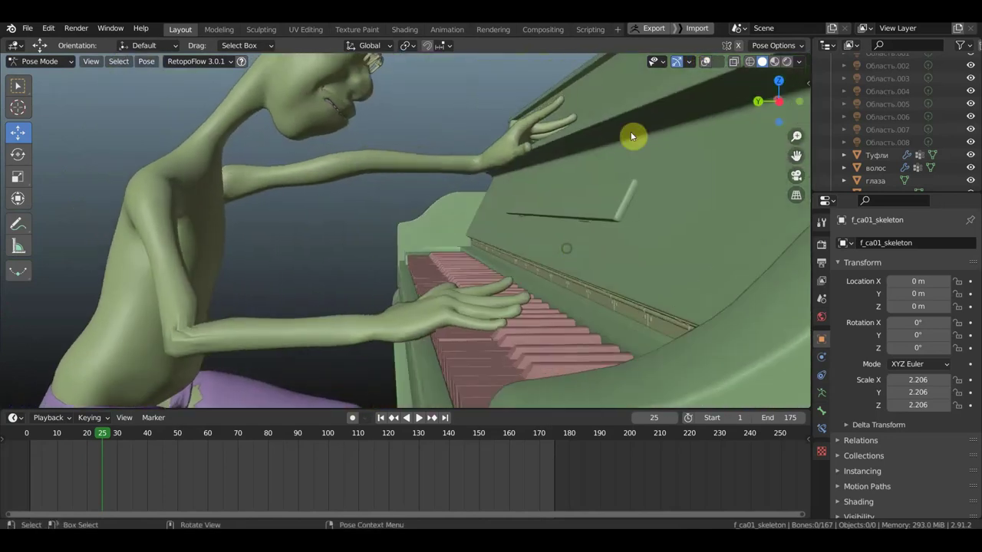
{"action": "left_click", "coordinate": [707, 62]}
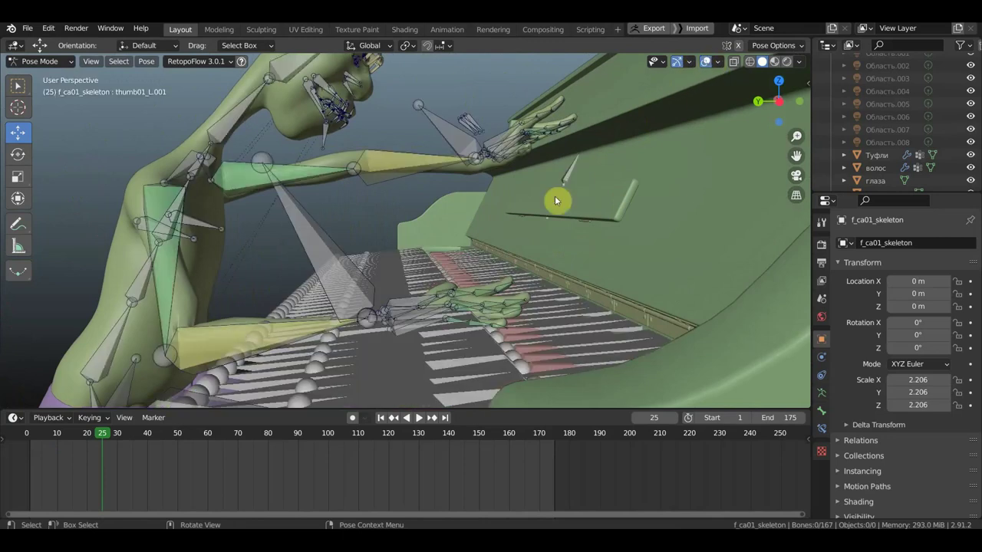
{"action": "left_click", "coordinate": [373, 307]}
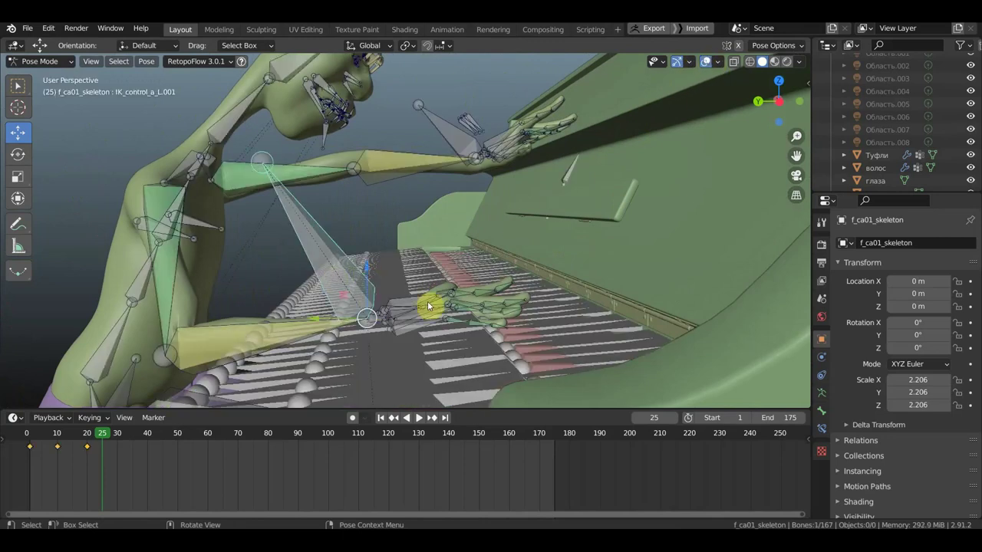
{"action": "key", "text": "r"}
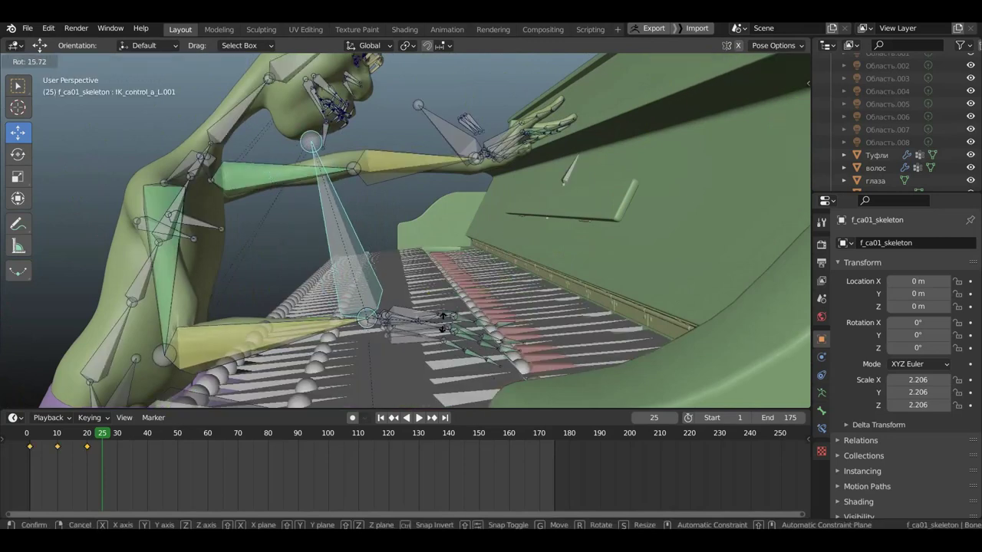
{"action": "left_click", "coordinate": [443, 327]}
{"action": "key", "text": "g"}
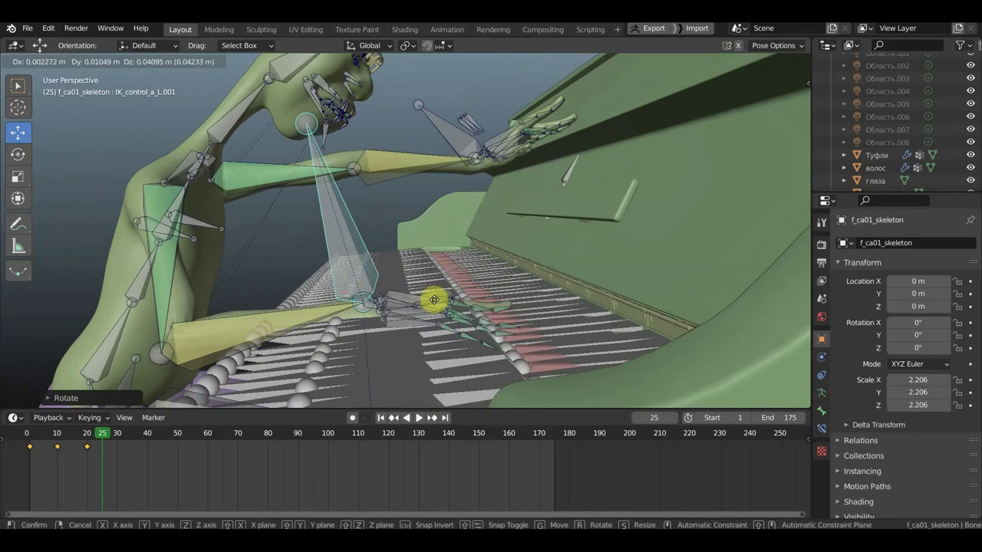
{"action": "left_click", "coordinate": [433, 293]}
{"action": "middle_click_drag", "start_coordinate": [327, 325], "coordinate": [368, 247]}
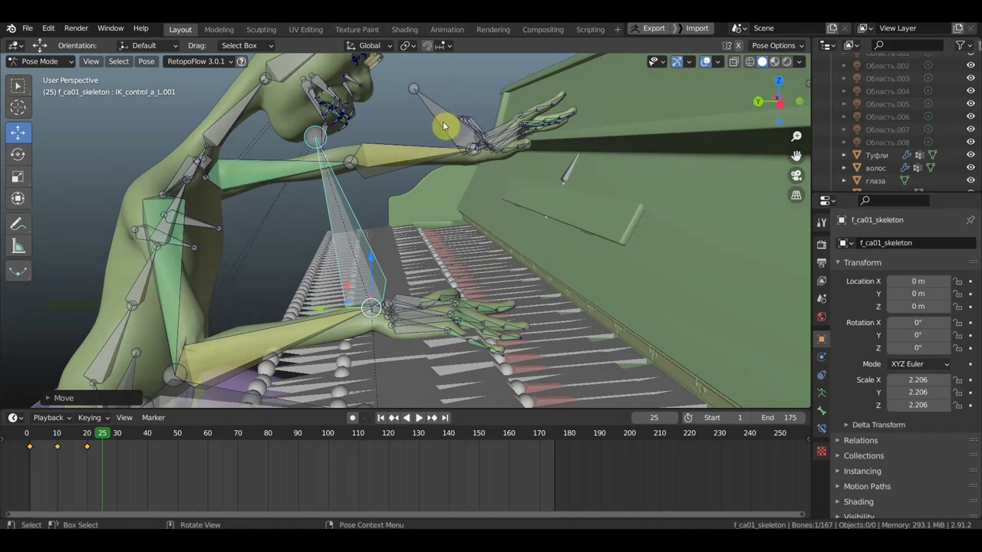
Step: Move the other hand's IK control to a new pose, checking from the right side
{"action": "middle_click_drag", "start_coordinate": [442, 121], "coordinate": [480, 190], "text": "alt"}
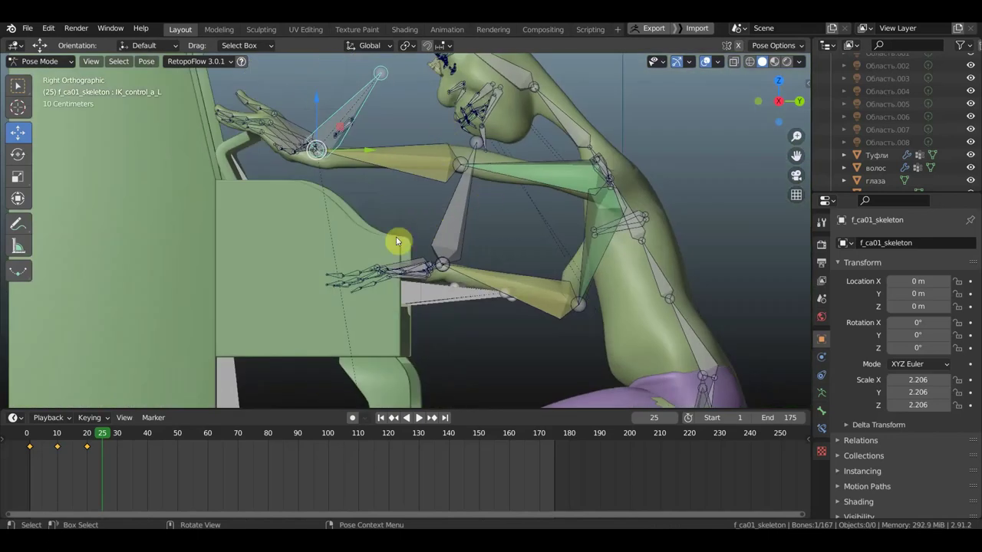
{"action": "key", "text": "g"}
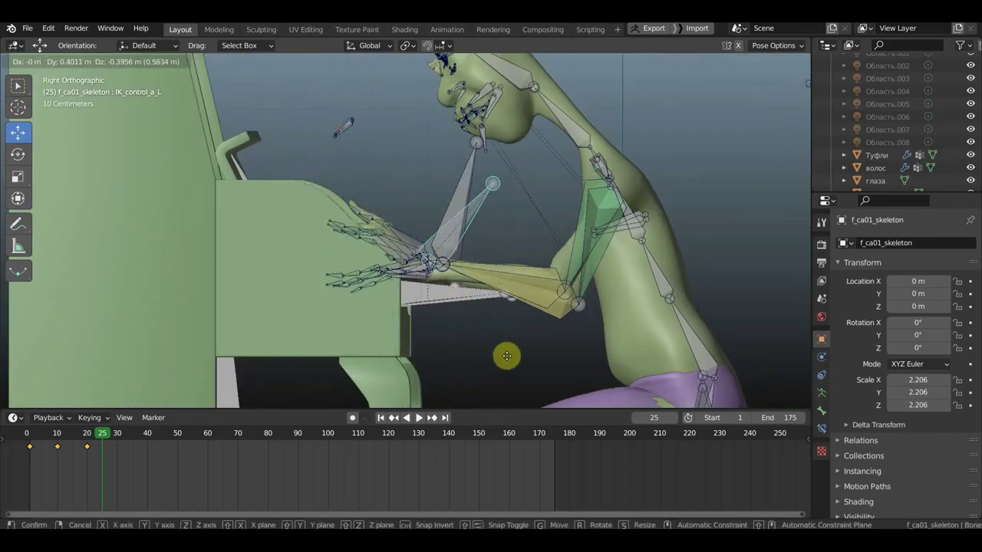
{"action": "left_click", "coordinate": [519, 378]}
{"action": "mouse_move", "coordinate": [519, 377]}
{"action": "middle_mouse_down"}
{"action": "mouse_move", "coordinate": [316, 86]}
{"action": "mouse_move", "coordinate": [438, 58]}
{"action": "middle_mouse_up"}
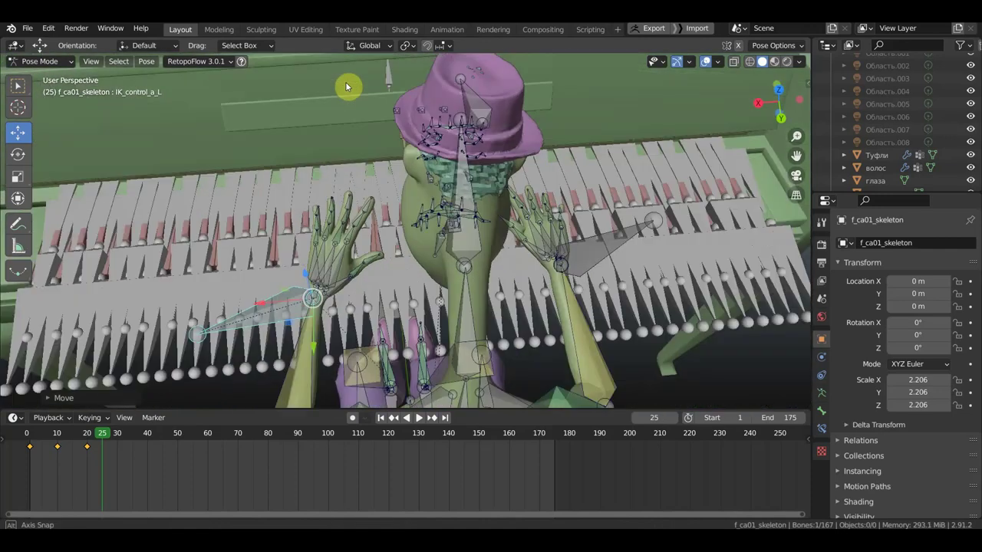
Step: Shift the left hand control about 0.053 m lower over the keys and rotate it
{"action": "key", "text": "g"}
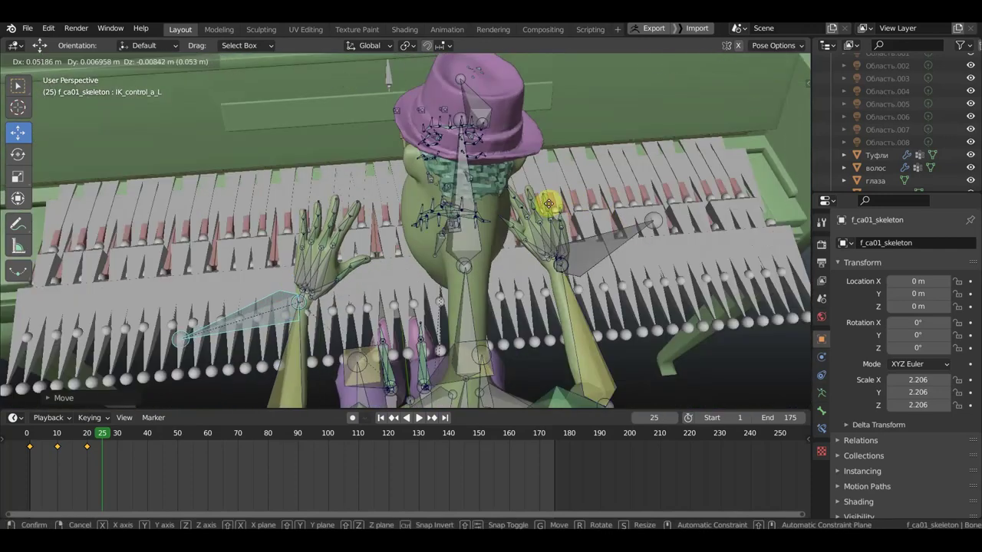
{"action": "left_click", "coordinate": [533, 202]}
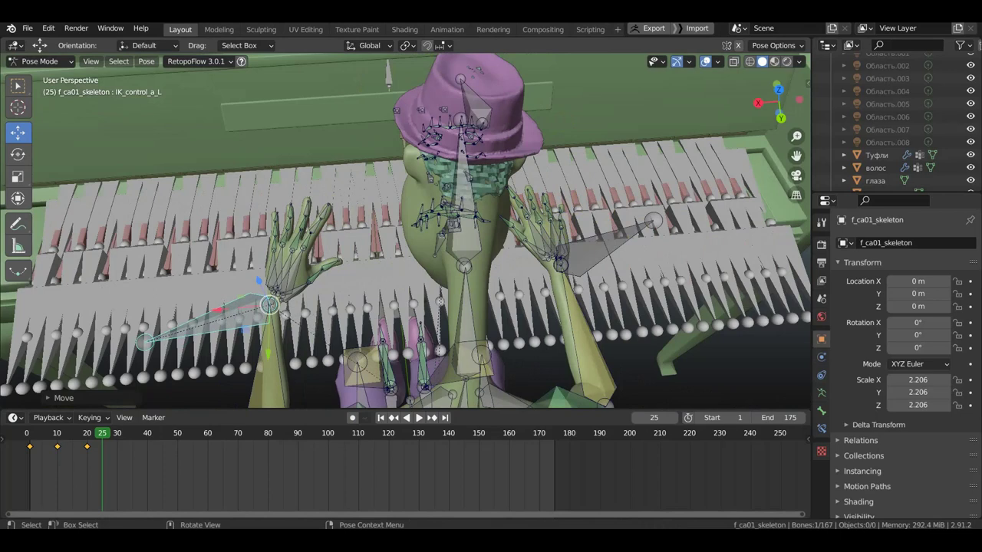
{"action": "key", "text": "r"}
{"action": "left_click", "coordinate": [494, 150]}
{"action": "mouse_move", "coordinate": [495, 150]}
{"action": "middle_mouse_down"}
{"action": "mouse_move", "coordinate": [443, 121]}
{"action": "mouse_move", "coordinate": [355, 101]}
{"action": "mouse_move", "coordinate": [330, 76]}
{"action": "middle_mouse_up"}
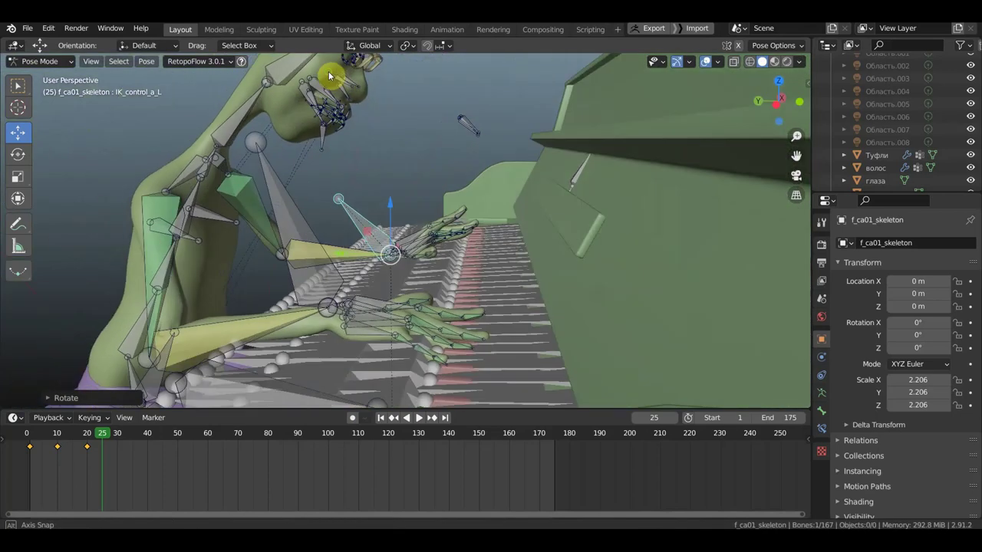
{"action": "mouse_move", "coordinate": [452, 201]}
{"action": "middle_mouse_down"}
{"action": "mouse_move", "coordinate": [517, 213]}
{"action": "mouse_move", "coordinate": [595, 332]}
{"action": "mouse_move", "coordinate": [629, 355]}
{"action": "mouse_move", "coordinate": [636, 346]}
{"action": "mouse_move", "coordinate": [614, 221]}
{"action": "middle_mouse_up"}
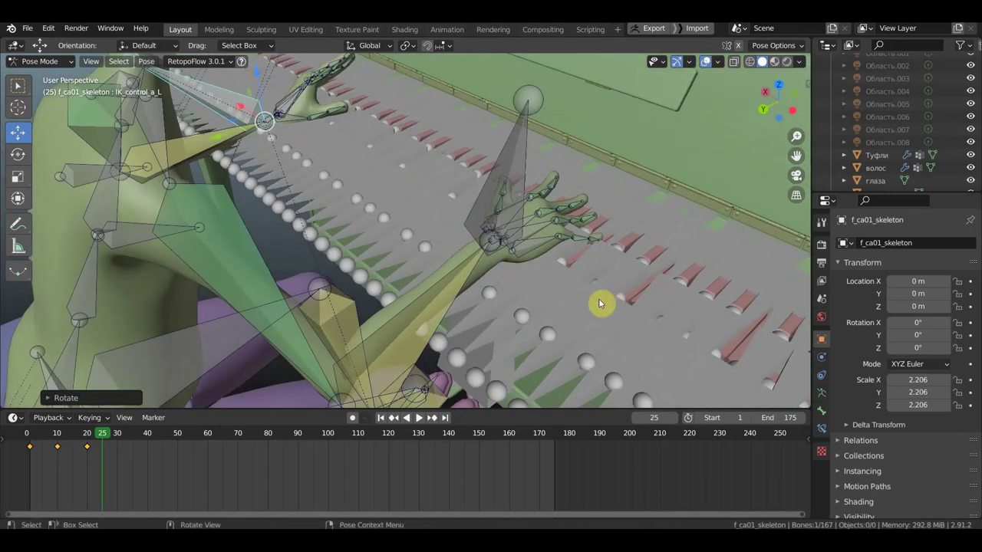
Step: Key location and rotation for all bones at frame 25
{"action": "key", "text": "a"}
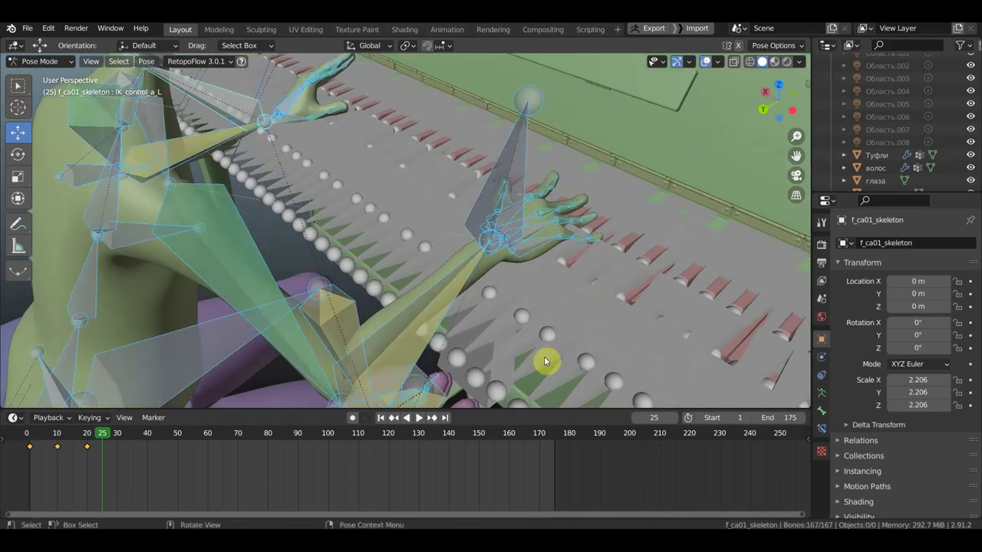
{"action": "key", "text": "i"}
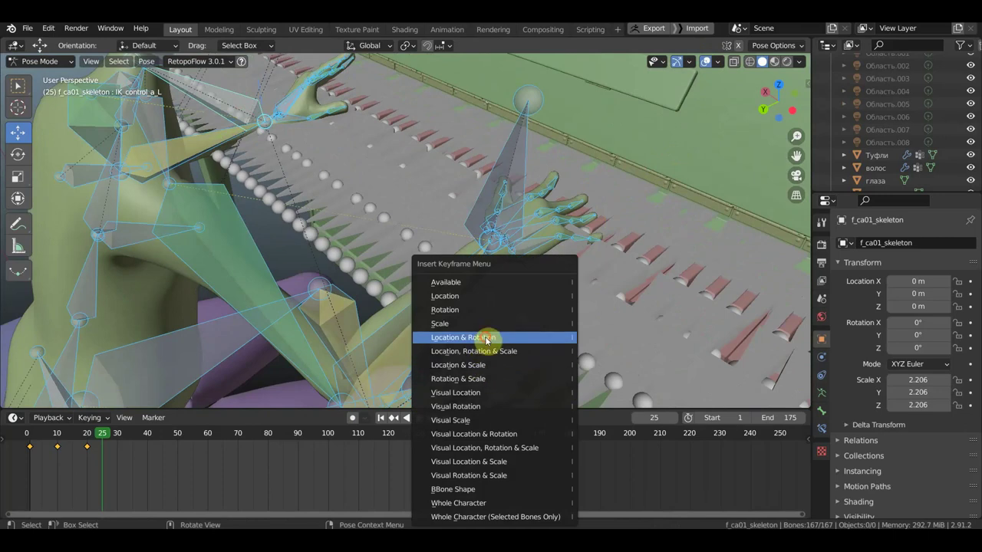
{"action": "left_click", "coordinate": [486, 339]}
{"action": "middle_click_drag", "start_coordinate": [503, 270], "coordinate": [590, 261]}
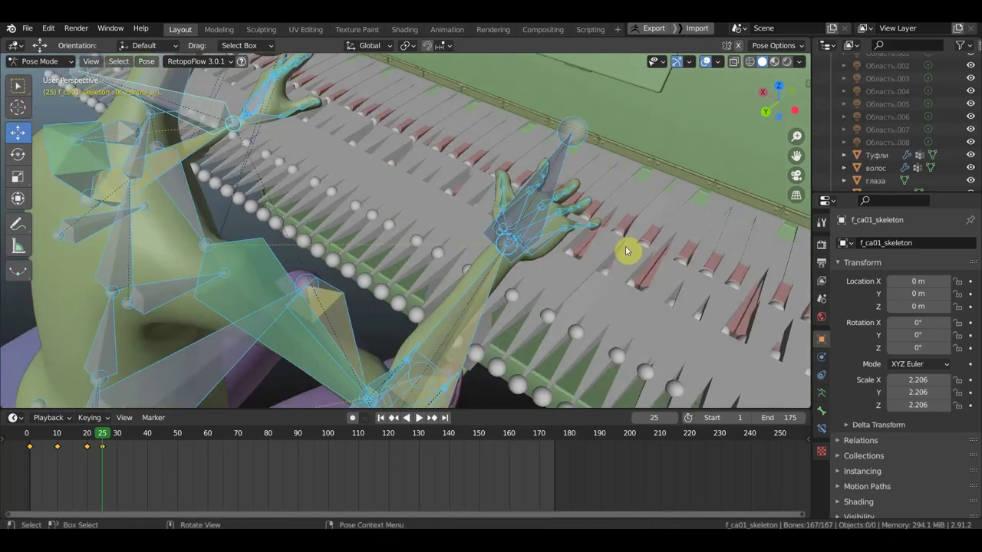
Step: Preview the animation with the rig hidden and scrub ahead to frame 29
{"action": "left_click", "coordinate": [706, 60]}
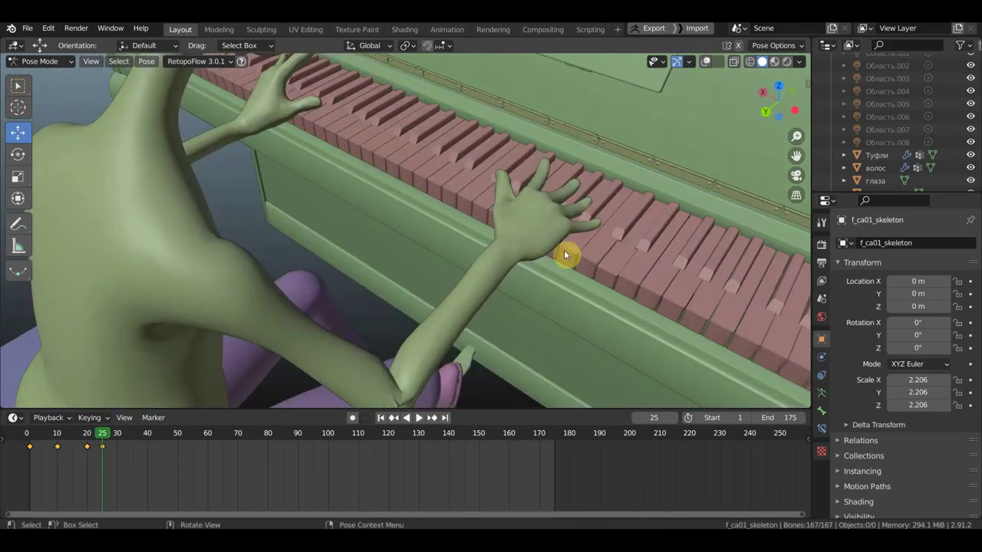
{"action": "left_click", "coordinate": [101, 433]}
{"action": "key", "text": "space"}
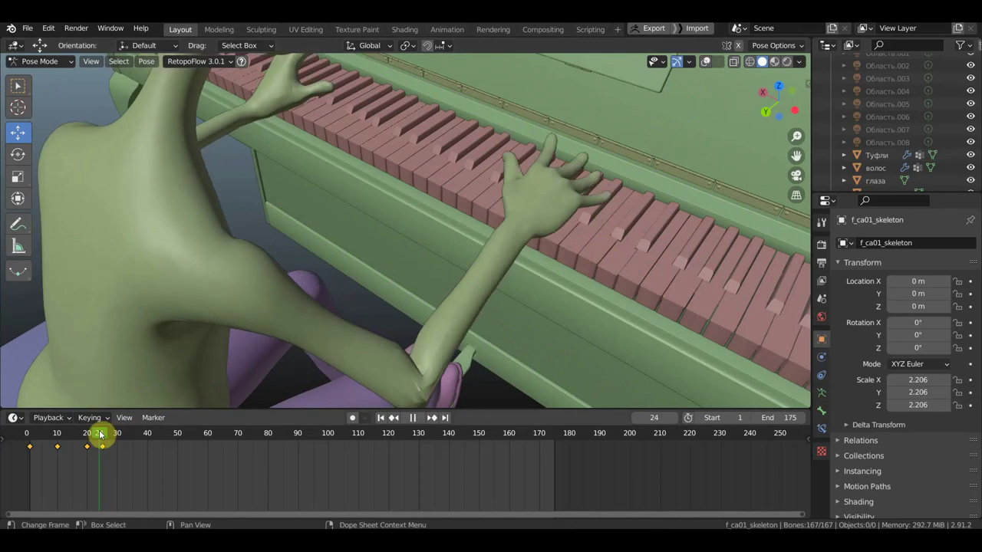
{"action": "left_click_drag", "start_coordinate": [105, 435], "coordinate": [113, 437]}
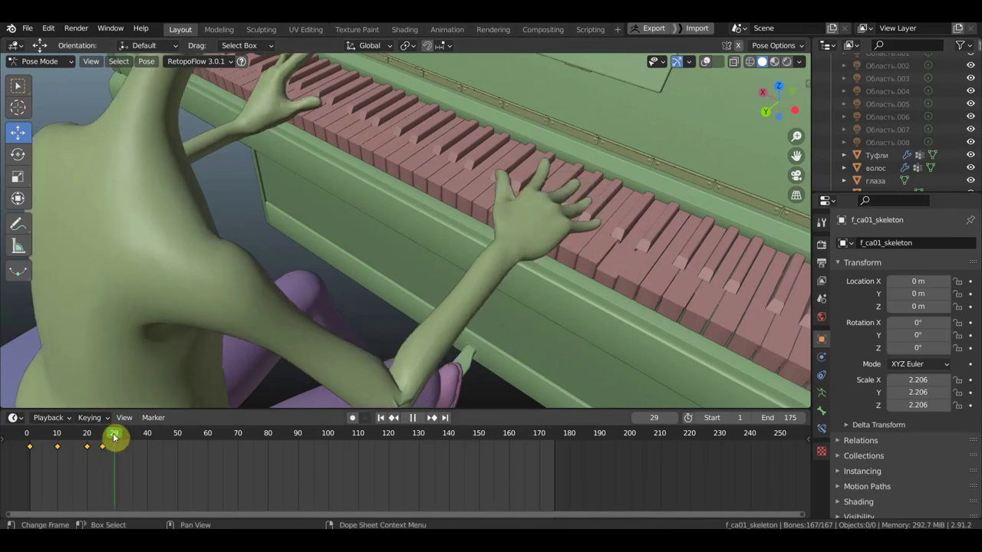
{"action": "mouse_move", "coordinate": [613, 299]}
{"action": "middle_mouse_down"}
{"action": "mouse_move", "coordinate": [634, 294]}
{"action": "mouse_move", "coordinate": [646, 140]}
{"action": "middle_mouse_up"}
{"action": "left_click", "coordinate": [703, 63]}
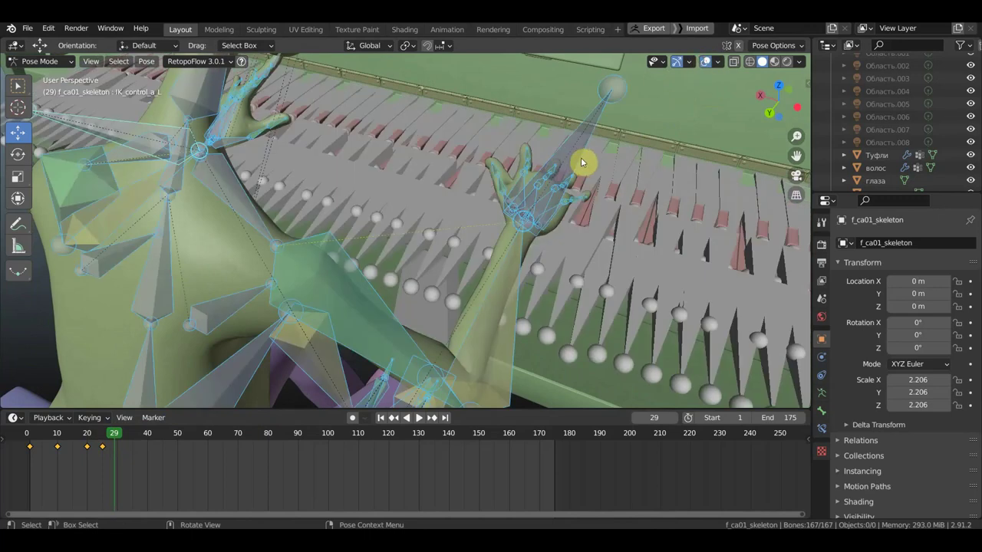
Step: Move the left hand's IK_control_a_L.001 bone down toward the keys
{"action": "left_click_drag", "start_coordinate": [611, 167], "coordinate": [647, 193]}
{"action": "left_click", "coordinate": [707, 63]}
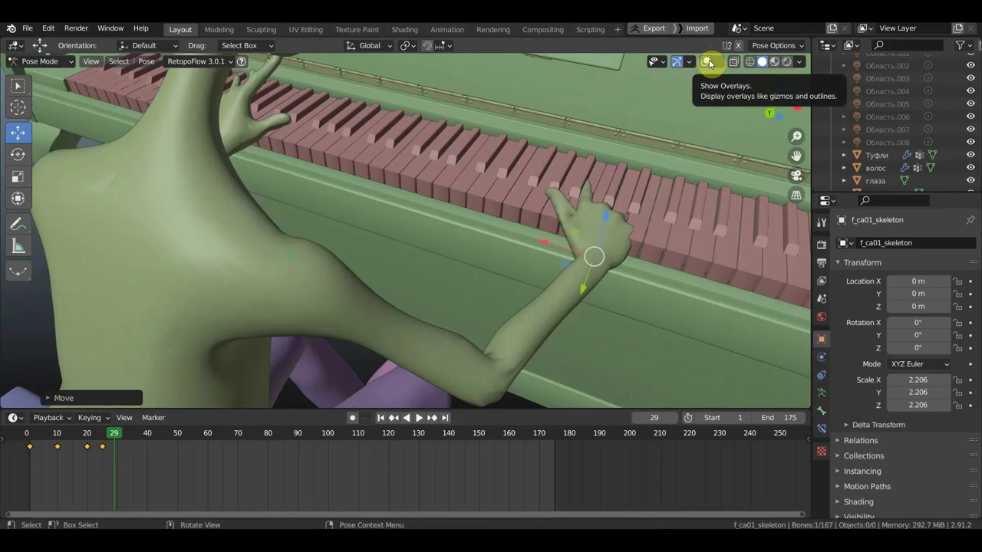
{"action": "mouse_move", "coordinate": [664, 156]}
{"action": "middle_mouse_down"}
{"action": "mouse_move", "coordinate": [591, 118]}
{"action": "mouse_move", "coordinate": [572, 123]}
{"action": "middle_mouse_up"}
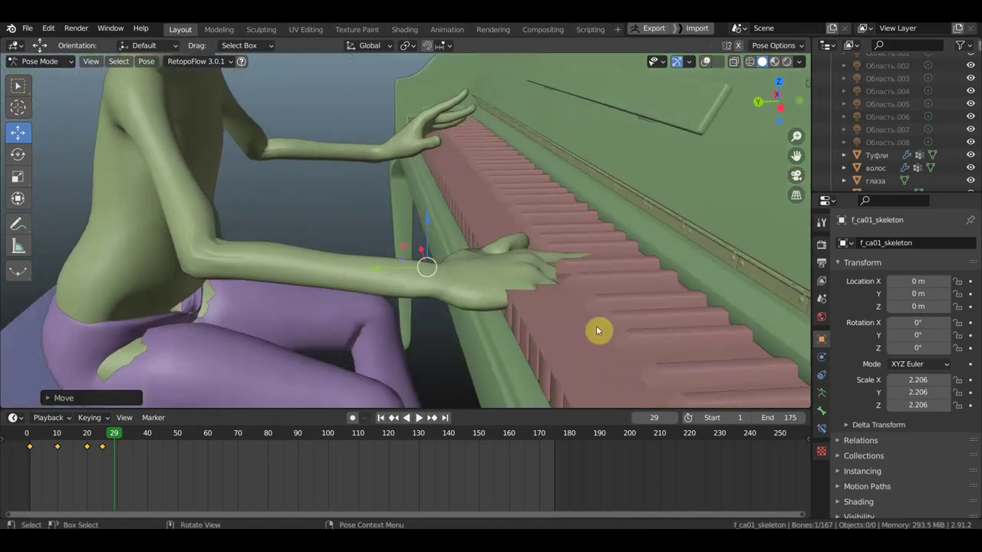
{"action": "key", "text": "g"}
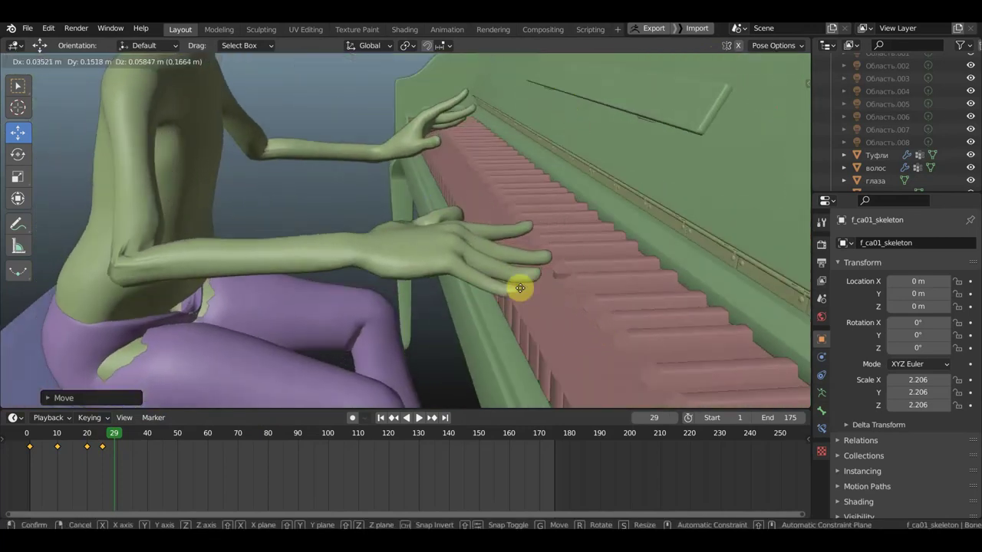
{"action": "left_click", "coordinate": [546, 278]}
{"action": "mouse_move", "coordinate": [548, 281]}
{"action": "middle_mouse_down"}
{"action": "mouse_move", "coordinate": [653, 289]}
{"action": "mouse_move", "coordinate": [651, 316]}
{"action": "mouse_move", "coordinate": [665, 328]}
{"action": "mouse_move", "coordinate": [693, 320]}
{"action": "mouse_move", "coordinate": [9, 294]}
{"action": "mouse_move", "coordinate": [8, 246]}
{"action": "middle_mouse_up"}
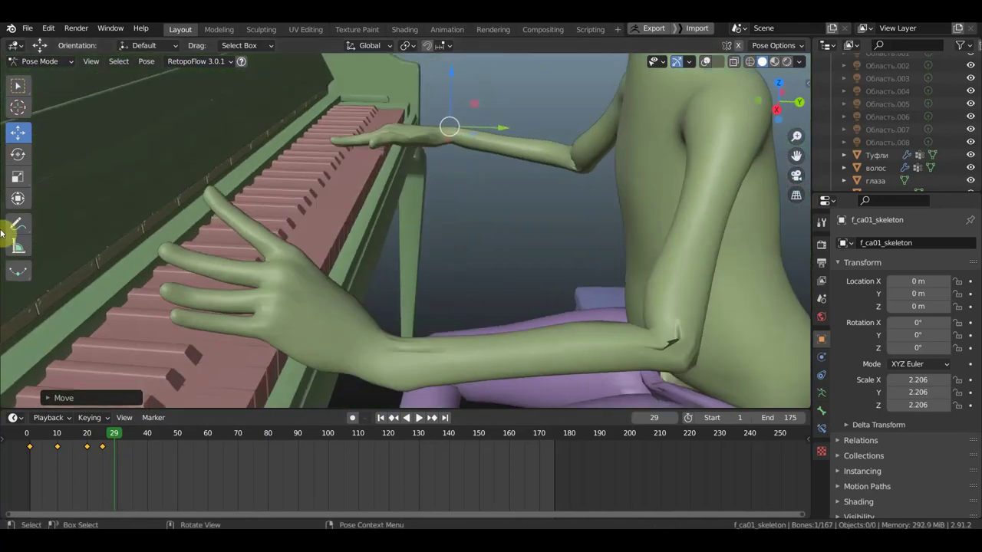
{"action": "mouse_move", "coordinate": [320, 213]}
{"action": "middle_mouse_down"}
{"action": "mouse_move", "coordinate": [131, 210]}
{"action": "mouse_move", "coordinate": [66, 197]}
{"action": "mouse_move", "coordinate": [108, 195]}
{"action": "mouse_move", "coordinate": [97, 197]}
{"action": "middle_mouse_up"}
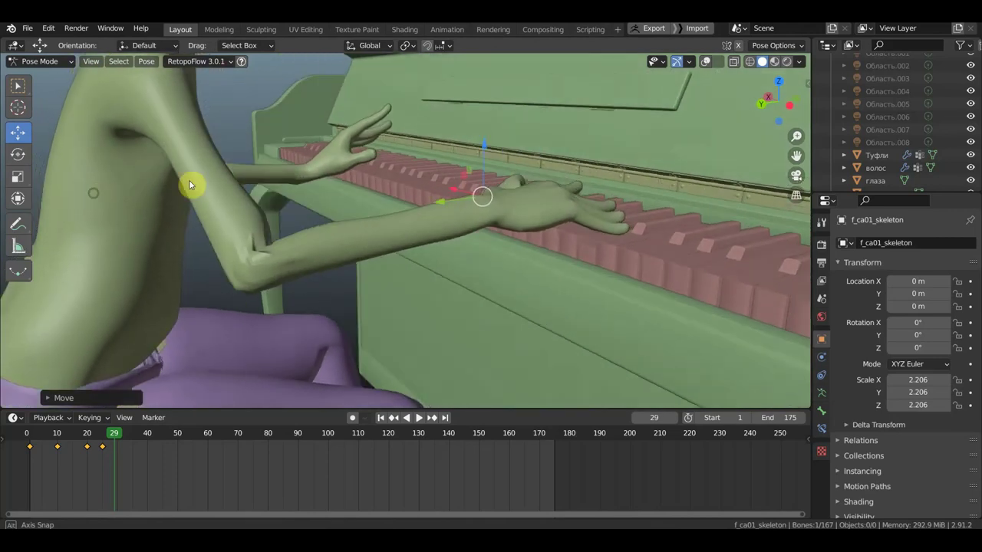
{"action": "middle_click_drag", "start_coordinate": [362, 177], "coordinate": [388, 173]}
{"action": "middle_click_drag", "start_coordinate": [567, 176], "coordinate": [674, 190]}
Step: Rotate and nudge the left hand about 0.039 m onto the keys, then select all bones for keyframing
{"action": "key", "text": "r"}
{"action": "left_click", "coordinate": [654, 204]}
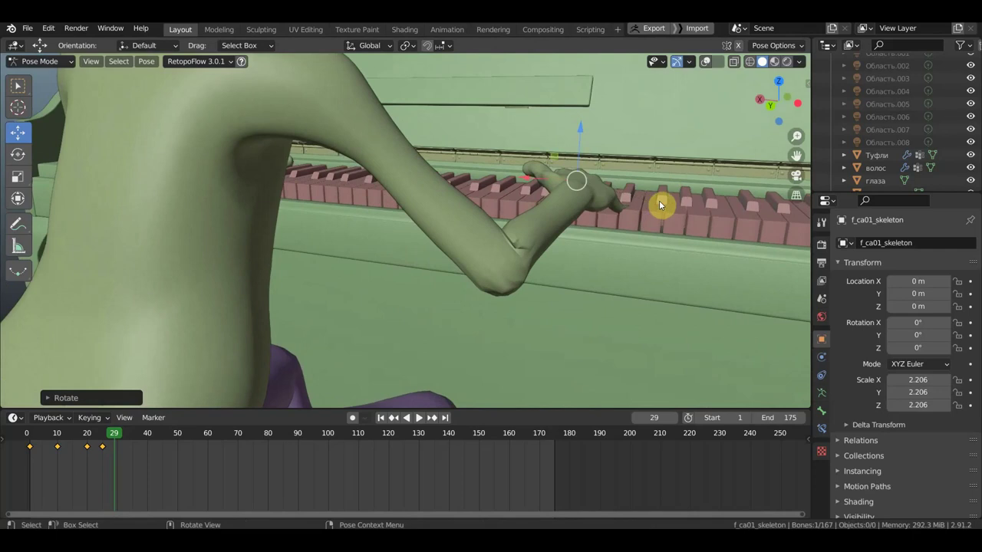
{"action": "key", "text": "g"}
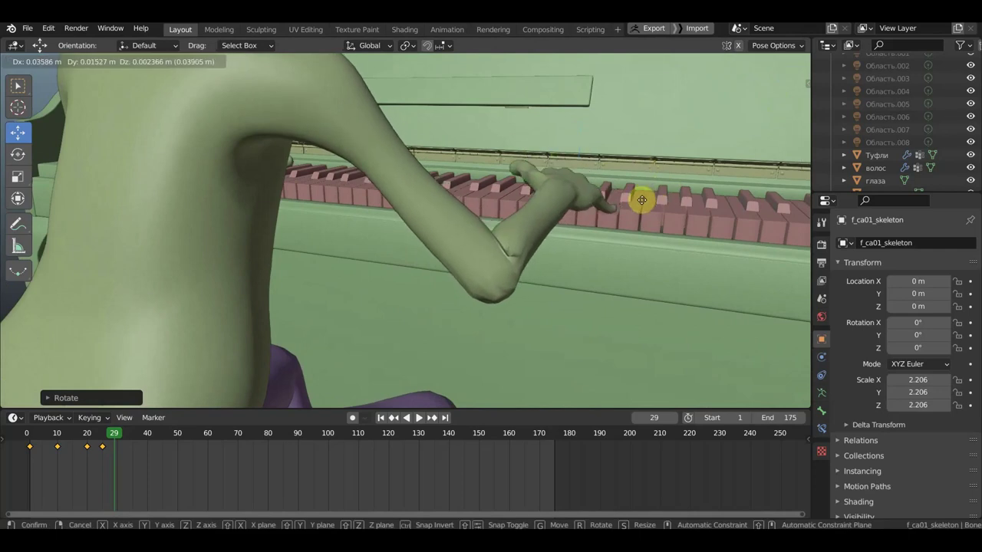
{"action": "left_click", "coordinate": [641, 199]}
{"action": "mouse_move", "coordinate": [641, 198]}
{"action": "middle_mouse_down"}
{"action": "mouse_move", "coordinate": [530, 227]}
{"action": "mouse_move", "coordinate": [542, 223]}
{"action": "middle_mouse_up"}
{"action": "key", "text": "a"}
{"action": "key", "text": "i"}
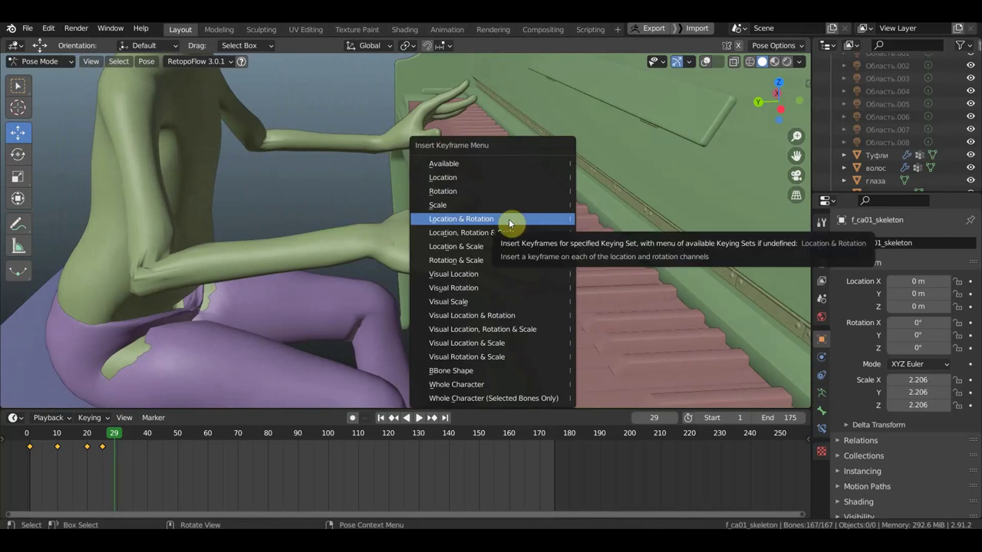
Step: Key location and rotation at frame 29, then play back and stop on frame 27
{"action": "left_click", "coordinate": [508, 218]}
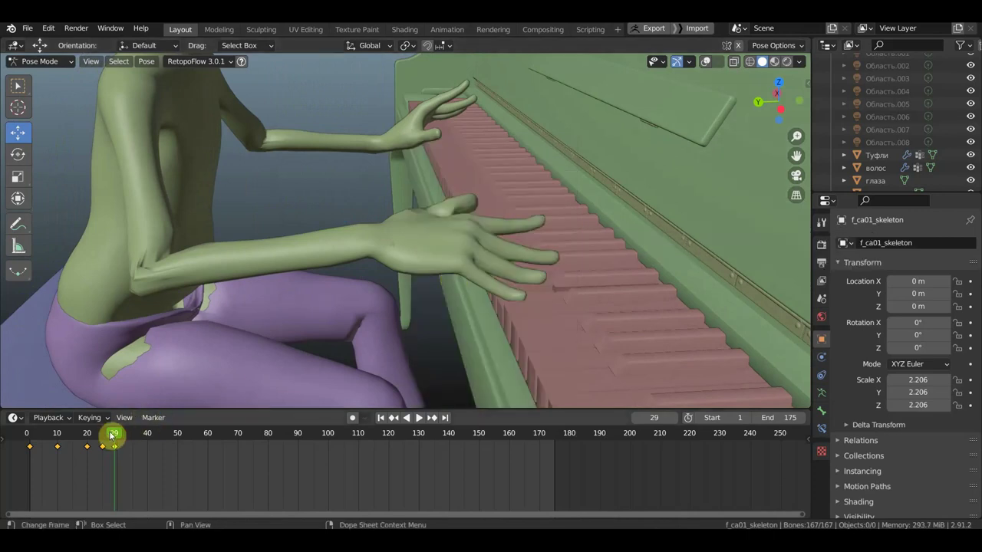
{"action": "key", "text": "ctrl+shift+space"}
{"action": "left_click_drag", "start_coordinate": [111, 436], "coordinate": [118, 437]}
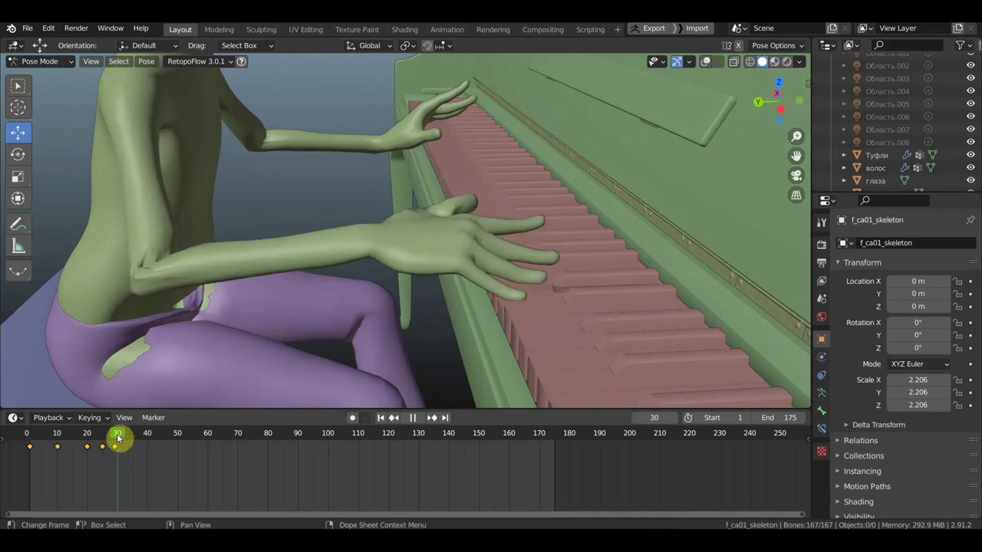
{"action": "key", "text": "space"}
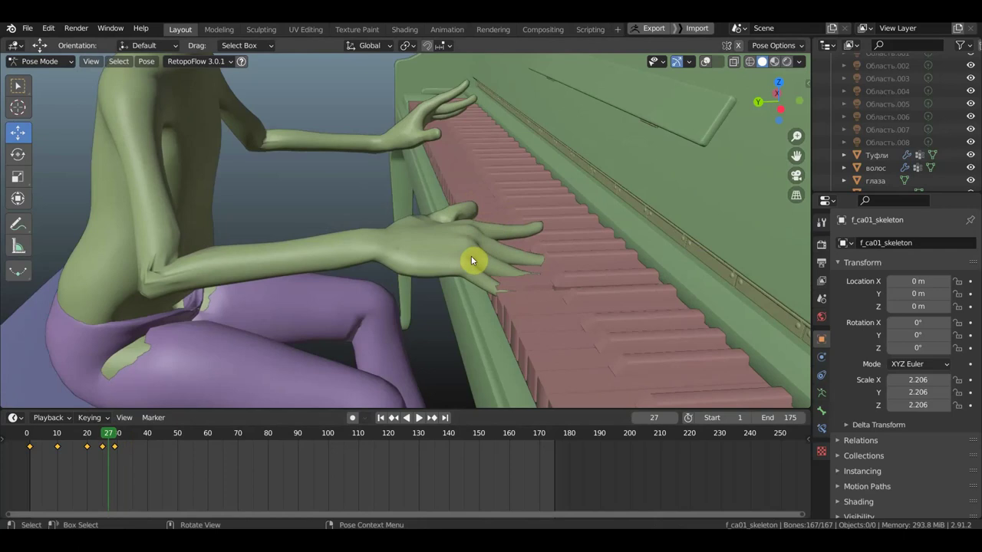
Step: Move the left hand's IK control to a new position at frame 27
{"action": "left_click", "coordinate": [706, 62]}
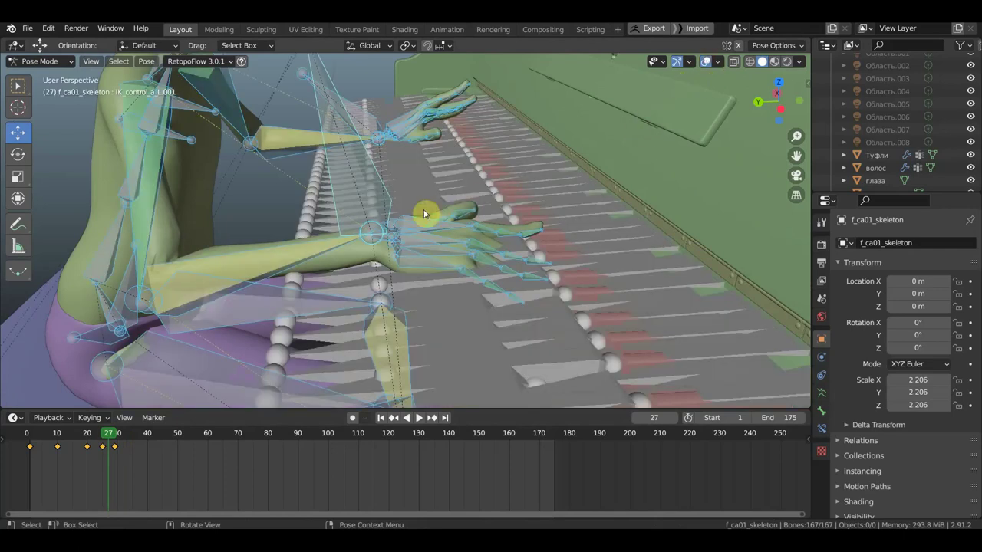
{"action": "left_click", "coordinate": [706, 62]}
{"action": "key", "text": "g"}
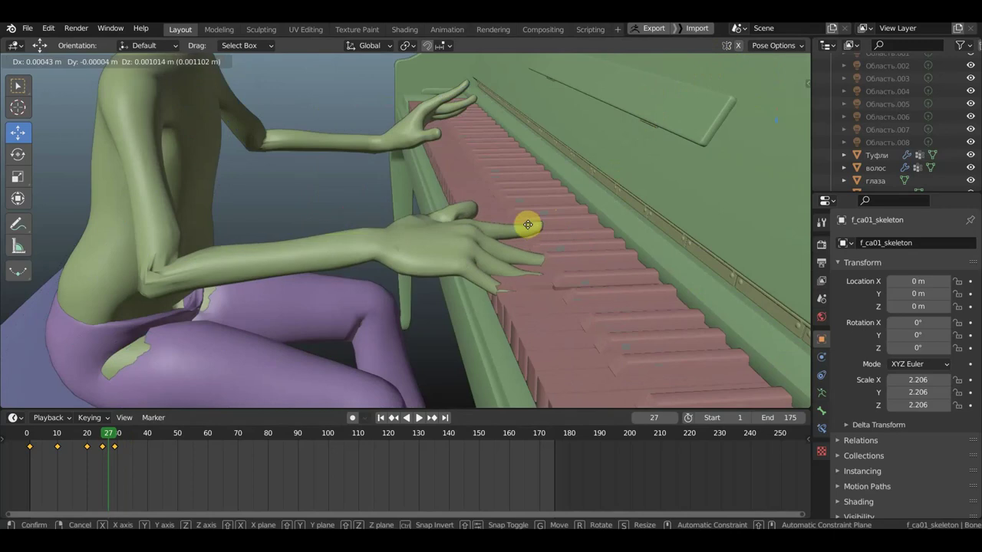
{"action": "left_click", "coordinate": [529, 221]}
{"action": "middle_click_drag", "start_coordinate": [603, 212], "coordinate": [626, 207]}
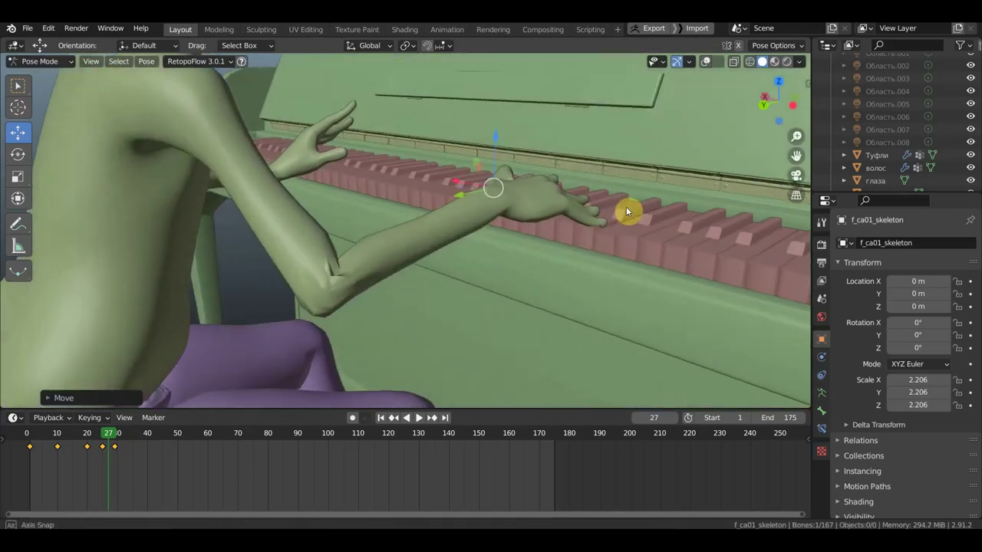
{"action": "scroll", "coordinate": [629, 206], "scroll_direction": "up", "scroll_amount": 1}
{"action": "scroll", "coordinate": [644, 205], "scroll_direction": "up", "scroll_amount": 2}
{"action": "key", "text": "g"}
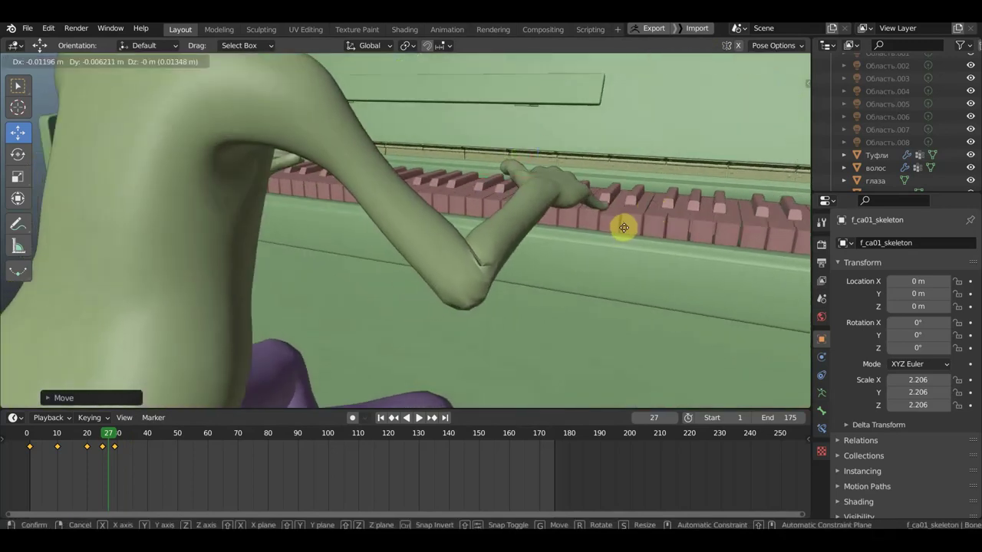
{"action": "left_click", "coordinate": [632, 226]}
Step: Rotate and nudge the left hand, then keyframe the pose at frame 27
{"action": "key", "text": "r"}
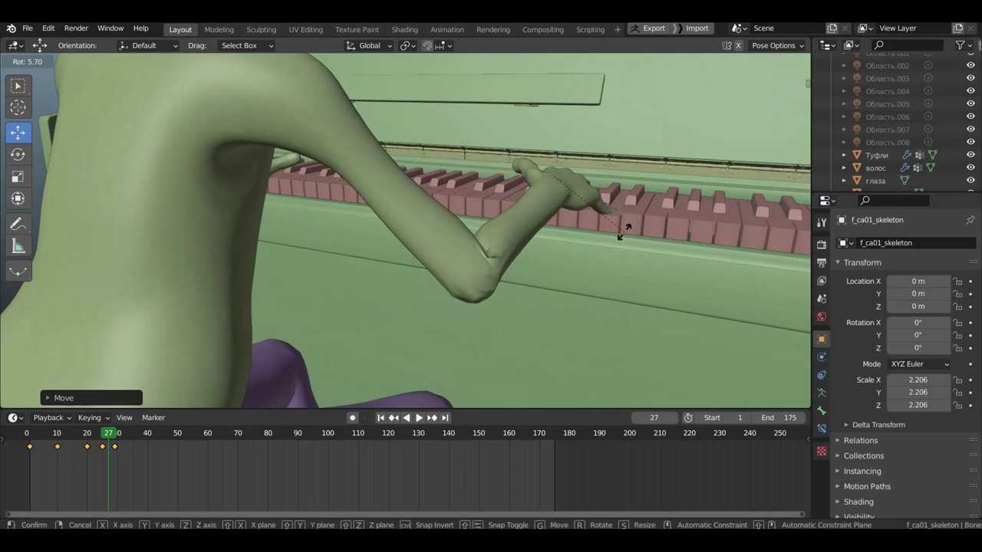
{"action": "left_click", "coordinate": [624, 232]}
{"action": "key", "text": "g"}
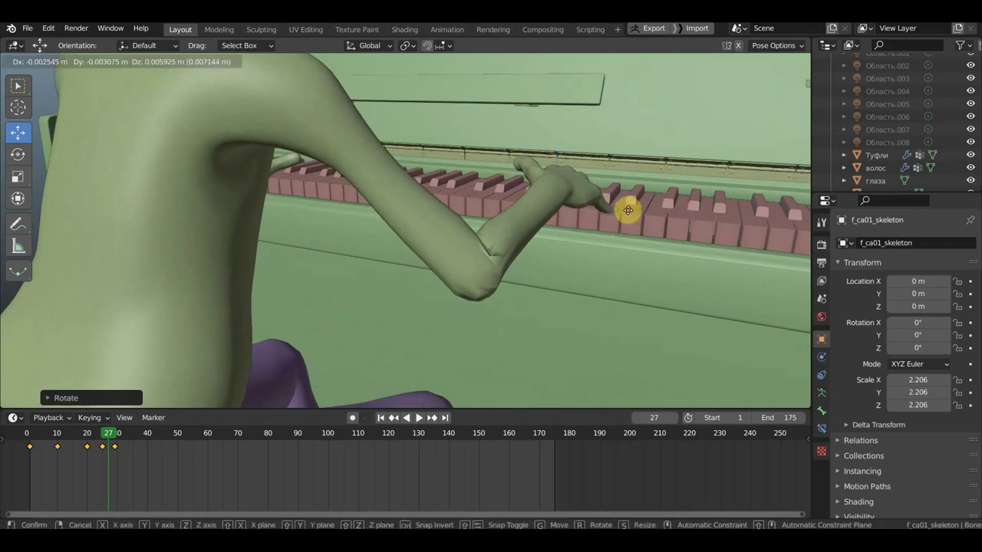
{"action": "left_click", "coordinate": [635, 213]}
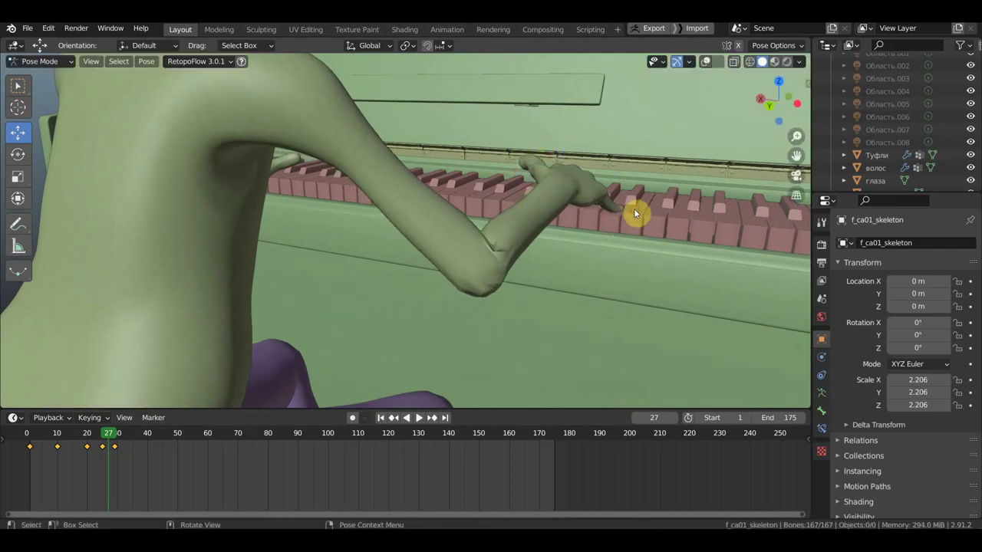
{"action": "key", "text": "i"}
{"action": "left_click", "coordinate": [635, 212]}
Step: Check the pose without the rig and scrub back to frame 0
{"action": "left_click", "coordinate": [706, 65]}
{"action": "mouse_move", "coordinate": [651, 198]}
{"action": "middle_mouse_down"}
{"action": "mouse_move", "coordinate": [583, 207]}
{"action": "mouse_move", "coordinate": [237, 394]}
{"action": "middle_mouse_up"}
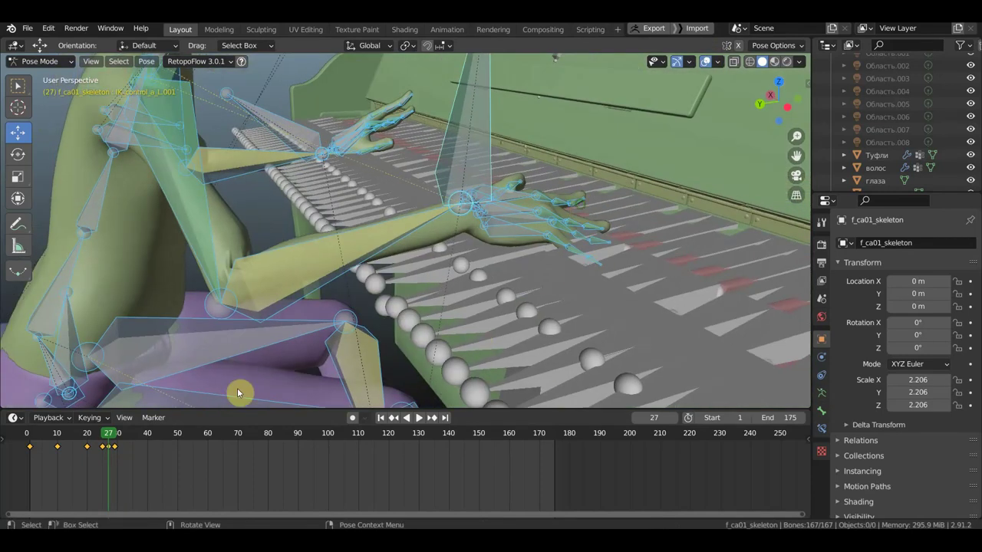
{"action": "left_click", "coordinate": [705, 61]}
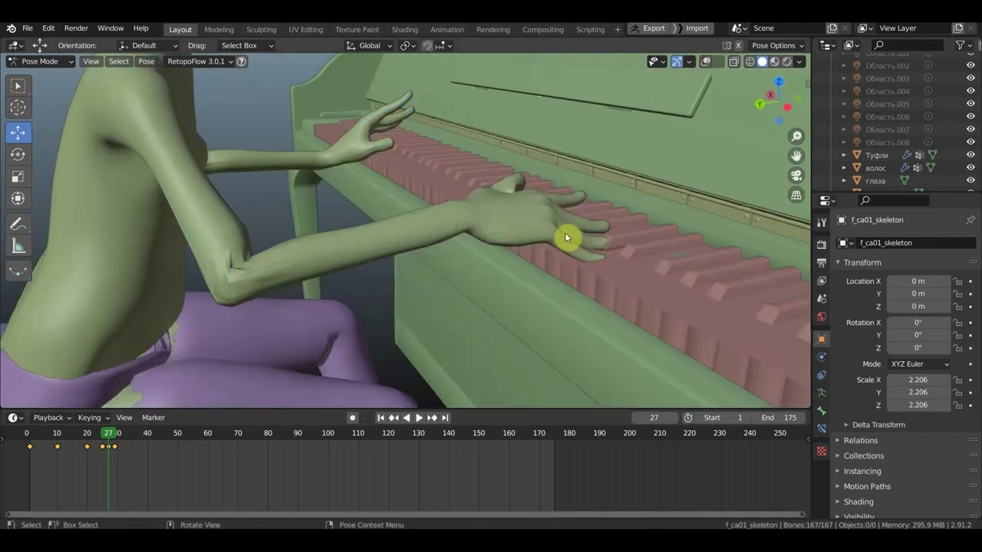
{"action": "mouse_move", "coordinate": [460, 322]}
{"action": "middle_mouse_down"}
{"action": "mouse_move", "coordinate": [490, 314]}
{"action": "mouse_move", "coordinate": [345, 376]}
{"action": "middle_mouse_up"}
{"action": "mouse_move", "coordinate": [100, 439]}
{"action": "left_mouse_down"}
{"action": "mouse_move", "coordinate": [18, 449]}
{"action": "mouse_move", "coordinate": [148, 451]}
{"action": "left_mouse_up"}
Step: Play the animation, scrub frames 39–48, and orbit around the hands, ending on frame 39
{"action": "key", "text": "space"}
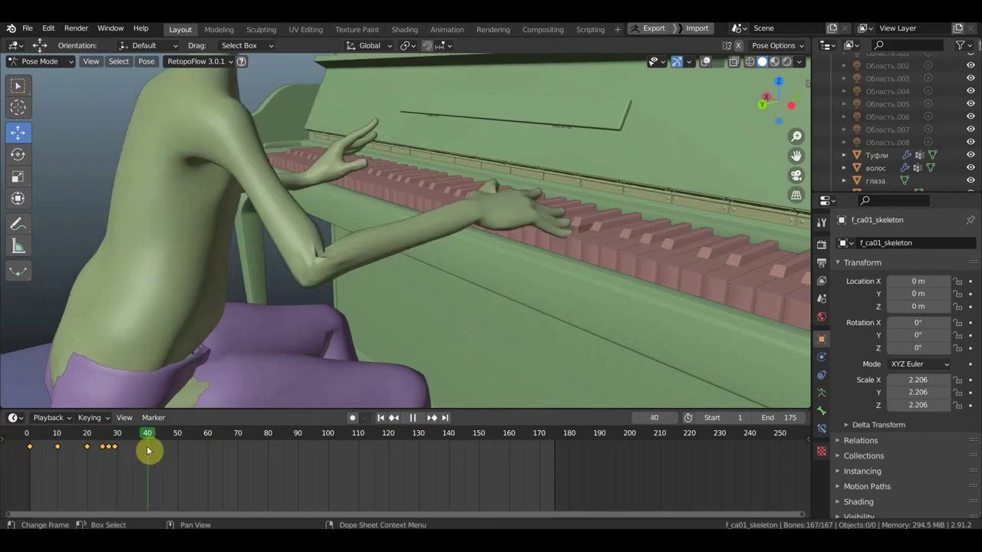
{"action": "mouse_move", "coordinate": [526, 269]}
{"action": "middle_mouse_down"}
{"action": "mouse_move", "coordinate": [547, 296]}
{"action": "mouse_move", "coordinate": [587, 248]}
{"action": "mouse_move", "coordinate": [568, 278]}
{"action": "mouse_move", "coordinate": [577, 321]}
{"action": "mouse_move", "coordinate": [552, 294]}
{"action": "mouse_move", "coordinate": [502, 292]}
{"action": "mouse_move", "coordinate": [502, 300]}
{"action": "mouse_move", "coordinate": [467, 285]}
{"action": "mouse_move", "coordinate": [578, 327]}
{"action": "mouse_move", "coordinate": [595, 313]}
{"action": "mouse_move", "coordinate": [583, 322]}
{"action": "middle_mouse_up"}
{"action": "scroll", "coordinate": [481, 287], "scroll_direction": "up", "scroll_amount": 3}
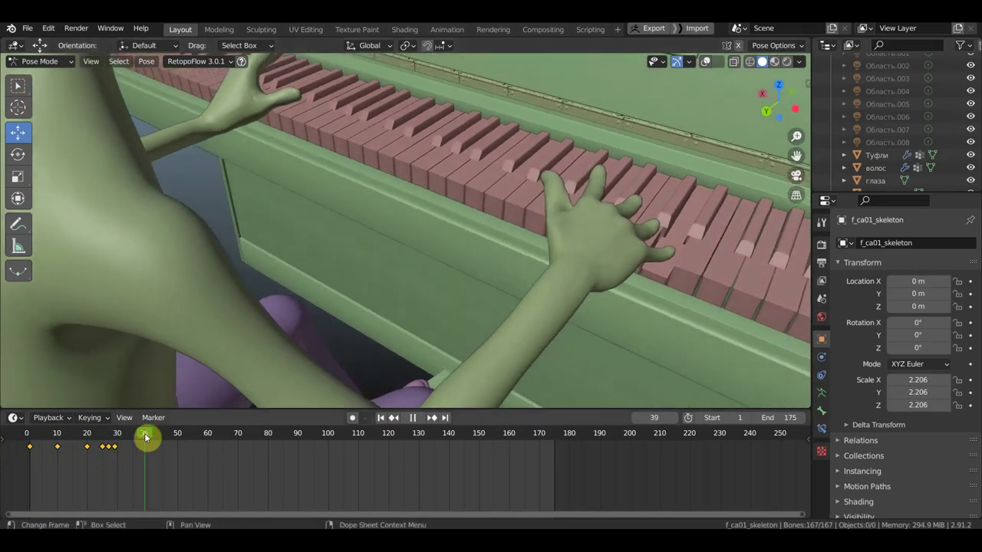
{"action": "mouse_move", "coordinate": [145, 437]}
{"action": "left_mouse_down"}
{"action": "mouse_move", "coordinate": [173, 442]}
{"action": "mouse_move", "coordinate": [151, 442]}
{"action": "left_mouse_up"}
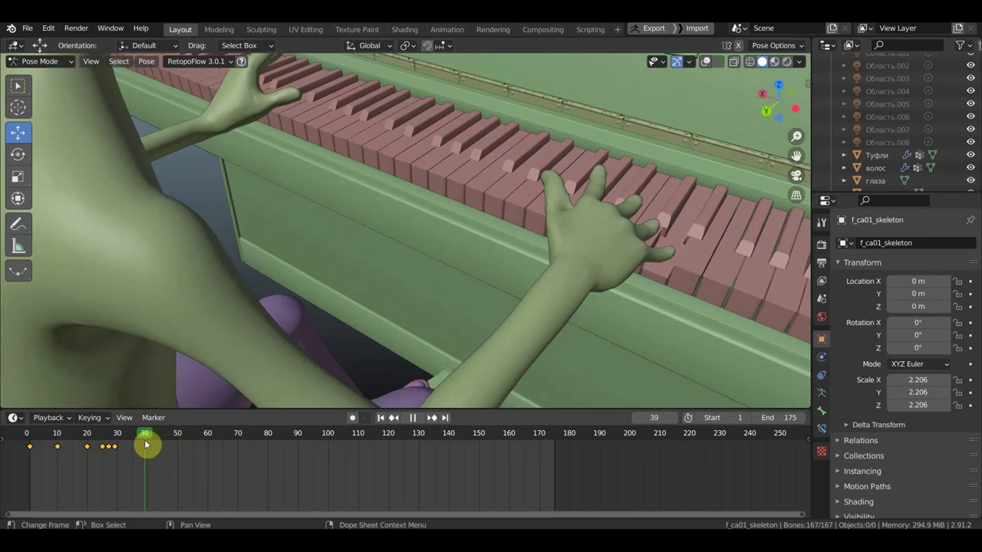
{"action": "mouse_move", "coordinate": [355, 271]}
{"action": "middle_mouse_down"}
{"action": "mouse_move", "coordinate": [484, 274]}
{"action": "mouse_move", "coordinate": [335, 256]}
{"action": "middle_mouse_up"}
{"action": "mouse_move", "coordinate": [430, 266]}
{"action": "middle_mouse_down"}
{"action": "mouse_move", "coordinate": [420, 279]}
{"action": "mouse_move", "coordinate": [458, 278]}
{"action": "mouse_move", "coordinate": [472, 266]}
{"action": "middle_mouse_up"}
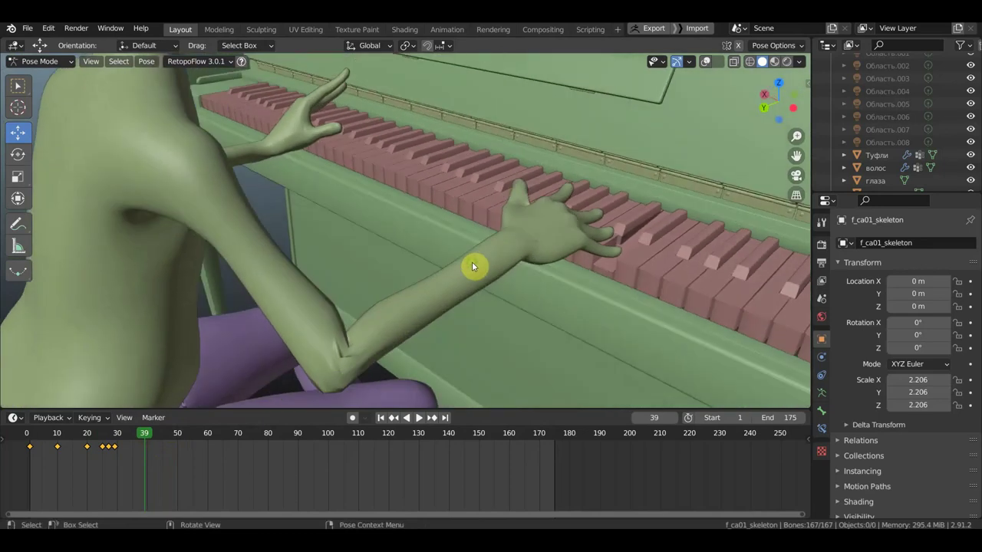
{"action": "mouse_move", "coordinate": [472, 266]}
{"action": "middle_mouse_down"}
{"action": "mouse_move", "coordinate": [603, 265]}
{"action": "mouse_move", "coordinate": [559, 259]}
{"action": "mouse_move", "coordinate": [561, 231]}
{"action": "middle_mouse_up"}
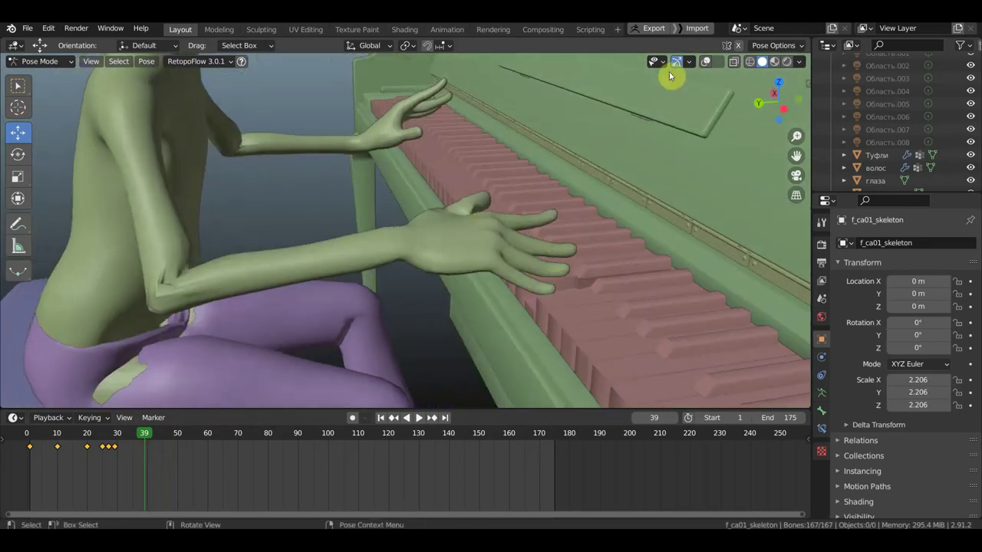
Step: Show the rig through the meshes and nudge the lower hand's IK control
{"action": "left_click", "coordinate": [707, 62]}
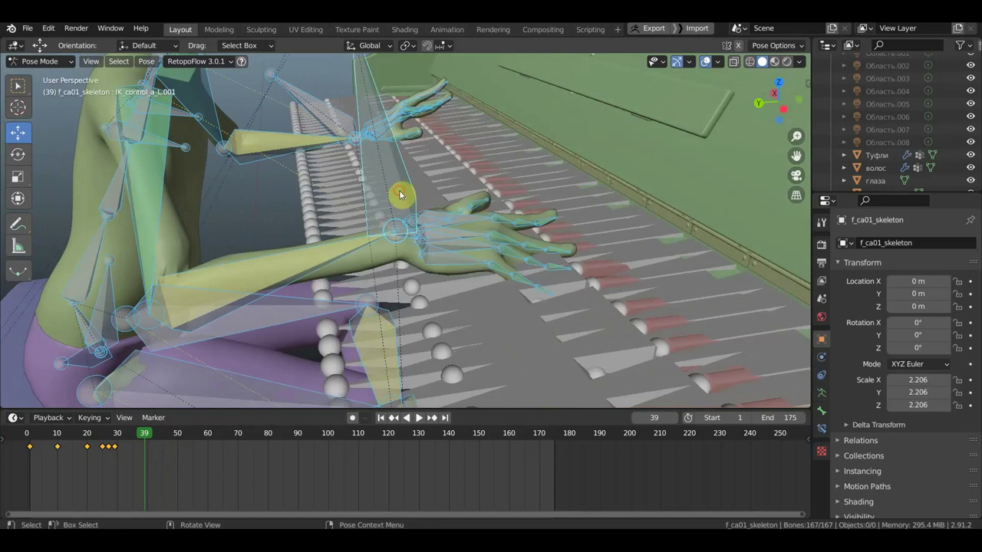
{"action": "left_click", "coordinate": [443, 196]}
{"action": "key", "text": "g"}
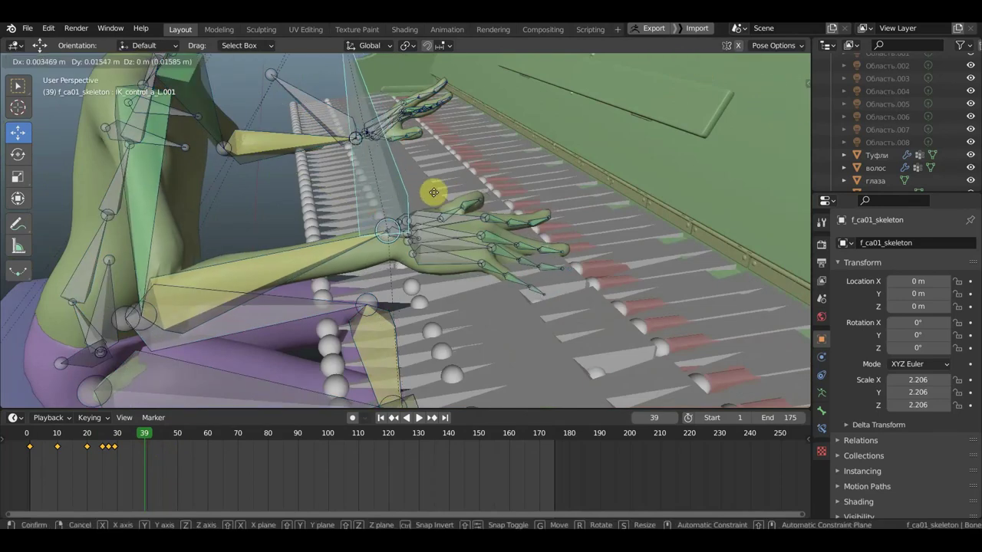
{"action": "left_click", "coordinate": [427, 198]}
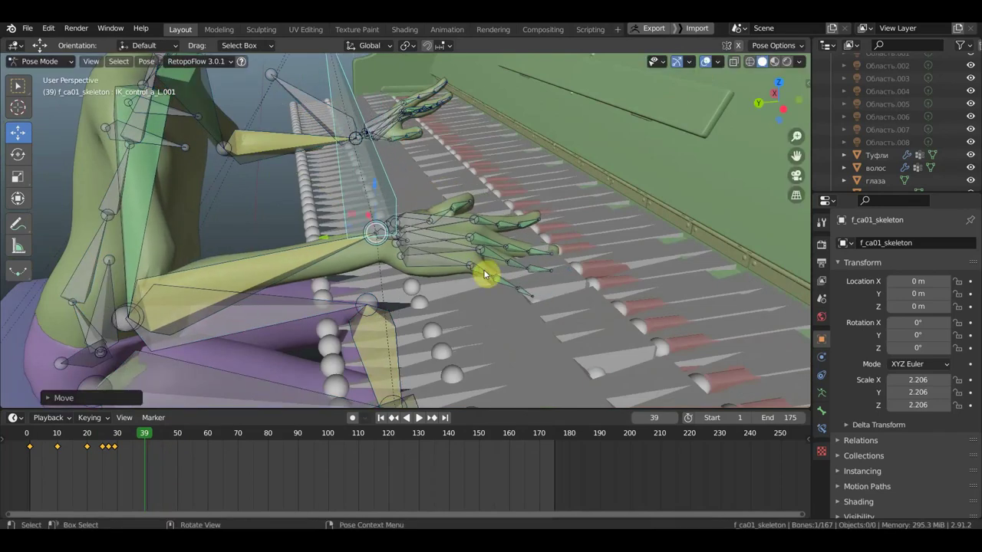
Step: Try rotating the lower hand's pinky and middle finger, cancelling both rotations
{"action": "left_click", "coordinate": [485, 270]}
{"action": "key", "text": "r"}
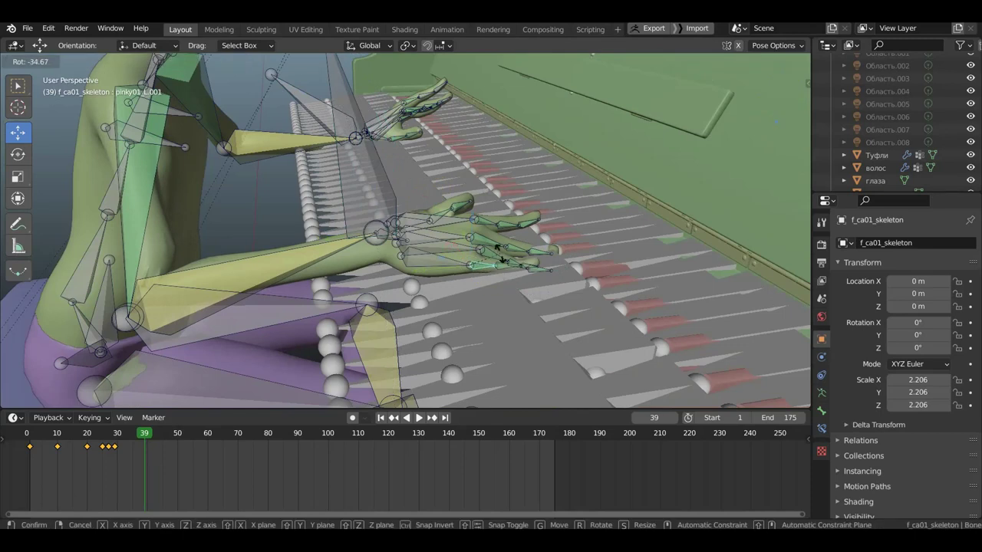
{"action": "right_click", "coordinate": [498, 261]}
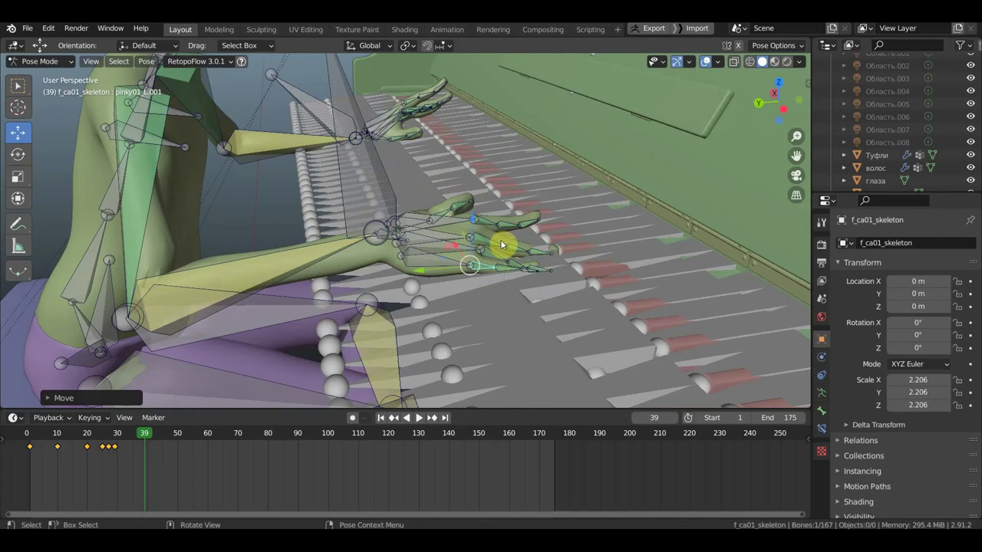
{"action": "left_click", "coordinate": [500, 243]}
{"action": "key", "text": "r"}
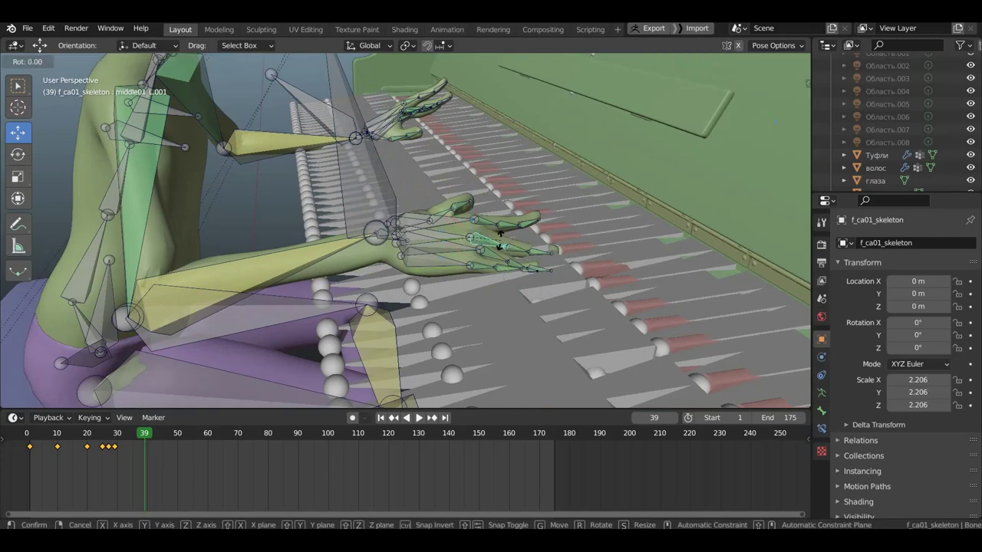
{"action": "right_click", "coordinate": [505, 230]}
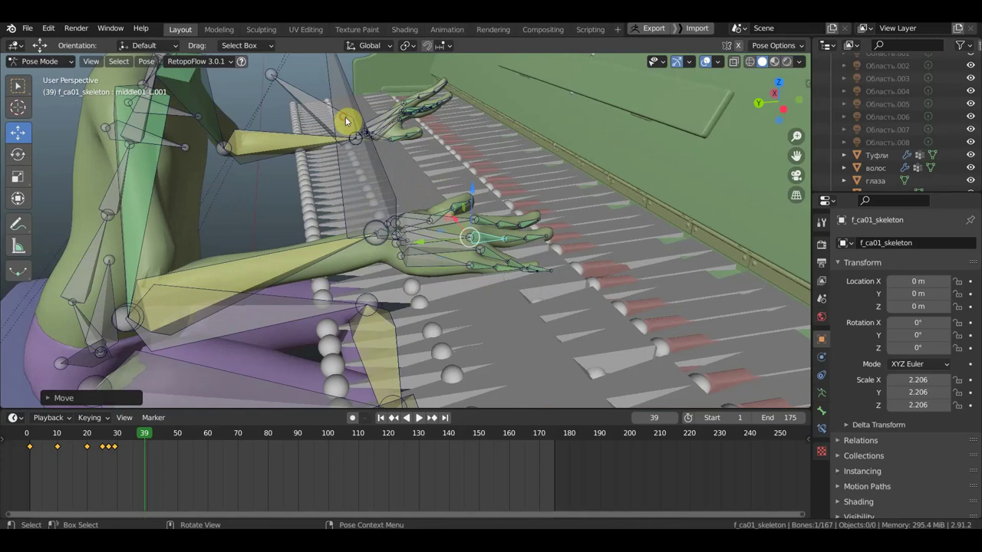
Step: Rotate the lower hand's IK control, then undo that rotation
{"action": "left_click", "coordinate": [431, 138]}
{"action": "key", "text": "r"}
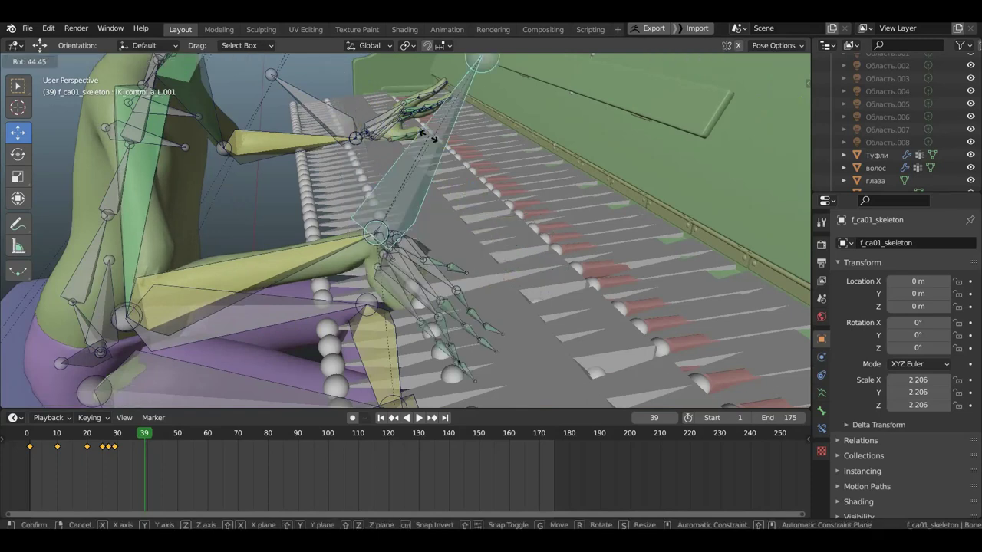
{"action": "left_click", "coordinate": [429, 136]}
{"action": "key", "text": "ctrl+z"}
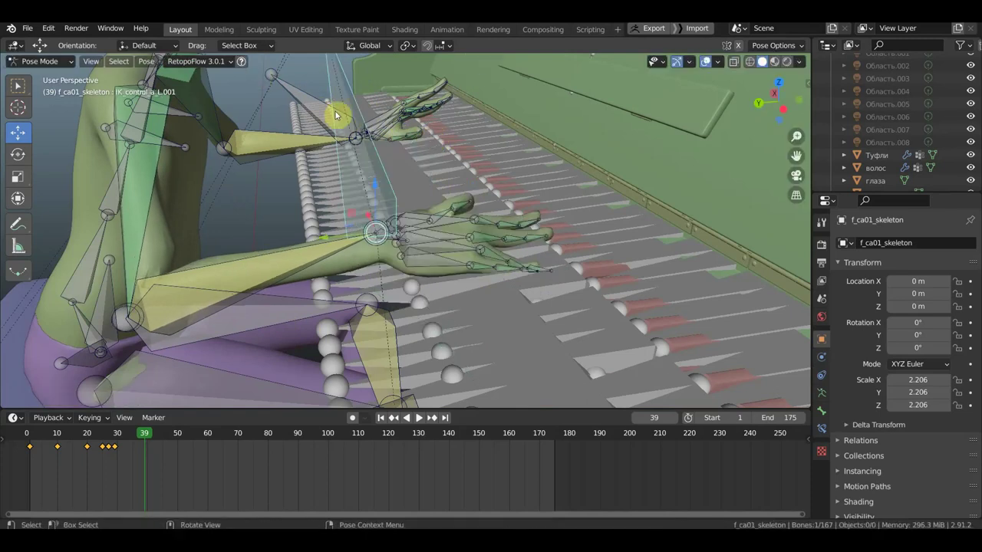
Step: Rotate the upper hand's IK control so its fingers tip down toward the keys
{"action": "left_click", "coordinate": [353, 123]}
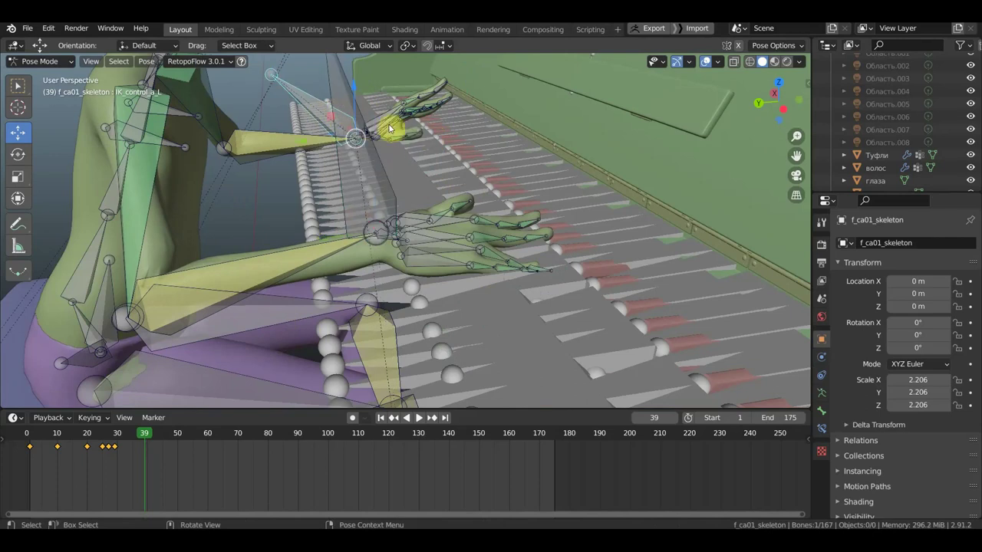
{"action": "key", "text": "r"}
{"action": "left_click", "coordinate": [365, 144]}
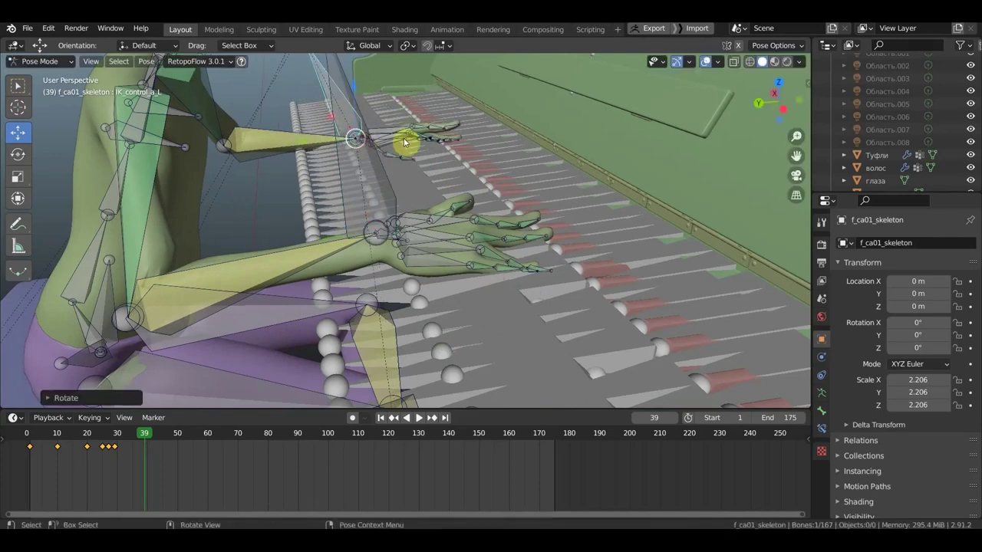
{"action": "mouse_move", "coordinate": [465, 149]}
{"action": "middle_mouse_down"}
{"action": "mouse_move", "coordinate": [577, 204]}
{"action": "mouse_move", "coordinate": [549, 246]}
{"action": "middle_mouse_up"}
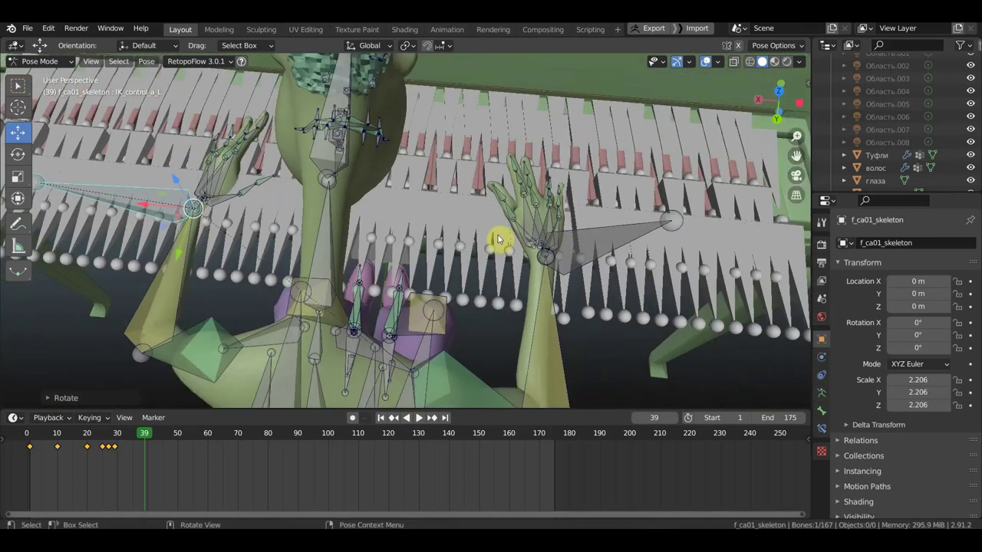
Step: Shift the left hand's IK control to the right, rotate it and reposition it over the keys
{"action": "key", "text": "g"}
{"action": "left_click", "coordinate": [631, 241]}
{"action": "mouse_move", "coordinate": [516, 221]}
{"action": "middle_mouse_down"}
{"action": "mouse_move", "coordinate": [509, 211]}
{"action": "mouse_move", "coordinate": [564, 225]}
{"action": "middle_mouse_up"}
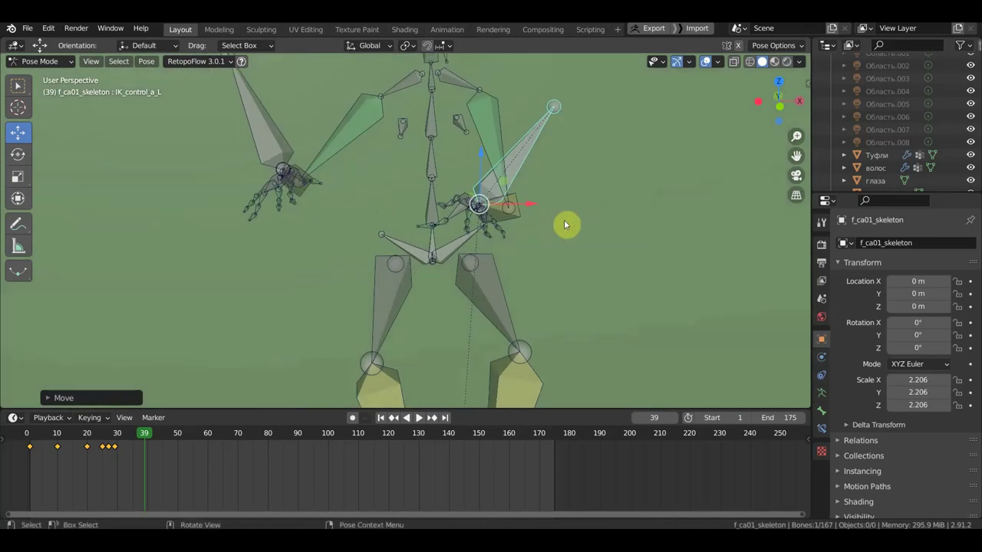
{"action": "key", "text": "r"}
{"action": "left_click", "coordinate": [565, 193]}
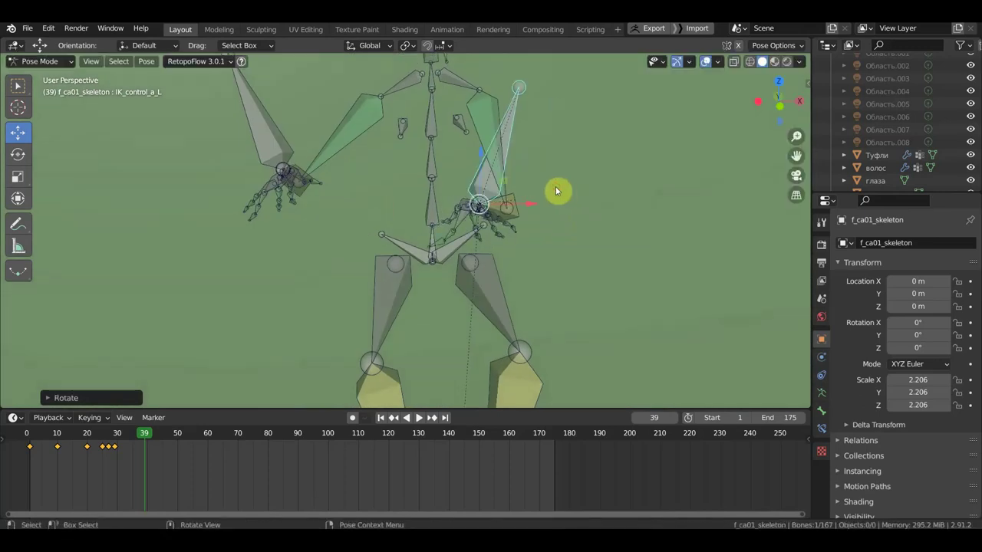
{"action": "key", "text": "g"}
{"action": "left_click", "coordinate": [535, 159]}
{"action": "mouse_move", "coordinate": [536, 159]}
{"action": "middle_mouse_down"}
{"action": "mouse_move", "coordinate": [626, 202]}
{"action": "mouse_move", "coordinate": [416, 205]}
{"action": "middle_mouse_up"}
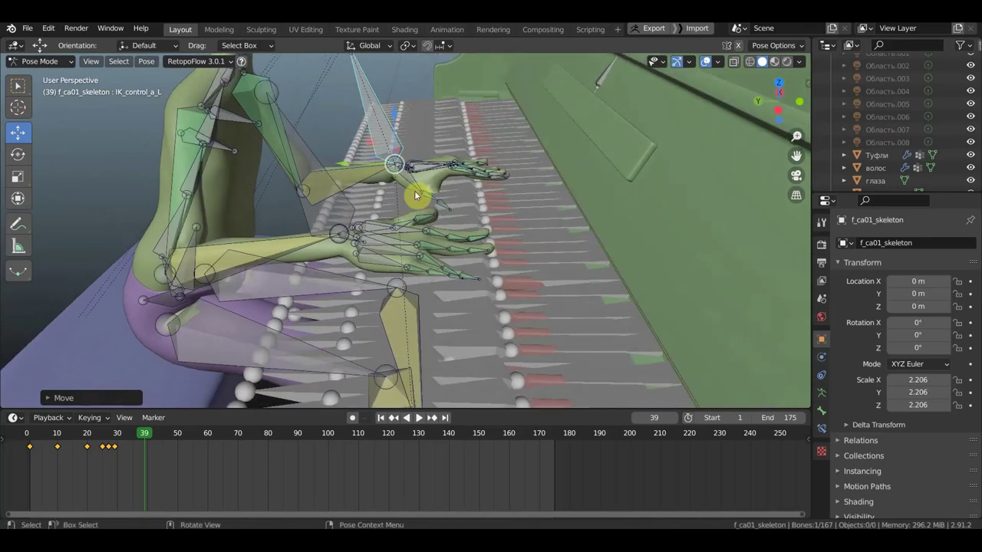
Step: Curl the left thumb and ring finger bones
{"action": "left_click", "coordinate": [468, 208]}
{"action": "middle_click_drag", "start_coordinate": [487, 209], "coordinate": [603, 204]}
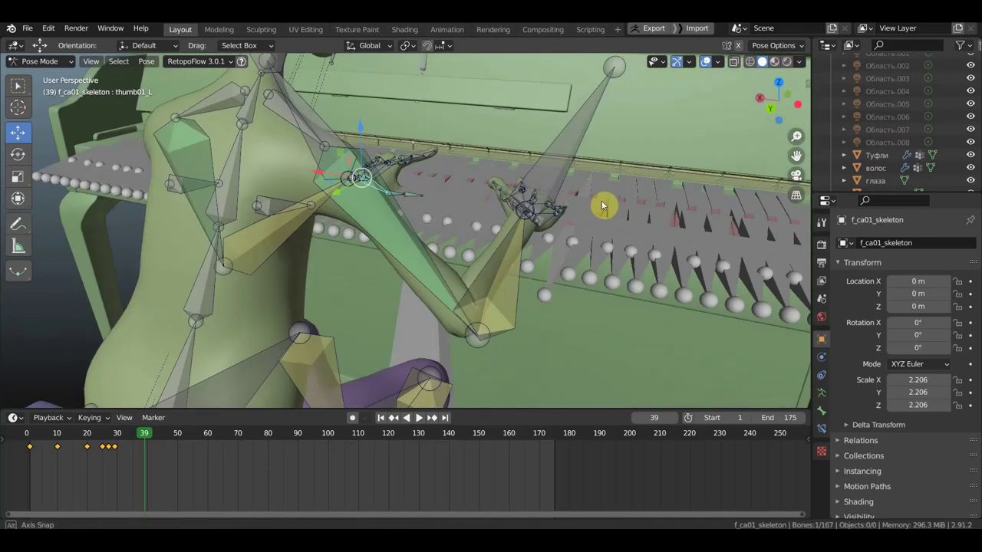
{"action": "key", "text": "r"}
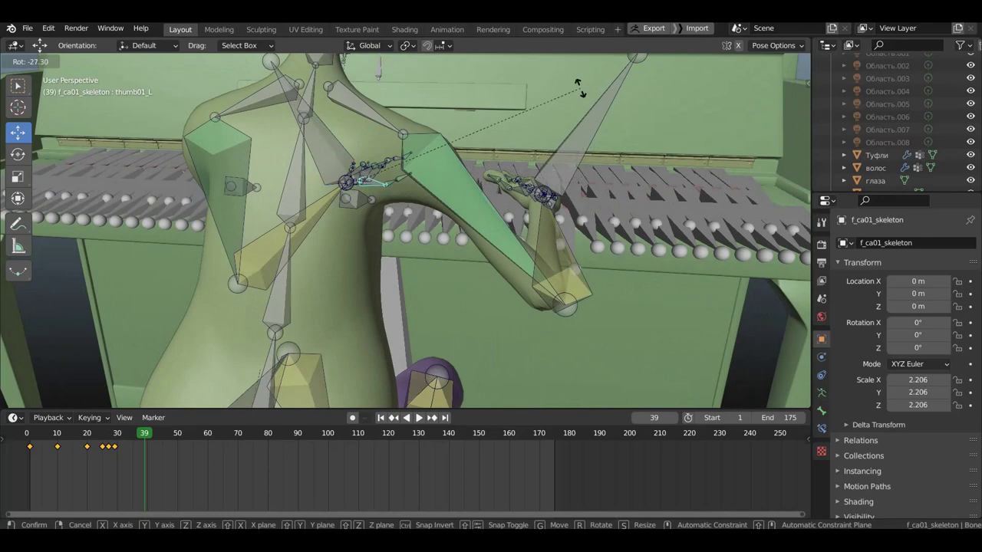
{"action": "left_click", "coordinate": [537, 158]}
{"action": "middle_click_drag", "start_coordinate": [537, 158], "coordinate": [429, 170]}
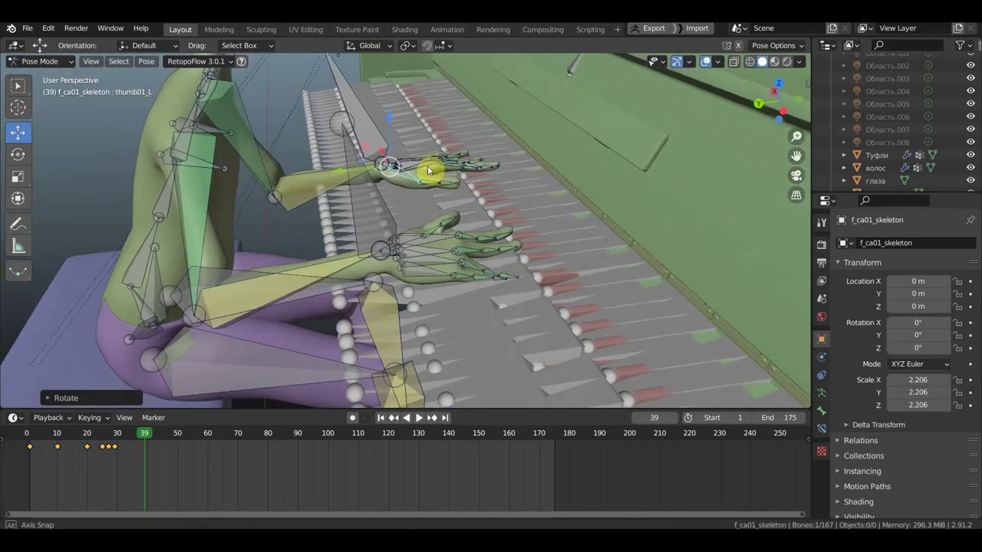
{"action": "middle_click_drag", "start_coordinate": [510, 281], "coordinate": [454, 293]}
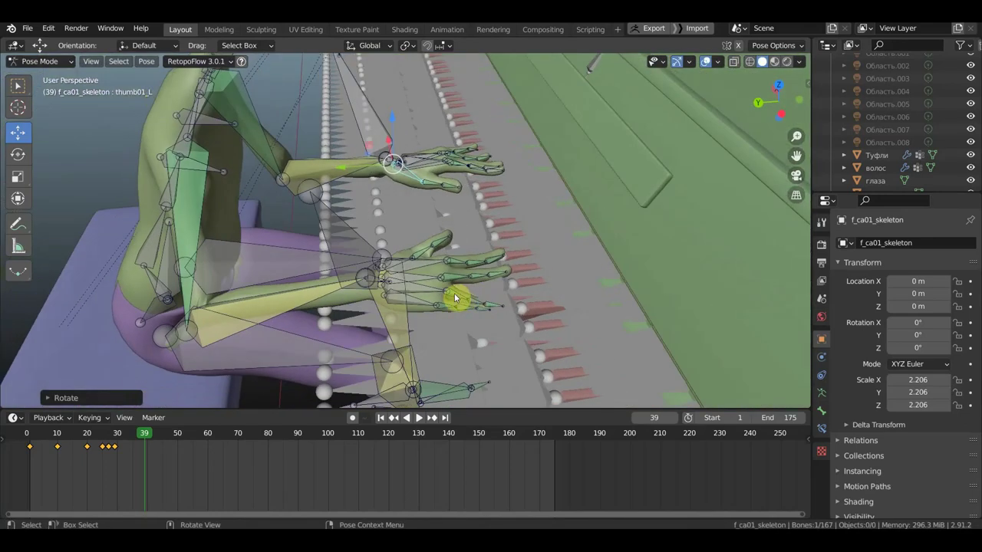
{"action": "left_click", "coordinate": [494, 308]}
{"action": "middle_click_drag", "start_coordinate": [499, 307], "coordinate": [521, 271]}
{"action": "key", "text": "r"}
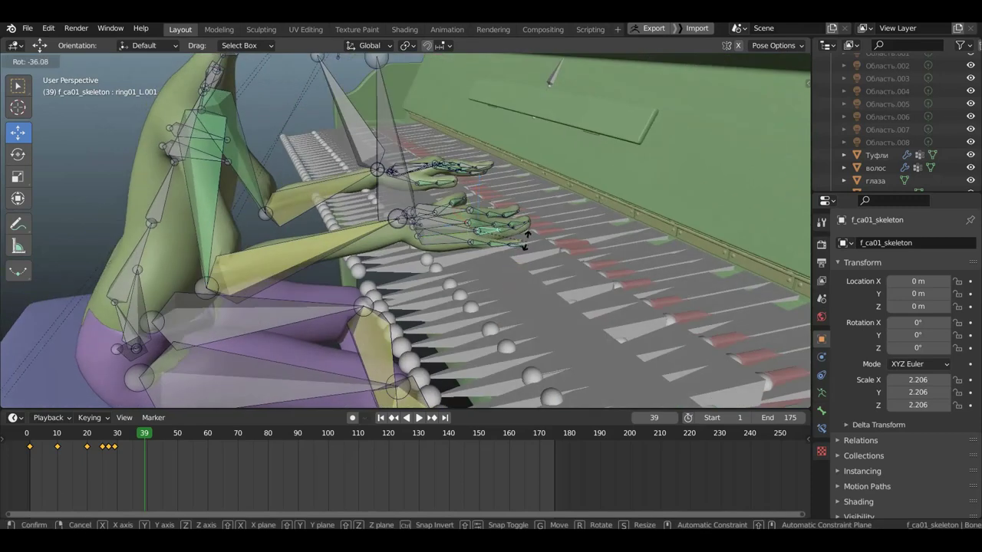
{"action": "left_click", "coordinate": [526, 243]}
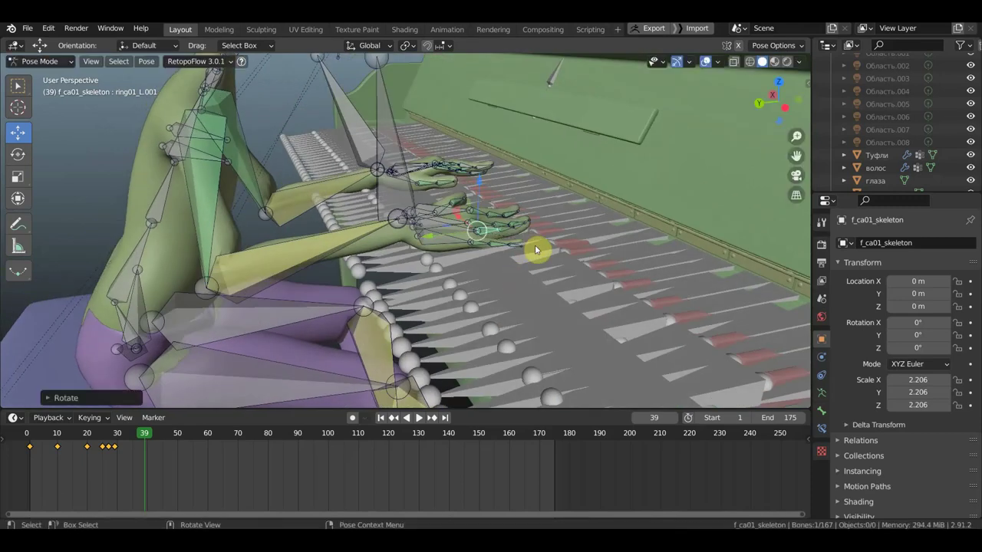
Step: Select all bones and key their Location & Rotation at frame 39
{"action": "key", "text": "a"}
{"action": "key", "text": "i"}
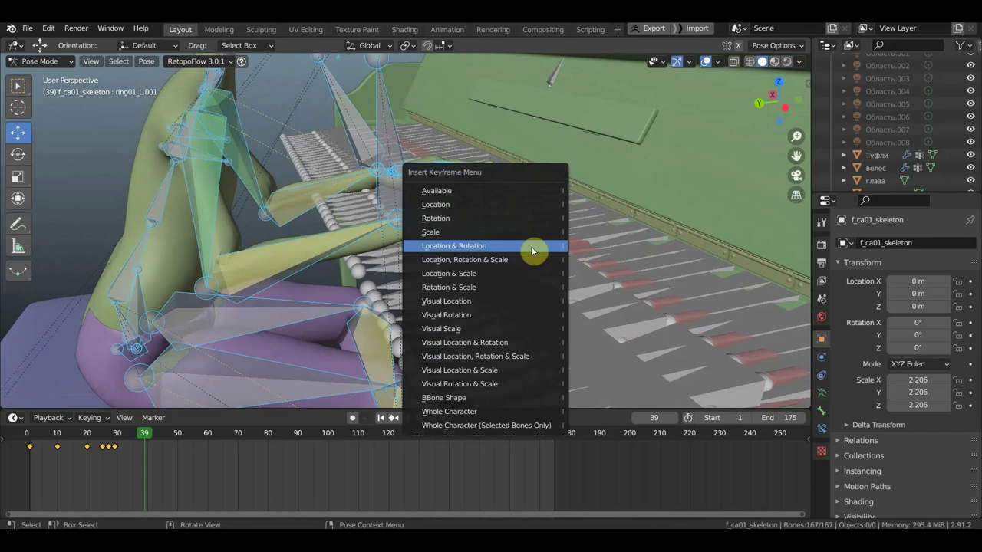
{"action": "left_click", "coordinate": [531, 246]}
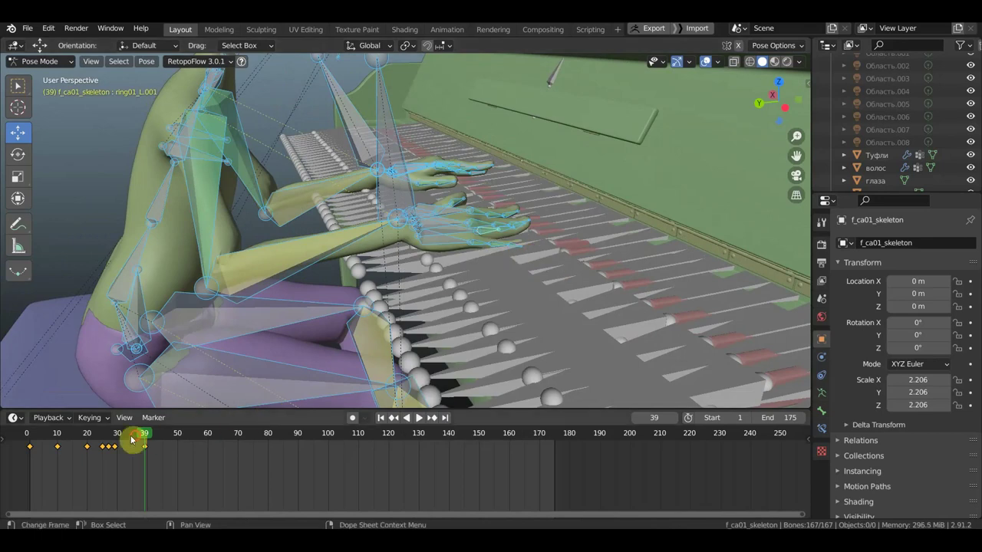
Step: Scrub and play the animation around the new keys, stopping at frame 45
{"action": "left_click_drag", "start_coordinate": [132, 439], "coordinate": [147, 438]}
{"action": "key", "text": "space"}
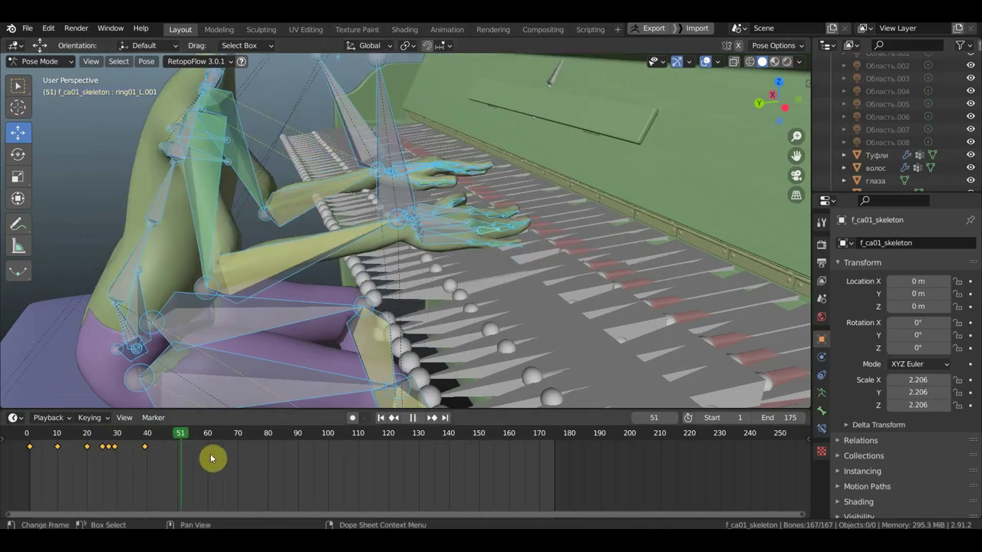
{"action": "left_click_drag", "start_coordinate": [206, 460], "coordinate": [164, 455]}
{"action": "key", "text": "space"}
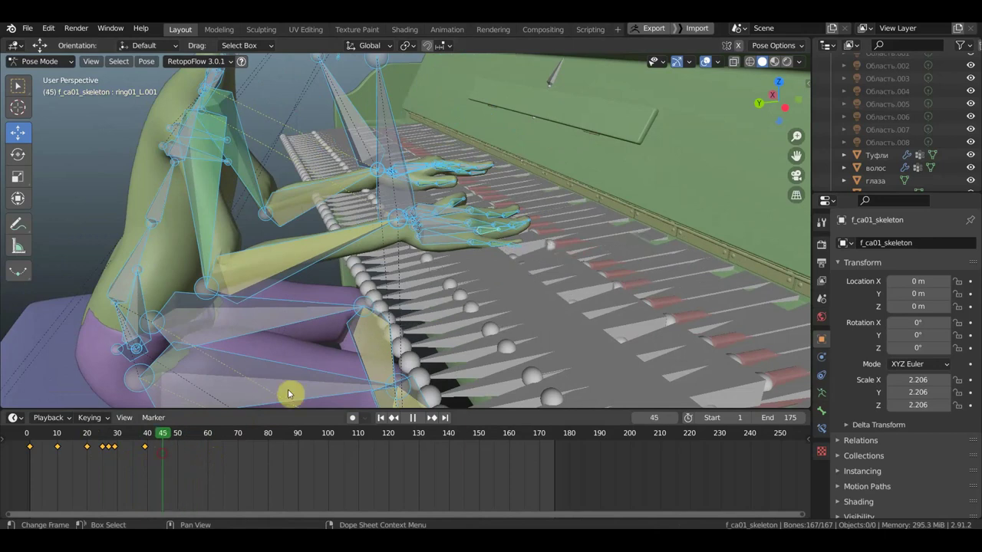
{"action": "middle_click_drag", "start_coordinate": [429, 314], "coordinate": [490, 303]}
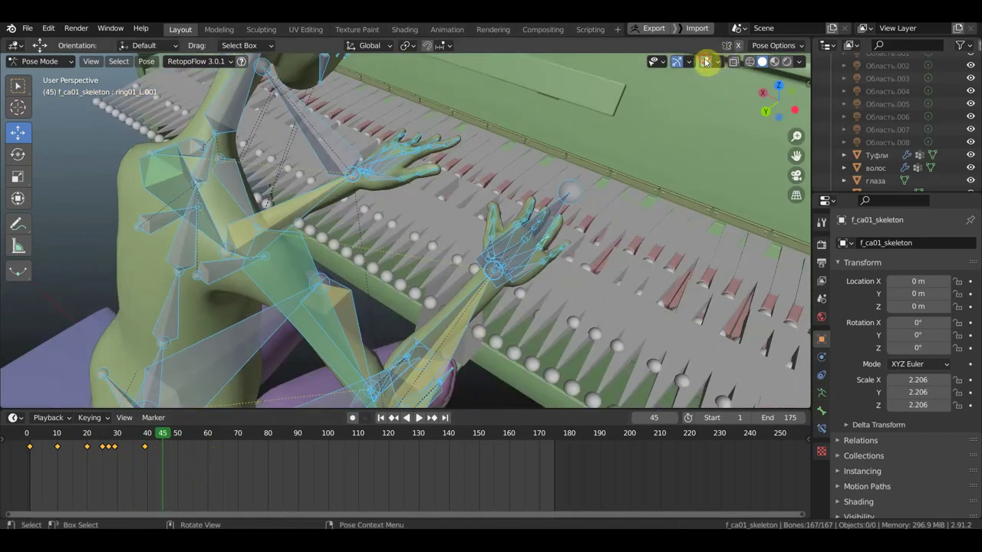
Step: With bone overlays hidden, scrub frames 46–52, then show the bones again
{"action": "left_click", "coordinate": [705, 62]}
{"action": "middle_click_drag", "start_coordinate": [592, 230], "coordinate": [503, 292]}
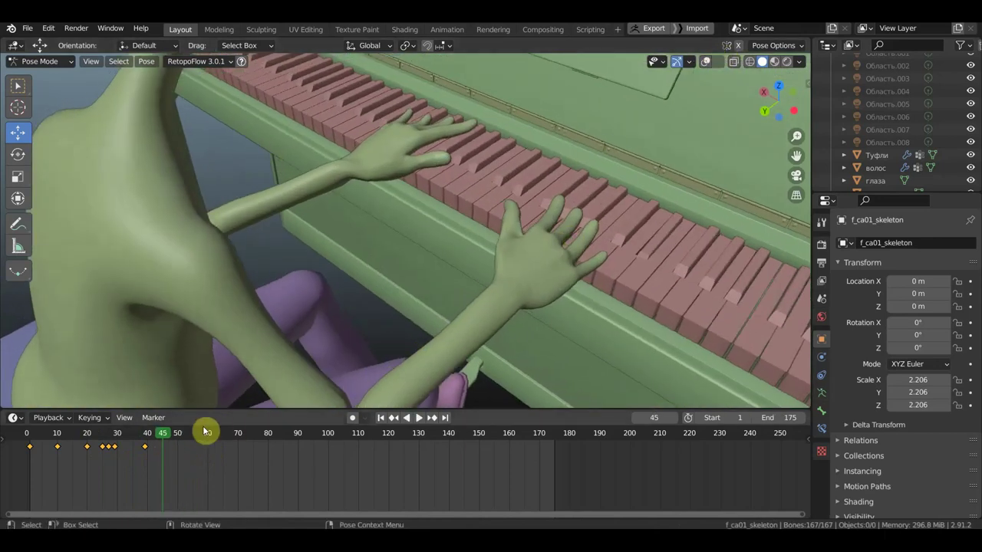
{"action": "mouse_move", "coordinate": [169, 438]}
{"action": "left_mouse_down"}
{"action": "mouse_move", "coordinate": [152, 443]}
{"action": "mouse_move", "coordinate": [164, 452]}
{"action": "mouse_move", "coordinate": [107, 452]}
{"action": "mouse_move", "coordinate": [175, 465]}
{"action": "left_mouse_up"}
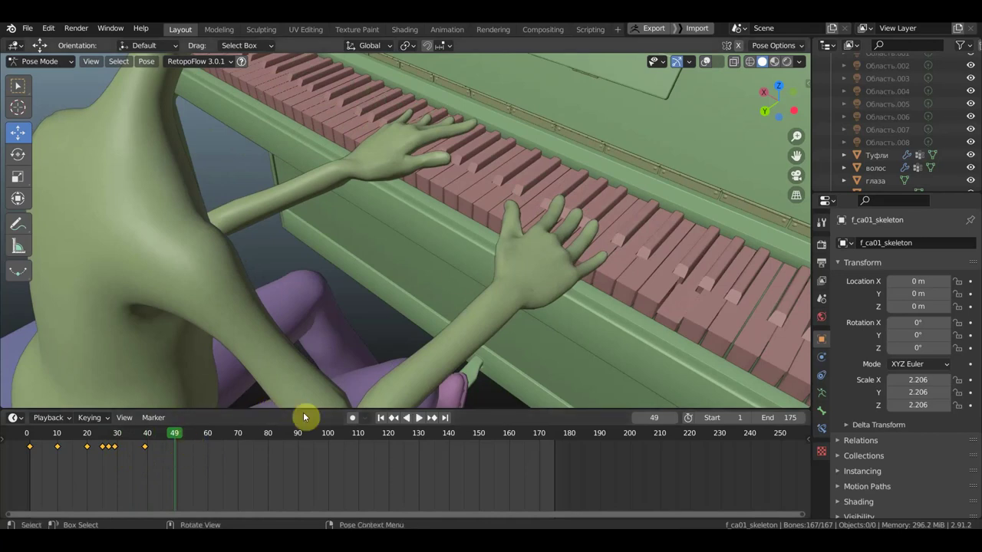
{"action": "left_click_drag", "start_coordinate": [176, 460], "coordinate": [169, 438]}
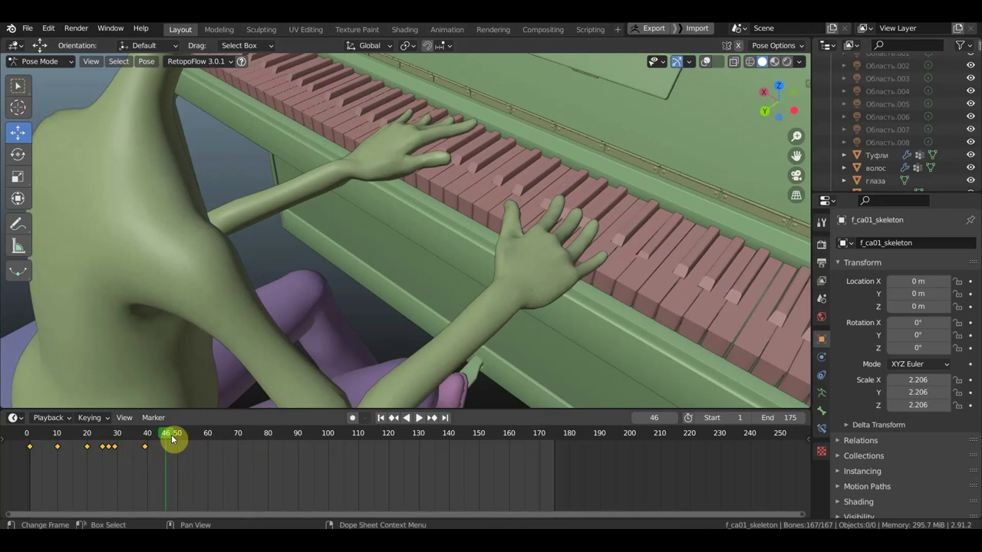
{"action": "mouse_move", "coordinate": [172, 437]}
{"action": "left_mouse_down"}
{"action": "mouse_move", "coordinate": [197, 445]}
{"action": "mouse_move", "coordinate": [184, 446]}
{"action": "left_mouse_up"}
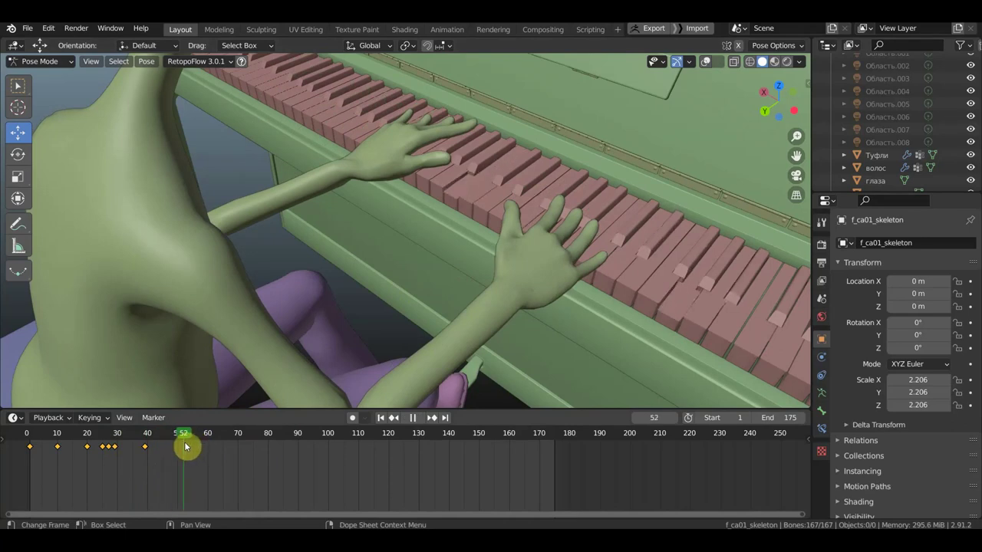
{"action": "left_click_drag", "start_coordinate": [184, 442], "coordinate": [185, 442]}
{"action": "mouse_move", "coordinate": [565, 282]}
{"action": "middle_mouse_down"}
{"action": "mouse_move", "coordinate": [493, 268]}
{"action": "mouse_move", "coordinate": [466, 221]}
{"action": "middle_mouse_up"}
{"action": "left_click", "coordinate": [705, 61]}
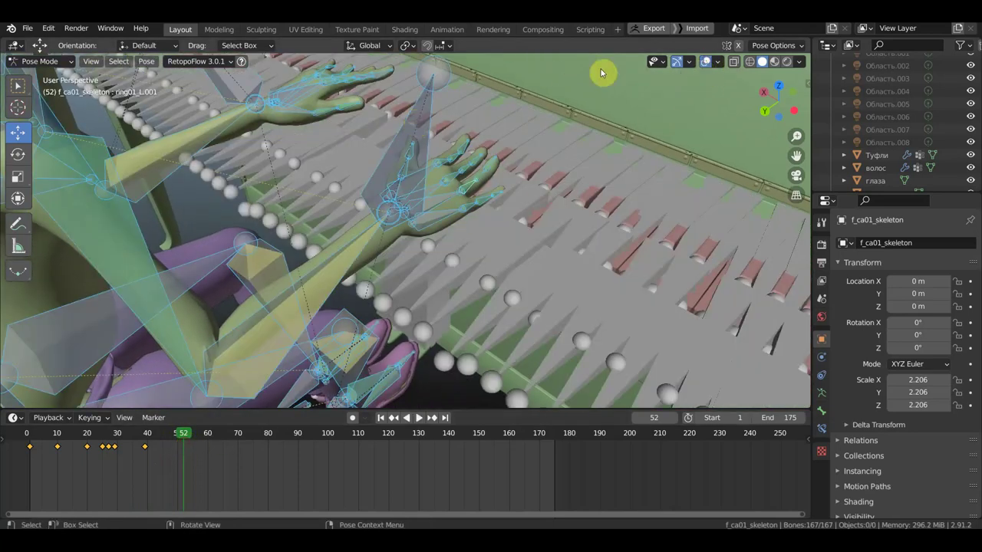
Step: Hide the overlays, tilt the raised hand's fingers and move it down along the keys
{"action": "left_click", "coordinate": [706, 61]}
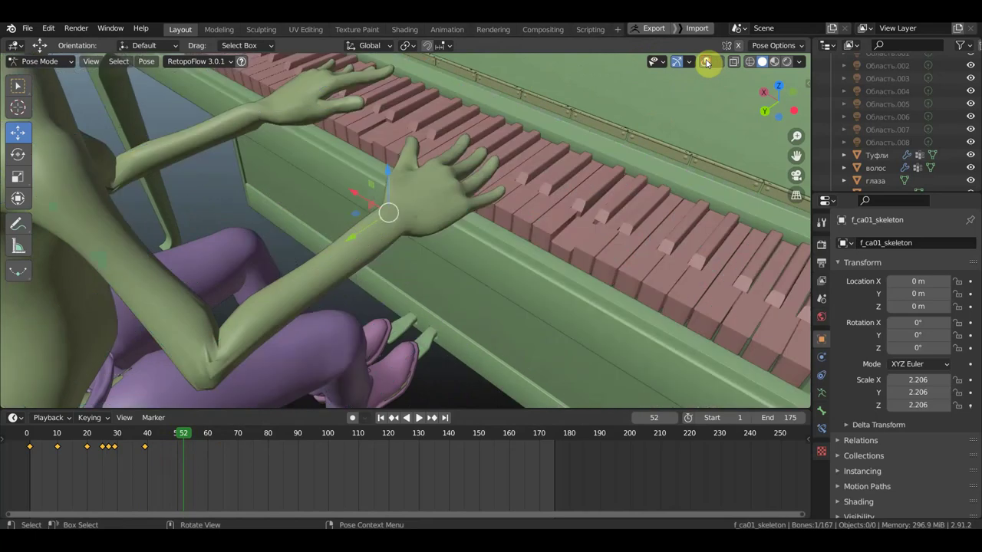
{"action": "mouse_move", "coordinate": [597, 184]}
{"action": "middle_mouse_down"}
{"action": "mouse_move", "coordinate": [634, 186]}
{"action": "mouse_move", "coordinate": [635, 198]}
{"action": "middle_mouse_up"}
{"action": "key", "text": "r"}
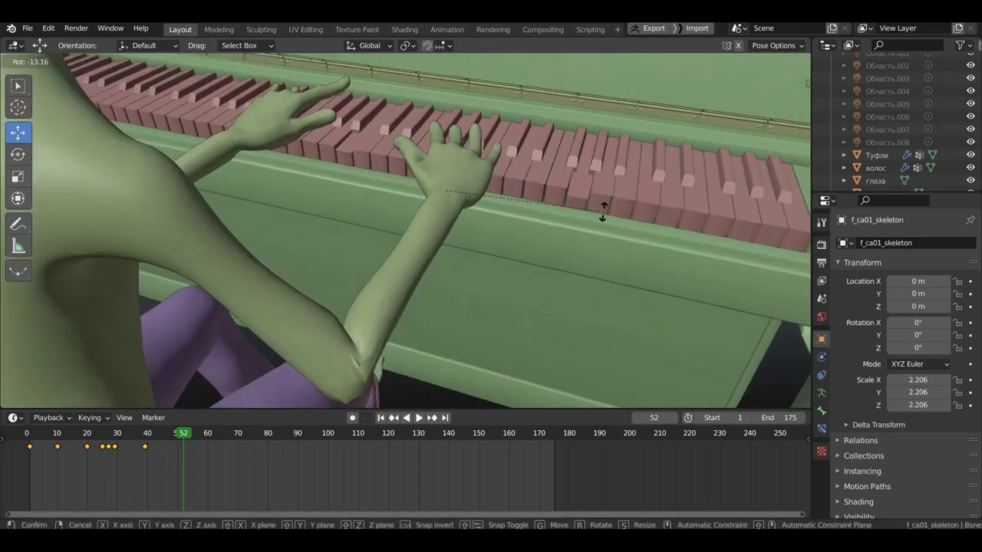
{"action": "left_click", "coordinate": [598, 191]}
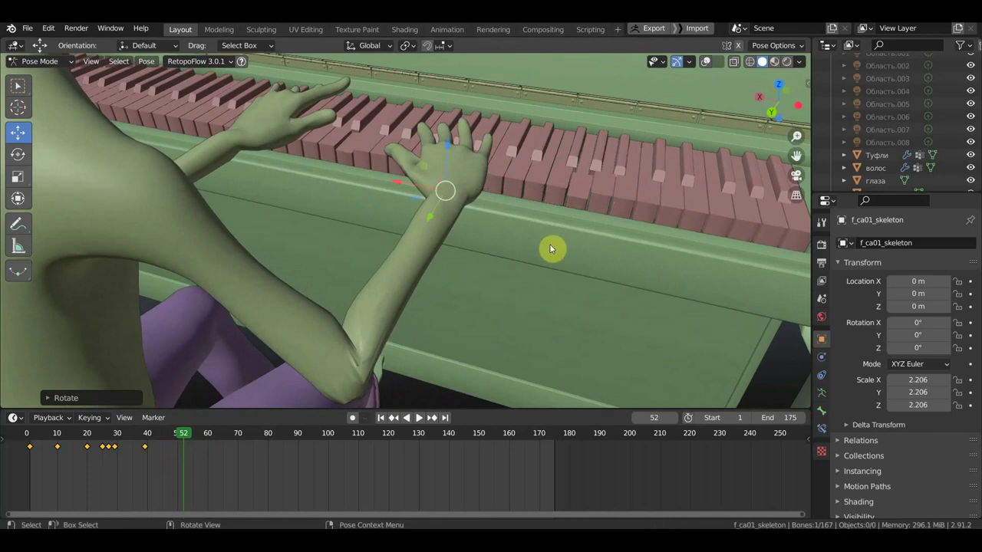
{"action": "key", "text": "g"}
{"action": "left_click", "coordinate": [683, 283]}
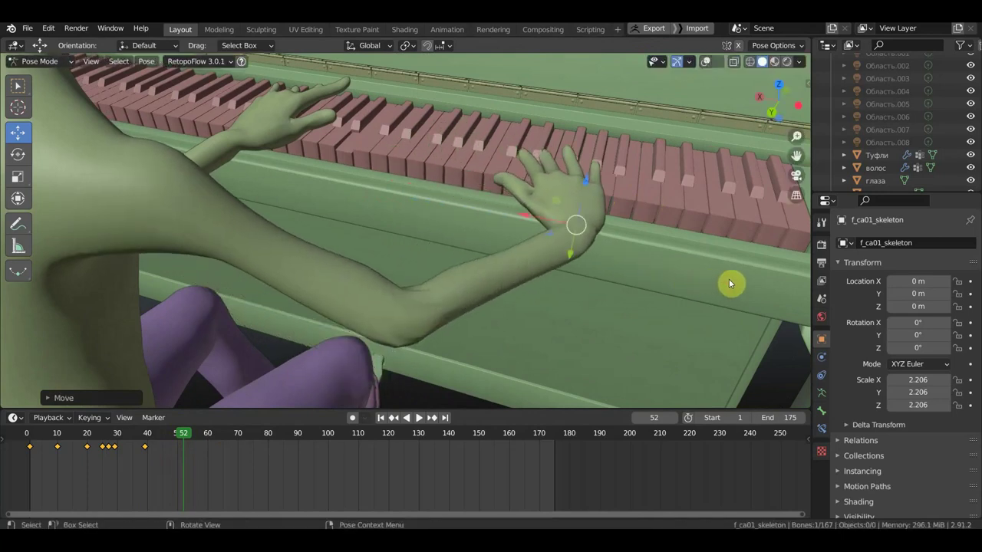
{"action": "key", "text": "r"}
{"action": "left_click", "coordinate": [657, 300]}
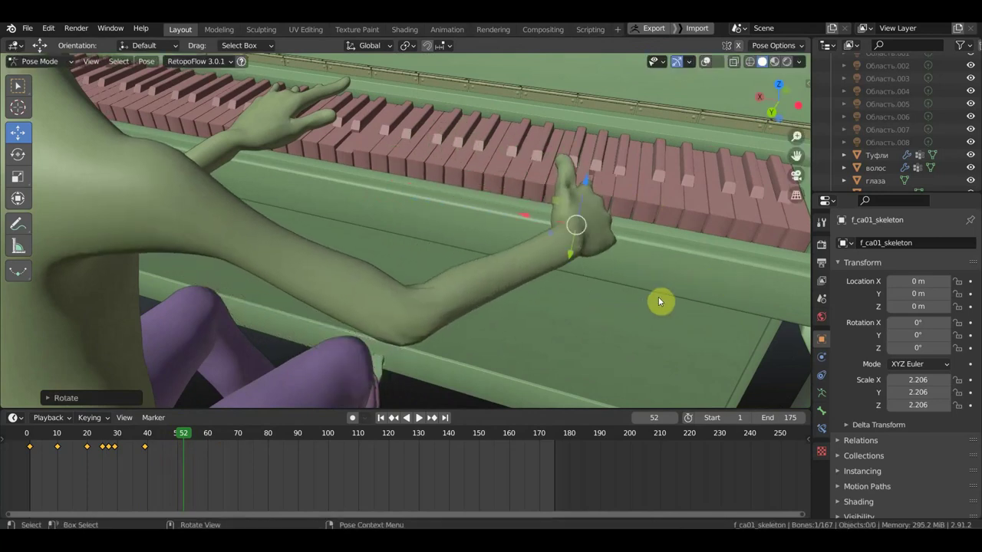
Step: Zoom out and rotate the hand bone further toward the keys
{"action": "mouse_move", "coordinate": [657, 300]}
{"action": "middle_mouse_down"}
{"action": "mouse_move", "coordinate": [551, 257]}
{"action": "mouse_move", "coordinate": [442, 250]}
{"action": "middle_mouse_up"}
{"action": "scroll", "coordinate": [401, 258], "scroll_direction": "down", "scroll_amount": 1}
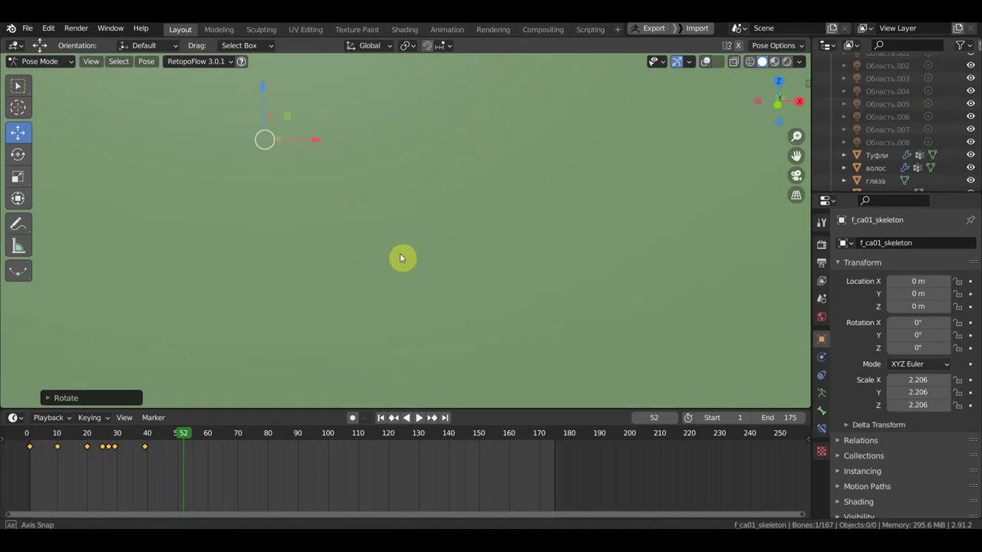
{"action": "scroll", "coordinate": [396, 263], "scroll_direction": "down", "scroll_amount": 2}
{"action": "scroll", "coordinate": [396, 265], "scroll_direction": "down", "scroll_amount": 3}
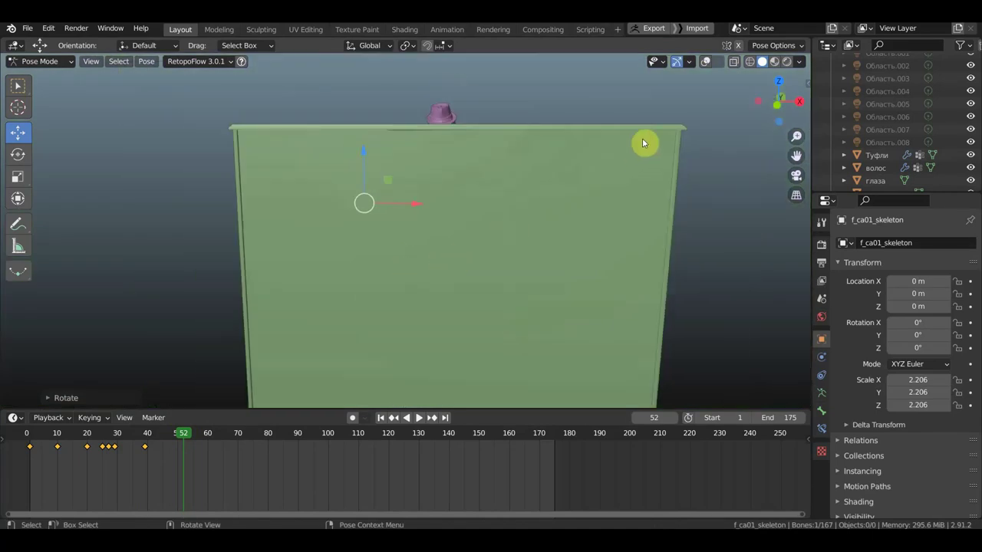
{"action": "mouse_move", "coordinate": [581, 169]}
{"action": "middle_mouse_down"}
{"action": "mouse_move", "coordinate": [736, 161]}
{"action": "mouse_move", "coordinate": [592, 154]}
{"action": "middle_mouse_up"}
{"action": "key", "text": "r"}
{"action": "left_click", "coordinate": [595, 259]}
Step: Rotate the hand control about 30° and shift it roughly 0.059 m to lie flat on the keys
{"action": "mouse_move", "coordinate": [707, 278]}
{"action": "middle_mouse_down"}
{"action": "mouse_move", "coordinate": [752, 280]}
{"action": "mouse_move", "coordinate": [583, 272]}
{"action": "mouse_move", "coordinate": [661, 286]}
{"action": "middle_mouse_up"}
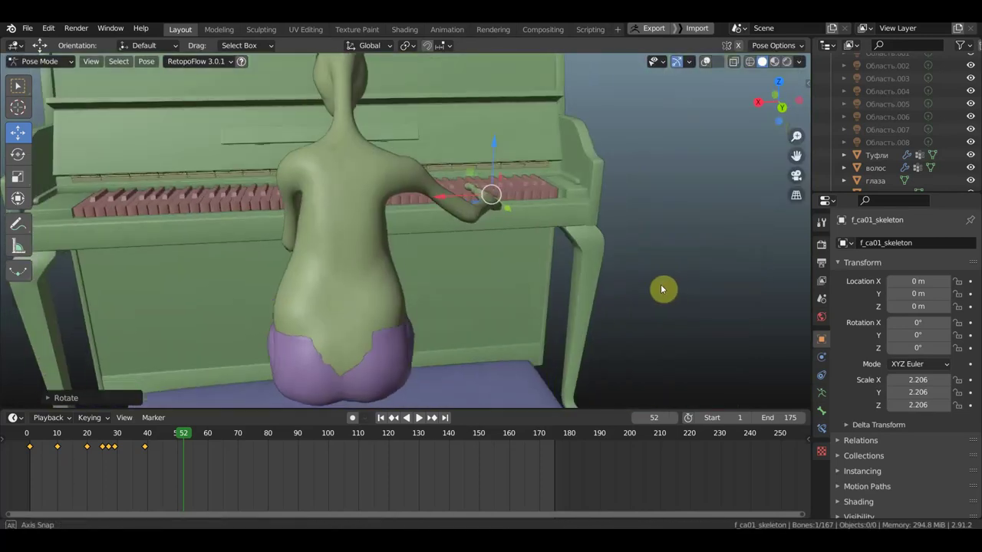
{"action": "key", "text": "r"}
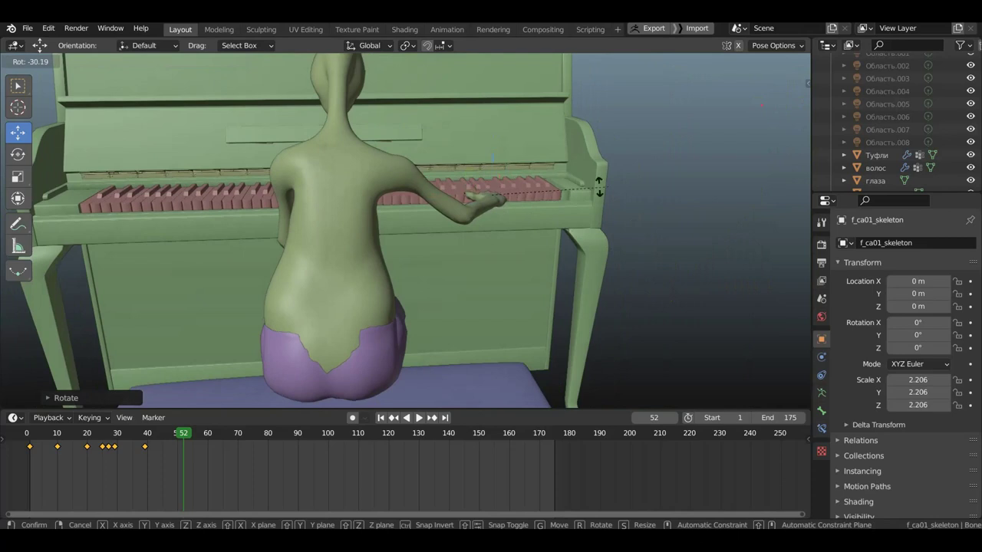
{"action": "left_click", "coordinate": [558, 184]}
{"action": "key", "text": "g"}
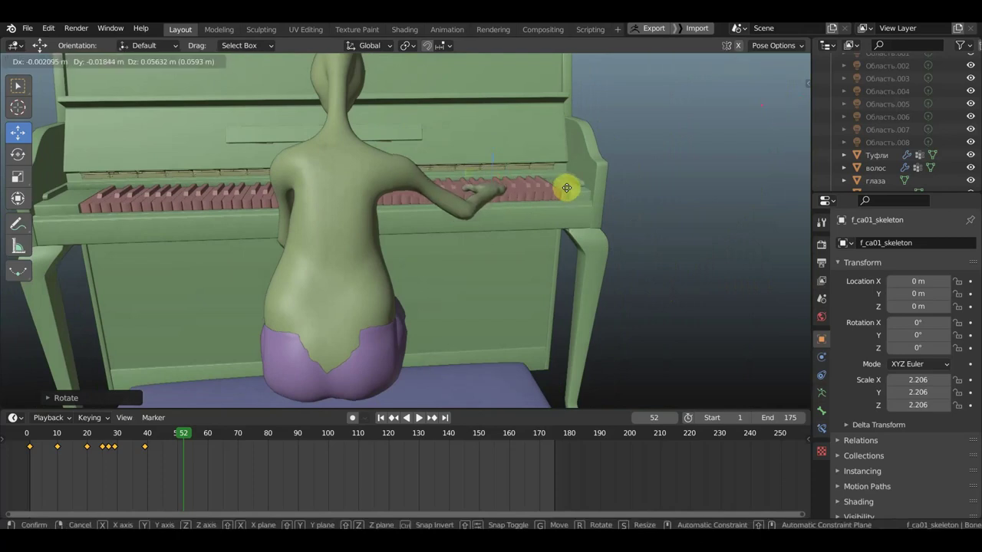
{"action": "left_click", "coordinate": [560, 187]}
{"action": "mouse_move", "coordinate": [561, 187]}
{"action": "middle_mouse_down"}
{"action": "mouse_move", "coordinate": [500, 229]}
{"action": "mouse_move", "coordinate": [458, 219]}
{"action": "mouse_move", "coordinate": [513, 197]}
{"action": "mouse_move", "coordinate": [500, 198]}
{"action": "middle_mouse_up"}
{"action": "scroll", "coordinate": [483, 217], "scroll_direction": "up", "scroll_amount": 4}
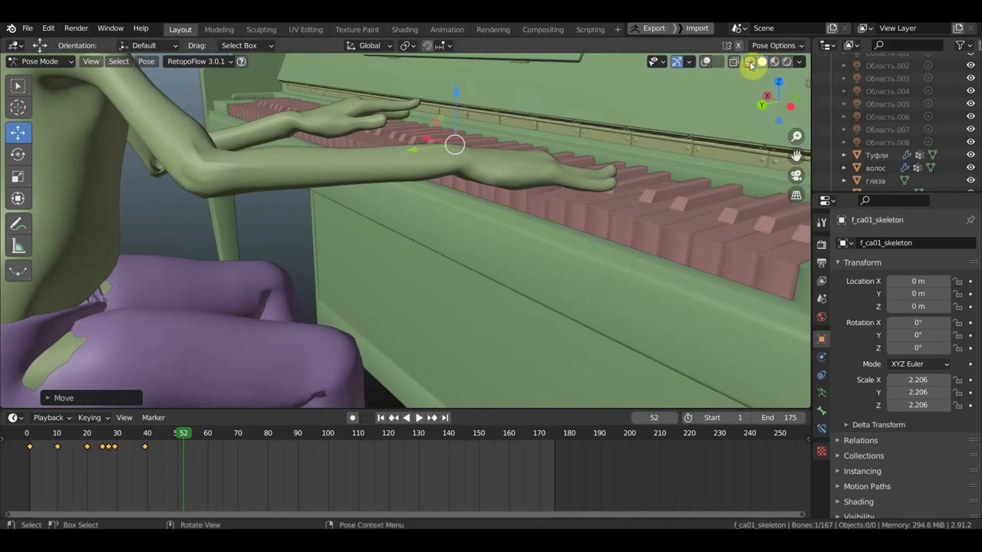
Step: Turn on X-ray and curl the ring finger bone ring01_L.001
{"action": "left_click", "coordinate": [749, 62]}
{"action": "left_click", "coordinate": [761, 62]}
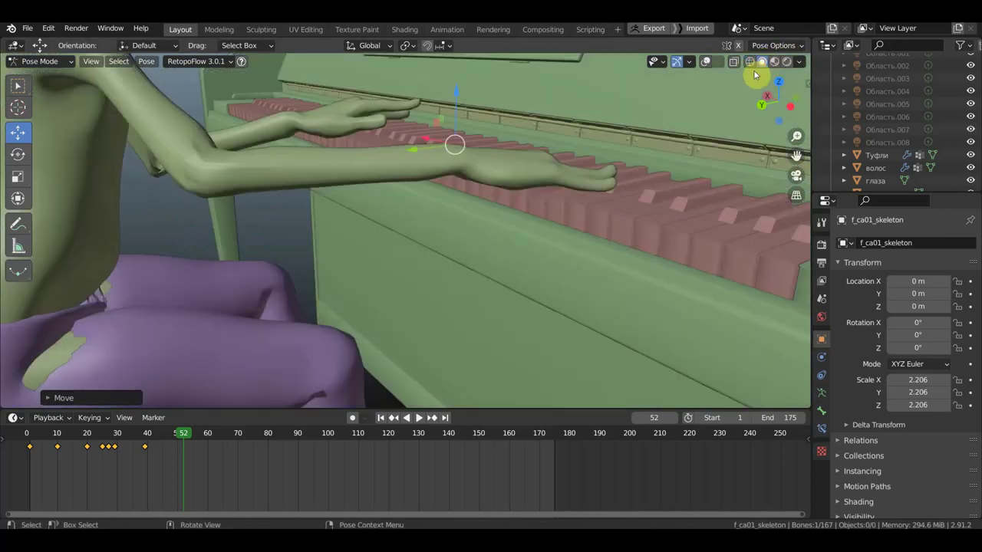
{"action": "left_click", "coordinate": [705, 62]}
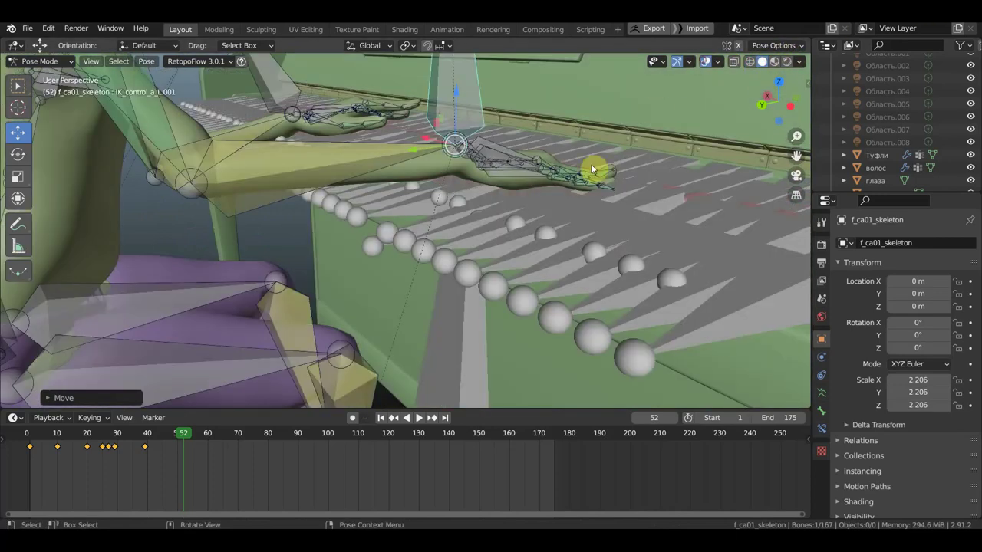
{"action": "mouse_move", "coordinate": [548, 176]}
{"action": "middle_mouse_down"}
{"action": "mouse_move", "coordinate": [521, 187]}
{"action": "mouse_move", "coordinate": [522, 215]}
{"action": "middle_mouse_up"}
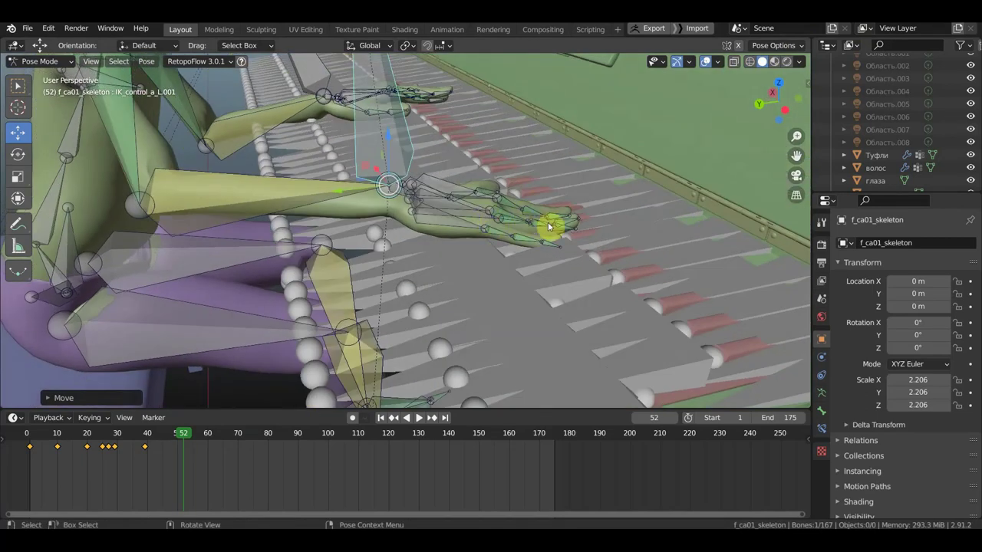
{"action": "left_click", "coordinate": [549, 226]}
{"action": "key", "text": "r"}
{"action": "left_click", "coordinate": [502, 236]}
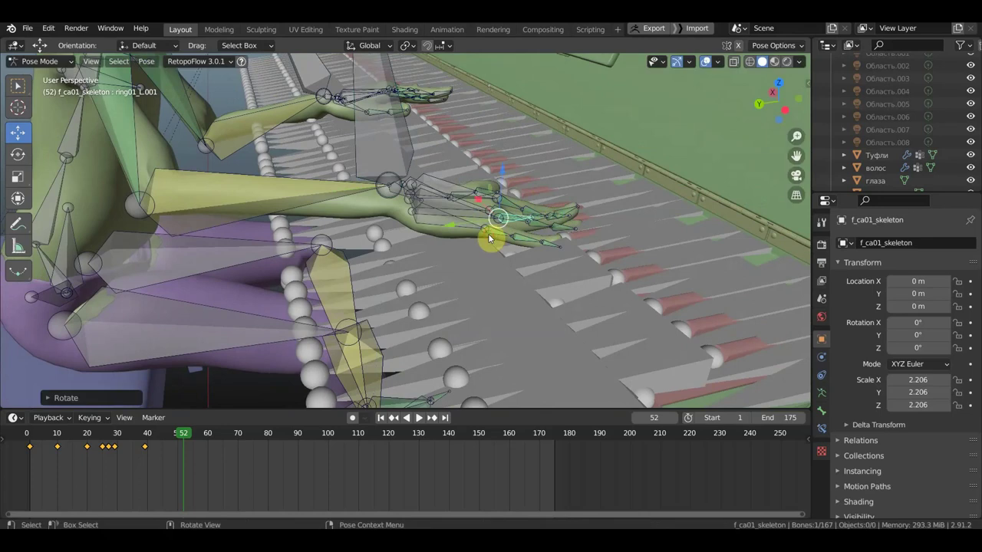
Step: Bend the pinky01_L.001 and index01_L.001 fingers down, with X-ray turned off
{"action": "left_click", "coordinate": [497, 237]}
{"action": "key", "text": "r"}
{"action": "left_click", "coordinate": [504, 230]}
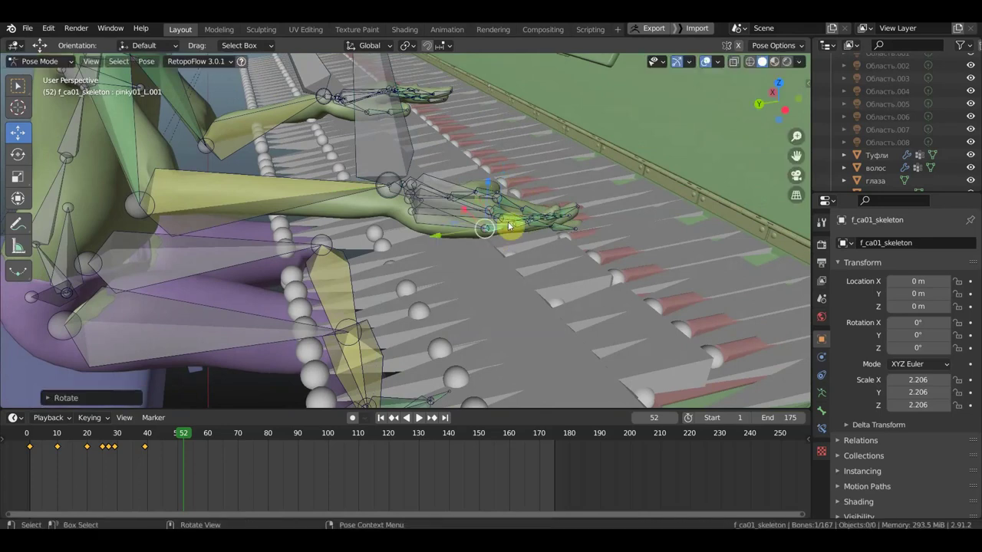
{"action": "left_click", "coordinate": [572, 204]}
{"action": "mouse_move", "coordinate": [580, 206]}
{"action": "middle_mouse_down"}
{"action": "mouse_move", "coordinate": [624, 197]}
{"action": "mouse_move", "coordinate": [644, 173]}
{"action": "mouse_move", "coordinate": [615, 167]}
{"action": "middle_mouse_up"}
{"action": "left_click", "coordinate": [730, 62]}
{"action": "key", "text": "r"}
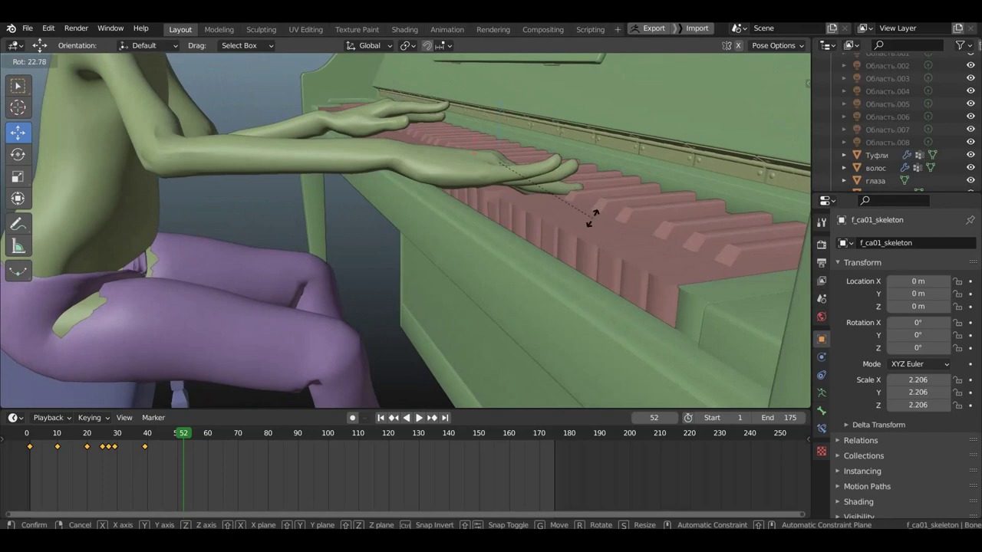
{"action": "left_click", "coordinate": [583, 228]}
Step: Move the other hand control about 0.22 m along the keyboard onto the keys
{"action": "mouse_move", "coordinate": [582, 228]}
{"action": "middle_mouse_down"}
{"action": "mouse_move", "coordinate": [680, 211]}
{"action": "mouse_move", "coordinate": [680, 249]}
{"action": "mouse_move", "coordinate": [655, 276]}
{"action": "middle_mouse_up"}
{"action": "mouse_move", "coordinate": [381, 139]}
{"action": "middle_mouse_down"}
{"action": "mouse_move", "coordinate": [440, 132]}
{"action": "mouse_move", "coordinate": [366, 164]}
{"action": "middle_mouse_up"}
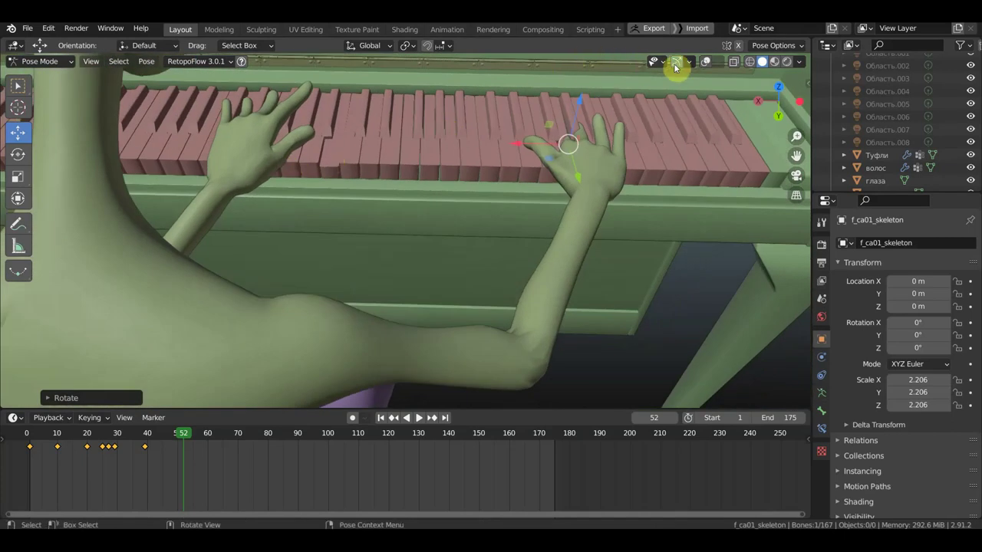
{"action": "left_click", "coordinate": [705, 61]}
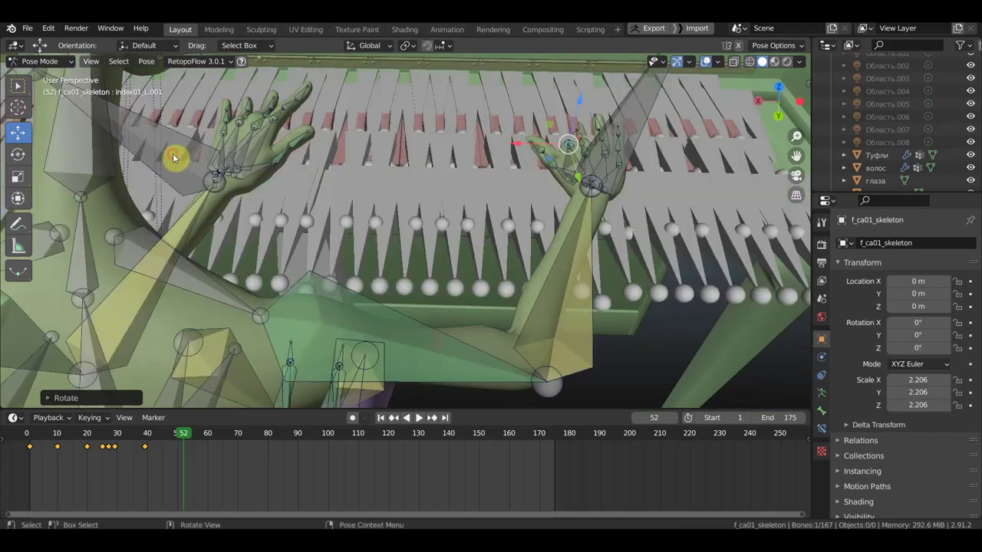
{"action": "left_click", "coordinate": [705, 62]}
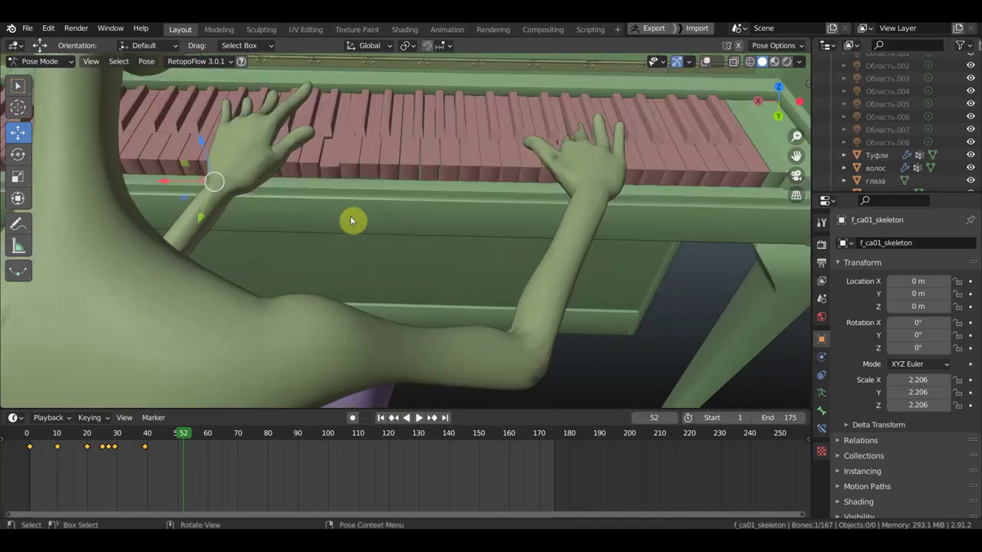
{"action": "key", "text": "g"}
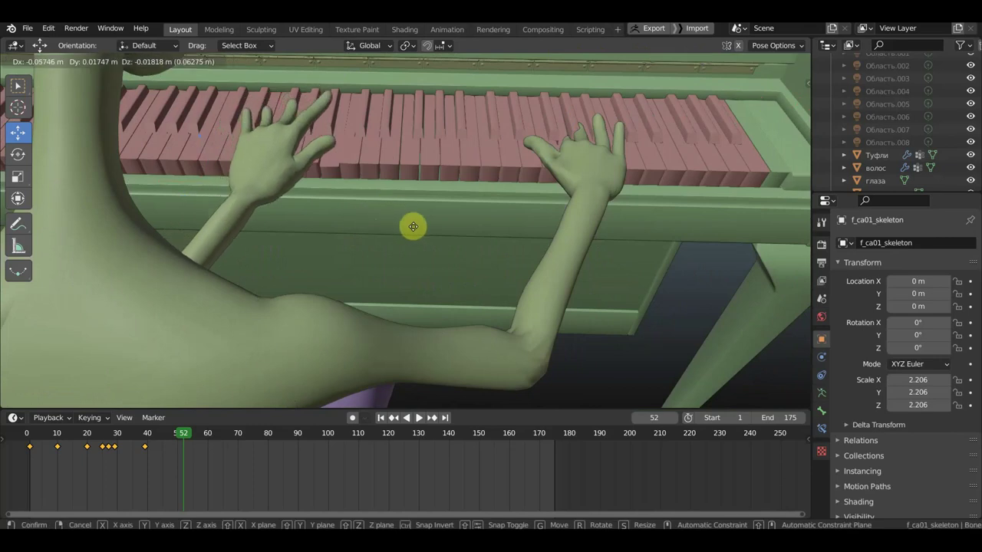
{"action": "left_click", "coordinate": [455, 249]}
{"action": "middle_click_drag", "start_coordinate": [456, 248], "coordinate": [270, 196]}
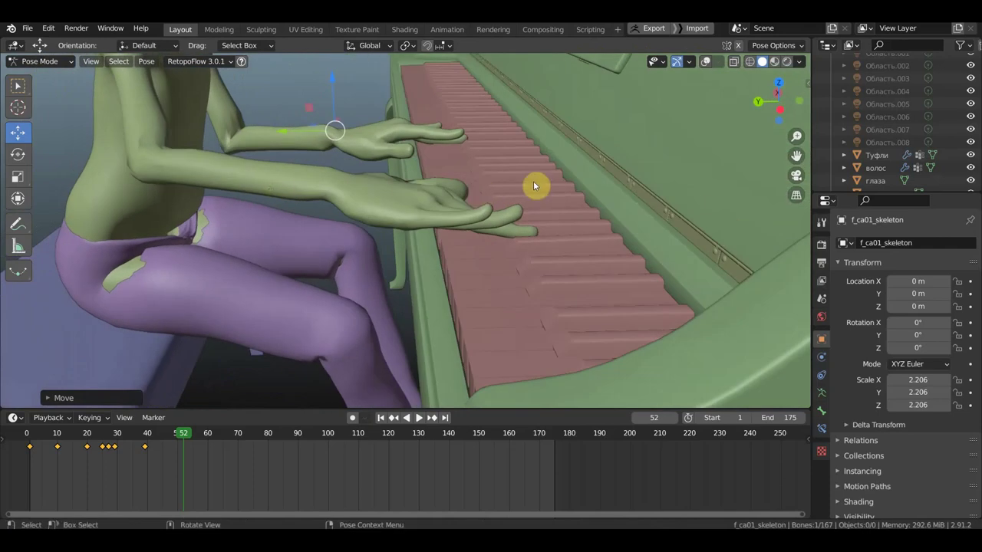
{"action": "mouse_move", "coordinate": [534, 186]}
{"action": "middle_mouse_down"}
{"action": "mouse_move", "coordinate": [556, 223]}
{"action": "mouse_move", "coordinate": [688, 197]}
{"action": "middle_mouse_up"}
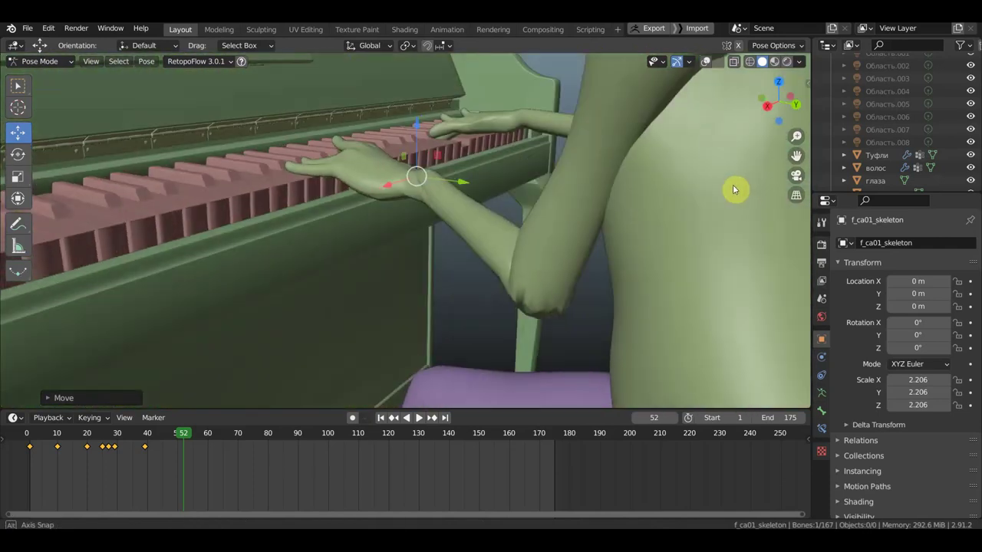
{"action": "scroll", "coordinate": [687, 198], "scroll_direction": "down", "scroll_amount": 5}
{"action": "middle_click_drag", "start_coordinate": [545, 243], "coordinate": [493, 268]}
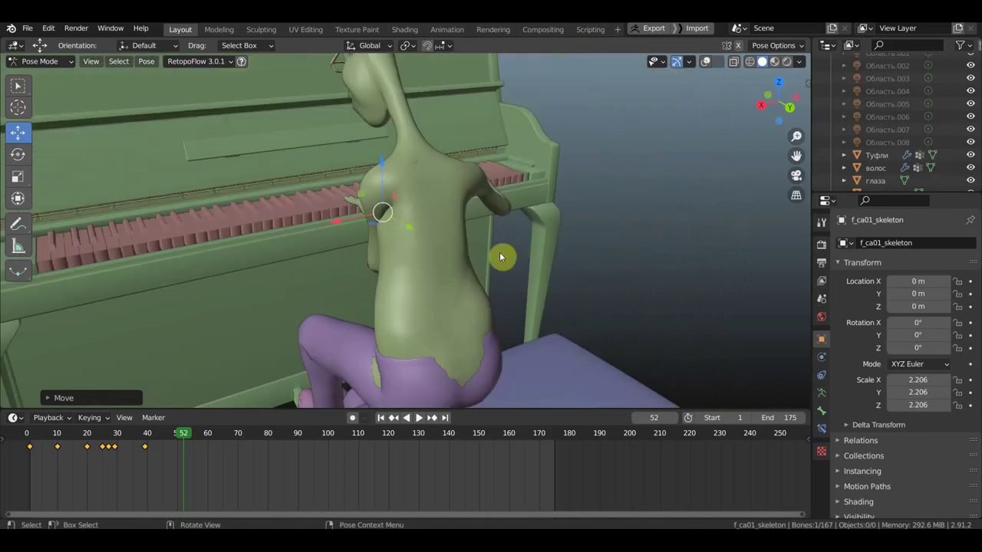
Step: Show the armature and tilt the pelvis and upper arm bones
{"action": "left_click", "coordinate": [705, 60]}
{"action": "middle_click_drag", "start_coordinate": [392, 355], "coordinate": [380, 344]}
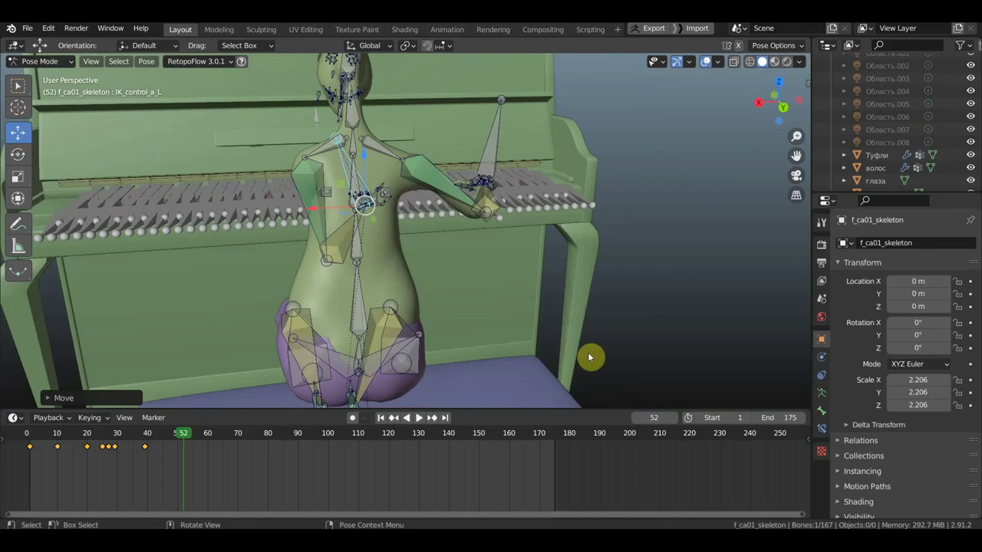
{"action": "left_click", "coordinate": [358, 355]}
{"action": "key", "text": "r"}
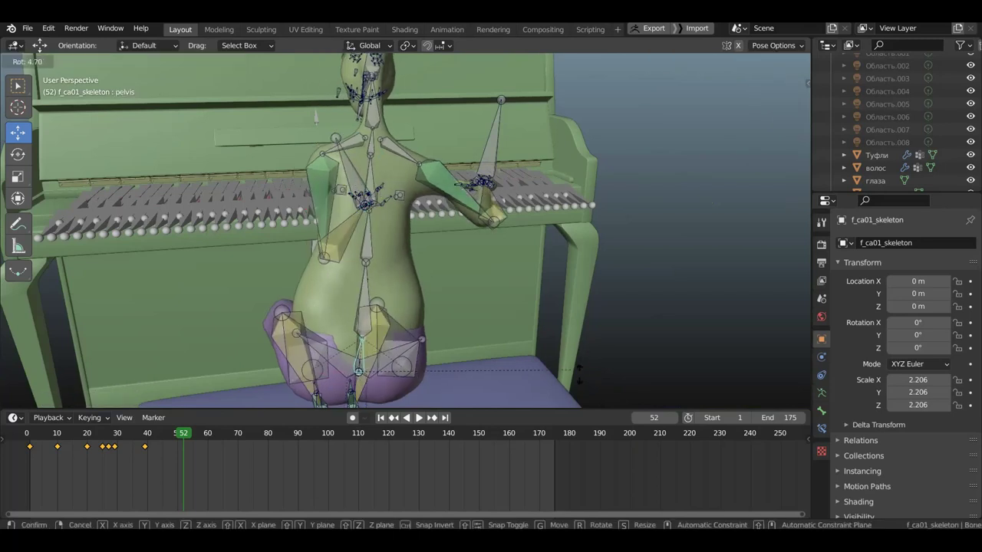
{"action": "left_click", "coordinate": [566, 384]}
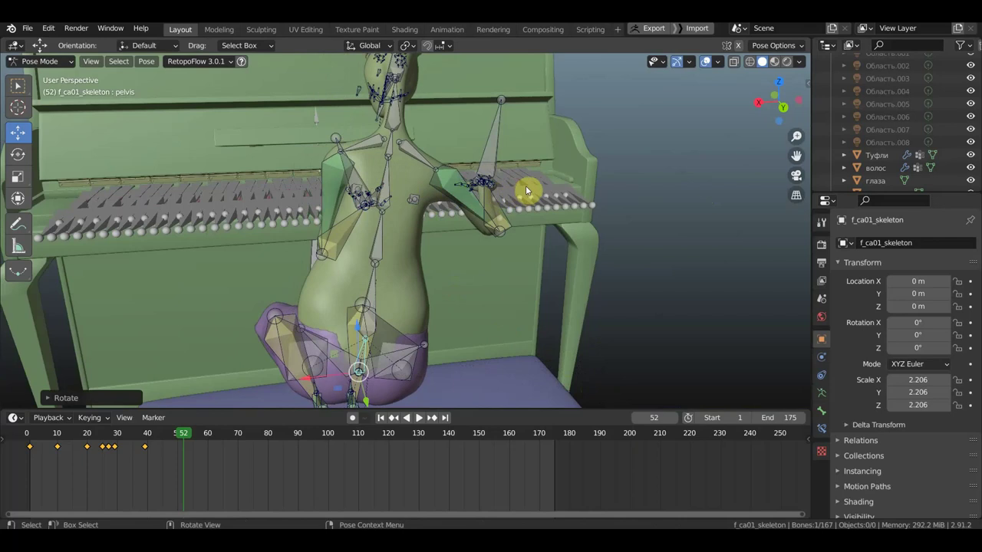
{"action": "left_click", "coordinate": [583, 203]}
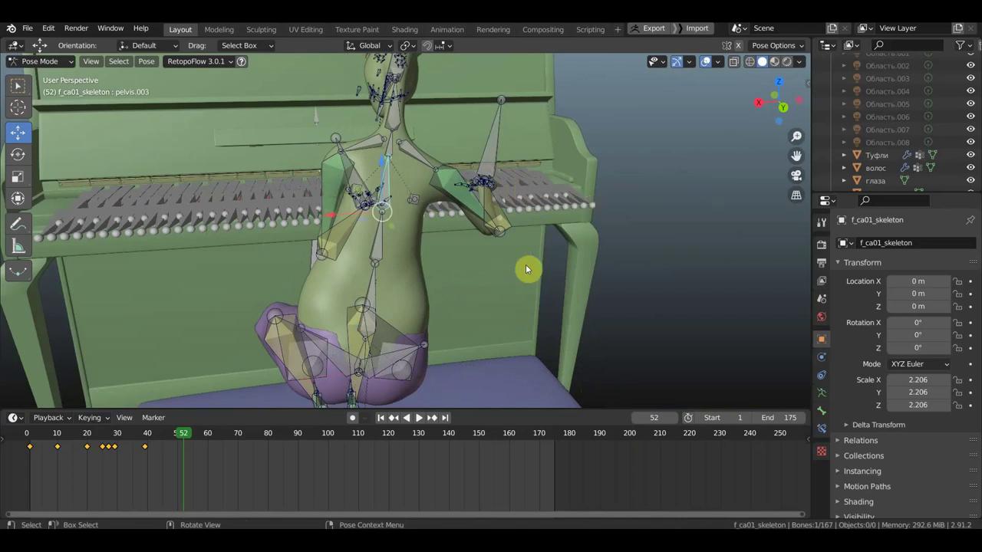
{"action": "key", "text": "r"}
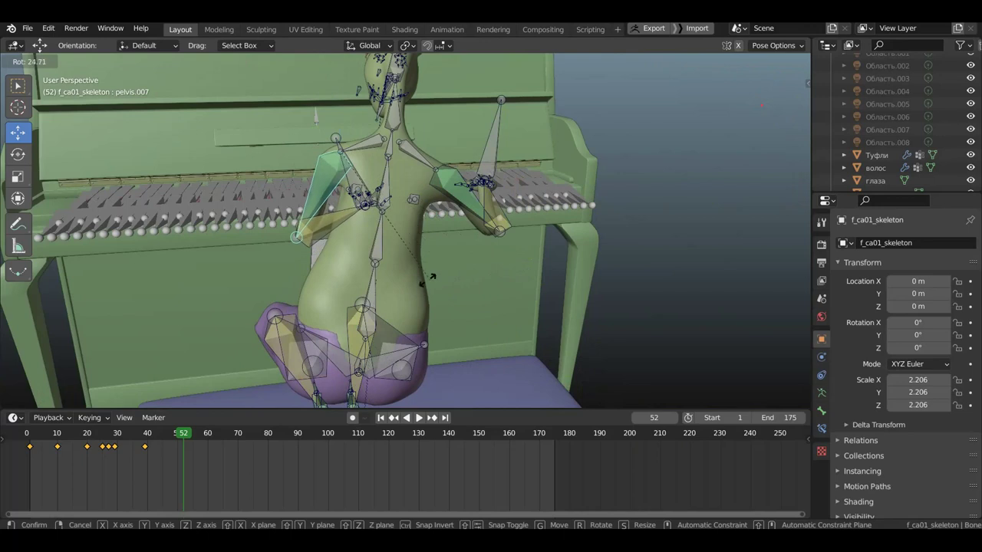
{"action": "left_click", "coordinate": [418, 283]}
{"action": "mouse_move", "coordinate": [537, 256]}
{"action": "middle_mouse_down"}
{"action": "mouse_move", "coordinate": [552, 285]}
{"action": "mouse_move", "coordinate": [535, 273]}
{"action": "middle_mouse_up"}
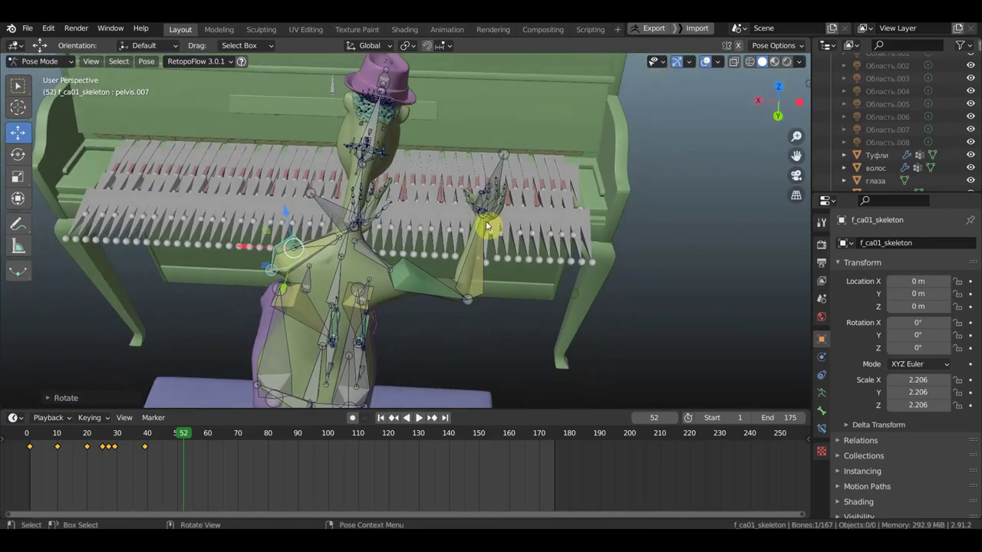
Step: From top view, turn the head about 19° and lean pelvis.003 forward about −12.6°
{"action": "left_click", "coordinate": [429, 177]}
{"action": "key", "text": "KP_7"}
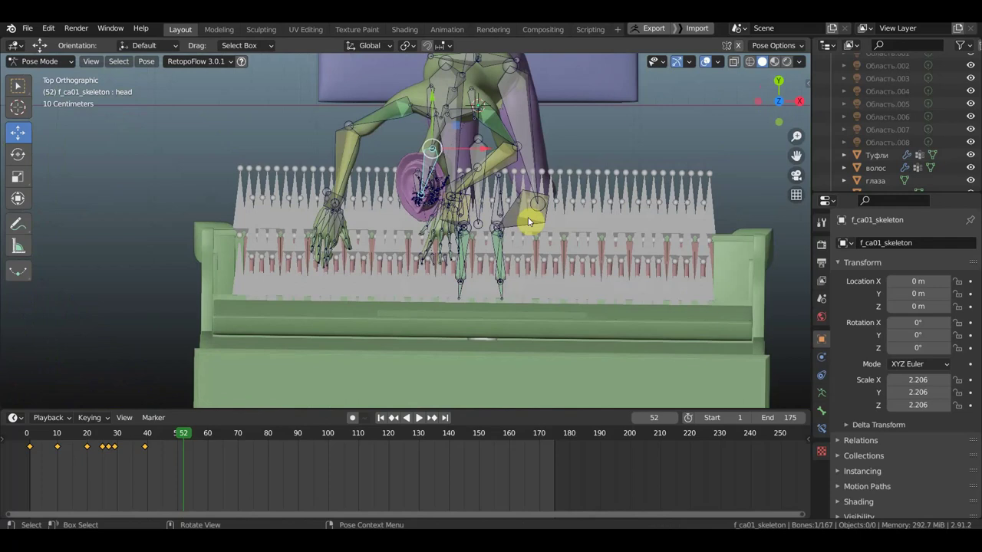
{"action": "key", "text": "r"}
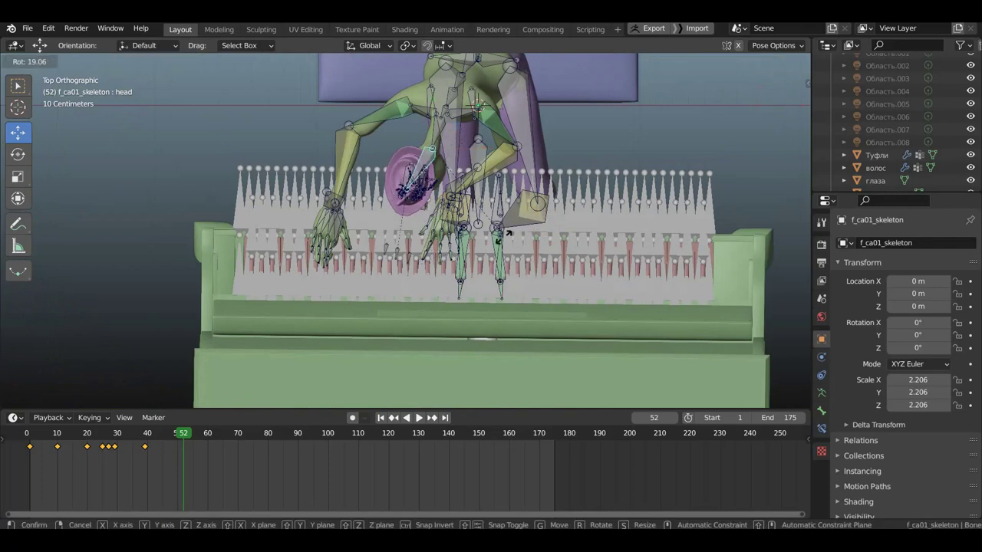
{"action": "left_click", "coordinate": [472, 187]}
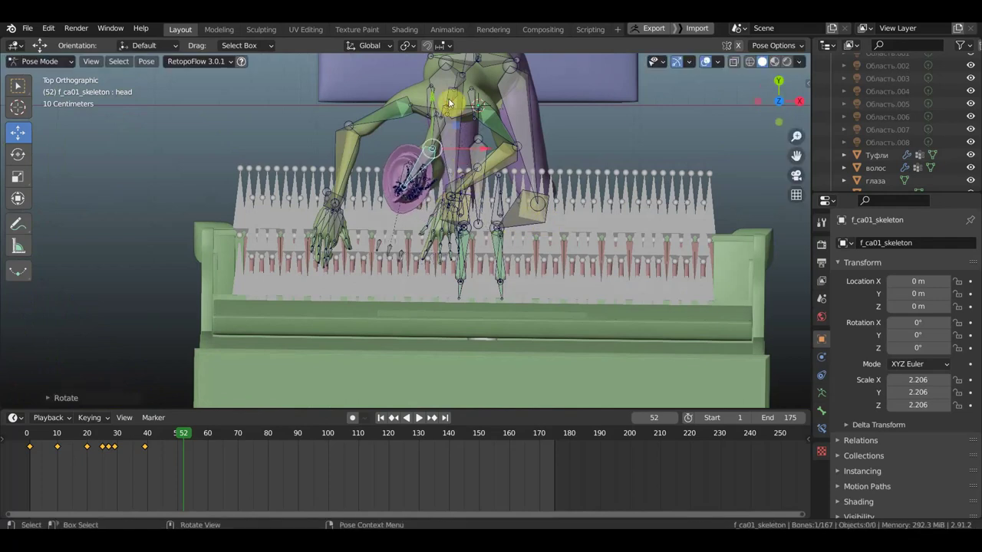
{"action": "left_click", "coordinate": [489, 117]}
{"action": "key", "text": "r"}
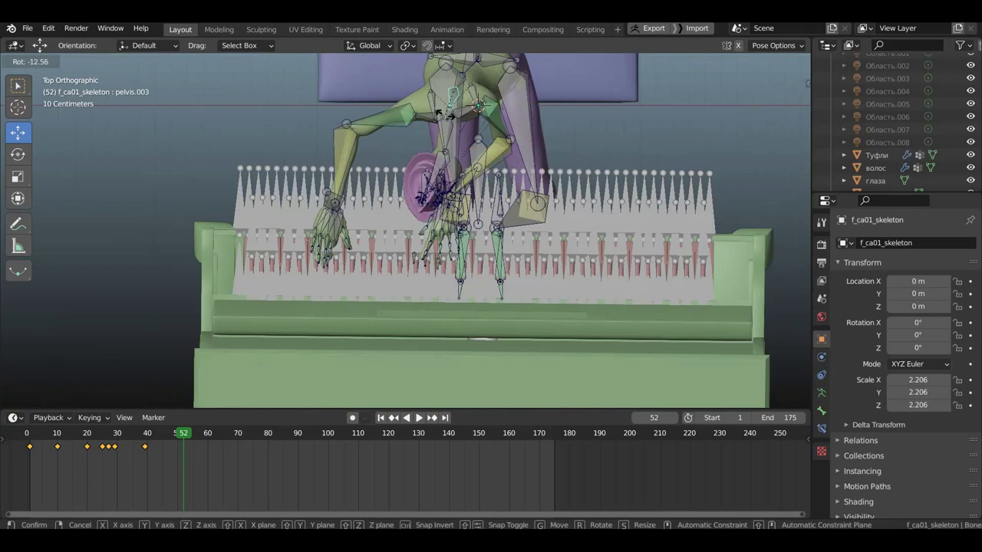
{"action": "left_click", "coordinate": [476, 124]}
{"action": "mouse_move", "coordinate": [476, 124]}
{"action": "middle_mouse_down"}
{"action": "mouse_move", "coordinate": [545, 269]}
{"action": "mouse_move", "coordinate": [519, 66]}
{"action": "middle_mouse_up"}
{"action": "middle_click_drag", "start_coordinate": [595, 93], "coordinate": [635, 116]}
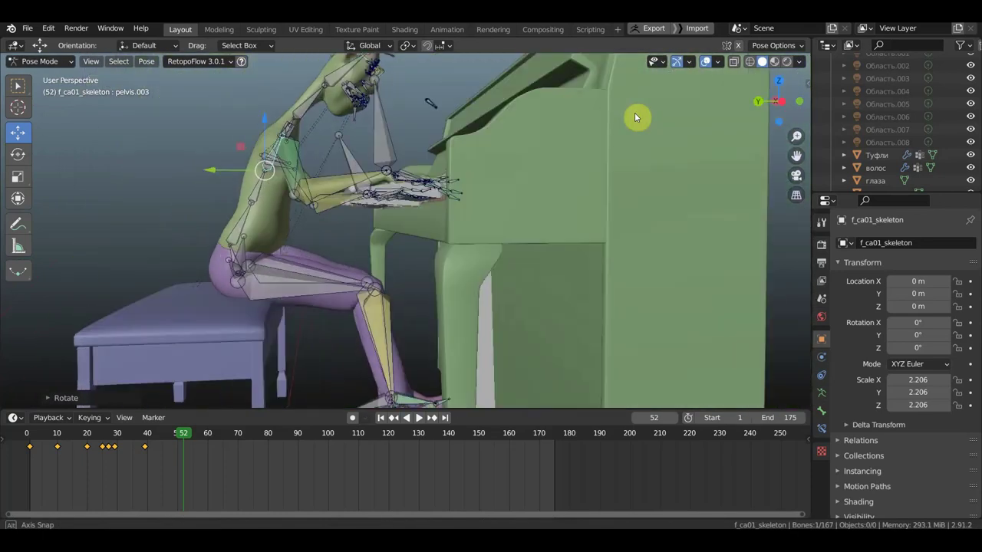
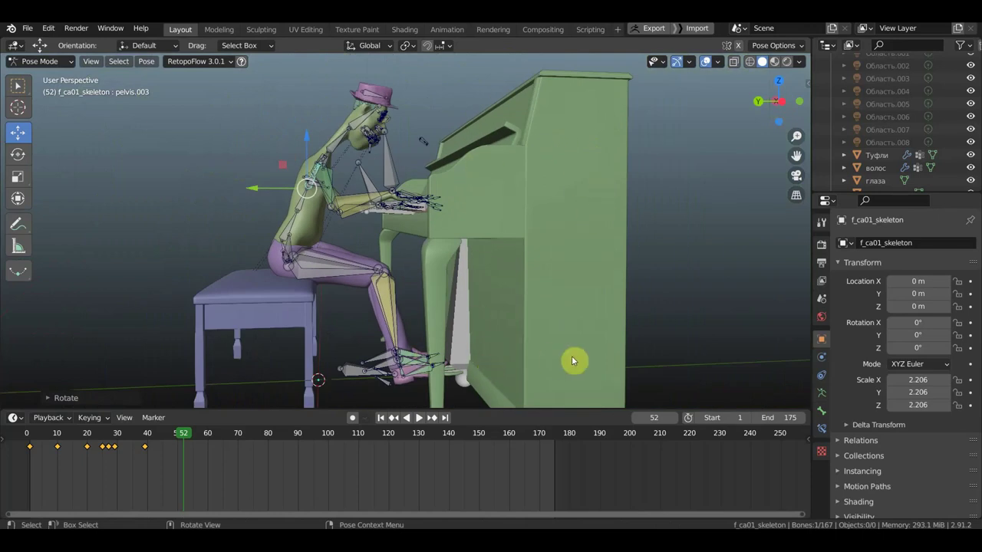
Step: Key location, rotation and scale for every bone of the pianist at frame 52
{"action": "key", "text": "a"}
{"action": "key", "text": "i"}
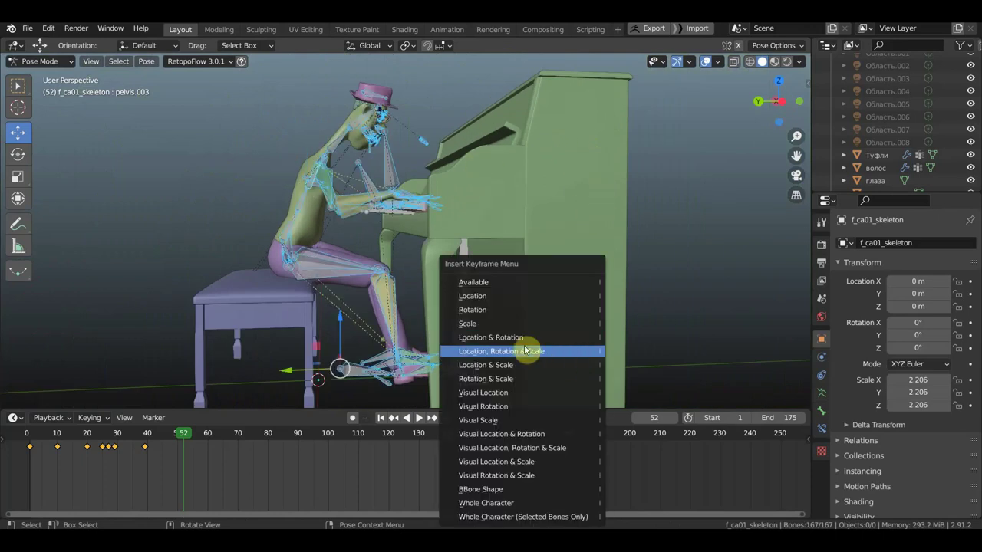
{"action": "left_click", "coordinate": [521, 350]}
Step: Hide the bones, then play and scrub the timeline to review the arms on the keys
{"action": "middle_click_drag", "start_coordinate": [442, 280], "coordinate": [591, 213]}
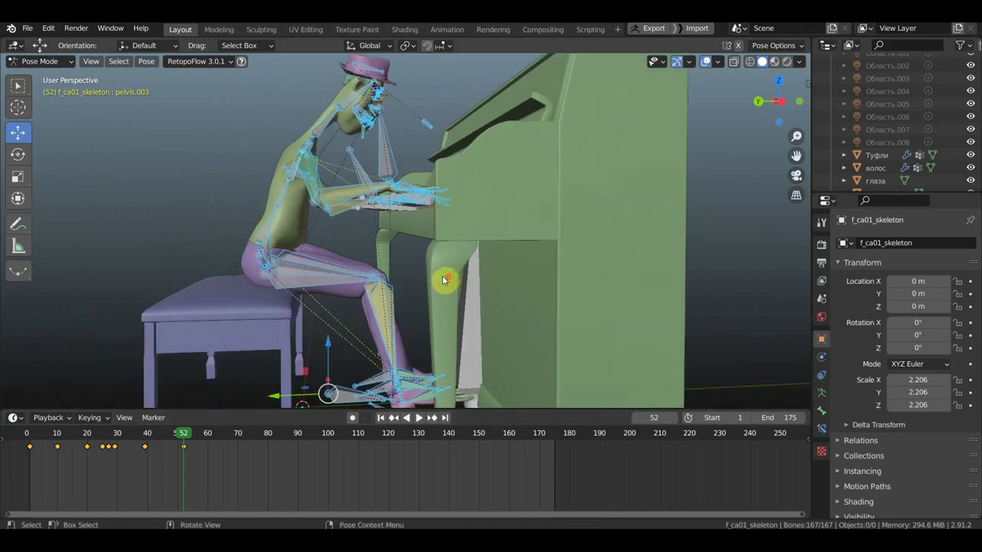
{"action": "left_click", "coordinate": [705, 61]}
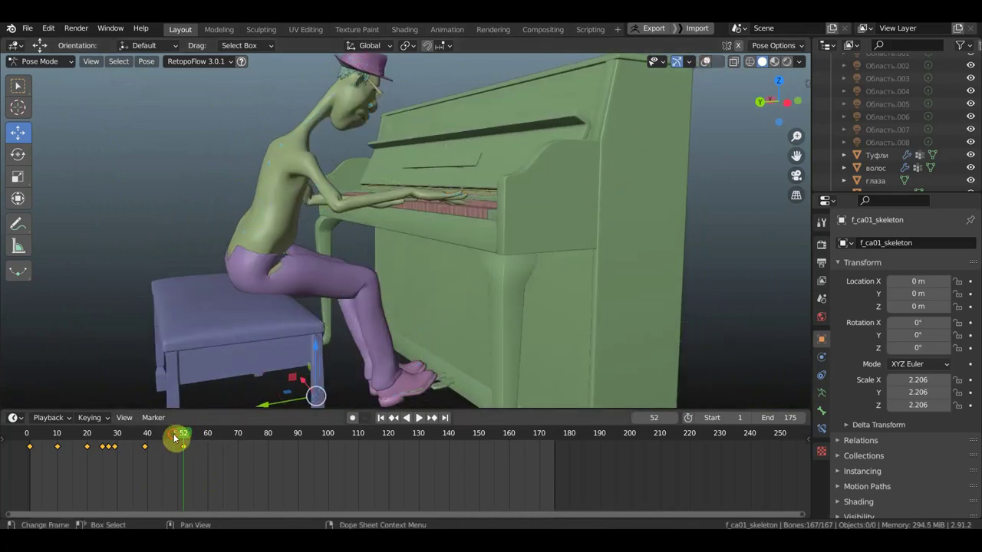
{"action": "key", "text": "shift+ctrl+space"}
{"action": "left_click_drag", "start_coordinate": [63, 434], "coordinate": [209, 444]}
{"action": "scroll", "coordinate": [267, 388], "scroll_direction": "up", "scroll_amount": 4}
{"action": "mouse_move", "coordinate": [268, 388]}
{"action": "middle_mouse_down"}
{"action": "mouse_move", "coordinate": [391, 310]}
{"action": "mouse_move", "coordinate": [443, 317]}
{"action": "mouse_move", "coordinate": [578, 250]}
{"action": "mouse_move", "coordinate": [555, 246]}
{"action": "mouse_move", "coordinate": [622, 213]}
{"action": "mouse_move", "coordinate": [594, 173]}
{"action": "mouse_move", "coordinate": [588, 272]}
{"action": "mouse_move", "coordinate": [342, 371]}
{"action": "middle_mouse_up"}
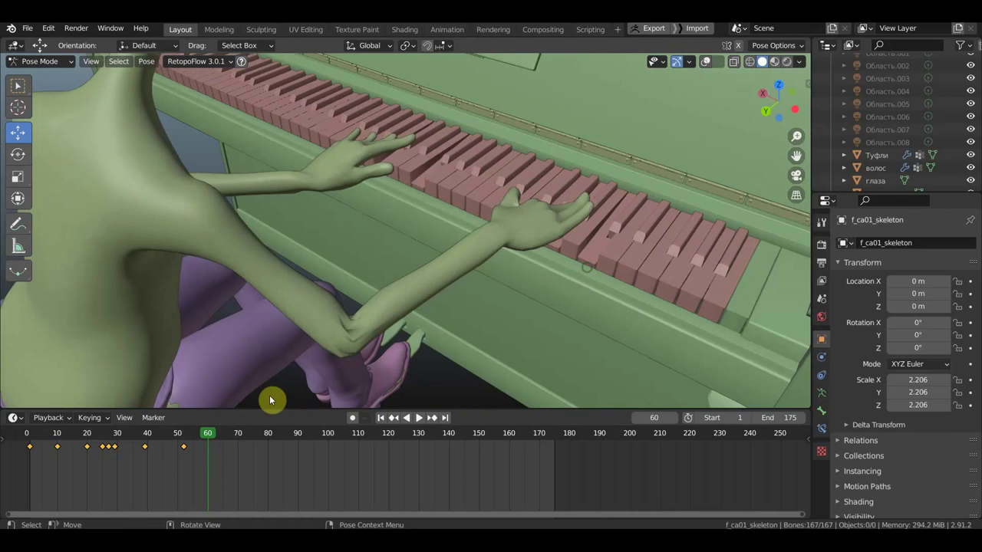
Step: At frame 57, rotate the left hand toward the piano and move it into place
{"action": "left_click", "coordinate": [199, 440]}
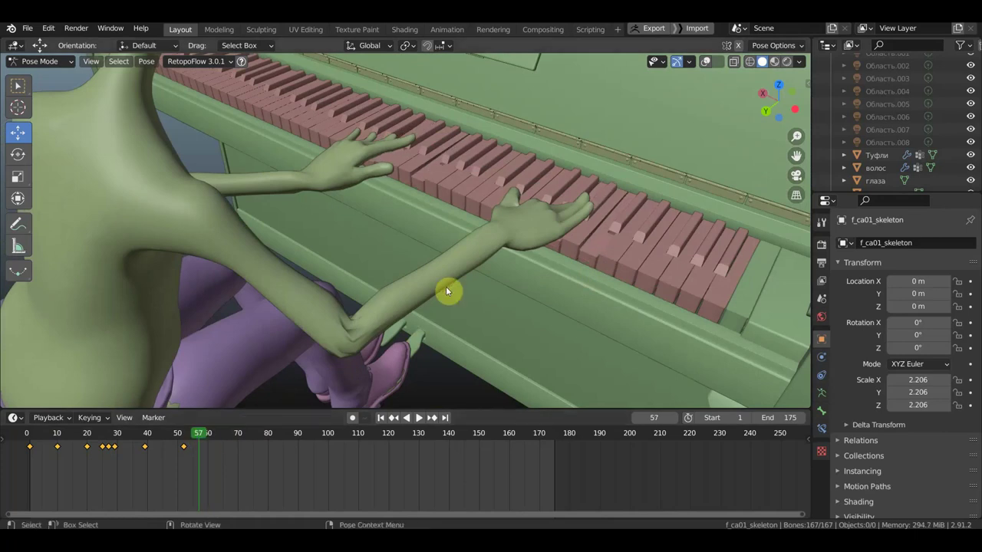
{"action": "mouse_move", "coordinate": [466, 261]}
{"action": "middle_mouse_down"}
{"action": "mouse_move", "coordinate": [478, 276]}
{"action": "mouse_move", "coordinate": [482, 205]}
{"action": "mouse_move", "coordinate": [487, 250]}
{"action": "mouse_move", "coordinate": [475, 197]}
{"action": "mouse_move", "coordinate": [463, 184]}
{"action": "mouse_move", "coordinate": [437, 189]}
{"action": "mouse_move", "coordinate": [430, 173]}
{"action": "mouse_move", "coordinate": [438, 180]}
{"action": "middle_mouse_up"}
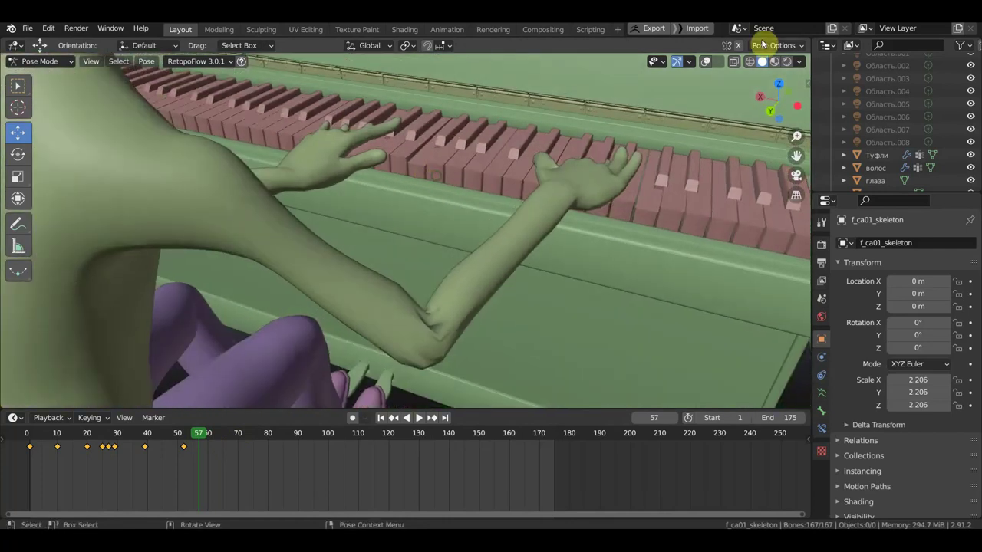
{"action": "left_click", "coordinate": [702, 63]}
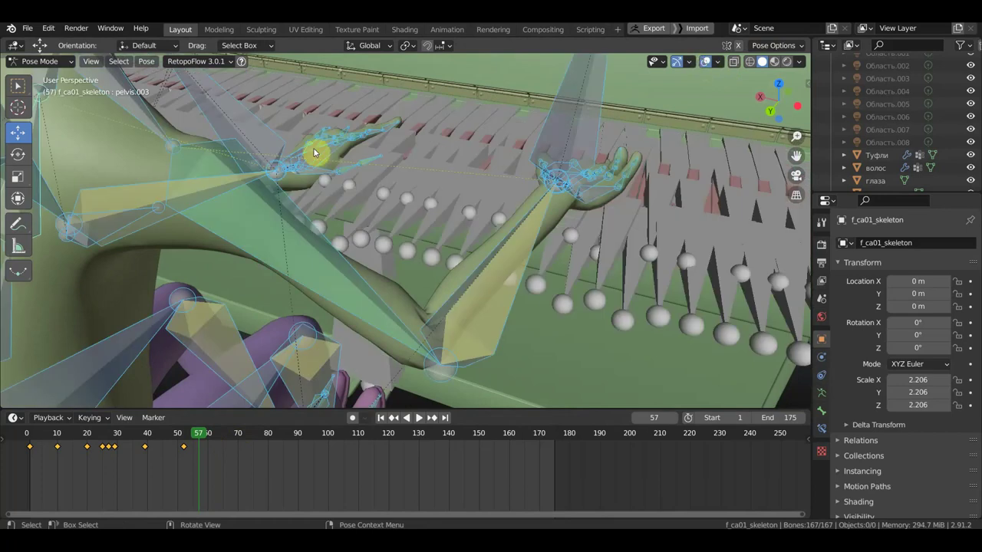
{"action": "left_click", "coordinate": [706, 64]}
{"action": "mouse_move", "coordinate": [513, 202]}
{"action": "middle_mouse_down"}
{"action": "mouse_move", "coordinate": [547, 189]}
{"action": "mouse_move", "coordinate": [535, 210]}
{"action": "middle_mouse_up"}
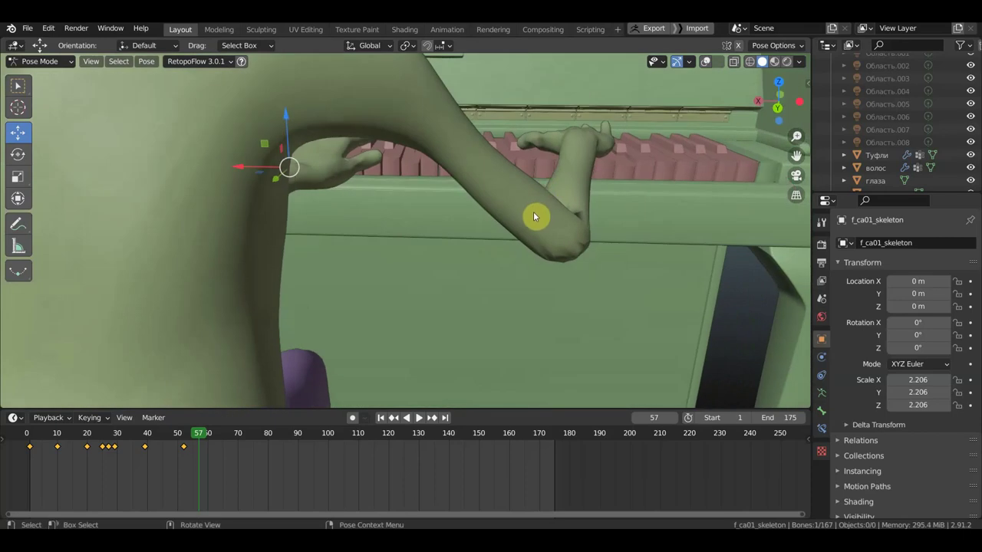
{"action": "key", "text": "r"}
{"action": "left_click", "coordinate": [406, 252]}
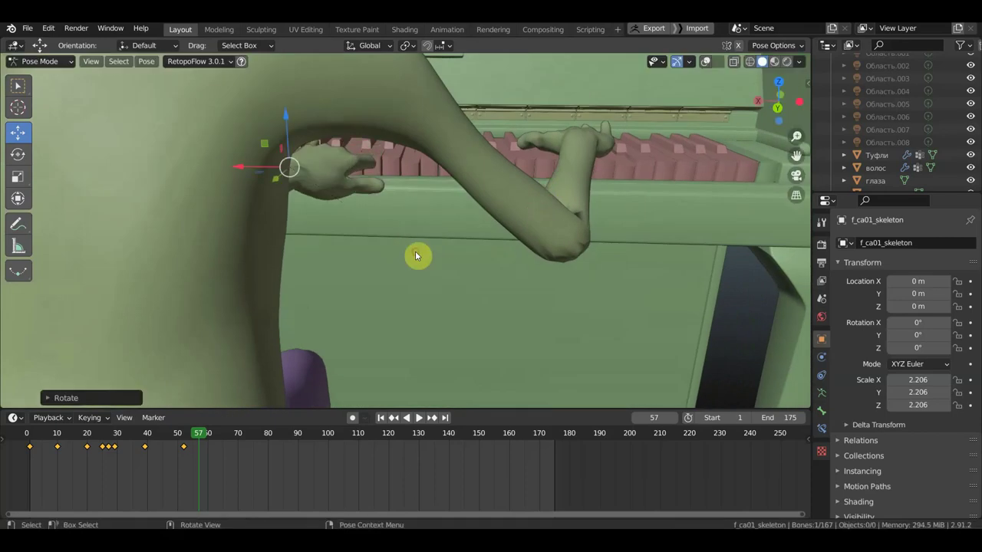
{"action": "key", "text": "g"}
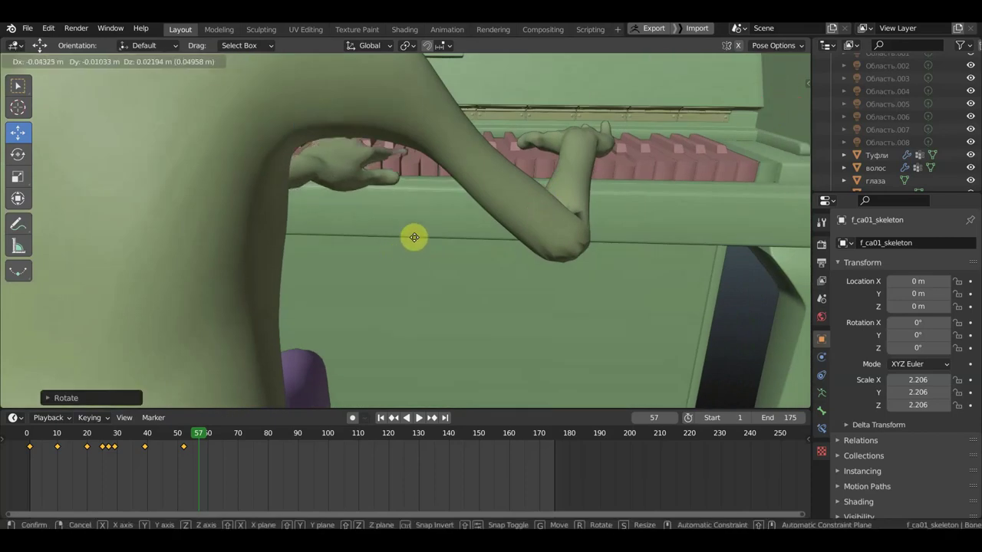
{"action": "left_click", "coordinate": [425, 232]}
Step: Select the left hand's IK control and rotate the hand further onto the keys
{"action": "mouse_move", "coordinate": [426, 231]}
{"action": "middle_mouse_down"}
{"action": "mouse_move", "coordinate": [340, 263]}
{"action": "mouse_move", "coordinate": [406, 201]}
{"action": "middle_mouse_up"}
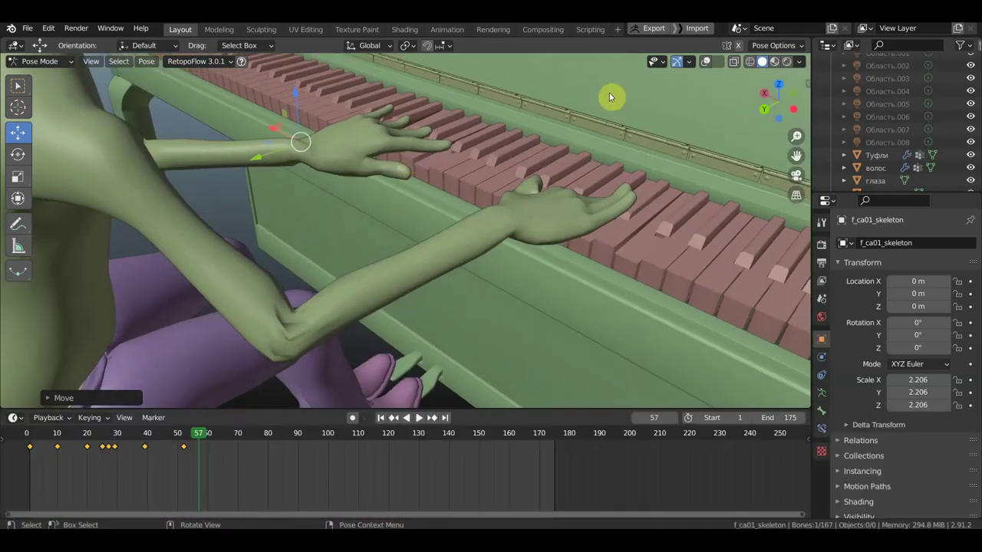
{"action": "left_click", "coordinate": [706, 62]}
{"action": "left_click", "coordinate": [416, 124]}
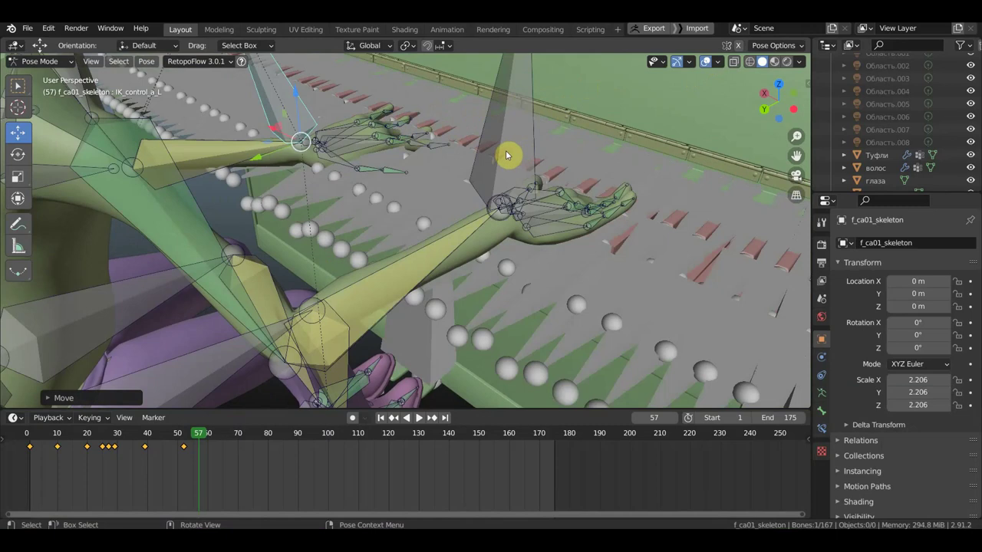
{"action": "left_click", "coordinate": [705, 63]}
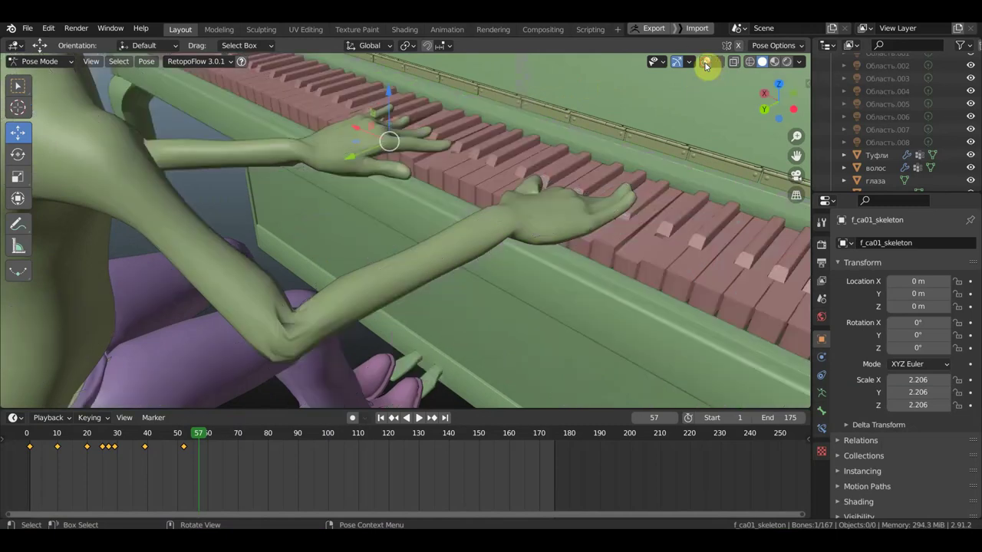
{"action": "key", "text": "r"}
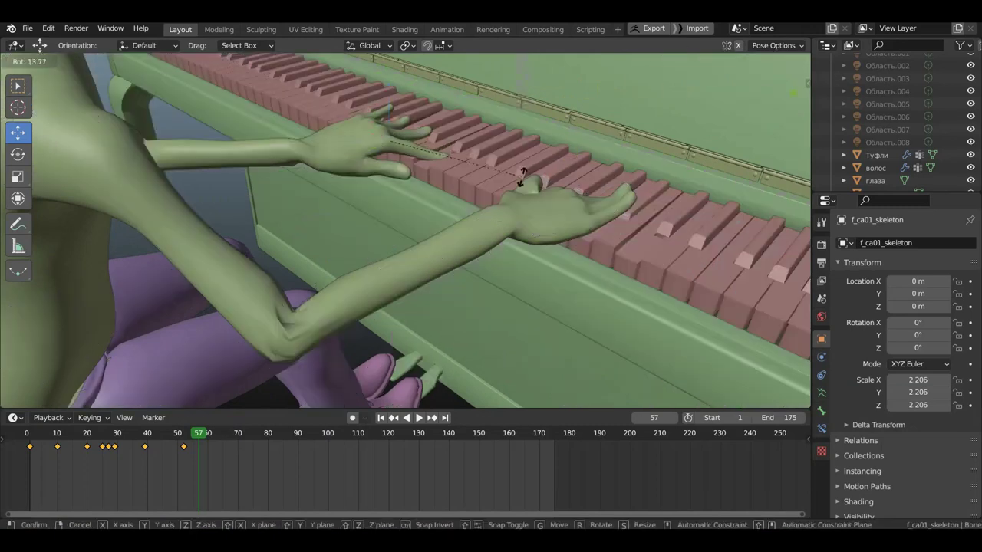
{"action": "left_click", "coordinate": [528, 178]}
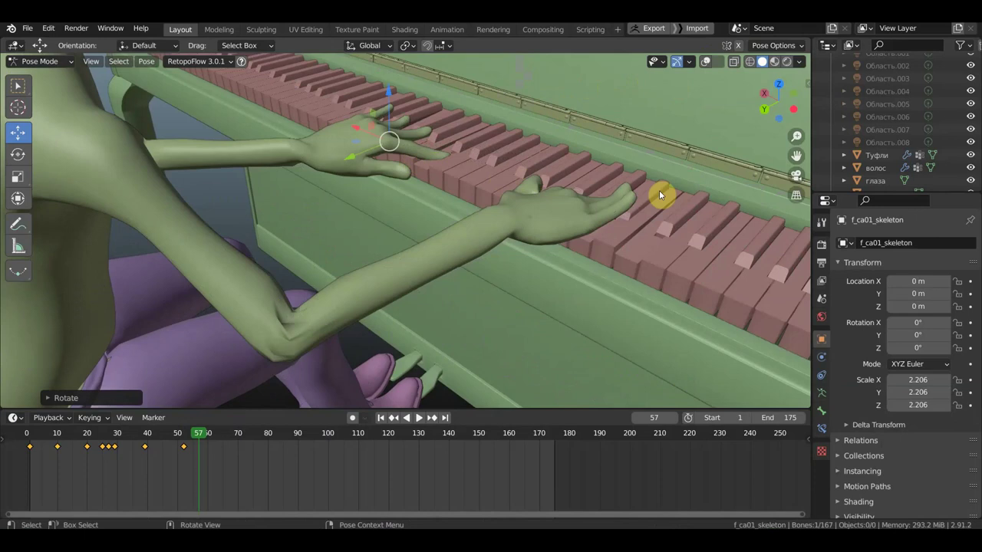
Step: With X-ray on, bend the left middle finger bone middle01_L down
{"action": "mouse_move", "coordinate": [643, 256]}
{"action": "middle_mouse_down"}
{"action": "mouse_move", "coordinate": [676, 282]}
{"action": "mouse_move", "coordinate": [703, 244]}
{"action": "middle_mouse_up"}
{"action": "mouse_move", "coordinate": [431, 173]}
{"action": "middle_mouse_down"}
{"action": "mouse_move", "coordinate": [508, 202]}
{"action": "mouse_move", "coordinate": [515, 218]}
{"action": "mouse_move", "coordinate": [512, 210]}
{"action": "middle_mouse_up"}
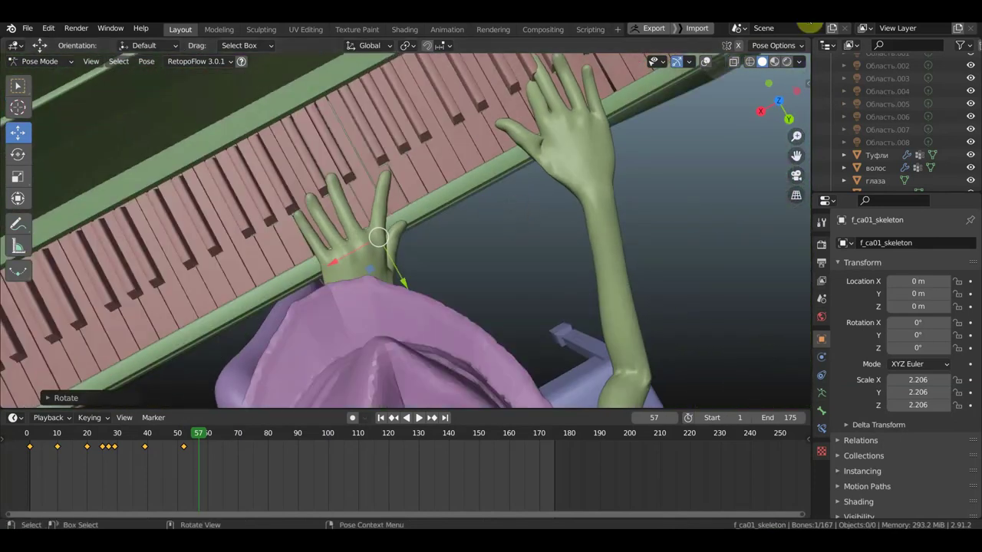
{"action": "left_click", "coordinate": [706, 63]}
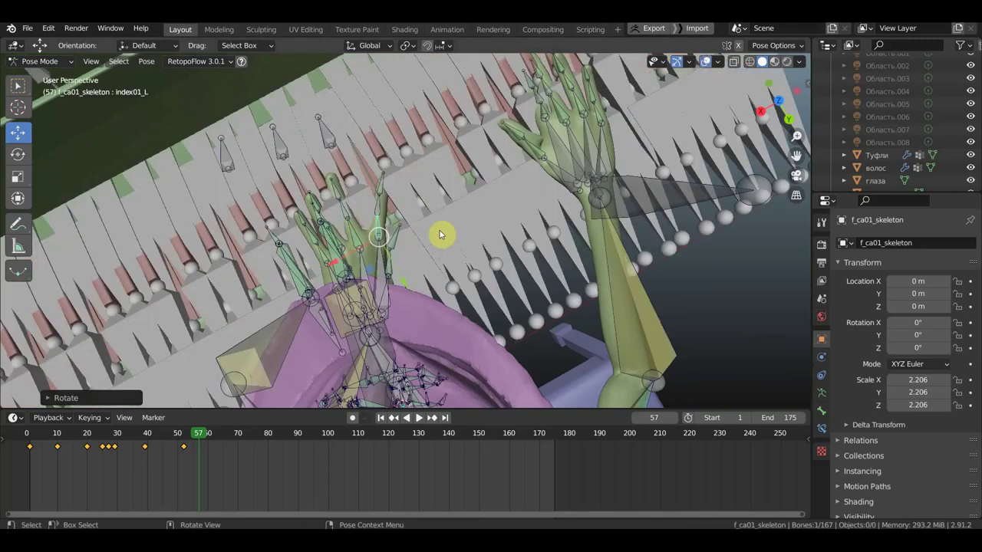
{"action": "left_click", "coordinate": [381, 230]}
{"action": "key", "text": "r"}
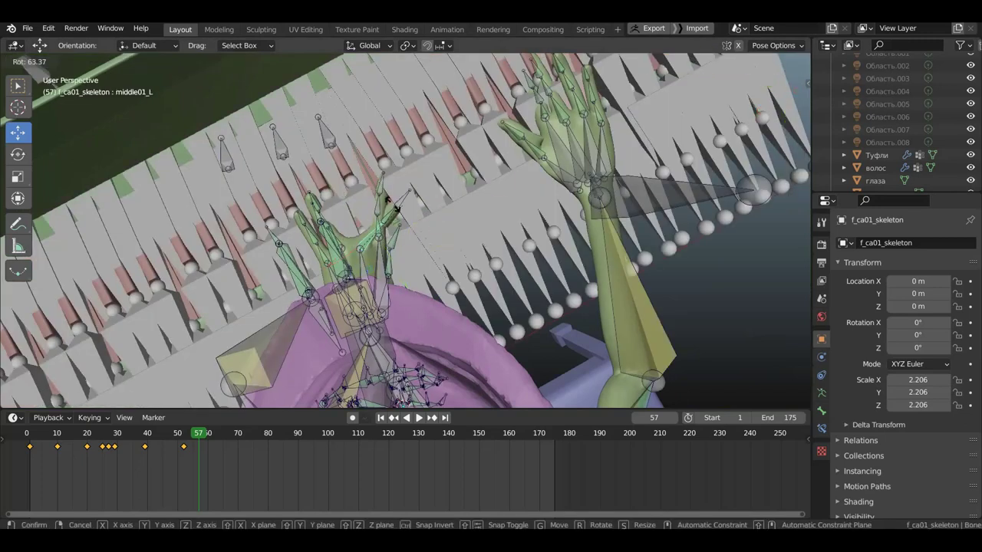
{"action": "left_click", "coordinate": [353, 201]}
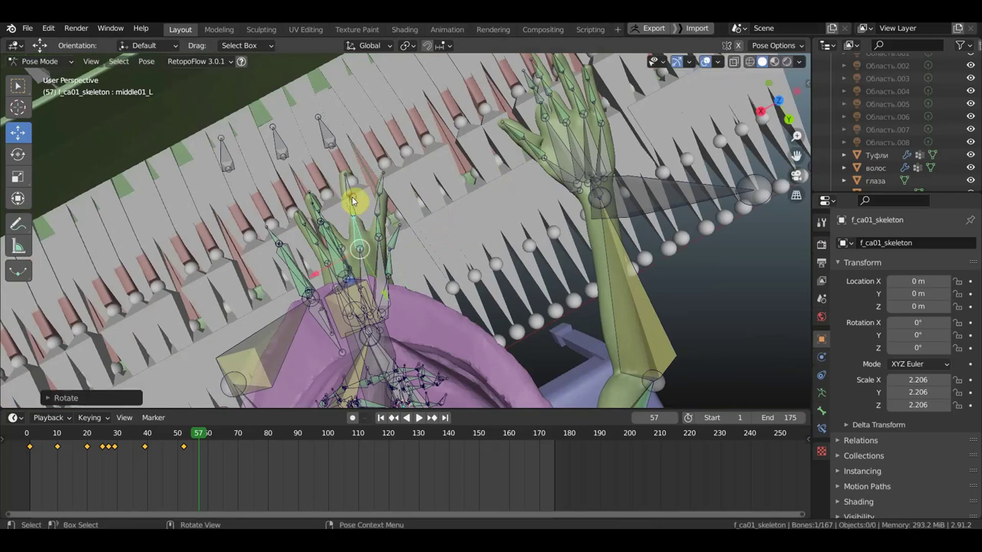
Step: Refine the finger bone's rotation slightly from a side view
{"action": "middle_click_drag", "start_coordinate": [347, 264], "coordinate": [366, 161]}
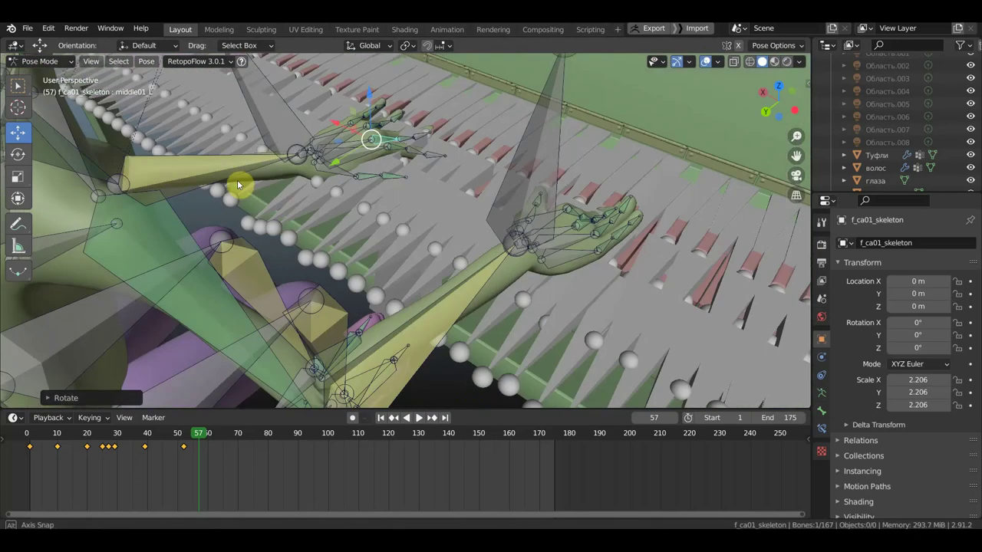
{"action": "key", "text": "r"}
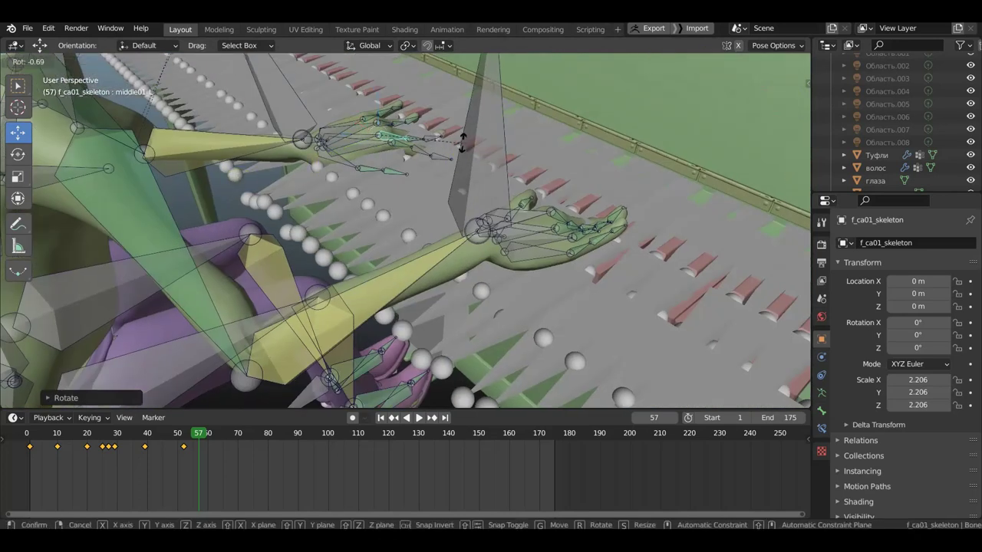
{"action": "left_click", "coordinate": [465, 128]}
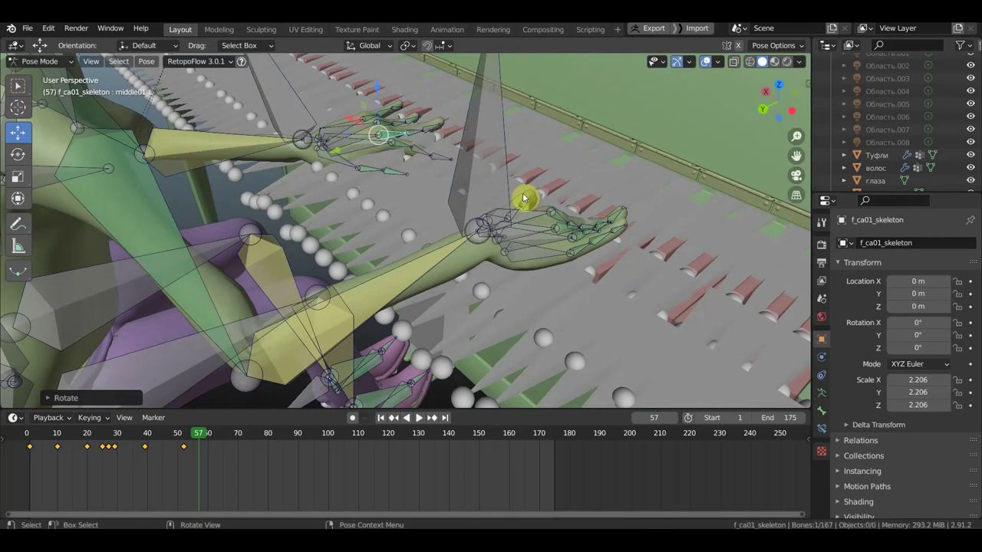
{"action": "left_click", "coordinate": [705, 66]}
{"action": "mouse_move", "coordinate": [657, 113]}
{"action": "middle_mouse_down"}
{"action": "mouse_move", "coordinate": [623, 224]}
{"action": "mouse_move", "coordinate": [613, 192]}
{"action": "mouse_move", "coordinate": [587, 193]}
{"action": "mouse_move", "coordinate": [587, 181]}
{"action": "mouse_move", "coordinate": [628, 245]}
{"action": "mouse_move", "coordinate": [629, 217]}
{"action": "mouse_move", "coordinate": [592, 196]}
{"action": "mouse_move", "coordinate": [606, 195]}
{"action": "middle_mouse_up"}
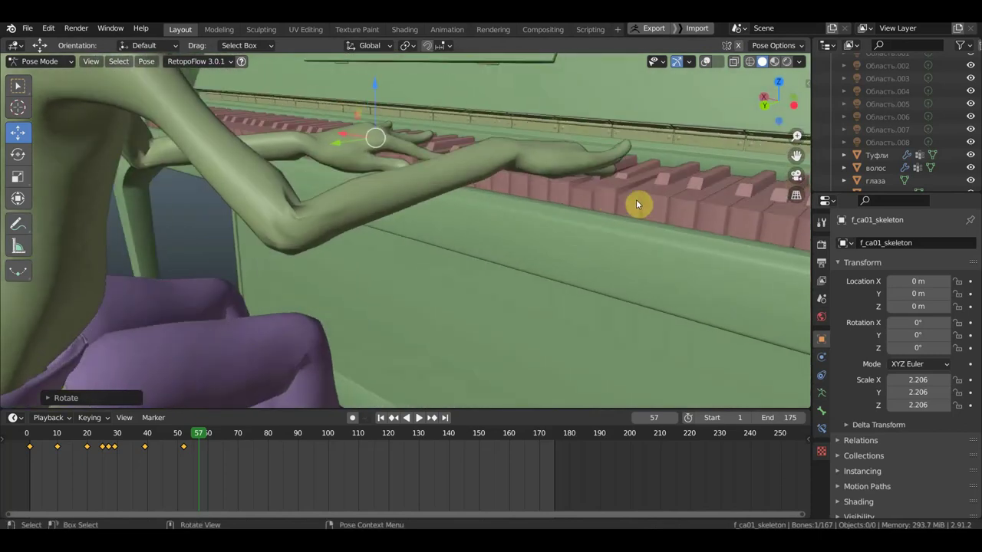
{"action": "left_click", "coordinate": [706, 65]}
Step: Move the right hand's IK control, then rotate and lower the hand onto the keys
{"action": "middle_click_drag", "start_coordinate": [587, 247], "coordinate": [592, 212]}
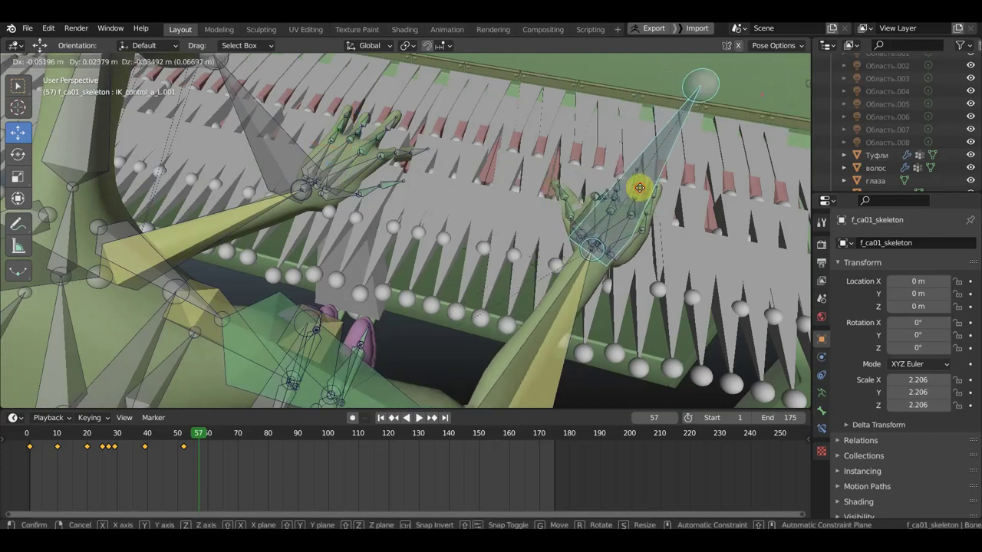
{"action": "left_click_drag", "start_coordinate": [619, 167], "coordinate": [636, 191]}
{"action": "left_click", "coordinate": [710, 67]}
{"action": "mouse_move", "coordinate": [694, 222]}
{"action": "middle_mouse_down"}
{"action": "mouse_move", "coordinate": [688, 171]}
{"action": "mouse_move", "coordinate": [698, 196]}
{"action": "middle_mouse_up"}
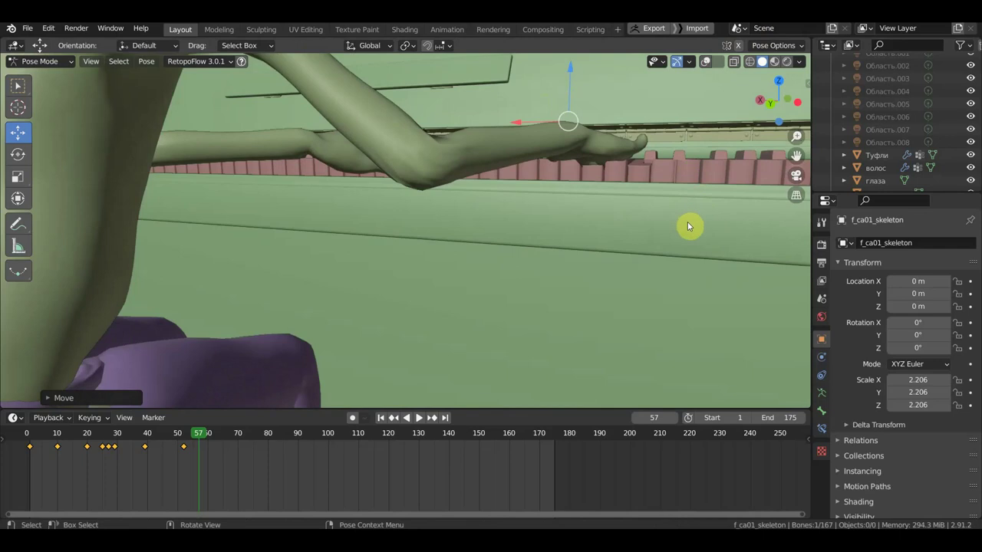
{"action": "key", "text": "r"}
{"action": "left_click", "coordinate": [674, 241]}
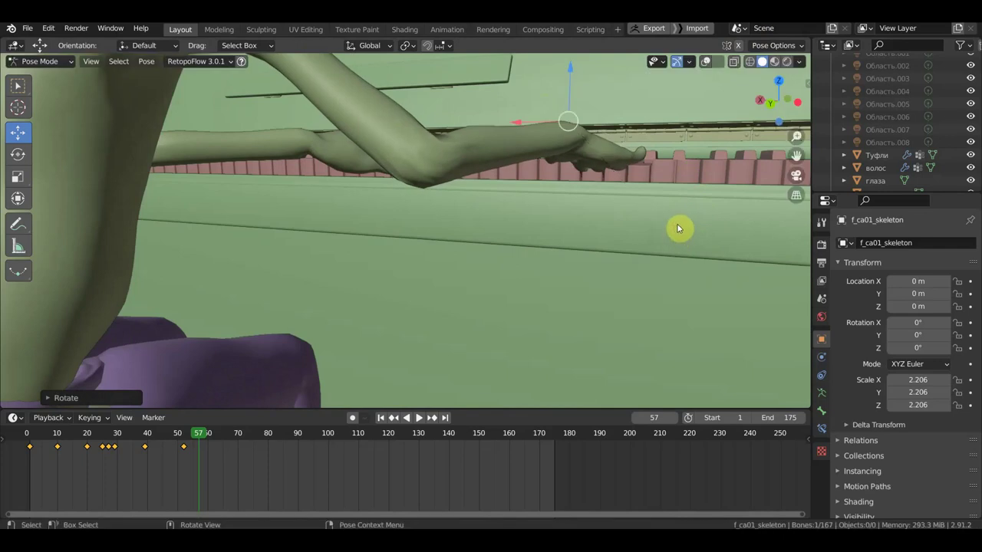
{"action": "key", "text": "g"}
{"action": "left_click", "coordinate": [710, 201]}
{"action": "key", "text": "r"}
{"action": "left_click", "coordinate": [704, 249]}
{"action": "mouse_move", "coordinate": [704, 249]}
{"action": "middle_mouse_down"}
{"action": "mouse_move", "coordinate": [607, 264]}
{"action": "mouse_move", "coordinate": [605, 283]}
{"action": "mouse_move", "coordinate": [615, 271]}
{"action": "mouse_move", "coordinate": [640, 279]}
{"action": "mouse_move", "coordinate": [677, 235]}
{"action": "mouse_move", "coordinate": [688, 243]}
{"action": "mouse_move", "coordinate": [658, 272]}
{"action": "mouse_move", "coordinate": [622, 287]}
{"action": "mouse_move", "coordinate": [612, 279]}
{"action": "middle_mouse_up"}
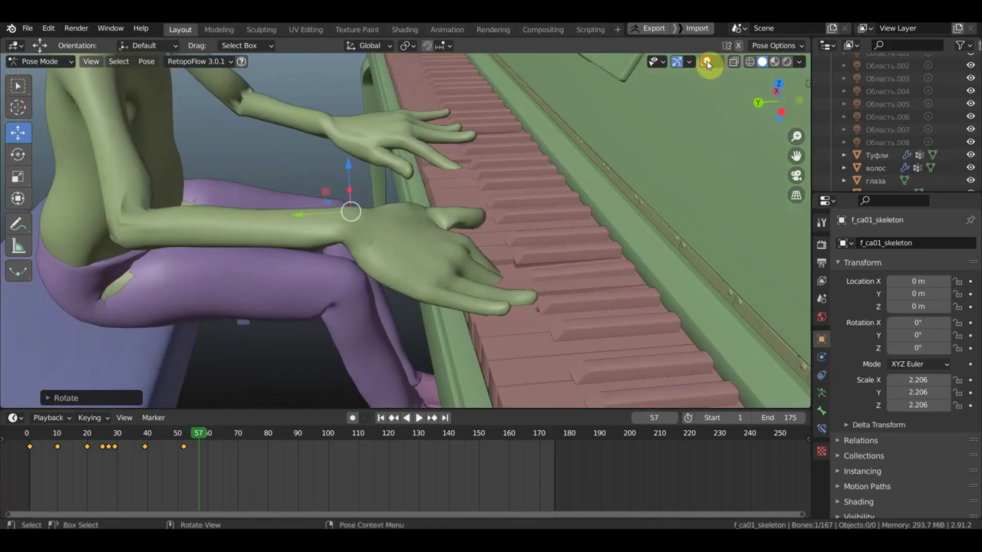
Step: Bend the left middle finger bone down toward the keys
{"action": "left_click", "coordinate": [707, 62]}
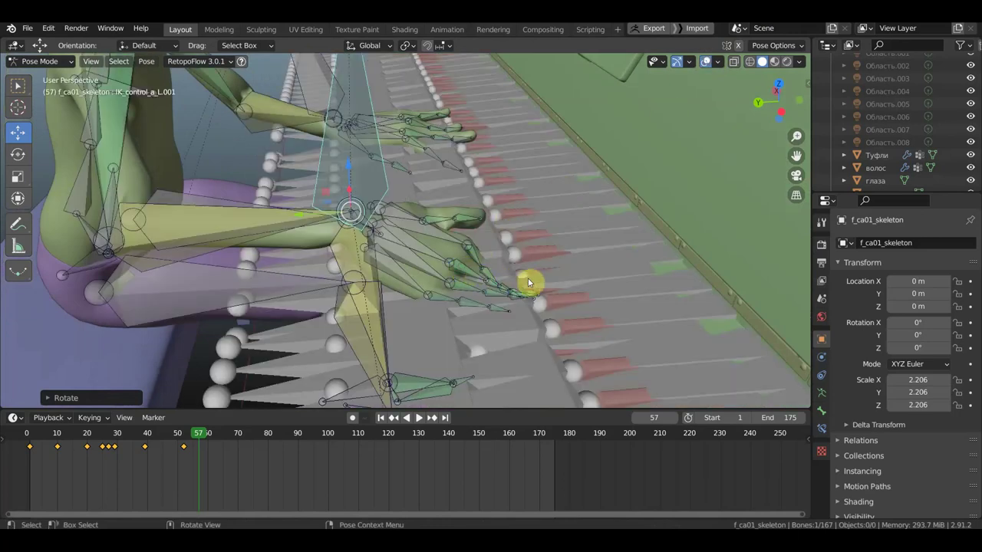
{"action": "left_click", "coordinate": [549, 288]}
{"action": "middle_click_drag", "start_coordinate": [549, 287], "coordinate": [574, 263]}
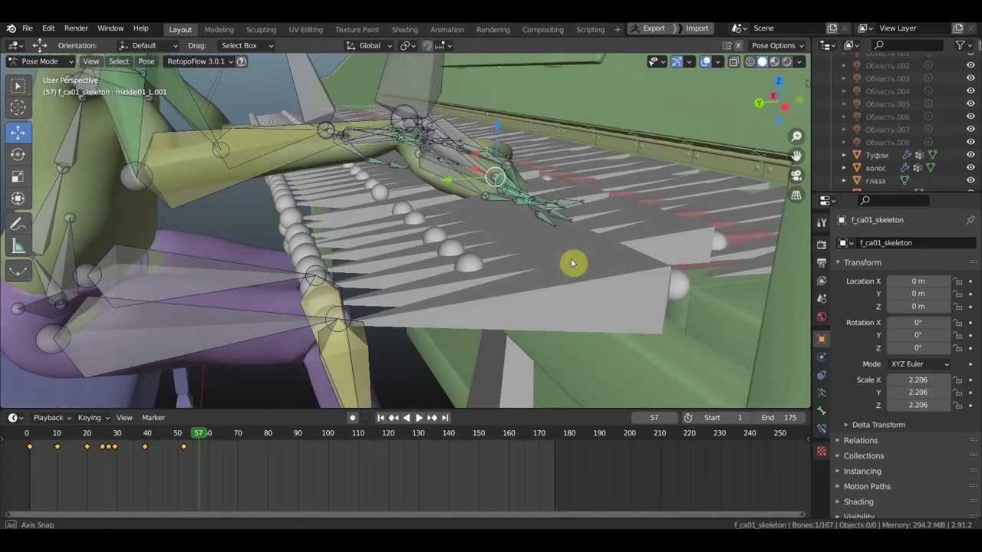
{"action": "key", "text": "r"}
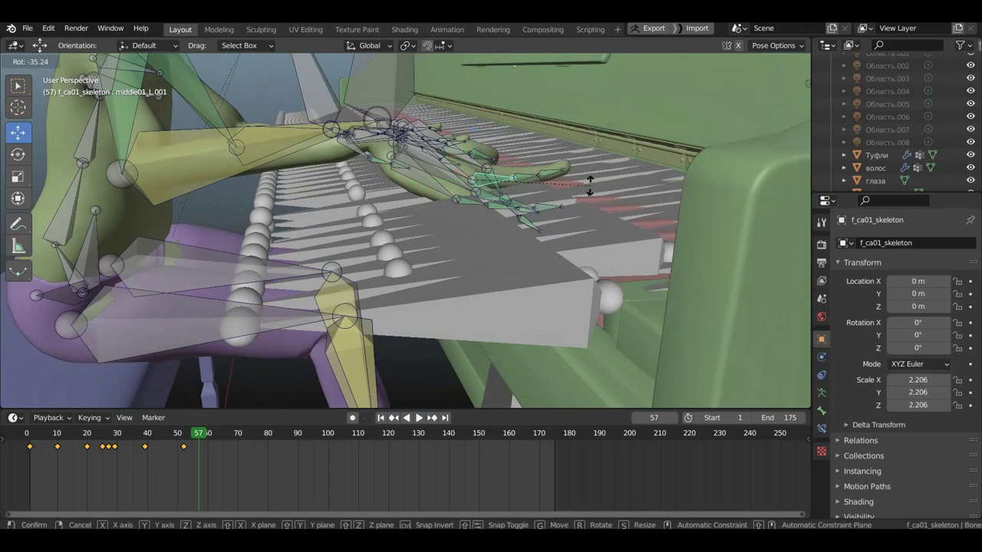
{"action": "left_click", "coordinate": [590, 190]}
{"action": "mouse_move", "coordinate": [607, 187]}
{"action": "middle_mouse_down"}
{"action": "mouse_move", "coordinate": [628, 222]}
{"action": "mouse_move", "coordinate": [614, 240]}
{"action": "mouse_move", "coordinate": [668, 193]}
{"action": "mouse_move", "coordinate": [570, 192]}
{"action": "mouse_move", "coordinate": [502, 274]}
{"action": "middle_mouse_up"}
{"action": "scroll", "coordinate": [629, 221], "scroll_direction": "up", "scroll_amount": 2}
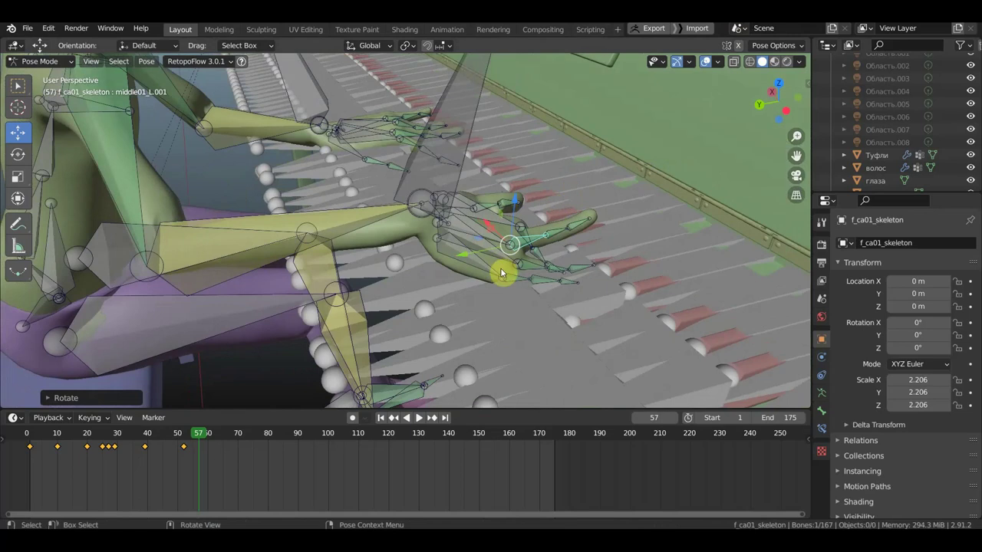
Step: Select the left ring finger bone and bend it down onto the keys in two rotations
{"action": "left_click", "coordinate": [549, 285]}
{"action": "key", "text": "alt+z"}
{"action": "mouse_move", "coordinate": [668, 191]}
{"action": "middle_mouse_down"}
{"action": "mouse_move", "coordinate": [677, 218]}
{"action": "mouse_move", "coordinate": [679, 199]}
{"action": "mouse_move", "coordinate": [736, 184]}
{"action": "mouse_move", "coordinate": [654, 208]}
{"action": "middle_mouse_up"}
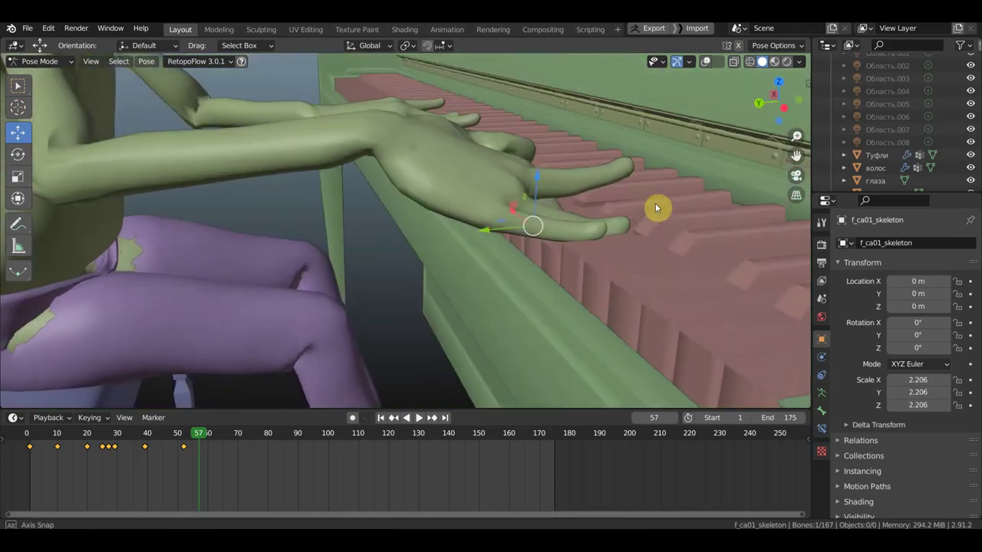
{"action": "key", "text": "r"}
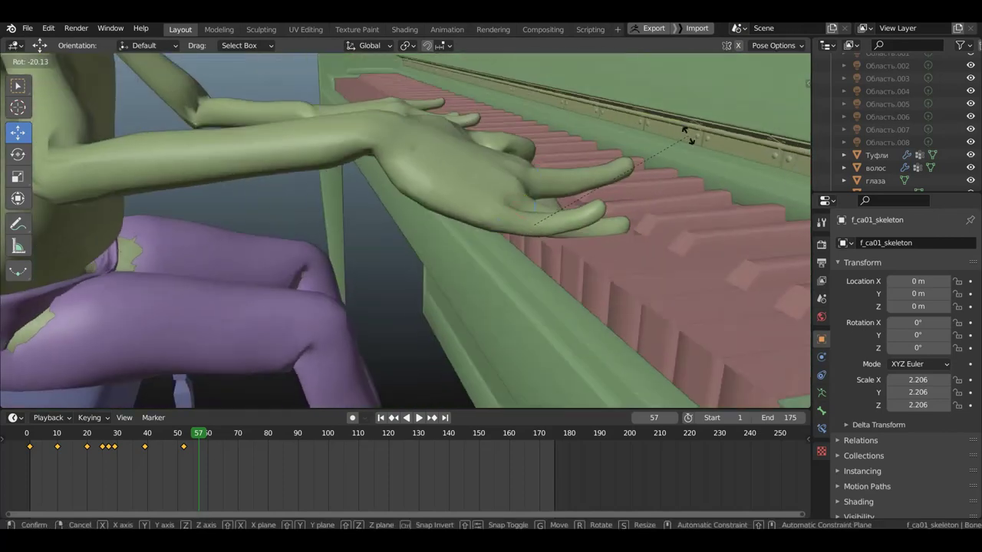
{"action": "left_click", "coordinate": [682, 153]}
{"action": "mouse_move", "coordinate": [647, 193]}
{"action": "middle_mouse_down"}
{"action": "mouse_move", "coordinate": [614, 244]}
{"action": "mouse_move", "coordinate": [616, 206]}
{"action": "mouse_move", "coordinate": [590, 206]}
{"action": "mouse_move", "coordinate": [568, 226]}
{"action": "middle_mouse_up"}
{"action": "key", "text": "r"}
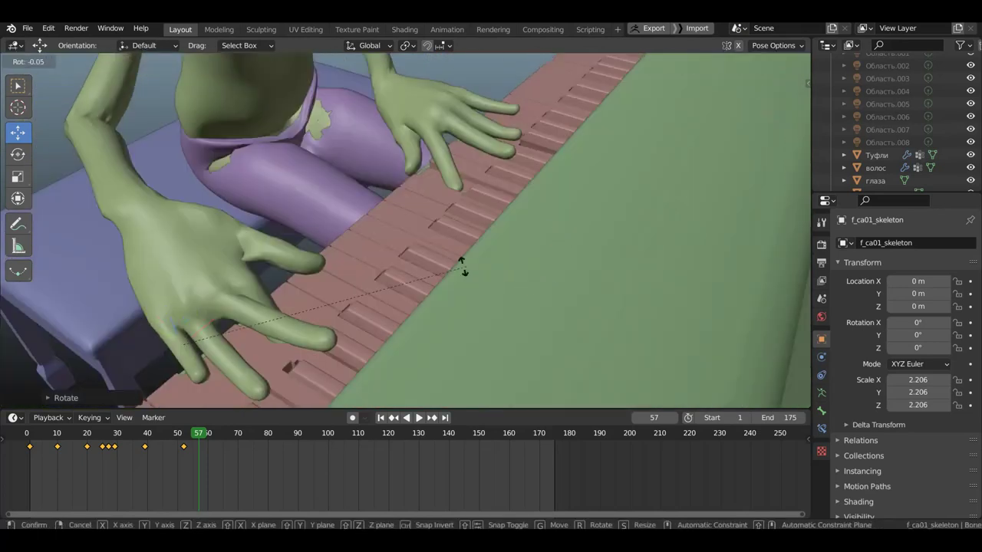
{"action": "left_click", "coordinate": [420, 298]}
Step: Bend the first left pinky bone down onto the keys in two rotations
{"action": "left_click", "coordinate": [705, 61]}
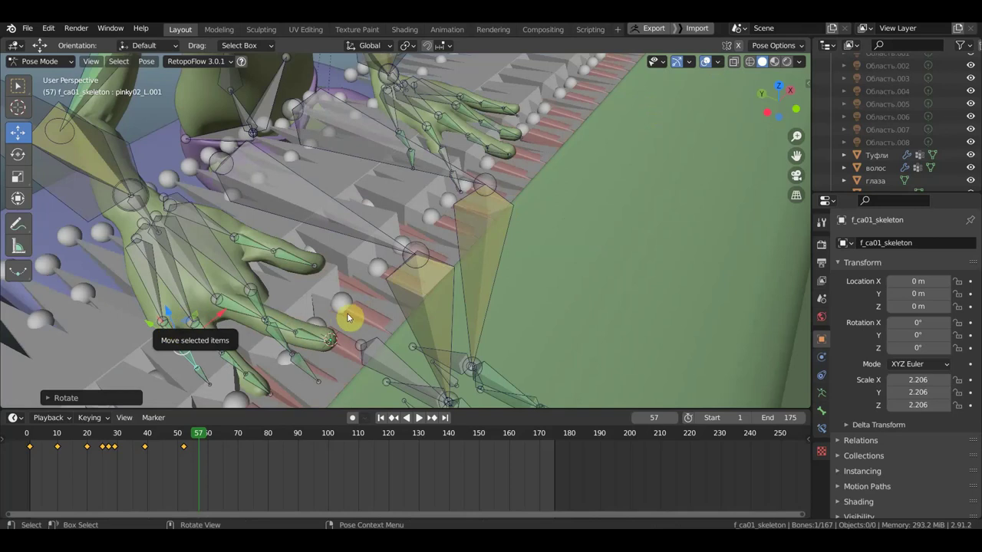
{"action": "left_click", "coordinate": [296, 331]}
{"action": "key", "text": "r"}
{"action": "left_click", "coordinate": [263, 352]}
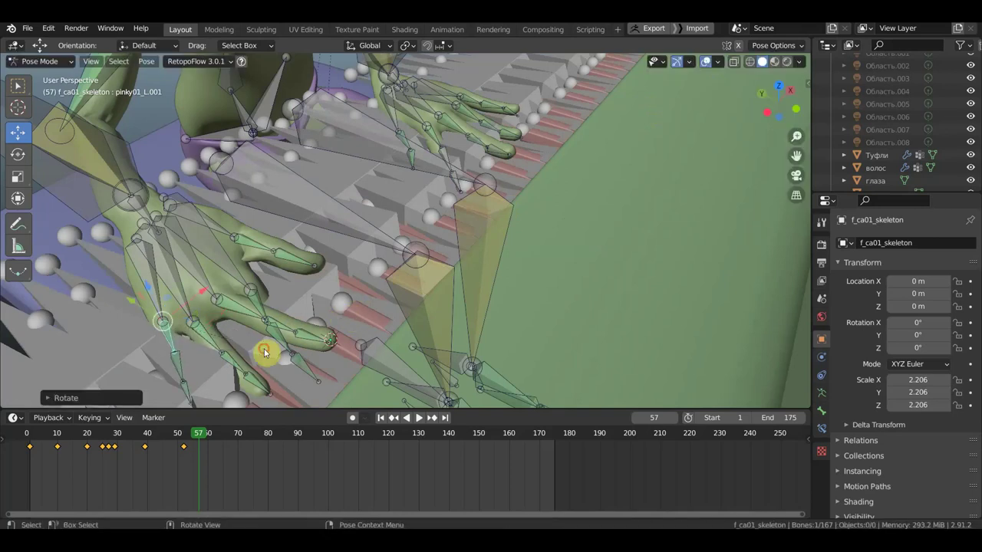
{"action": "middle_click_drag", "start_coordinate": [300, 346], "coordinate": [399, 300]}
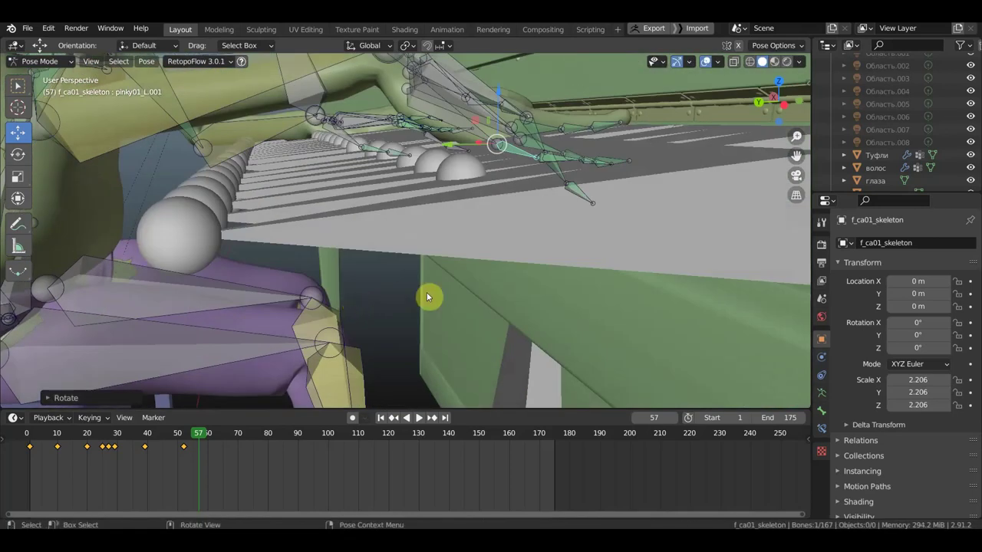
{"action": "key", "text": "r"}
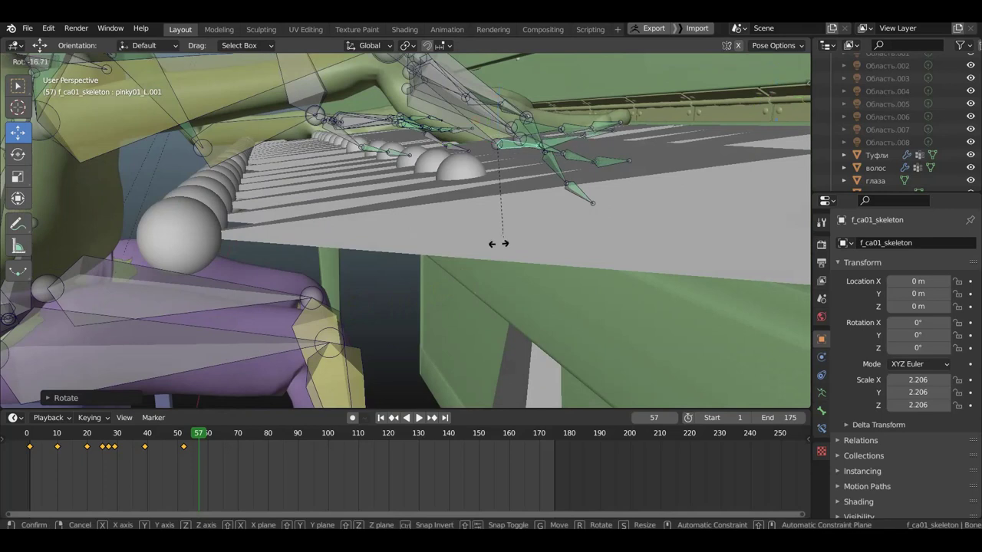
{"action": "left_click", "coordinate": [512, 234]}
{"action": "middle_click_drag", "start_coordinate": [513, 234], "coordinate": [501, 245]}
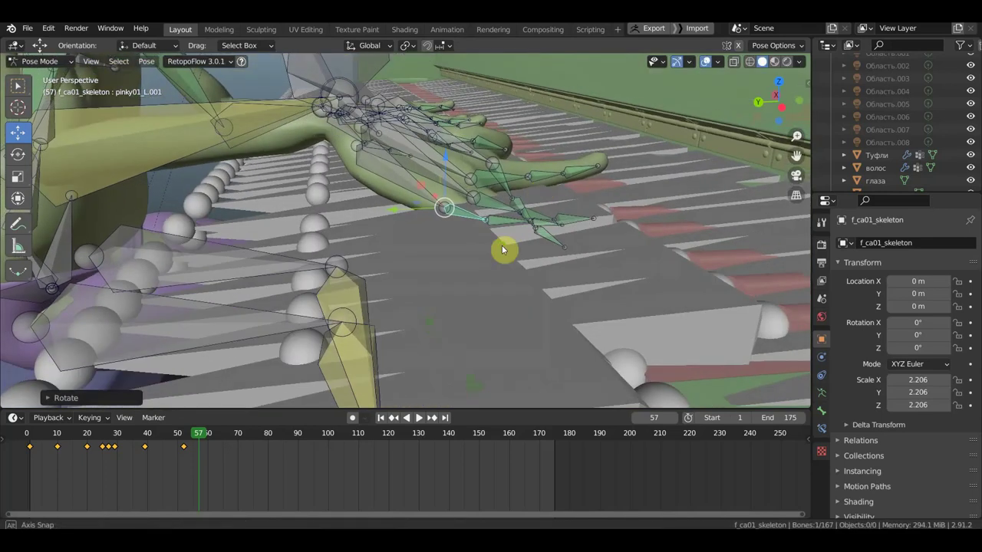
{"action": "mouse_move", "coordinate": [541, 192]}
{"action": "middle_mouse_down"}
{"action": "mouse_move", "coordinate": [546, 199]}
{"action": "mouse_move", "coordinate": [517, 202]}
{"action": "mouse_move", "coordinate": [522, 213]}
{"action": "mouse_move", "coordinate": [576, 214]}
{"action": "middle_mouse_up"}
{"action": "left_click", "coordinate": [705, 61]}
{"action": "mouse_move", "coordinate": [708, 164]}
{"action": "middle_mouse_down"}
{"action": "mouse_move", "coordinate": [733, 200]}
{"action": "mouse_move", "coordinate": [760, 193]}
{"action": "mouse_move", "coordinate": [771, 135]}
{"action": "mouse_move", "coordinate": [758, 131]}
{"action": "mouse_move", "coordinate": [725, 156]}
{"action": "mouse_move", "coordinate": [688, 161]}
{"action": "middle_mouse_up"}
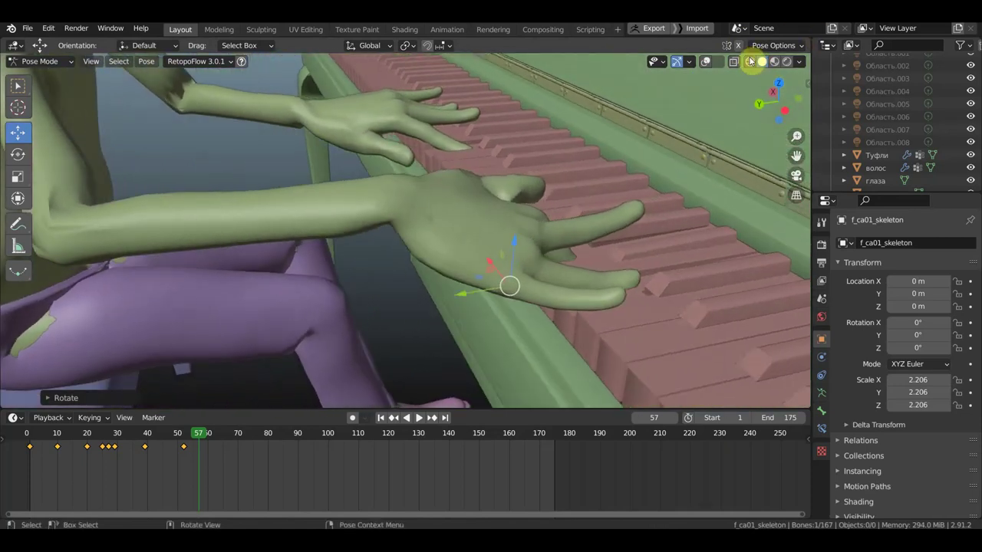
Step: Rotate the base bones of the left ring finger and pinky to curl them further
{"action": "left_click", "coordinate": [705, 64]}
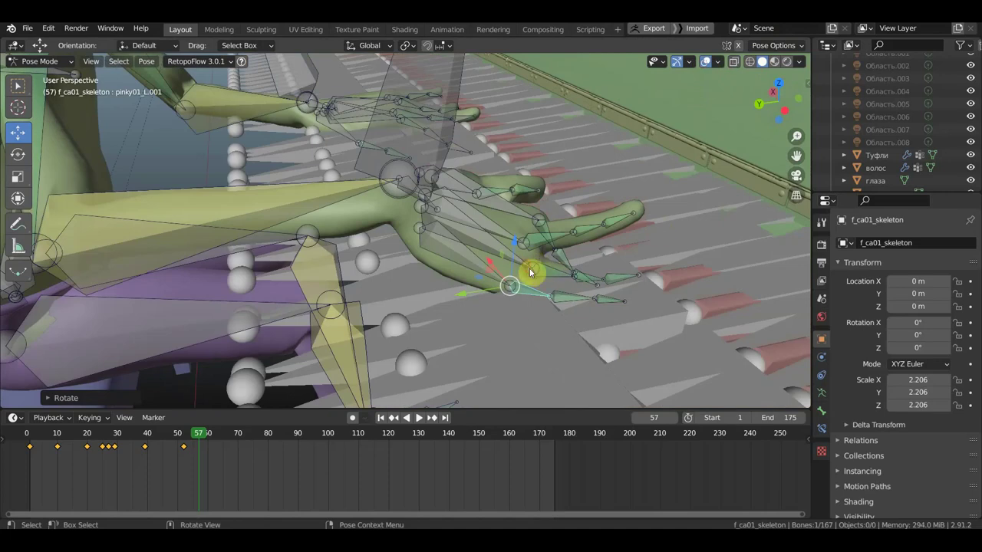
{"action": "left_click", "coordinate": [557, 290]}
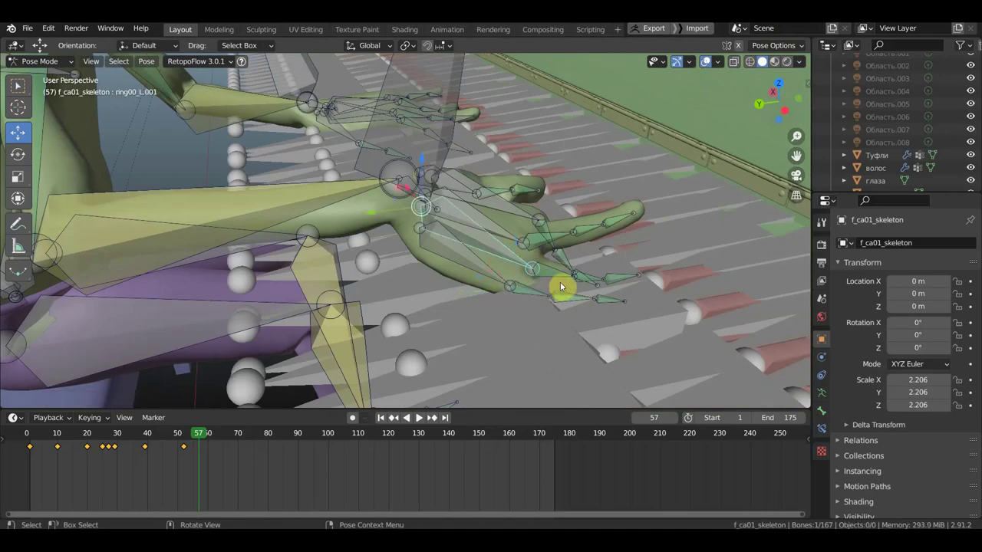
{"action": "key", "text": "r"}
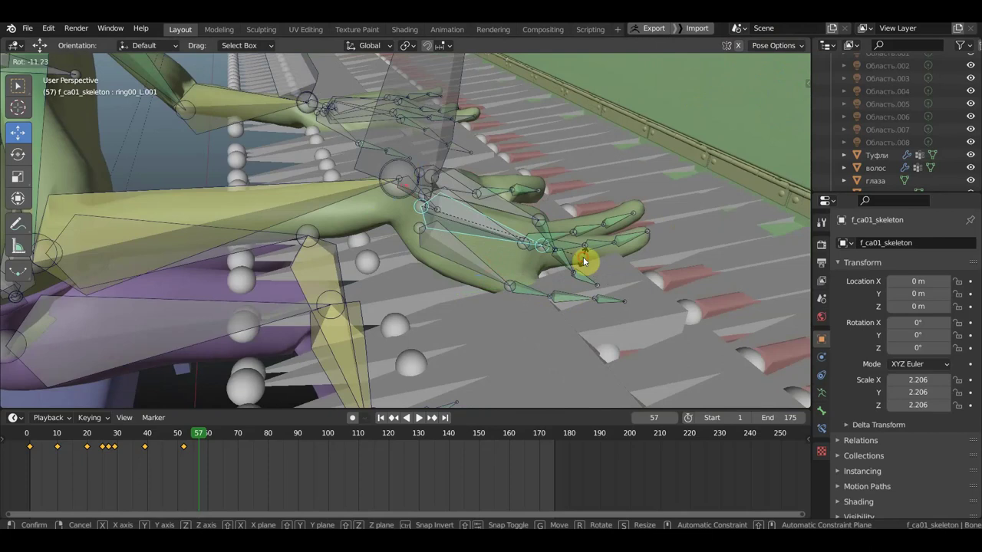
{"action": "left_click", "coordinate": [585, 257]}
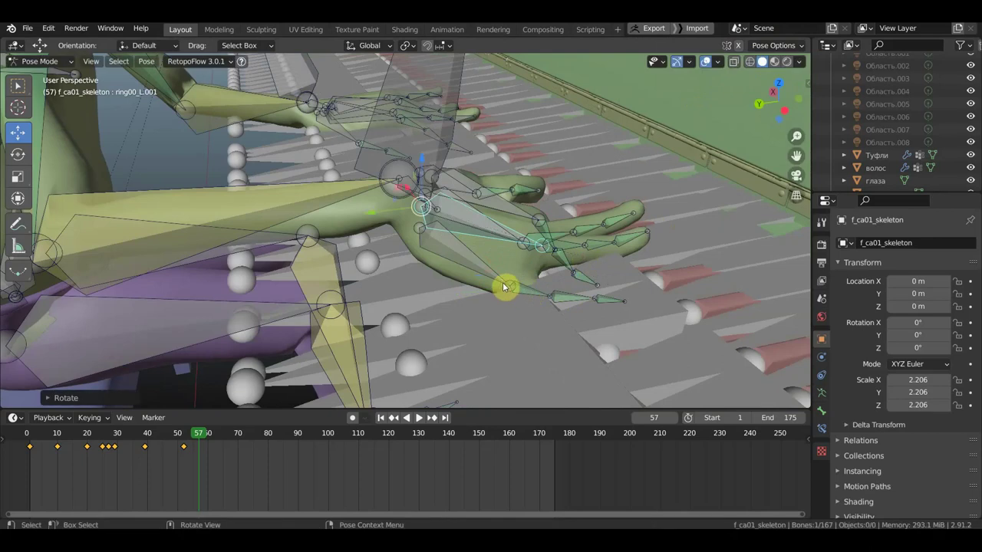
{"action": "left_click", "coordinate": [463, 315]}
{"action": "middle_click_drag", "start_coordinate": [460, 318], "coordinate": [422, 325]}
{"action": "key", "text": "r"}
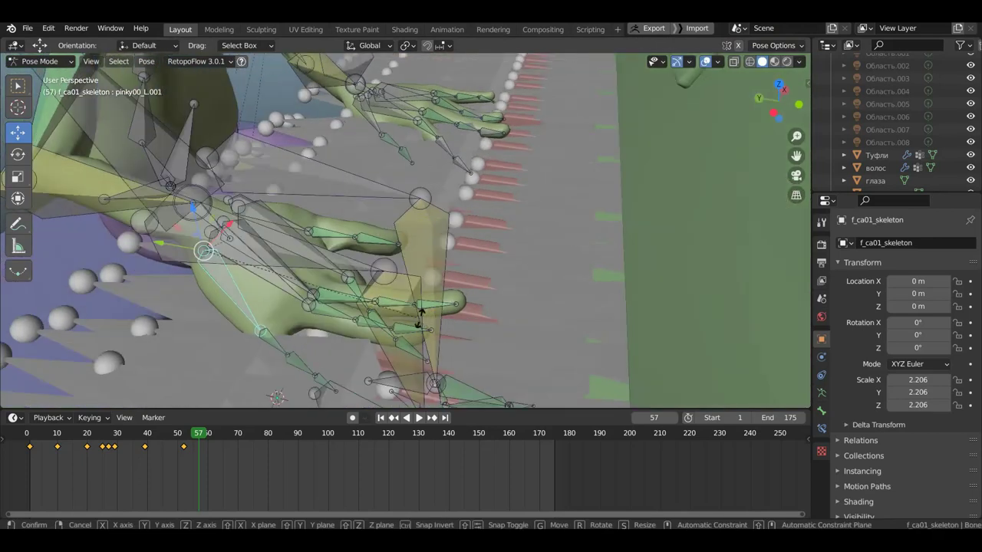
{"action": "left_click", "coordinate": [482, 290]}
{"action": "mouse_move", "coordinate": [482, 290]}
{"action": "middle_mouse_down"}
{"action": "mouse_move", "coordinate": [509, 314]}
{"action": "mouse_move", "coordinate": [541, 305]}
{"action": "middle_mouse_up"}
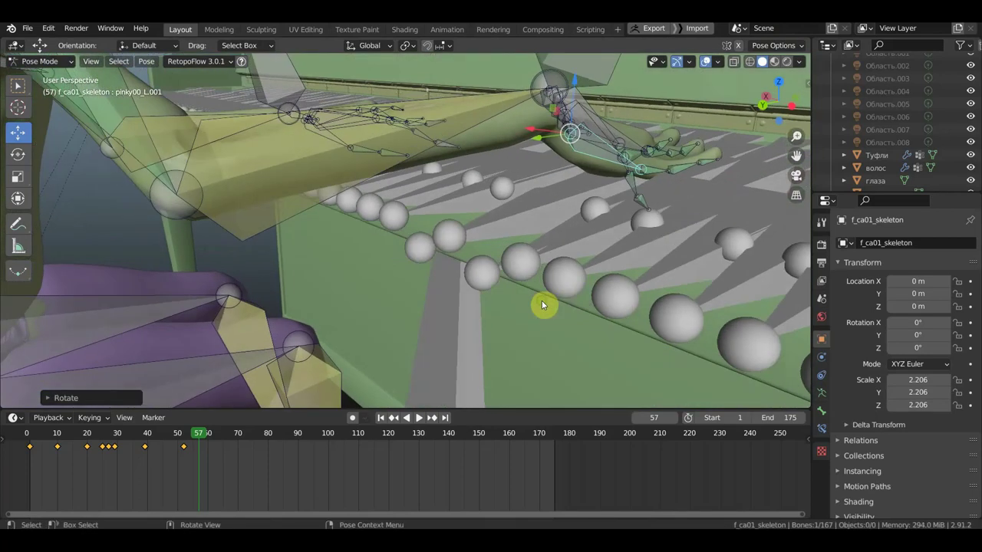
{"action": "mouse_move", "coordinate": [689, 263]}
{"action": "middle_mouse_down"}
{"action": "mouse_move", "coordinate": [578, 258]}
{"action": "mouse_move", "coordinate": [576, 278]}
{"action": "middle_mouse_up"}
Step: Key location and rotation for all bones at frame 57
{"action": "key", "text": "a"}
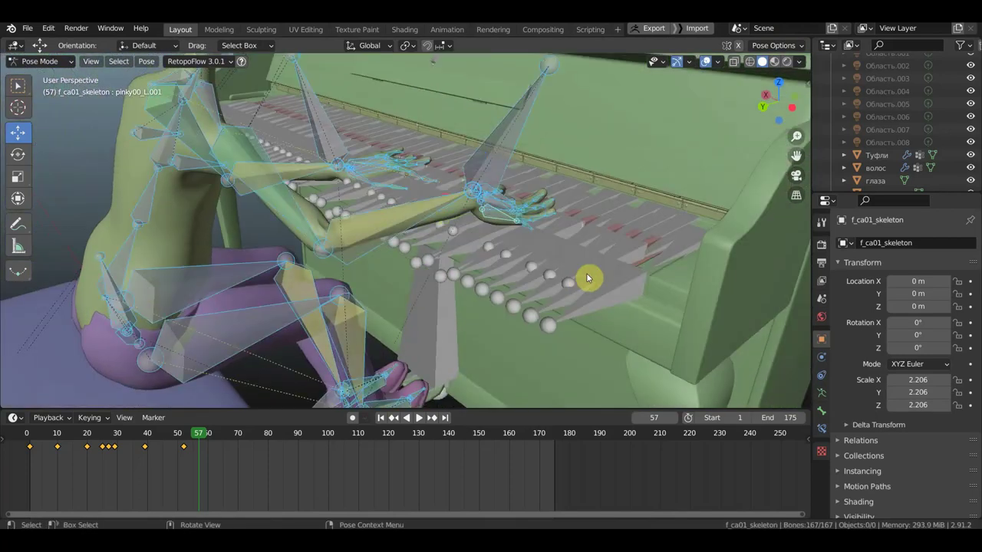
{"action": "key", "text": "i"}
{"action": "left_click", "coordinate": [576, 275]}
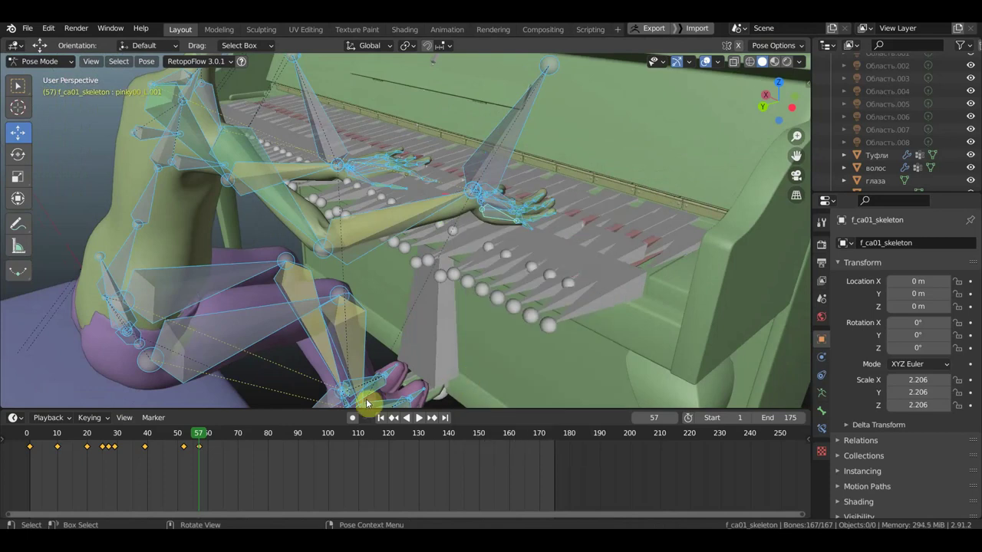
Step: Scrub and play the timeline, hiding the bones to check the hands on the keys
{"action": "mouse_move", "coordinate": [197, 439]}
{"action": "left_mouse_down"}
{"action": "mouse_move", "coordinate": [76, 436]}
{"action": "mouse_move", "coordinate": [240, 457]}
{"action": "mouse_move", "coordinate": [153, 450]}
{"action": "left_mouse_up"}
{"action": "key", "text": "space"}
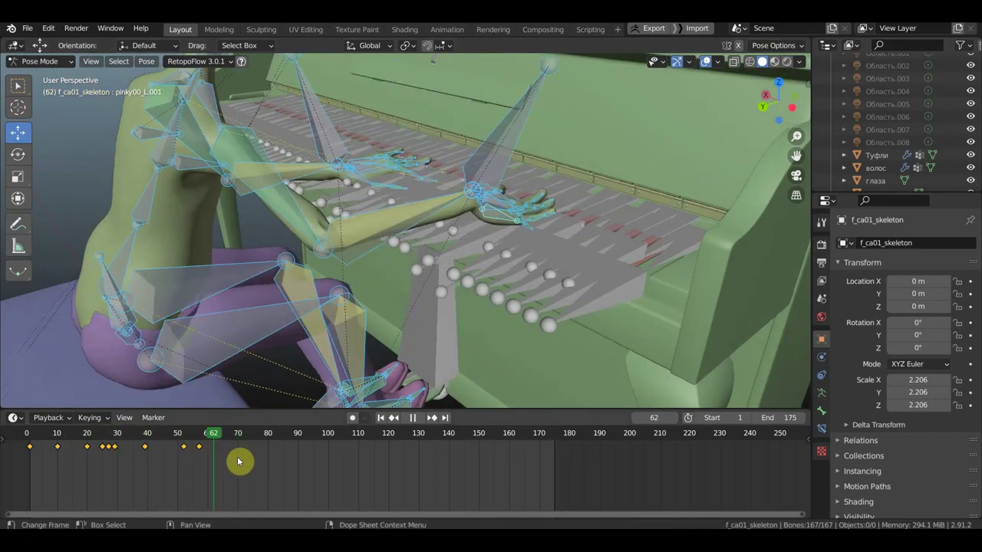
{"action": "left_click_drag", "start_coordinate": [234, 460], "coordinate": [208, 455]}
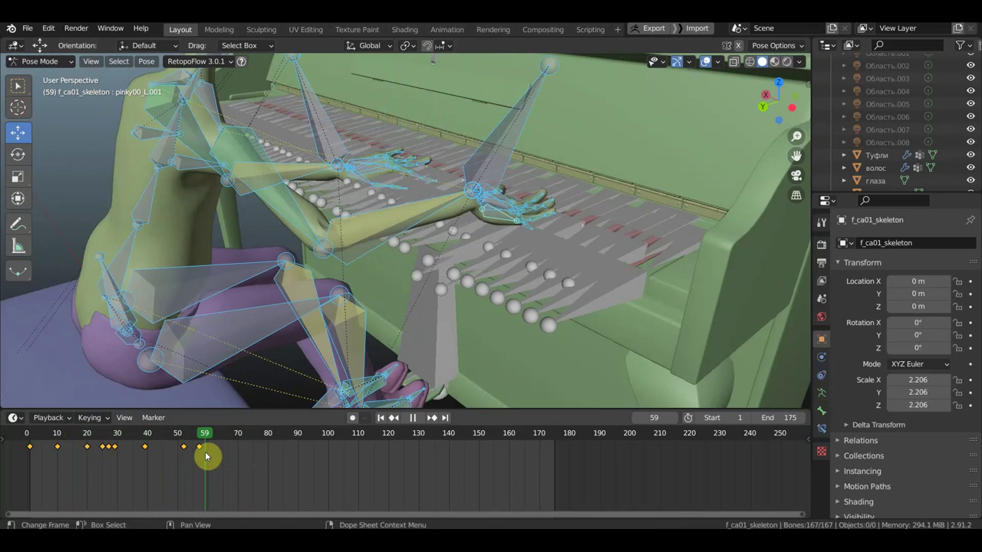
{"action": "mouse_move", "coordinate": [188, 452]}
{"action": "left_mouse_down"}
{"action": "mouse_move", "coordinate": [166, 451]}
{"action": "mouse_move", "coordinate": [203, 461]}
{"action": "left_mouse_up"}
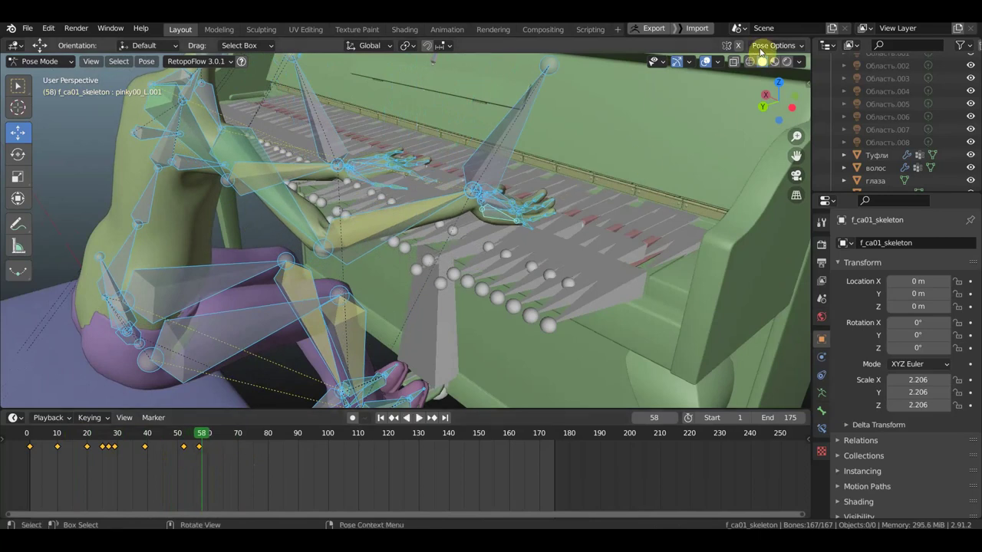
{"action": "left_click", "coordinate": [706, 63]}
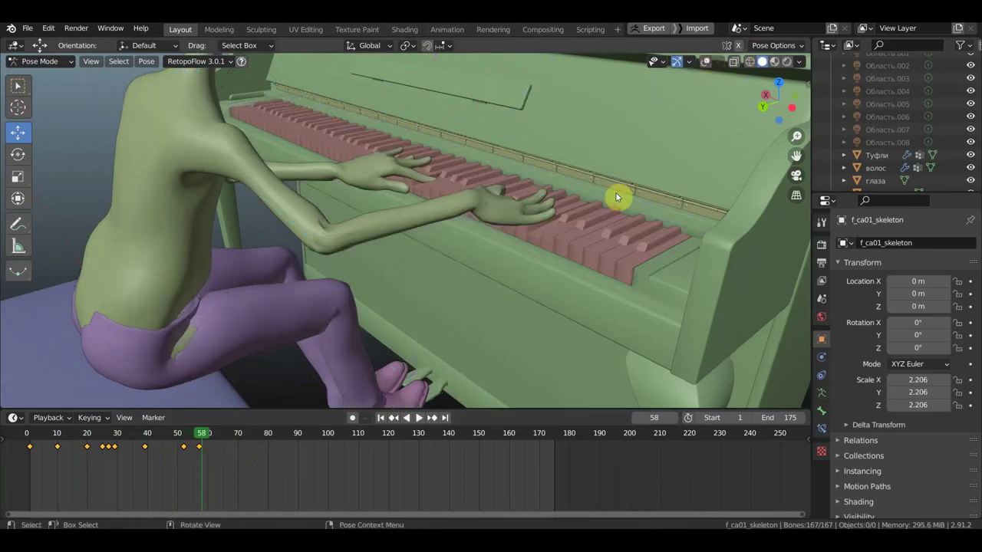
{"action": "mouse_move", "coordinate": [506, 281]}
{"action": "middle_mouse_down"}
{"action": "mouse_move", "coordinate": [529, 278]}
{"action": "mouse_move", "coordinate": [523, 257]}
{"action": "mouse_move", "coordinate": [507, 286]}
{"action": "middle_mouse_up"}
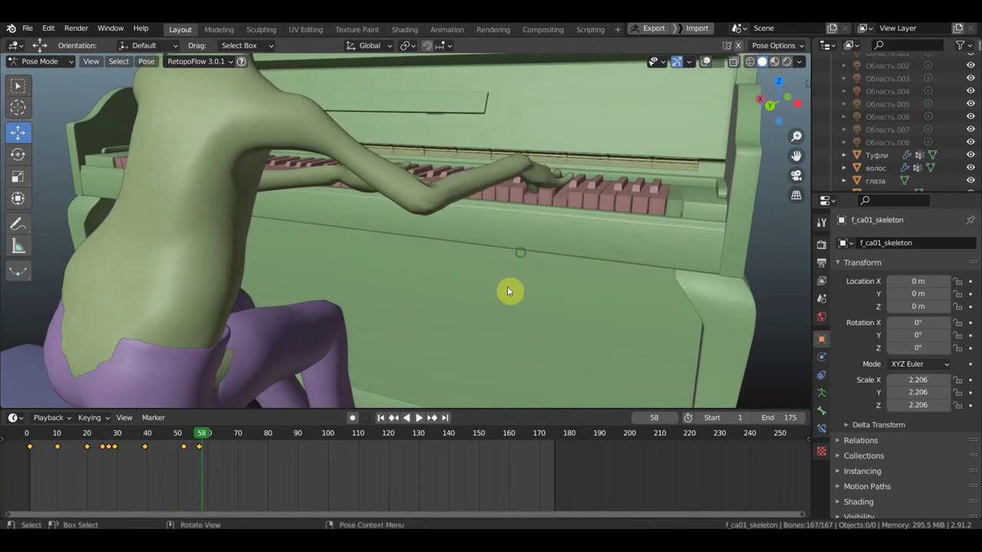
{"action": "scroll", "coordinate": [482, 305], "scroll_direction": "up", "scroll_amount": 3}
{"action": "mouse_move", "coordinate": [688, 204]}
{"action": "middle_mouse_down"}
{"action": "mouse_move", "coordinate": [651, 208]}
{"action": "mouse_move", "coordinate": [598, 246]}
{"action": "middle_mouse_up"}
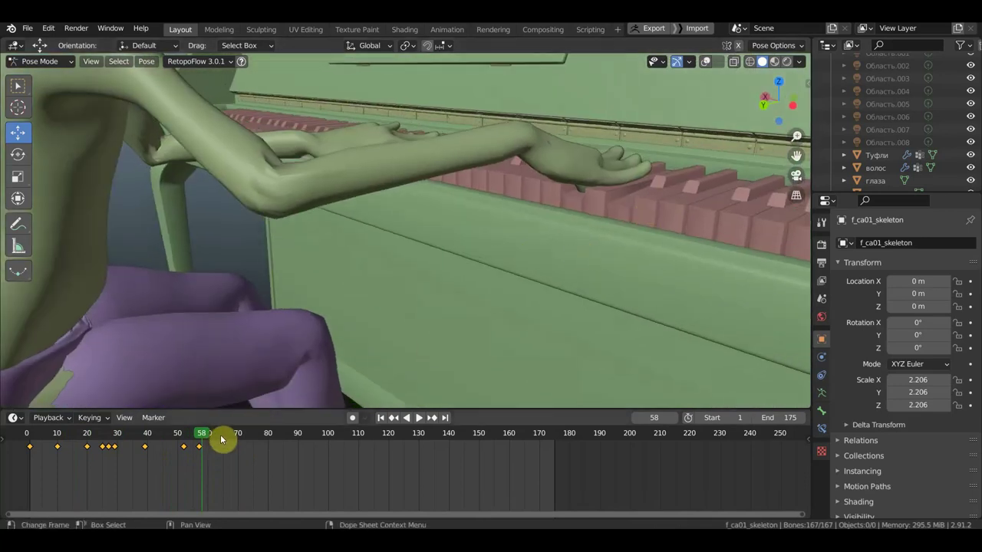
{"action": "left_click", "coordinate": [704, 64]}
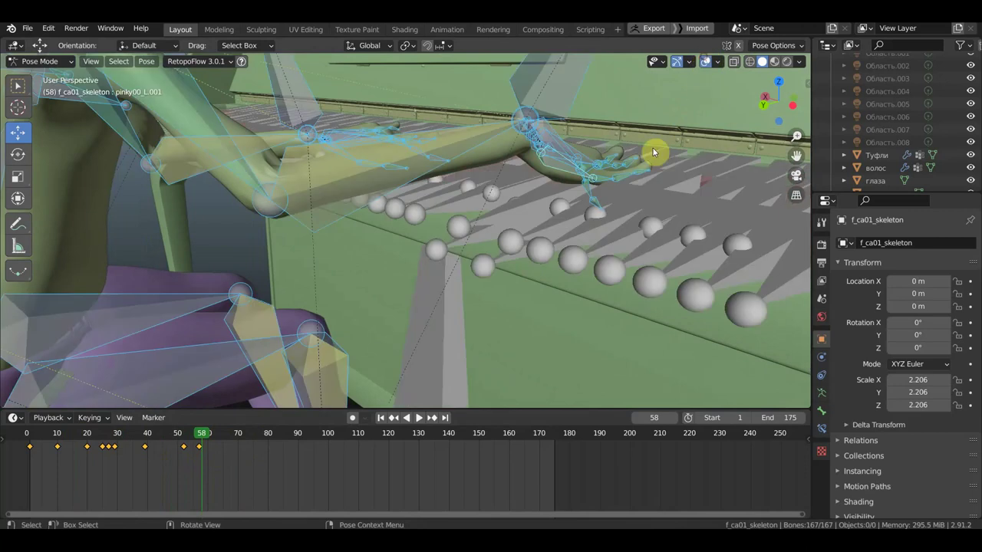
Step: Curl the left pinky finger bone toward the keys
{"action": "middle_click_drag", "start_coordinate": [588, 173], "coordinate": [526, 179]}
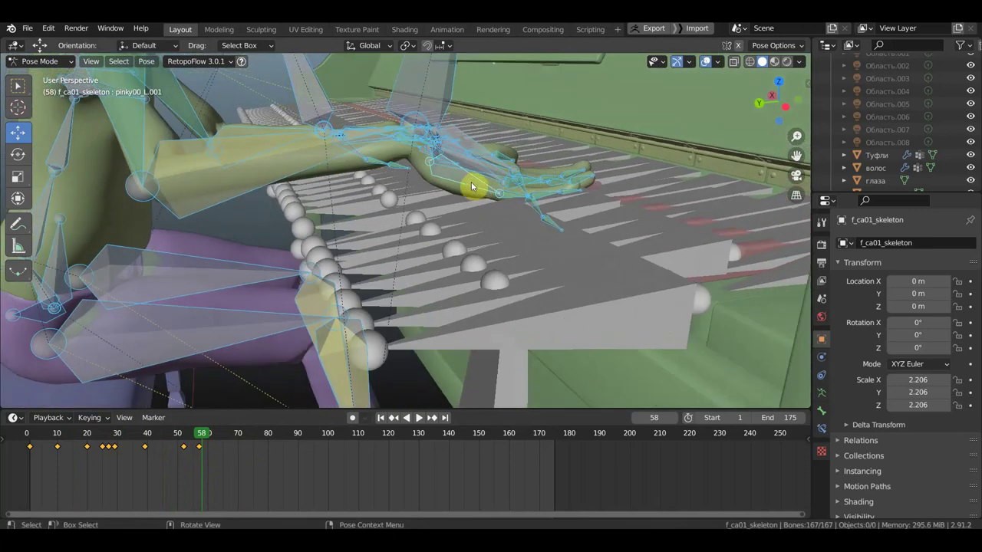
{"action": "left_click", "coordinate": [514, 197]}
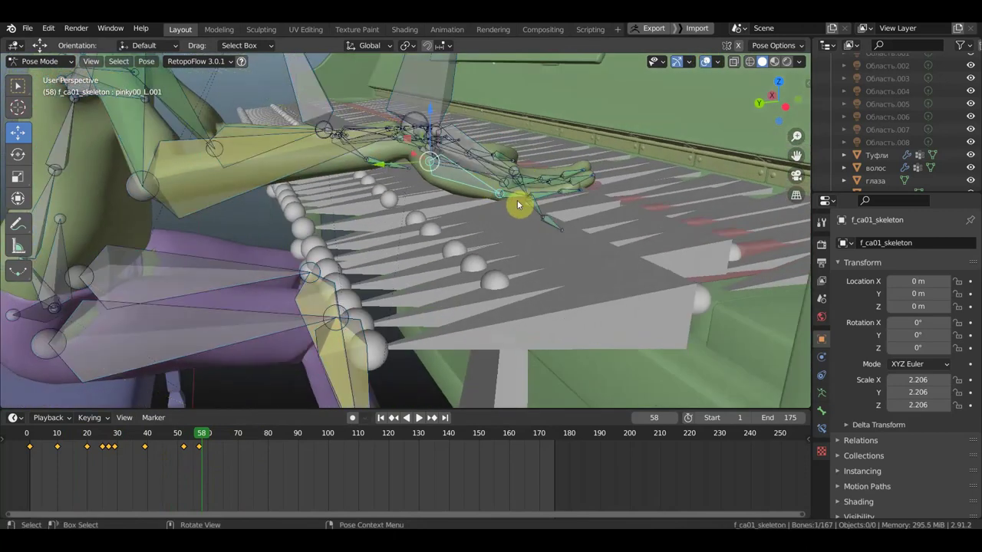
{"action": "key", "text": "r"}
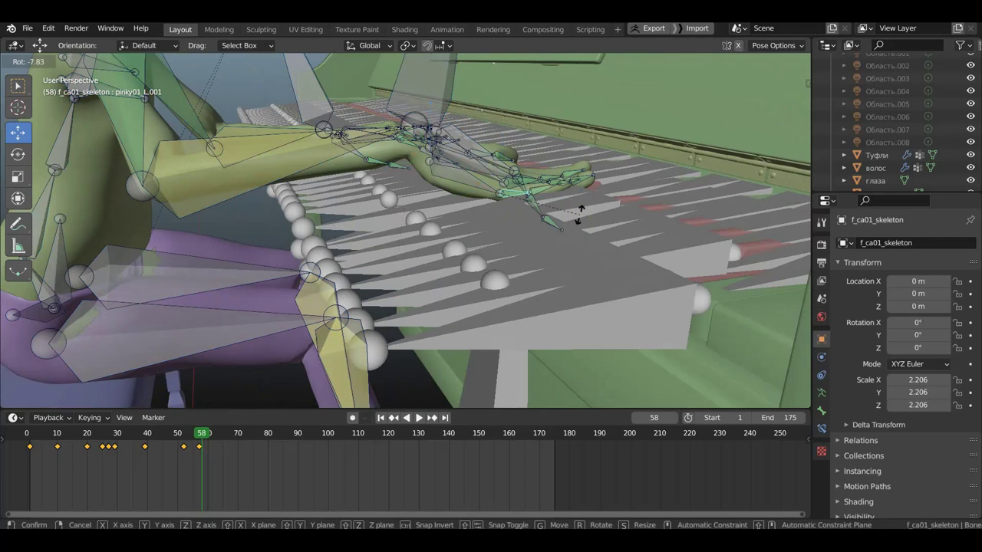
{"action": "left_click", "coordinate": [555, 236]}
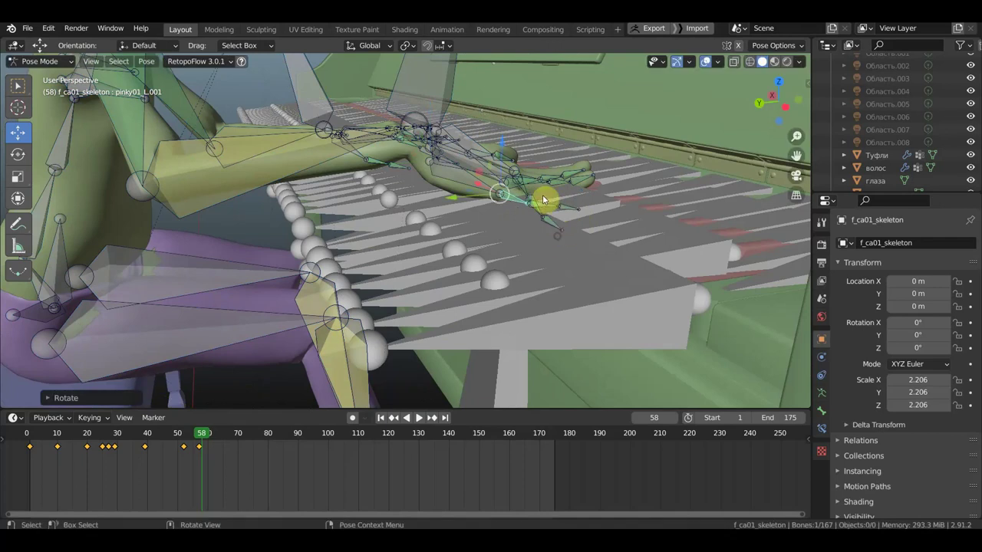
Step: Move the left hand's IK control to a new position over the keys
{"action": "middle_click_drag", "start_coordinate": [544, 199], "coordinate": [423, 105]}
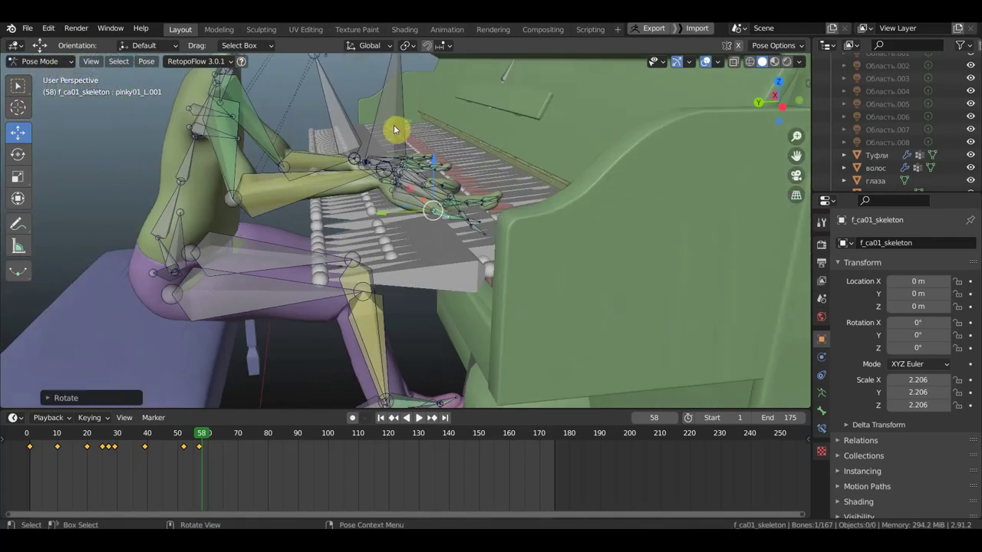
{"action": "left_click", "coordinate": [429, 132]}
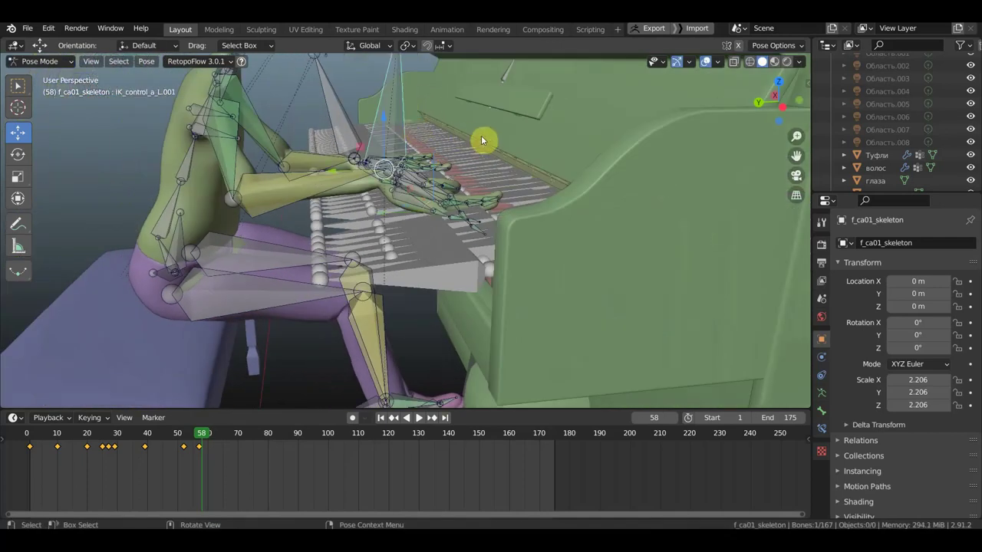
{"action": "key", "text": "g"}
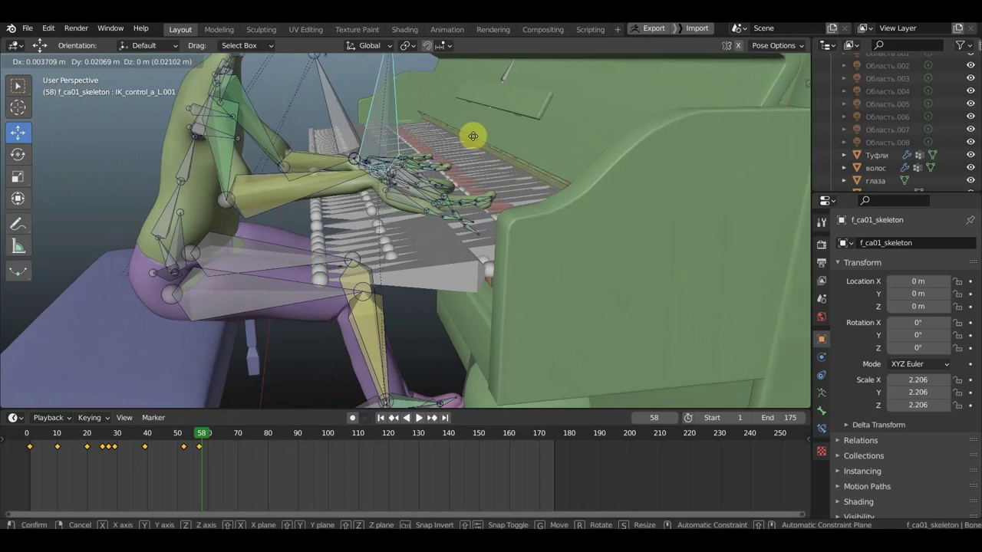
{"action": "left_click", "coordinate": [468, 138]}
Step: Move the forearm bone and rotate the left hand flat onto the keys
{"action": "middle_click_drag", "start_coordinate": [482, 160], "coordinate": [499, 204]}
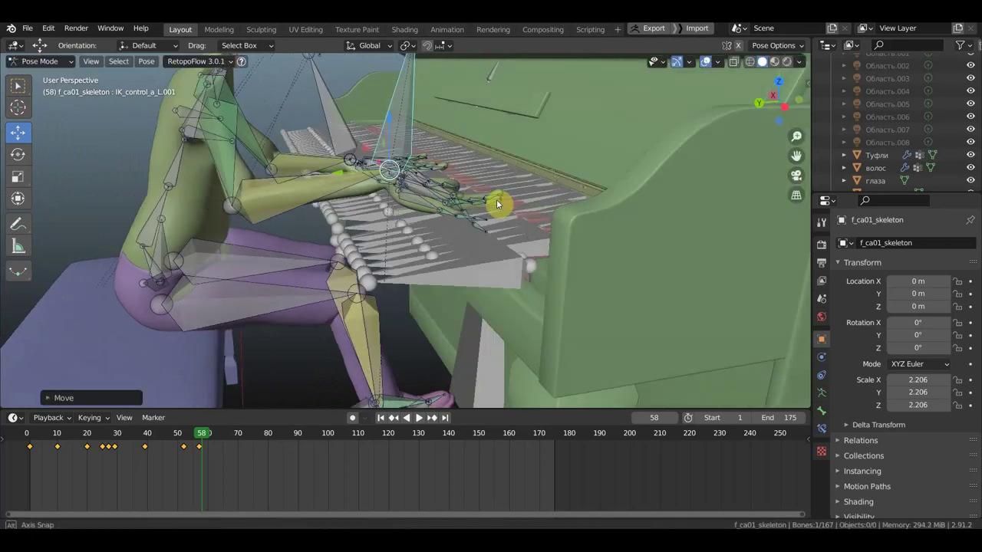
{"action": "scroll", "coordinate": [537, 207], "scroll_direction": "up", "scroll_amount": 4}
{"action": "mouse_move", "coordinate": [625, 215]}
{"action": "middle_mouse_down"}
{"action": "mouse_move", "coordinate": [508, 210]}
{"action": "mouse_move", "coordinate": [376, 150]}
{"action": "middle_mouse_up"}
{"action": "left_click", "coordinate": [328, 144]}
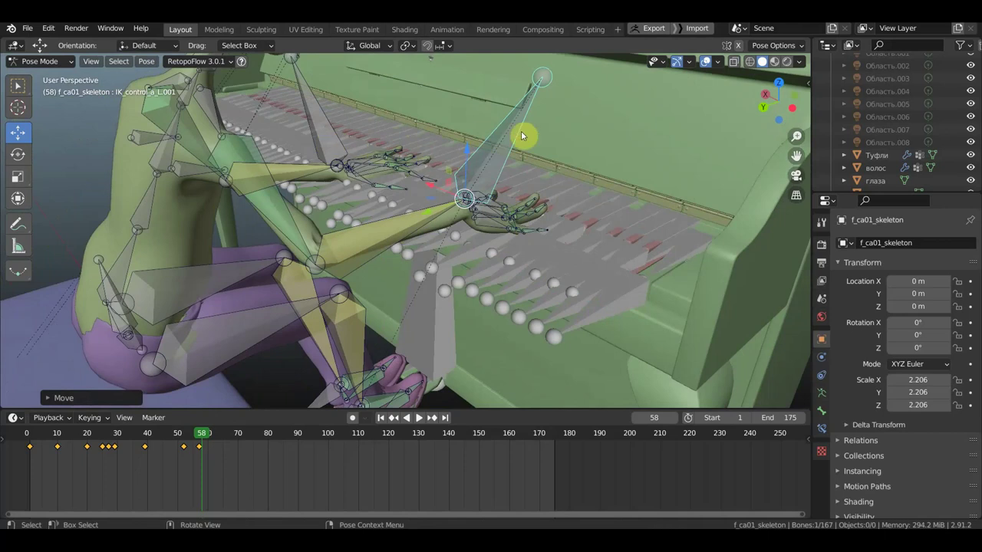
{"action": "left_click", "coordinate": [703, 63]}
{"action": "scroll", "coordinate": [420, 240], "scroll_direction": "up", "scroll_amount": 3}
{"action": "mouse_move", "coordinate": [438, 245]}
{"action": "middle_mouse_down"}
{"action": "mouse_move", "coordinate": [574, 308]}
{"action": "mouse_move", "coordinate": [642, 287]}
{"action": "mouse_move", "coordinate": [653, 260]}
{"action": "mouse_move", "coordinate": [631, 255]}
{"action": "middle_mouse_up"}
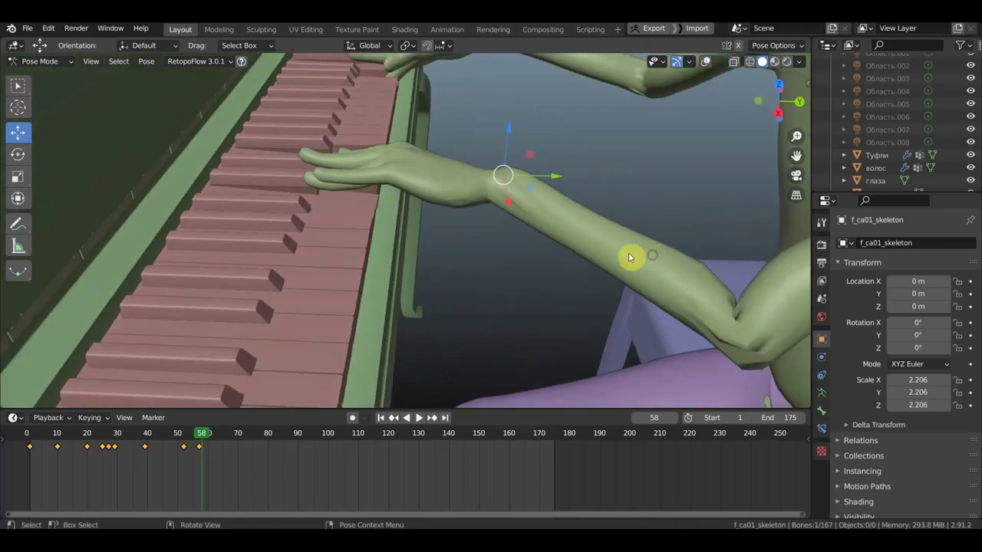
{"action": "key", "text": "g"}
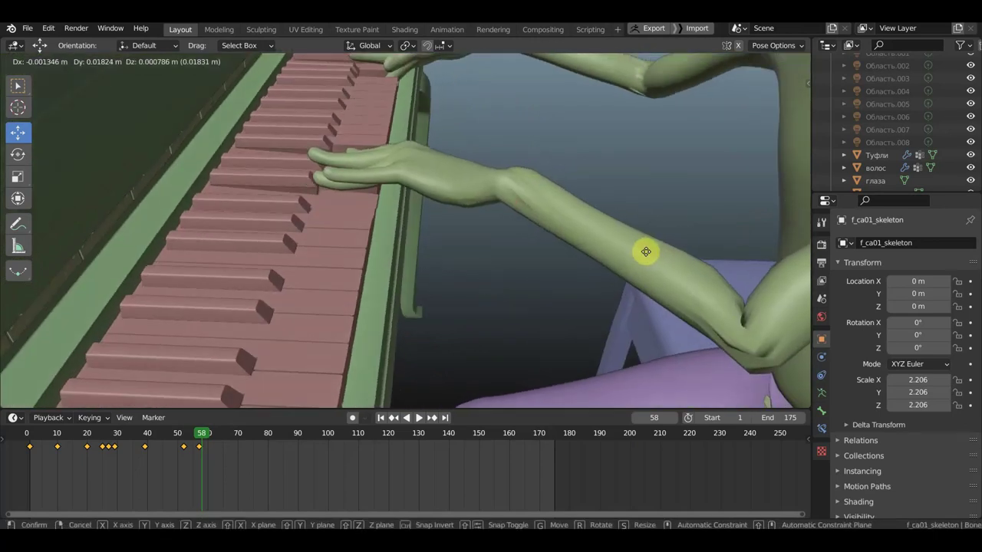
{"action": "left_click", "coordinate": [646, 255]}
{"action": "mouse_move", "coordinate": [556, 252]}
{"action": "middle_mouse_down"}
{"action": "mouse_move", "coordinate": [357, 248]}
{"action": "mouse_move", "coordinate": [421, 284]}
{"action": "mouse_move", "coordinate": [453, 318]}
{"action": "mouse_move", "coordinate": [445, 329]}
{"action": "mouse_move", "coordinate": [543, 320]}
{"action": "middle_mouse_up"}
{"action": "key", "text": "r"}
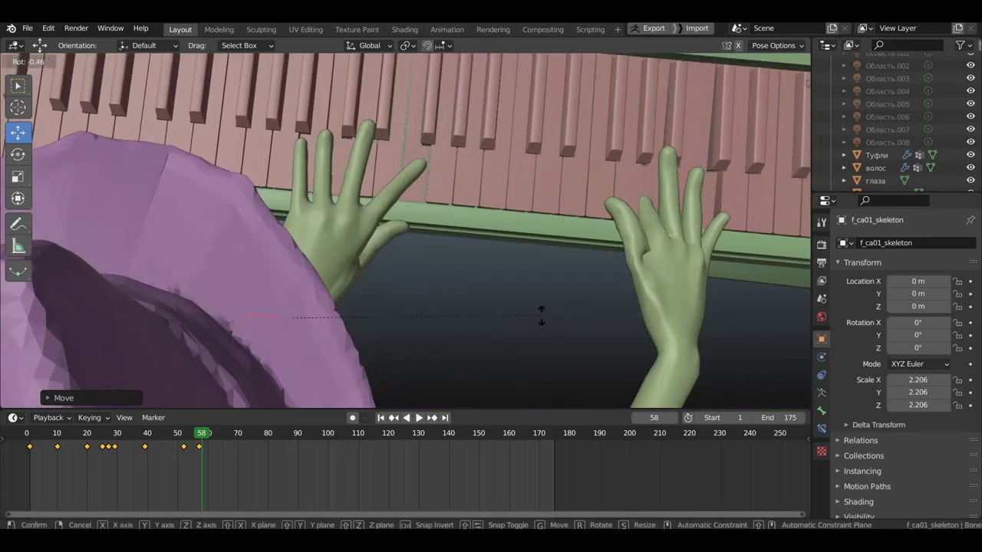
{"action": "left_click", "coordinate": [554, 326]}
Step: Key location and rotation for all bones at frame 58
{"action": "mouse_move", "coordinate": [547, 333]}
{"action": "middle_mouse_down"}
{"action": "mouse_move", "coordinate": [453, 230]}
{"action": "mouse_move", "coordinate": [442, 230]}
{"action": "middle_mouse_up"}
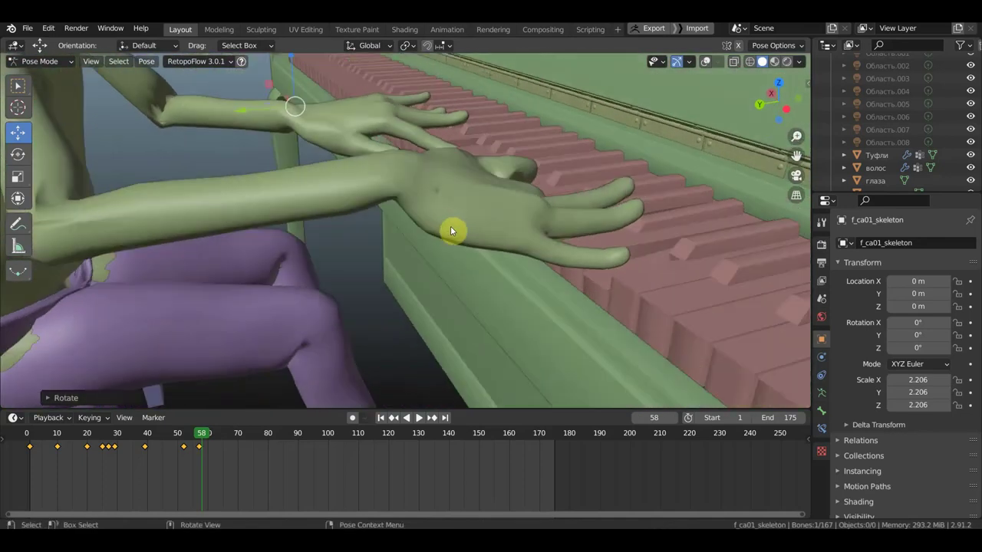
{"action": "key", "text": "a"}
{"action": "key", "text": "i"}
{"action": "left_click", "coordinate": [450, 227]}
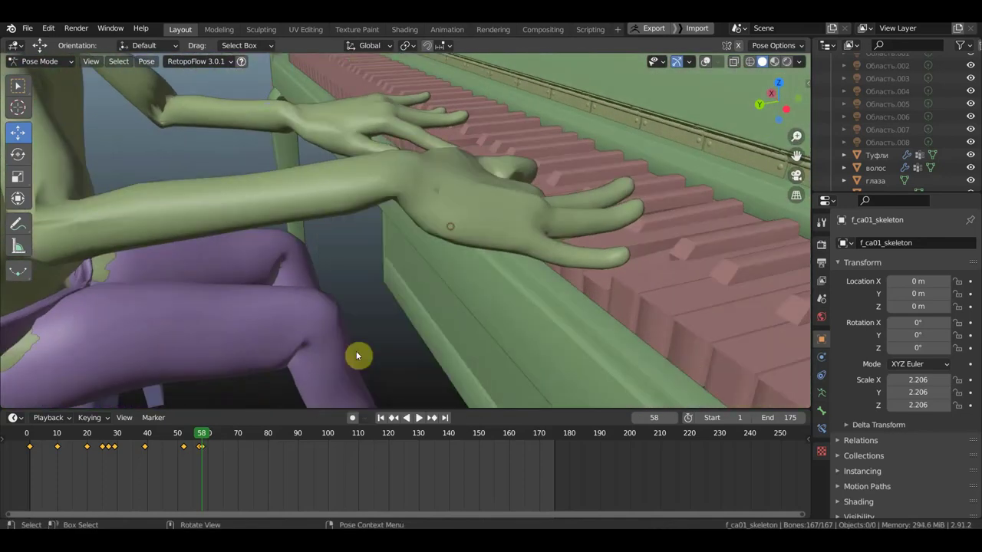
Step: Scrub the timeline to frame 78 to review the motion, then return to frame 70
{"action": "mouse_move", "coordinate": [201, 433]}
{"action": "left_mouse_down"}
{"action": "mouse_move", "coordinate": [182, 436]}
{"action": "mouse_move", "coordinate": [233, 447]}
{"action": "left_mouse_up"}
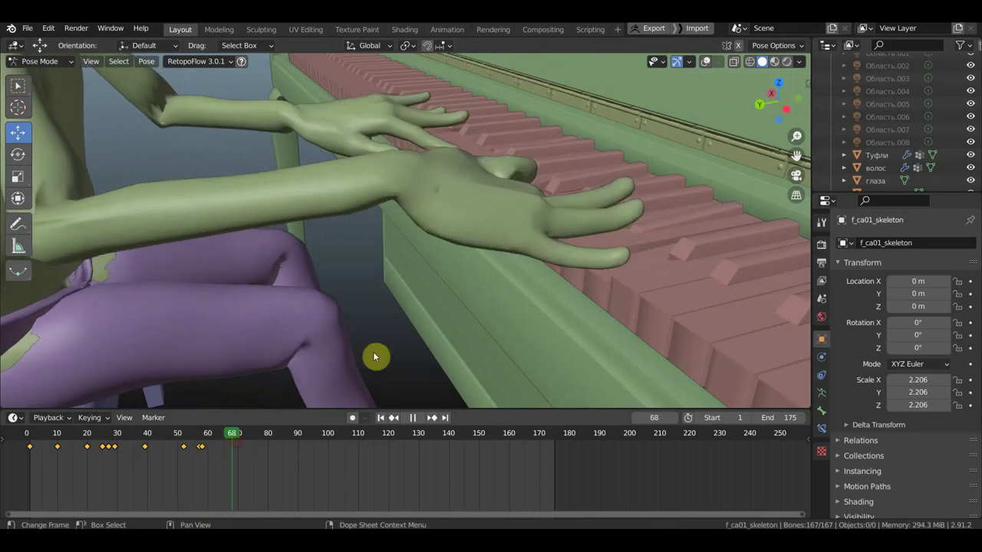
{"action": "mouse_move", "coordinate": [402, 323]}
{"action": "middle_mouse_down"}
{"action": "mouse_move", "coordinate": [353, 339]}
{"action": "mouse_move", "coordinate": [351, 357]}
{"action": "mouse_move", "coordinate": [401, 340]}
{"action": "mouse_move", "coordinate": [504, 339]}
{"action": "mouse_move", "coordinate": [614, 165]}
{"action": "middle_mouse_up"}
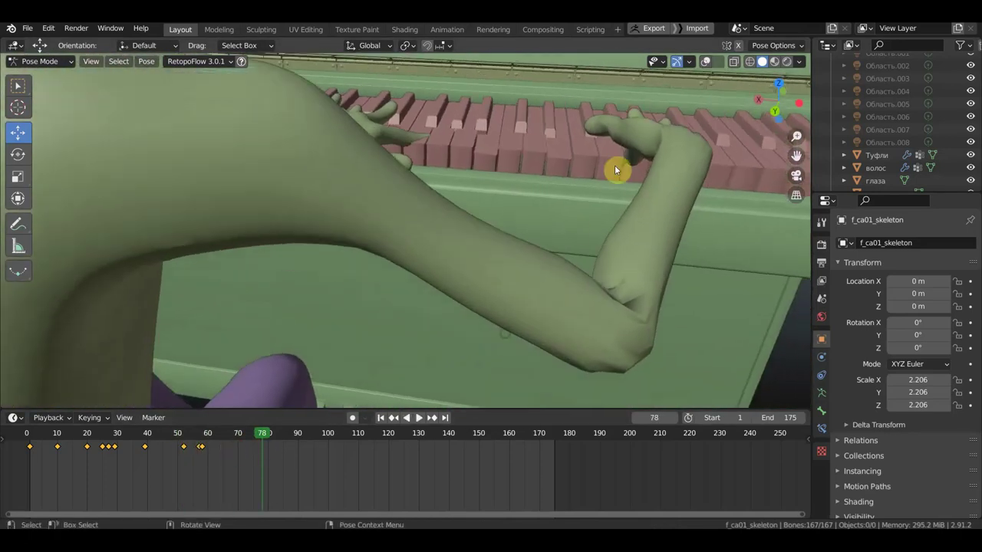
{"action": "left_click_drag", "start_coordinate": [197, 437], "coordinate": [239, 437]}
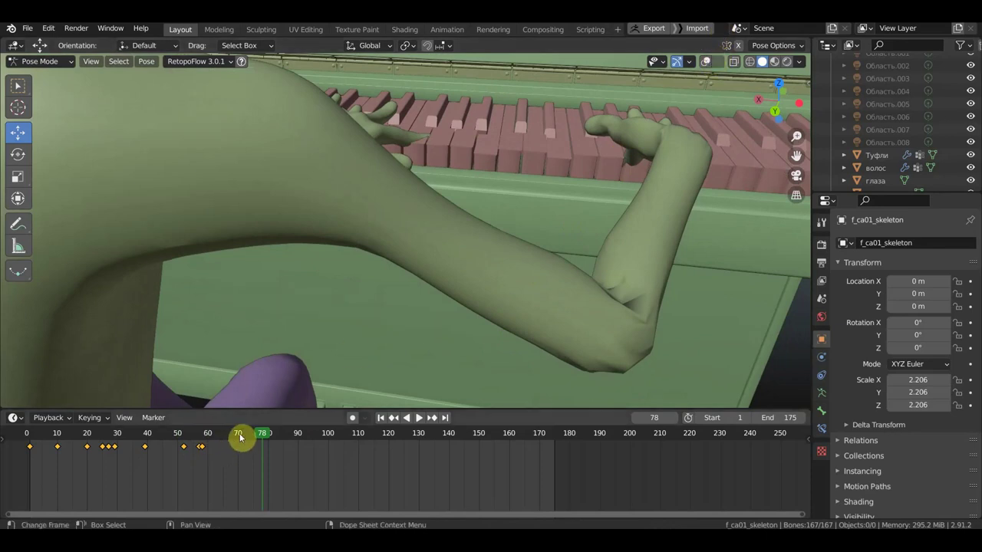
{"action": "key", "text": "space"}
Step: Select a hand control bone and move it to reposition the arm over the keys
{"action": "mouse_move", "coordinate": [621, 223]}
{"action": "middle_mouse_down"}
{"action": "mouse_move", "coordinate": [576, 241]}
{"action": "mouse_move", "coordinate": [706, 76]}
{"action": "middle_mouse_up"}
{"action": "left_click", "coordinate": [706, 62]}
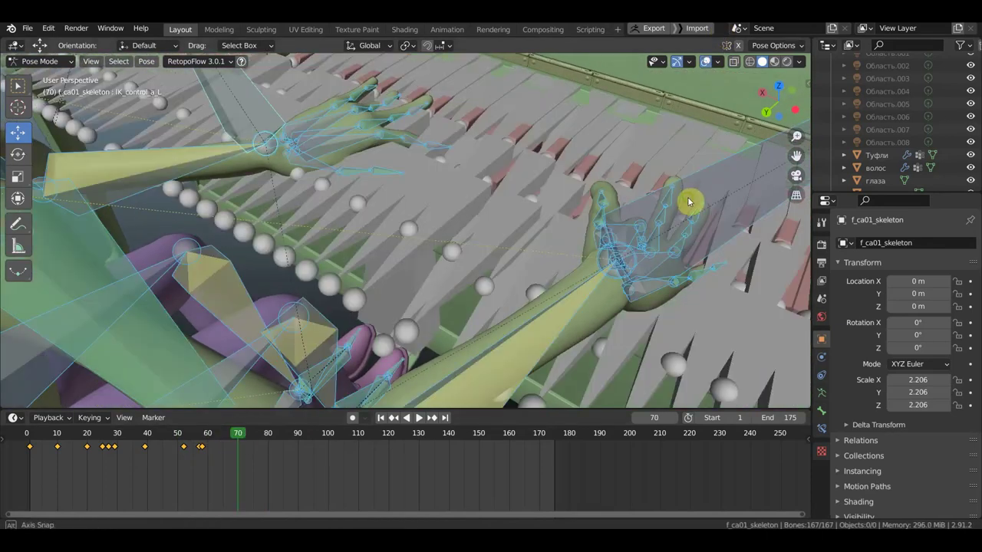
{"action": "middle_click_drag", "start_coordinate": [690, 201], "coordinate": [726, 168]}
{"action": "left_click", "coordinate": [790, 142]}
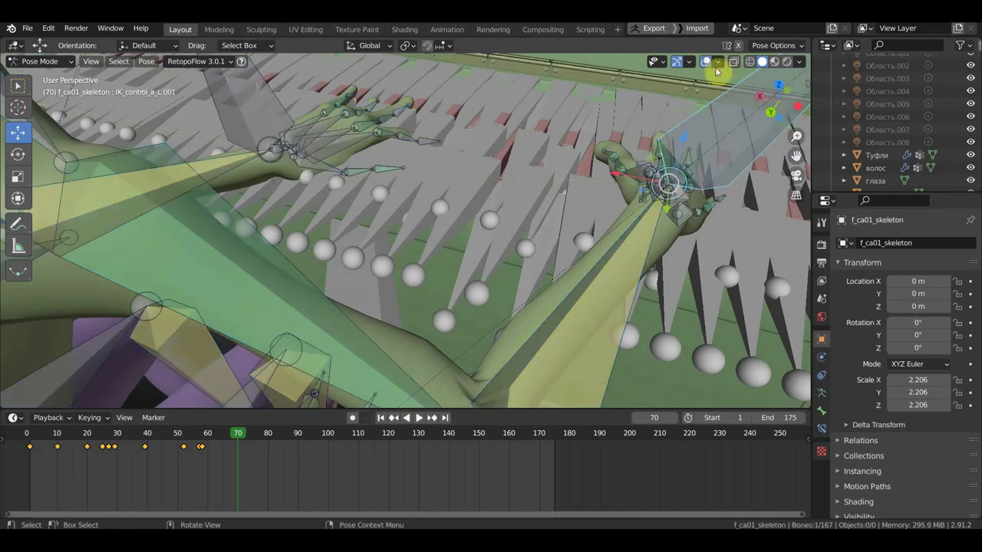
{"action": "left_click", "coordinate": [704, 61]}
{"action": "middle_click_drag", "start_coordinate": [709, 247], "coordinate": [723, 233]}
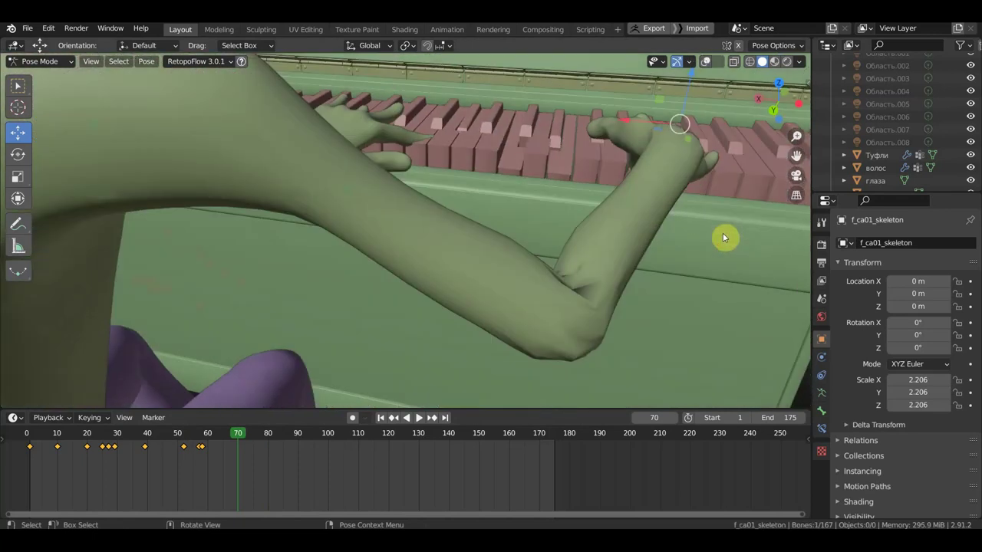
{"action": "key", "text": "g"}
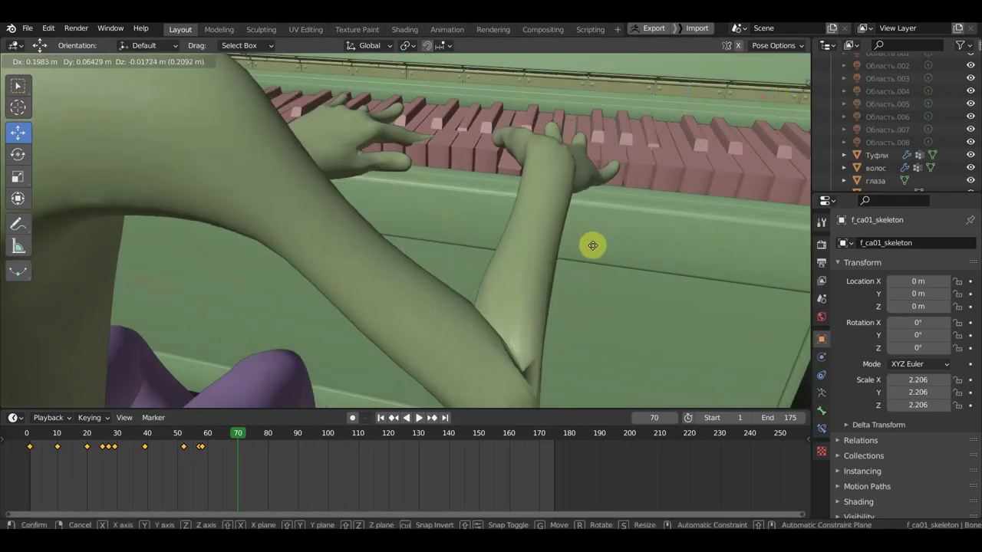
{"action": "left_click", "coordinate": [579, 246]}
Step: In top orthographic view, rotate the left hand's IK control over the keyboard
{"action": "mouse_move", "coordinate": [580, 247]}
{"action": "middle_mouse_down"}
{"action": "mouse_move", "coordinate": [471, 276]}
{"action": "mouse_move", "coordinate": [477, 221]}
{"action": "middle_mouse_up"}
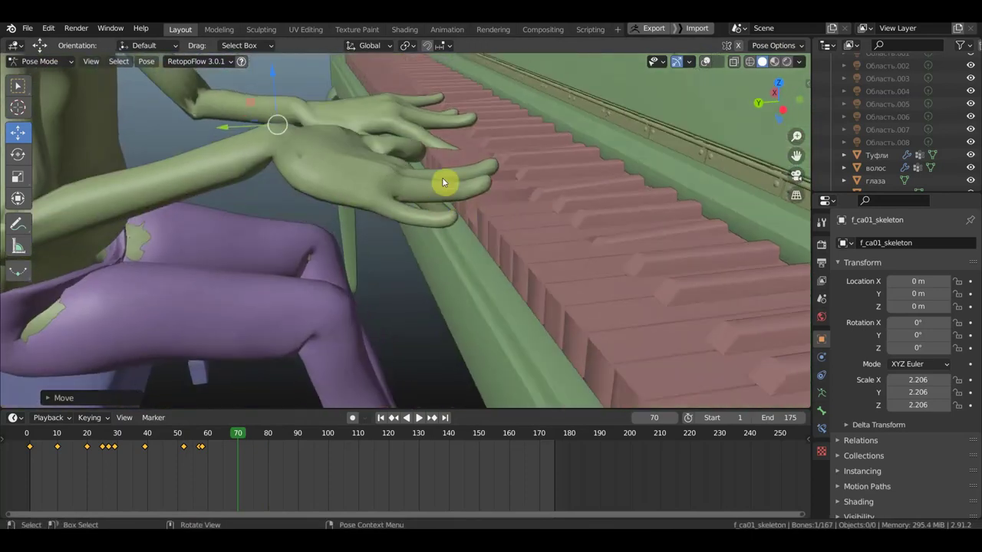
{"action": "mouse_move", "coordinate": [439, 194]}
{"action": "middle_mouse_down"}
{"action": "mouse_move", "coordinate": [532, 230]}
{"action": "mouse_move", "coordinate": [565, 268]}
{"action": "mouse_move", "coordinate": [628, 271]}
{"action": "mouse_move", "coordinate": [620, 219]}
{"action": "middle_mouse_up"}
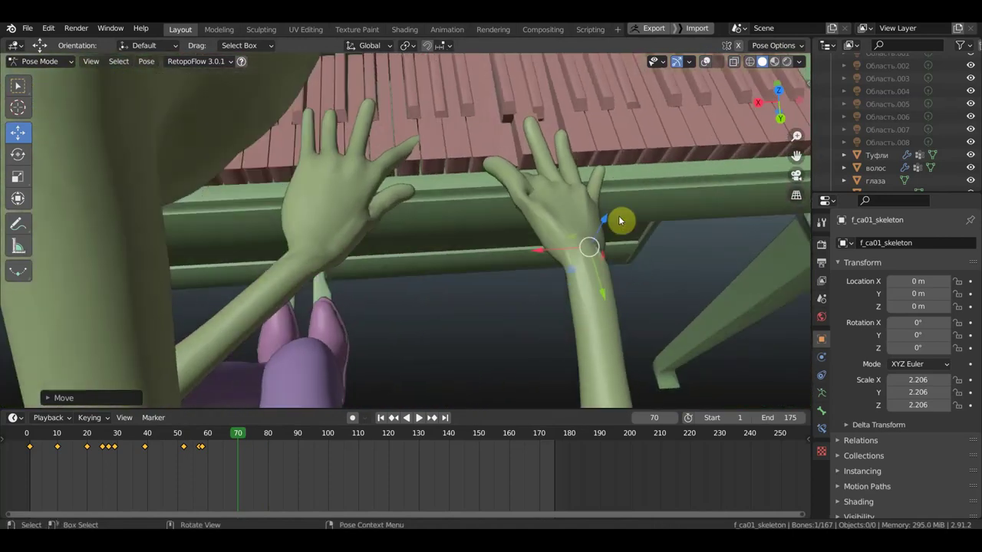
{"action": "left_click", "coordinate": [706, 62]}
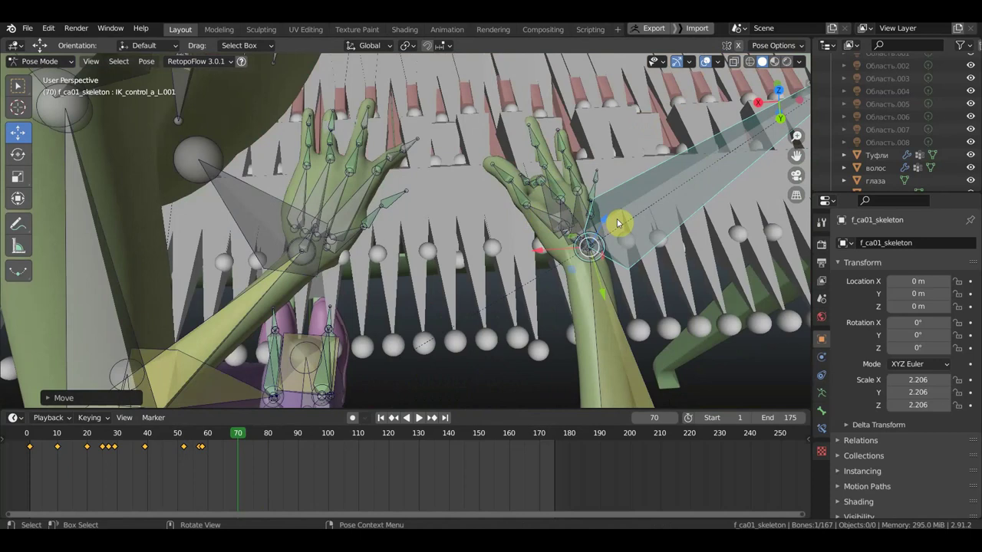
{"action": "left_click", "coordinate": [617, 222]}
{"action": "mouse_move", "coordinate": [617, 222]}
{"action": "middle_mouse_down"}
{"action": "mouse_move", "coordinate": [655, 271]}
{"action": "mouse_move", "coordinate": [685, 276]}
{"action": "mouse_move", "coordinate": [654, 297]}
{"action": "middle_mouse_up"}
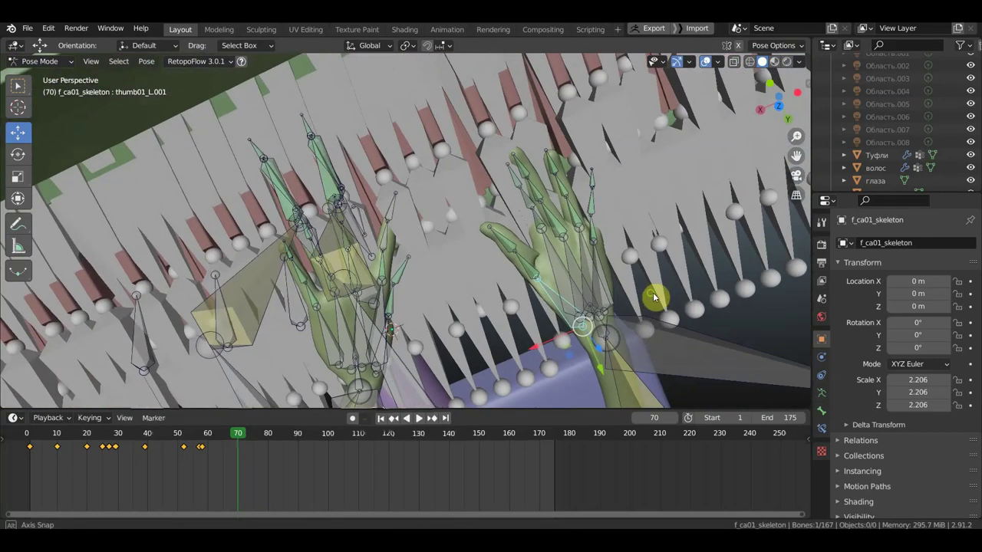
{"action": "left_click", "coordinate": [720, 365]}
{"action": "key", "text": "KP_7"}
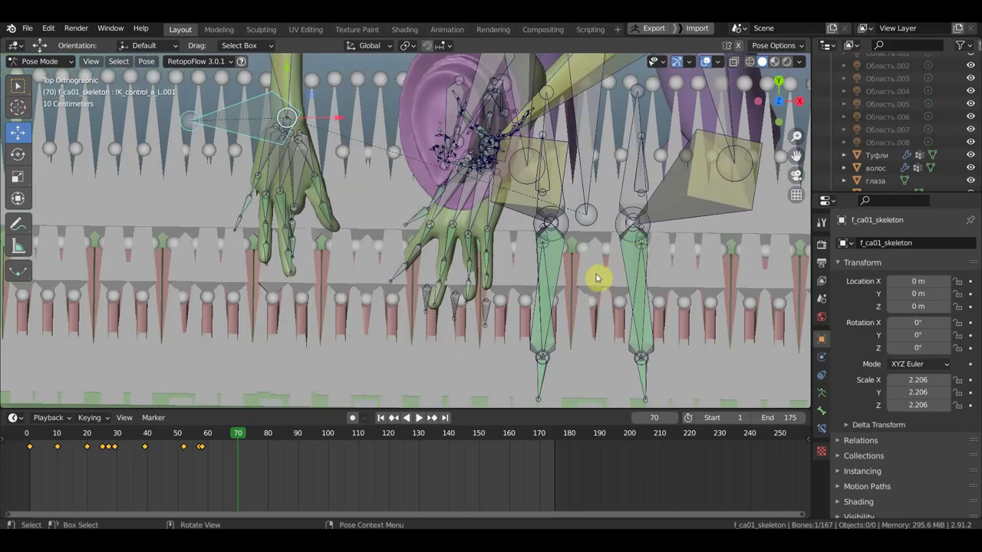
{"action": "key", "text": "r"}
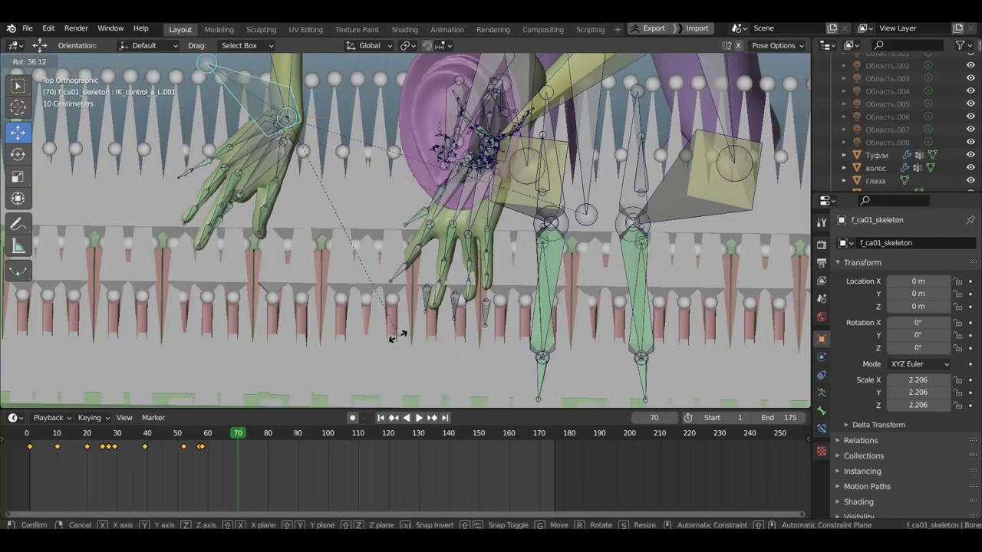
{"action": "left_click", "coordinate": [460, 284]}
Step: Rotate the raised left arm down toward the piano
{"action": "mouse_move", "coordinate": [511, 237]}
{"action": "middle_mouse_down"}
{"action": "mouse_move", "coordinate": [614, 149]}
{"action": "mouse_move", "coordinate": [575, 148]}
{"action": "middle_mouse_up"}
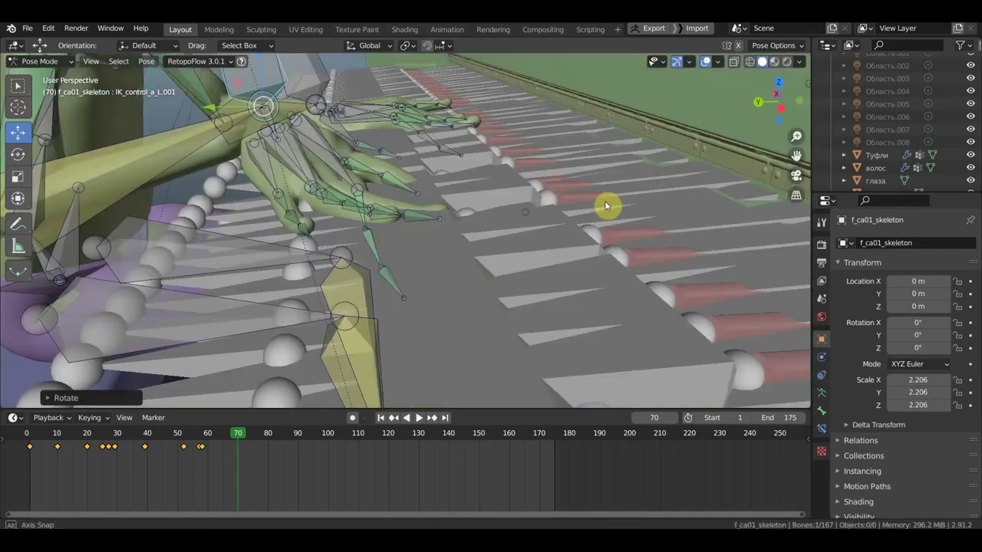
{"action": "mouse_move", "coordinate": [510, 219]}
{"action": "middle_mouse_down"}
{"action": "mouse_move", "coordinate": [621, 206]}
{"action": "mouse_move", "coordinate": [752, 241]}
{"action": "mouse_move", "coordinate": [530, 254]}
{"action": "middle_mouse_up"}
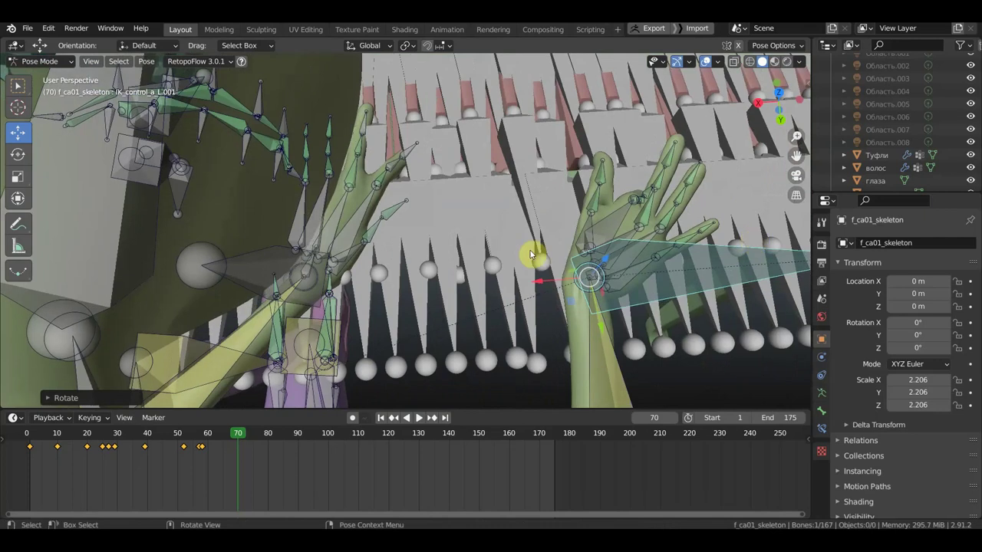
{"action": "left_click", "coordinate": [585, 225]}
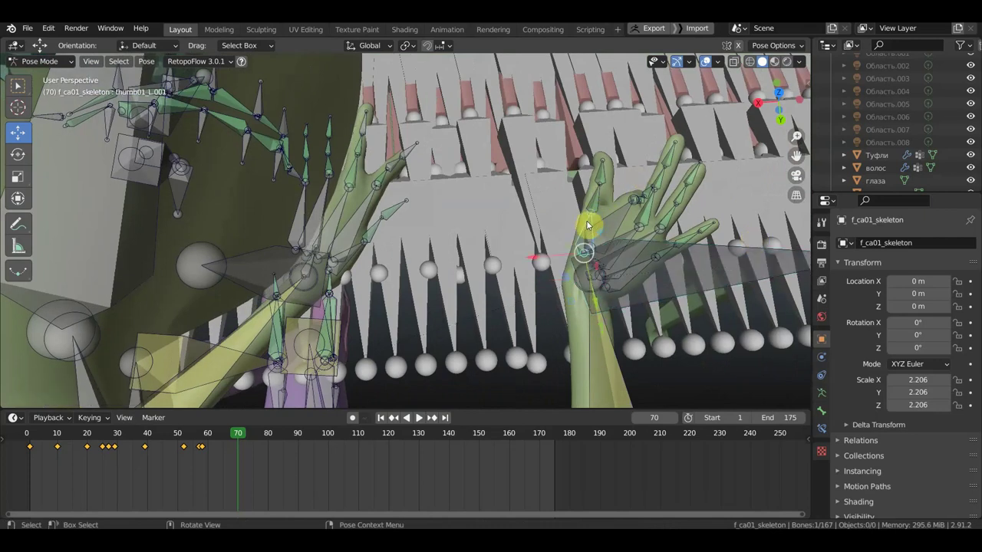
{"action": "left_click", "coordinate": [710, 63]}
{"action": "mouse_move", "coordinate": [710, 207]}
{"action": "middle_mouse_down"}
{"action": "mouse_move", "coordinate": [766, 162]}
{"action": "mouse_move", "coordinate": [665, 157]}
{"action": "middle_mouse_up"}
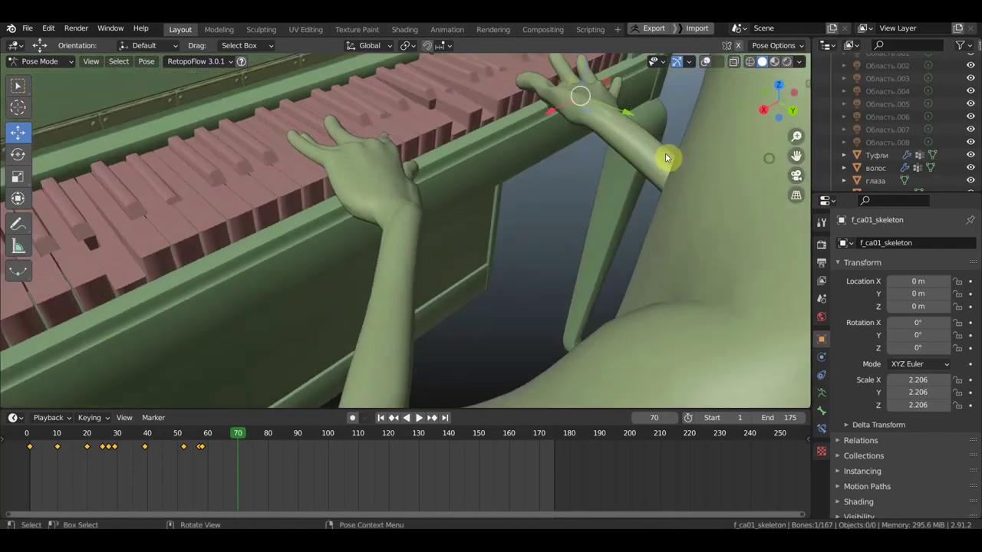
{"action": "key", "text": "r"}
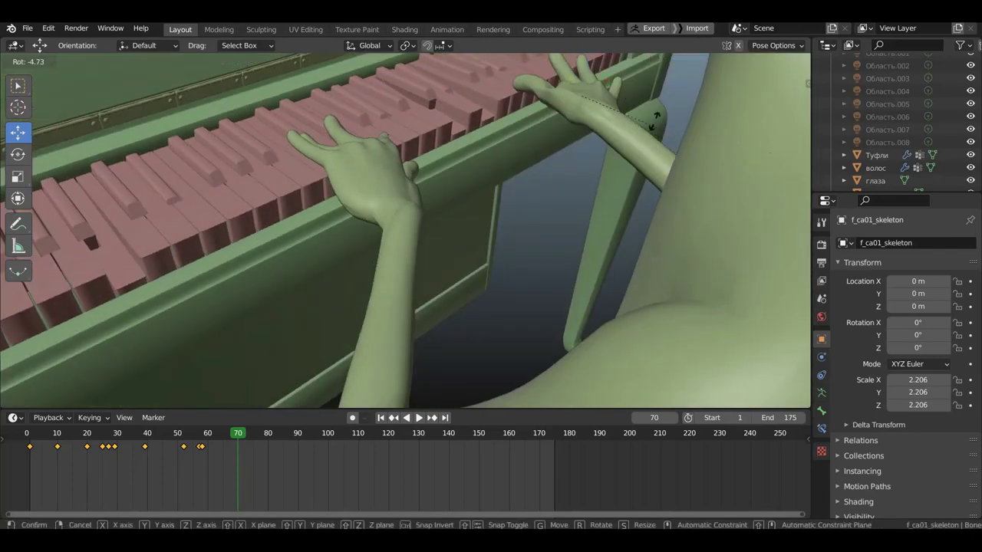
{"action": "left_click", "coordinate": [623, 78]}
Step: Move IK_control_a_L.001 so the left hand sits over the keys, then check the pose from the front
{"action": "mouse_move", "coordinate": [623, 77]}
{"action": "middle_mouse_down"}
{"action": "mouse_move", "coordinate": [700, 87]}
{"action": "mouse_move", "coordinate": [580, 83]}
{"action": "mouse_move", "coordinate": [551, 129]}
{"action": "mouse_move", "coordinate": [549, 318]}
{"action": "mouse_move", "coordinate": [609, 329]}
{"action": "mouse_move", "coordinate": [656, 132]}
{"action": "middle_mouse_up"}
{"action": "left_click", "coordinate": [703, 61]}
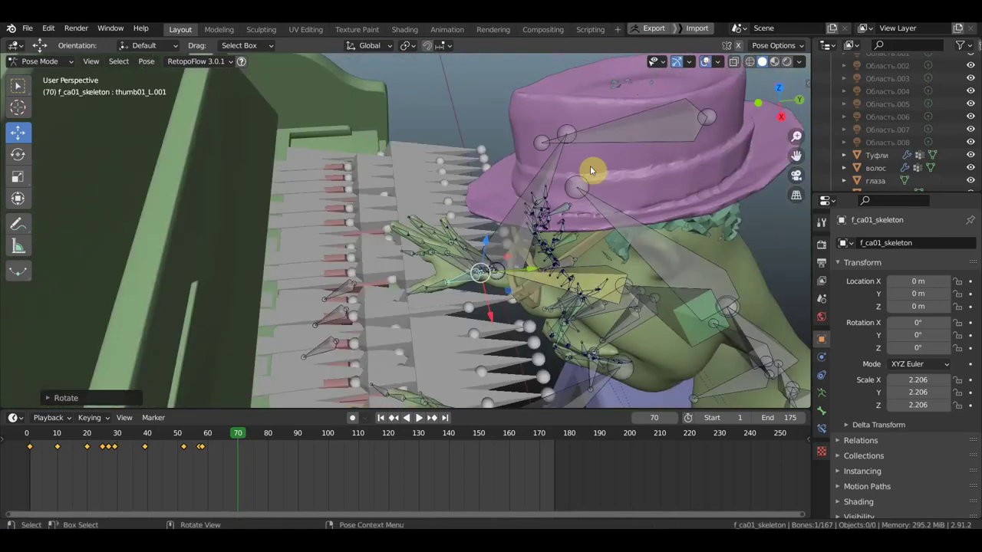
{"action": "left_click", "coordinate": [564, 255]}
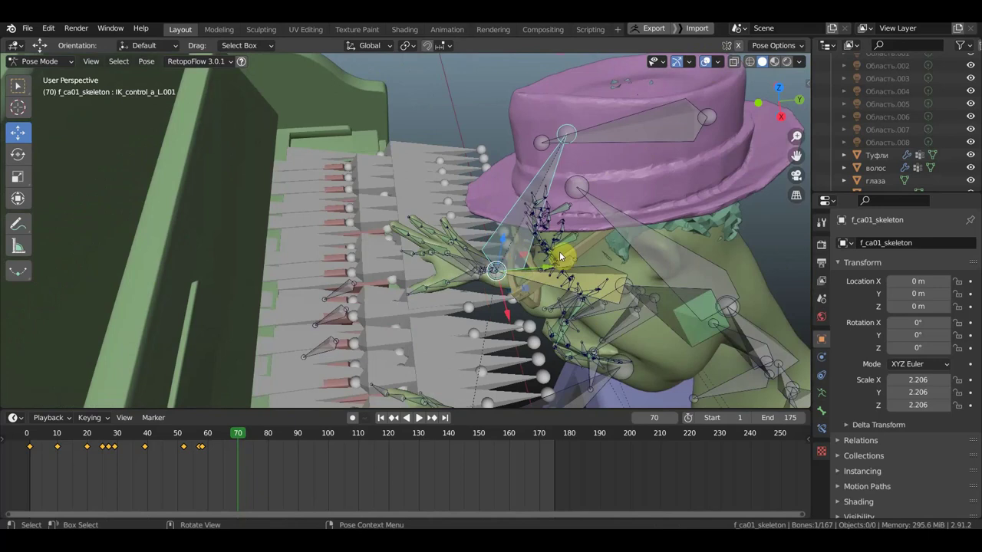
{"action": "key", "text": "g"}
{"action": "left_click", "coordinate": [533, 278]}
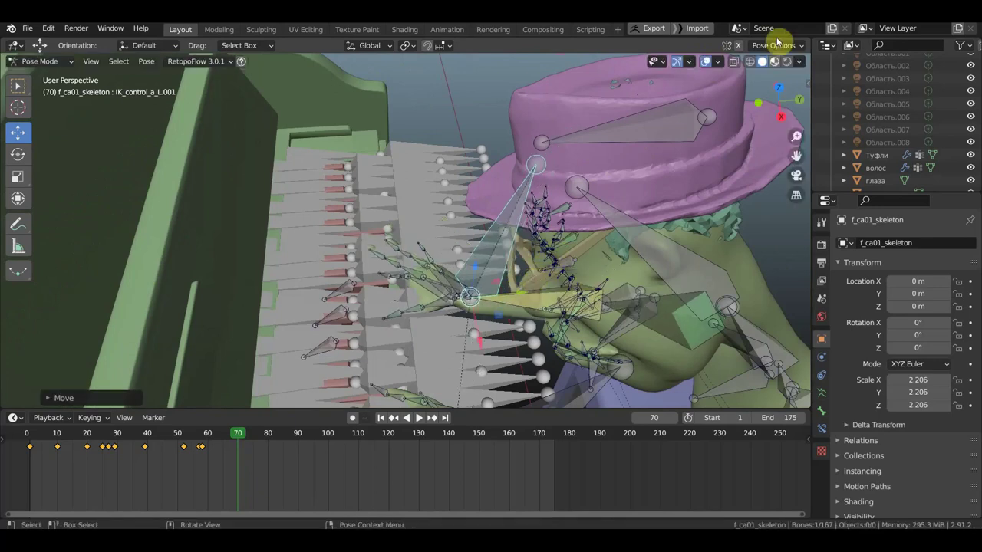
{"action": "left_click", "coordinate": [709, 61]}
{"action": "mouse_move", "coordinate": [596, 252]}
{"action": "middle_mouse_down"}
{"action": "mouse_move", "coordinate": [574, 224]}
{"action": "mouse_move", "coordinate": [526, 204]}
{"action": "mouse_move", "coordinate": [462, 200]}
{"action": "mouse_move", "coordinate": [501, 346]}
{"action": "mouse_move", "coordinate": [500, 379]}
{"action": "mouse_move", "coordinate": [515, 307]}
{"action": "mouse_move", "coordinate": [505, 342]}
{"action": "mouse_move", "coordinate": [471, 359]}
{"action": "middle_mouse_up"}
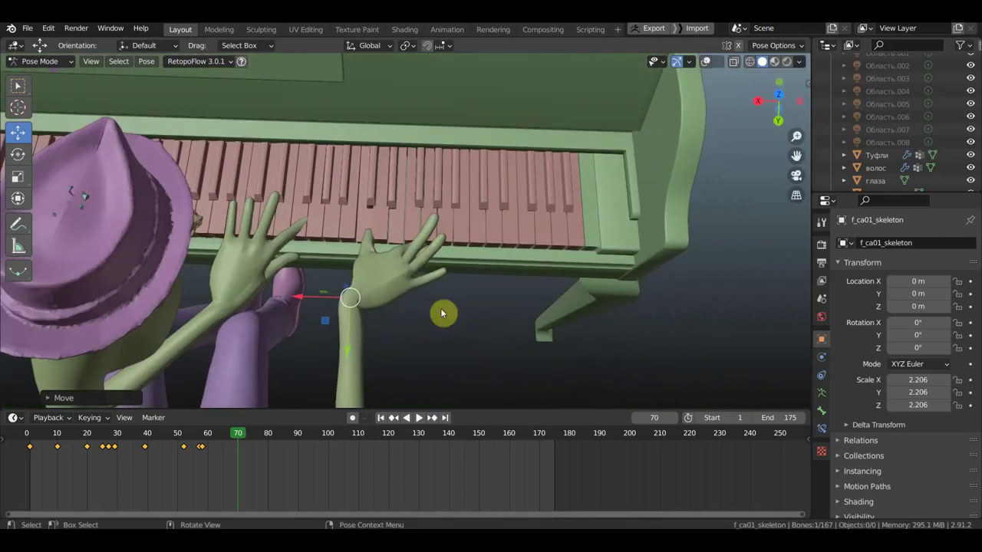
{"action": "scroll", "coordinate": [418, 263], "scroll_direction": "up", "scroll_amount": 3}
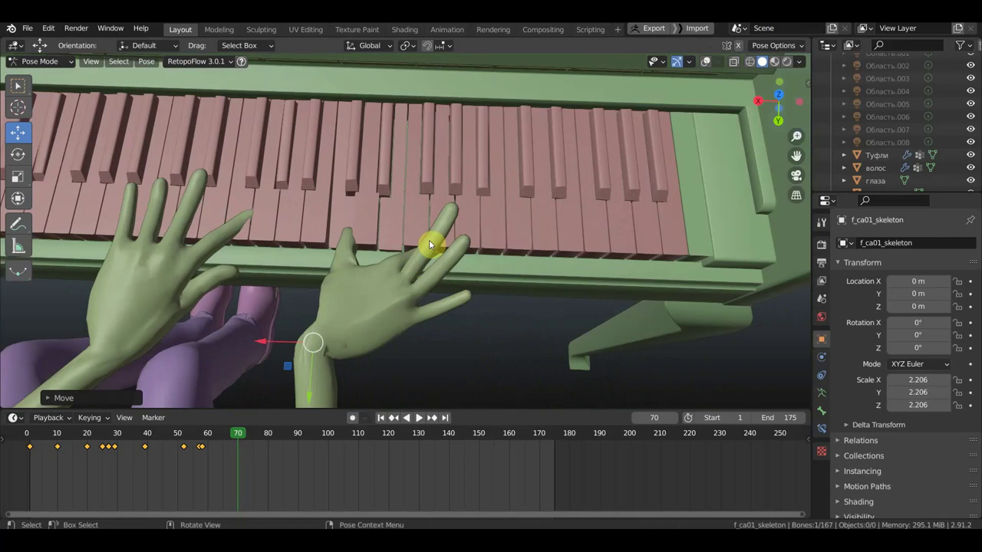
{"action": "left_click", "coordinate": [701, 61]}
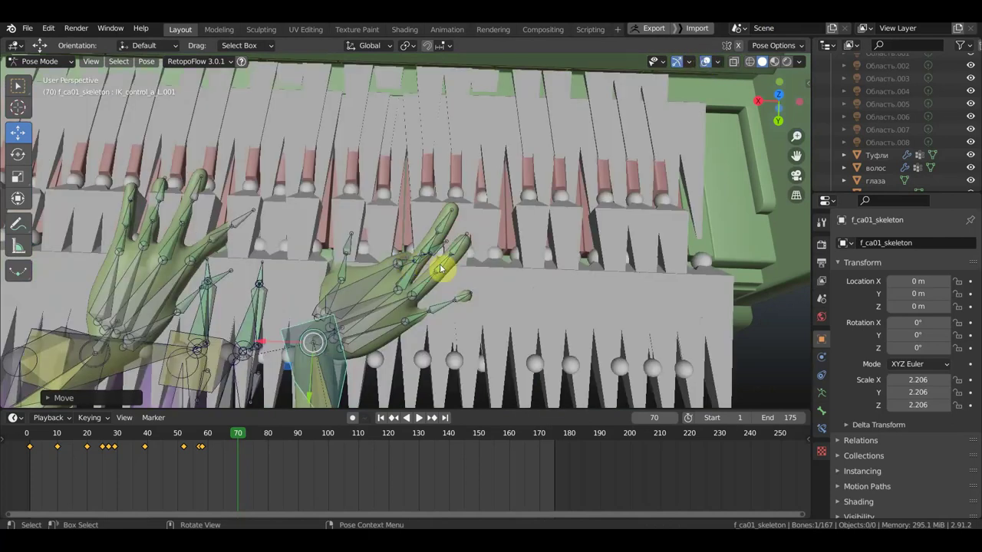
Step: Bend the index finger bones index00_L.001 and index01_L.001 toward the keys
{"action": "mouse_move", "coordinate": [440, 268]}
{"action": "middle_mouse_down"}
{"action": "mouse_move", "coordinate": [379, 263]}
{"action": "mouse_move", "coordinate": [357, 222]}
{"action": "mouse_move", "coordinate": [463, 310]}
{"action": "middle_mouse_up"}
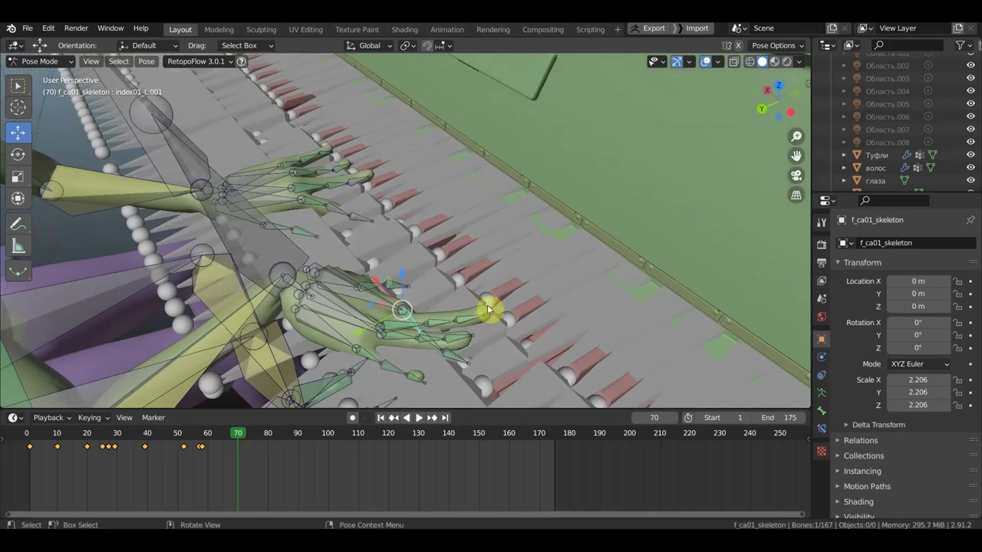
{"action": "key", "text": "r"}
{"action": "left_click", "coordinate": [443, 197]}
{"action": "mouse_move", "coordinate": [443, 196]}
{"action": "middle_mouse_down"}
{"action": "mouse_move", "coordinate": [526, 324]}
{"action": "mouse_move", "coordinate": [622, 344]}
{"action": "mouse_move", "coordinate": [611, 313]}
{"action": "mouse_move", "coordinate": [526, 312]}
{"action": "middle_mouse_up"}
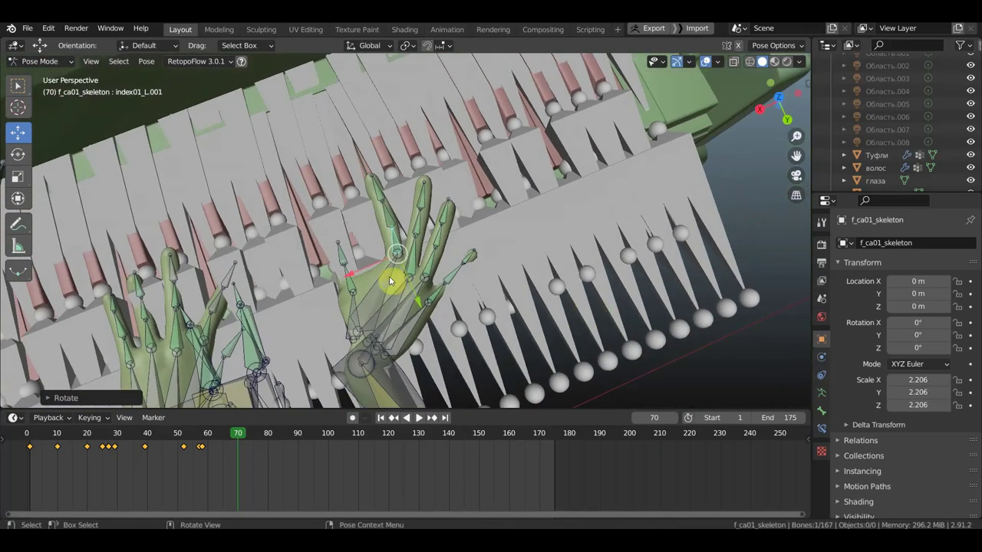
{"action": "key", "text": "bracketleft"}
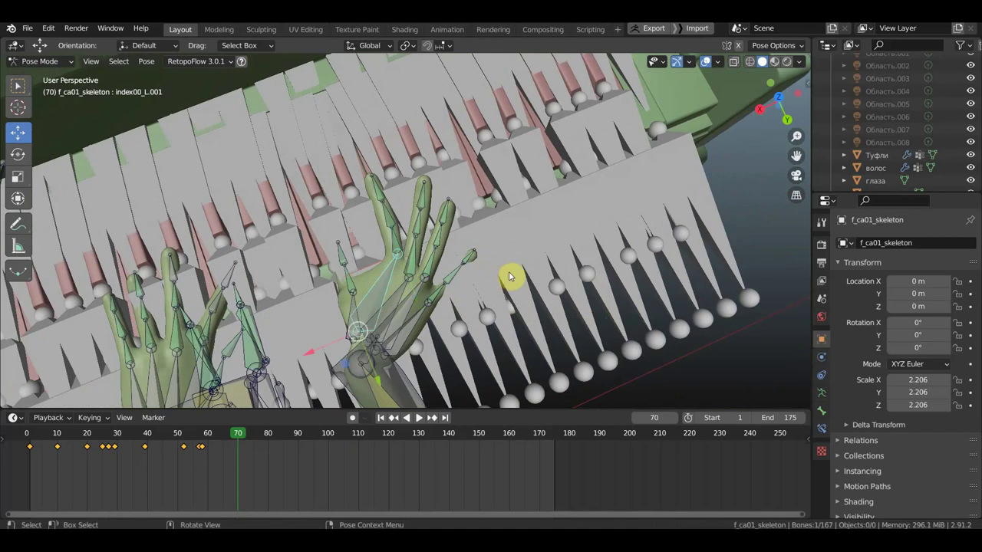
{"action": "key", "text": "r"}
{"action": "left_click", "coordinate": [410, 272]}
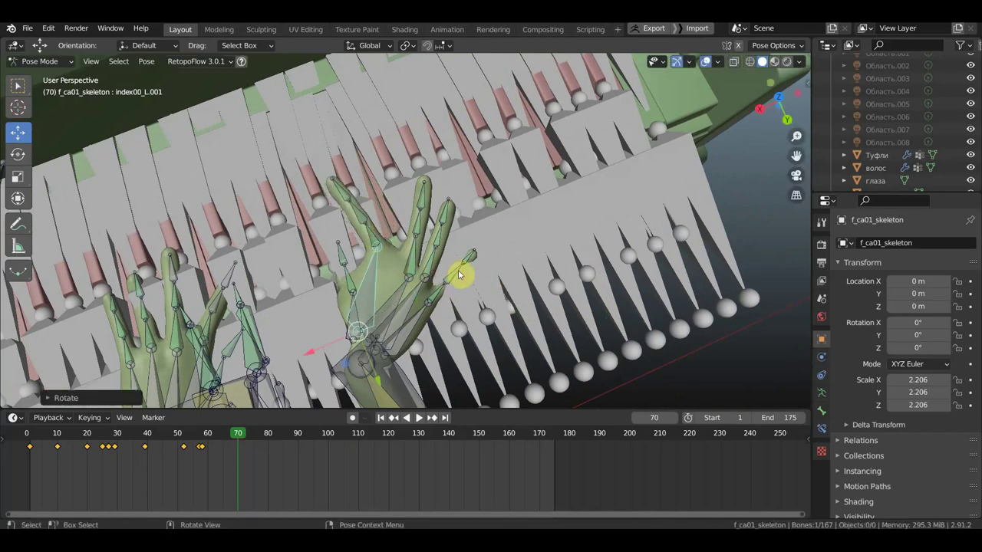
{"action": "key", "text": "bracketright"}
{"action": "key", "text": "r"}
{"action": "left_click", "coordinate": [433, 304]}
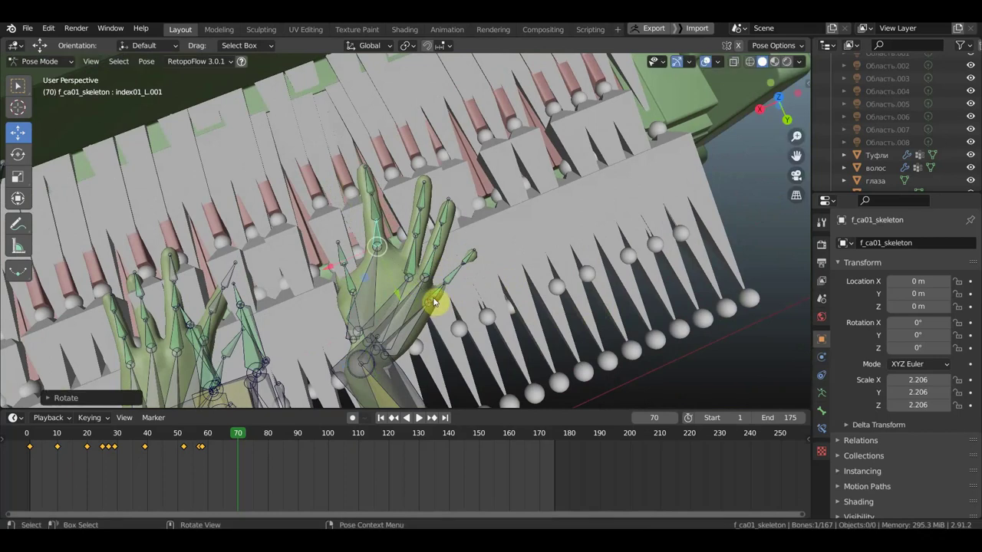
Step: Bend the middle finger bone middle01_L.001 down onto the keys
{"action": "middle_click_drag", "start_coordinate": [434, 305], "coordinate": [542, 350]}
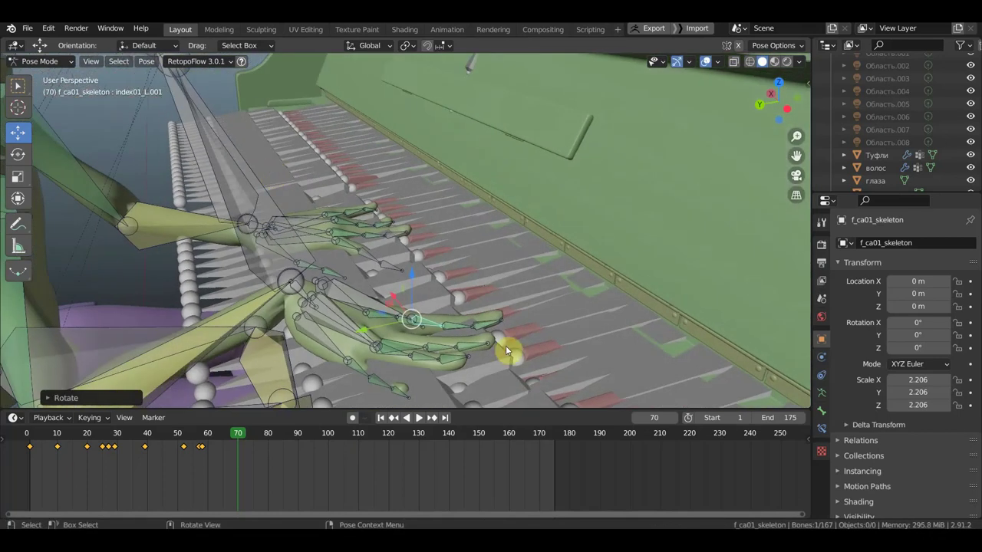
{"action": "middle_click_drag", "start_coordinate": [441, 327], "coordinate": [486, 86]}
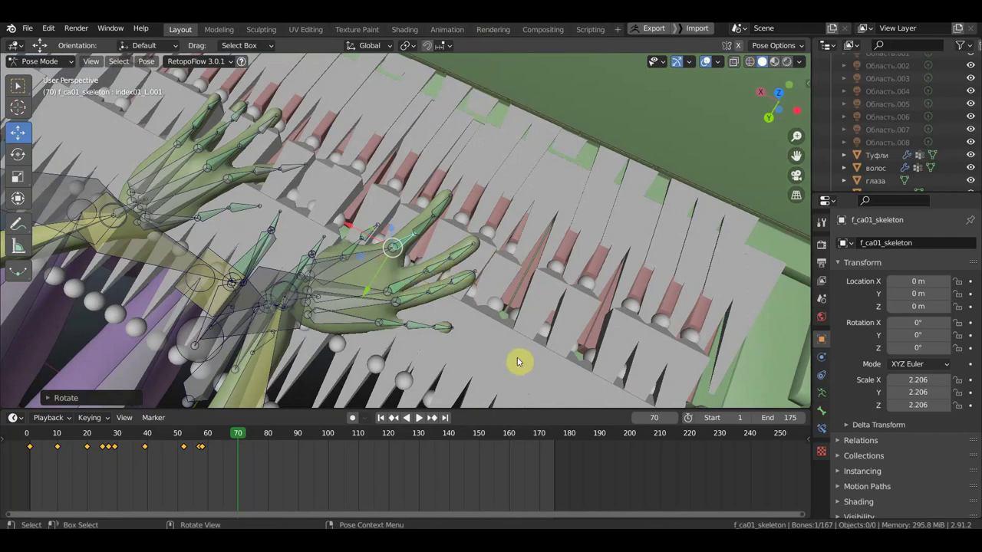
{"action": "left_click", "coordinate": [433, 322]}
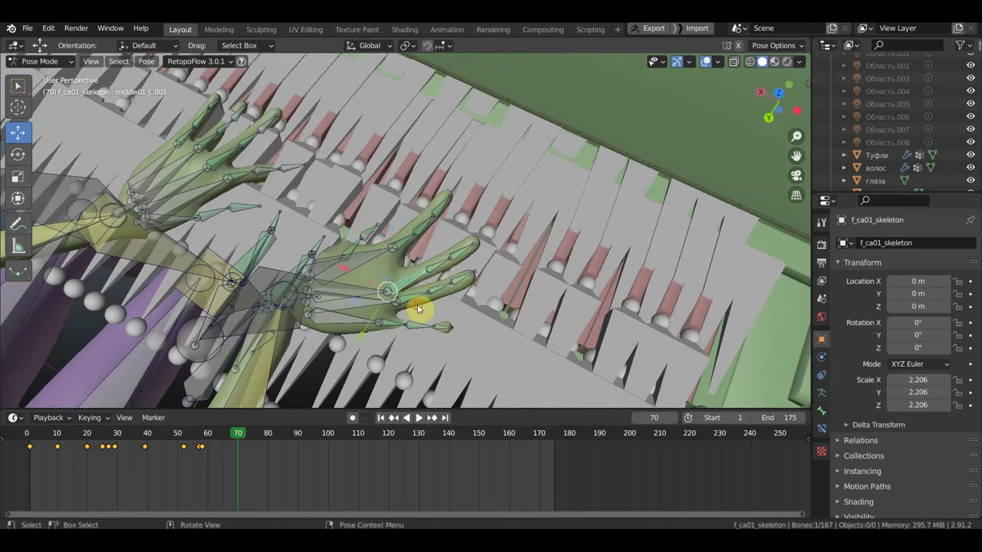
{"action": "key", "text": "r"}
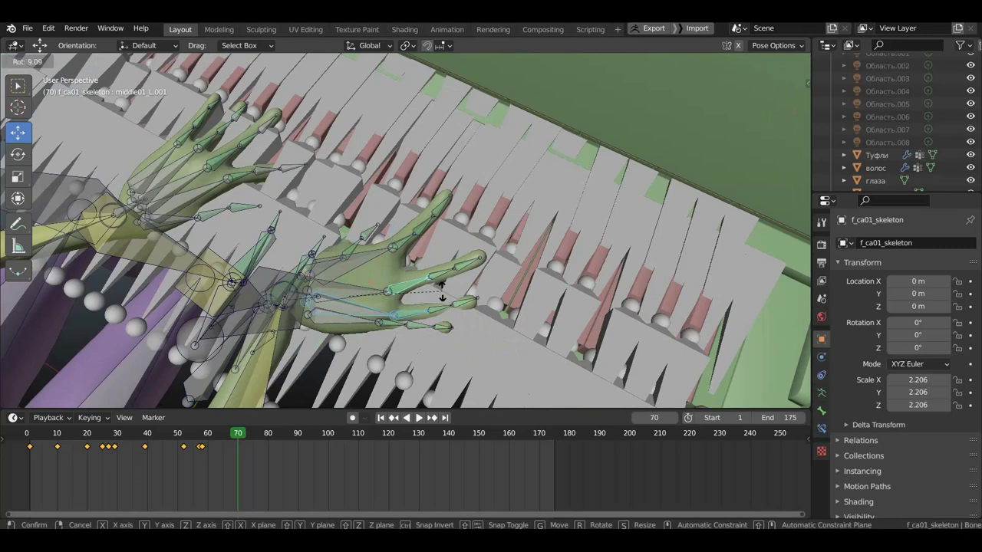
{"action": "left_click", "coordinate": [441, 289]}
Step: Rotate IK_control_a_L.001 to tilt the hand flat across the keys
{"action": "mouse_move", "coordinate": [416, 329]}
{"action": "middle_mouse_down"}
{"action": "mouse_move", "coordinate": [589, 261]}
{"action": "mouse_move", "coordinate": [512, 238]}
{"action": "middle_mouse_up"}
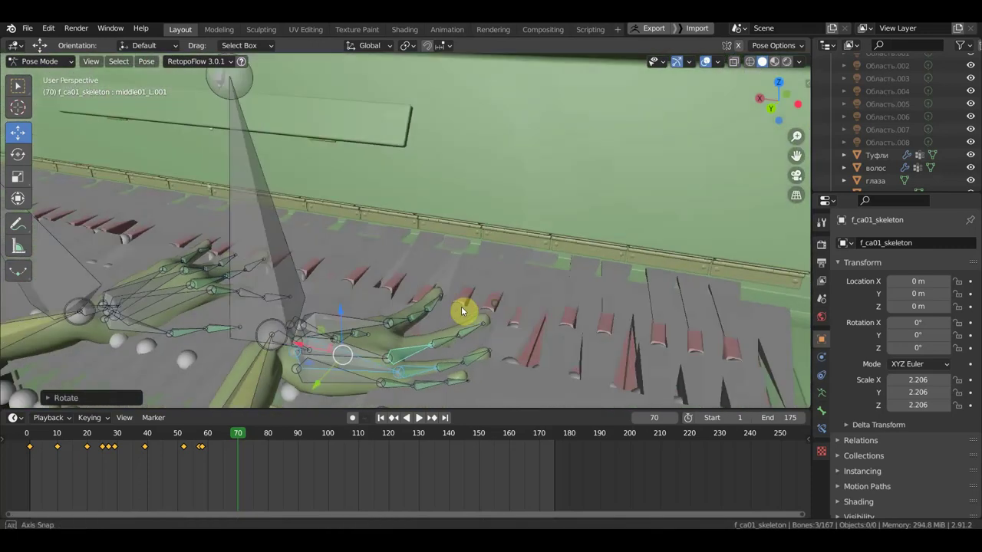
{"action": "middle_click_drag", "start_coordinate": [512, 239], "coordinate": [442, 340]}
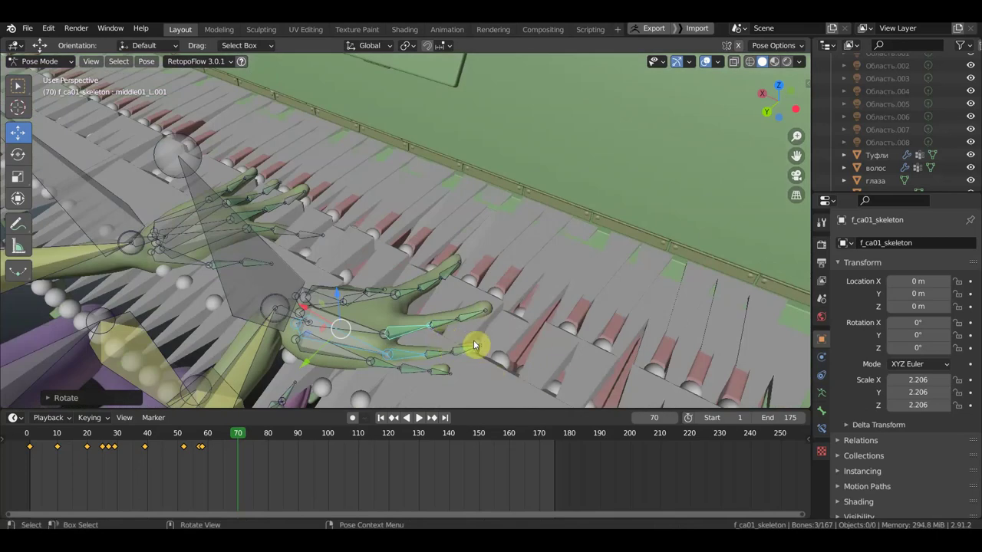
{"action": "mouse_move", "coordinate": [483, 343]}
{"action": "middle_mouse_down"}
{"action": "mouse_move", "coordinate": [524, 321]}
{"action": "mouse_move", "coordinate": [471, 306]}
{"action": "middle_mouse_up"}
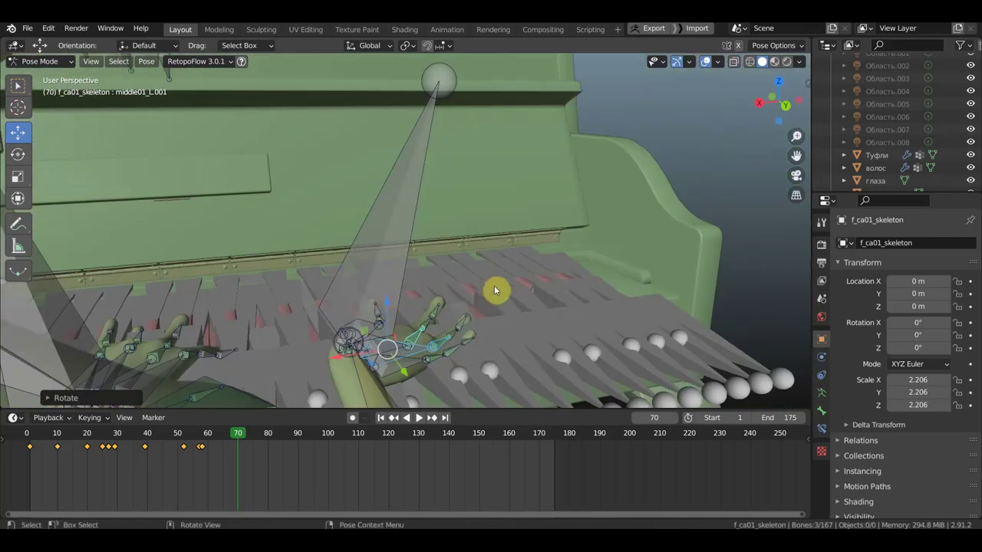
{"action": "key", "text": "ctrl+z"}
{"action": "key", "text": "r"}
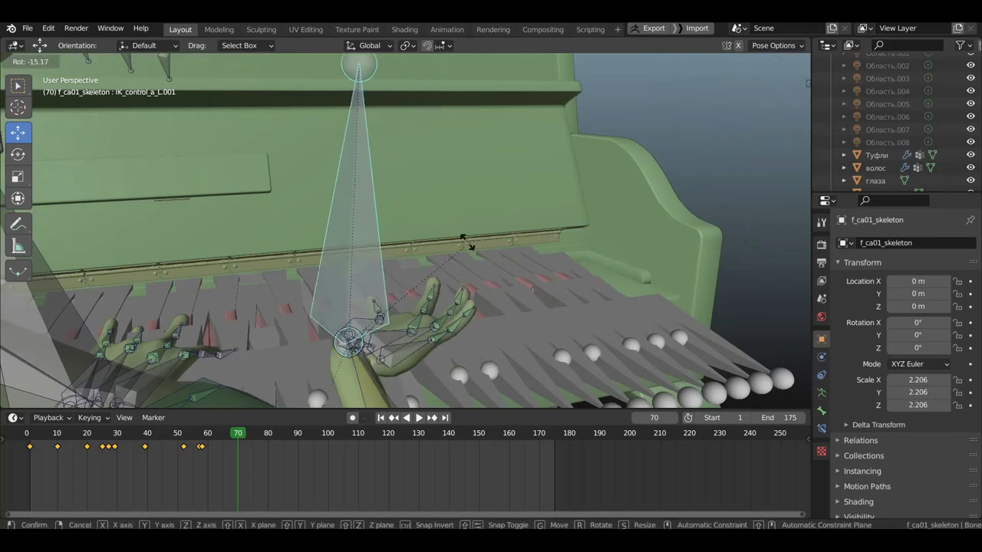
{"action": "left_click", "coordinate": [455, 266]}
{"action": "middle_click_drag", "start_coordinate": [455, 266], "coordinate": [433, 292]}
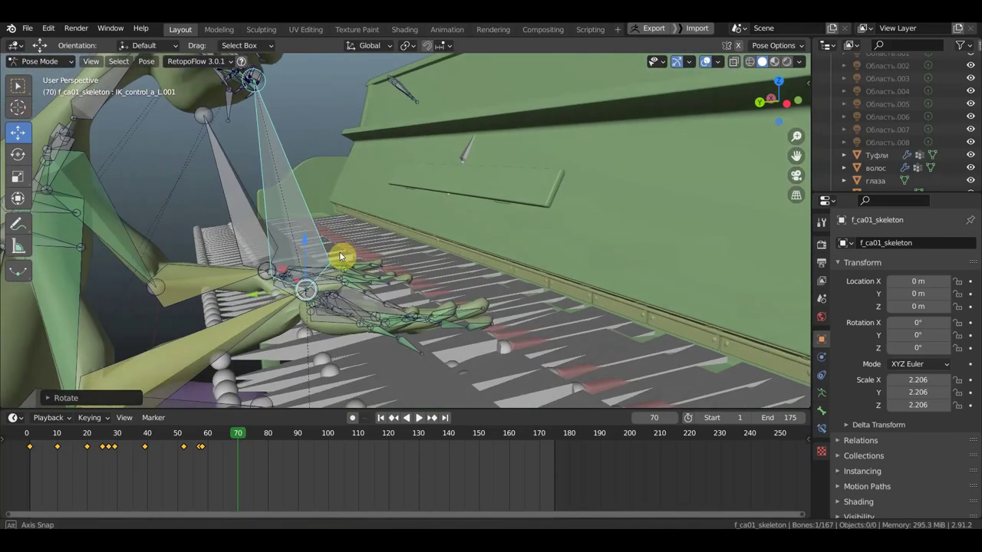
Step: Keyframe every bone of the rig at frame 70
{"action": "key", "text": "a"}
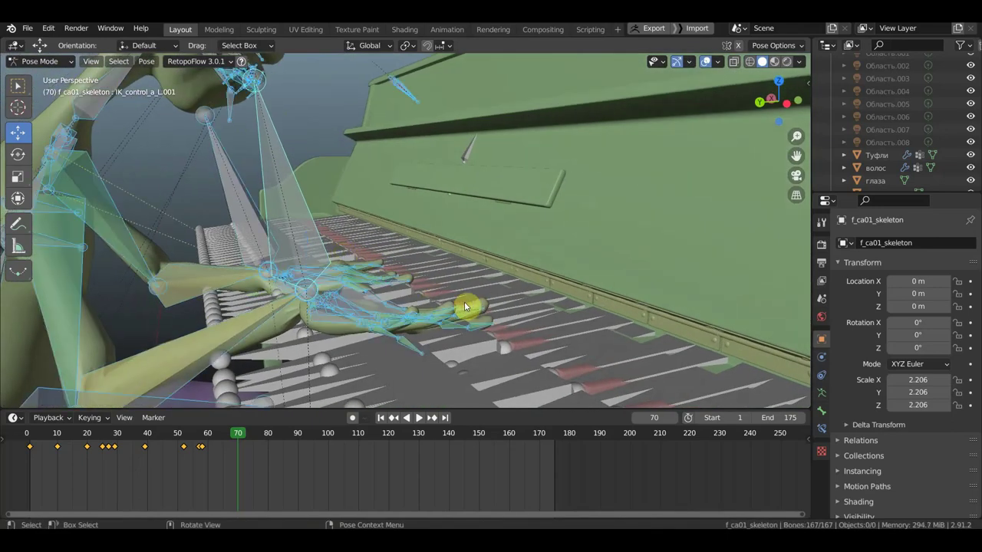
{"action": "key", "text": "i"}
{"action": "left_click", "coordinate": [464, 303]}
Step: Move the left hand IK control toward the keys and rotate it
{"action": "mouse_move", "coordinate": [458, 315]}
{"action": "middle_mouse_down"}
{"action": "mouse_move", "coordinate": [532, 357]}
{"action": "mouse_move", "coordinate": [508, 324]}
{"action": "mouse_move", "coordinate": [164, 331]}
{"action": "middle_mouse_up"}
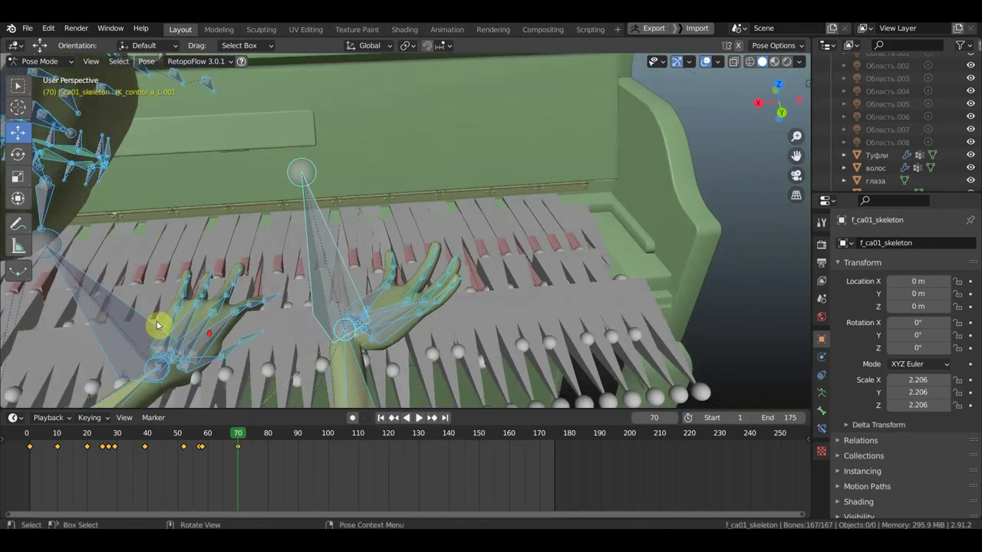
{"action": "left_click", "coordinate": [703, 62]}
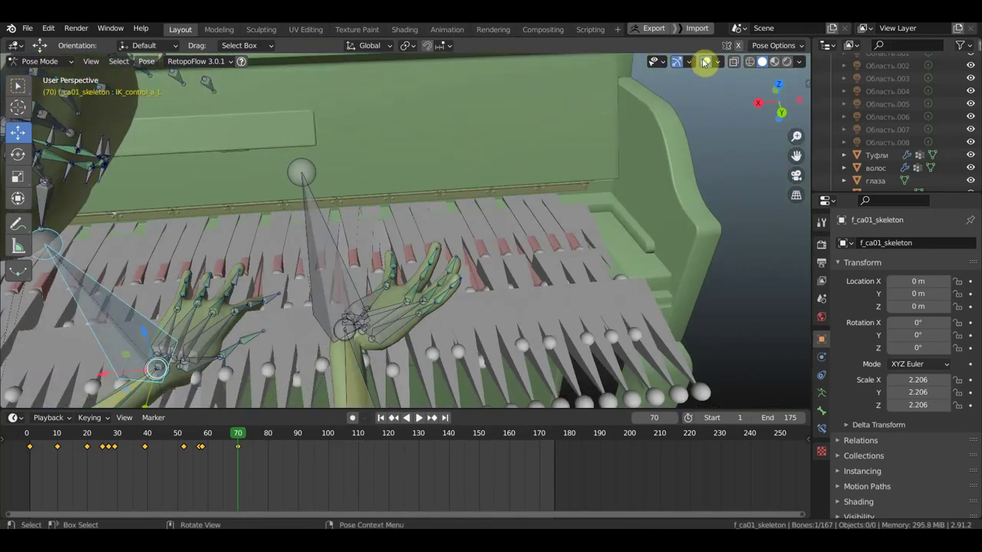
{"action": "mouse_move", "coordinate": [273, 267]}
{"action": "middle_mouse_down"}
{"action": "mouse_move", "coordinate": [515, 235]}
{"action": "mouse_move", "coordinate": [537, 290]}
{"action": "middle_mouse_up"}
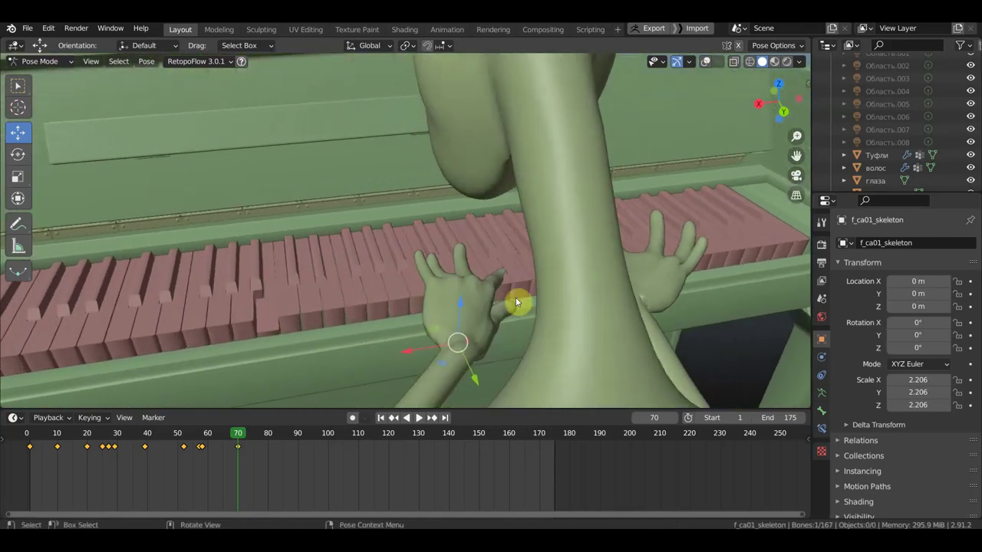
{"action": "key", "text": "g"}
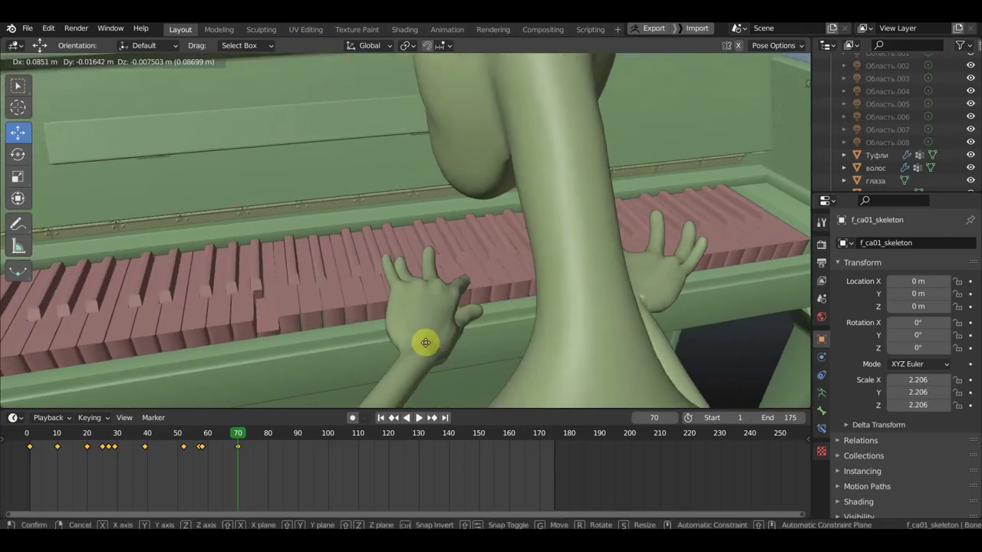
{"action": "left_click", "coordinate": [289, 373]}
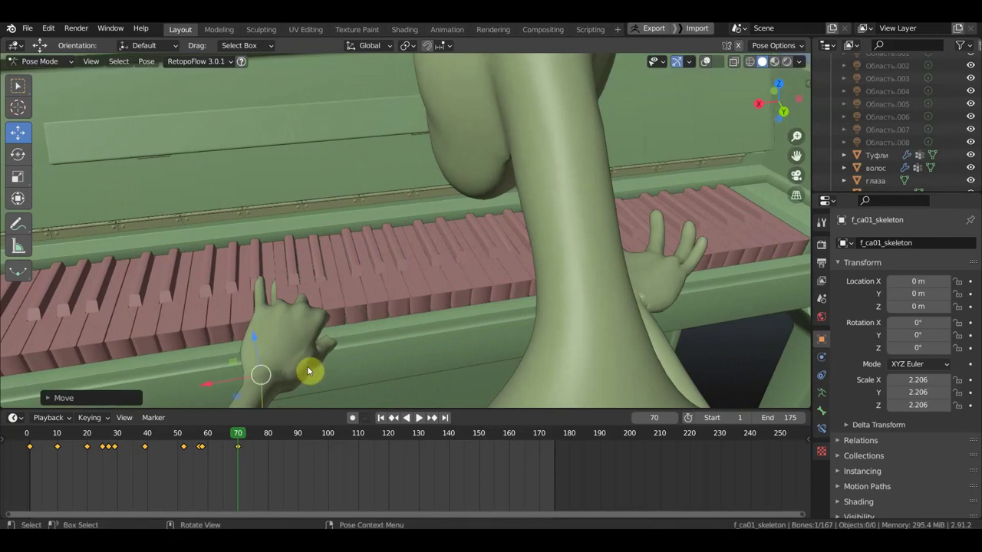
{"action": "middle_click_drag", "start_coordinate": [359, 323], "coordinate": [393, 305]}
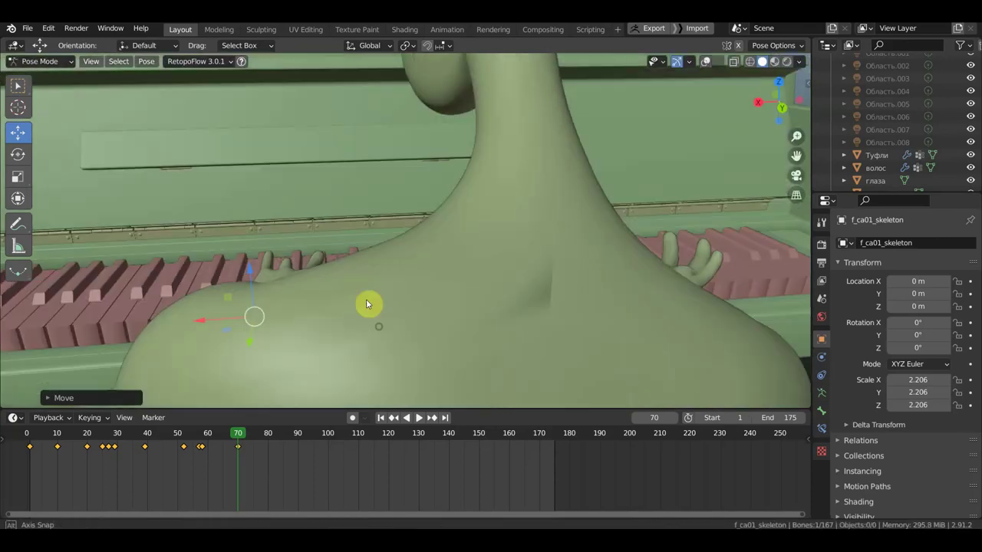
{"action": "scroll", "coordinate": [394, 302], "scroll_direction": "down", "scroll_amount": 3}
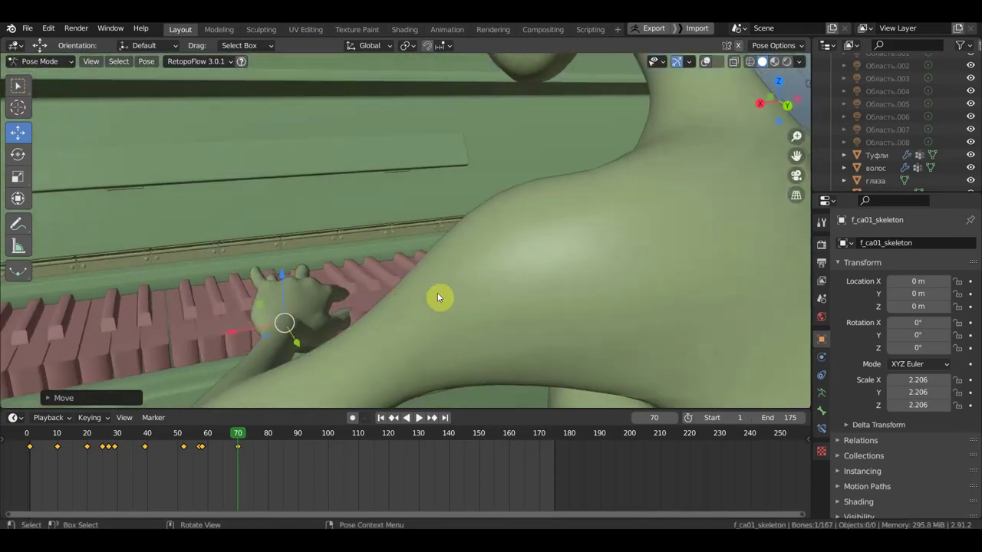
{"action": "key", "text": "r"}
{"action": "left_click", "coordinate": [407, 201]}
Step: Reposition the left hand twice so it rests on the piano keys
{"action": "mouse_move", "coordinate": [406, 202]}
{"action": "middle_mouse_down"}
{"action": "mouse_move", "coordinate": [499, 197]}
{"action": "mouse_move", "coordinate": [506, 239]}
{"action": "middle_mouse_up"}
{"action": "key", "text": "g"}
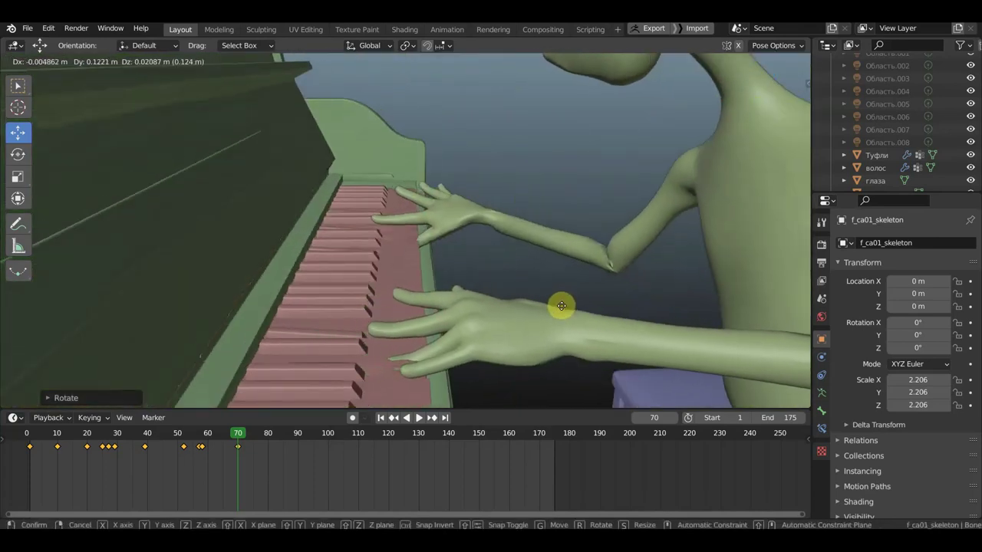
{"action": "left_click", "coordinate": [560, 310]}
{"action": "mouse_move", "coordinate": [561, 310]}
{"action": "middle_mouse_down"}
{"action": "mouse_move", "coordinate": [471, 318]}
{"action": "mouse_move", "coordinate": [410, 286]}
{"action": "mouse_move", "coordinate": [403, 296]}
{"action": "middle_mouse_up"}
{"action": "key", "text": "g"}
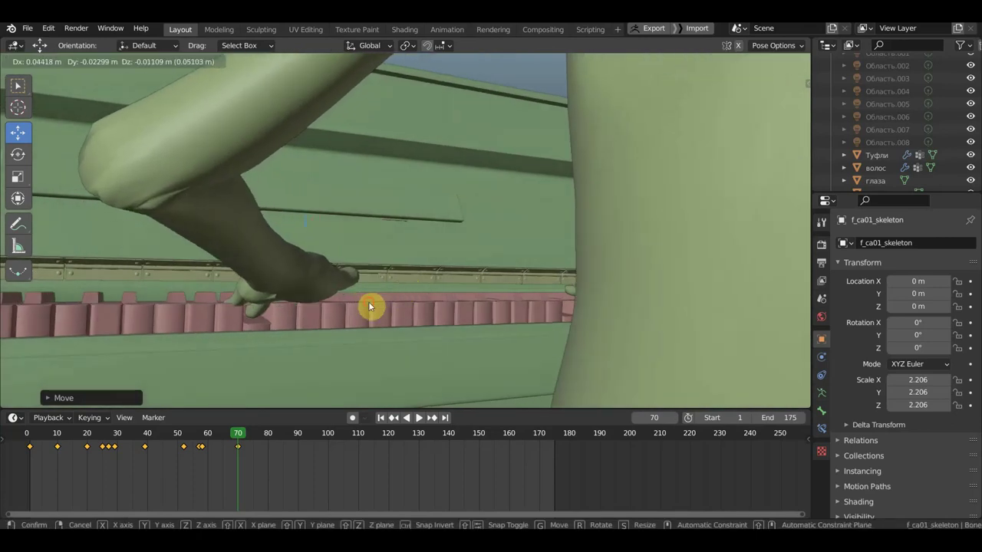
{"action": "left_click", "coordinate": [368, 301]}
{"action": "mouse_move", "coordinate": [370, 322]}
{"action": "middle_mouse_down"}
{"action": "mouse_move", "coordinate": [443, 335]}
{"action": "mouse_move", "coordinate": [449, 350]}
{"action": "mouse_move", "coordinate": [400, 362]}
{"action": "middle_mouse_up"}
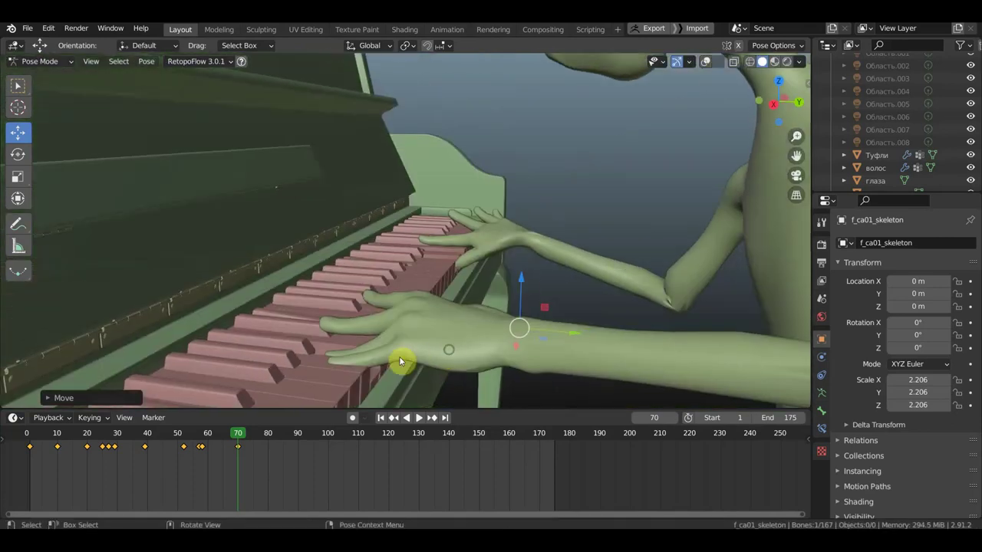
Step: Bend the pinky01_L and middle01_L finger bones onto the keys
{"action": "left_click", "coordinate": [705, 62]}
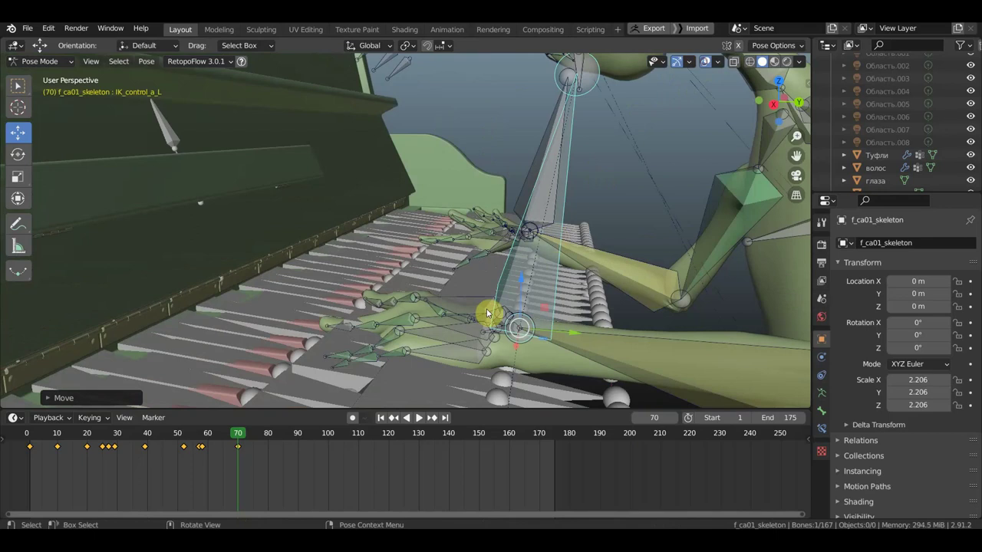
{"action": "left_click", "coordinate": [460, 403]}
{"action": "key", "text": "r"}
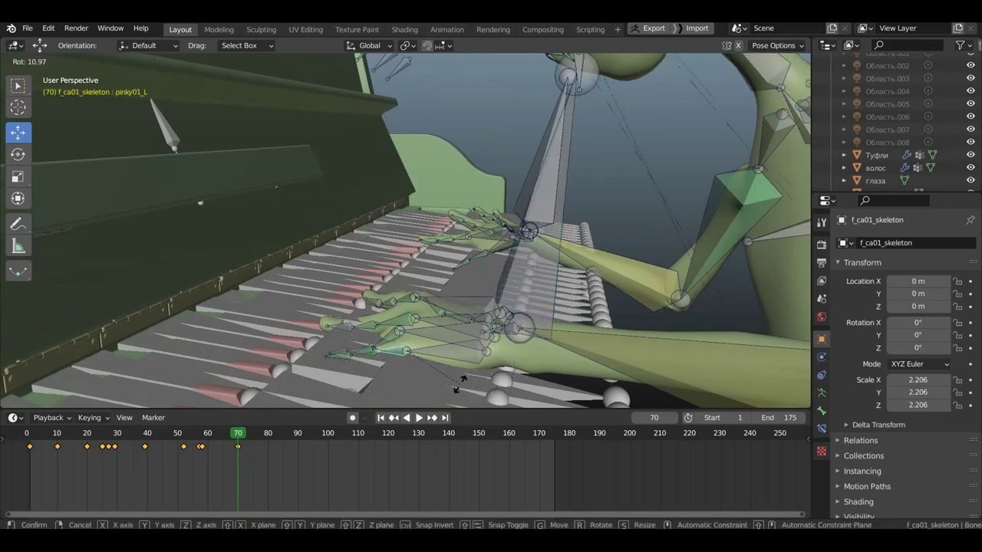
{"action": "left_click", "coordinate": [444, 383]}
{"action": "mouse_move", "coordinate": [409, 298]}
{"action": "middle_mouse_down"}
{"action": "mouse_move", "coordinate": [420, 294]}
{"action": "mouse_move", "coordinate": [425, 319]}
{"action": "middle_mouse_up"}
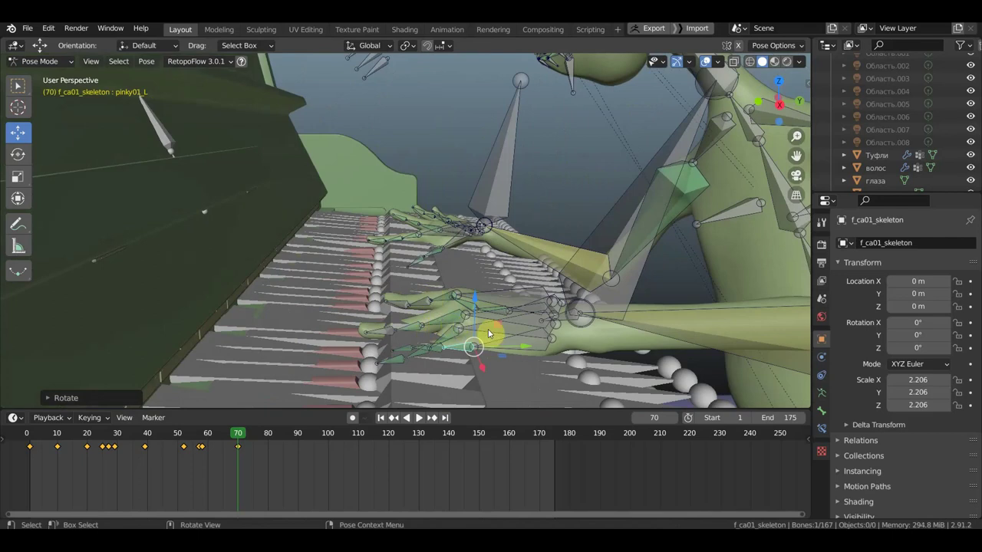
{"action": "left_click", "coordinate": [444, 313]}
{"action": "key", "text": "r"}
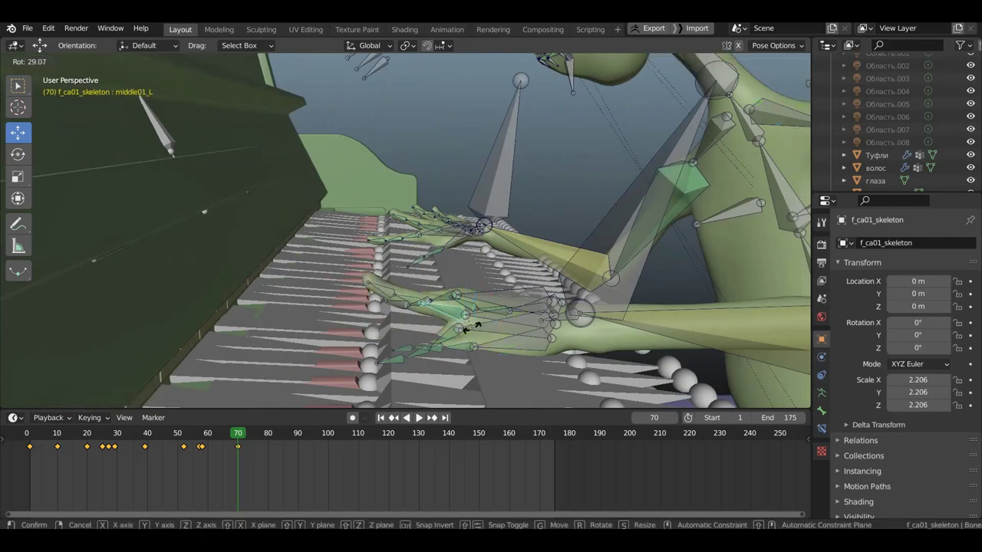
{"action": "left_click", "coordinate": [474, 328]}
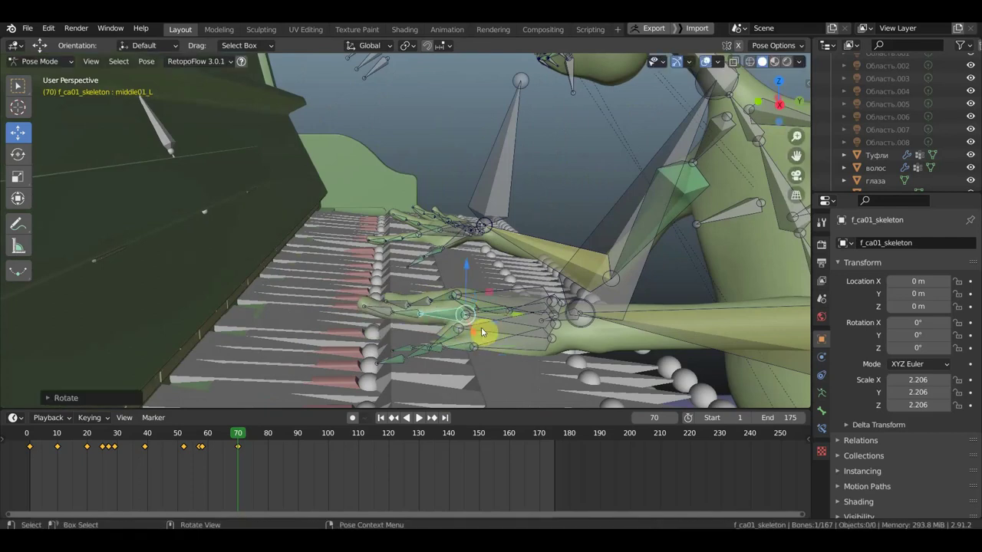
Step: Select all bones and insert Location & Rotation keyframes
{"action": "key", "text": "a"}
{"action": "key", "text": "i"}
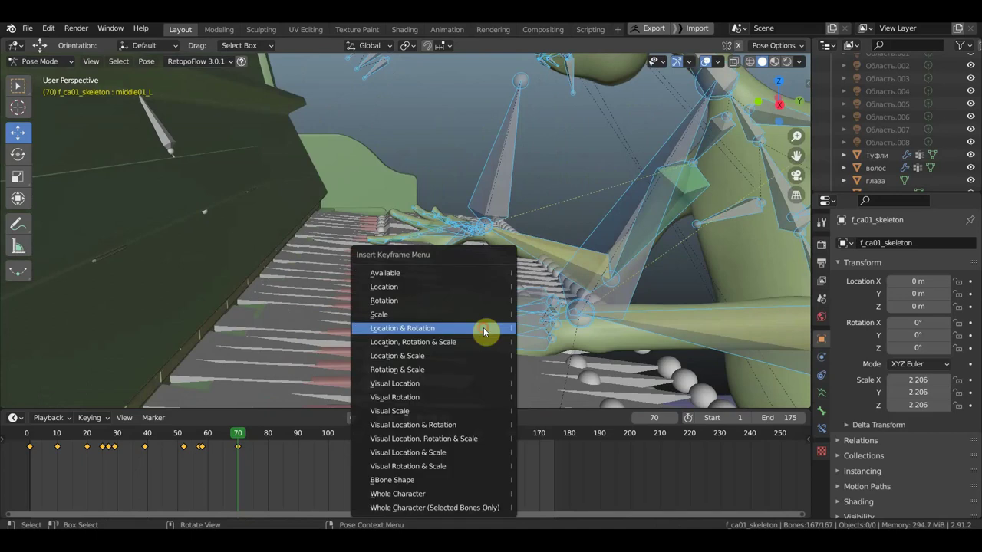
{"action": "left_click", "coordinate": [483, 327]}
Step: Scrub and play the animation to review the new frame 70 pose
{"action": "middle_click_drag", "start_coordinate": [278, 438], "coordinate": [325, 447]}
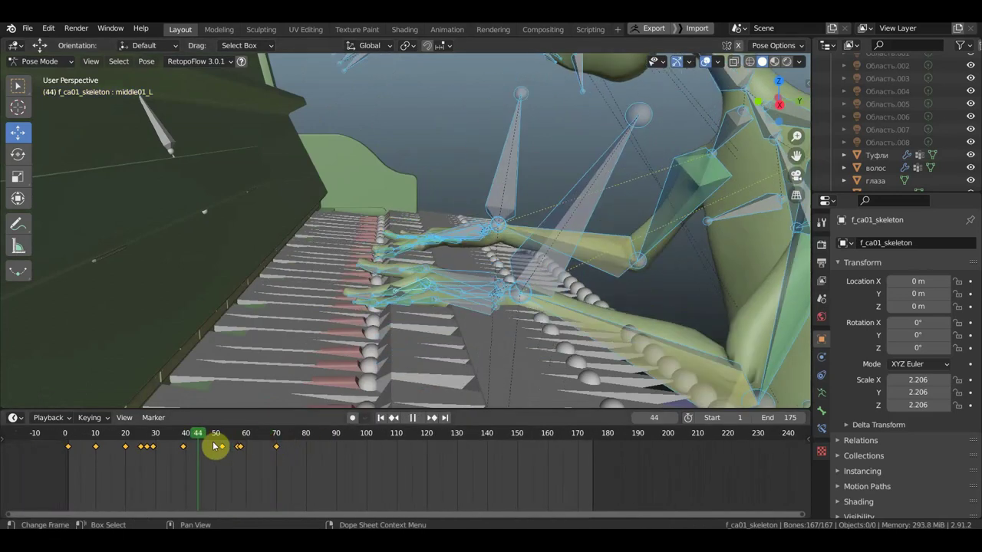
{"action": "left_click_drag", "start_coordinate": [274, 443], "coordinate": [270, 456]}
{"action": "key", "text": "space"}
{"action": "key", "text": "space"}
{"action": "scroll", "coordinate": [609, 285], "scroll_direction": "down", "scroll_amount": 5}
{"action": "scroll", "coordinate": [628, 203], "scroll_direction": "down", "scroll_amount": 4}
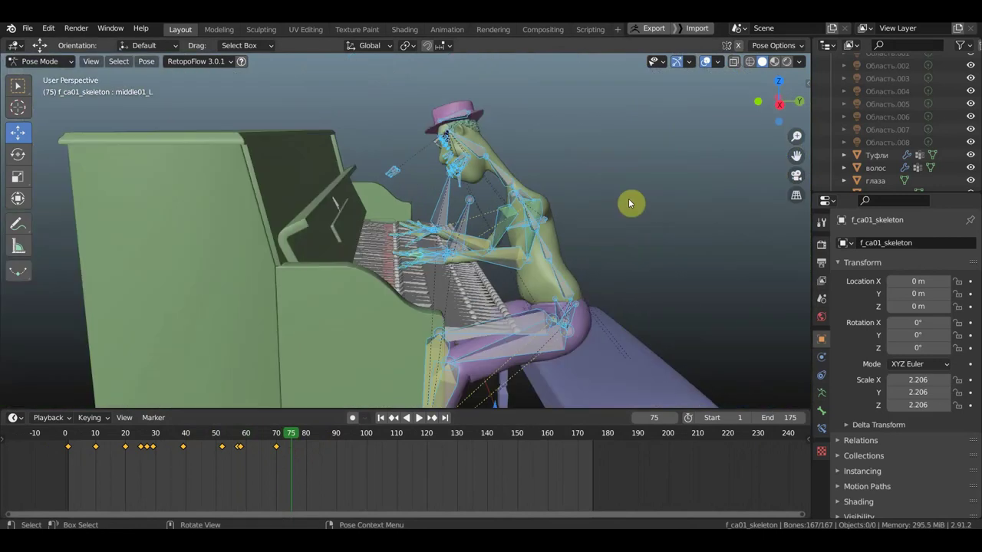
Step: With bones hidden, rewind to the start and play the animation through frame 76
{"action": "left_click", "coordinate": [705, 62]}
{"action": "middle_click_drag", "start_coordinate": [637, 208], "coordinate": [407, 215]}
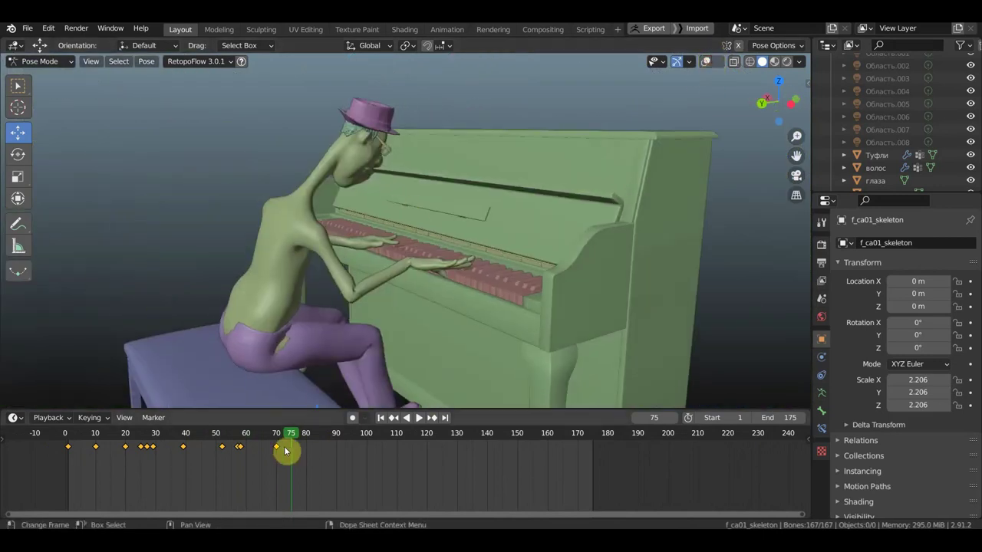
{"action": "left_click_drag", "start_coordinate": [292, 434], "coordinate": [66, 428]}
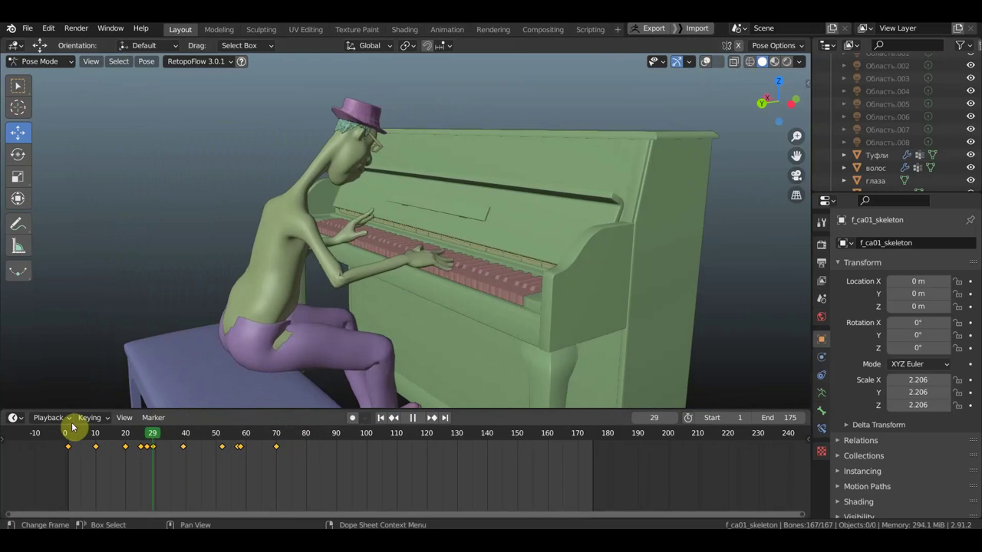
{"action": "key", "text": "space"}
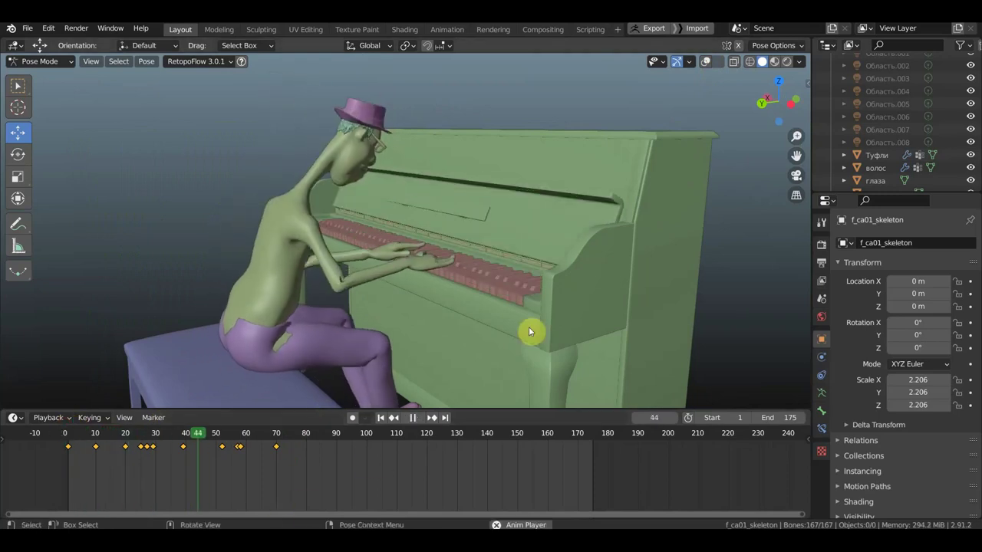
{"action": "key", "text": "space"}
{"action": "key", "text": "space"}
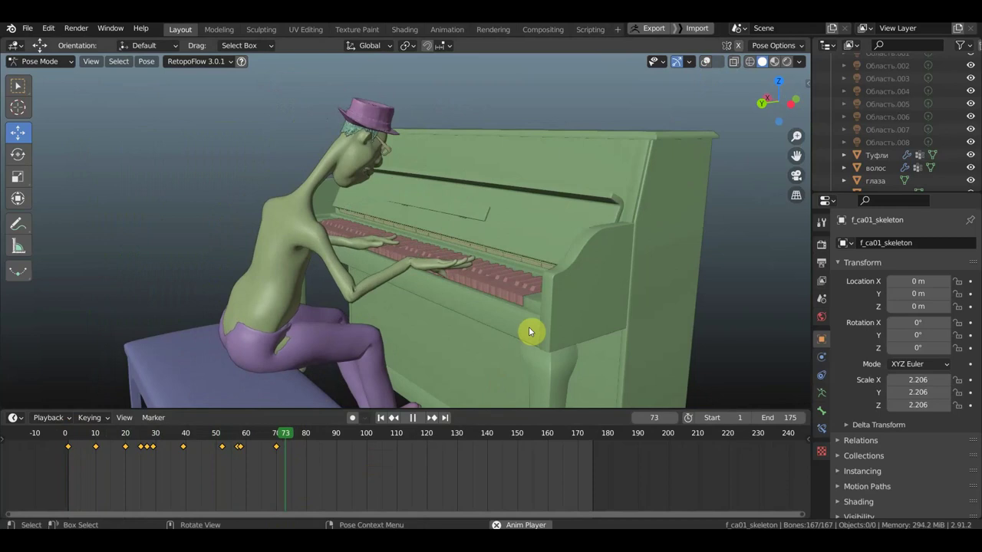
{"action": "key", "text": "space"}
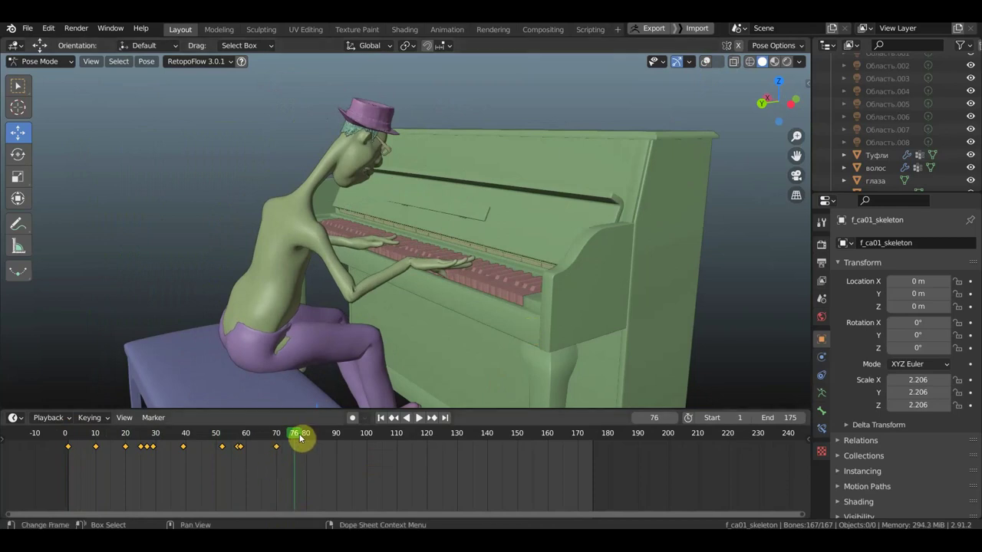
{"action": "scroll", "coordinate": [412, 335], "scroll_direction": "up", "scroll_amount": 2}
{"action": "scroll", "coordinate": [415, 335], "scroll_direction": "up", "scroll_amount": 2}
{"action": "scroll", "coordinate": [460, 276], "scroll_direction": "up", "scroll_amount": 3}
{"action": "middle_click_drag", "start_coordinate": [480, 253], "coordinate": [467, 287]}
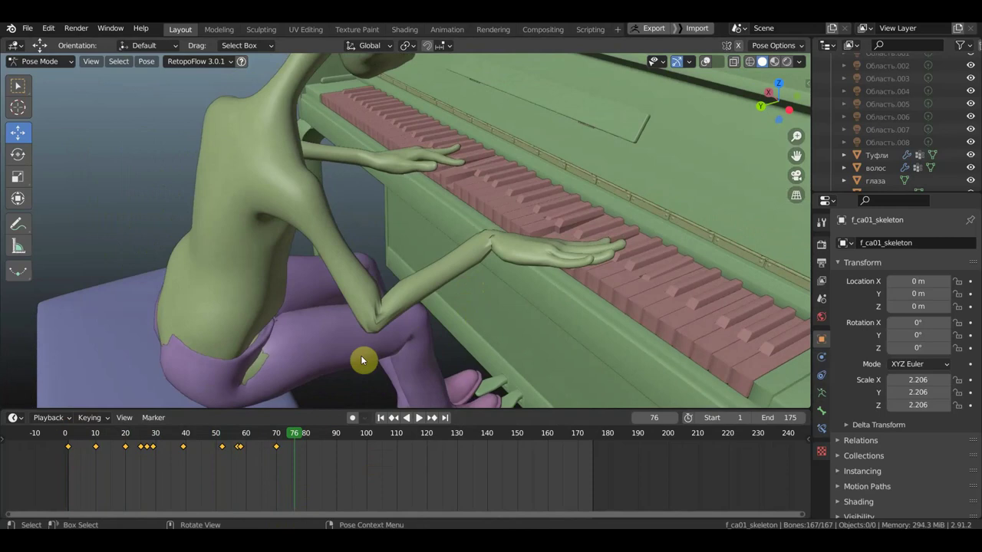
Step: At frame 74, select the left wrist IK control and rotate the hand downward in top view
{"action": "left_click", "coordinate": [705, 63]}
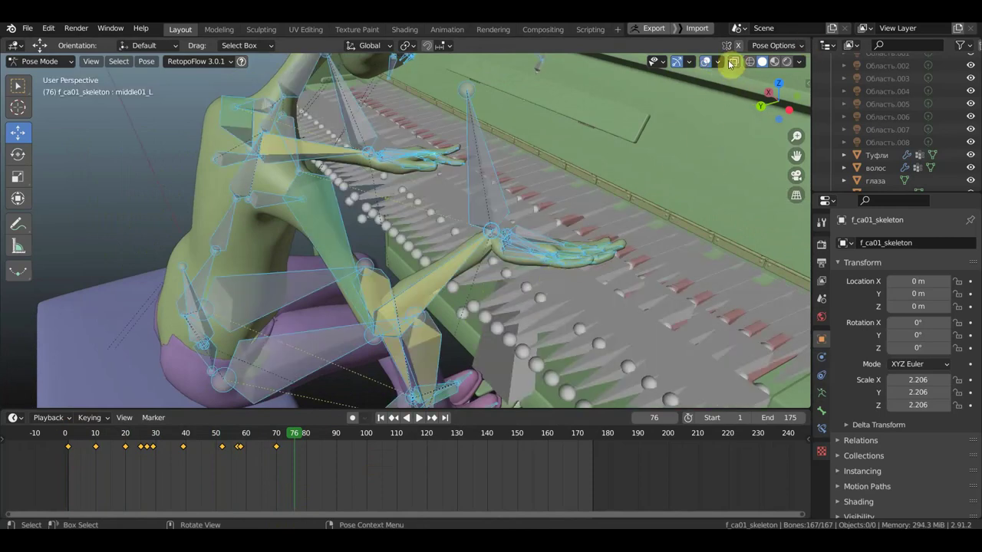
{"action": "left_click", "coordinate": [705, 63]}
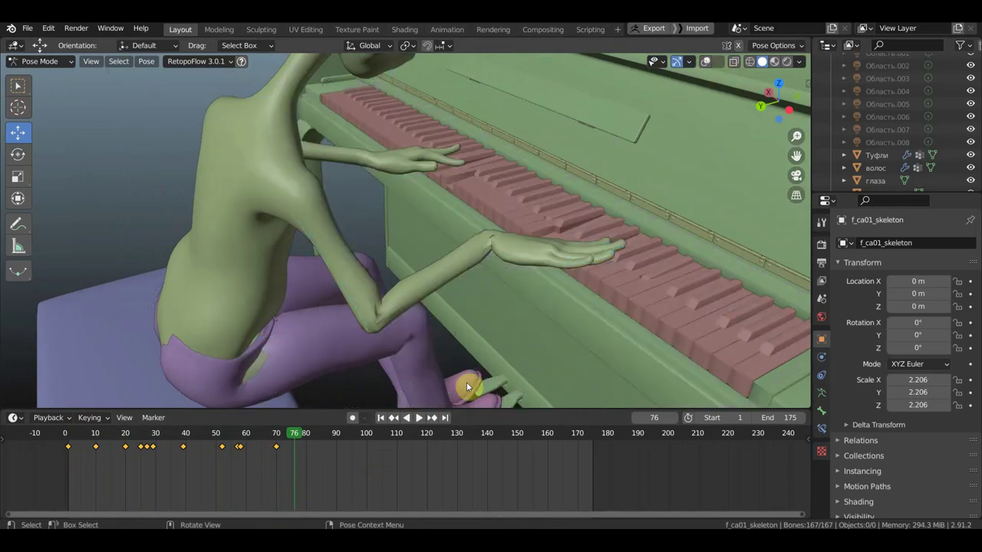
{"action": "left_click_drag", "start_coordinate": [284, 438], "coordinate": [289, 437]}
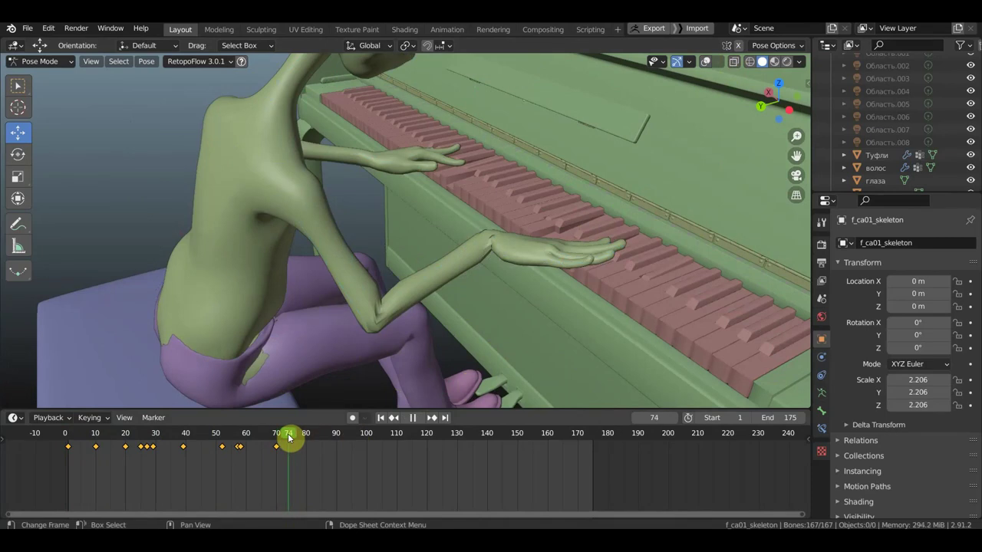
{"action": "mouse_move", "coordinate": [596, 221]}
{"action": "middle_mouse_down"}
{"action": "mouse_move", "coordinate": [657, 240]}
{"action": "mouse_move", "coordinate": [628, 229]}
{"action": "mouse_move", "coordinate": [726, 111]}
{"action": "middle_mouse_up"}
{"action": "scroll", "coordinate": [646, 237], "scroll_direction": "up", "scroll_amount": 3}
{"action": "left_click", "coordinate": [705, 62]}
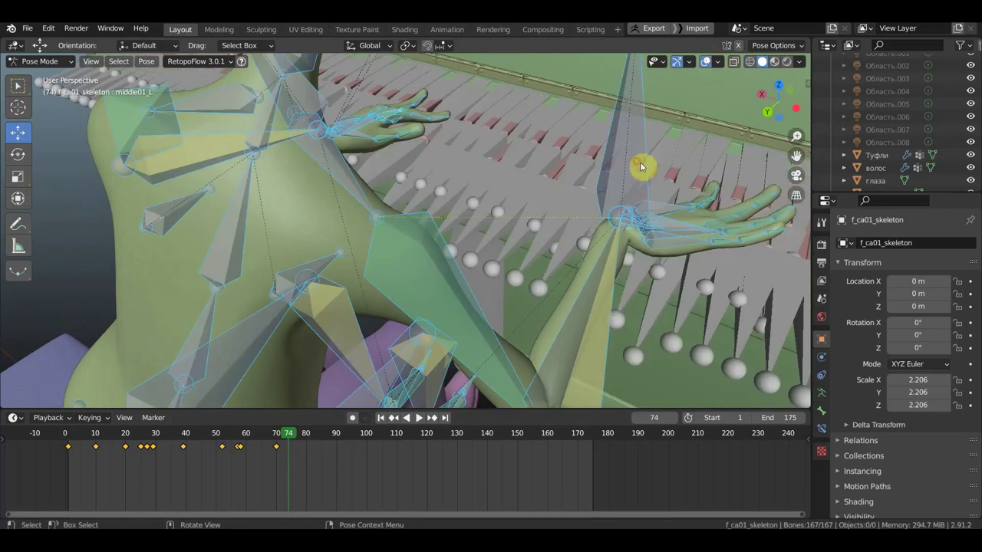
{"action": "left_click", "coordinate": [676, 194]}
{"action": "key", "text": "KP_7"}
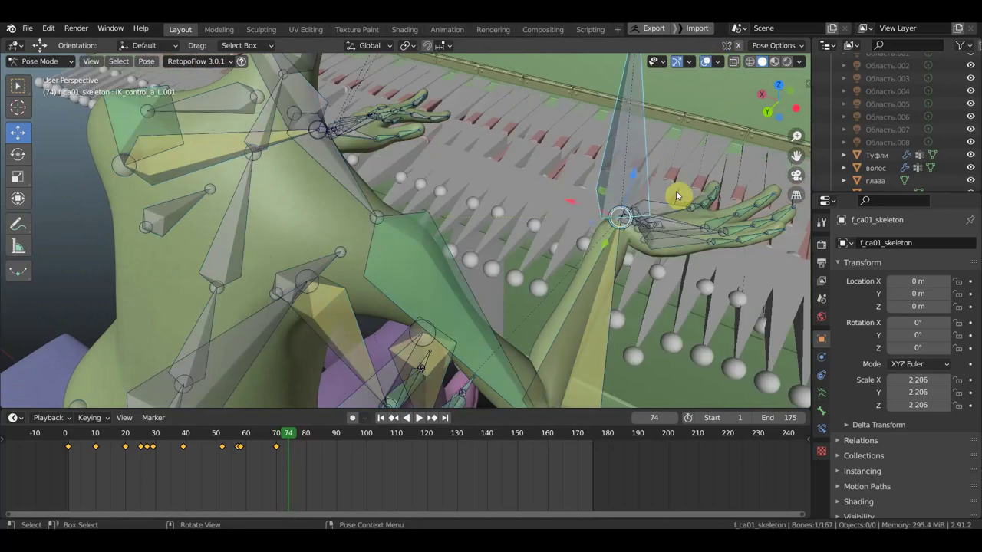
{"action": "key", "text": "r"}
{"action": "left_click", "coordinate": [434, 201]}
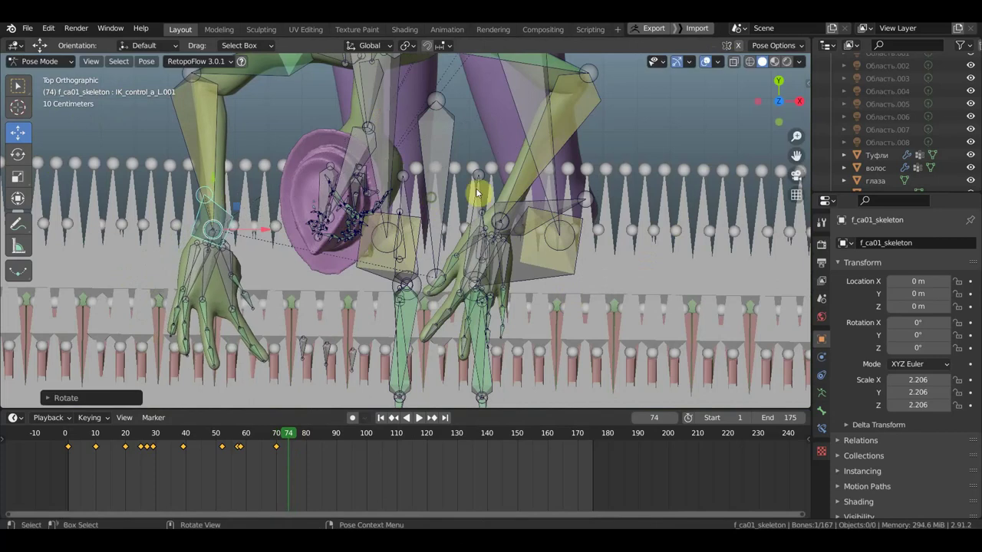
Step: Rotate the arm down to lower the hand toward the keys
{"action": "middle_click_drag", "start_coordinate": [433, 201], "coordinate": [668, 64]}
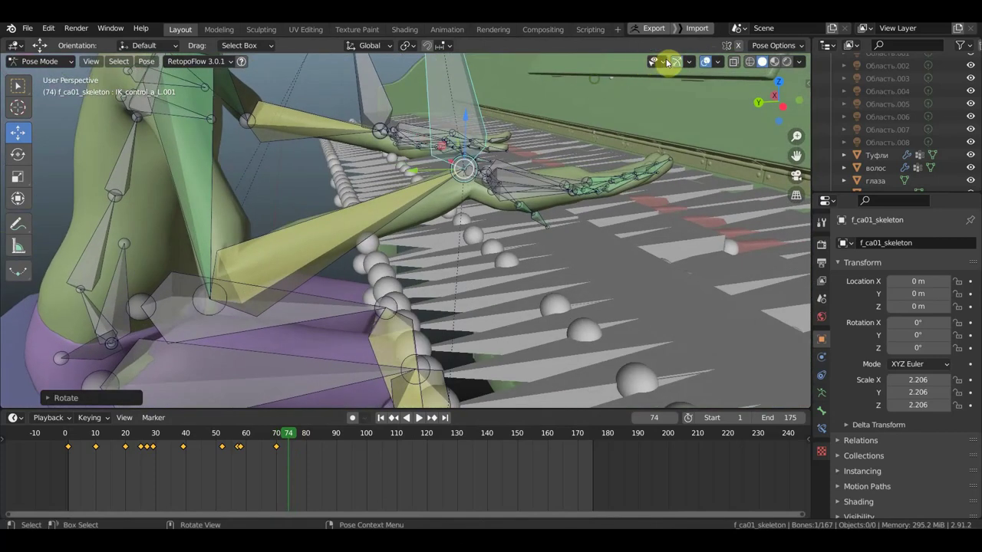
{"action": "left_click", "coordinate": [706, 63]}
{"action": "mouse_move", "coordinate": [706, 63]}
{"action": "middle_mouse_down"}
{"action": "mouse_move", "coordinate": [648, 145]}
{"action": "mouse_move", "coordinate": [724, 177]}
{"action": "mouse_move", "coordinate": [726, 209]}
{"action": "mouse_move", "coordinate": [714, 218]}
{"action": "mouse_move", "coordinate": [701, 180]}
{"action": "mouse_move", "coordinate": [724, 171]}
{"action": "middle_mouse_up"}
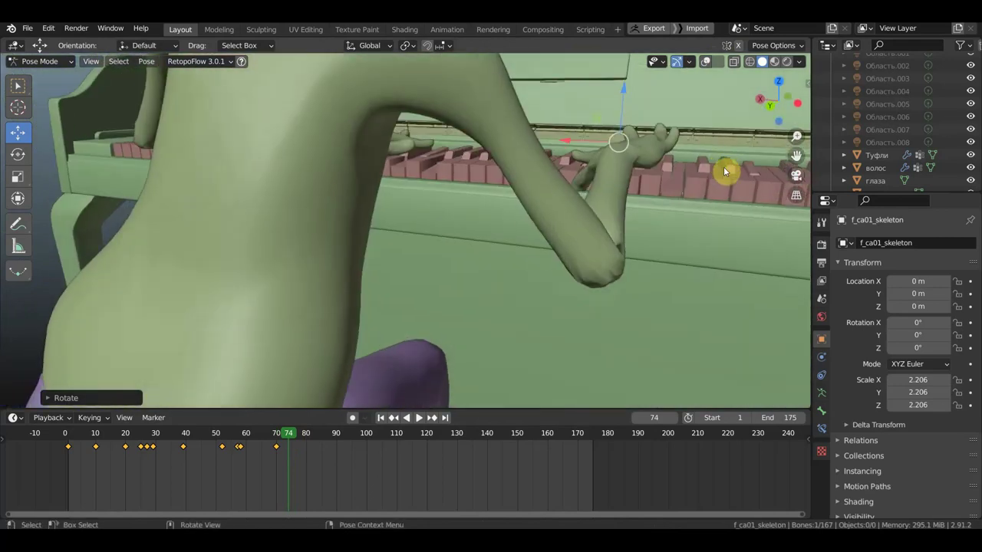
{"action": "key", "text": "r"}
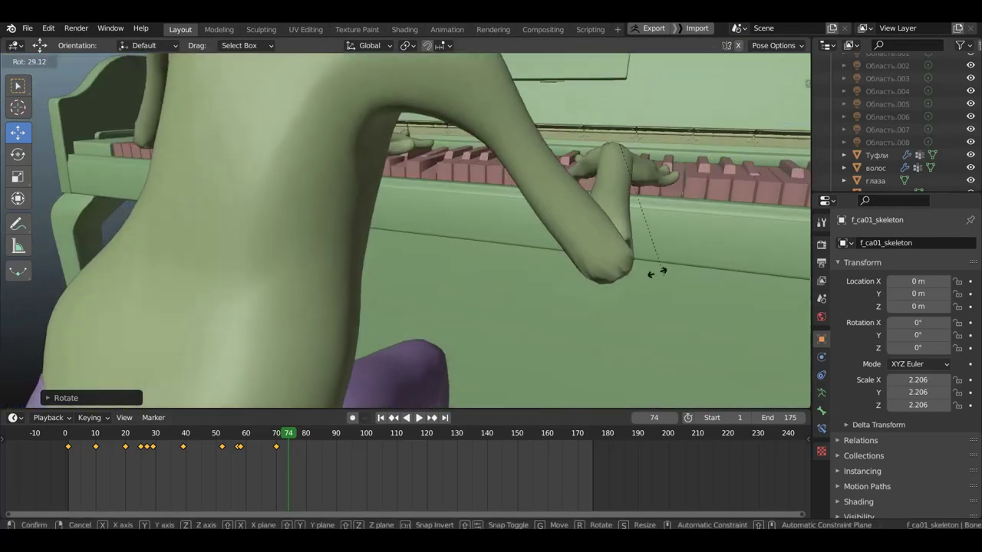
{"action": "left_click", "coordinate": [676, 261]}
Step: Move the hand bone so it lies spread over the piano keys
{"action": "mouse_move", "coordinate": [676, 267]}
{"action": "middle_mouse_down"}
{"action": "mouse_move", "coordinate": [687, 274]}
{"action": "mouse_move", "coordinate": [681, 295]}
{"action": "middle_mouse_up"}
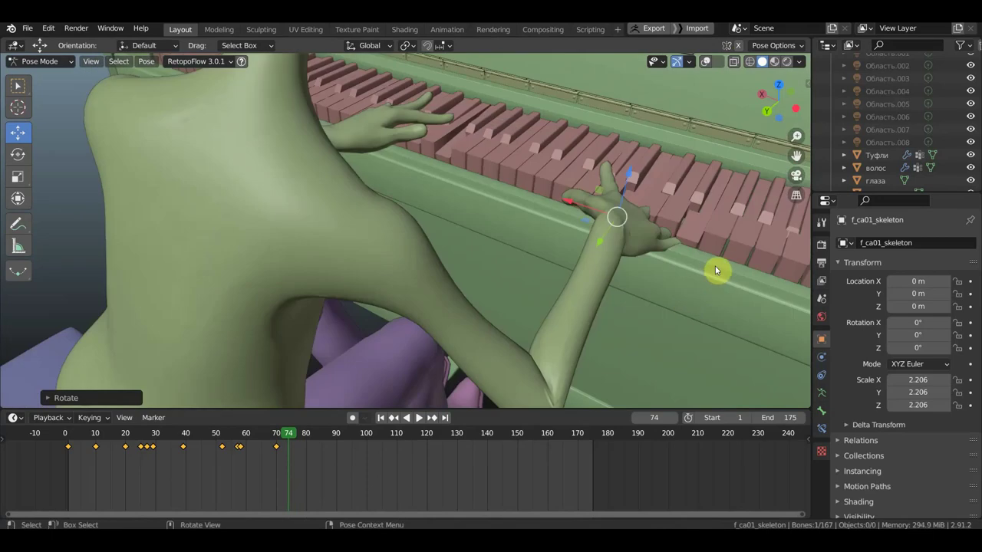
{"action": "key", "text": "g"}
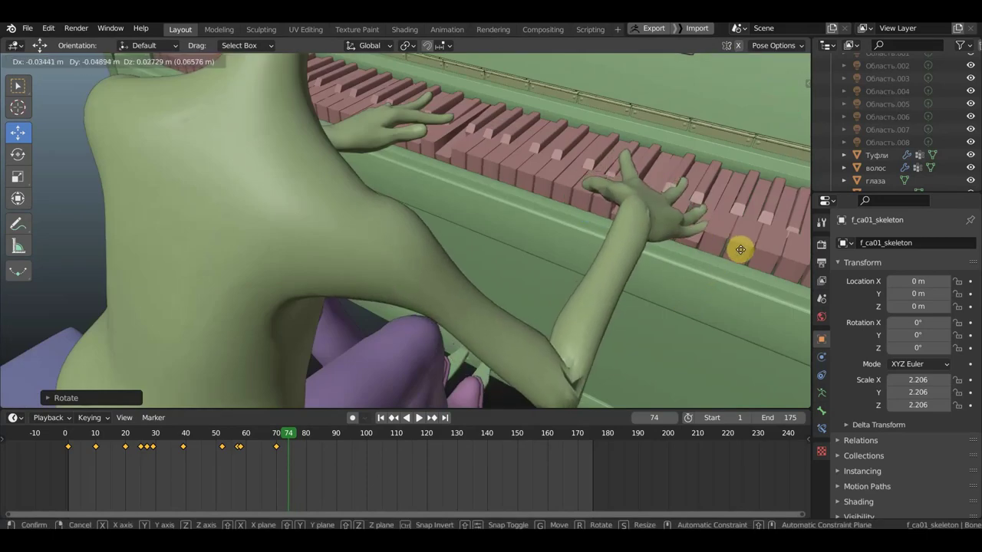
{"action": "left_click", "coordinate": [741, 249]}
{"action": "mouse_move", "coordinate": [704, 244]}
{"action": "middle_mouse_down"}
{"action": "mouse_move", "coordinate": [659, 223]}
{"action": "mouse_move", "coordinate": [649, 256]}
{"action": "mouse_move", "coordinate": [705, 291]}
{"action": "mouse_move", "coordinate": [658, 258]}
{"action": "mouse_move", "coordinate": [698, 108]}
{"action": "middle_mouse_up"}
Step: Select IK_control_a_L, rotate the hand upward and move it up and to the right
{"action": "left_click", "coordinate": [694, 61]}
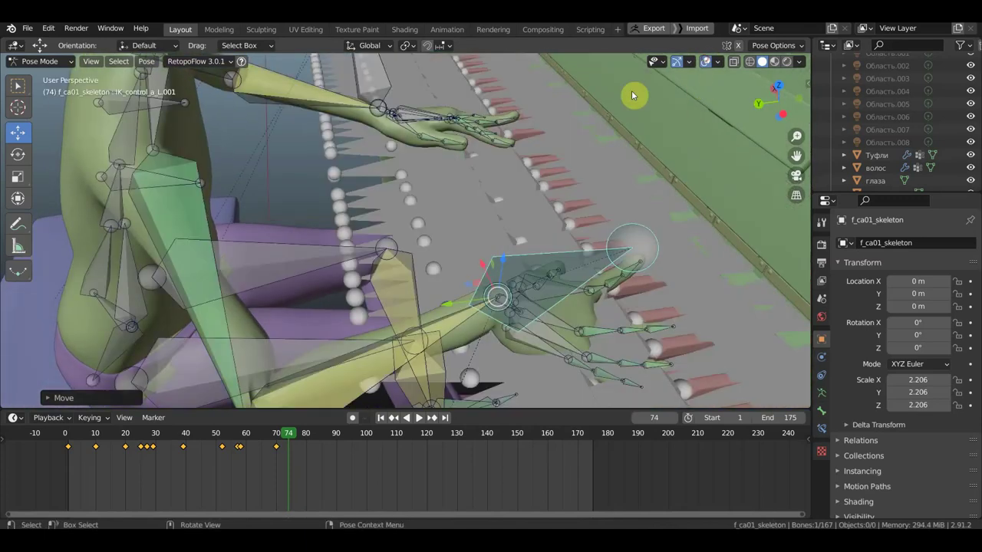
{"action": "left_click", "coordinate": [464, 102]}
{"action": "left_click", "coordinate": [706, 61]}
{"action": "mouse_move", "coordinate": [654, 127]}
{"action": "middle_mouse_down"}
{"action": "mouse_move", "coordinate": [746, 147]}
{"action": "mouse_move", "coordinate": [465, 186]}
{"action": "mouse_move", "coordinate": [444, 232]}
{"action": "mouse_move", "coordinate": [427, 229]}
{"action": "middle_mouse_up"}
{"action": "key", "text": "r"}
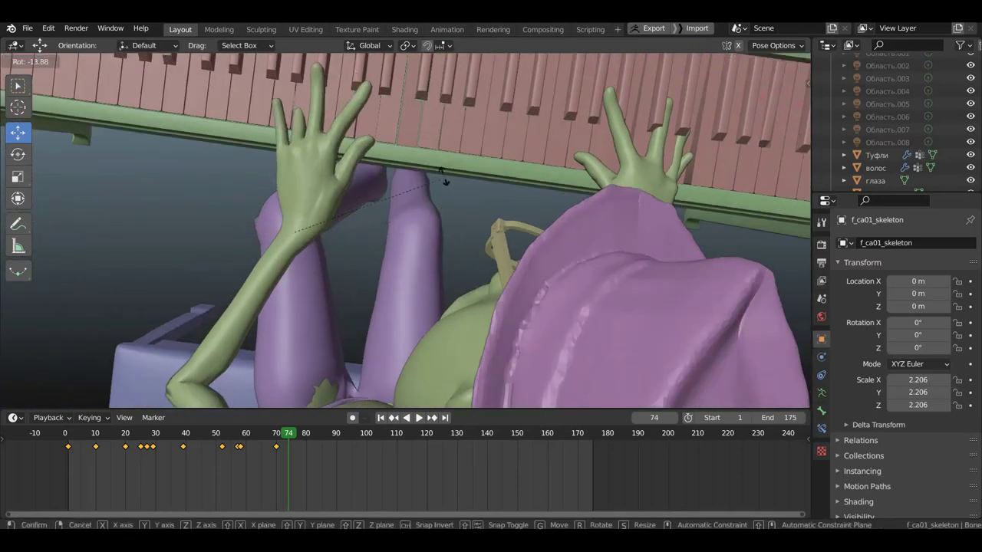
{"action": "left_click", "coordinate": [423, 165]}
{"action": "key", "text": "g"}
{"action": "left_click", "coordinate": [491, 178]}
Step: Adjust the hand's rotation and position again from a side view of the pianist
{"action": "mouse_move", "coordinate": [491, 178]}
{"action": "middle_mouse_down"}
{"action": "mouse_move", "coordinate": [624, 136]}
{"action": "mouse_move", "coordinate": [679, 410]}
{"action": "mouse_move", "coordinate": [695, 61]}
{"action": "mouse_move", "coordinate": [593, 405]}
{"action": "mouse_move", "coordinate": [611, 402]}
{"action": "middle_mouse_up"}
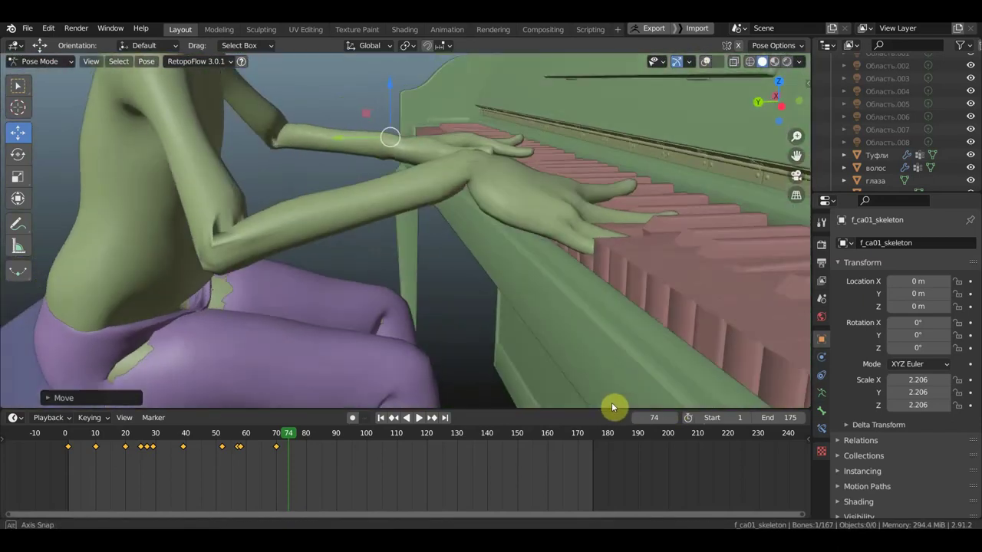
{"action": "key", "text": "r"}
{"action": "left_click", "coordinate": [540, 115]}
{"action": "key", "text": "g"}
{"action": "left_click", "coordinate": [537, 92]}
Step: Fine-tune the hand's rotation and placement from above so it rests on the keys
{"action": "mouse_move", "coordinate": [535, 101]}
{"action": "middle_mouse_down"}
{"action": "mouse_move", "coordinate": [525, 113]}
{"action": "mouse_move", "coordinate": [541, 137]}
{"action": "mouse_move", "coordinate": [692, 103]}
{"action": "mouse_move", "coordinate": [560, 130]}
{"action": "mouse_move", "coordinate": [540, 146]}
{"action": "middle_mouse_up"}
{"action": "key", "text": "r"}
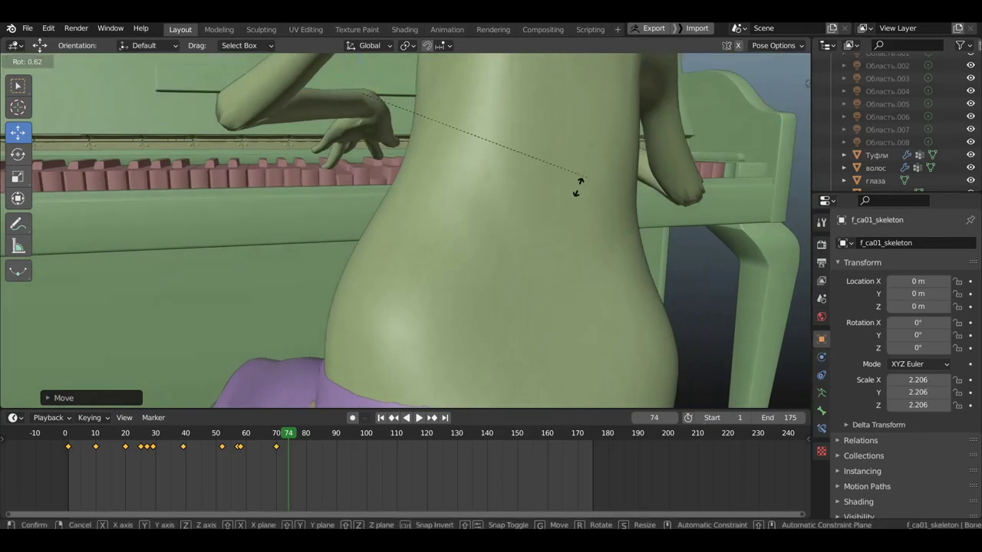
{"action": "left_click", "coordinate": [554, 207]}
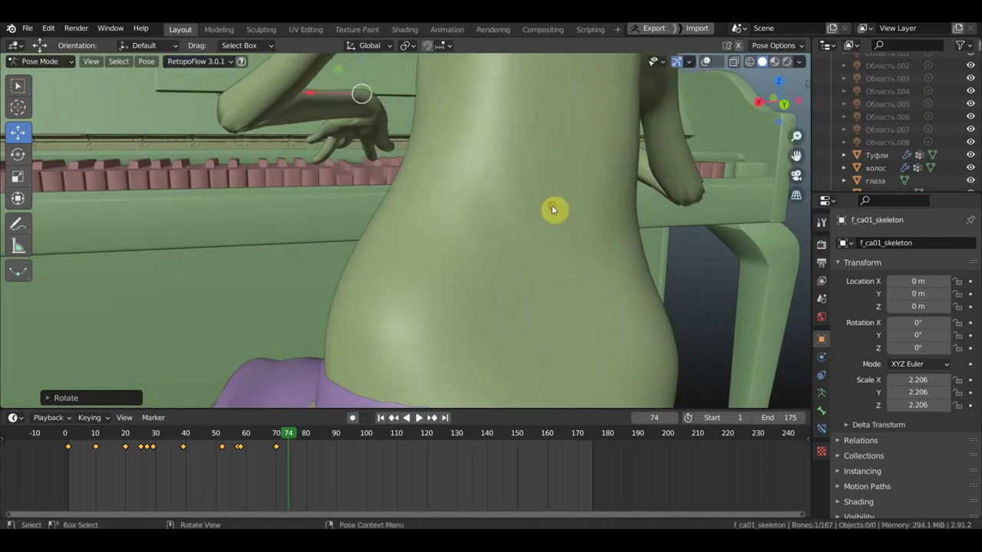
{"action": "key", "text": "g"}
{"action": "left_click", "coordinate": [558, 210]}
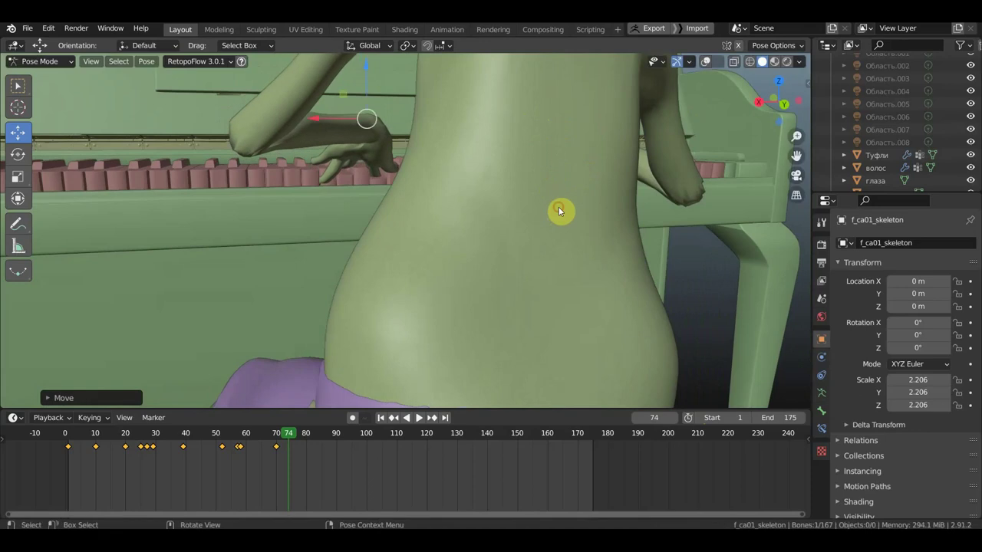
{"action": "mouse_move", "coordinate": [342, 187]}
{"action": "middle_mouse_down"}
{"action": "mouse_move", "coordinate": [499, 261]}
{"action": "mouse_move", "coordinate": [482, 241]}
{"action": "middle_mouse_up"}
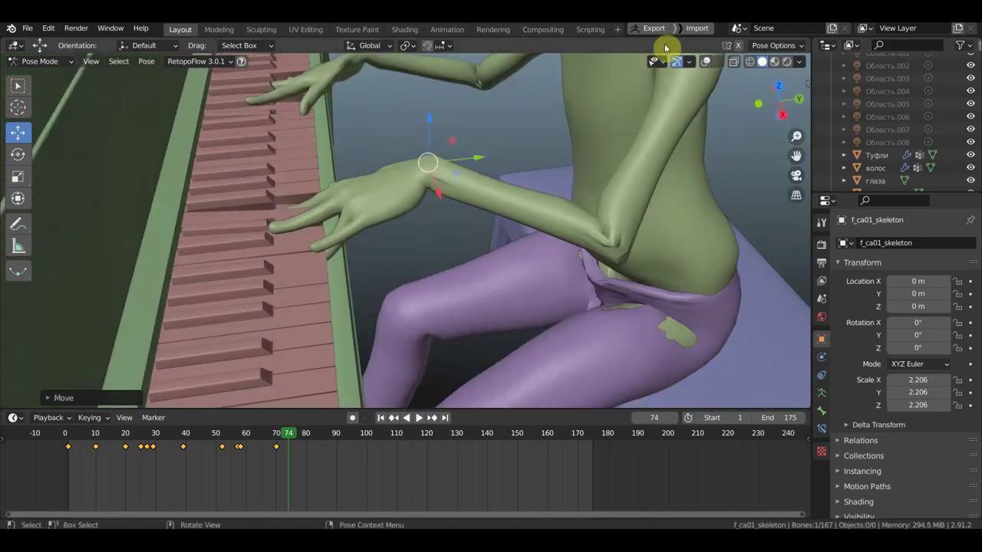
Step: With X-ray on, curl the ring01_L and pinky01_L finger bones
{"action": "left_click", "coordinate": [705, 62]}
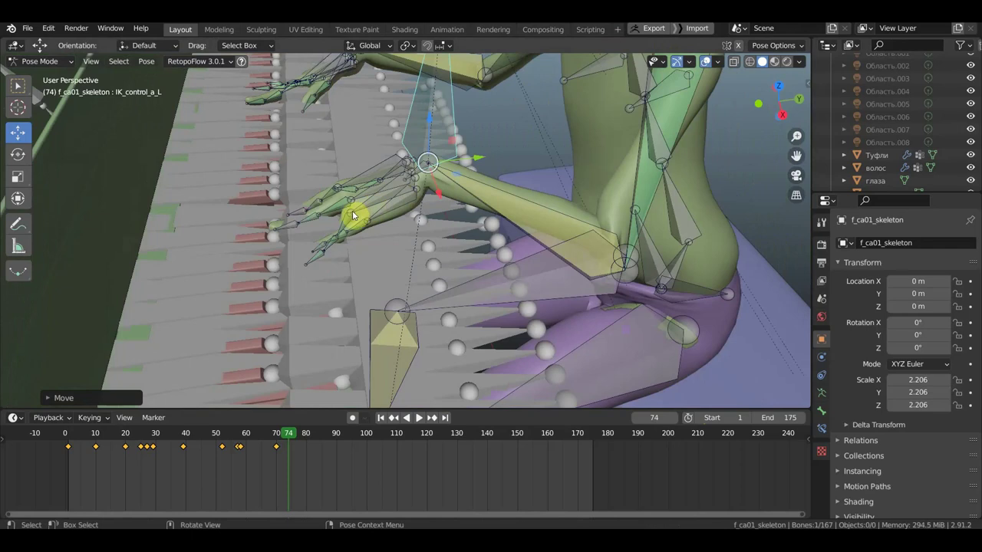
{"action": "left_click", "coordinate": [404, 250]}
{"action": "key", "text": "r"}
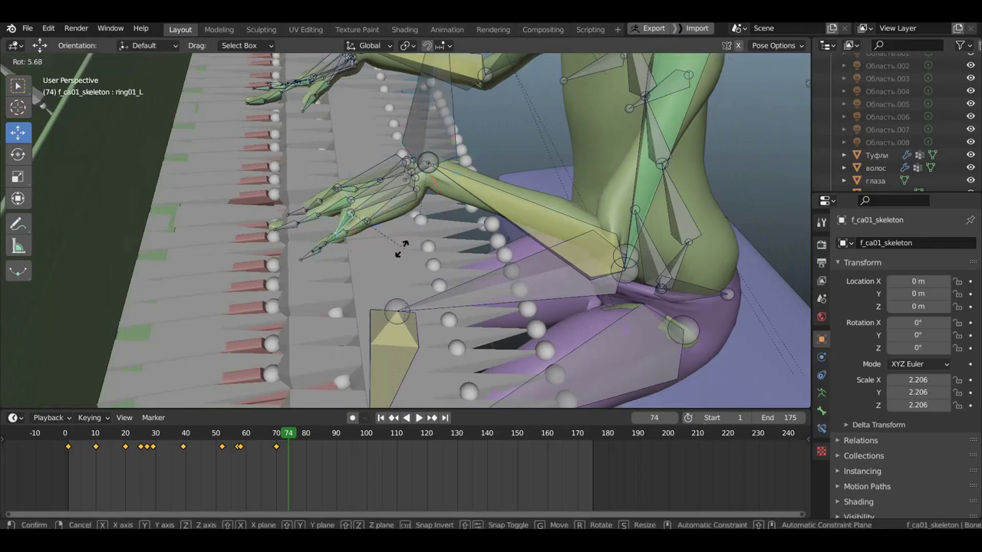
{"action": "left_click", "coordinate": [370, 248]}
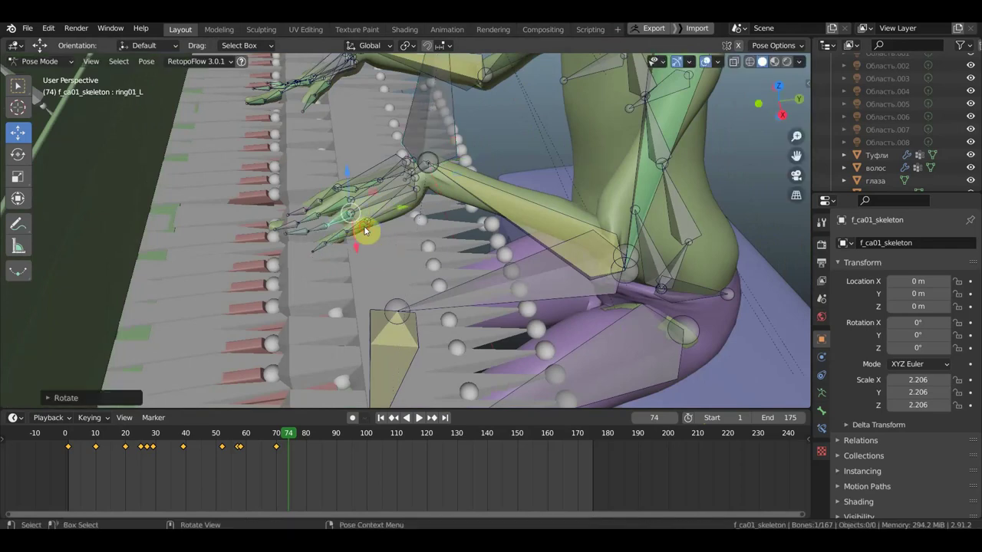
{"action": "left_click", "coordinate": [369, 227]}
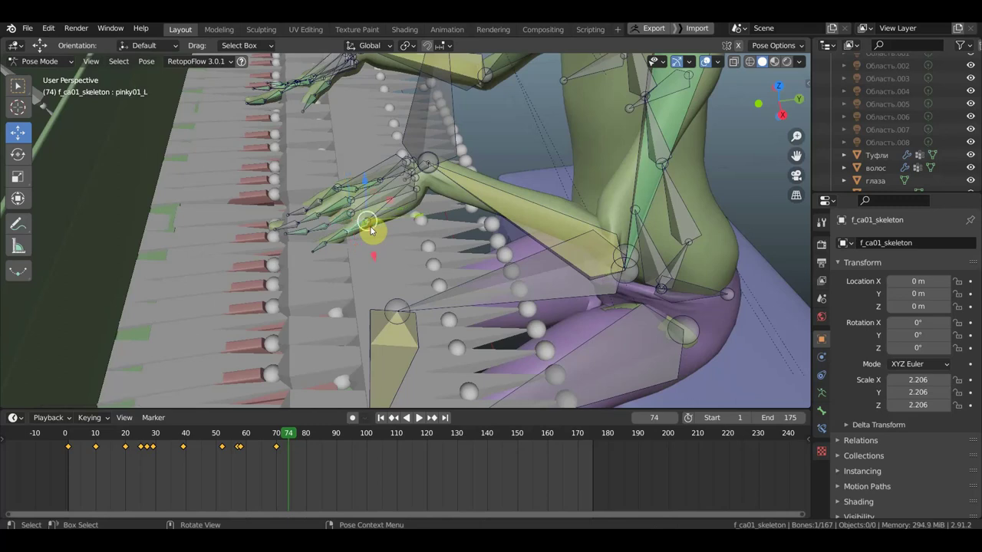
{"action": "key", "text": "r"}
{"action": "left_click", "coordinate": [368, 225]}
{"action": "middle_click_drag", "start_coordinate": [373, 225], "coordinate": [460, 269]}
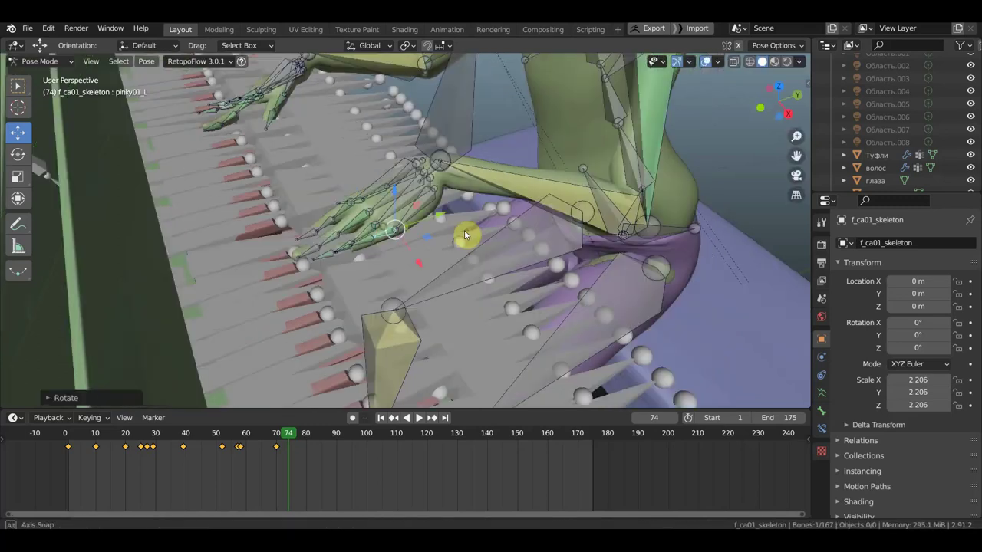
{"action": "key", "text": "r"}
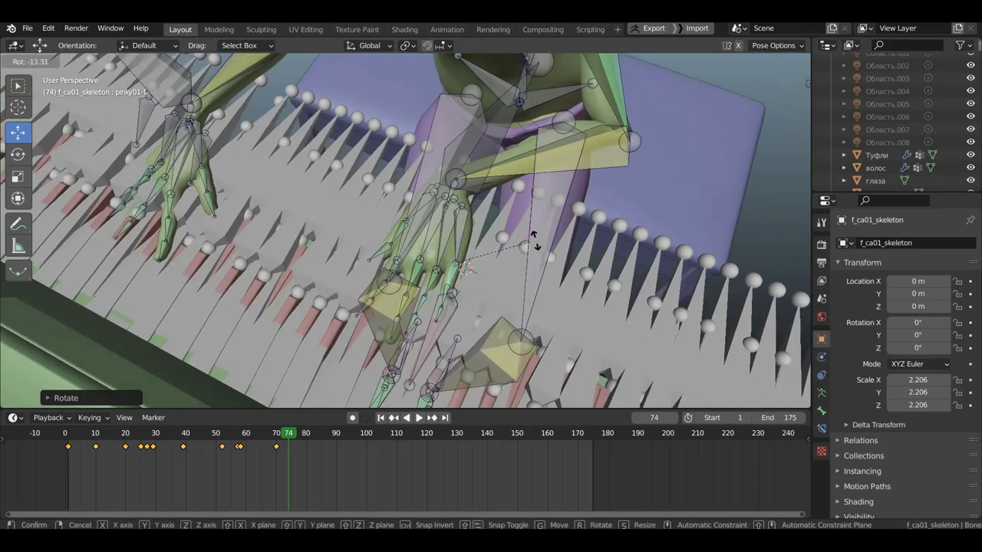
{"action": "left_click", "coordinate": [576, 207]}
Step: Select all bones and keyframe the full rig pose at frame 74
{"action": "middle_click_drag", "start_coordinate": [460, 213], "coordinate": [328, 161]}
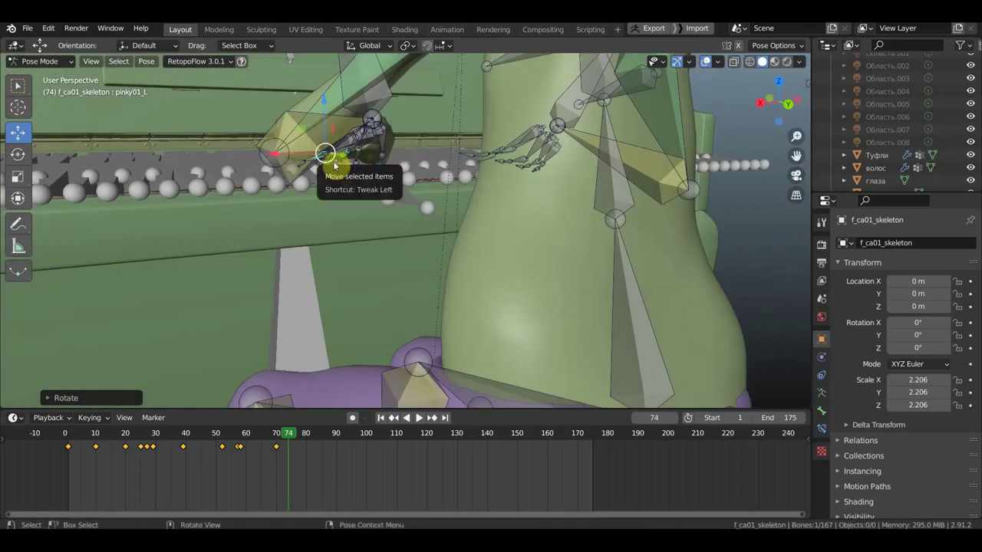
{"action": "key", "text": "a"}
{"action": "key", "text": "i"}
{"action": "left_click", "coordinate": [313, 163]}
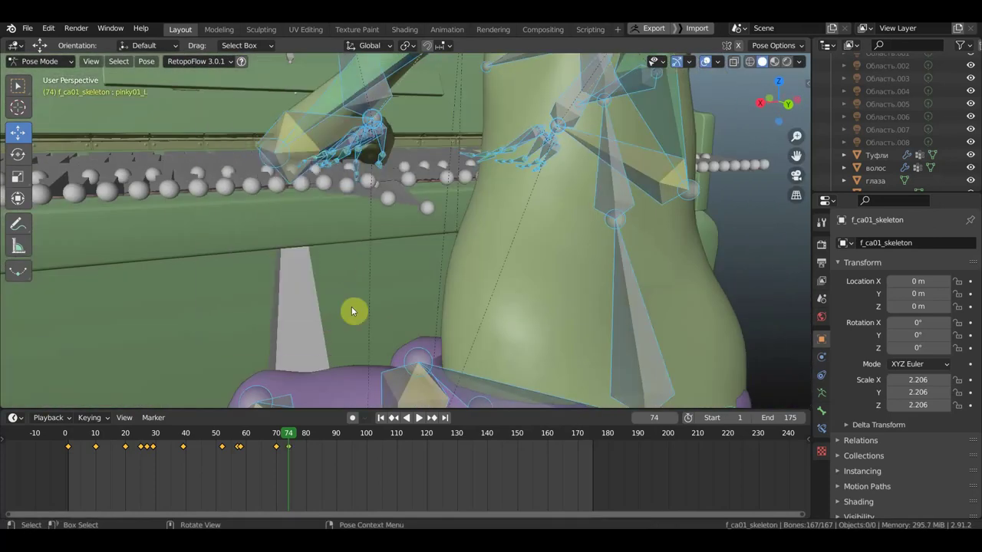
{"action": "mouse_move", "coordinate": [276, 442]}
{"action": "left_mouse_down"}
{"action": "mouse_move", "coordinate": [202, 437]}
{"action": "mouse_move", "coordinate": [329, 440]}
{"action": "mouse_move", "coordinate": [173, 442]}
{"action": "left_mouse_up"}
{"action": "scroll", "coordinate": [620, 212], "scroll_direction": "down", "scroll_amount": 5}
{"action": "mouse_move", "coordinate": [620, 213]}
{"action": "middle_mouse_down"}
{"action": "mouse_move", "coordinate": [471, 227]}
{"action": "mouse_move", "coordinate": [494, 247]}
{"action": "mouse_move", "coordinate": [514, 226]}
{"action": "middle_mouse_up"}
Step: Play and scrub the animation, checking it in front and right orthographic views
{"action": "key", "text": "space"}
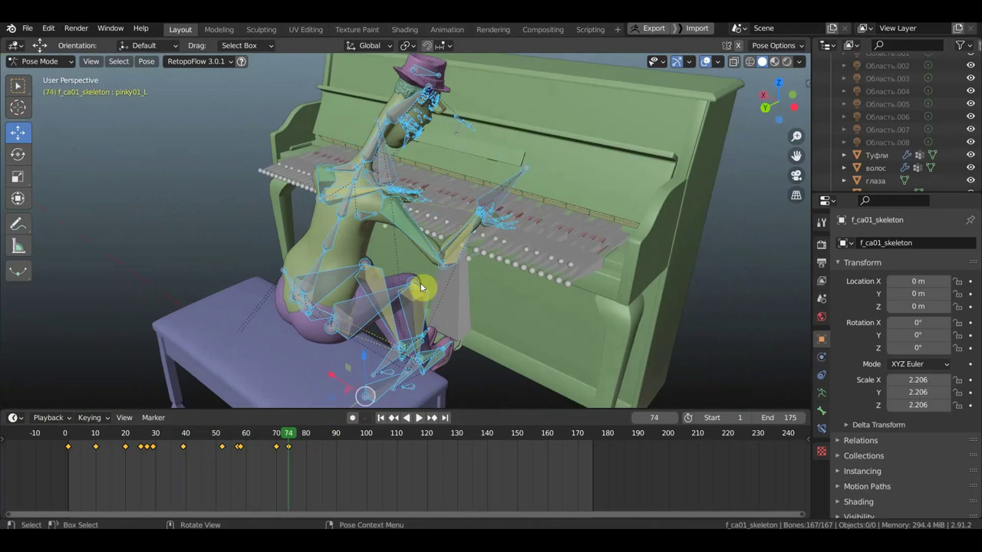
{"action": "left_click_drag", "start_coordinate": [294, 420], "coordinate": [188, 437]}
{"action": "key", "text": "space"}
{"action": "key", "text": "KP_1"}
{"action": "key", "text": "KP_3"}
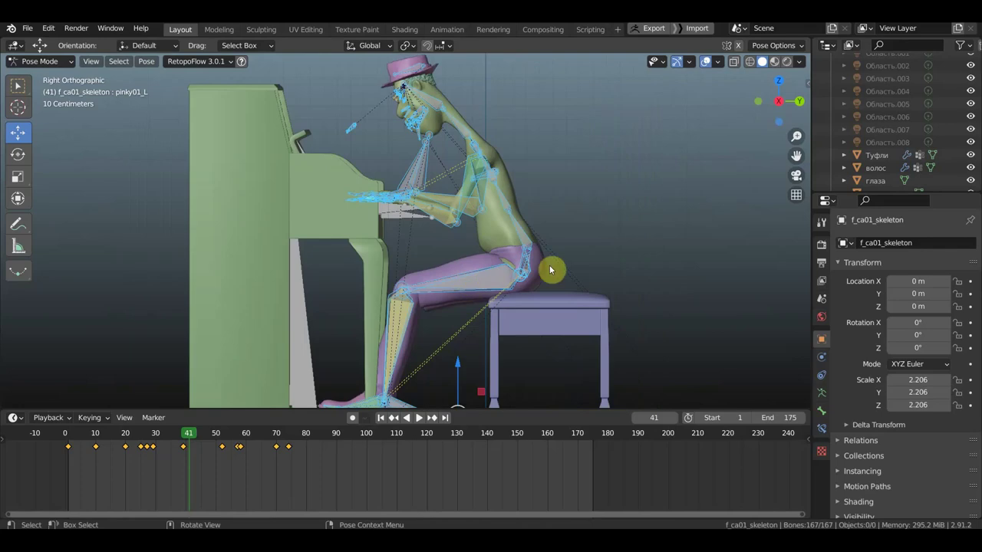
Step: Turn off overlays and replay the animation, scrubbing between frames 30 and 54
{"action": "left_click", "coordinate": [704, 61]}
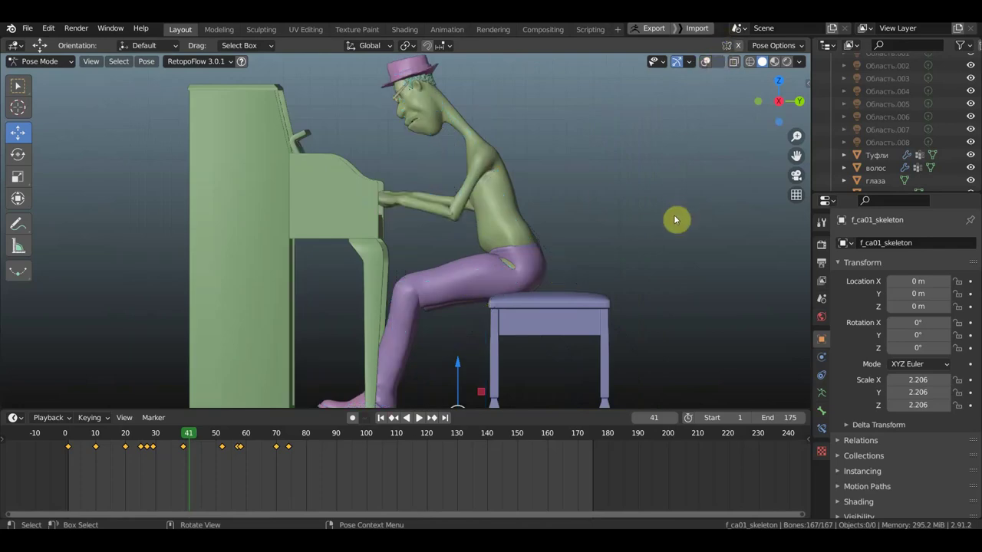
{"action": "key", "text": "space"}
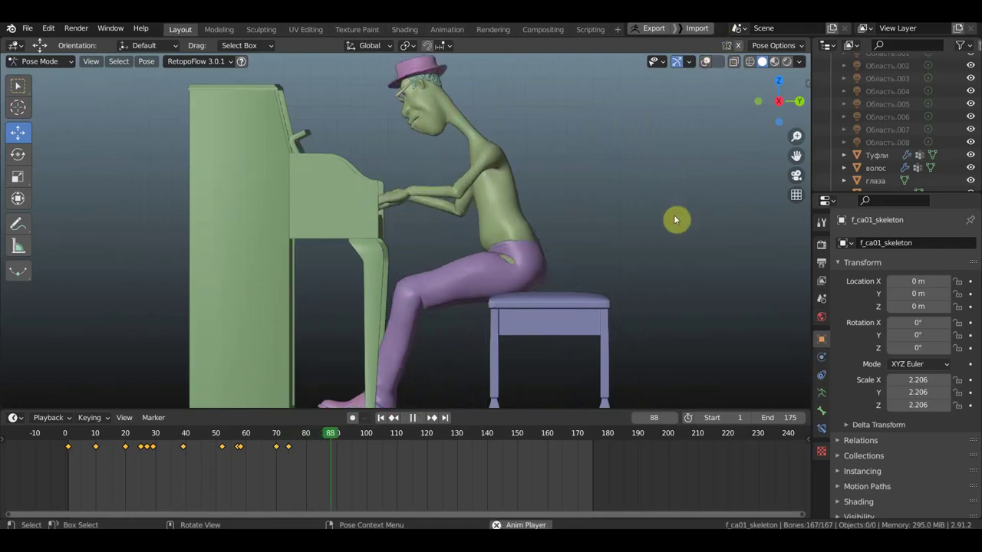
{"action": "mouse_move", "coordinate": [332, 437]}
{"action": "left_mouse_down"}
{"action": "mouse_move", "coordinate": [98, 439]}
{"action": "mouse_move", "coordinate": [147, 441]}
{"action": "left_mouse_up"}
{"action": "key", "text": "space"}
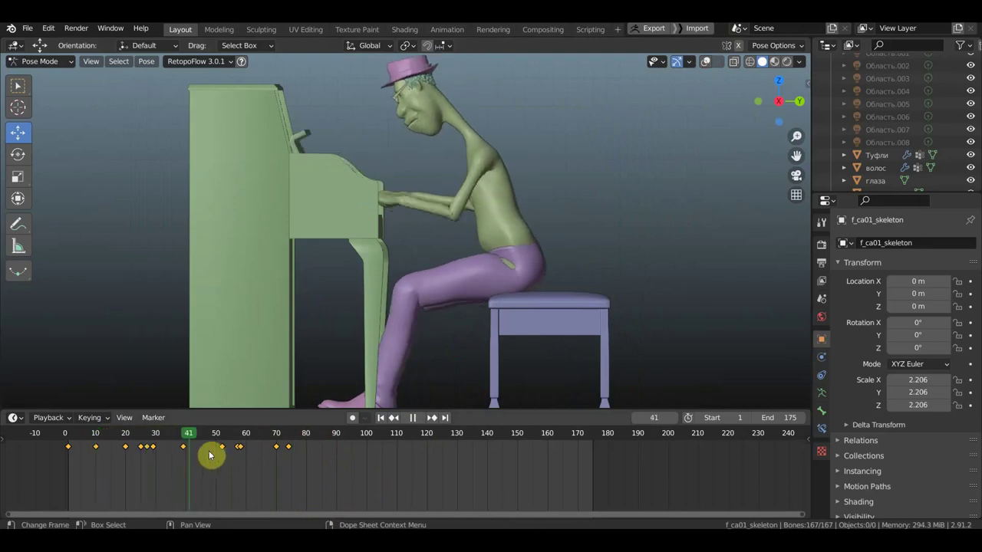
{"action": "left_click", "coordinate": [184, 464]}
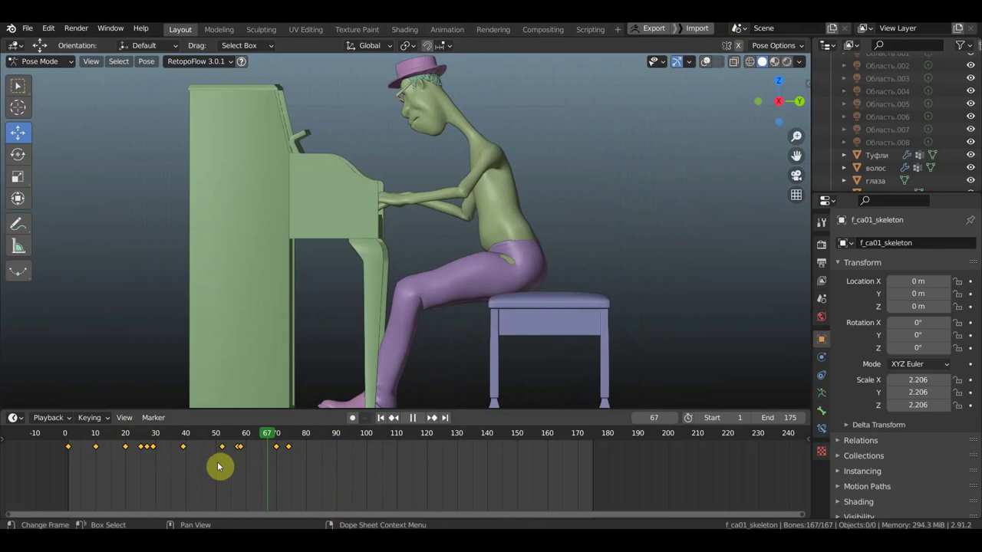
{"action": "left_click_drag", "start_coordinate": [266, 473], "coordinate": [221, 469]}
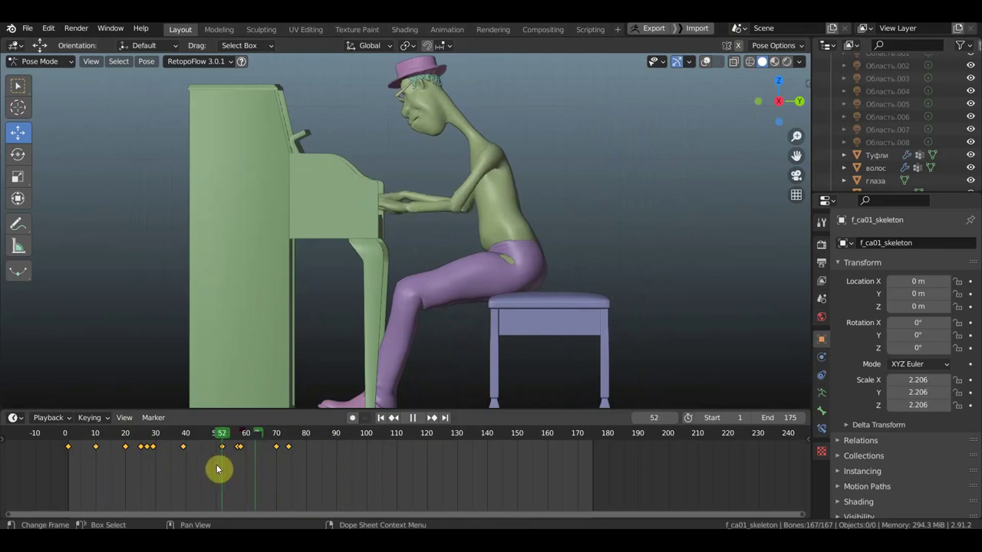
{"action": "key", "text": "space"}
Step: Orbit around the piano to view the pianist from the front and side
{"action": "mouse_move", "coordinate": [596, 320]}
{"action": "middle_mouse_down"}
{"action": "mouse_move", "coordinate": [563, 305]}
{"action": "mouse_move", "coordinate": [330, 314]}
{"action": "mouse_move", "coordinate": [422, 318]}
{"action": "mouse_move", "coordinate": [357, 313]}
{"action": "mouse_move", "coordinate": [375, 302]}
{"action": "mouse_move", "coordinate": [440, 303]}
{"action": "middle_mouse_up"}
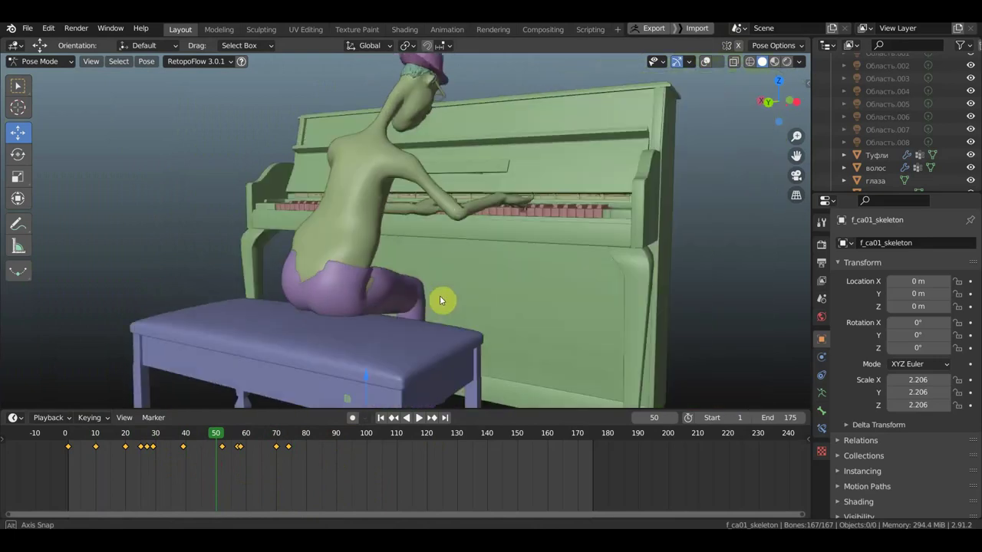
{"action": "scroll", "coordinate": [354, 290], "scroll_direction": "up", "scroll_amount": 4}
{"action": "mouse_move", "coordinate": [226, 324]}
{"action": "middle_mouse_down"}
{"action": "mouse_move", "coordinate": [200, 322]}
{"action": "mouse_move", "coordinate": [206, 315]}
{"action": "mouse_move", "coordinate": [226, 322]}
{"action": "mouse_move", "coordinate": [174, 344]}
{"action": "mouse_move", "coordinate": [300, 325]}
{"action": "mouse_move", "coordinate": [214, 330]}
{"action": "middle_mouse_up"}
{"action": "mouse_move", "coordinate": [501, 286]}
{"action": "middle_mouse_down"}
{"action": "mouse_move", "coordinate": [558, 258]}
{"action": "mouse_move", "coordinate": [508, 263]}
{"action": "mouse_move", "coordinate": [472, 299]}
{"action": "middle_mouse_up"}
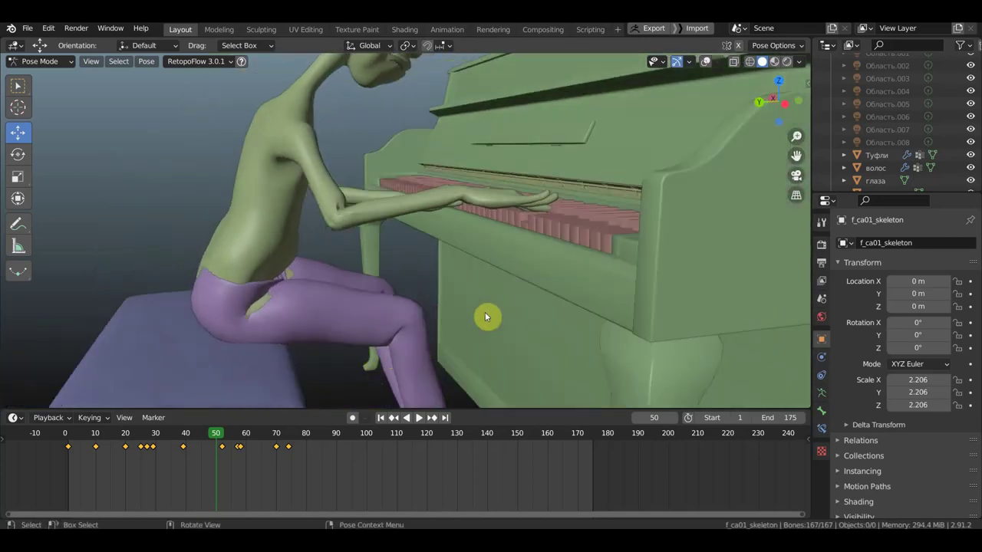